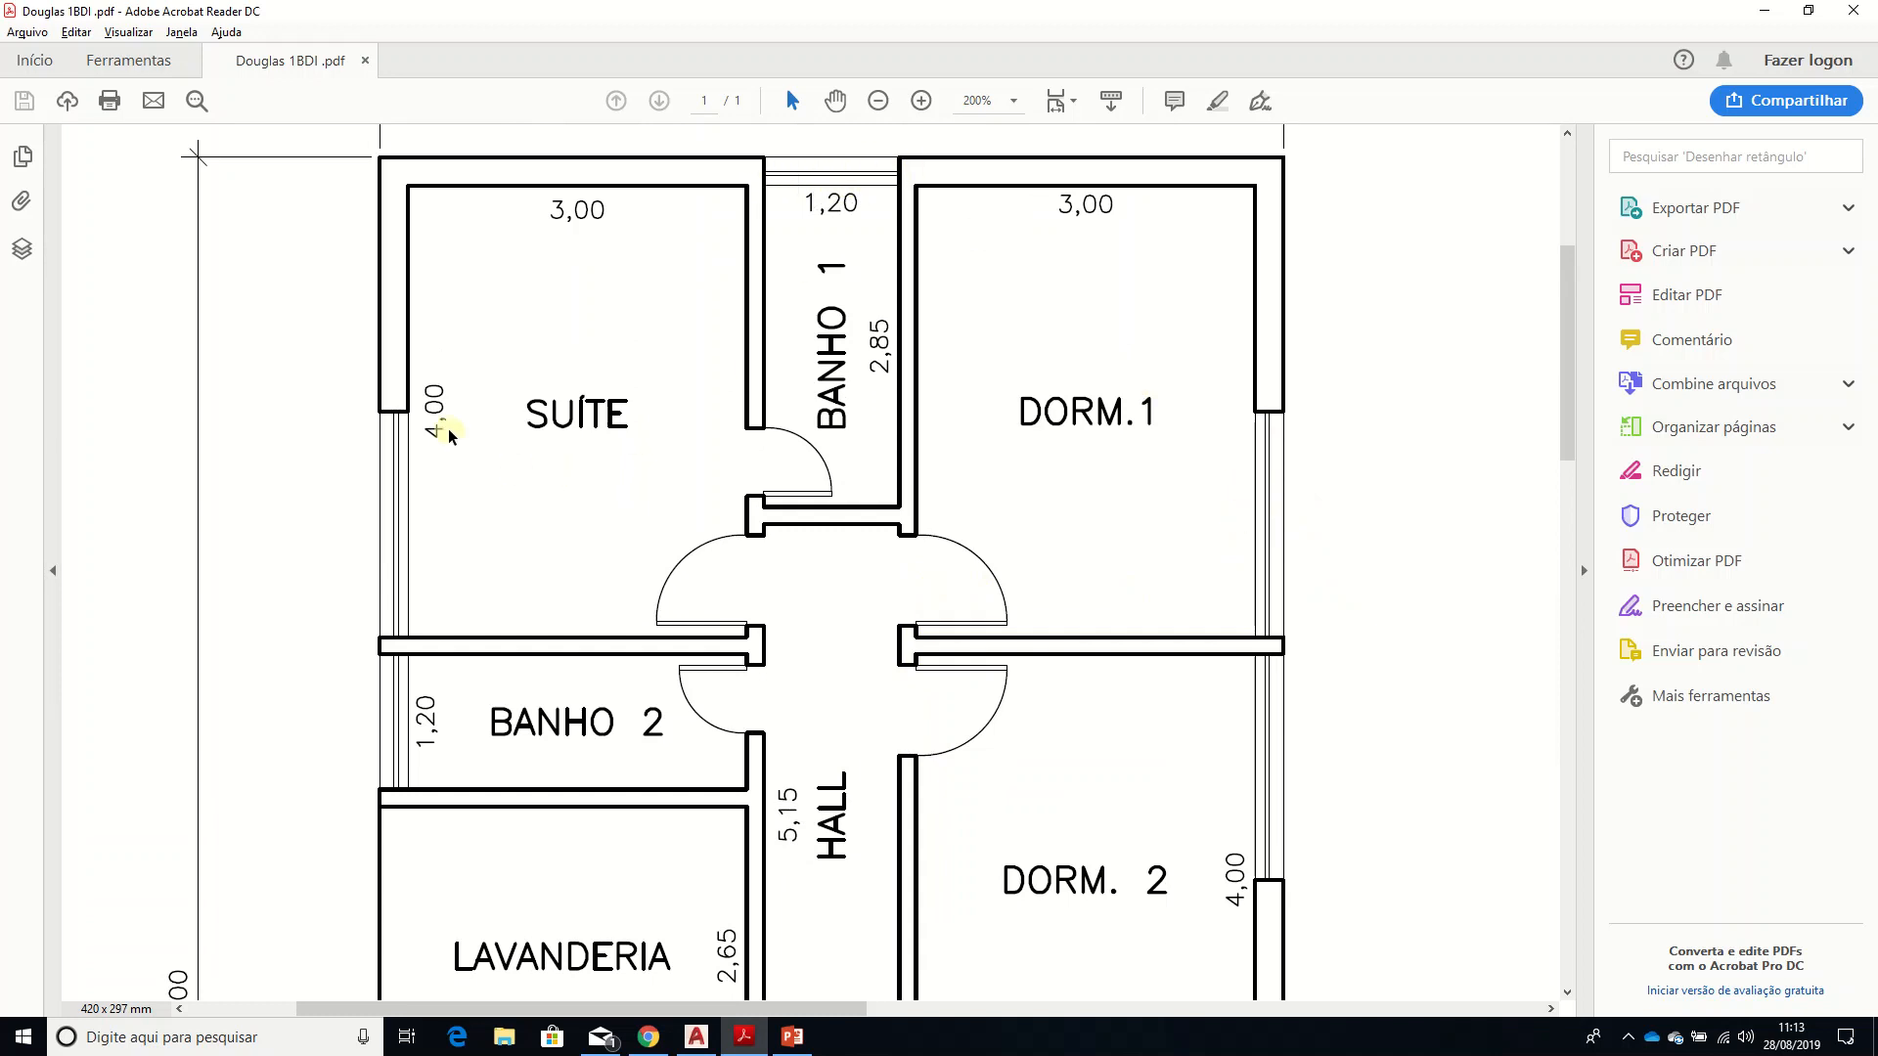
- Examine the room layout, door positions and dimensions across the whole floor plan in the PDF
{"action": "scroll", "coordinate": [445, 637], "scroll_direction": "down", "scroll_amount": 8}
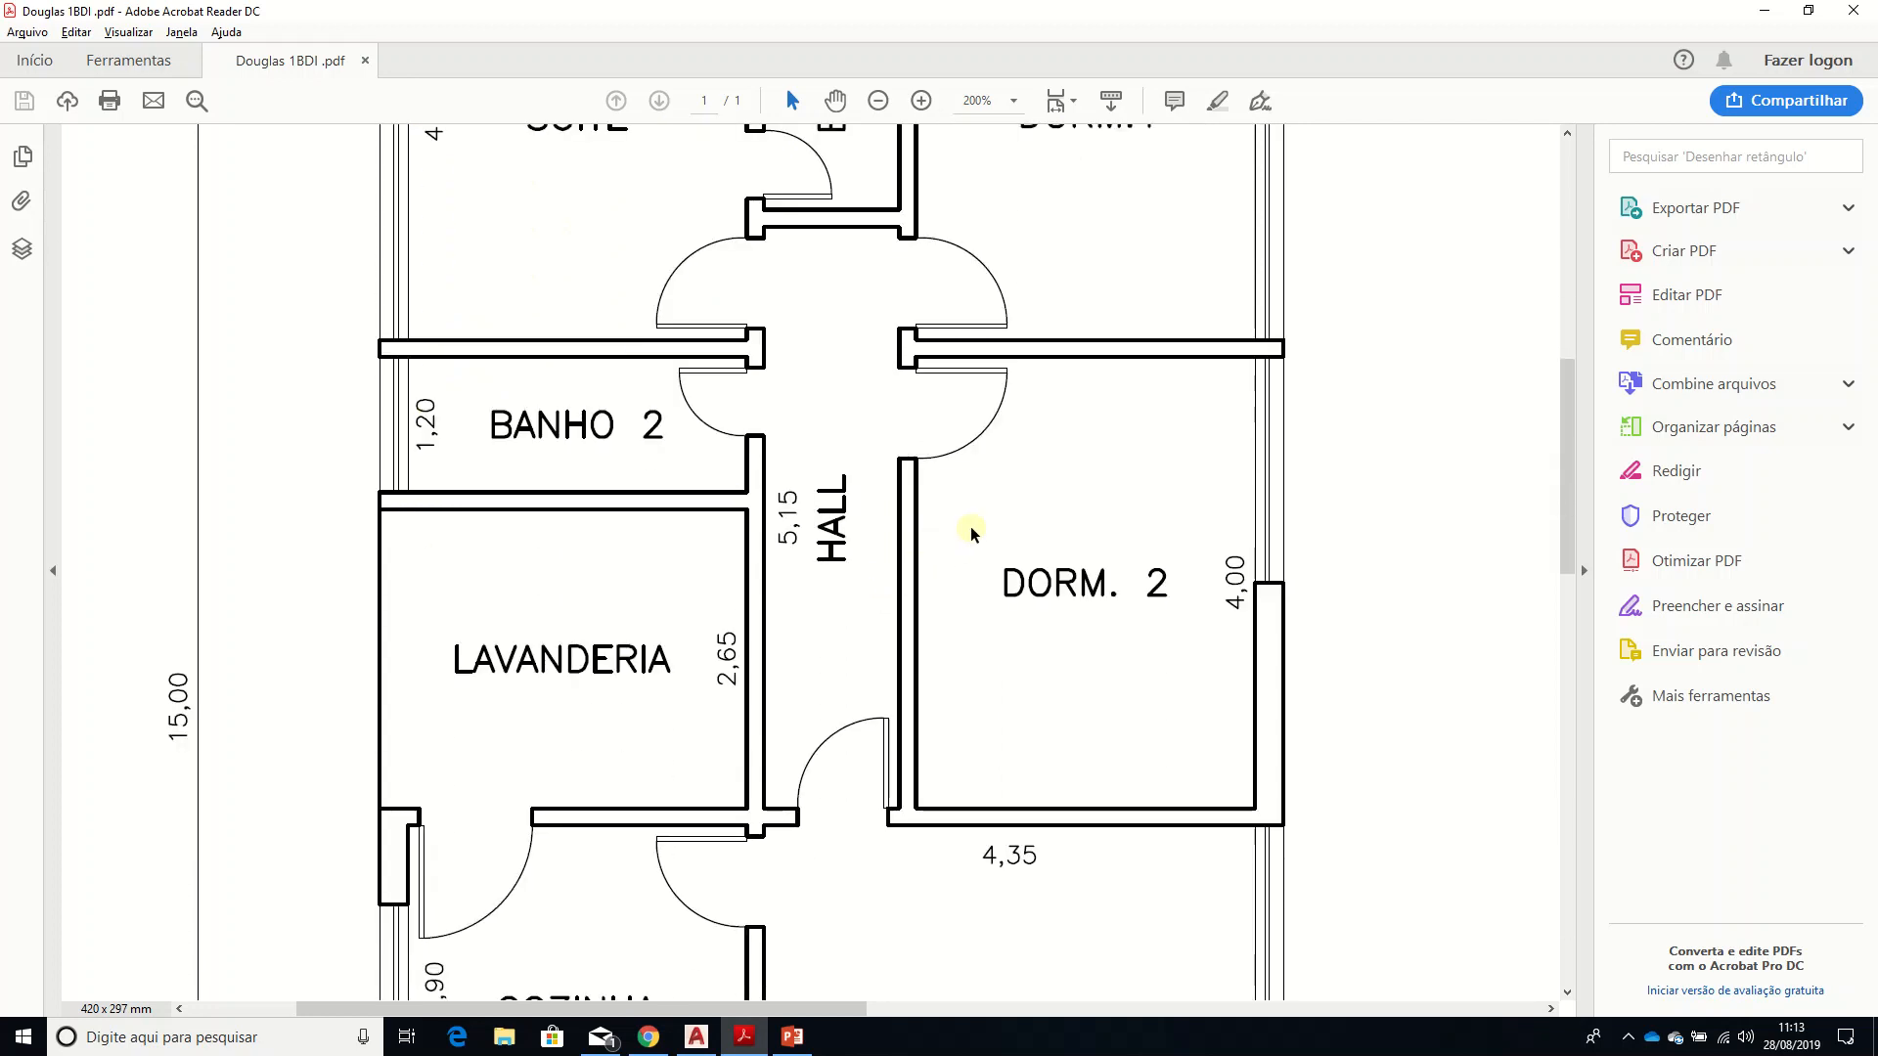
{"action": "scroll", "coordinate": [998, 473], "scroll_direction": "down", "scroll_amount": 7}
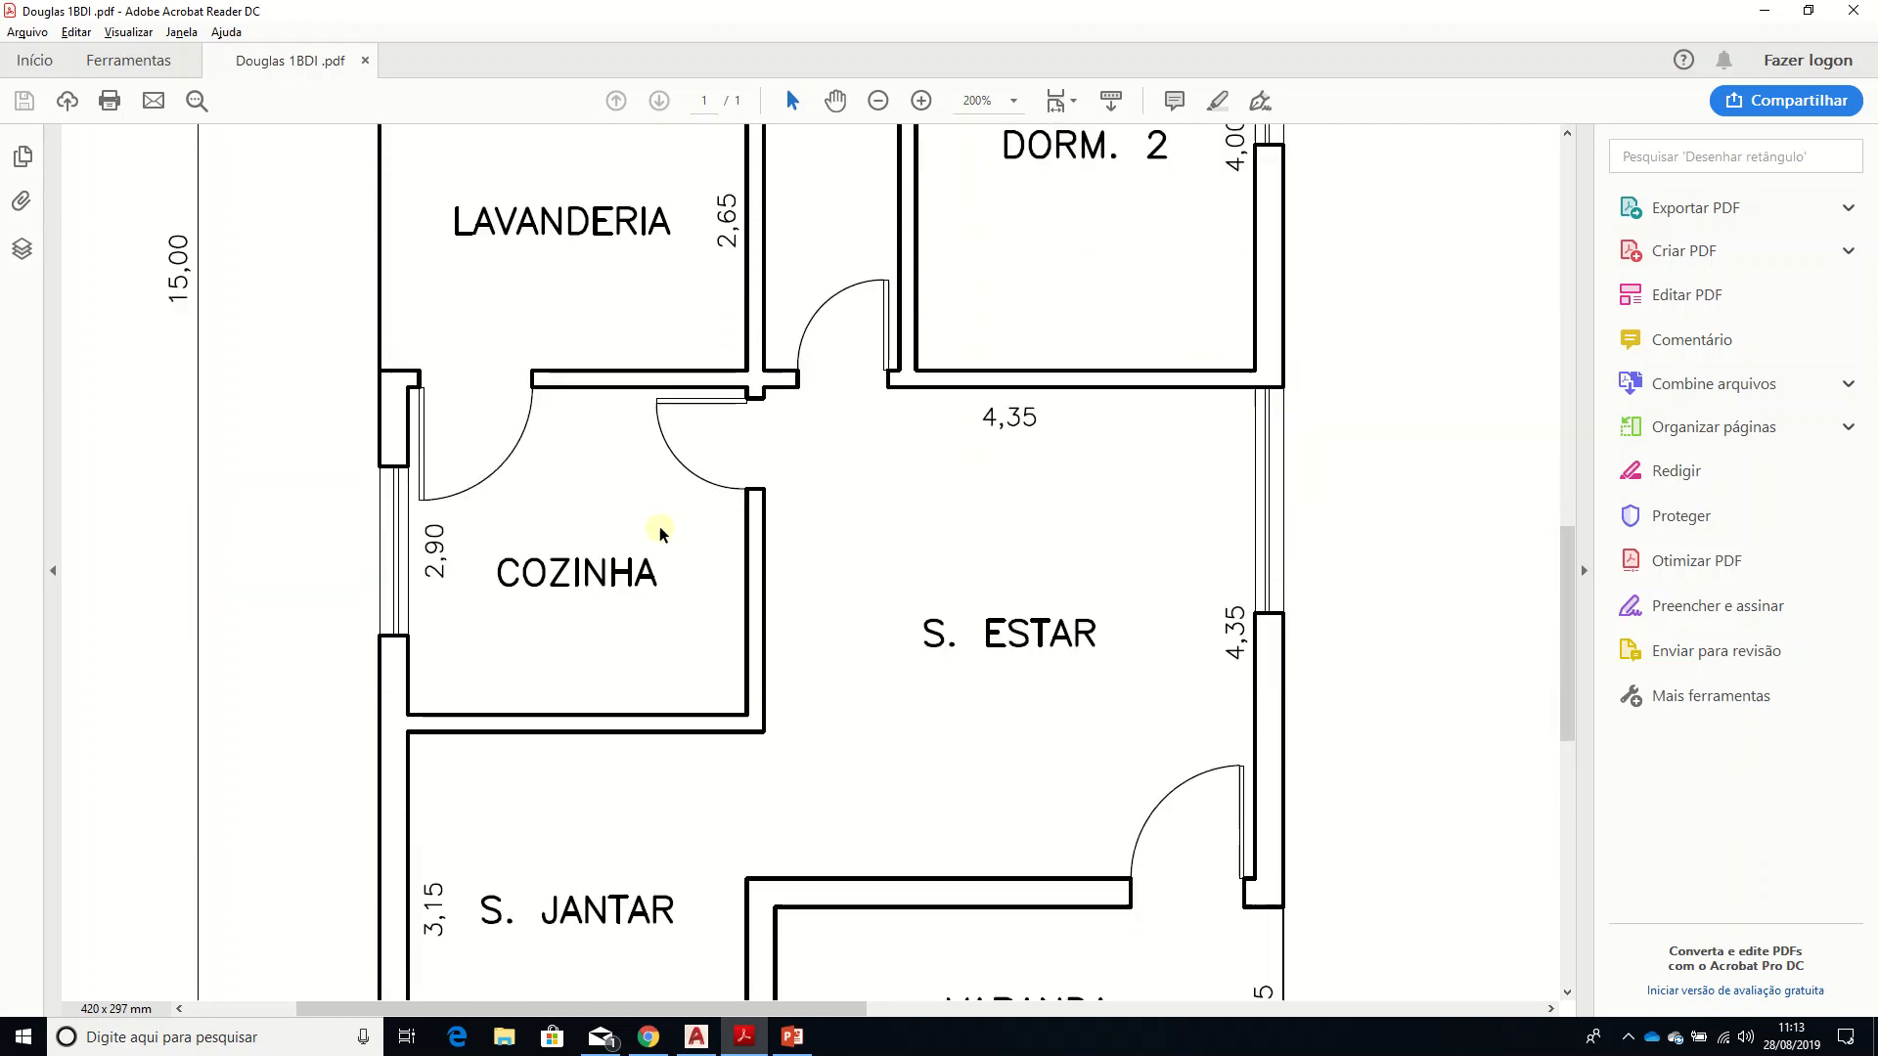
{"action": "scroll", "coordinate": [744, 528], "scroll_direction": "down", "scroll_amount": 5}
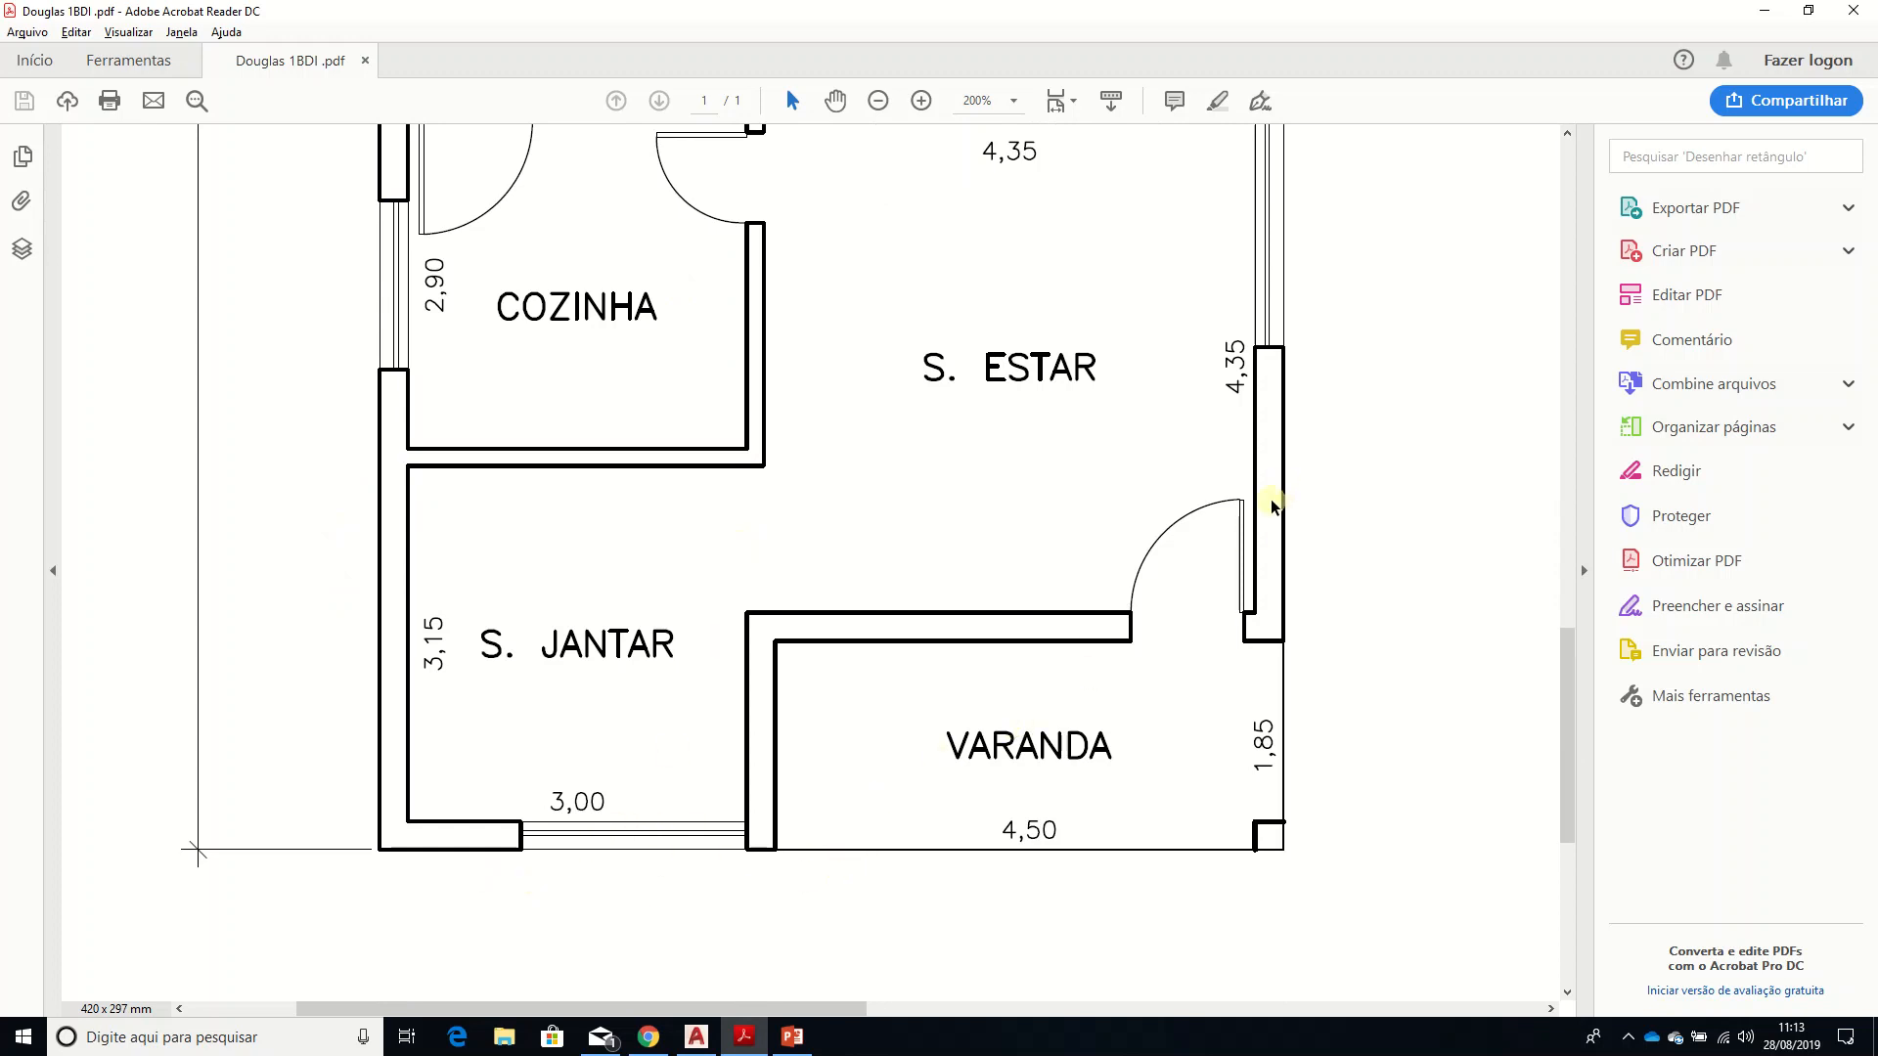
{"action": "scroll", "coordinate": [1275, 502], "scroll_direction": "up", "scroll_amount": 1}
{"action": "scroll", "coordinate": [1128, 458], "scroll_direction": "down", "scroll_amount": 2, "text": "ctrl"}
{"action": "scroll", "coordinate": [956, 448], "scroll_direction": "up", "scroll_amount": 6}
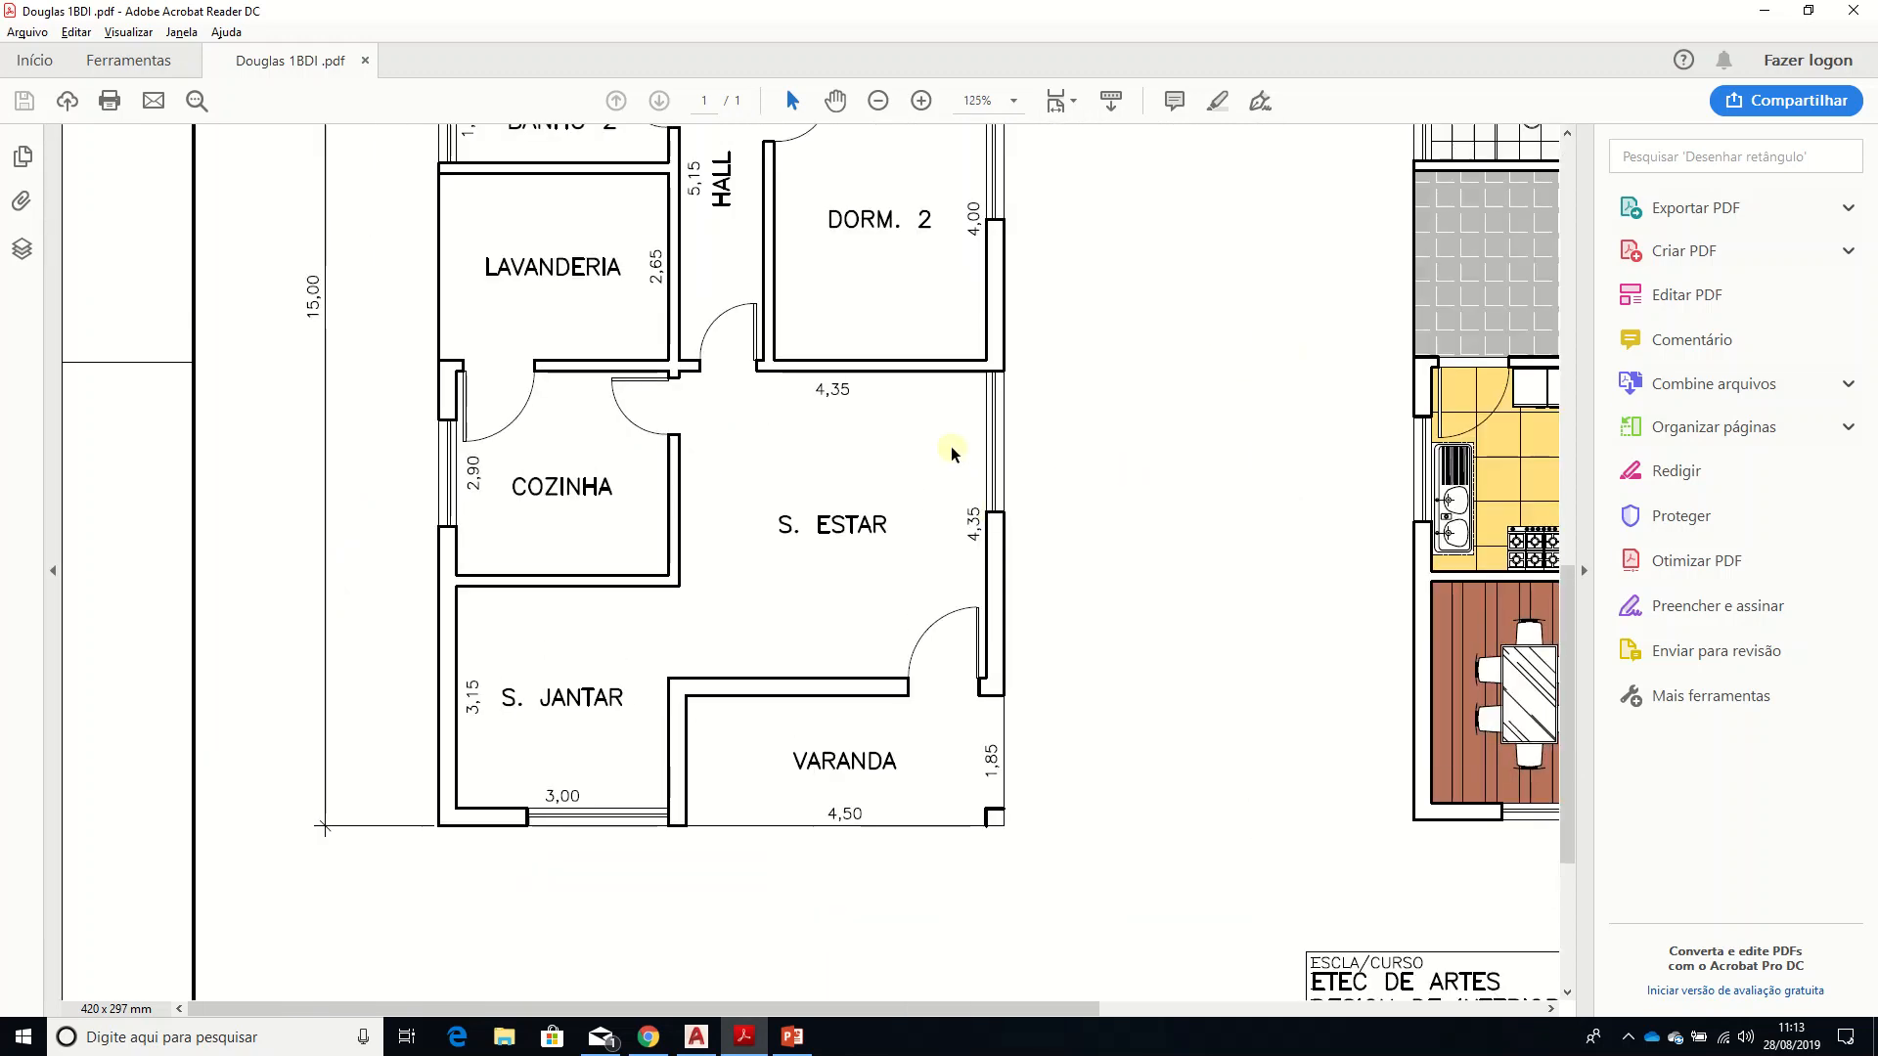
{"action": "scroll", "coordinate": [810, 484], "scroll_direction": "up", "scroll_amount": 4}
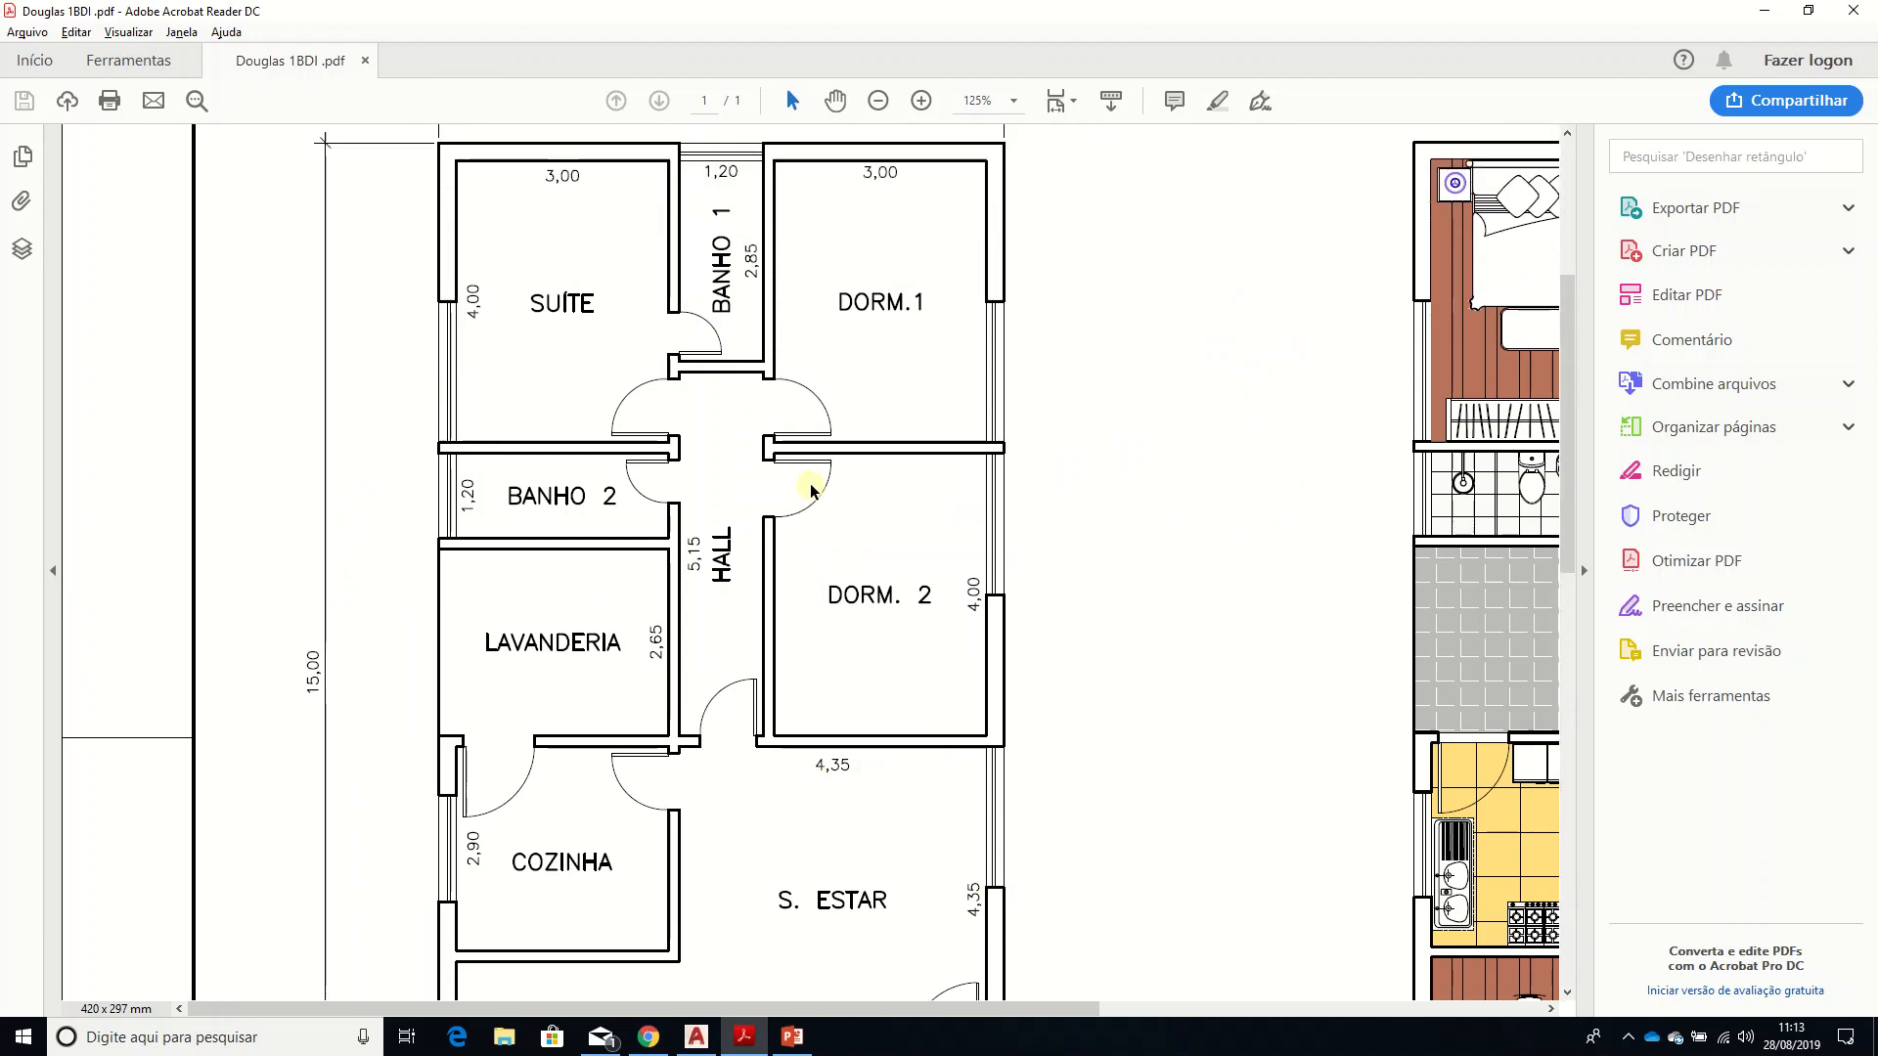
{"action": "scroll", "coordinate": [607, 401], "scroll_direction": "up", "scroll_amount": 1, "text": "ctrl"}
{"action": "scroll", "coordinate": [616, 413], "scroll_direction": "up", "scroll_amount": 1}
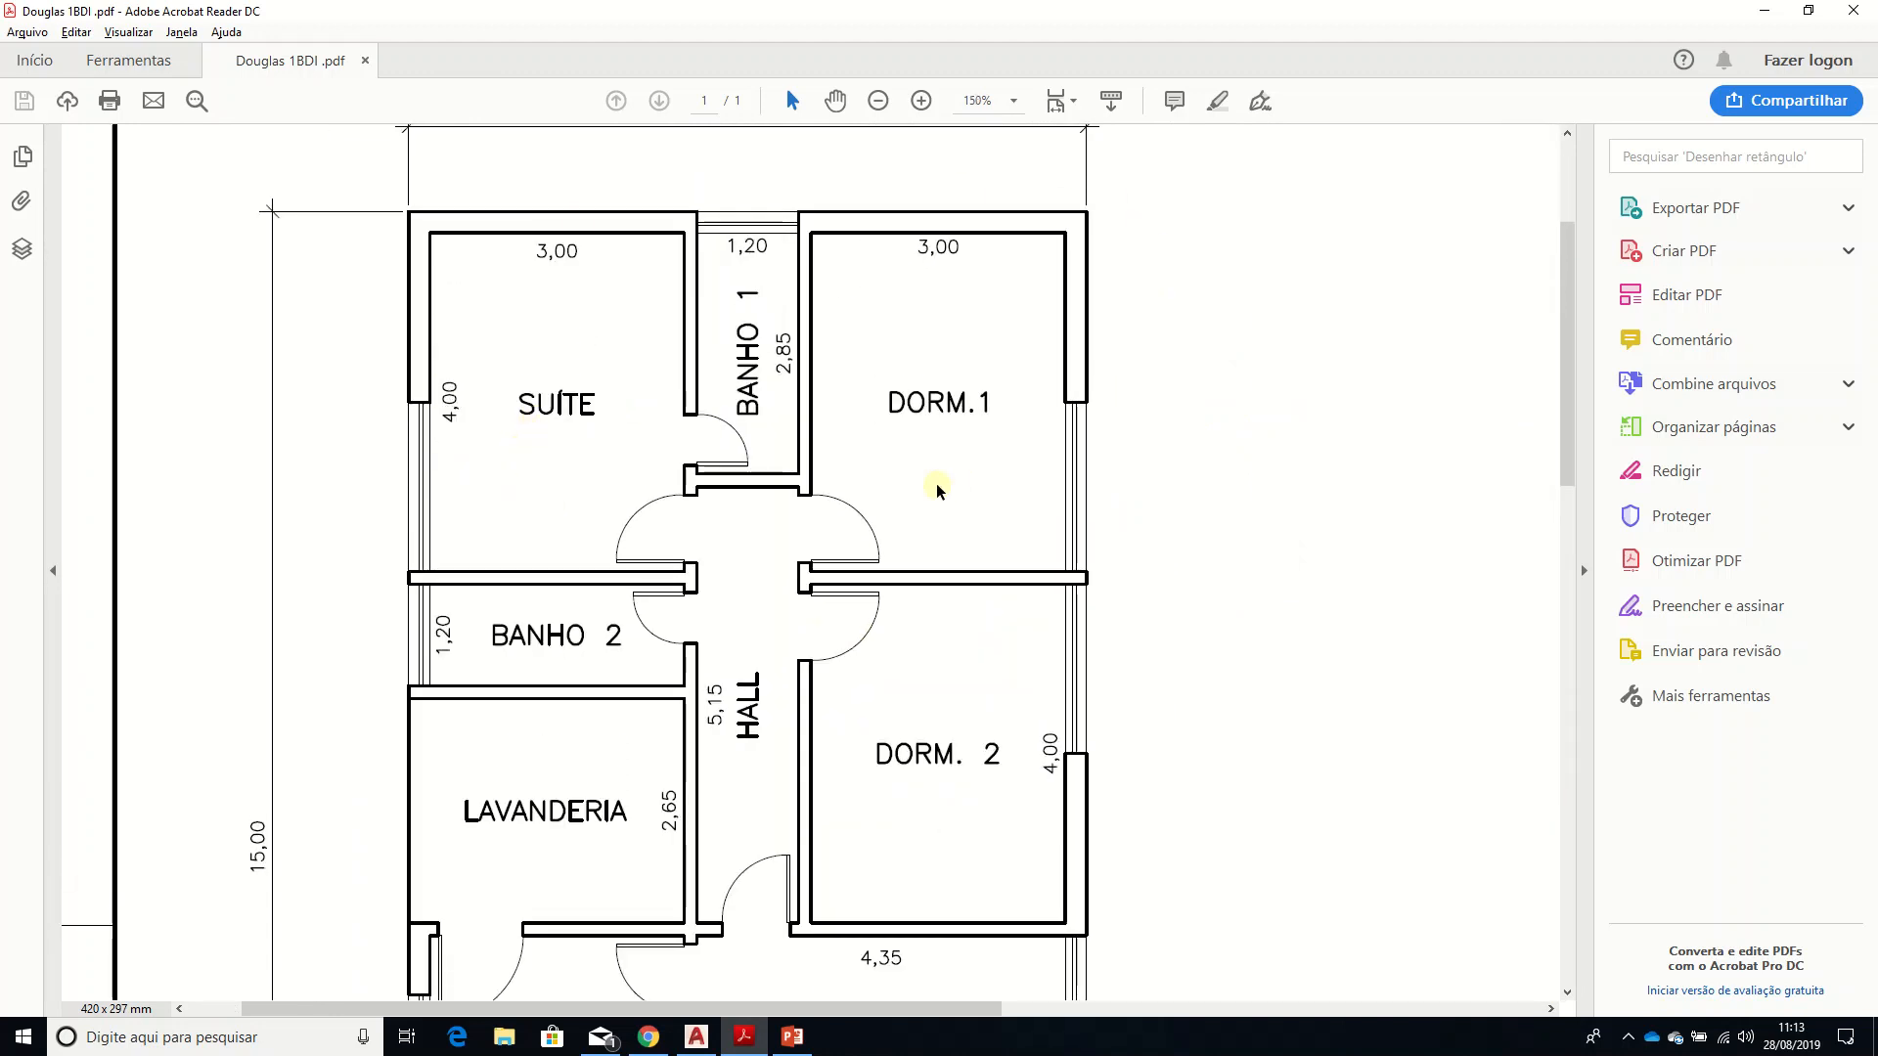
- Switch to AutoCAD and trim the overlapping inner wall lines at the plan's top-right exterior corner
{"action": "key", "text": "alt+Tab"}
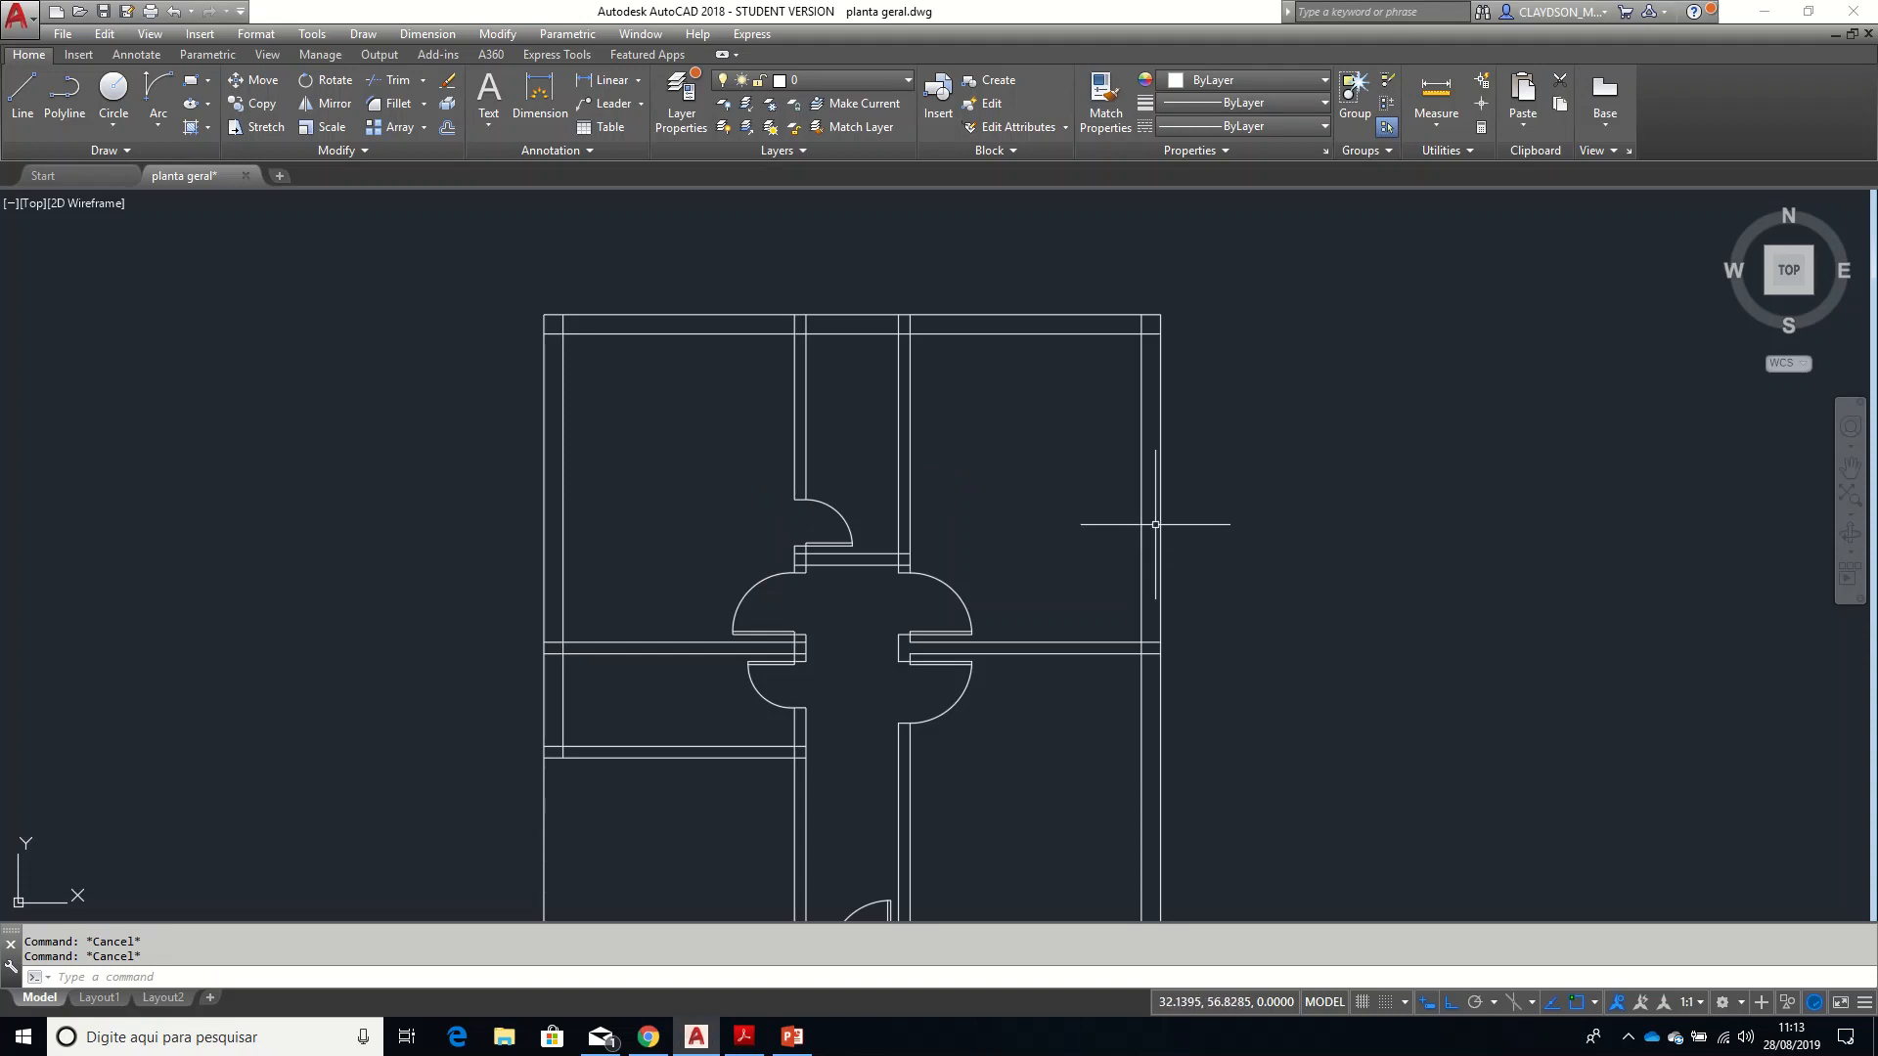
{"action": "scroll", "coordinate": [1066, 337], "scroll_direction": "up", "scroll_amount": 4}
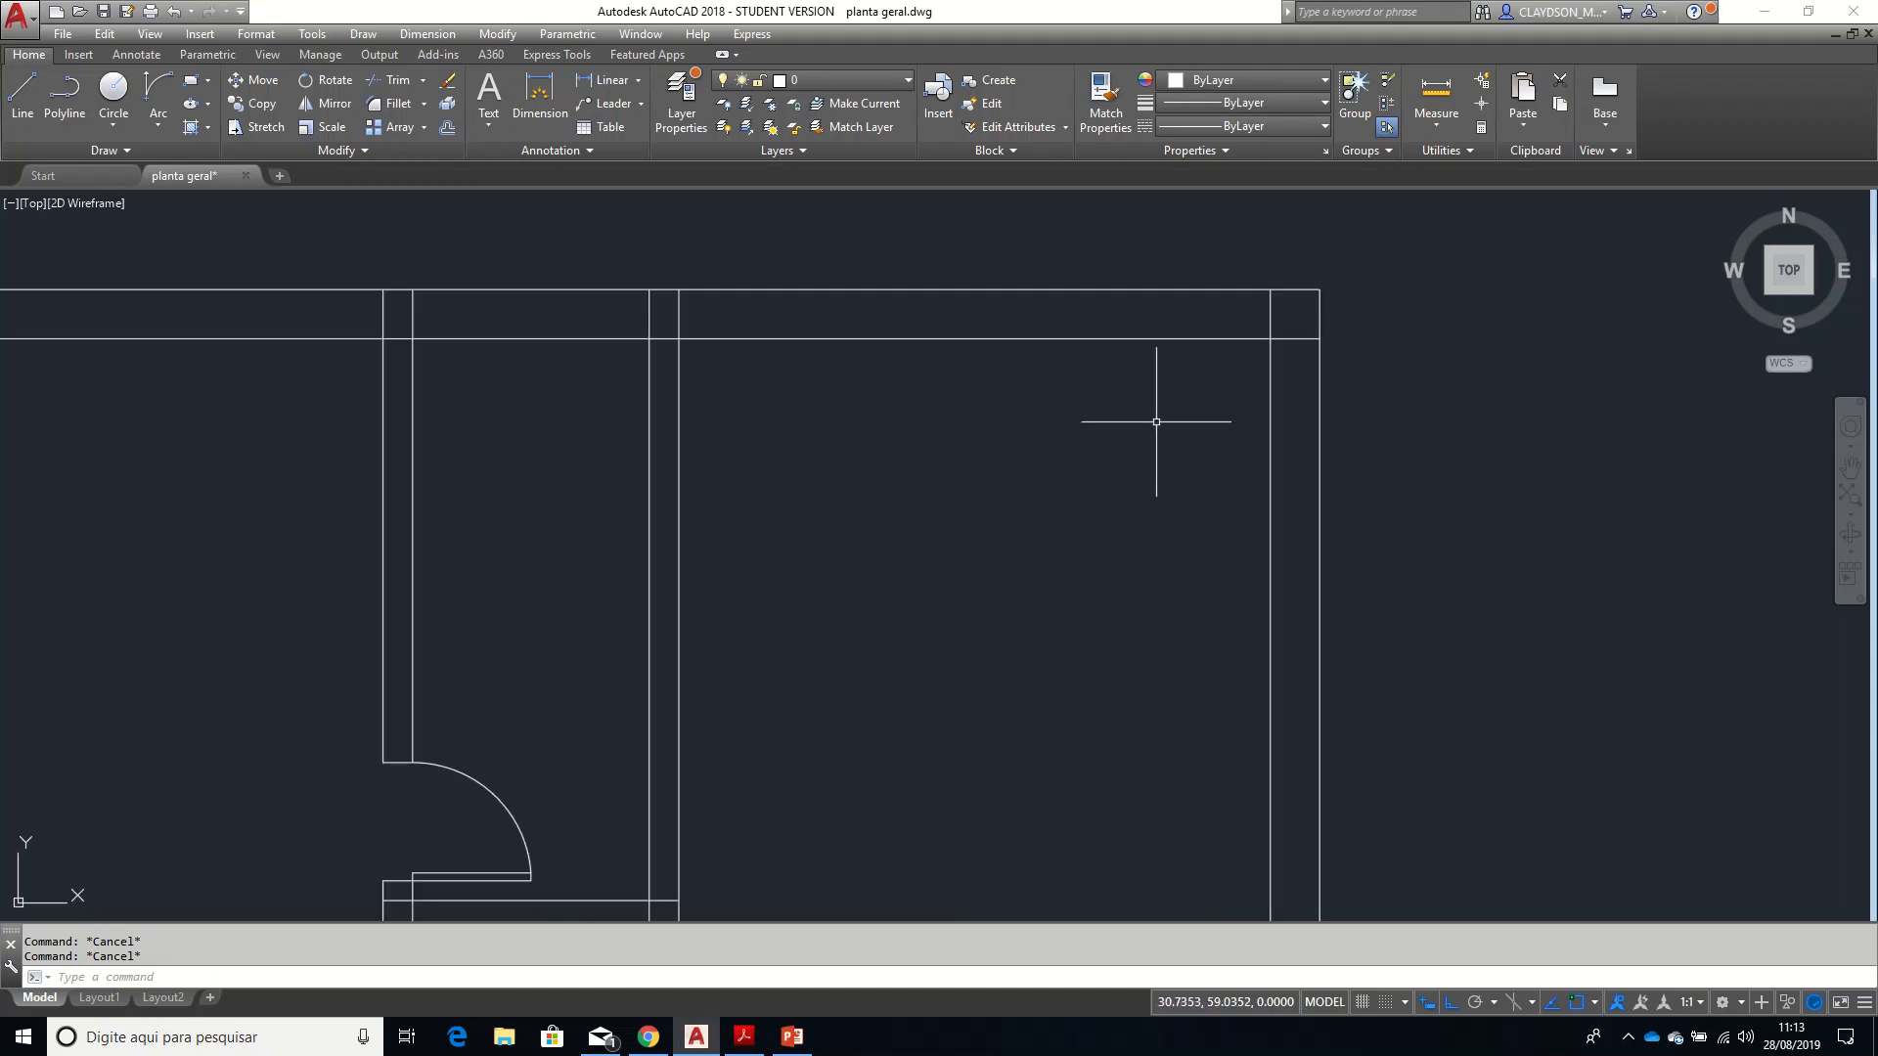
{"action": "middle_click_drag", "start_coordinate": [1156, 422], "coordinate": [1116, 528]}
{"action": "type", "text": "tr"}
{"action": "key", "text": "Return"}
{"action": "left_click", "coordinate": [1255, 483]}
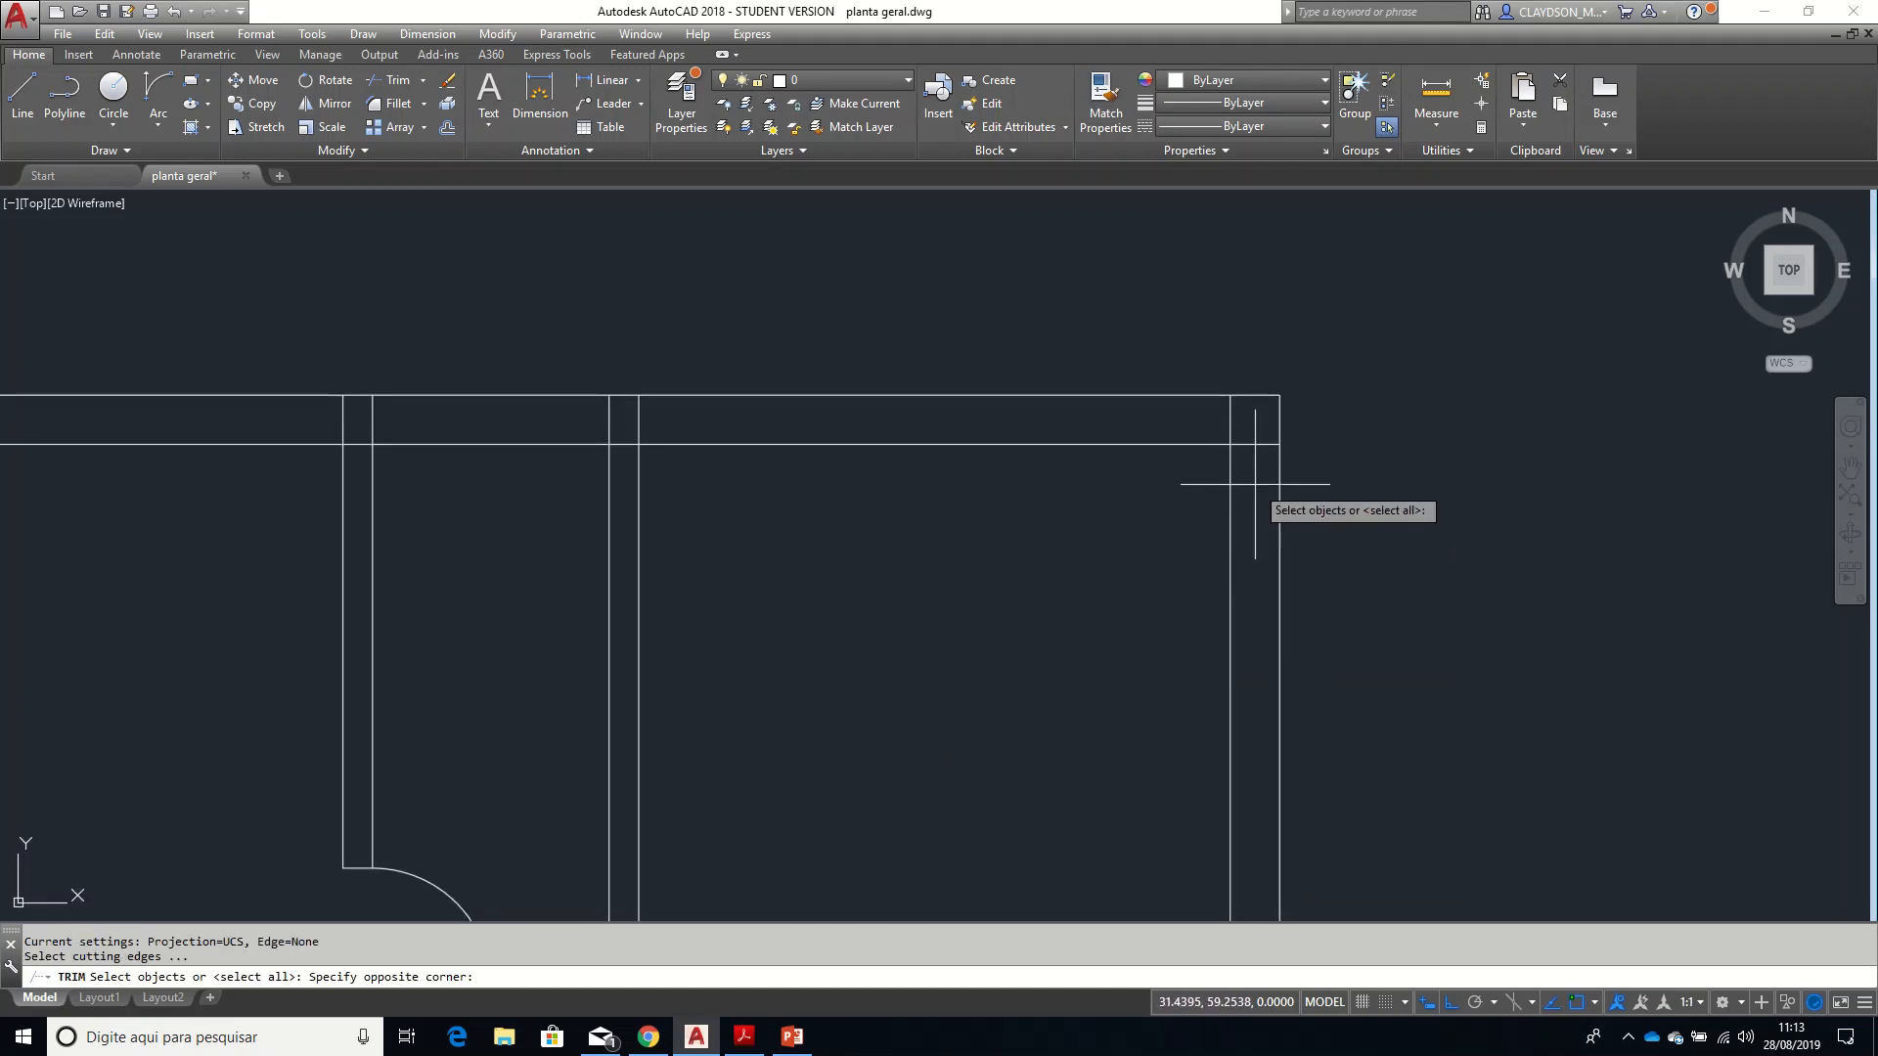
{"action": "left_click", "coordinate": [1220, 435]}
{"action": "key", "text": "Return"}
{"action": "left_click", "coordinate": [1261, 450]}
{"action": "left_click", "coordinate": [1254, 437]}
{"action": "left_click", "coordinate": [1238, 414]}
{"action": "left_click", "coordinate": [1216, 416]}
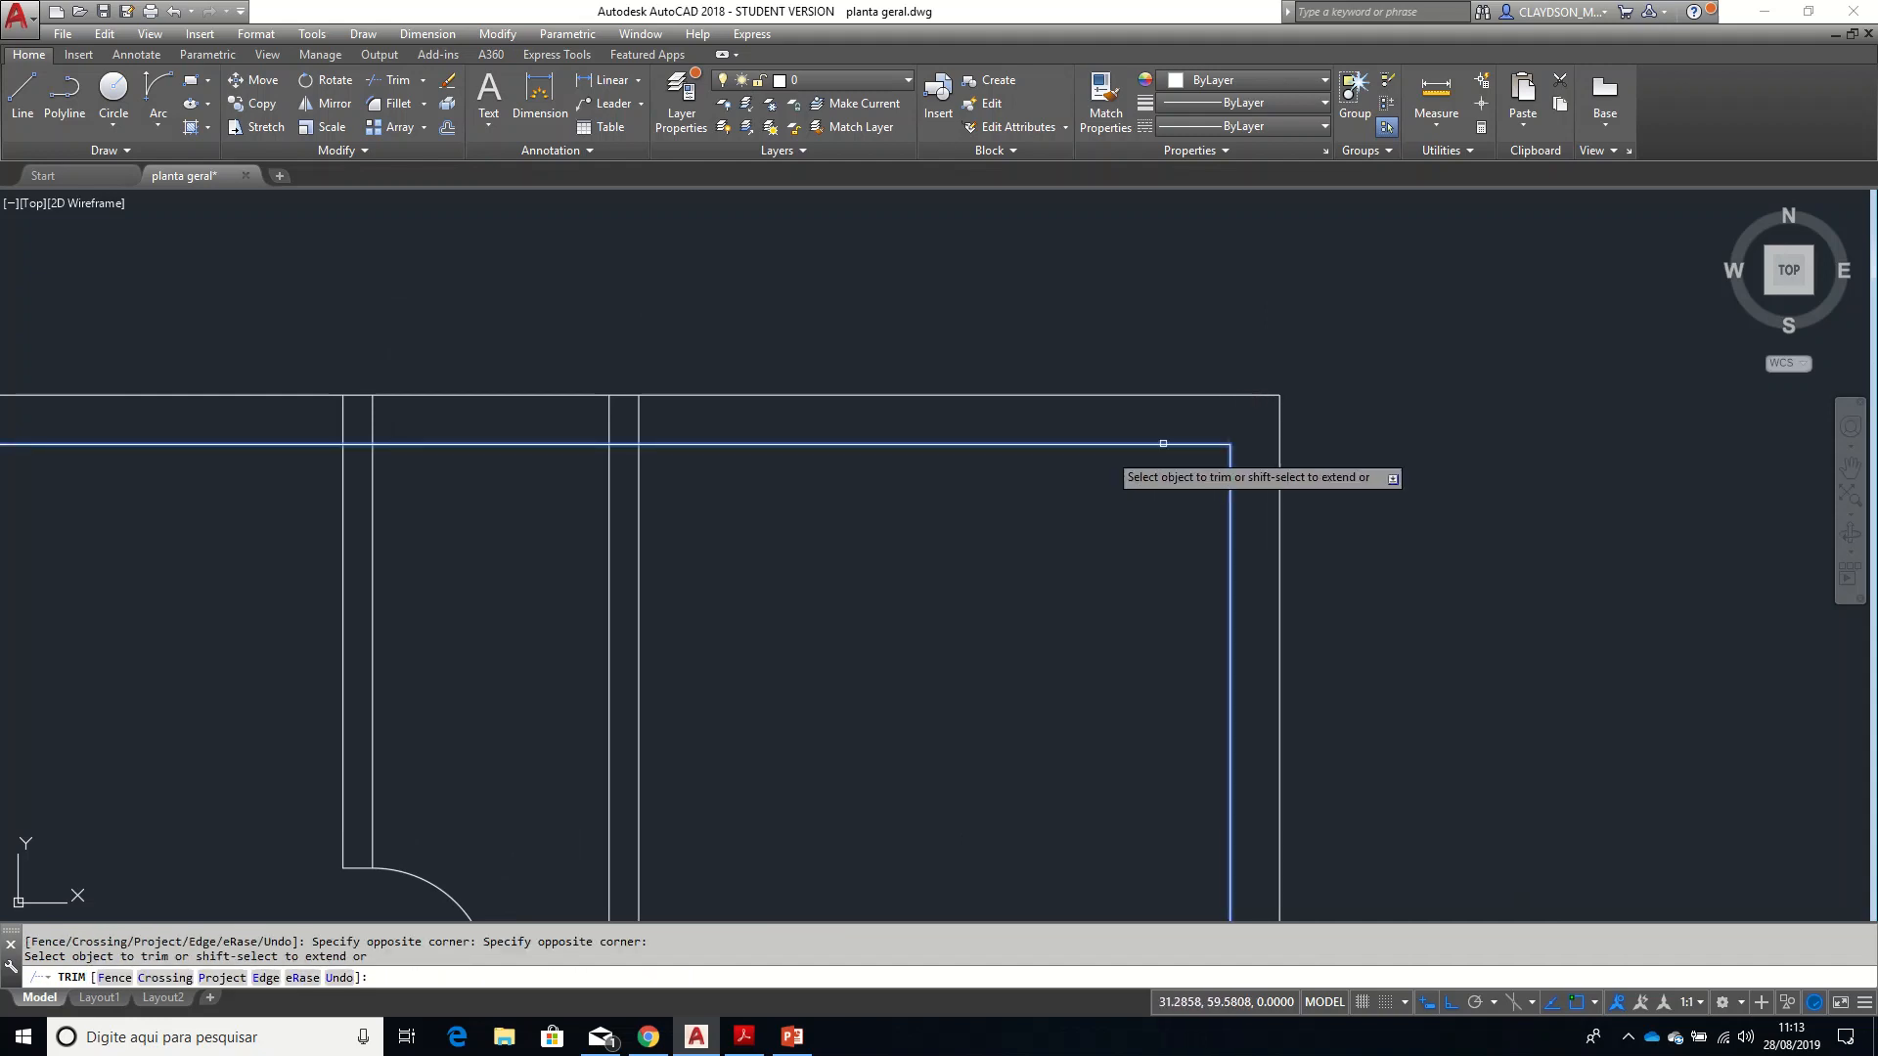
{"action": "key", "text": "Return"}
- Trim the ends of both Banho 1 side walls where they run through the top exterior wall
{"action": "type", "text": "tr"}
{"action": "key", "text": "Return"}
{"action": "left_click", "coordinate": [758, 486]}
{"action": "left_click", "coordinate": [308, 428]}
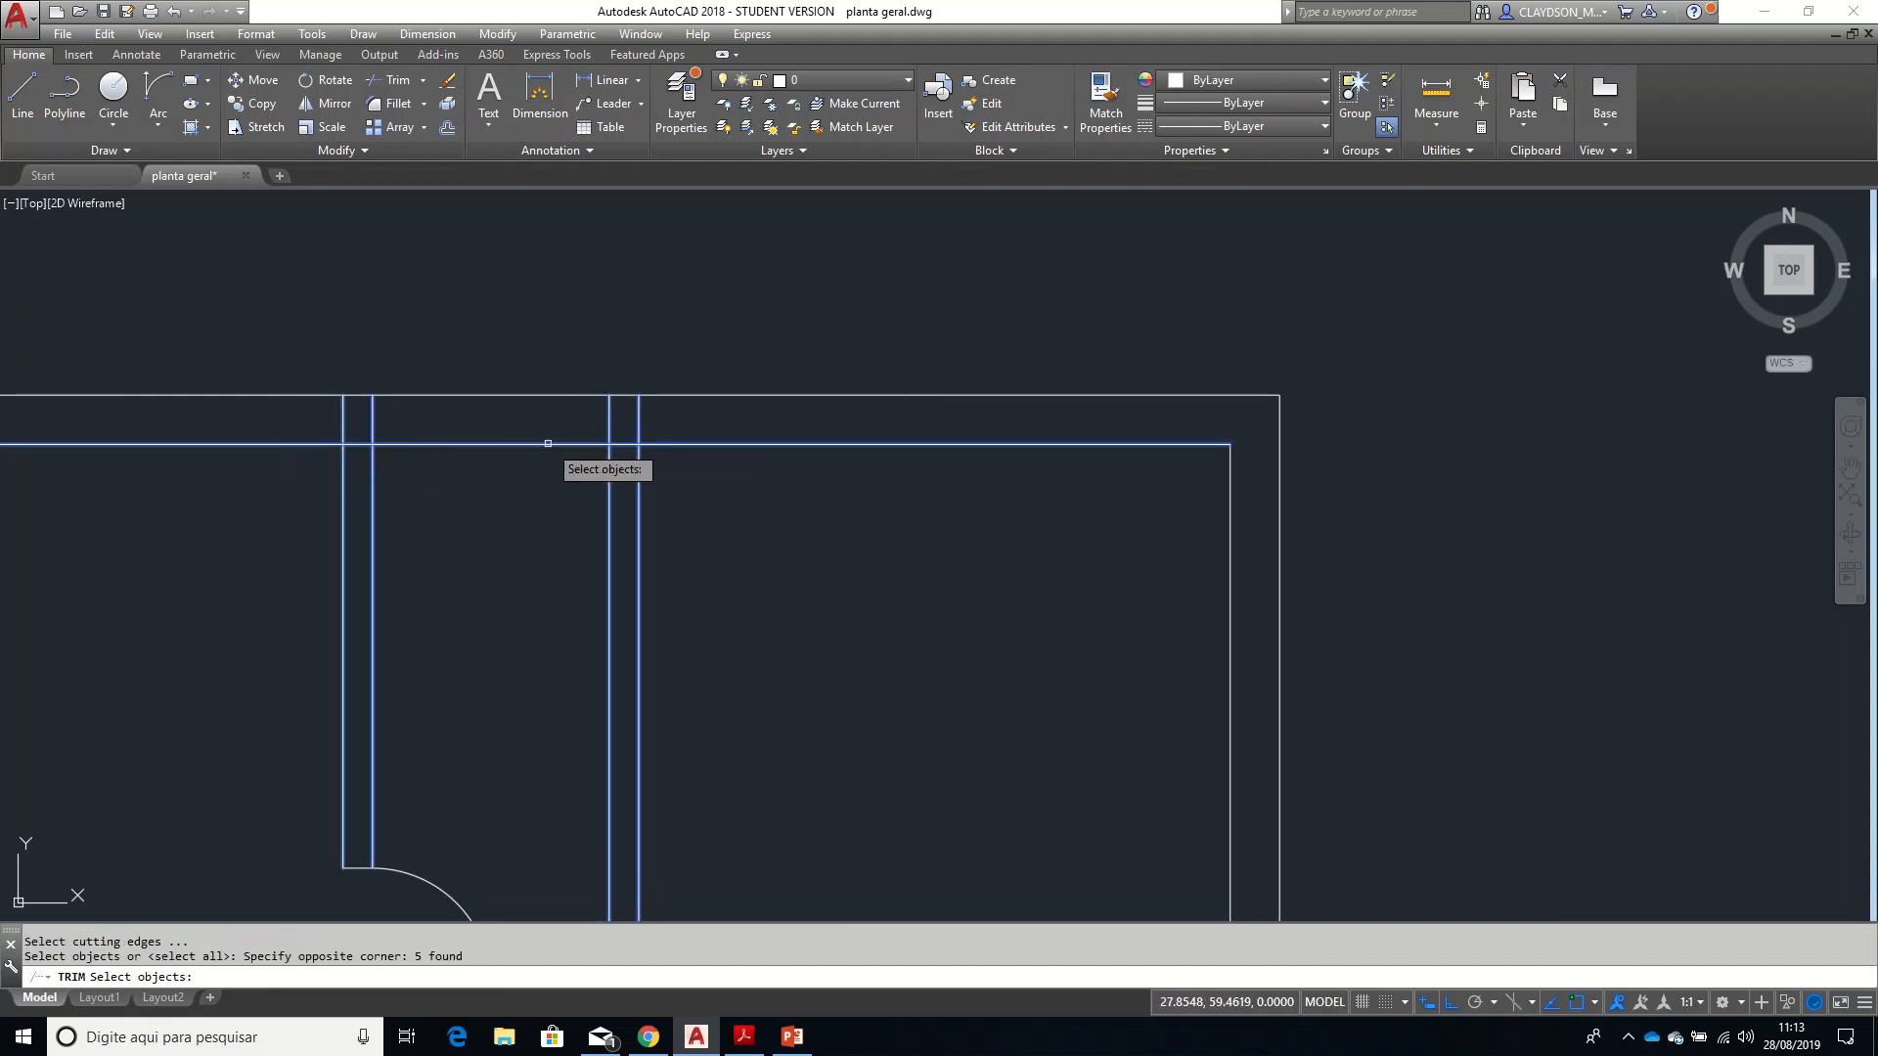
{"action": "key", "text": "Return"}
{"action": "left_click", "coordinate": [671, 419]}
{"action": "left_click", "coordinate": [265, 409]}
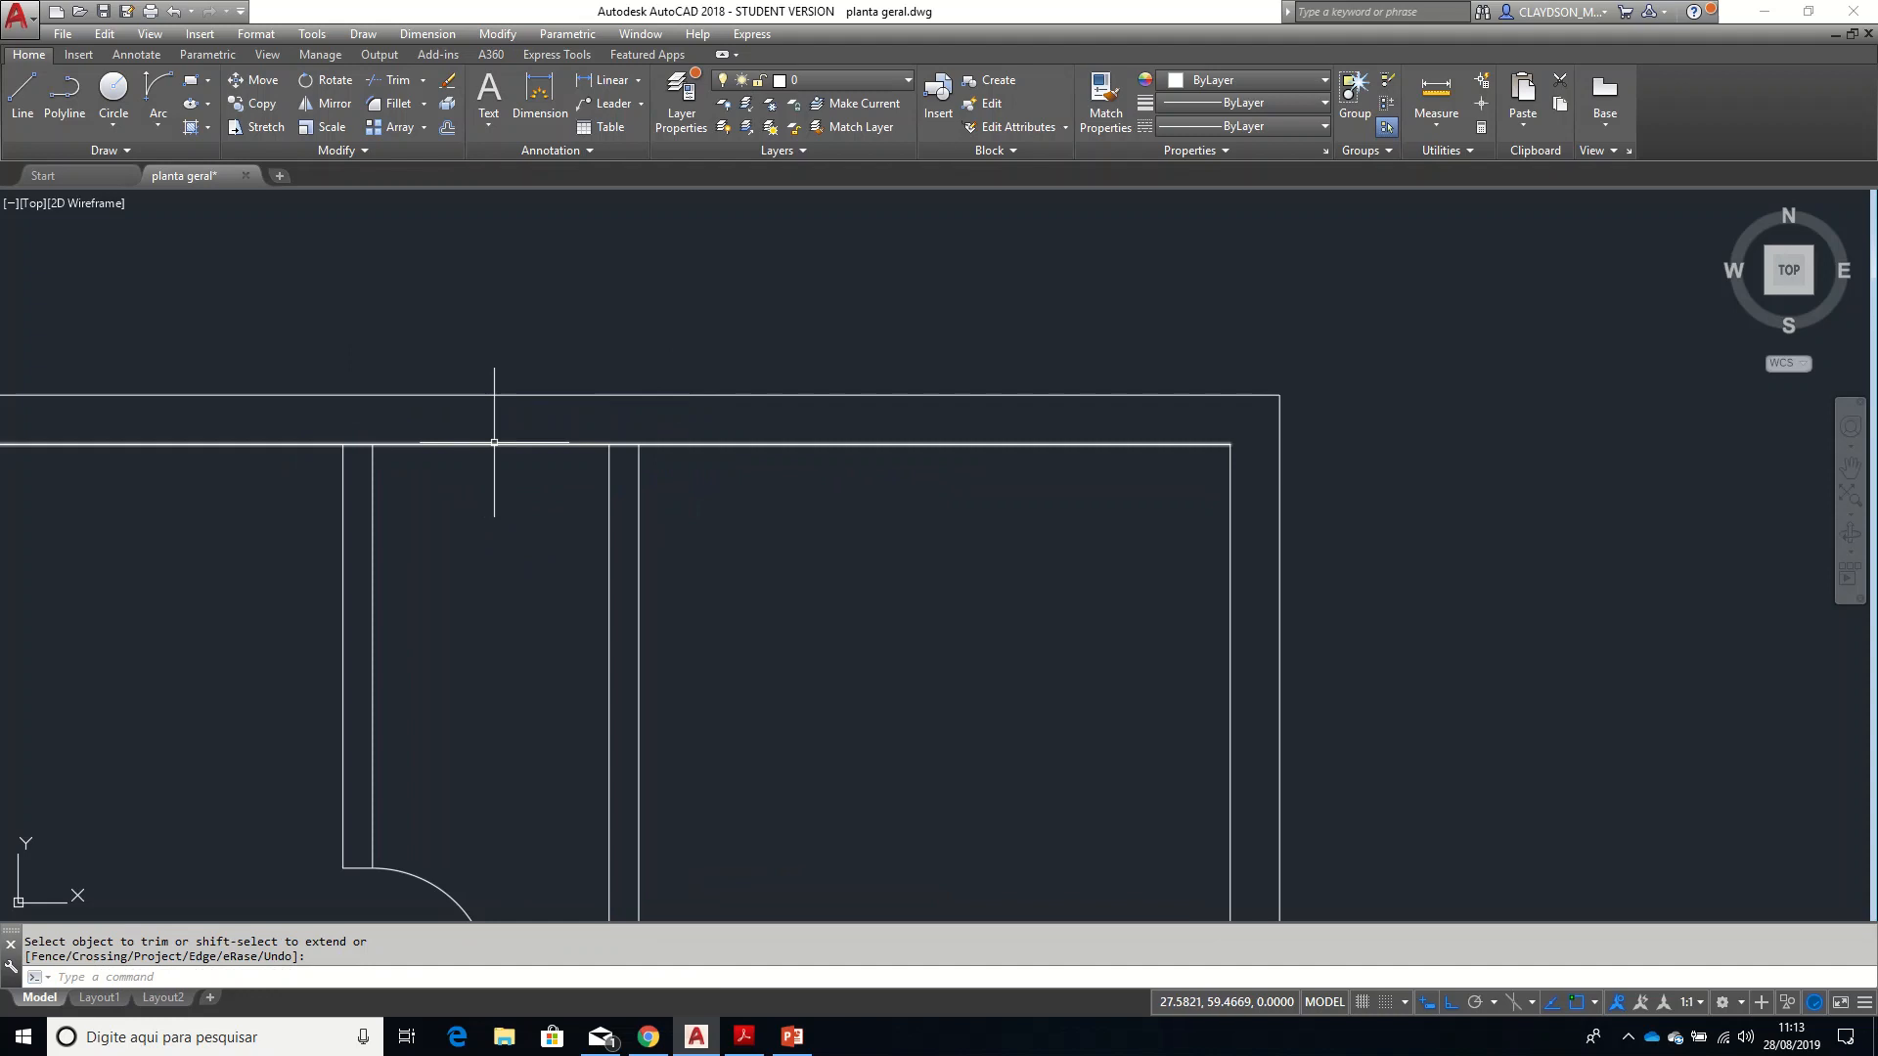
{"action": "key", "text": "Return"}
- Trim the top exterior wall's inner line between the two faces of each Banho 1 side wall
{"action": "key", "text": "Return"}
{"action": "left_click", "coordinate": [721, 465]}
{"action": "left_click", "coordinate": [314, 474]}
{"action": "left_click", "coordinate": [430, 474]}
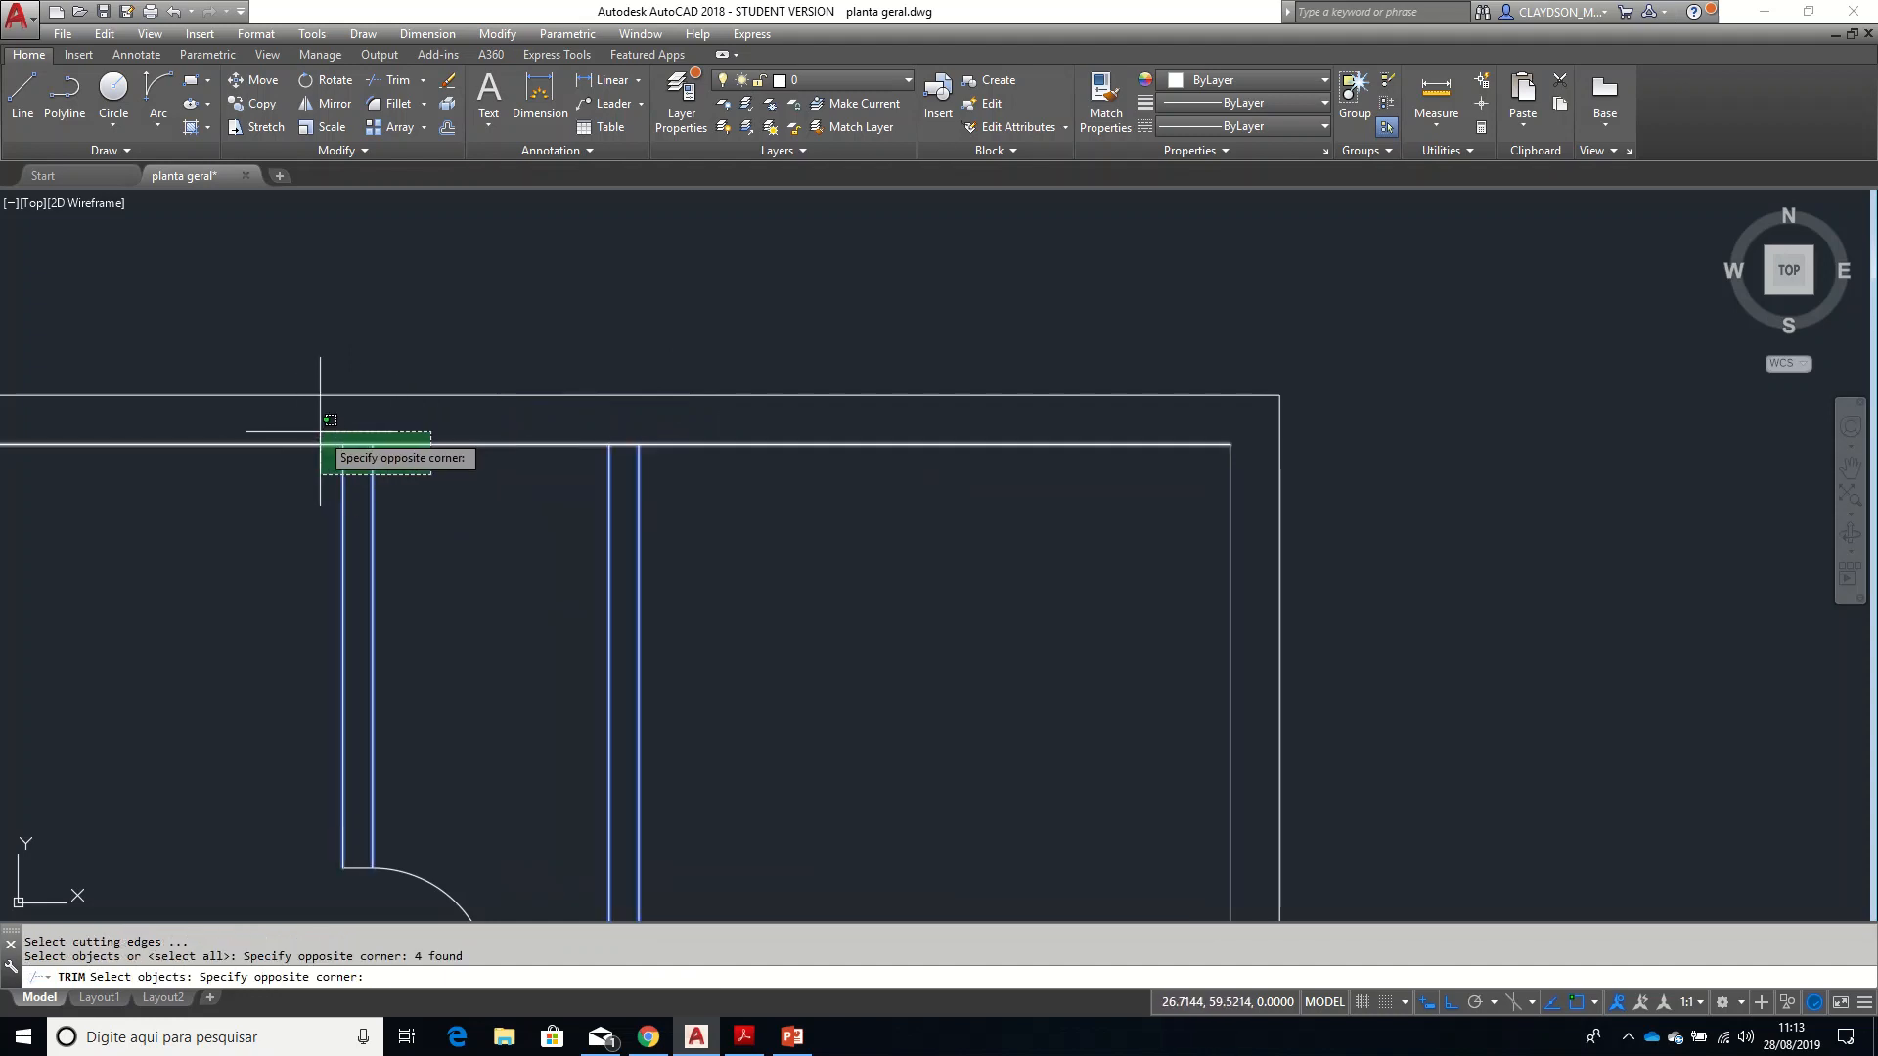
{"action": "left_click", "coordinate": [320, 431]}
{"action": "key", "text": "Return"}
{"action": "left_click", "coordinate": [625, 447]}
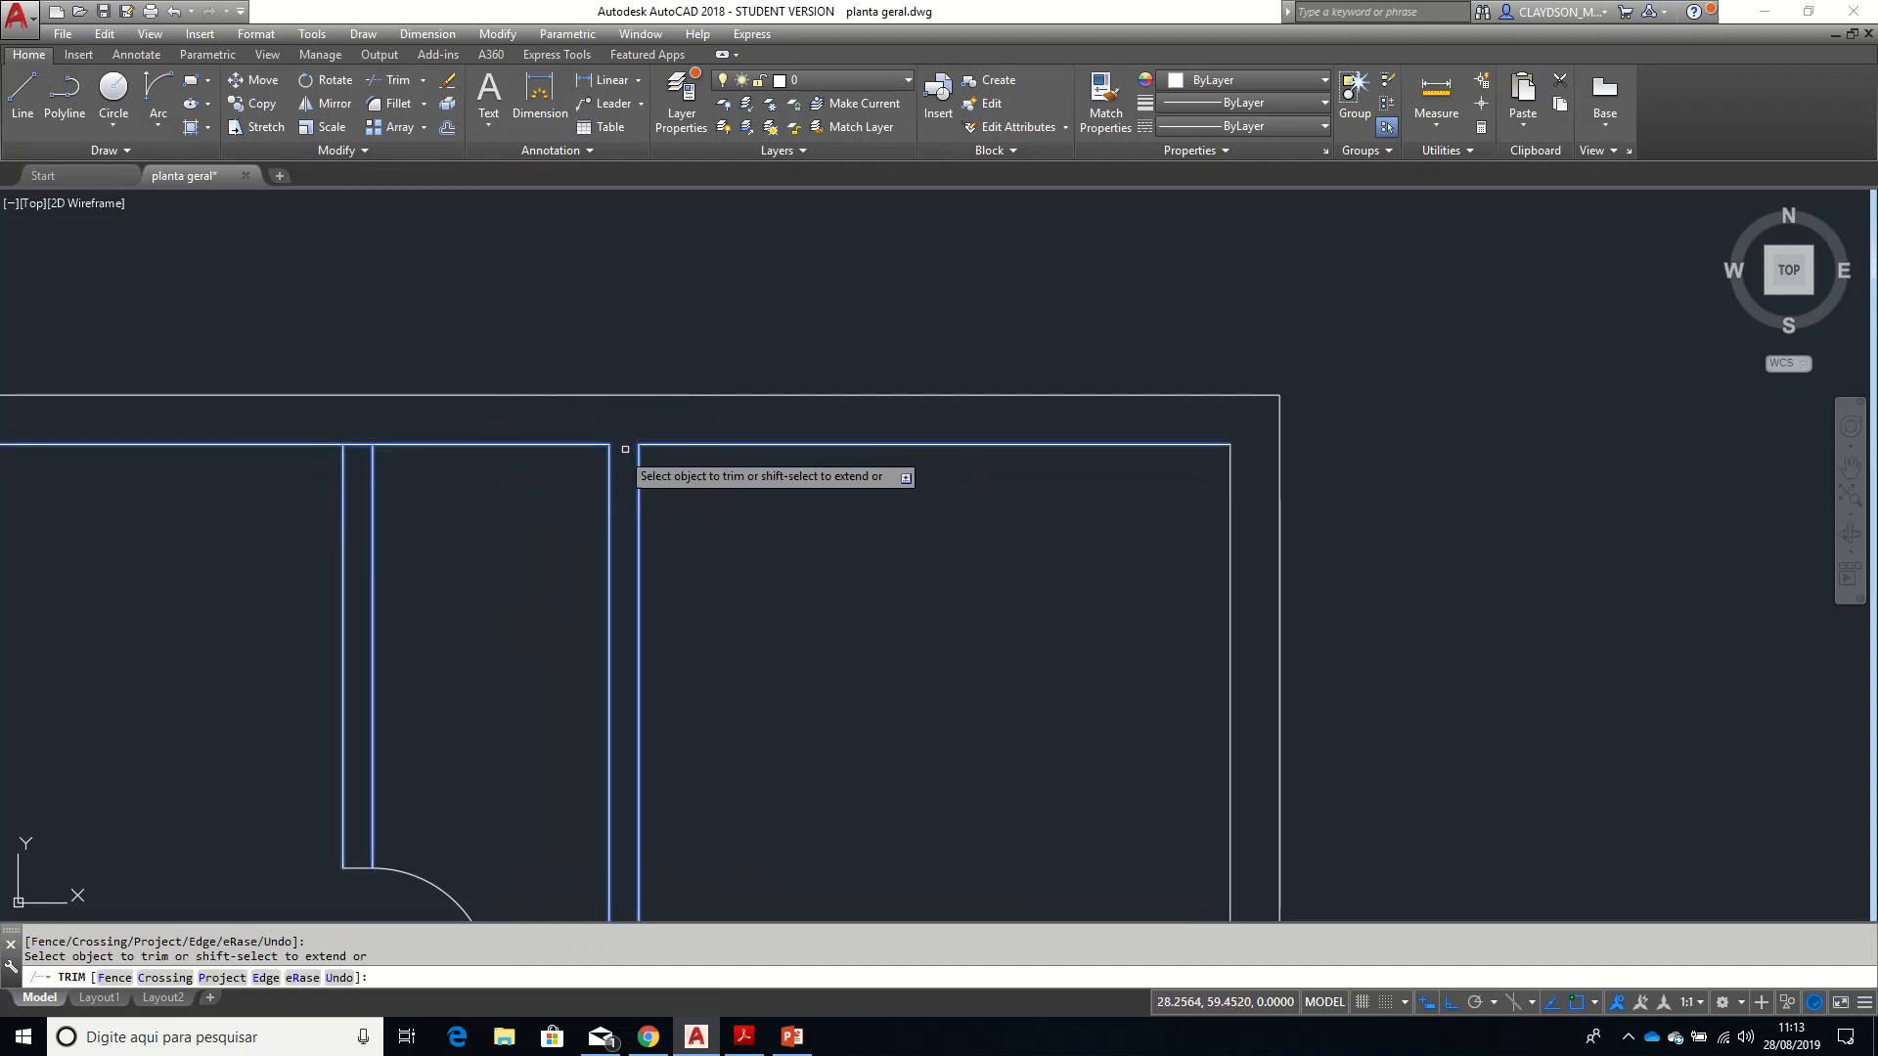
{"action": "left_click", "coordinate": [355, 449]}
{"action": "key", "text": "Return"}
- Trim the overlapping inner wall lines at the plan's top-left exterior corner
{"action": "middle_click_drag", "start_coordinate": [408, 547], "coordinate": [986, 500]}
{"action": "middle_click_drag", "start_coordinate": [599, 582], "coordinate": [854, 518]}
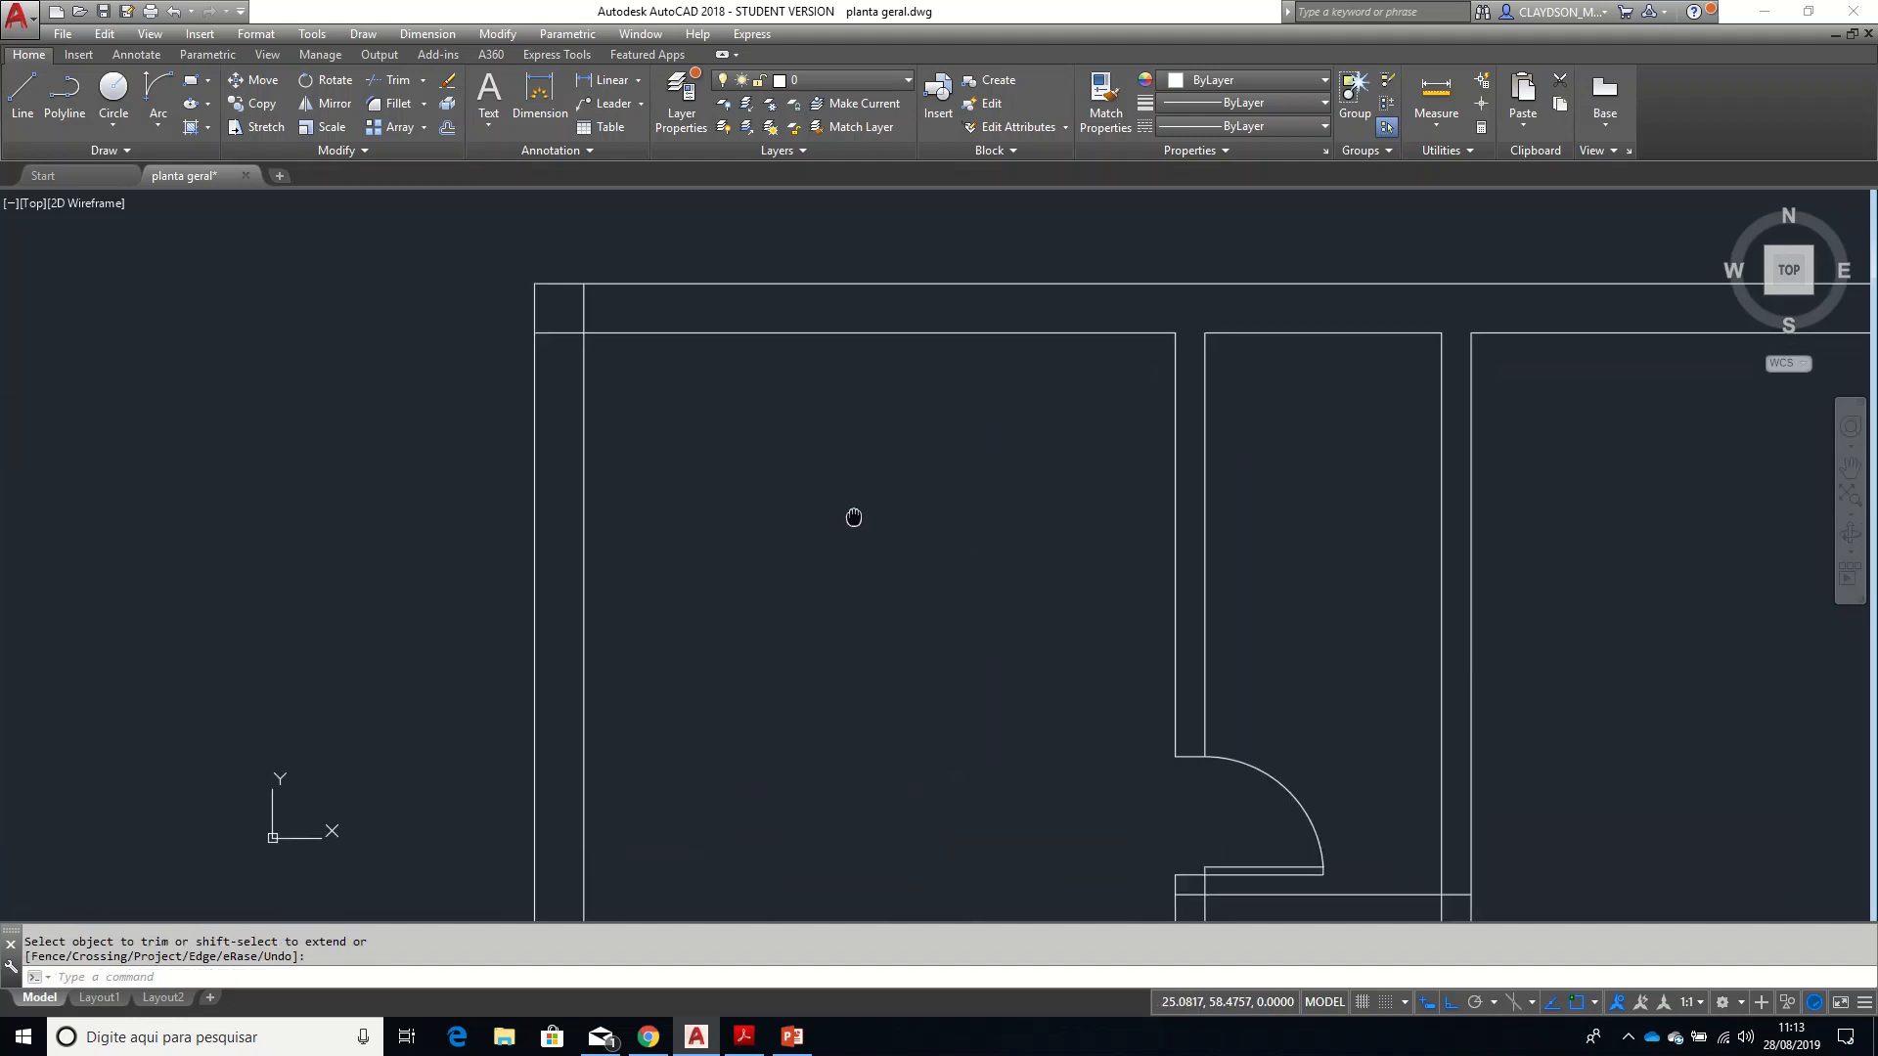
{"action": "left_click", "coordinate": [708, 445]}
{"action": "left_click", "coordinate": [568, 308]}
{"action": "key", "text": "Return"}
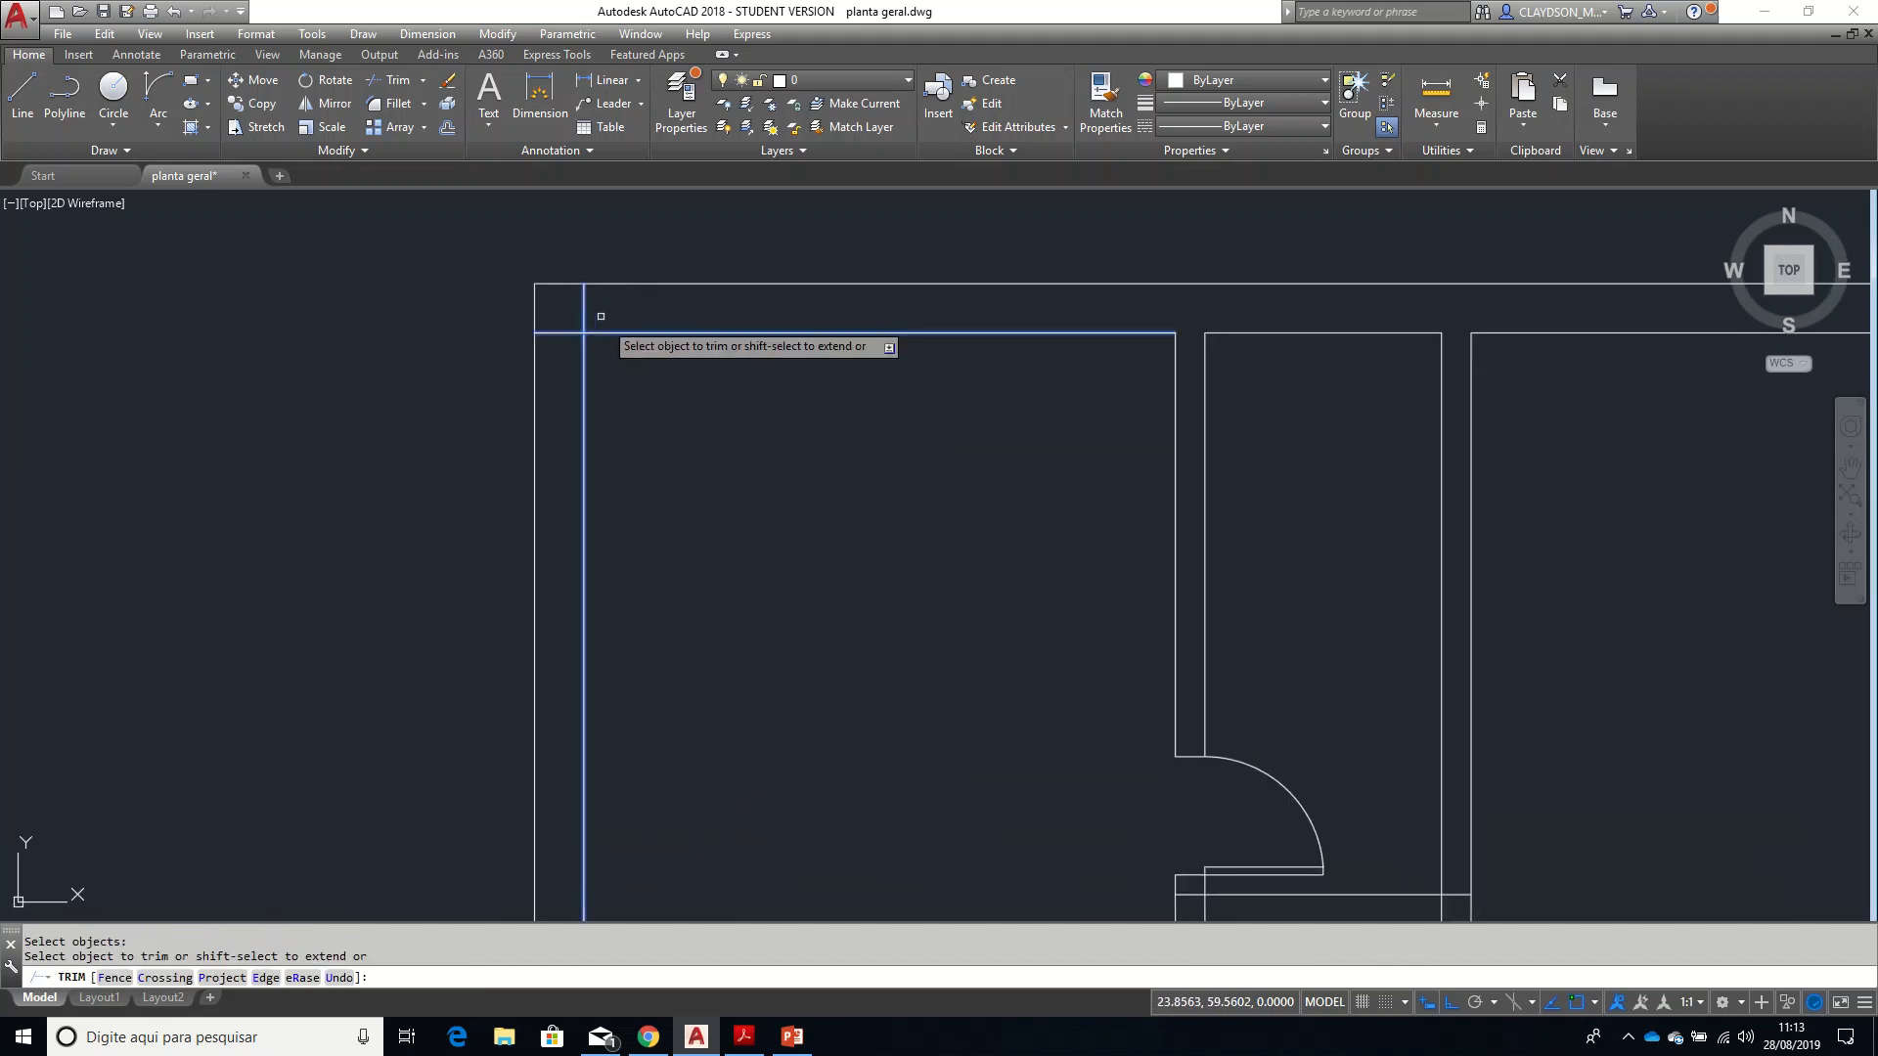
{"action": "left_click", "coordinate": [600, 315]}
{"action": "left_click", "coordinate": [574, 309]}
{"action": "left_click", "coordinate": [573, 320]}
{"action": "left_click", "coordinate": [557, 343]}
{"action": "key", "text": "Return"}
- Trim the upper line stub and the crossing vertical segment where Banho 1's bottom wall meets its left wall
{"action": "middle_click_drag", "start_coordinate": [863, 677], "coordinate": [711, 440]}
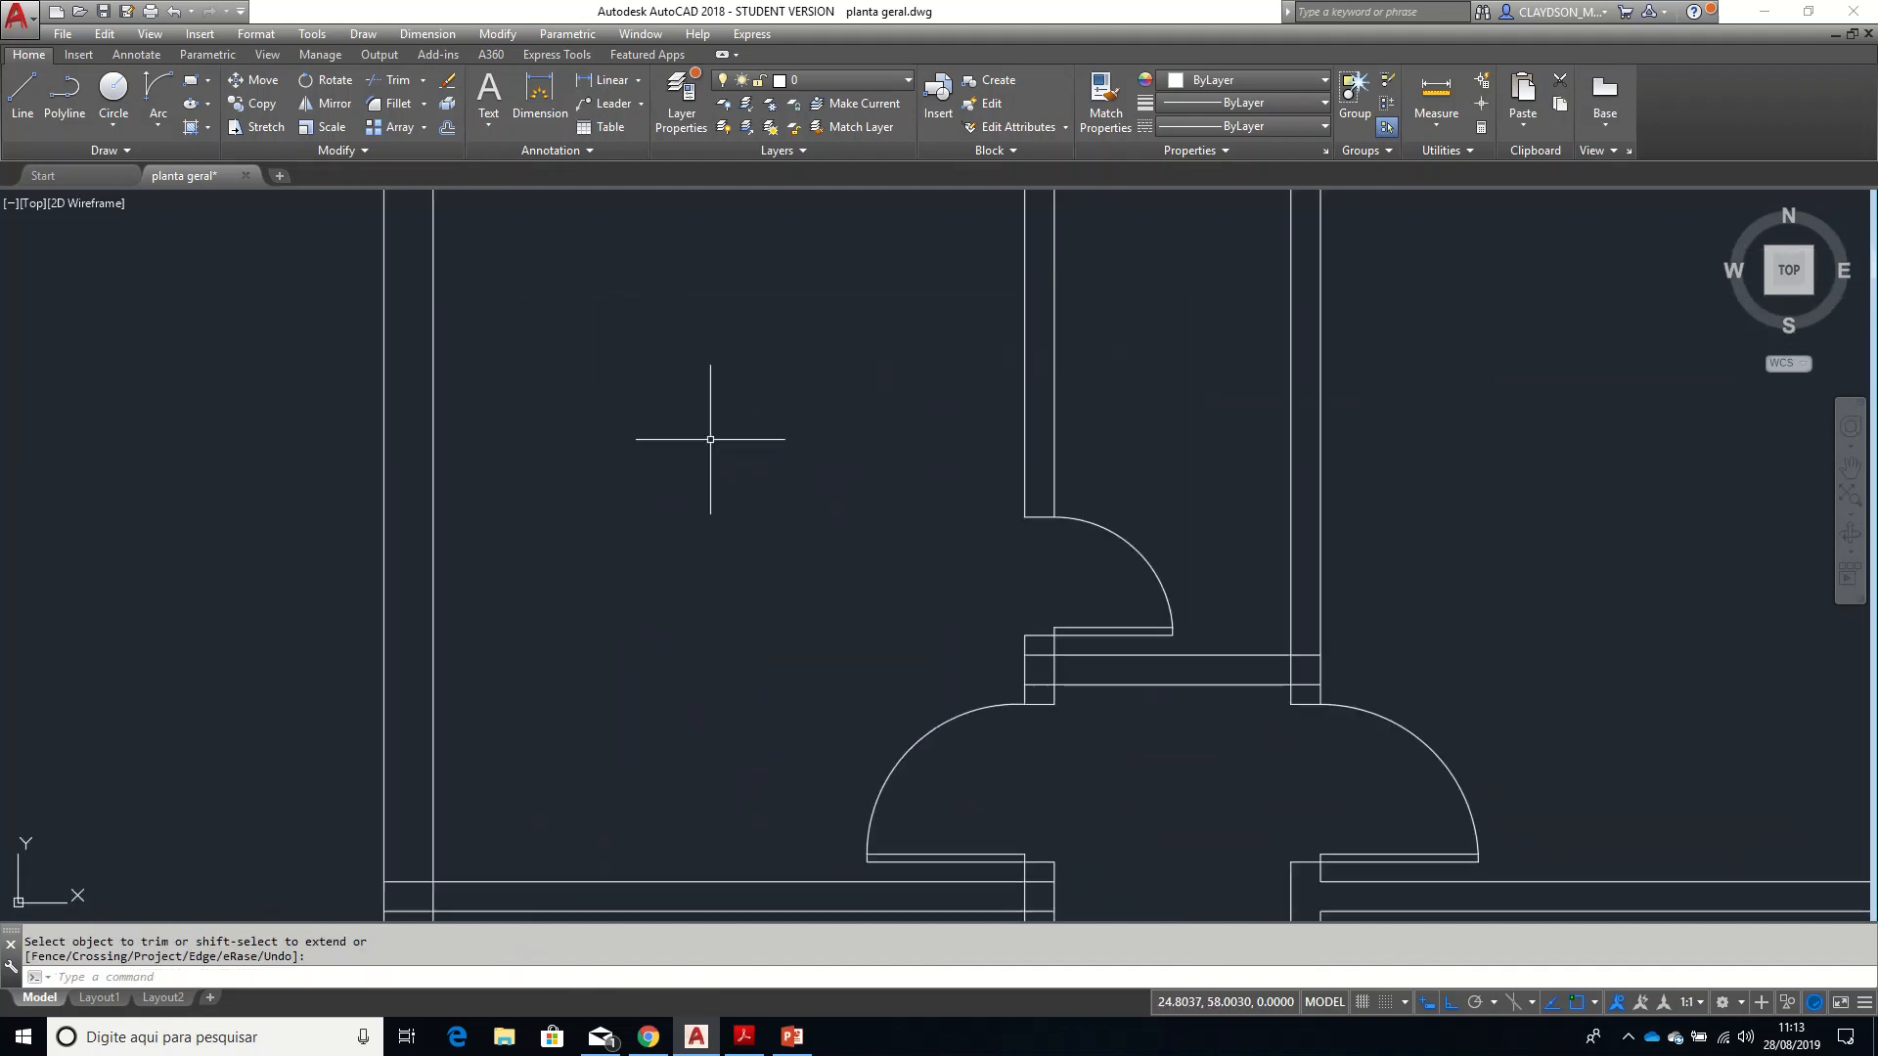
{"action": "middle_click_drag", "start_coordinate": [1052, 618], "coordinate": [867, 541]}
{"action": "scroll", "coordinate": [1194, 613], "scroll_direction": "up", "scroll_amount": 2}
{"action": "key", "text": "Escape"}
{"action": "type", "text": "ts or"}
{"action": "key", "text": "Return"}
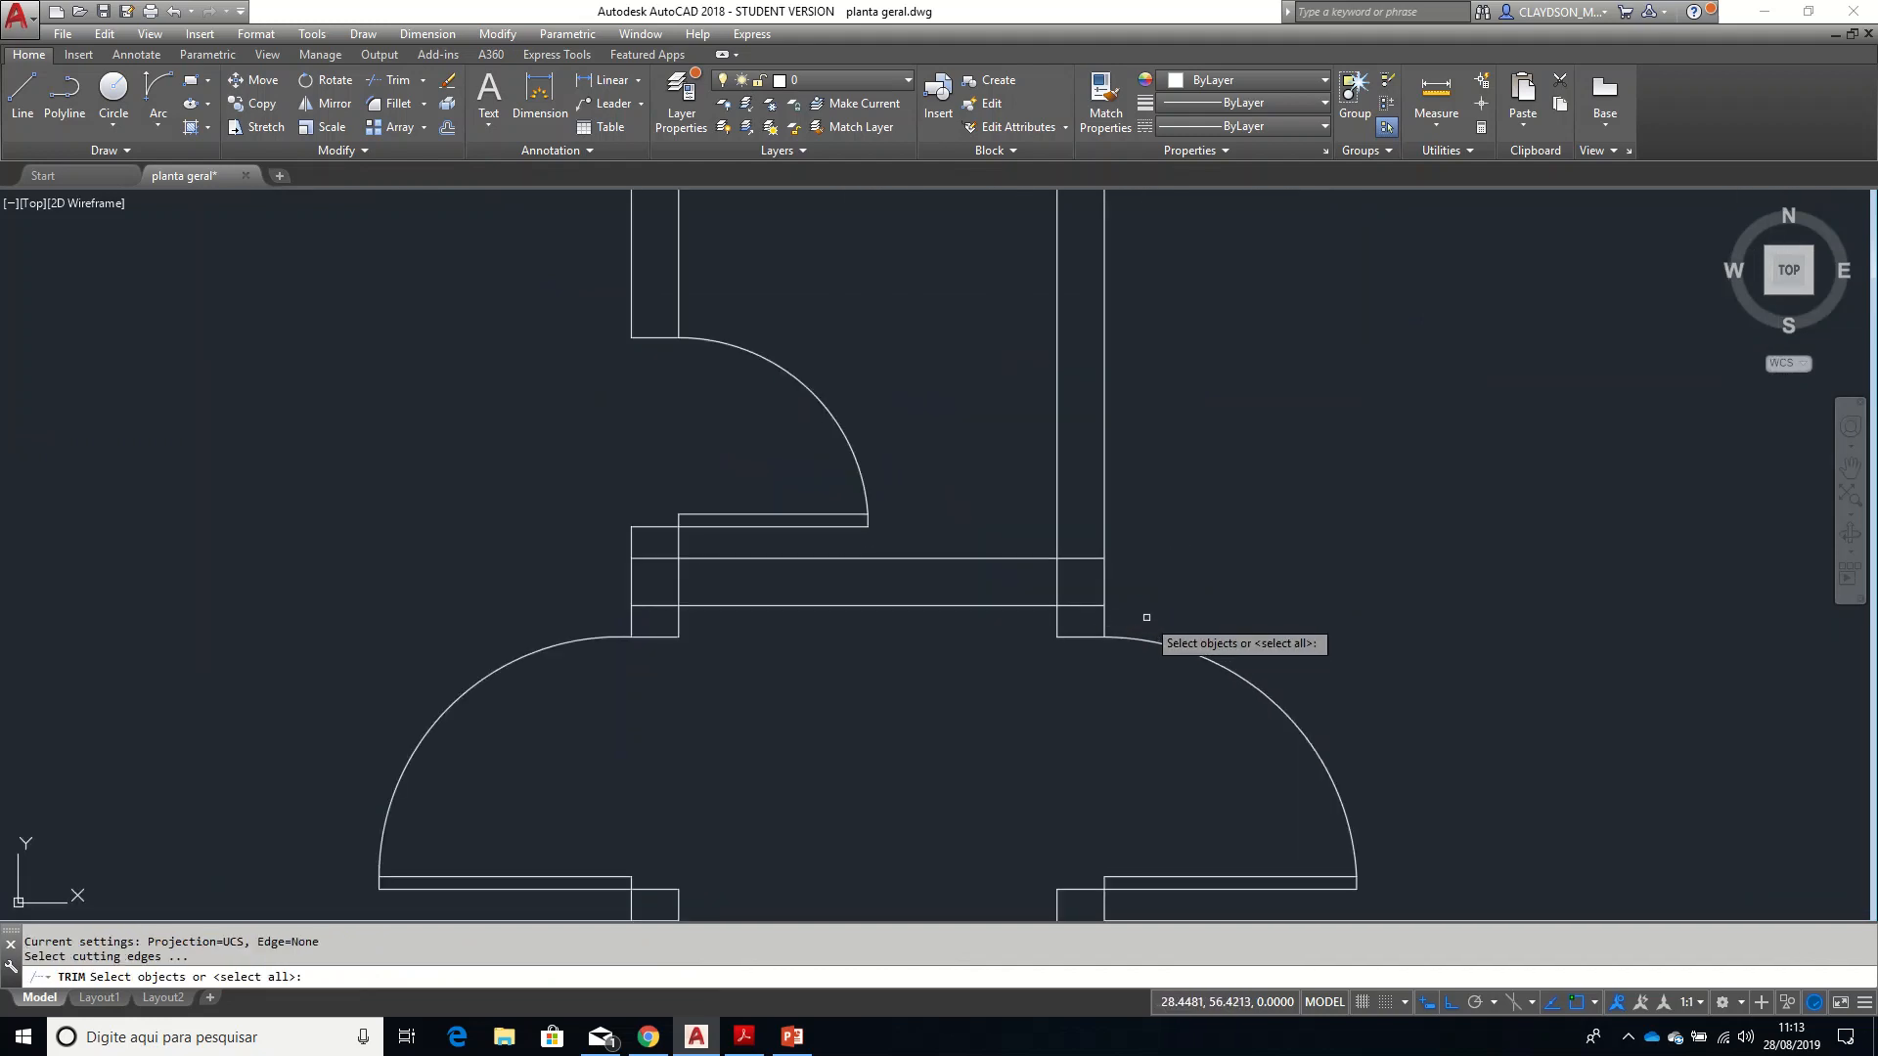
{"action": "scroll", "coordinate": [702, 613], "scroll_direction": "up", "scroll_amount": 2}
{"action": "left_click", "coordinate": [695, 624]}
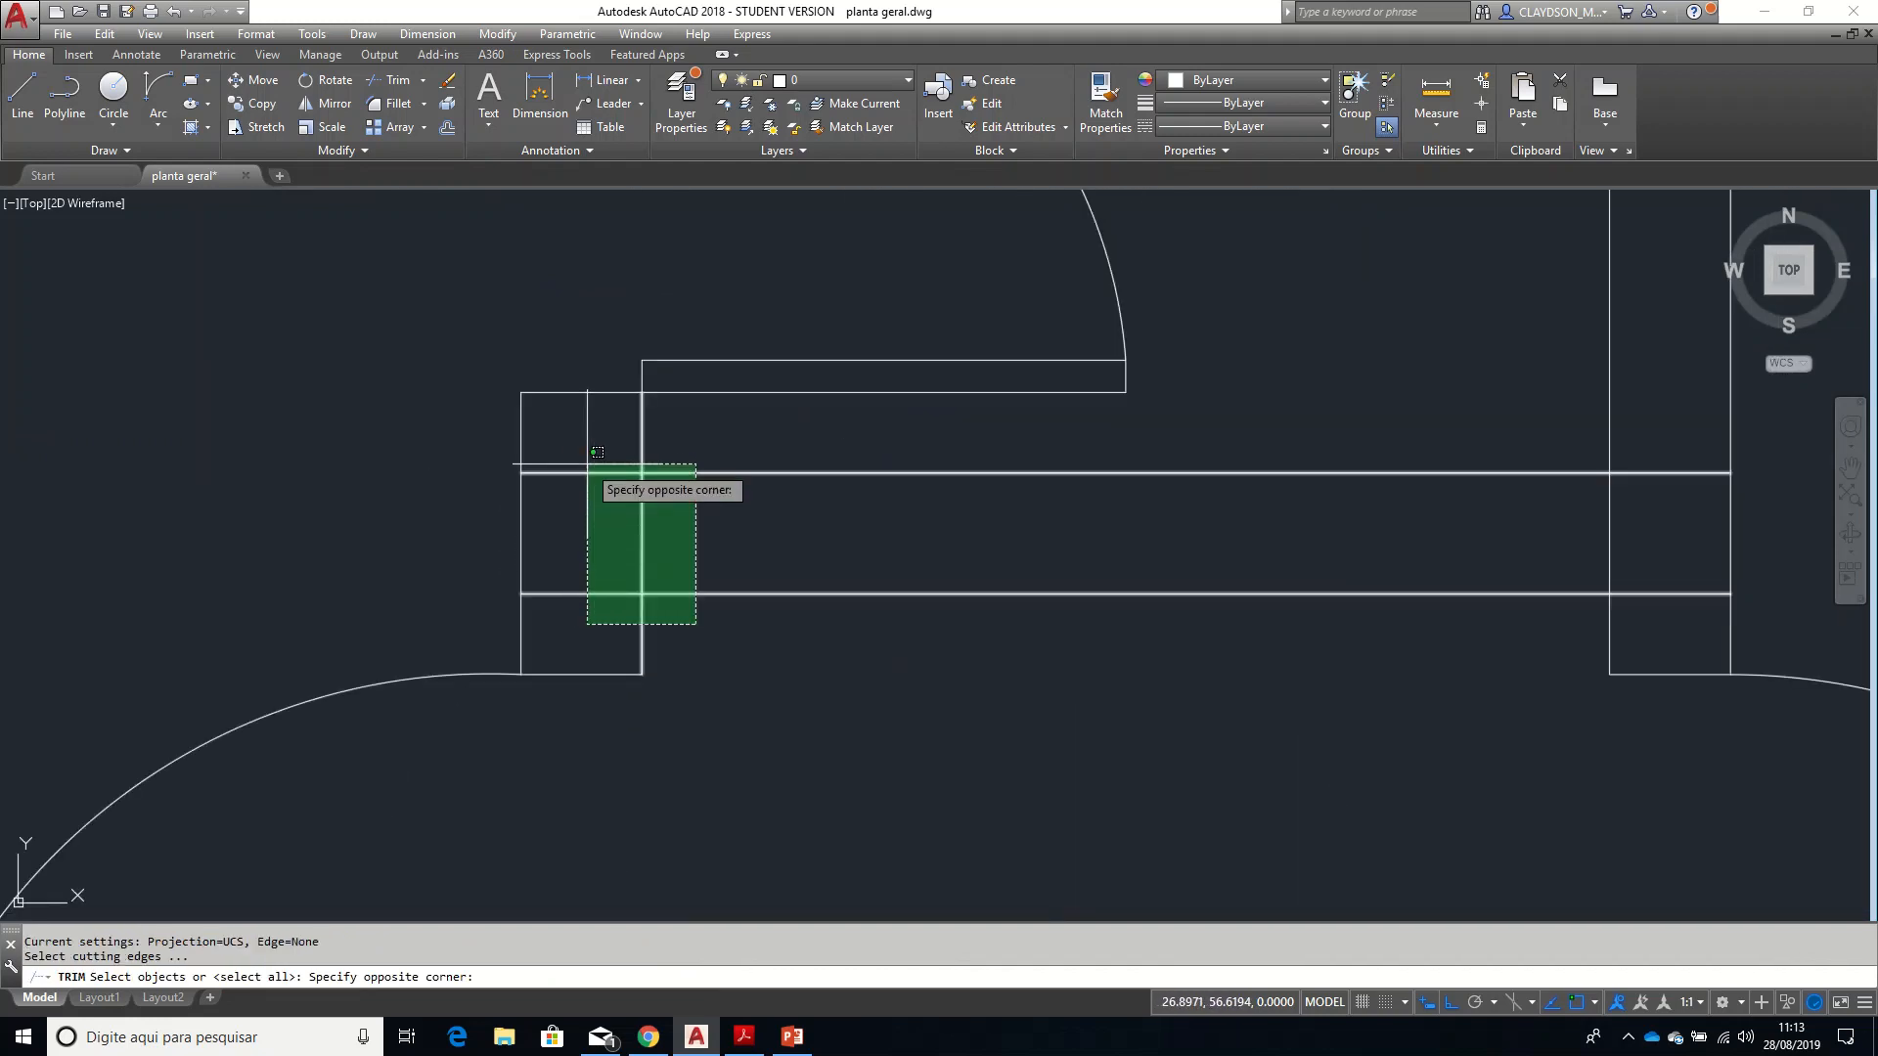
{"action": "left_click", "coordinate": [589, 460]}
{"action": "key", "text": "Return"}
{"action": "left_click", "coordinate": [695, 537]}
{"action": "left_click", "coordinate": [623, 521]}
{"action": "left_click", "coordinate": [621, 606]}
{"action": "left_click", "coordinate": [563, 457]}
{"action": "key", "text": "Return"}
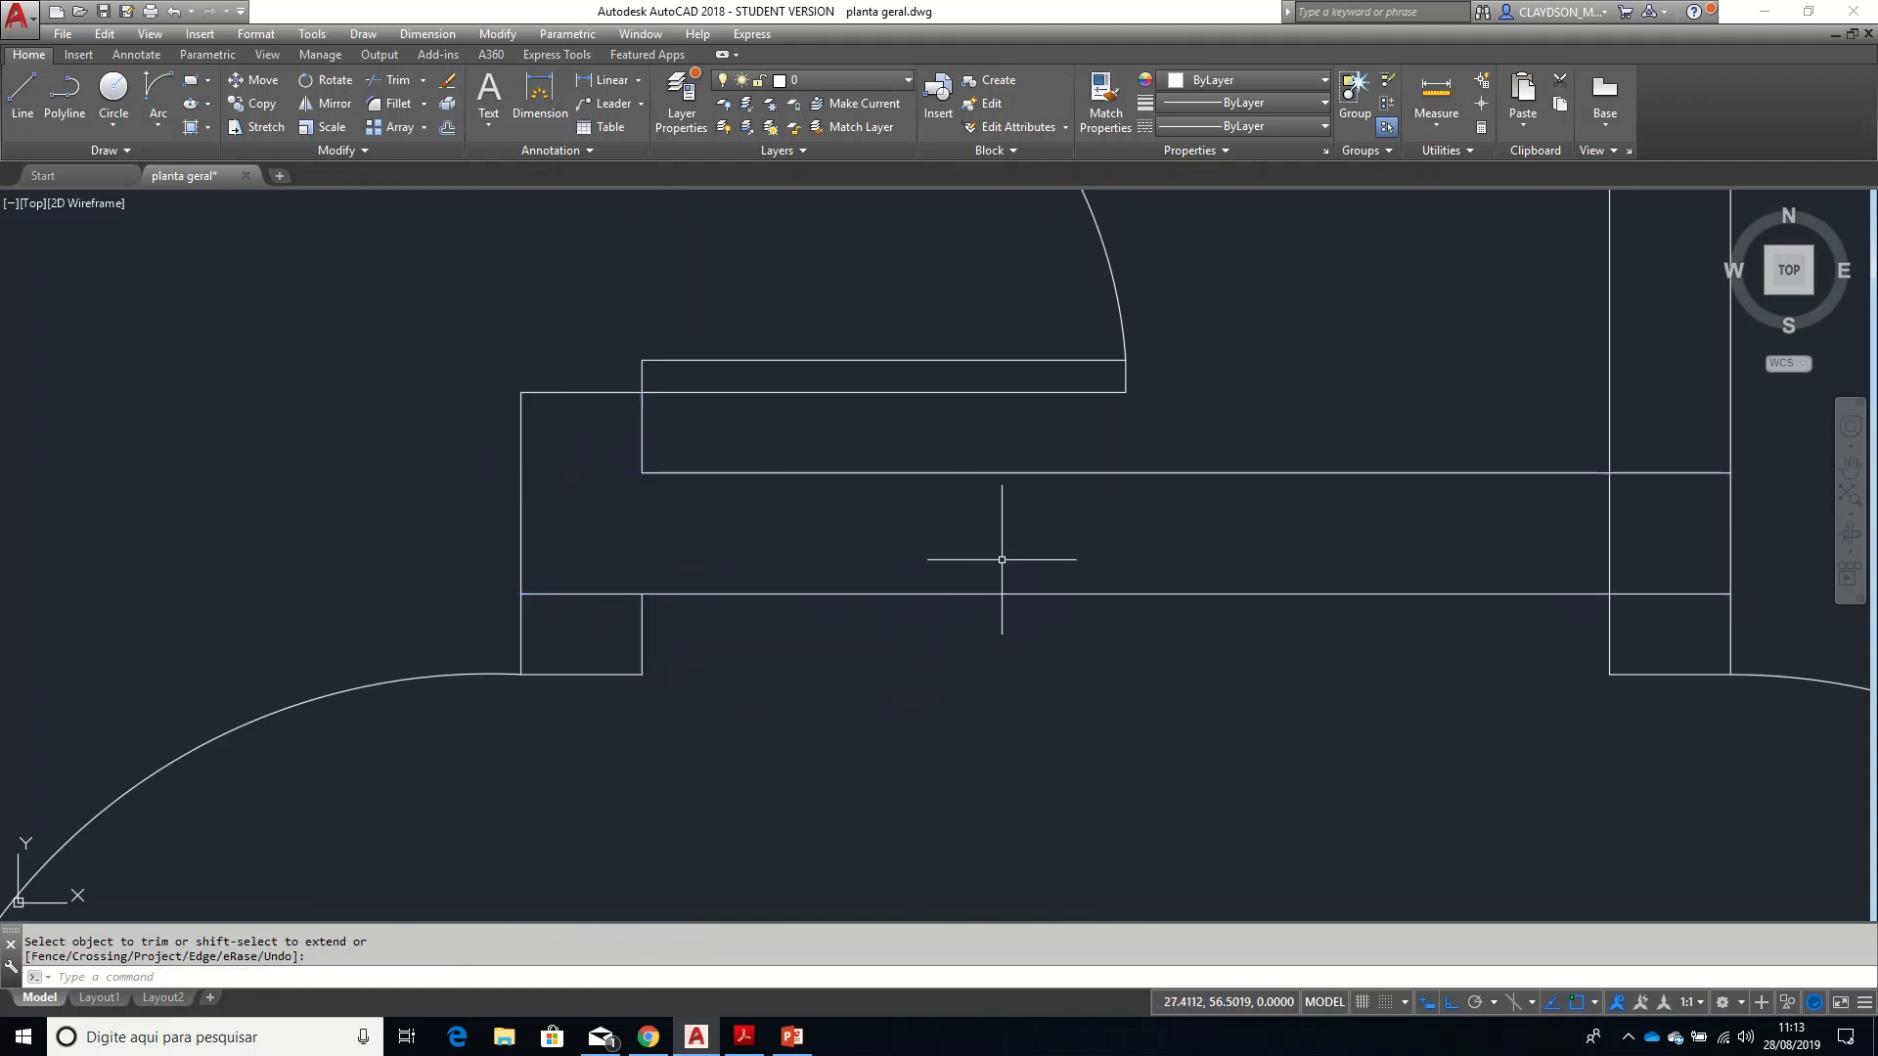
- Trim the lower line of Banho 1's bottom wall where it extends into the left wall
{"action": "key", "text": "Return"}
{"action": "left_click", "coordinate": [673, 625]}
{"action": "left_click", "coordinate": [603, 585]}
{"action": "key", "text": "Return"}
{"action": "left_click", "coordinate": [637, 556]}
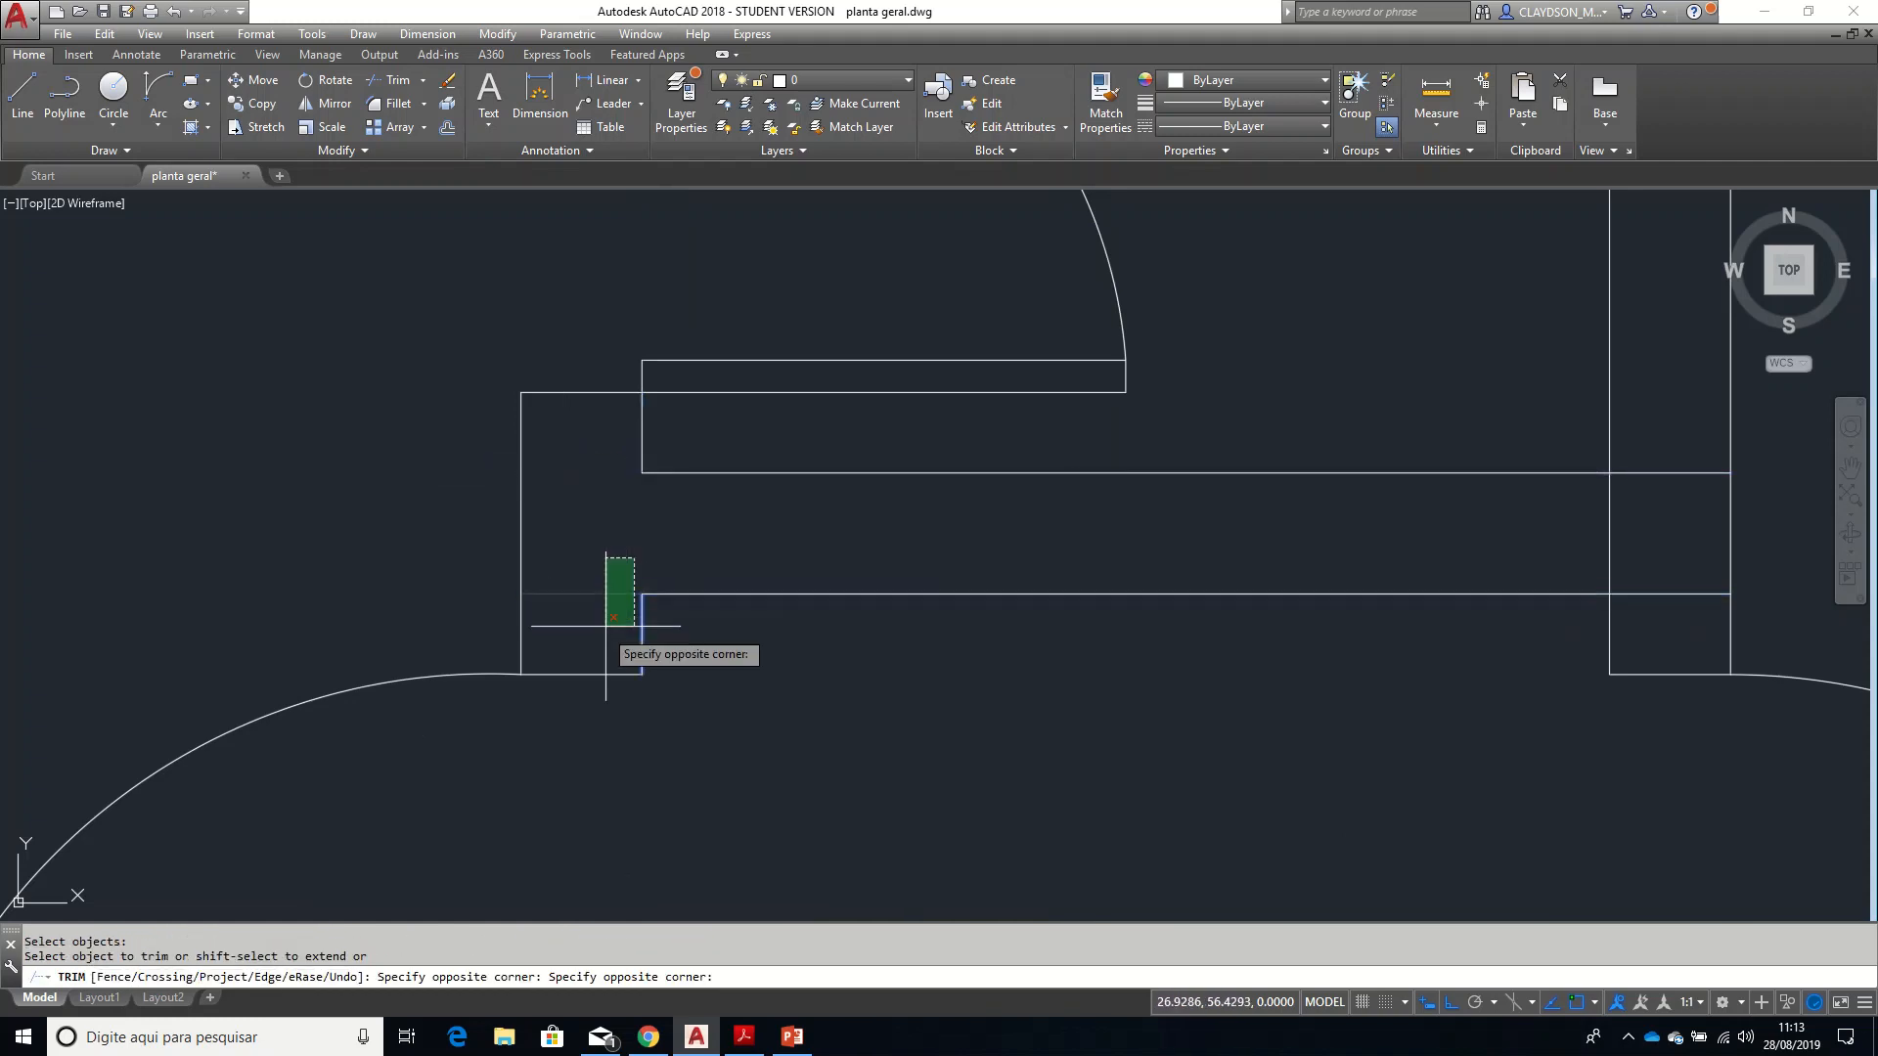
{"action": "left_click", "coordinate": [601, 627]}
{"action": "key", "text": "Return"}
- Trim the crossing lines where Banho 1's bottom wall meets its right wall
{"action": "middle_click_drag", "start_coordinate": [1268, 584], "coordinate": [506, 611]}
{"action": "key", "text": "Return"}
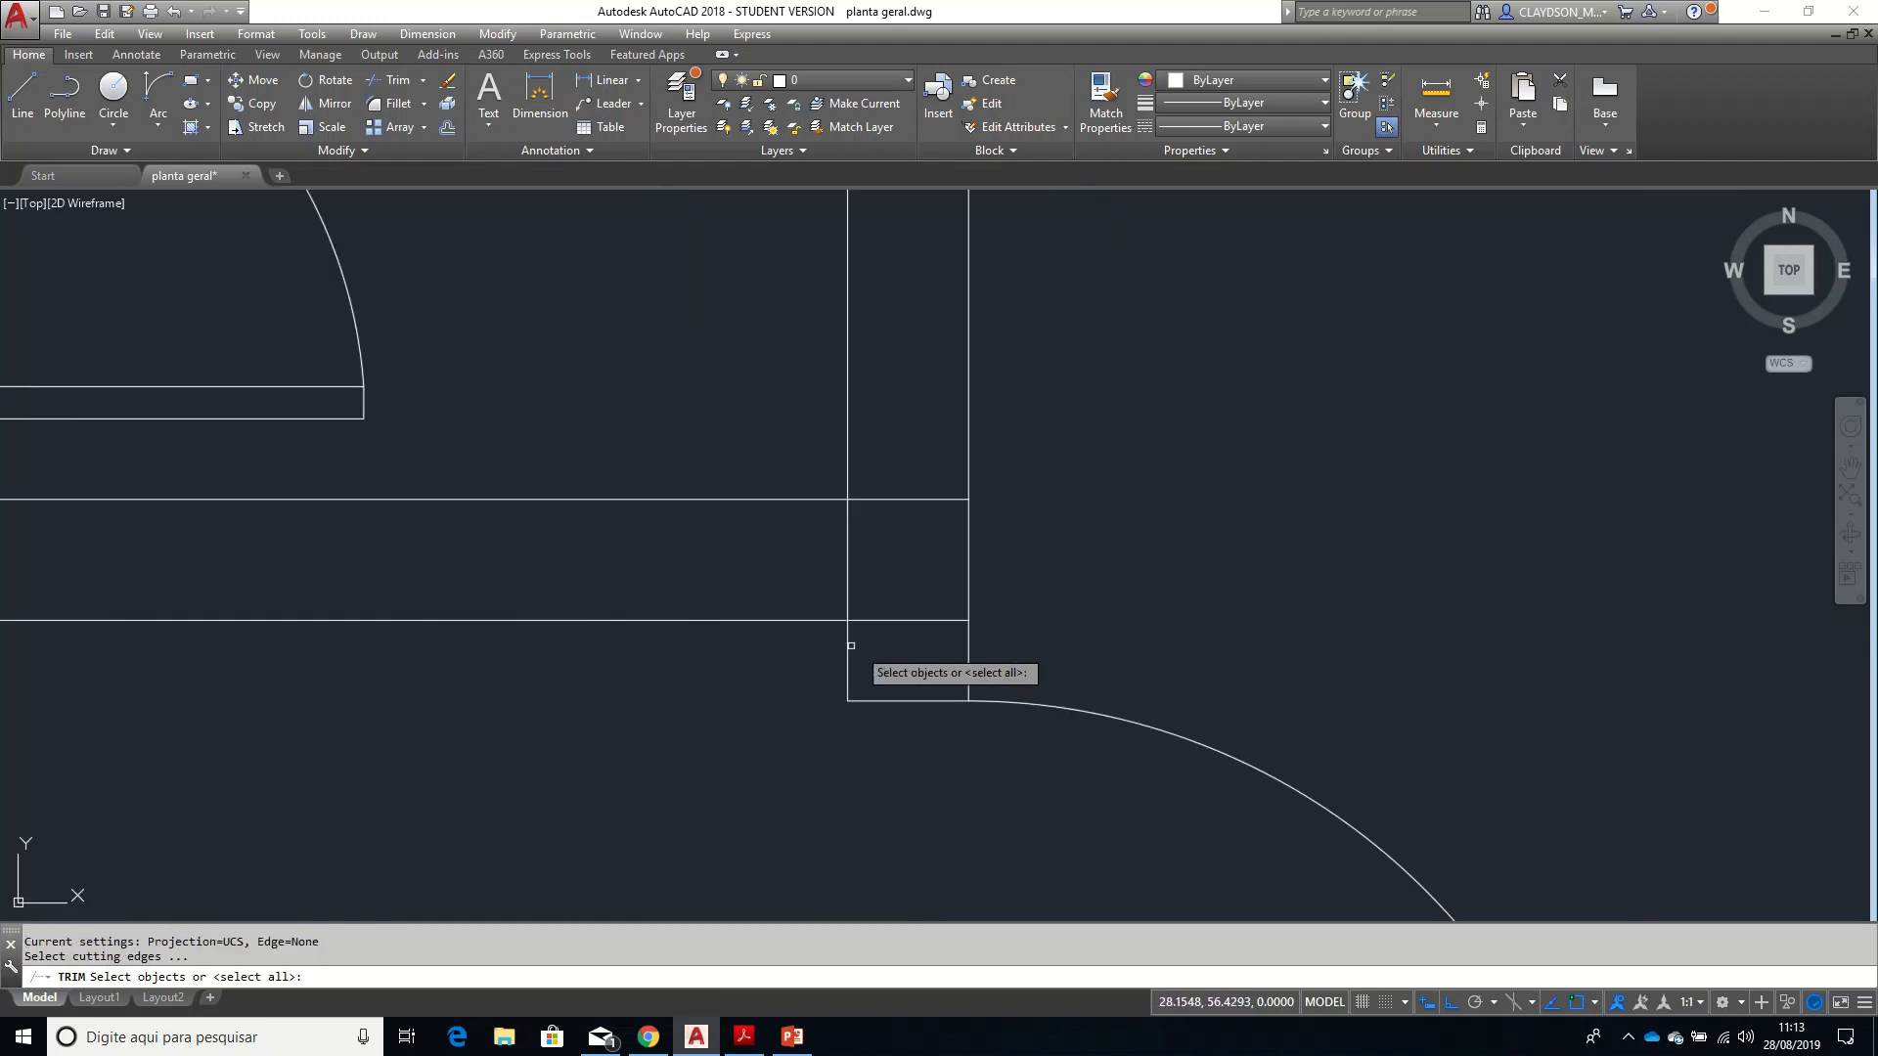
{"action": "left_click", "coordinate": [906, 650]}
{"action": "left_click", "coordinate": [806, 491]}
{"action": "key", "text": "Return"}
{"action": "left_click", "coordinate": [906, 457]}
{"action": "left_click", "coordinate": [896, 617]}
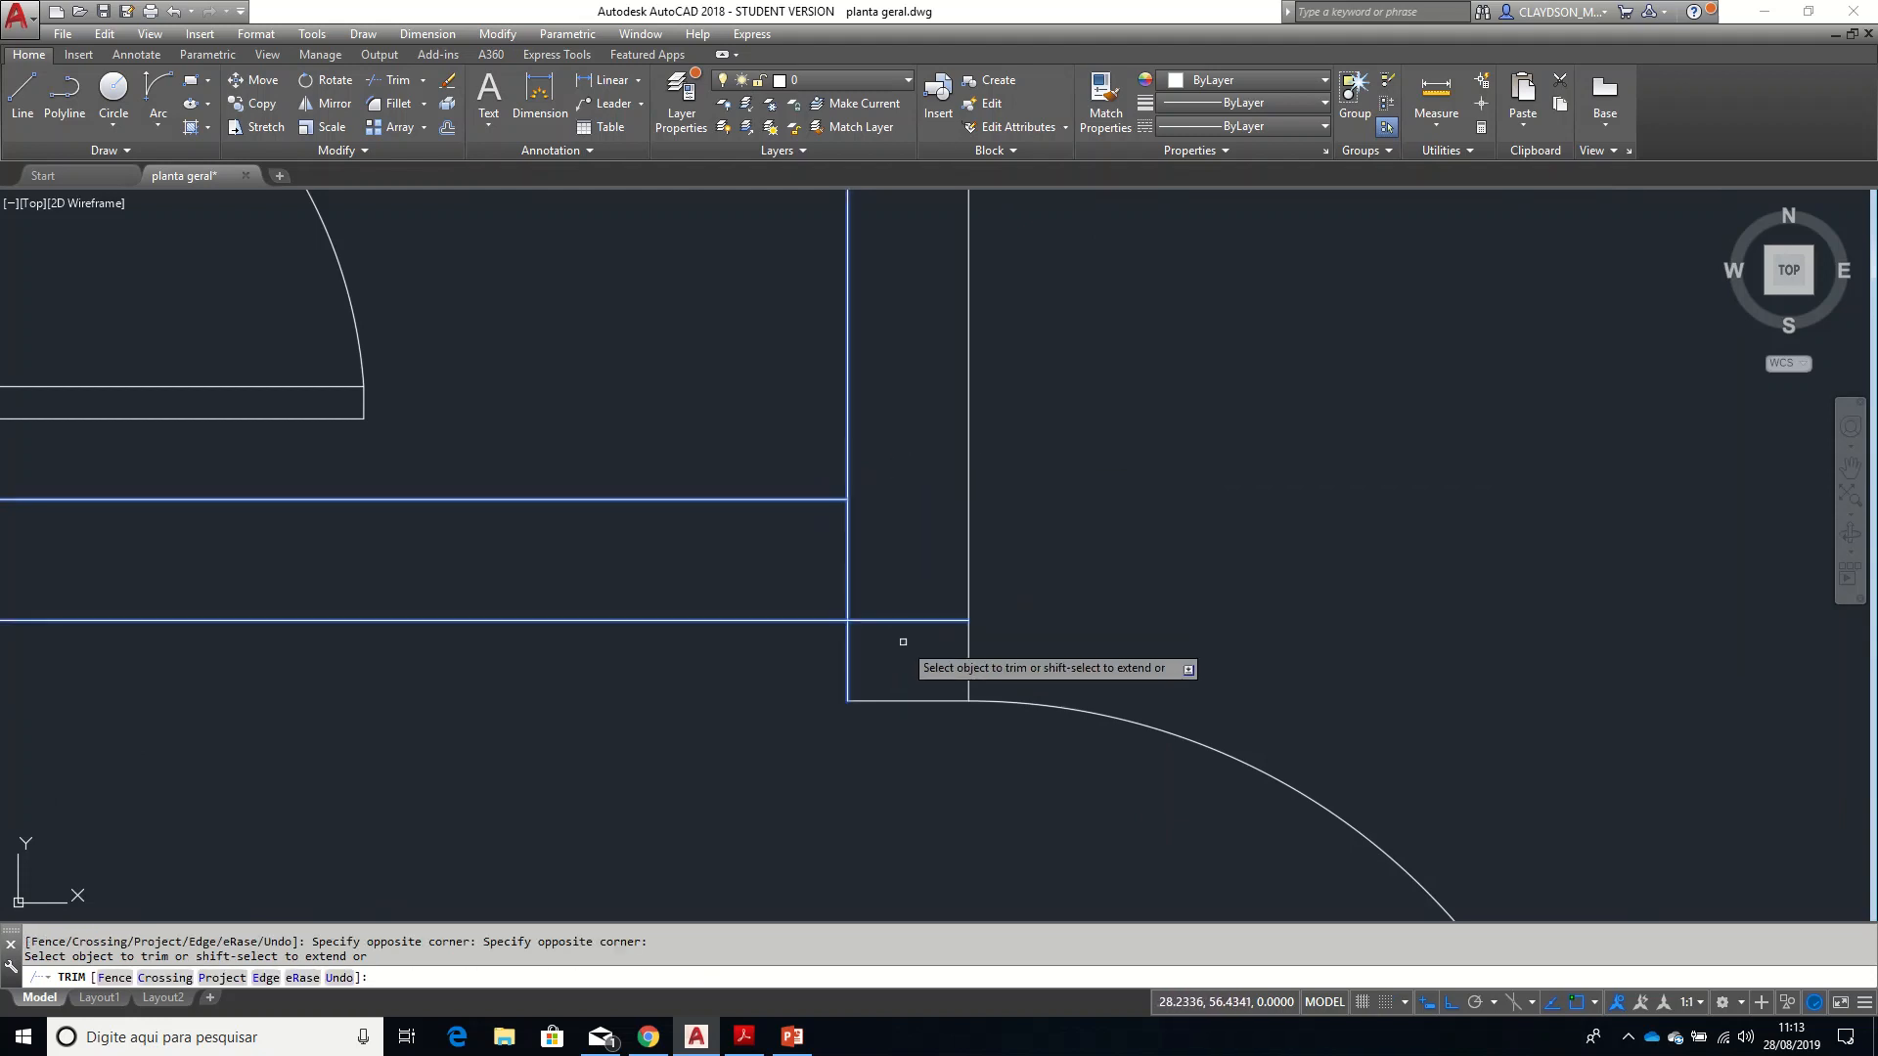
{"action": "key", "text": "Escape"}
- Trim the vertical segment and upper line stub where the Suíte–Banho 2 dividing wall meets the hall wall
{"action": "scroll", "coordinate": [924, 680], "scroll_direction": "down", "scroll_amount": 5}
{"action": "scroll", "coordinate": [924, 680], "scroll_direction": "up", "scroll_amount": 8}
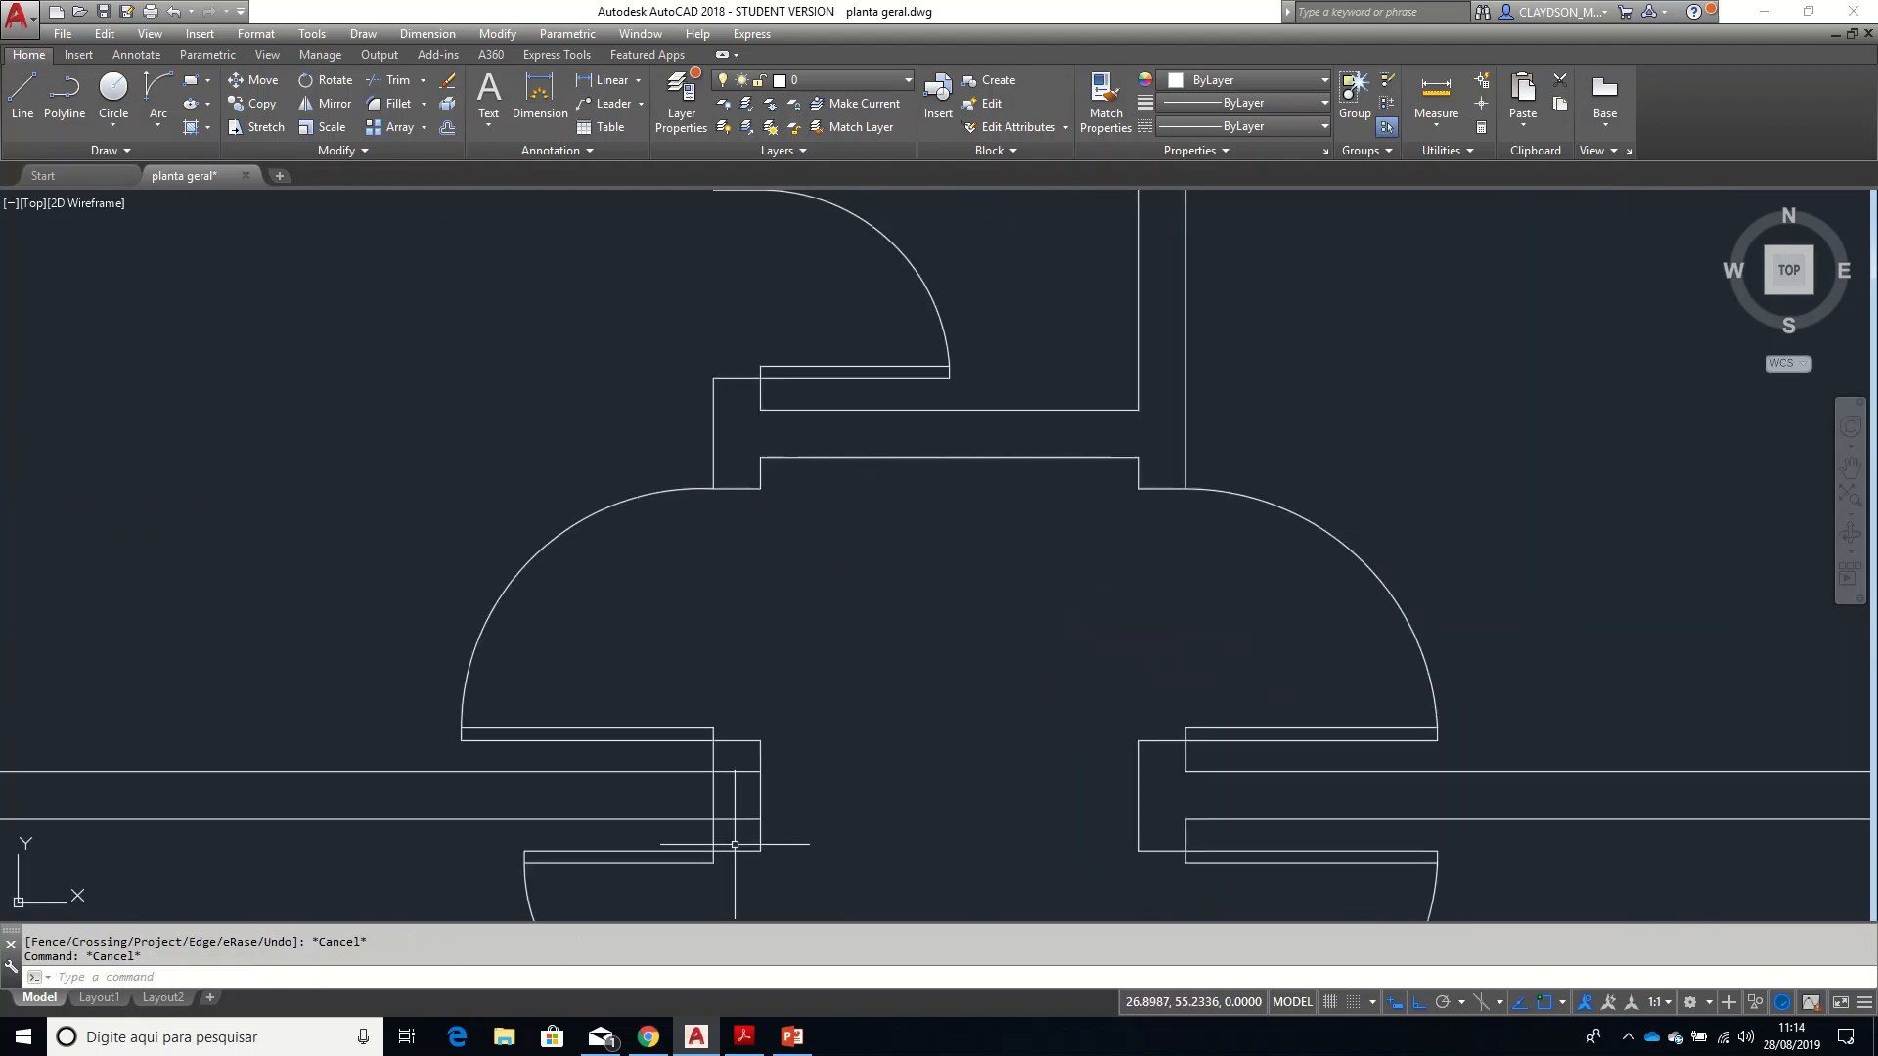
{"action": "key", "text": "Return"}
{"action": "left_click", "coordinate": [998, 616]}
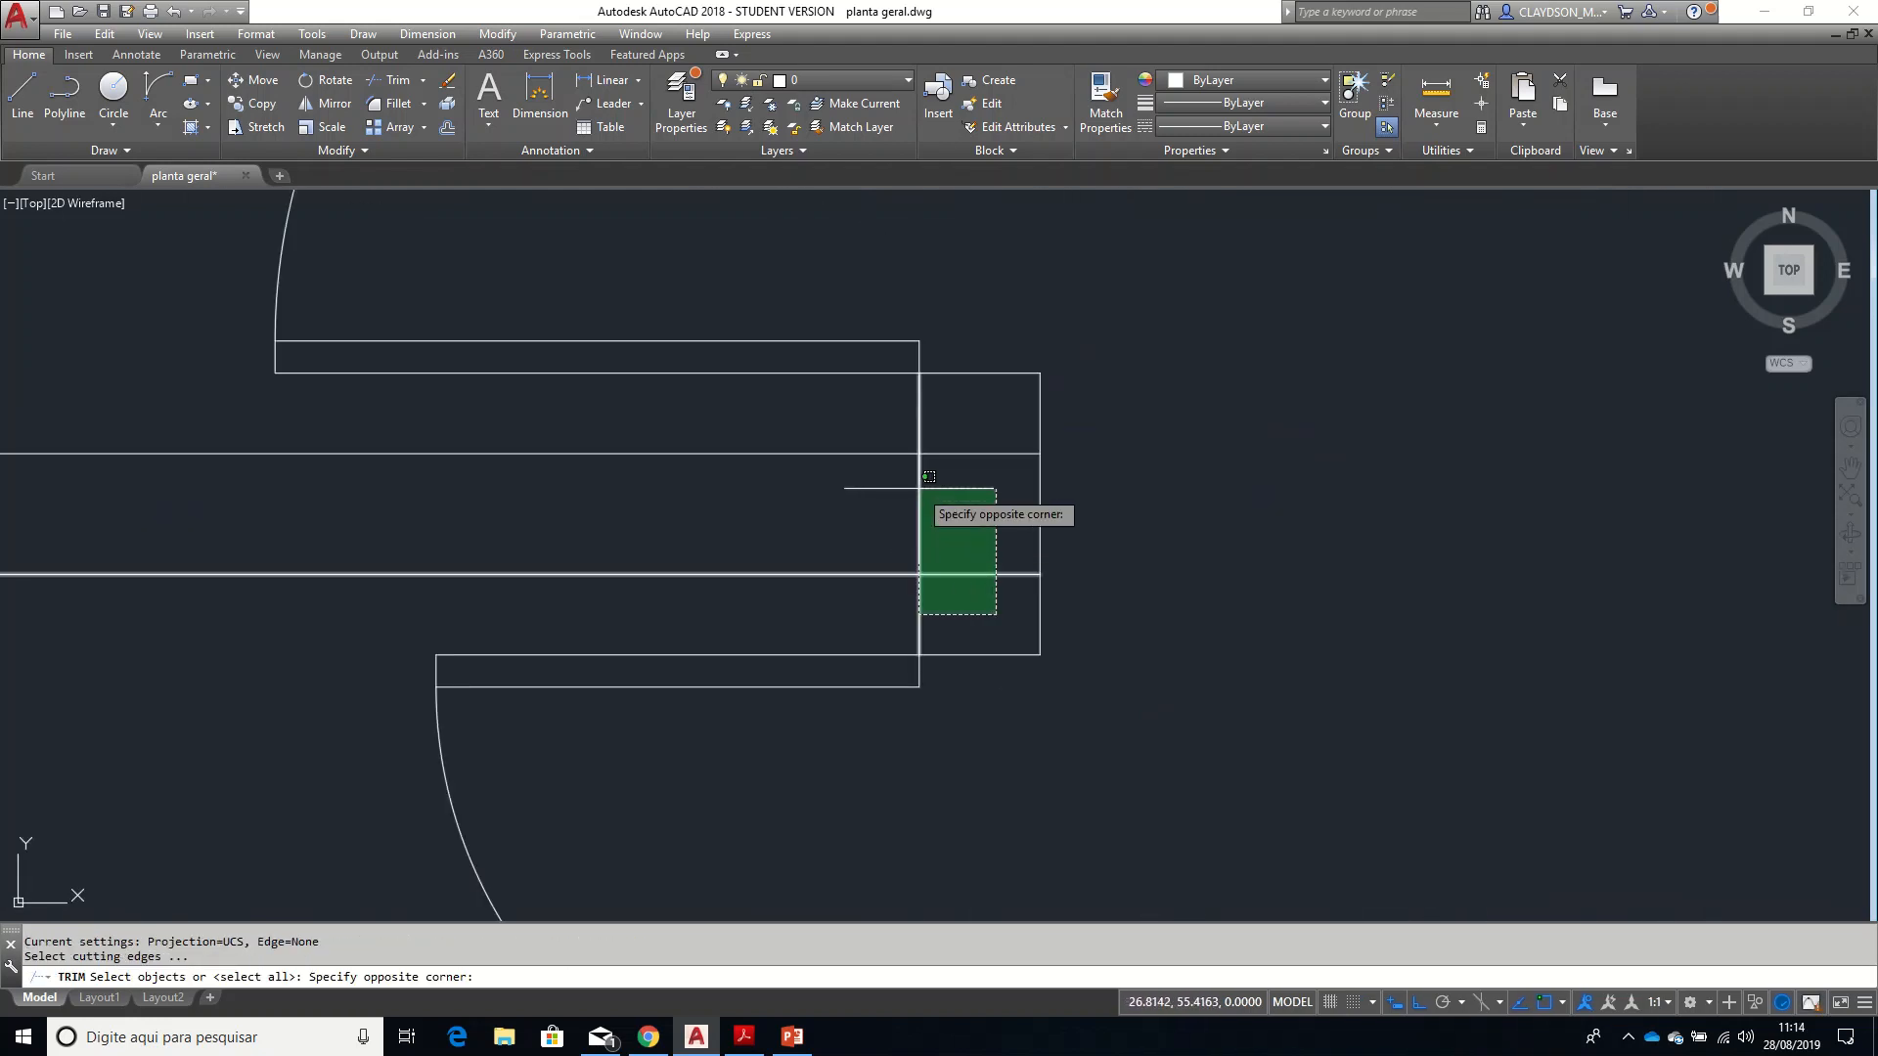
{"action": "left_click", "coordinate": [896, 464]}
{"action": "left_click", "coordinate": [952, 481]}
{"action": "left_click", "coordinate": [851, 423]}
{"action": "key", "text": "Return"}
{"action": "left_click", "coordinate": [956, 514]}
{"action": "left_click", "coordinate": [884, 519]}
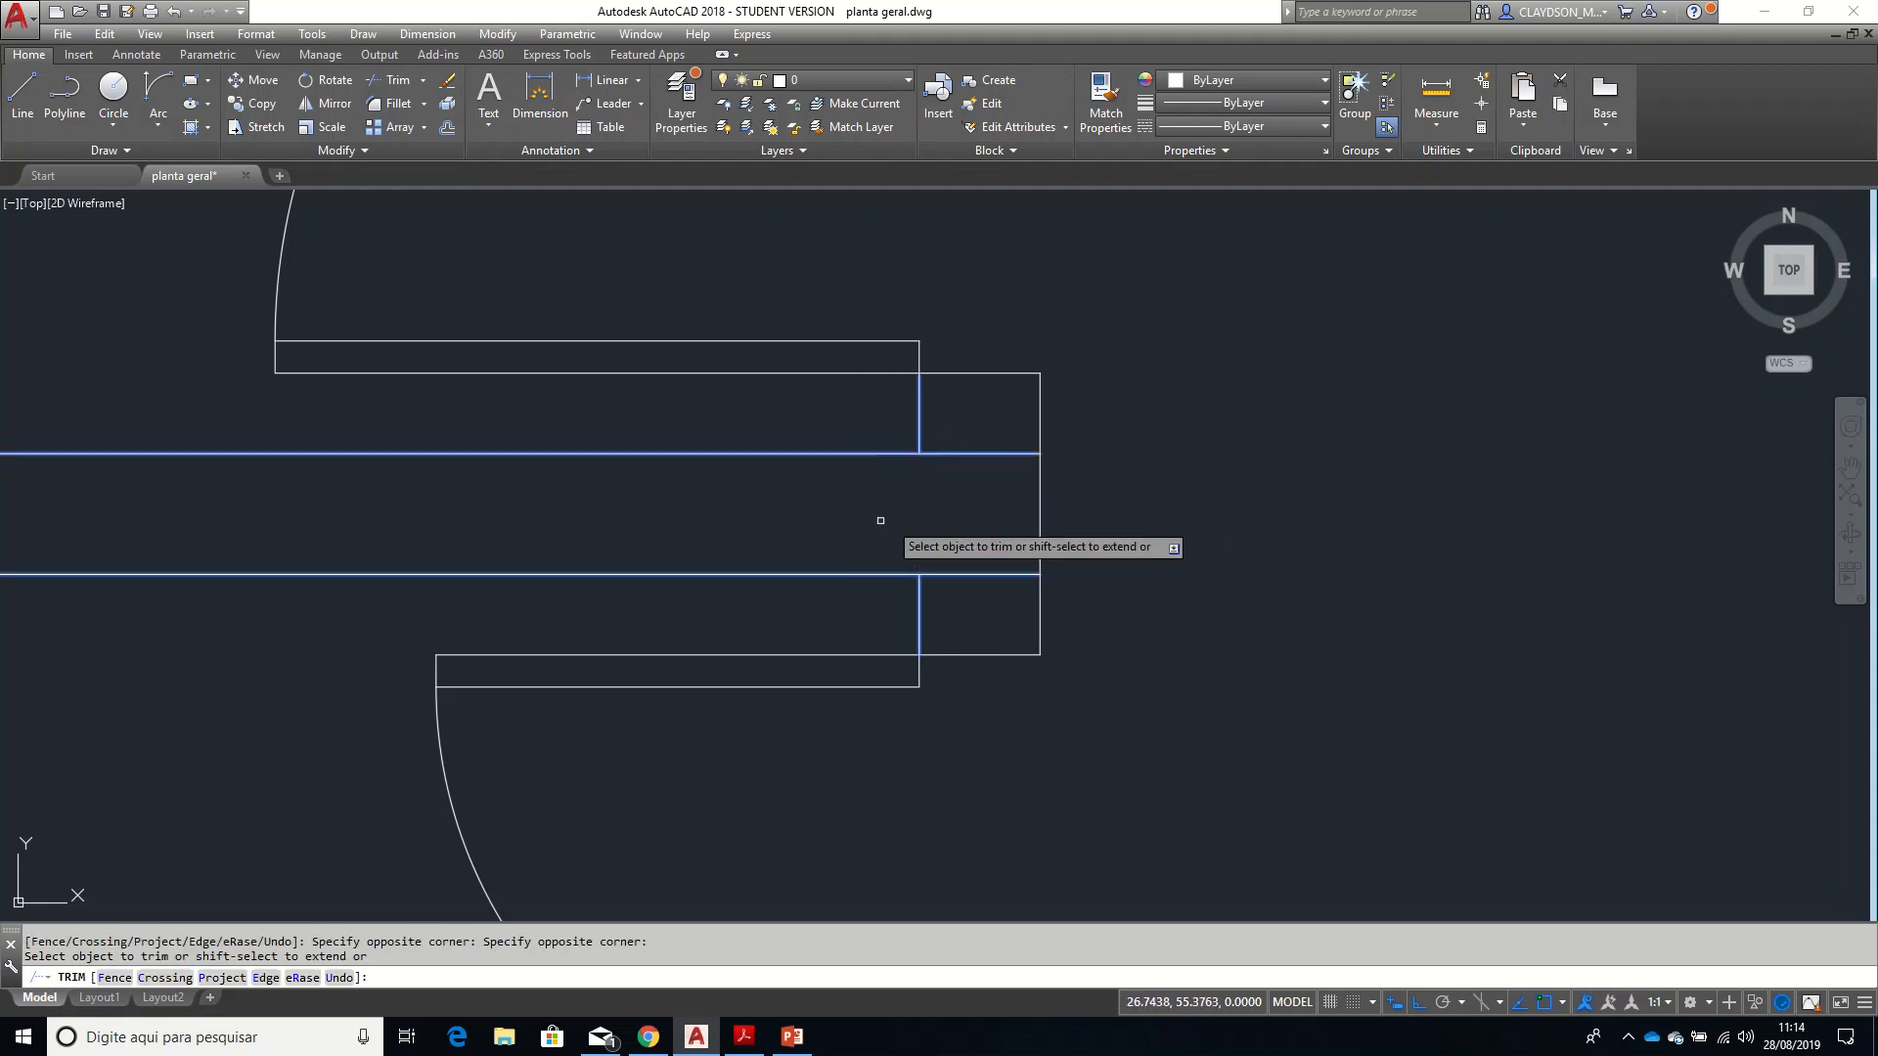
{"action": "left_click", "coordinate": [995, 562]}
{"action": "left_click", "coordinate": [970, 445]}
{"action": "key", "text": "Return"}
- Trim the lower line stub of the Suíte–Banho 2 dividing wall inside the hall wall
{"action": "key", "text": "Return"}
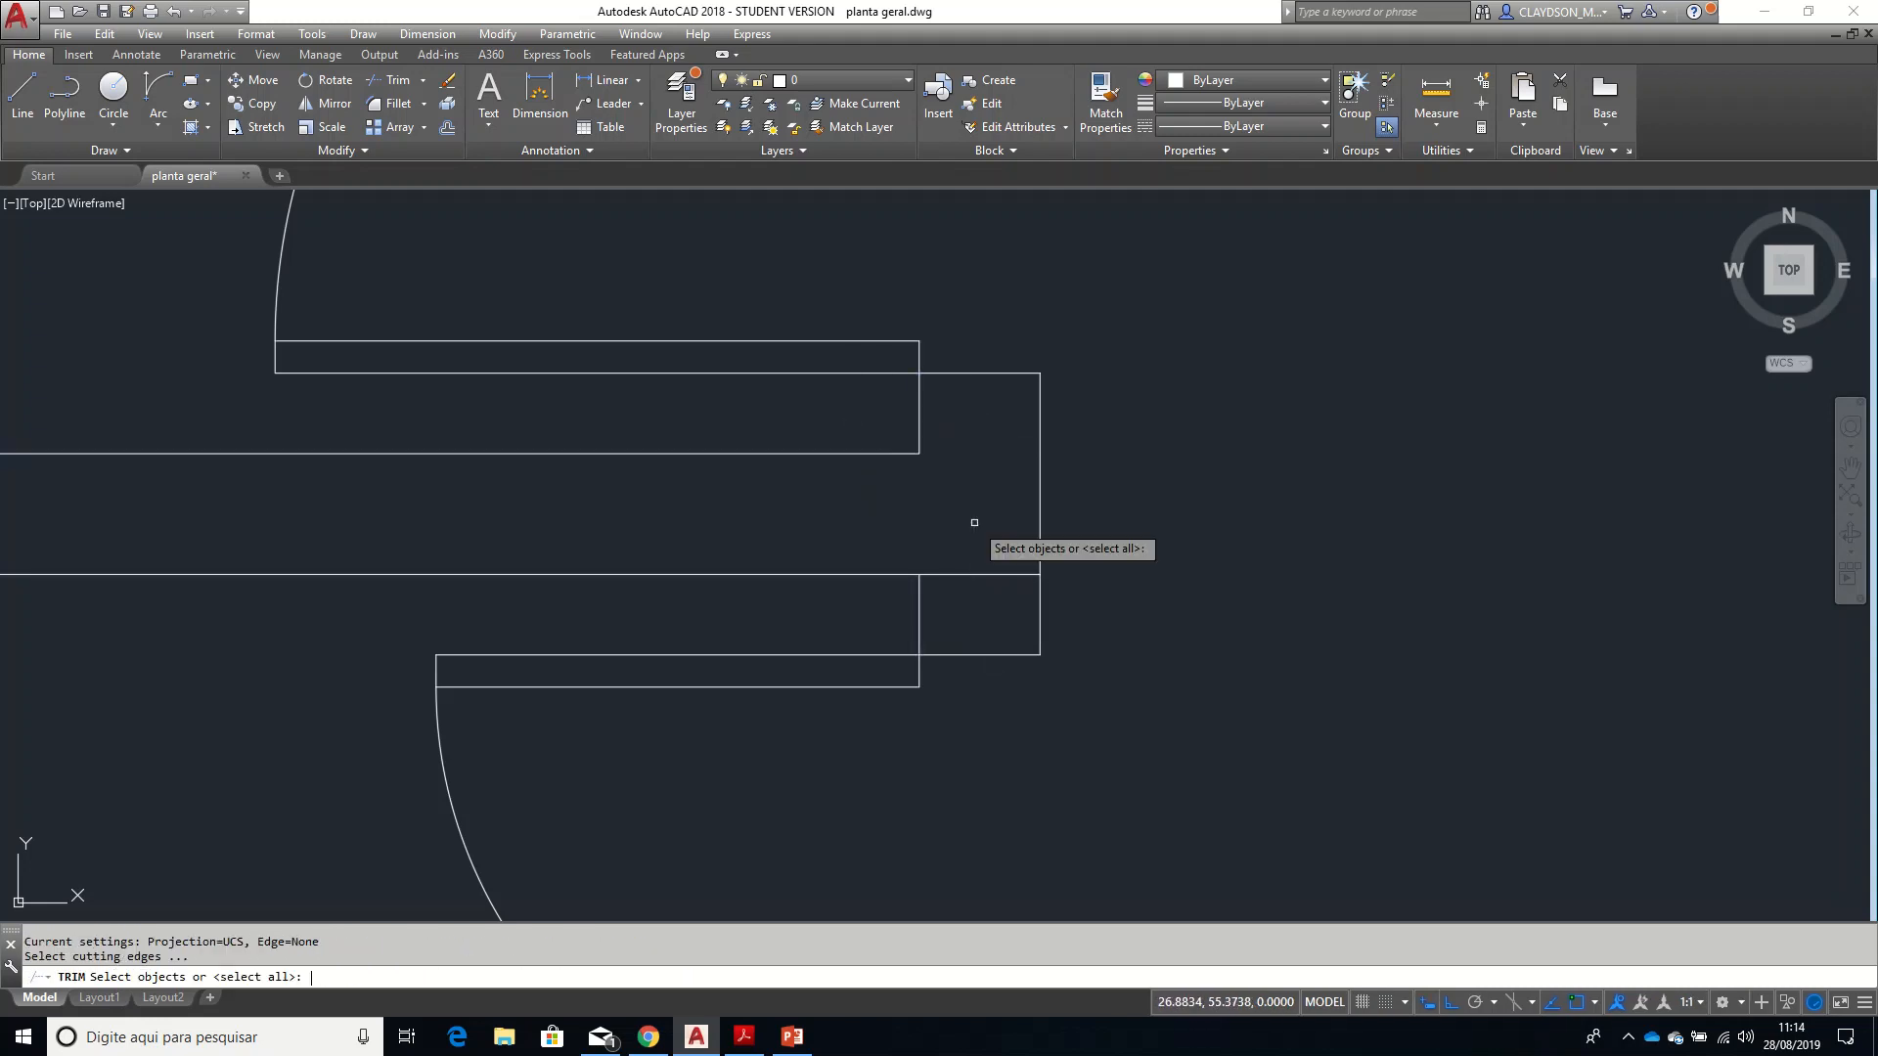
{"action": "key", "text": "Escape"}
{"action": "type", "text": "tr"}
{"action": "key", "text": "Return"}
{"action": "left_click", "coordinate": [977, 529]}
{"action": "left_click", "coordinate": [898, 612]}
{"action": "key", "text": "Return"}
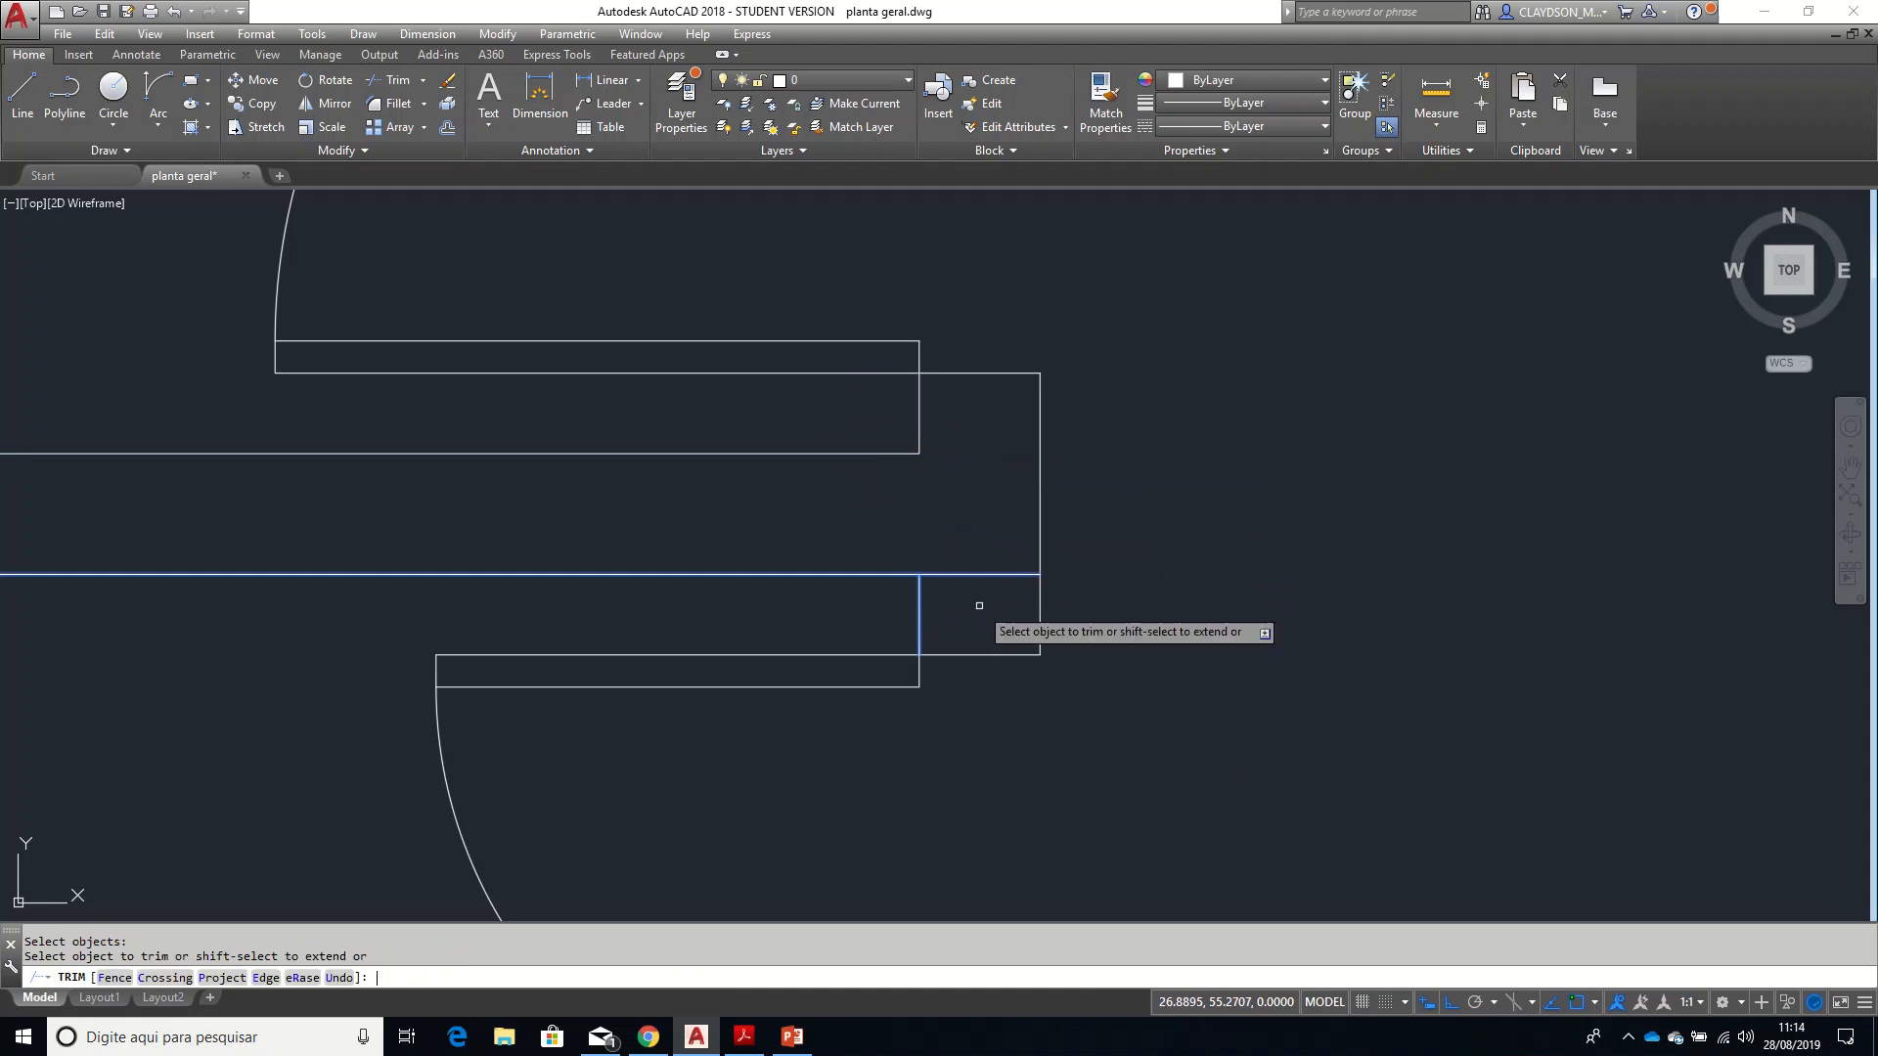
{"action": "left_click", "coordinate": [981, 604]}
{"action": "left_click", "coordinate": [957, 549]}
{"action": "key", "text": "Escape"}
{"action": "key", "text": "Escape"}
- Trim the line stubs and crossing vertical segment where Banho 2's bottom wall meets the hall wall
{"action": "scroll", "coordinate": [1194, 620], "scroll_direction": "down", "scroll_amount": 2}
{"action": "middle_click_drag", "start_coordinate": [1326, 621], "coordinate": [782, 638]}
{"action": "scroll", "coordinate": [1023, 624], "scroll_direction": "up", "scroll_amount": 1}
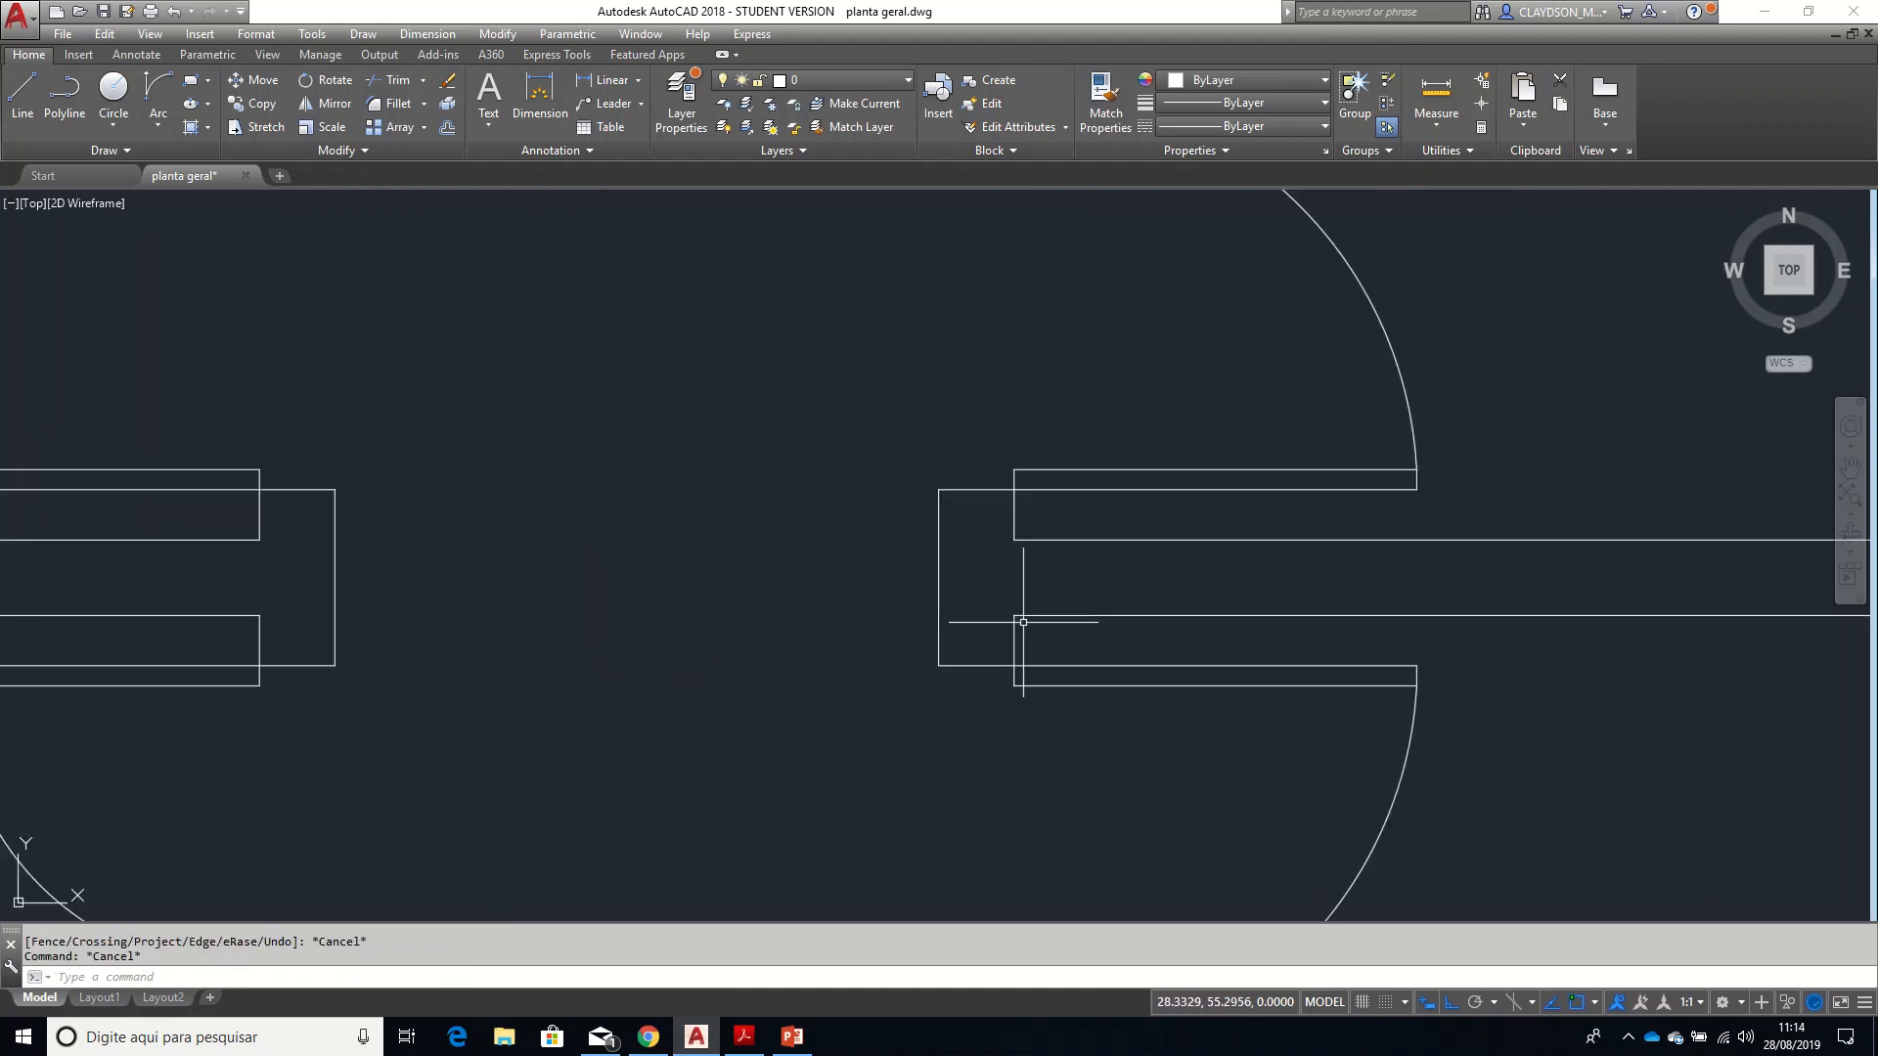
{"action": "scroll", "coordinate": [1023, 624], "scroll_direction": "down", "scroll_amount": 2}
{"action": "middle_click_drag", "start_coordinate": [837, 704], "coordinate": [893, 479]}
{"action": "scroll", "coordinate": [734, 683], "scroll_direction": "up", "scroll_amount": 2}
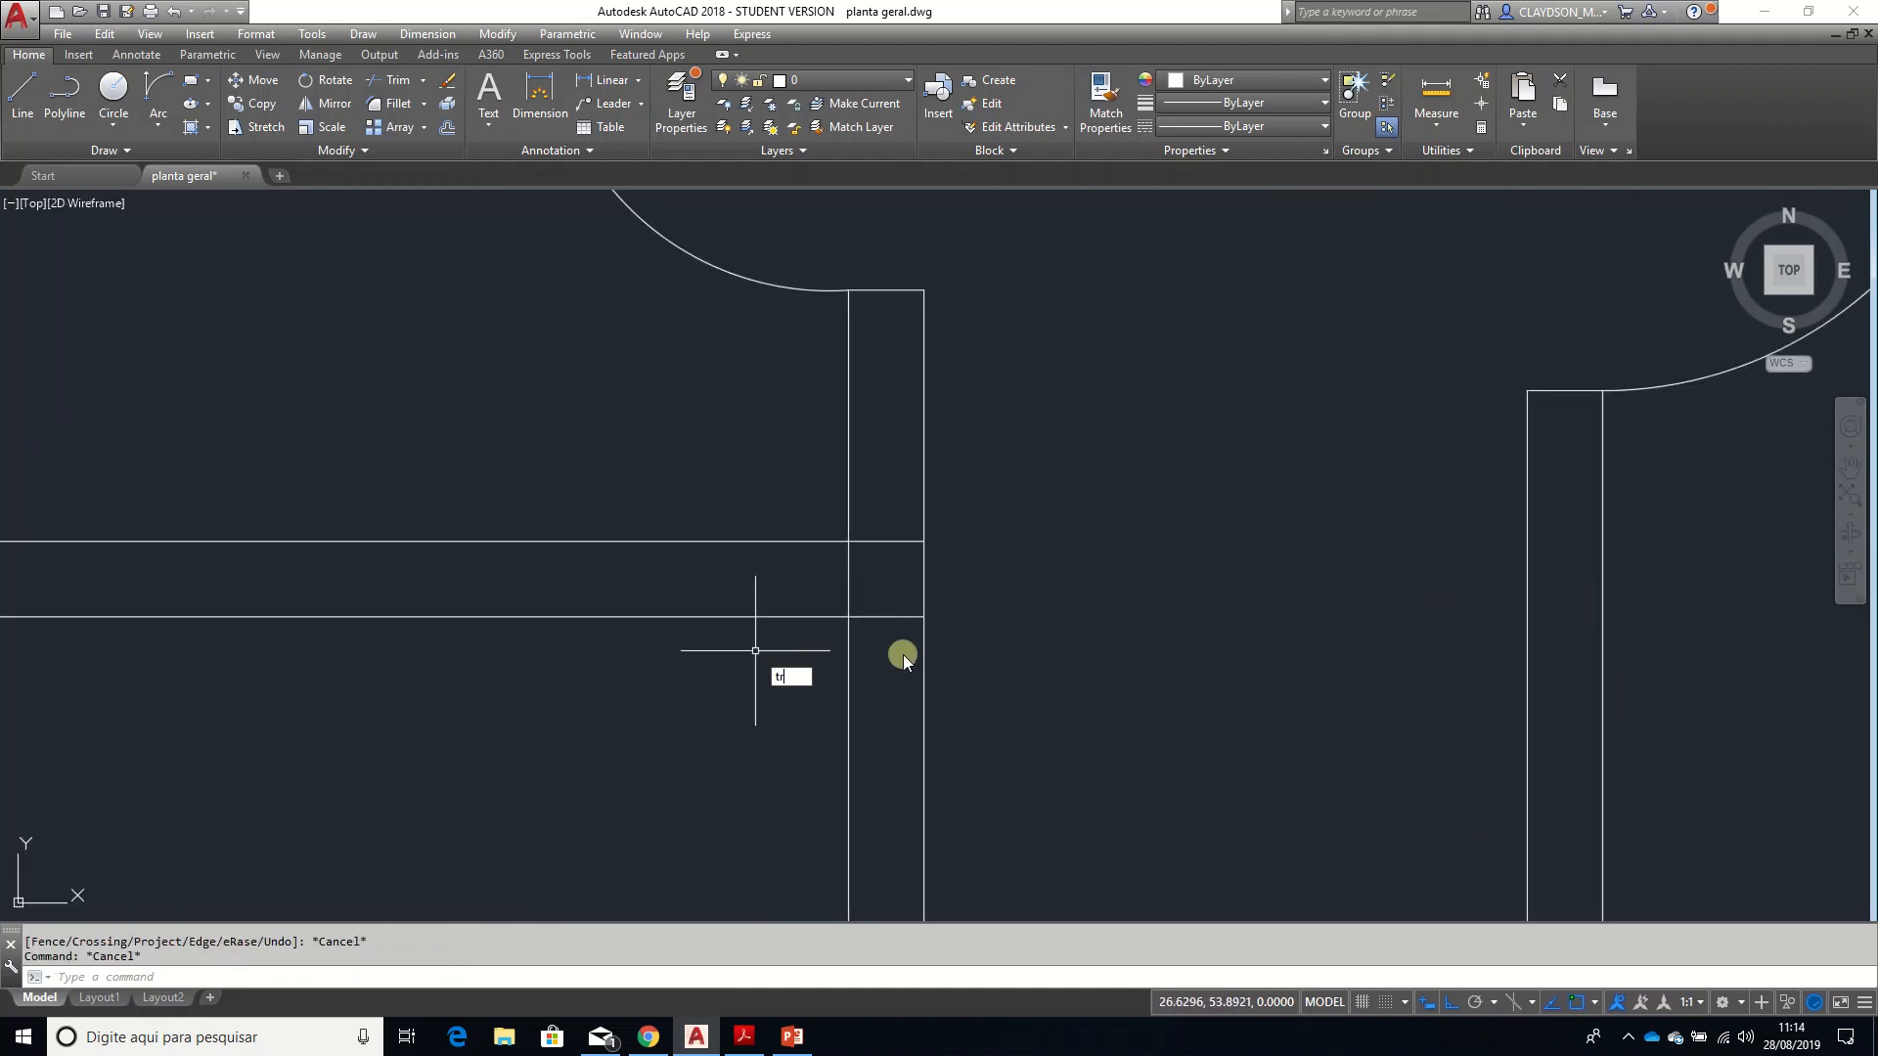
{"action": "type", "text": "tr"}
{"action": "key", "text": "Return"}
{"action": "left_click", "coordinate": [1056, 652]}
{"action": "left_click", "coordinate": [809, 537]}
{"action": "key", "text": "Return"}
{"action": "left_click", "coordinate": [888, 634]}
{"action": "left_click", "coordinate": [870, 539]}
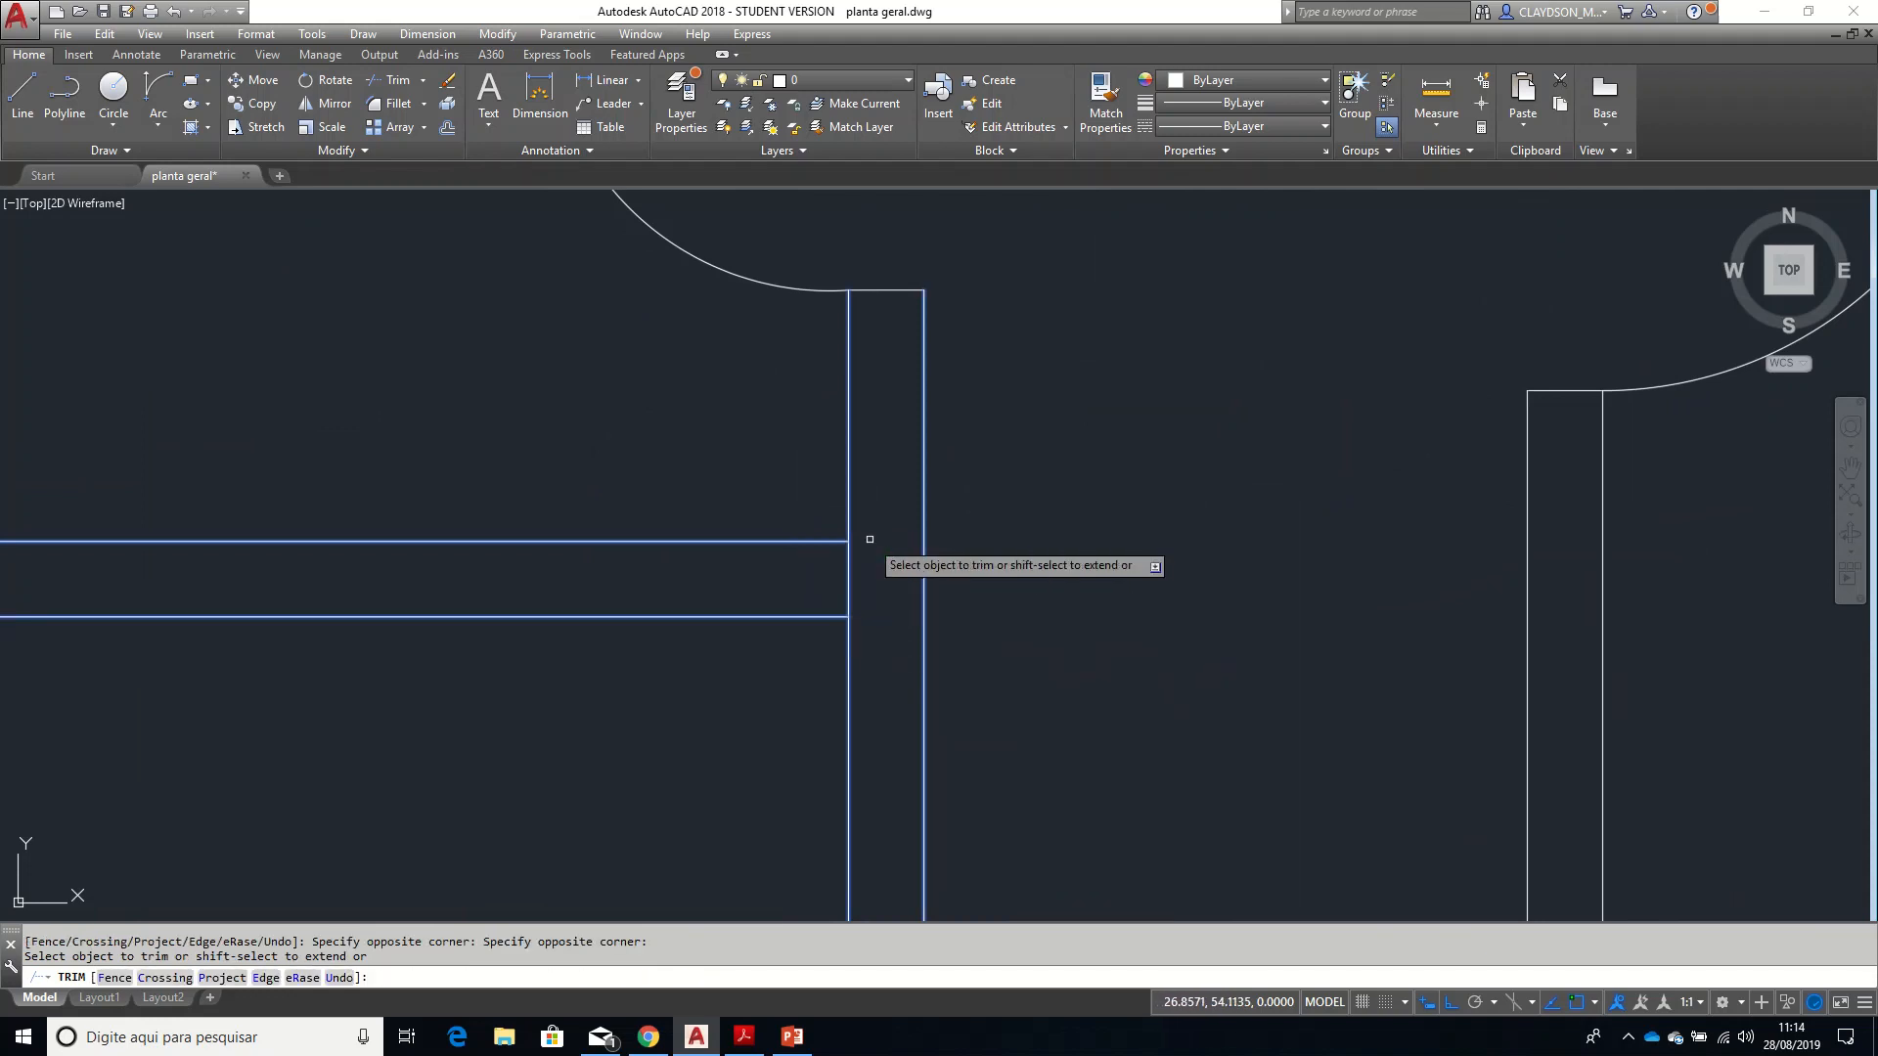
{"action": "left_click", "coordinate": [880, 577]}
{"action": "left_click", "coordinate": [839, 573]}
{"action": "scroll", "coordinate": [864, 578], "scroll_direction": "down", "scroll_amount": 2}
{"action": "key", "text": "Escape"}
{"action": "key", "text": "Escape"}
- Trim the horizontal line stubs of Banho 2's top and bottom walls inside the left outer wall
{"action": "middle_click_drag", "start_coordinate": [520, 600], "coordinate": [1114, 691]}
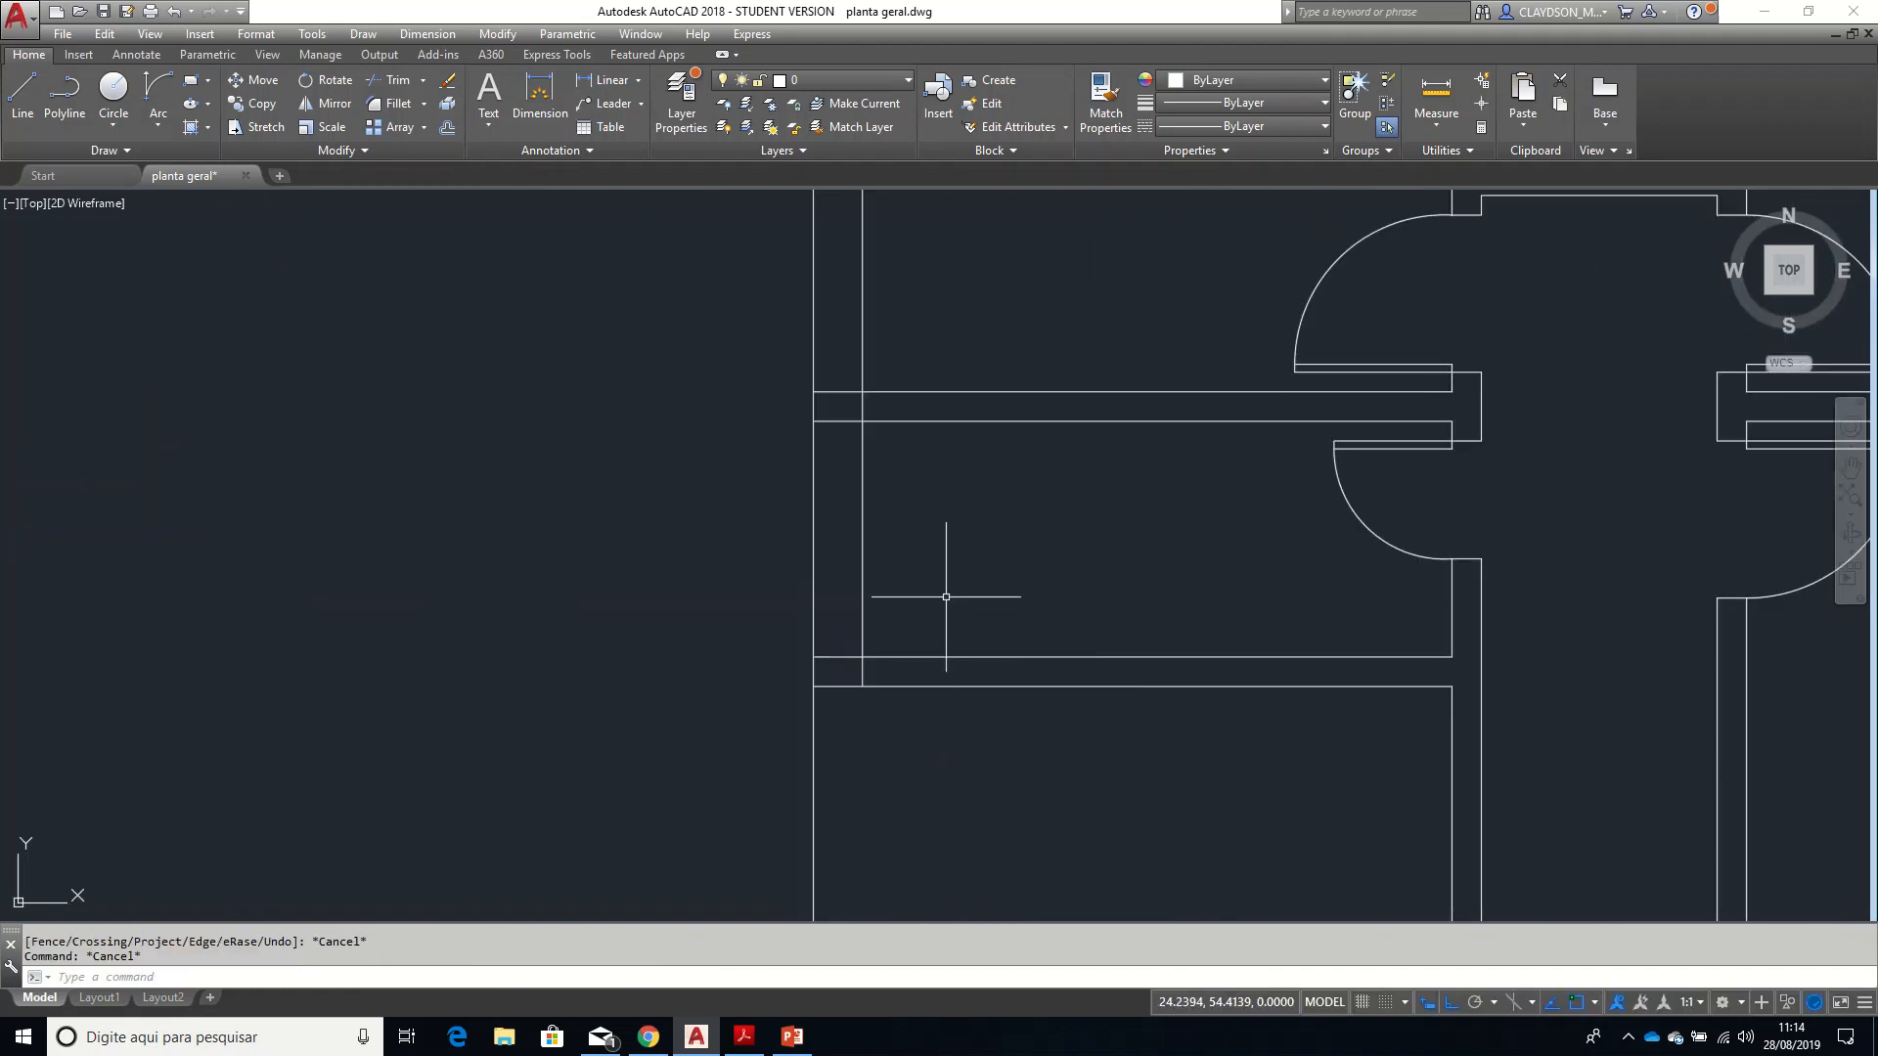
{"action": "scroll", "coordinate": [946, 597], "scroll_direction": "up", "scroll_amount": 2}
{"action": "type", "text": "tr"}
{"action": "key", "text": "Return"}
{"action": "left_click", "coordinate": [876, 808]}
{"action": "left_click", "coordinate": [701, 233]}
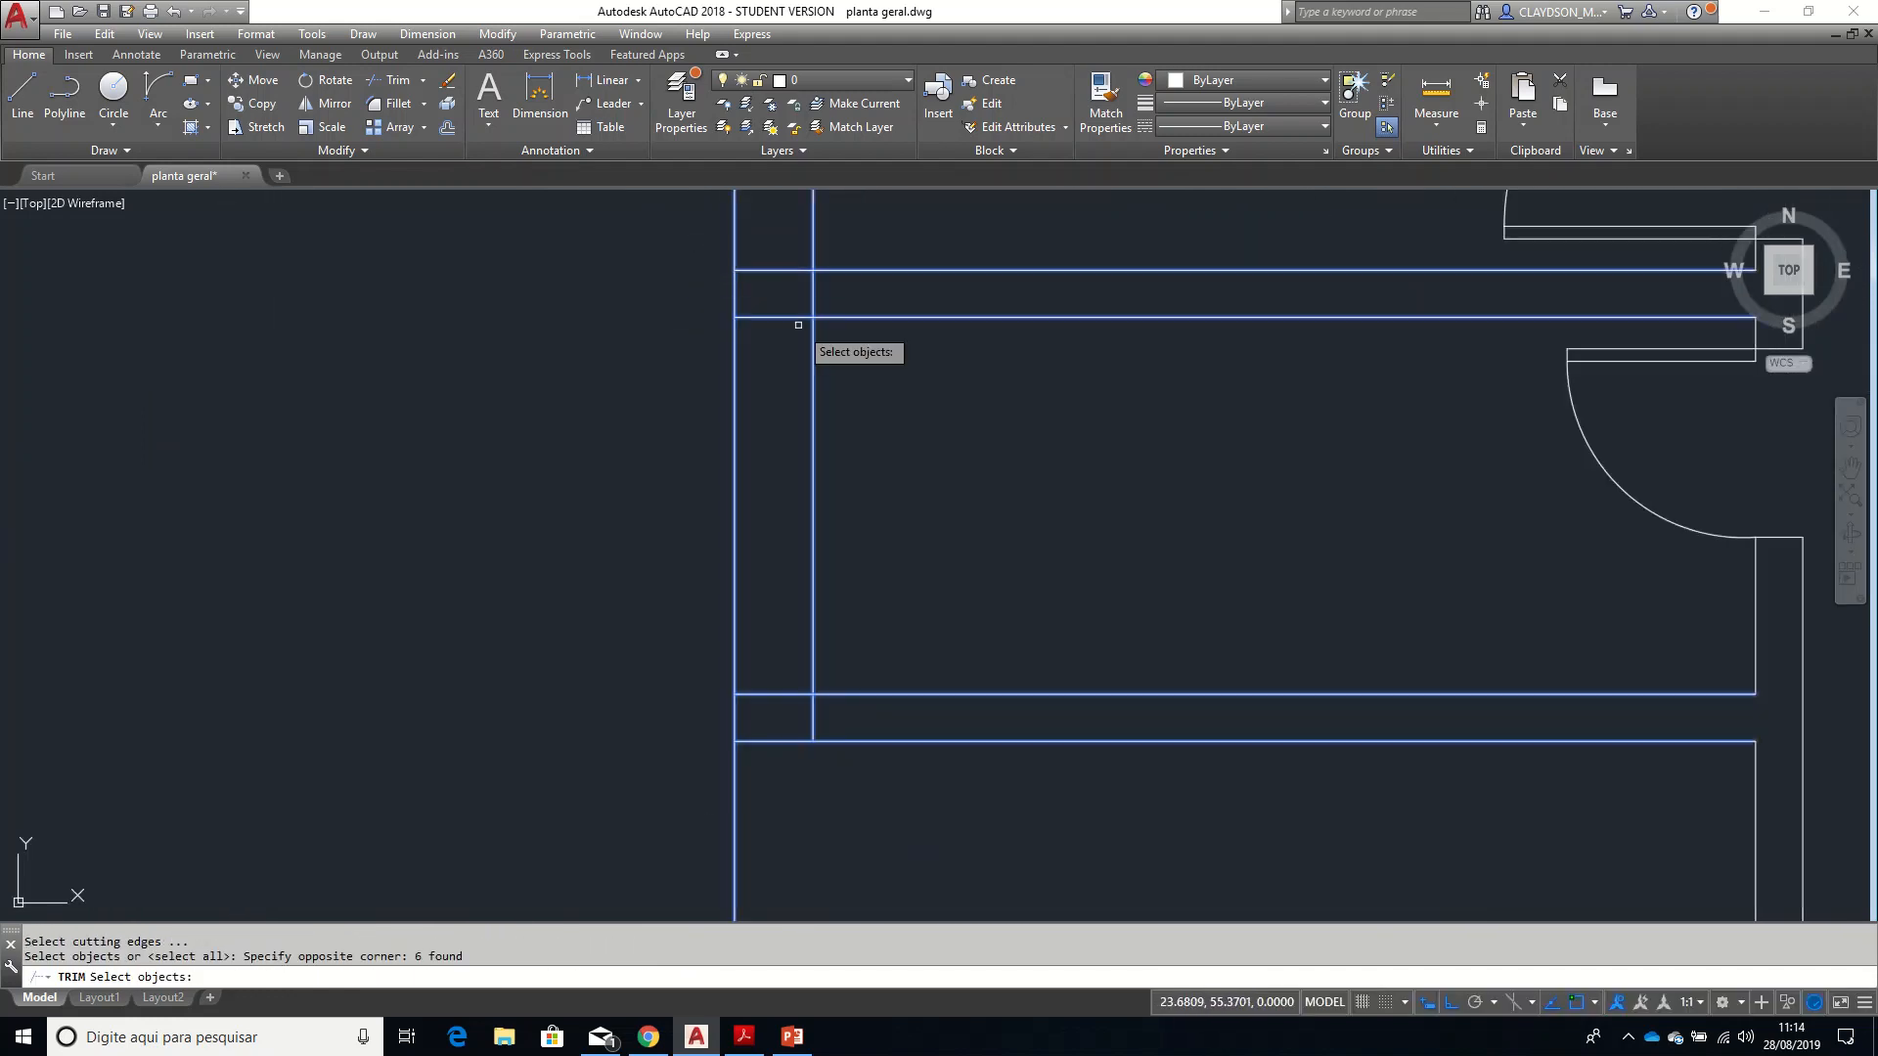
{"action": "key", "text": "Return"}
{"action": "left_click", "coordinate": [790, 349]}
{"action": "left_click", "coordinate": [757, 269]}
{"action": "left_click", "coordinate": [807, 673]}
{"action": "left_click", "coordinate": [796, 706]}
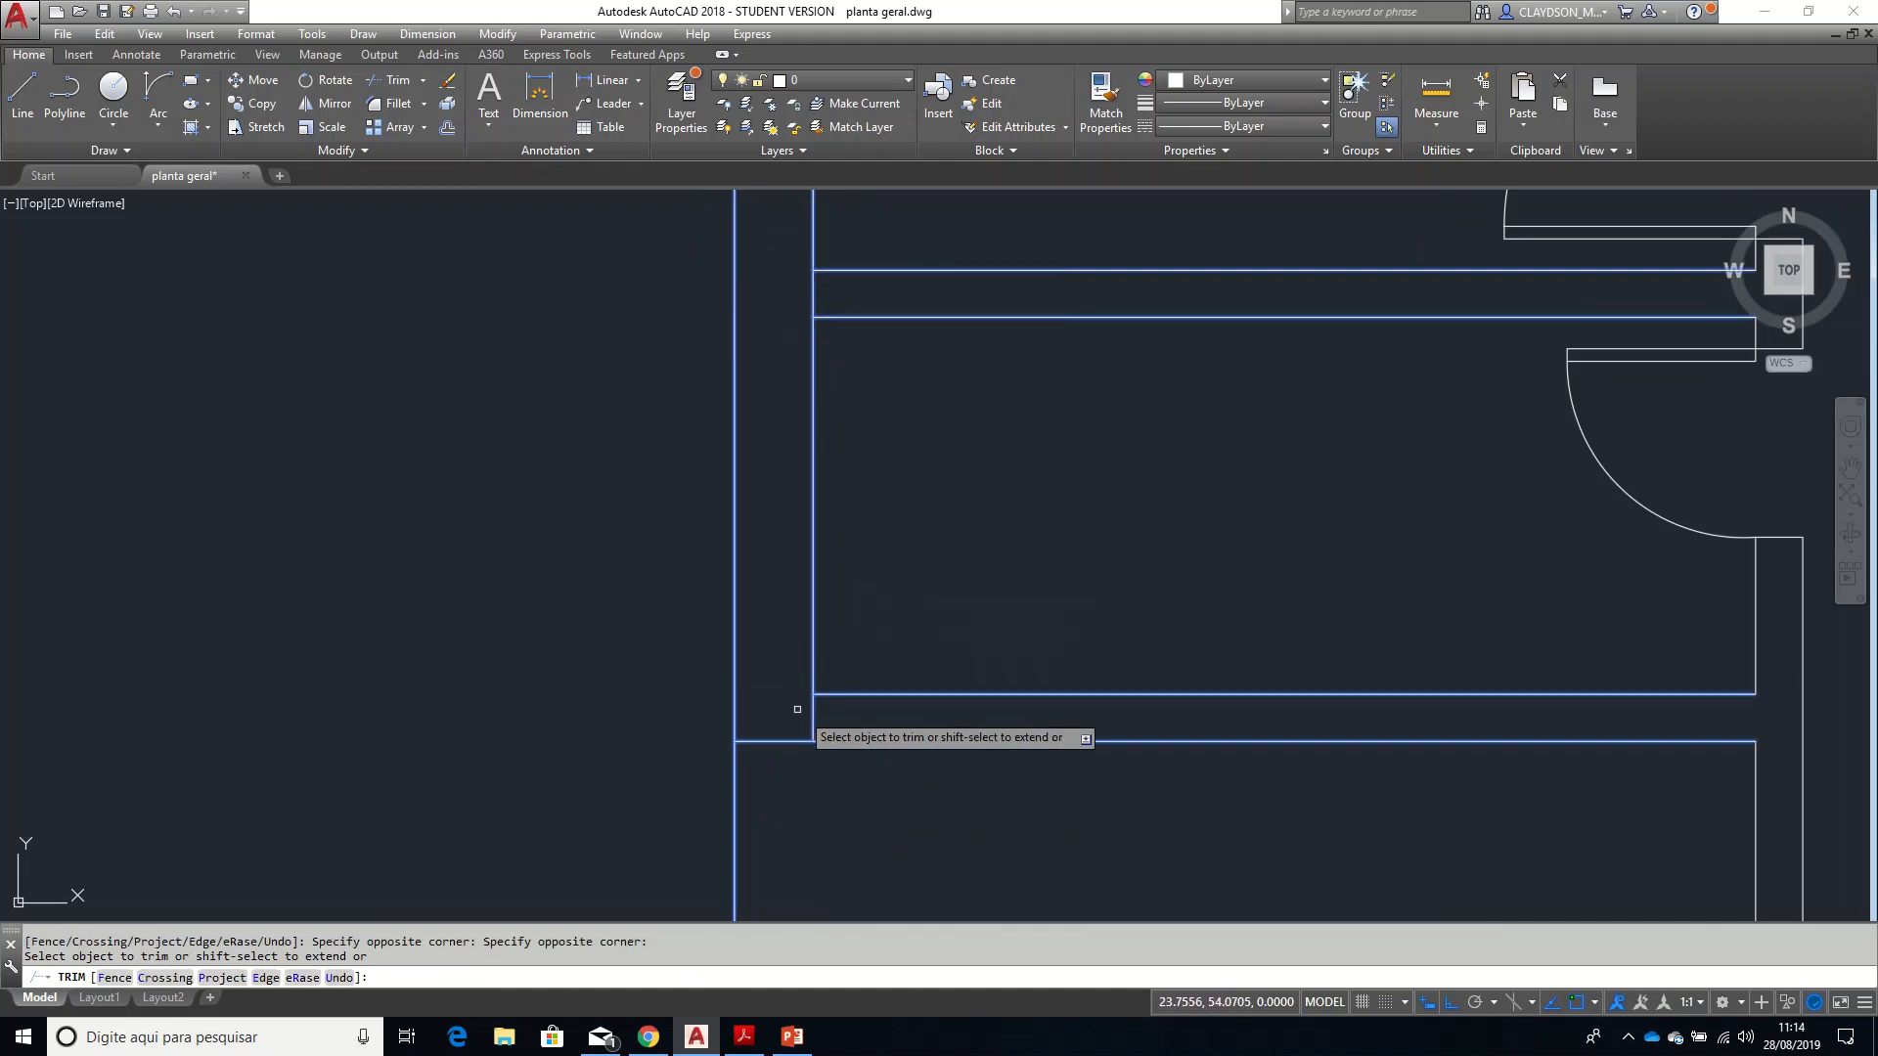
- Trim the left outer wall's inner vertical line below Banho 2's lower corner and across the Suíte–Banho 2 dividing wall
{"action": "left_click", "coordinate": [799, 705]}
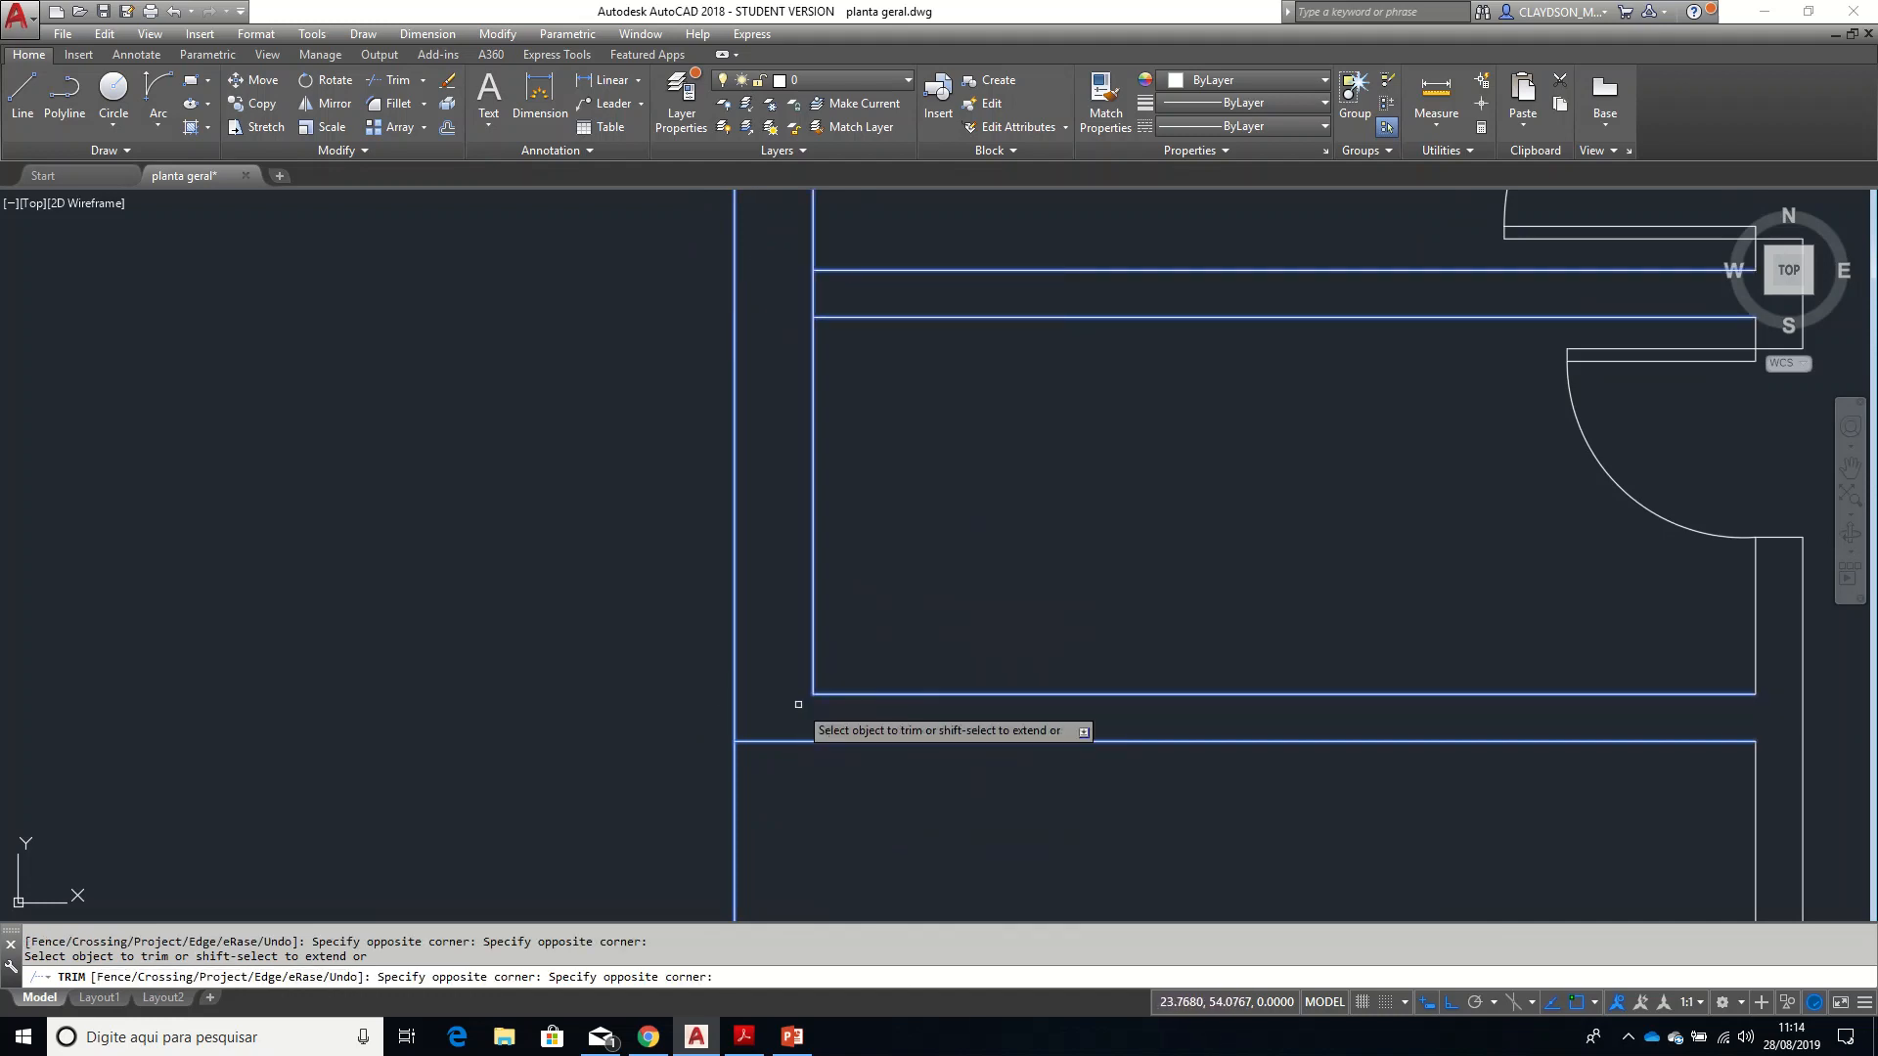
{"action": "left_click", "coordinate": [847, 288]}
{"action": "left_click", "coordinate": [805, 289]}
{"action": "key", "text": "Return"}
- Trim the horizontal stubs of the wall dividing the two right-hand rooms inside the right outer wall
{"action": "scroll", "coordinate": [896, 323], "scroll_direction": "down", "scroll_amount": 6}
{"action": "middle_click_drag", "start_coordinate": [962, 482], "coordinate": [766, 599]}
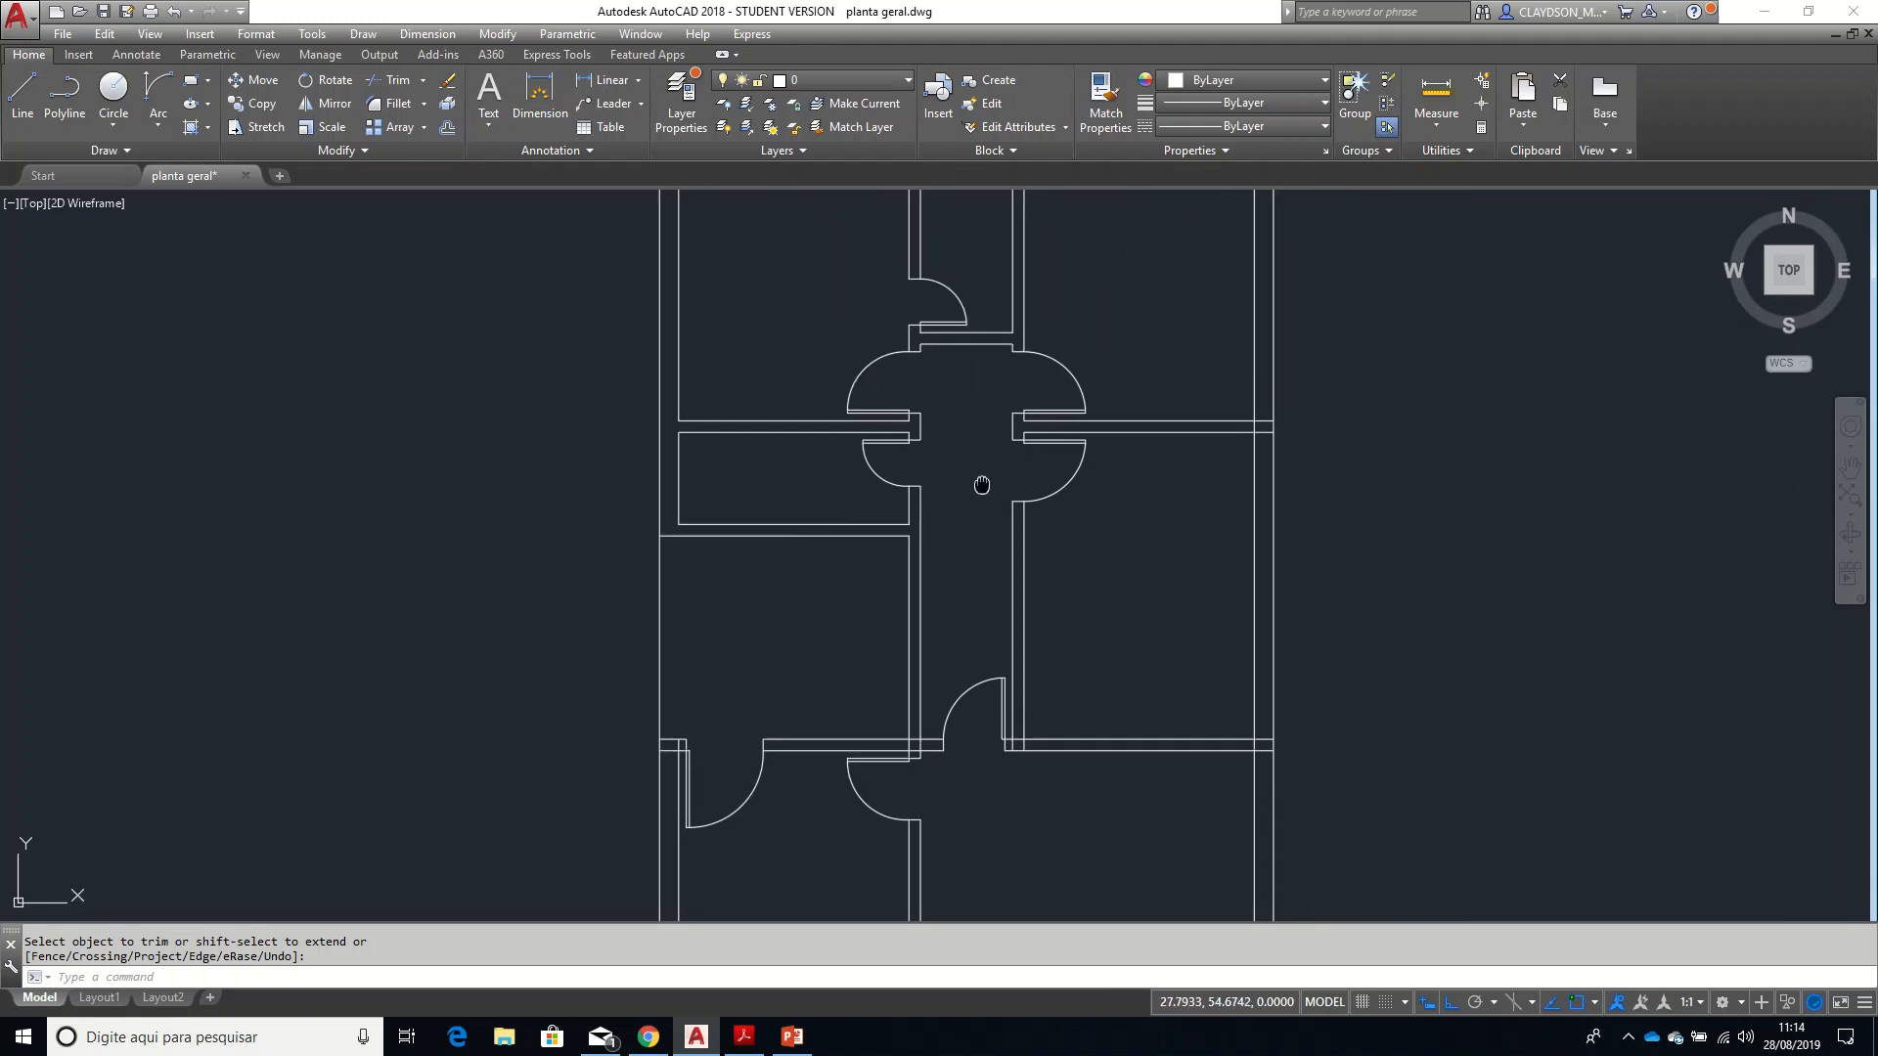
{"action": "scroll", "coordinate": [1241, 537], "scroll_direction": "up", "scroll_amount": 4}
{"action": "key", "text": "Return"}
{"action": "left_click", "coordinate": [1144, 460]}
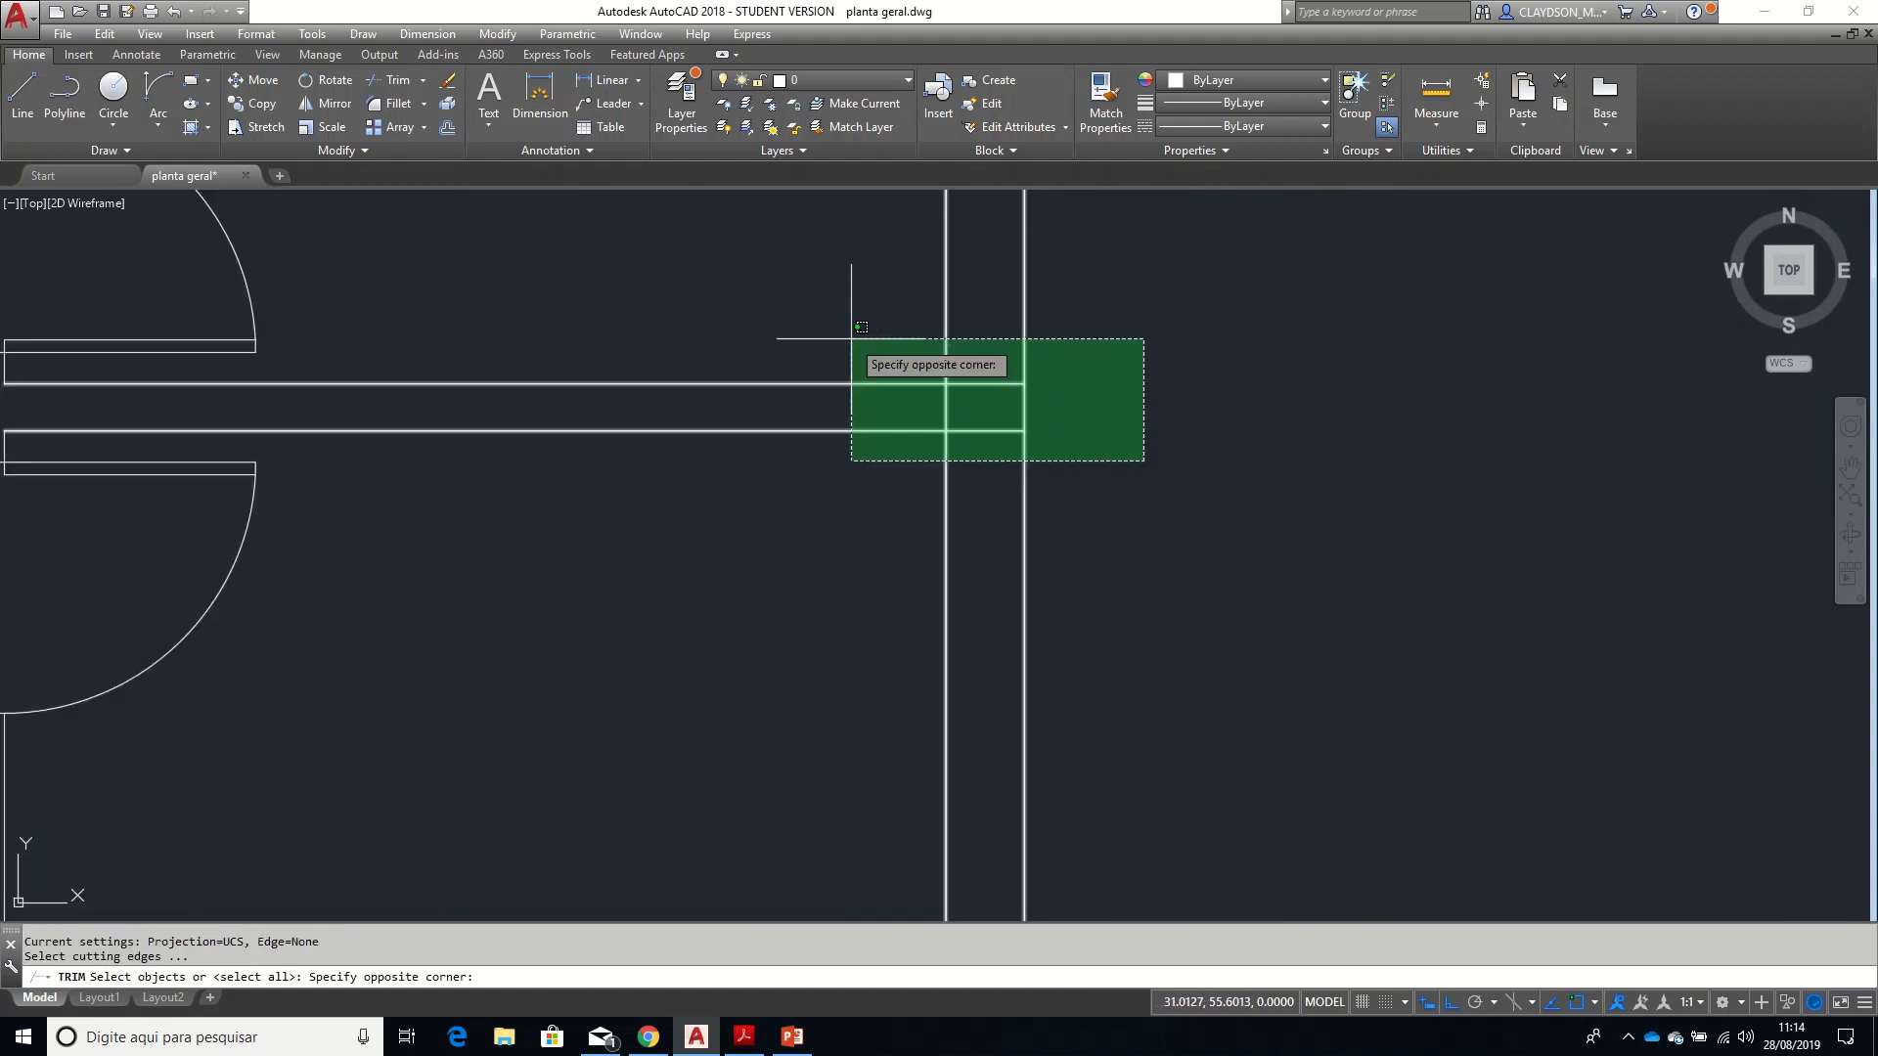
{"action": "left_click", "coordinate": [851, 339]}
{"action": "key", "text": "Return"}
{"action": "left_click", "coordinate": [1003, 356]}
{"action": "left_click", "coordinate": [981, 461]}
{"action": "key", "text": "Return"}
- Trim the right outer wall's inner vertical segment between the two lines of the right-hand rooms' dividing wall
{"action": "key", "text": "Return"}
{"action": "left_click", "coordinate": [991, 464]}
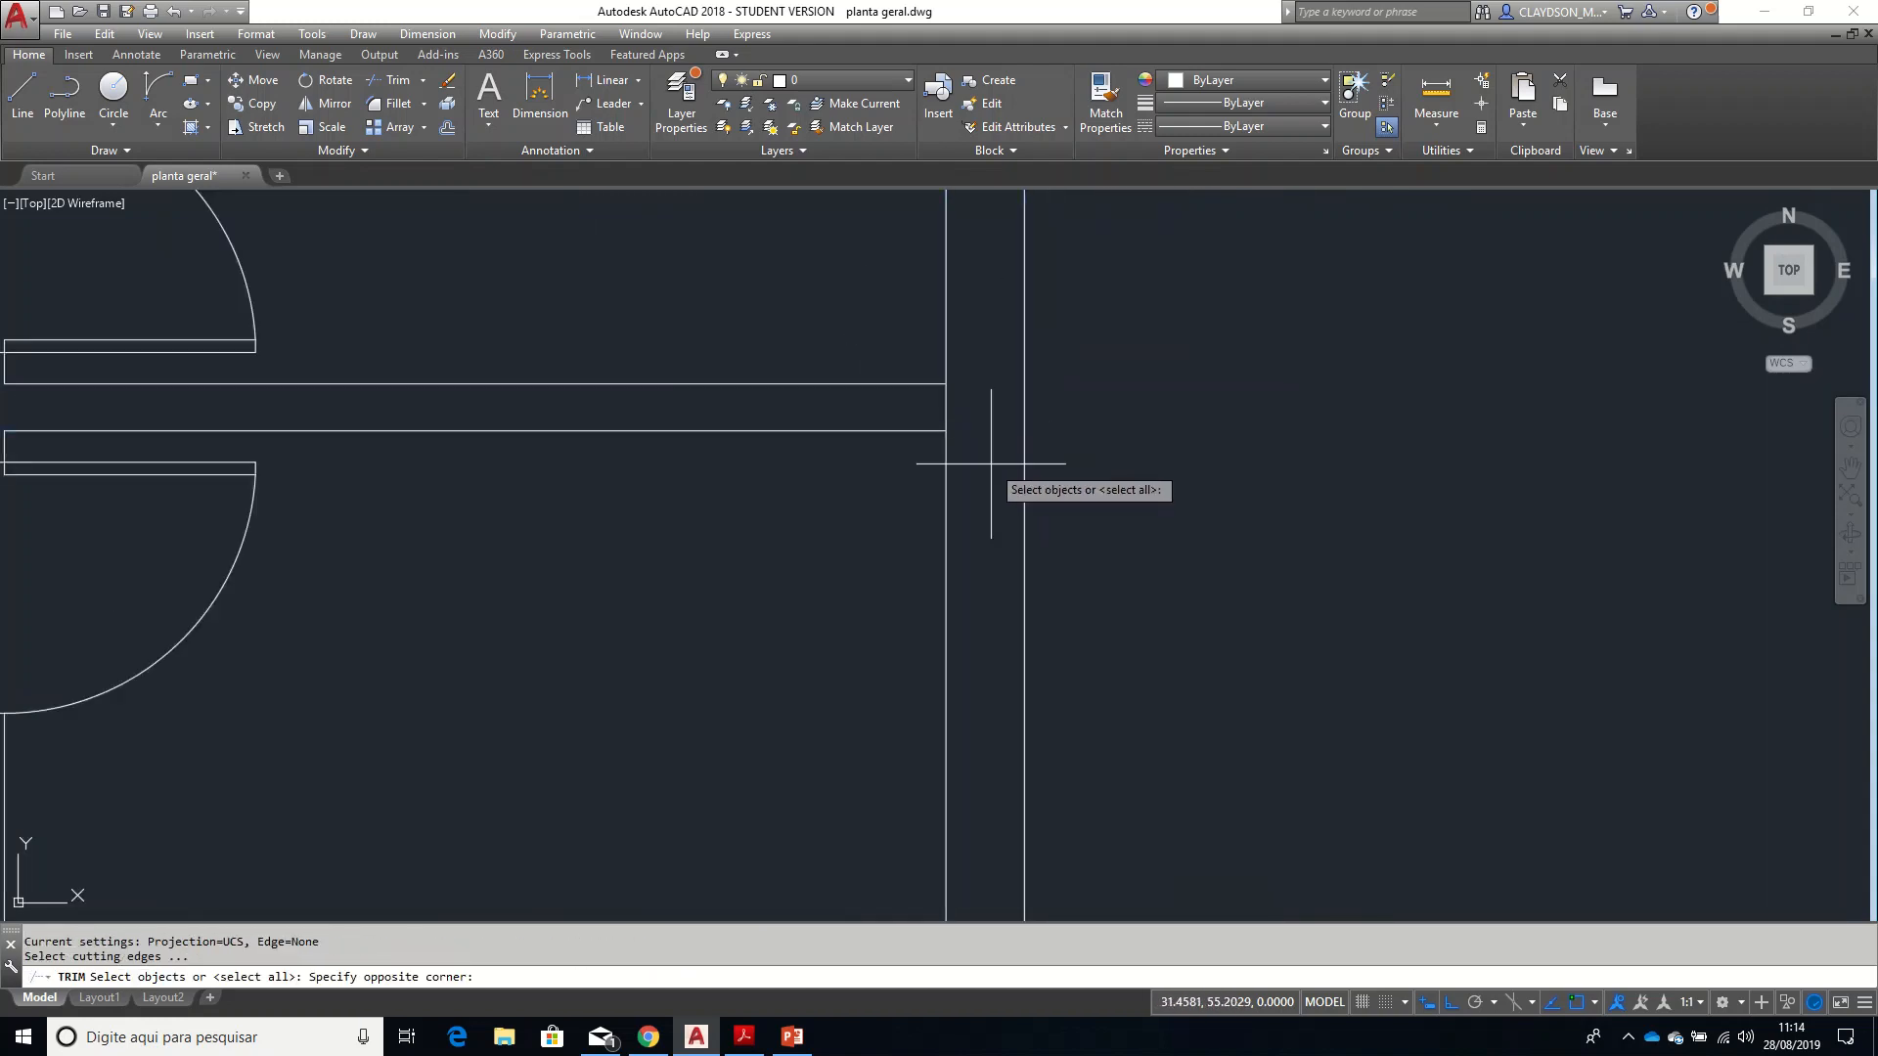
{"action": "left_click", "coordinate": [918, 366]}
{"action": "left_click", "coordinate": [962, 412]}
{"action": "left_click", "coordinate": [932, 410]}
{"action": "left_click", "coordinate": [948, 407]}
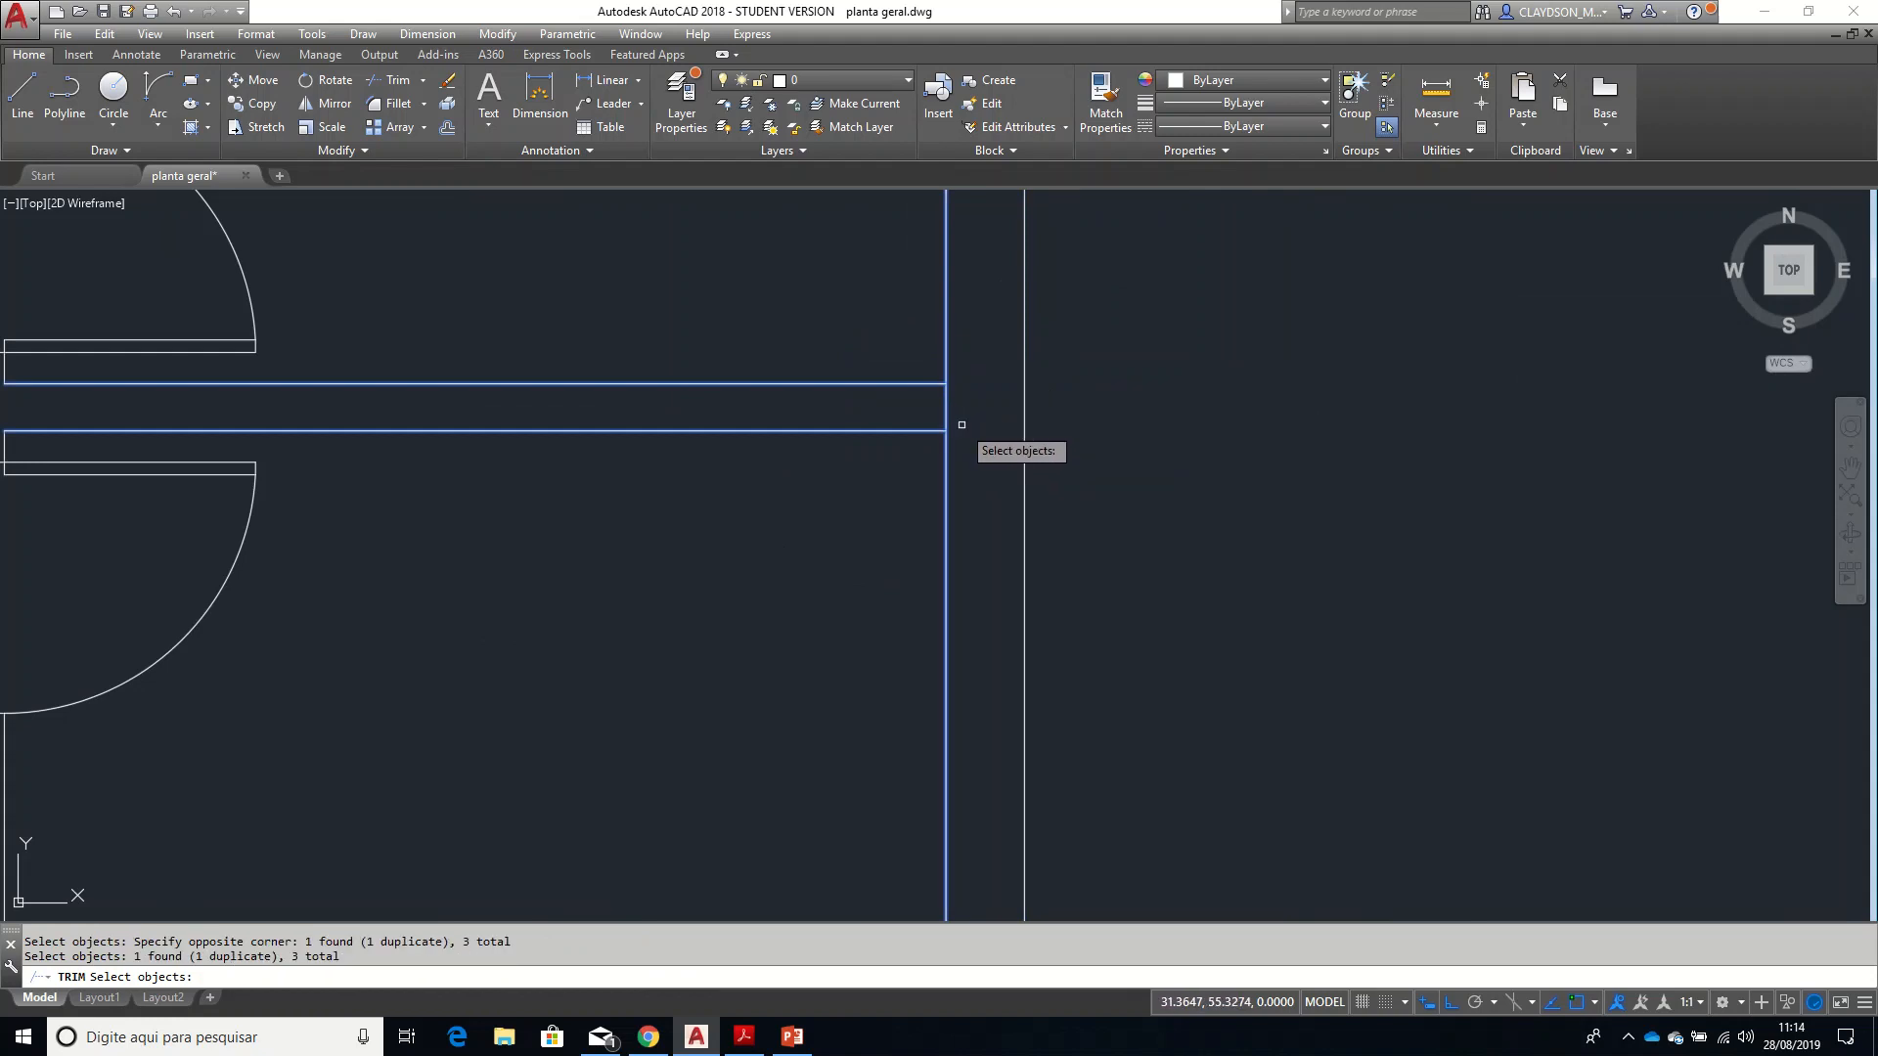
{"action": "key", "text": "Return"}
{"action": "key", "text": "Escape"}
{"action": "key", "text": "Escape"}
- Trim the crossing horizontal and vertical segments where the hall's left wall meets the cross wall at its lower end
{"action": "scroll", "coordinate": [973, 436], "scroll_direction": "down", "scroll_amount": 4}
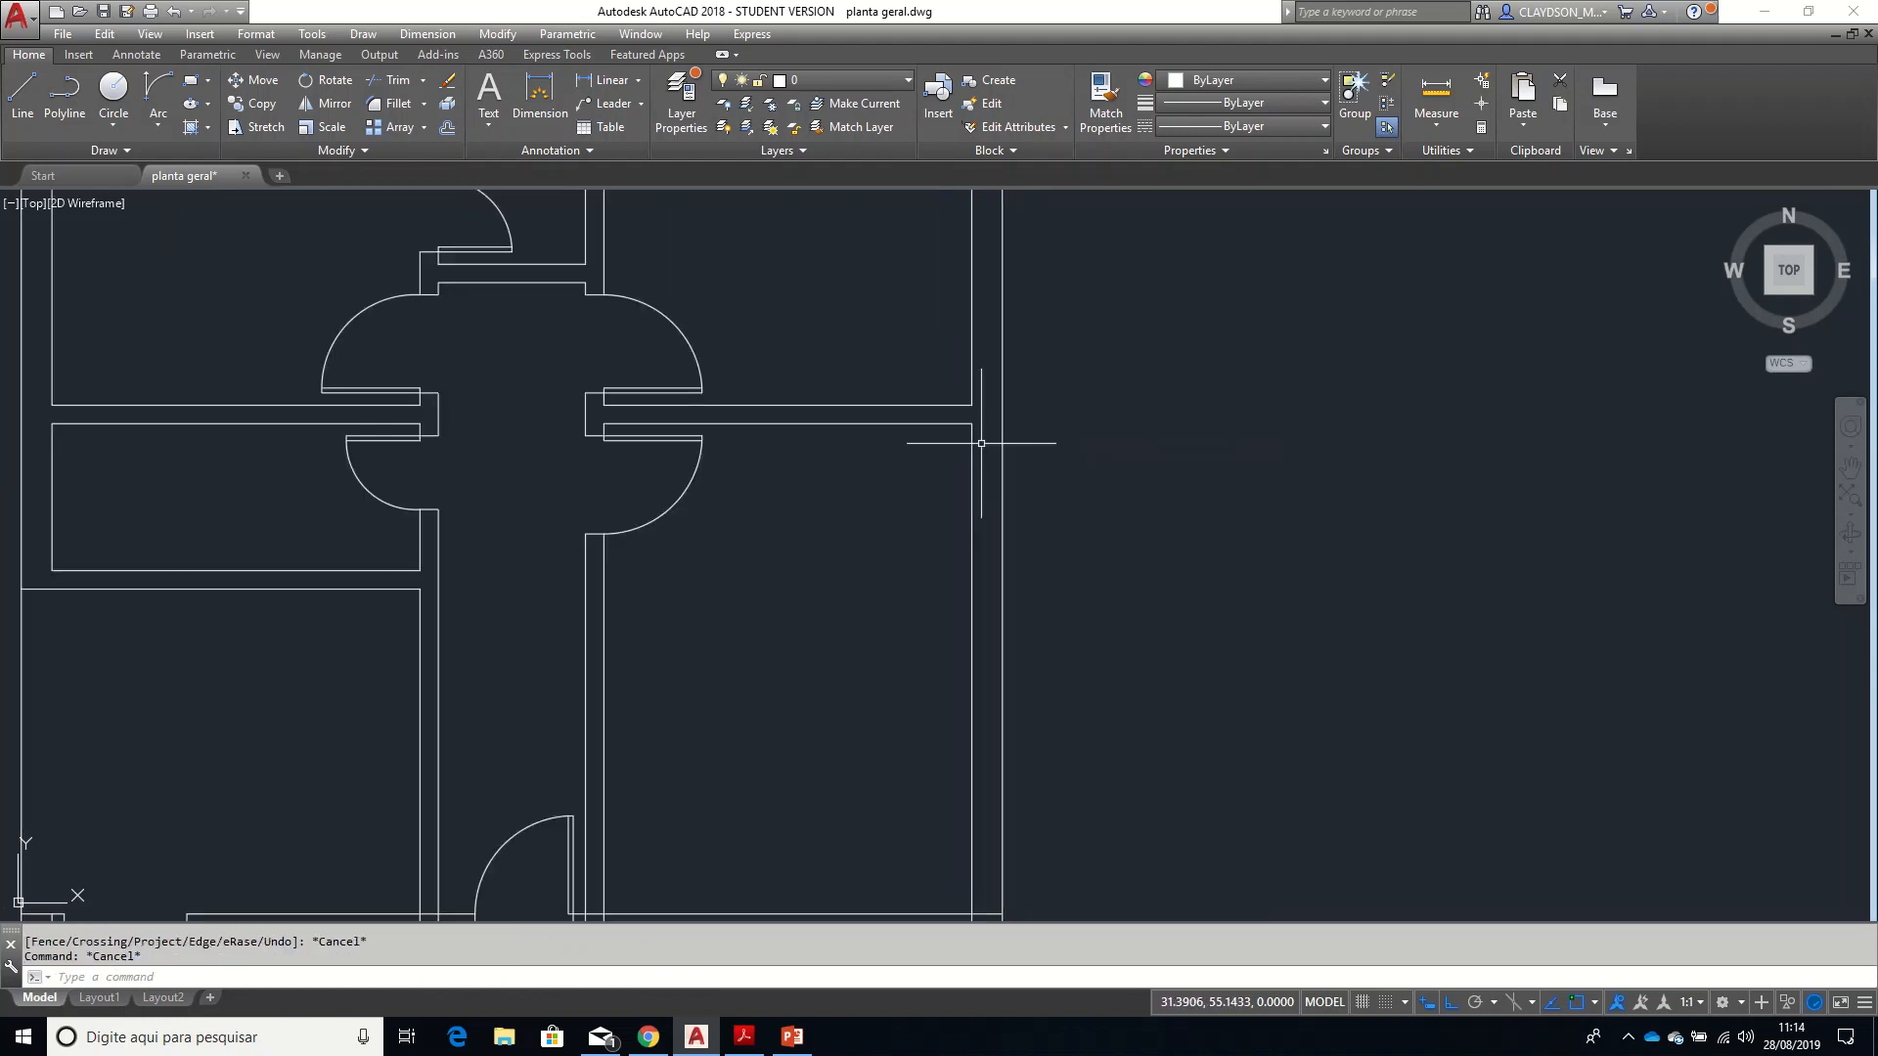
{"action": "scroll", "coordinate": [877, 695], "scroll_direction": "up", "scroll_amount": 7}
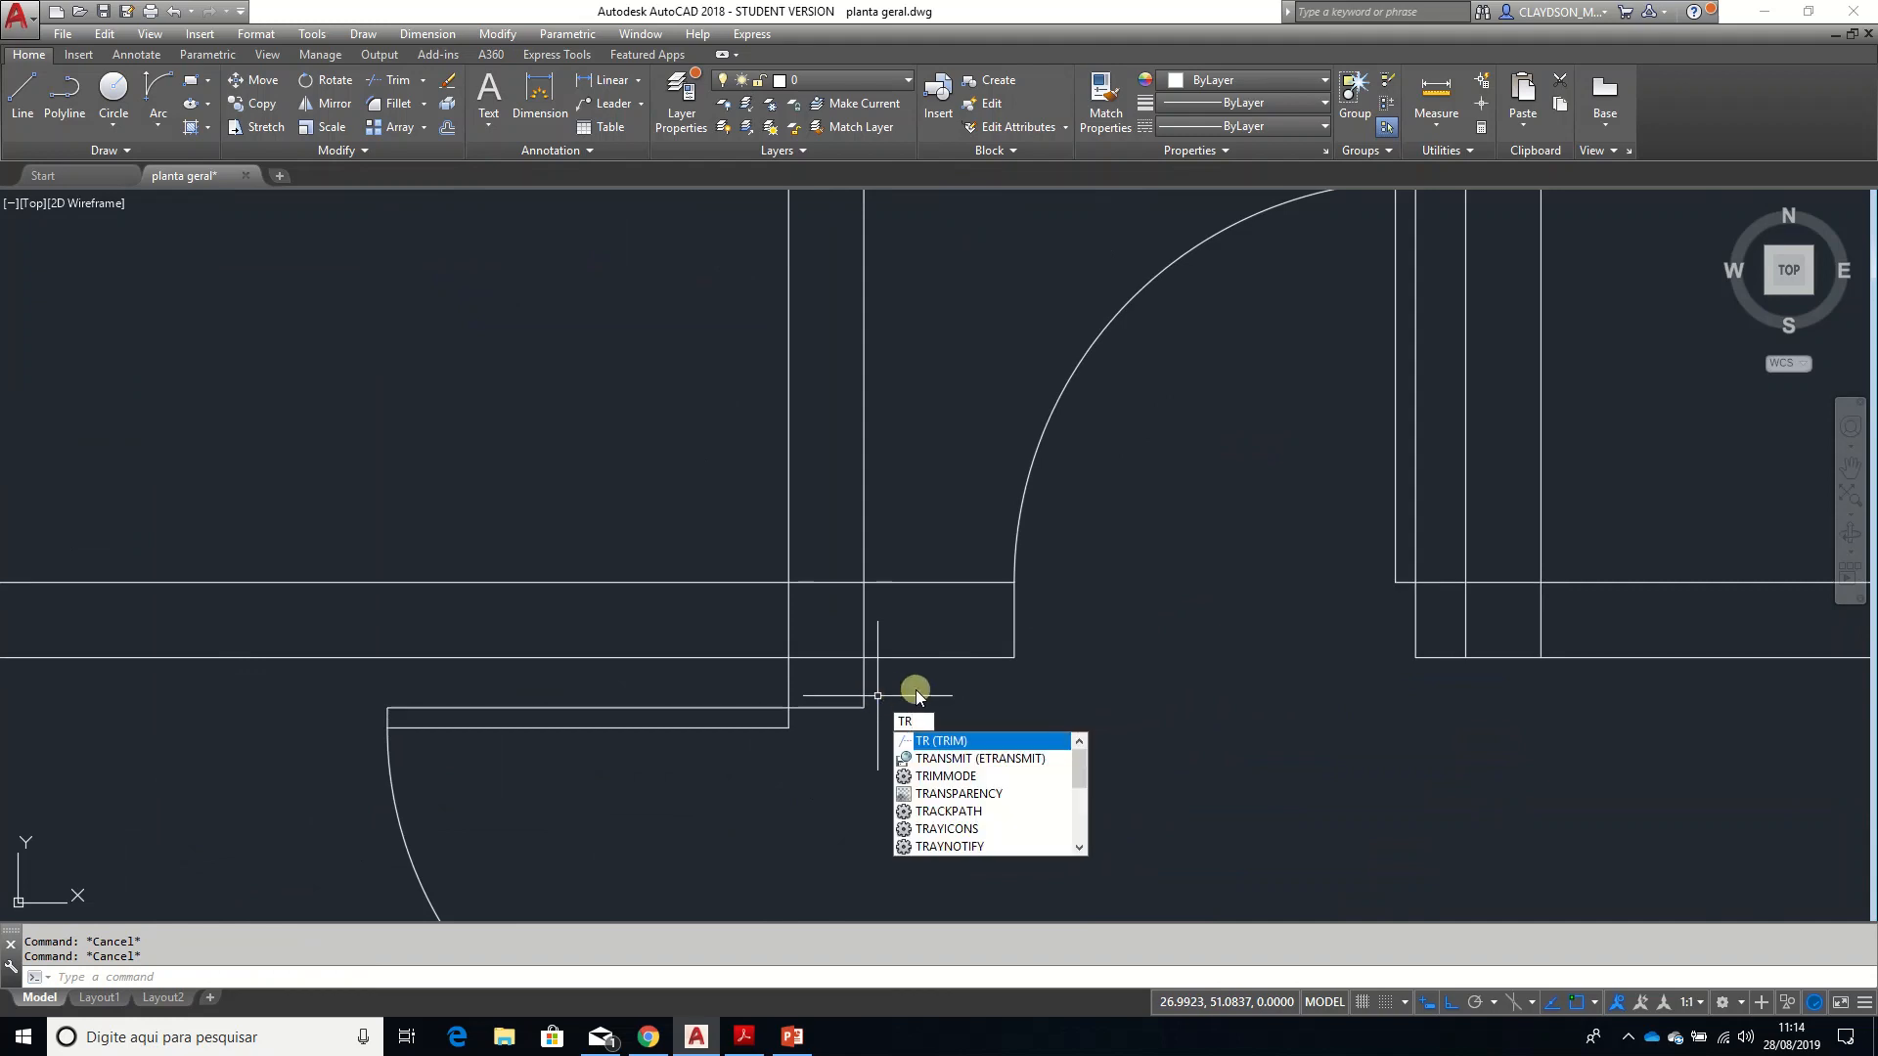
{"action": "key", "text": "Return"}
{"action": "left_click", "coordinate": [925, 690]}
{"action": "left_click", "coordinate": [704, 537]}
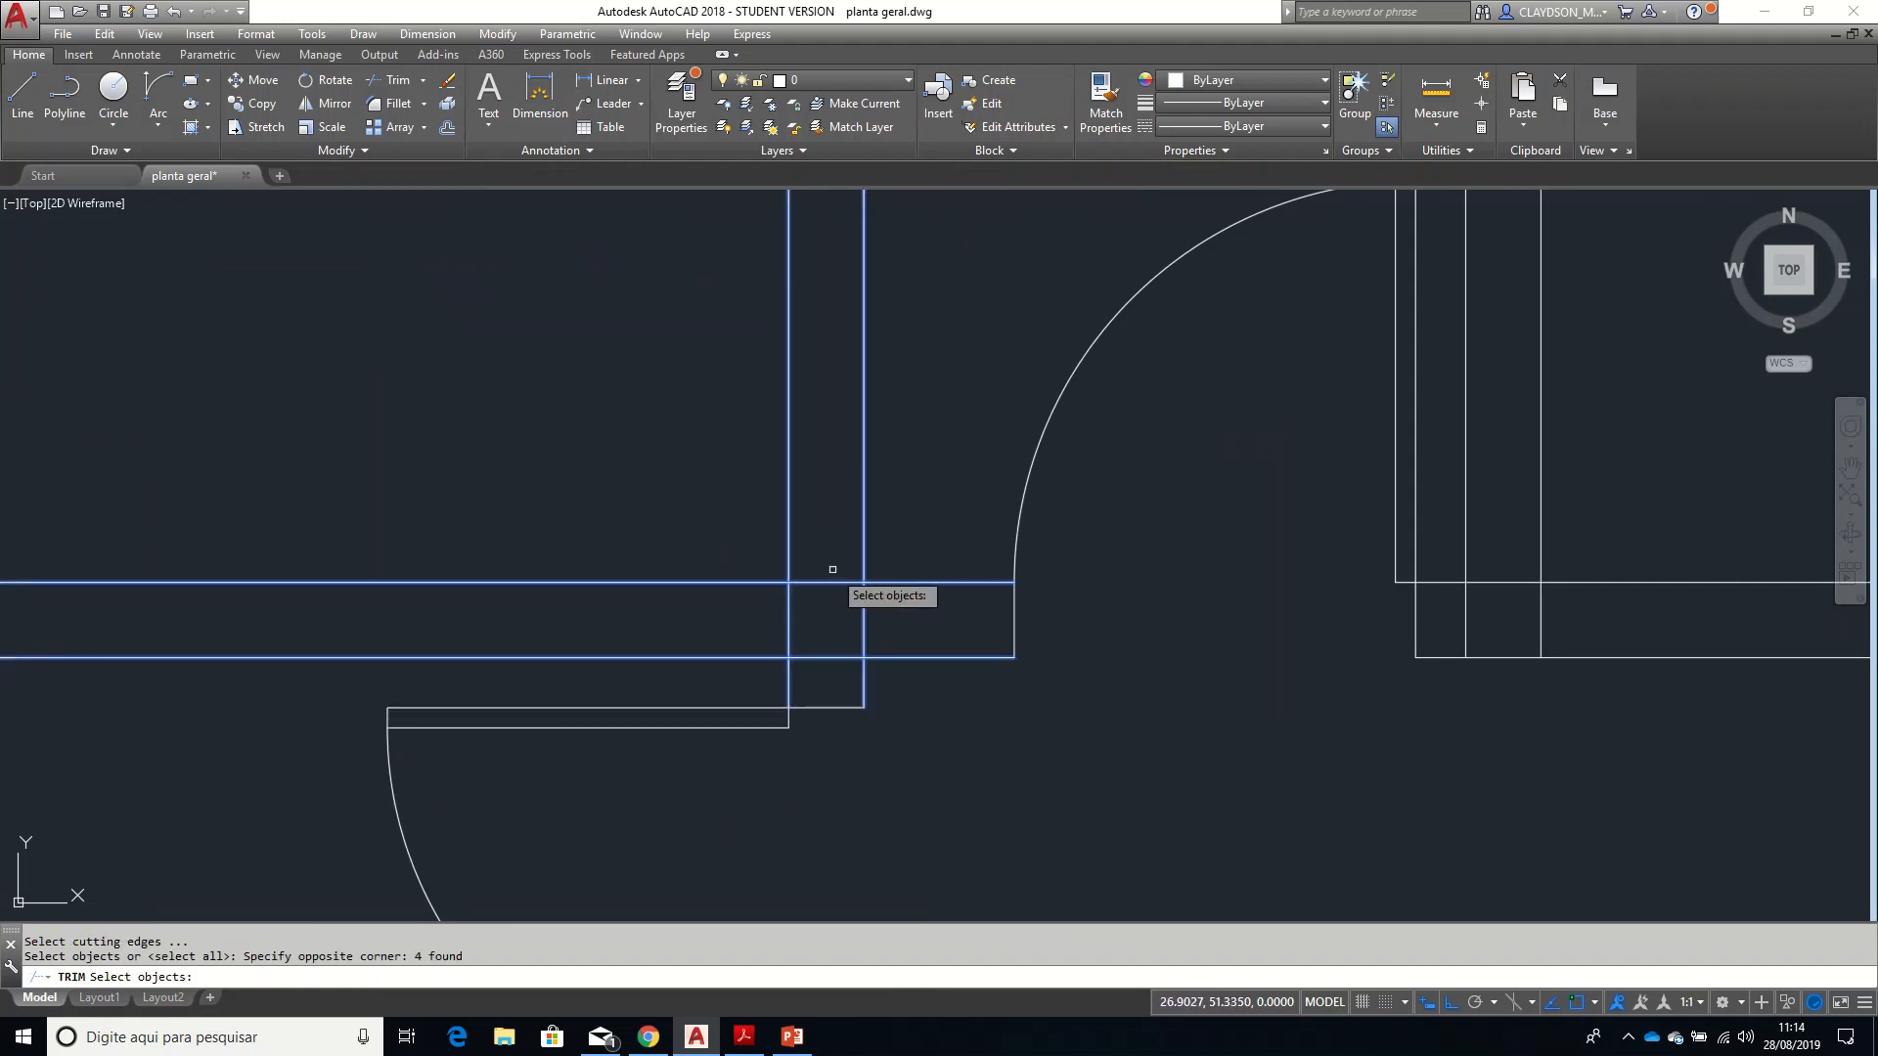
{"action": "key", "text": "Return"}
{"action": "left_click", "coordinate": [839, 546]}
{"action": "left_click", "coordinate": [834, 669]}
{"action": "left_click", "coordinate": [950, 627]}
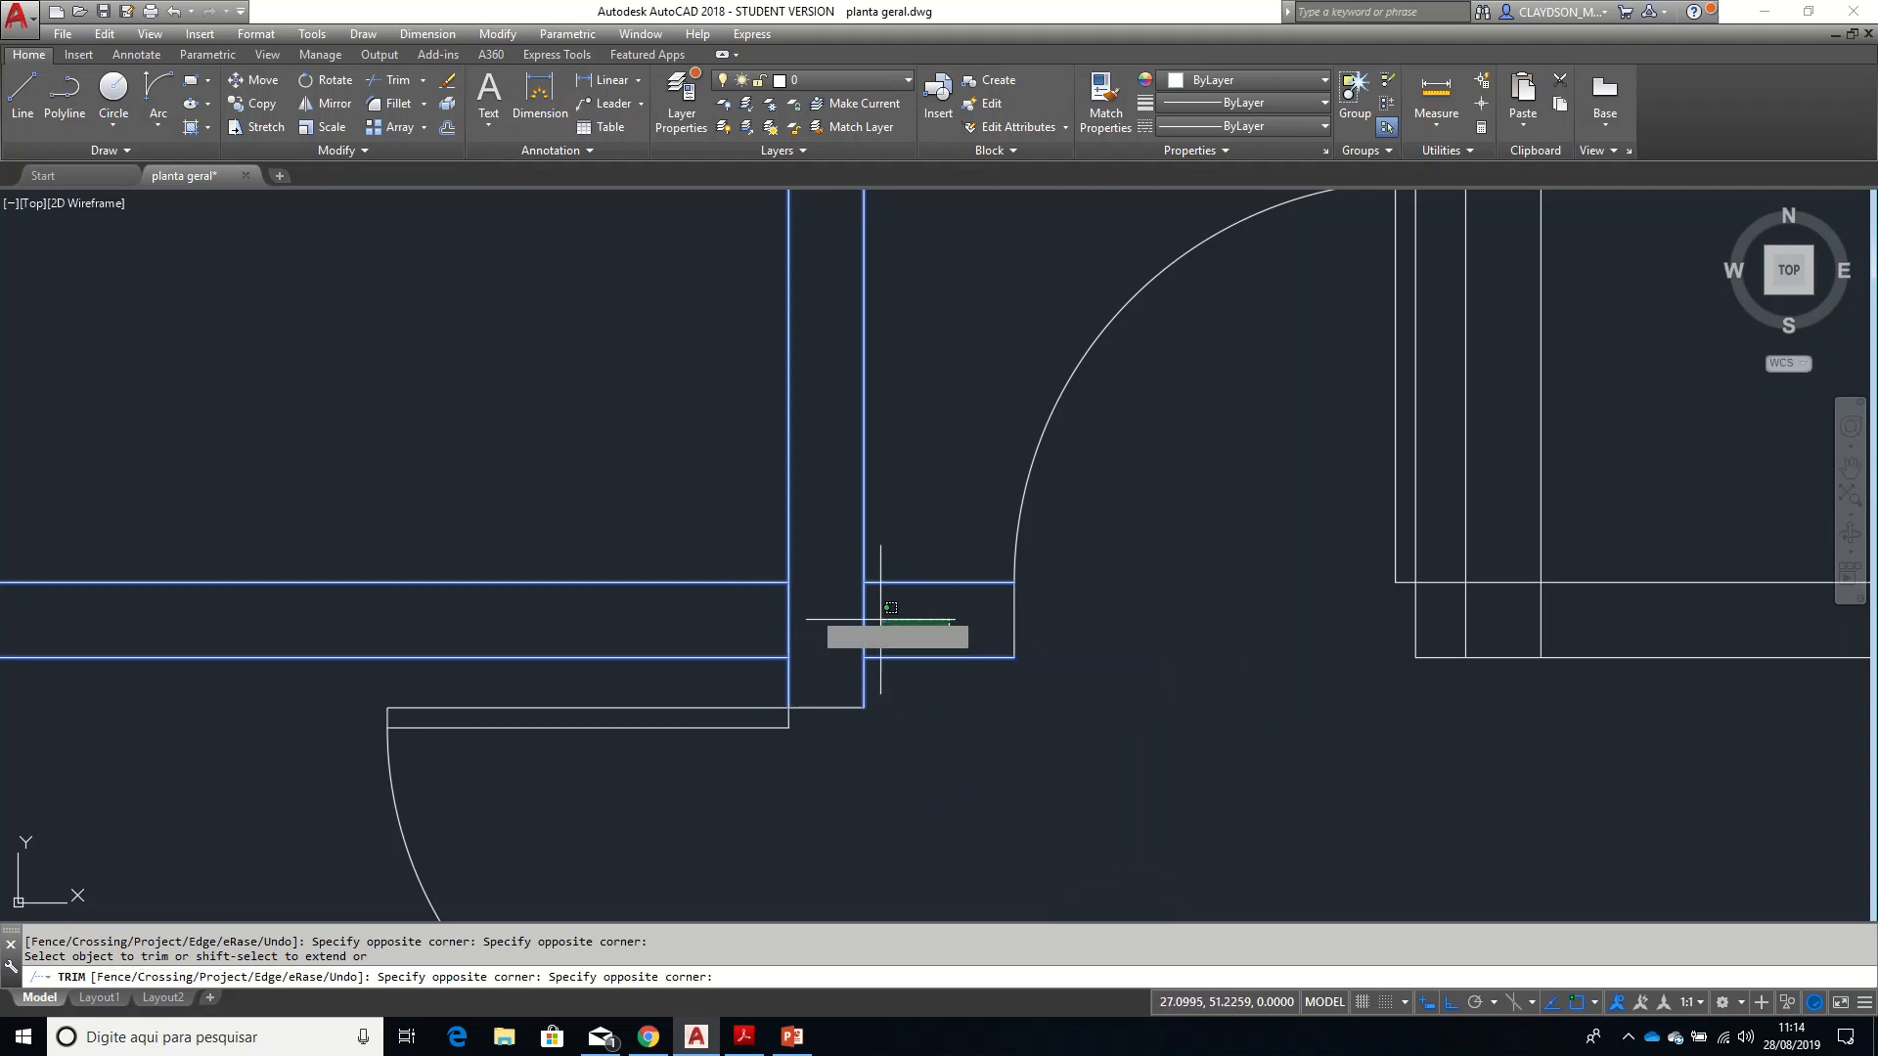
{"action": "left_click", "coordinate": [888, 608]}
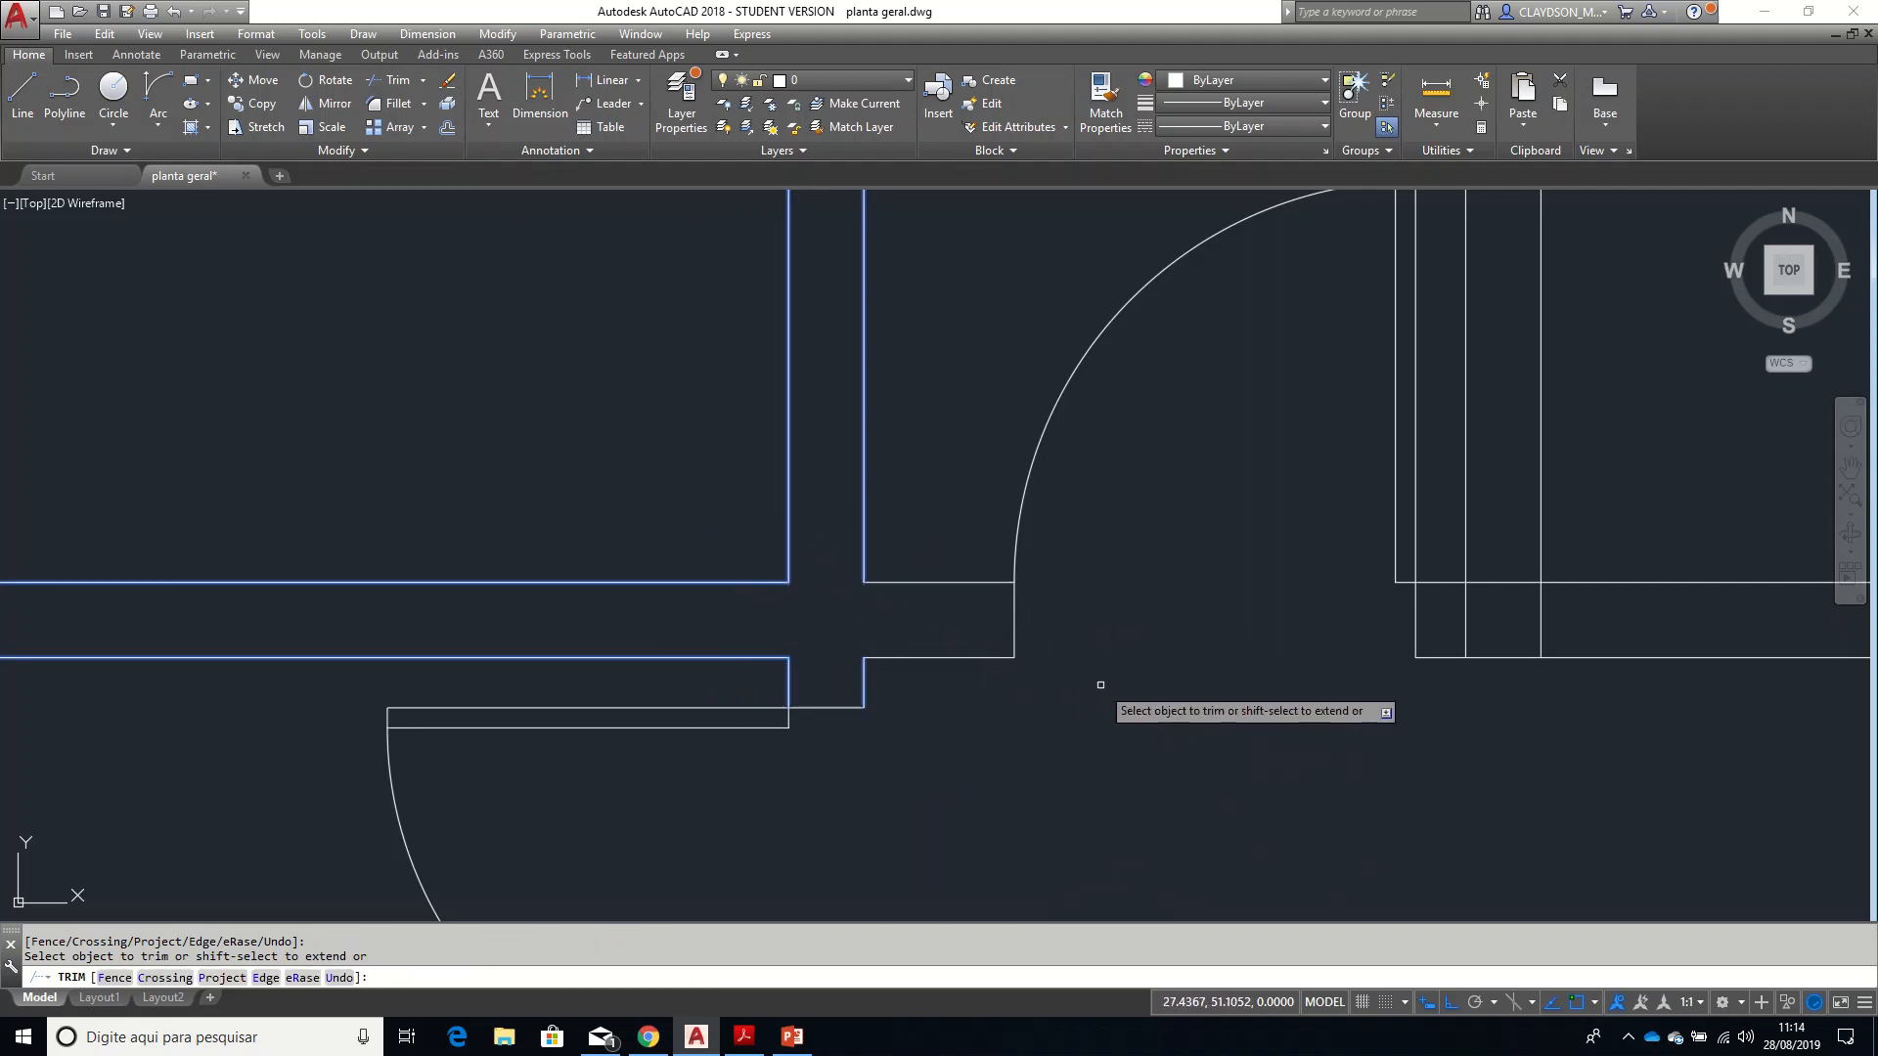
{"action": "key", "text": "Return"}
- Trim the crossing lines where the hall's right wall meets the cross wall beside the hall door
{"action": "middle_click_drag", "start_coordinate": [1216, 696], "coordinate": [722, 718]}
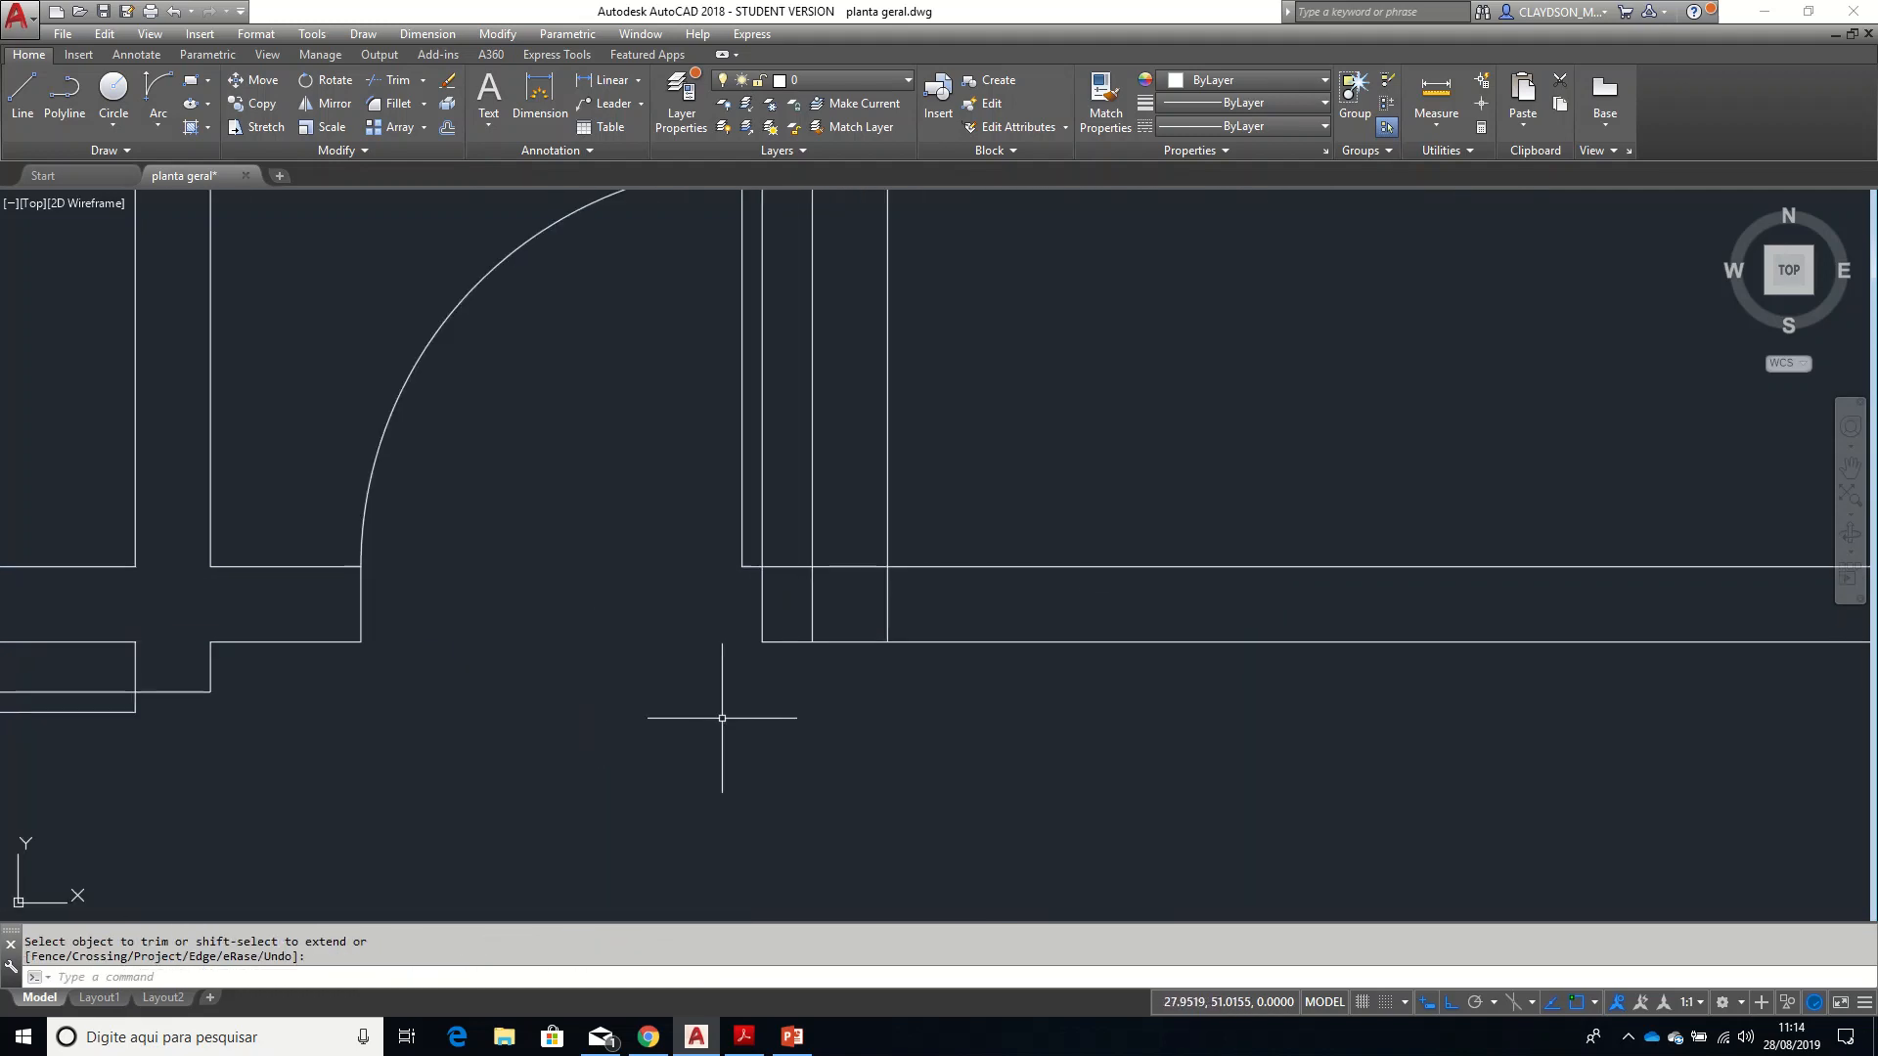
{"action": "key", "text": "Return"}
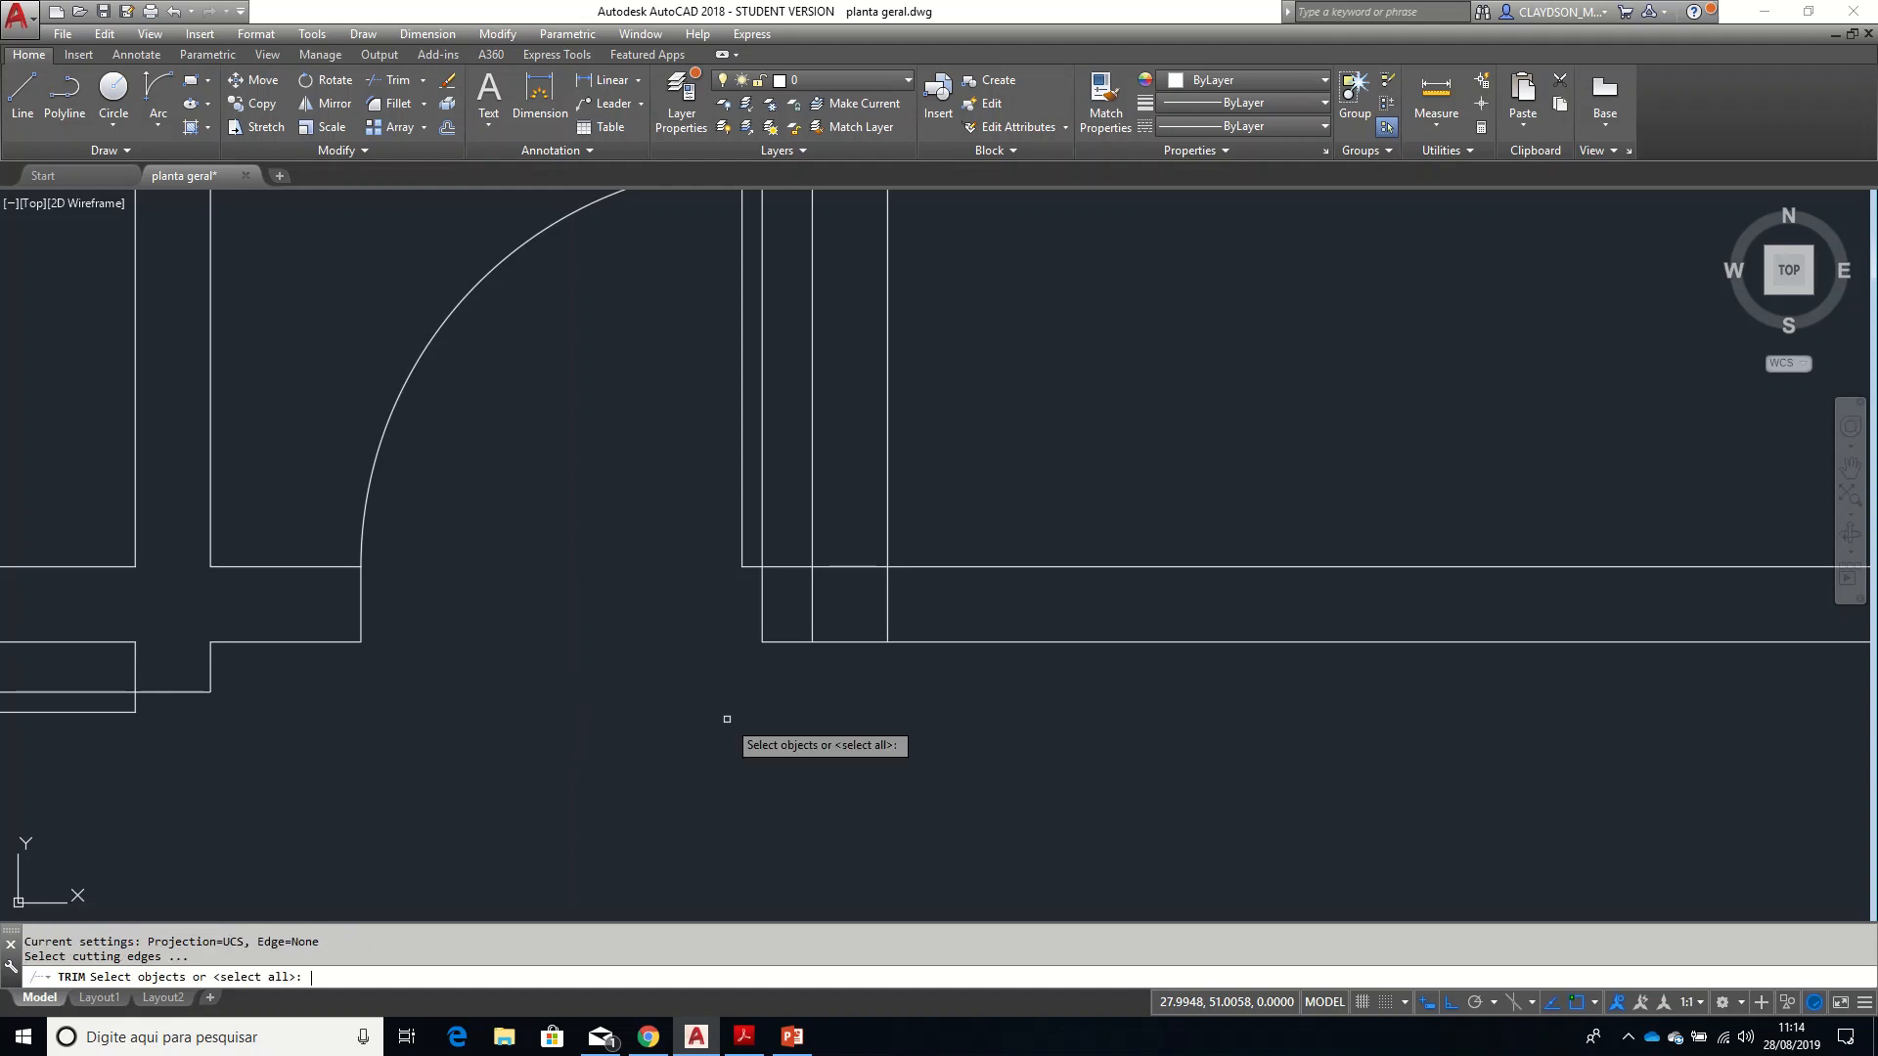
{"action": "left_click", "coordinate": [957, 669]}
{"action": "left_click", "coordinate": [785, 551]}
{"action": "left_click", "coordinate": [930, 590]}
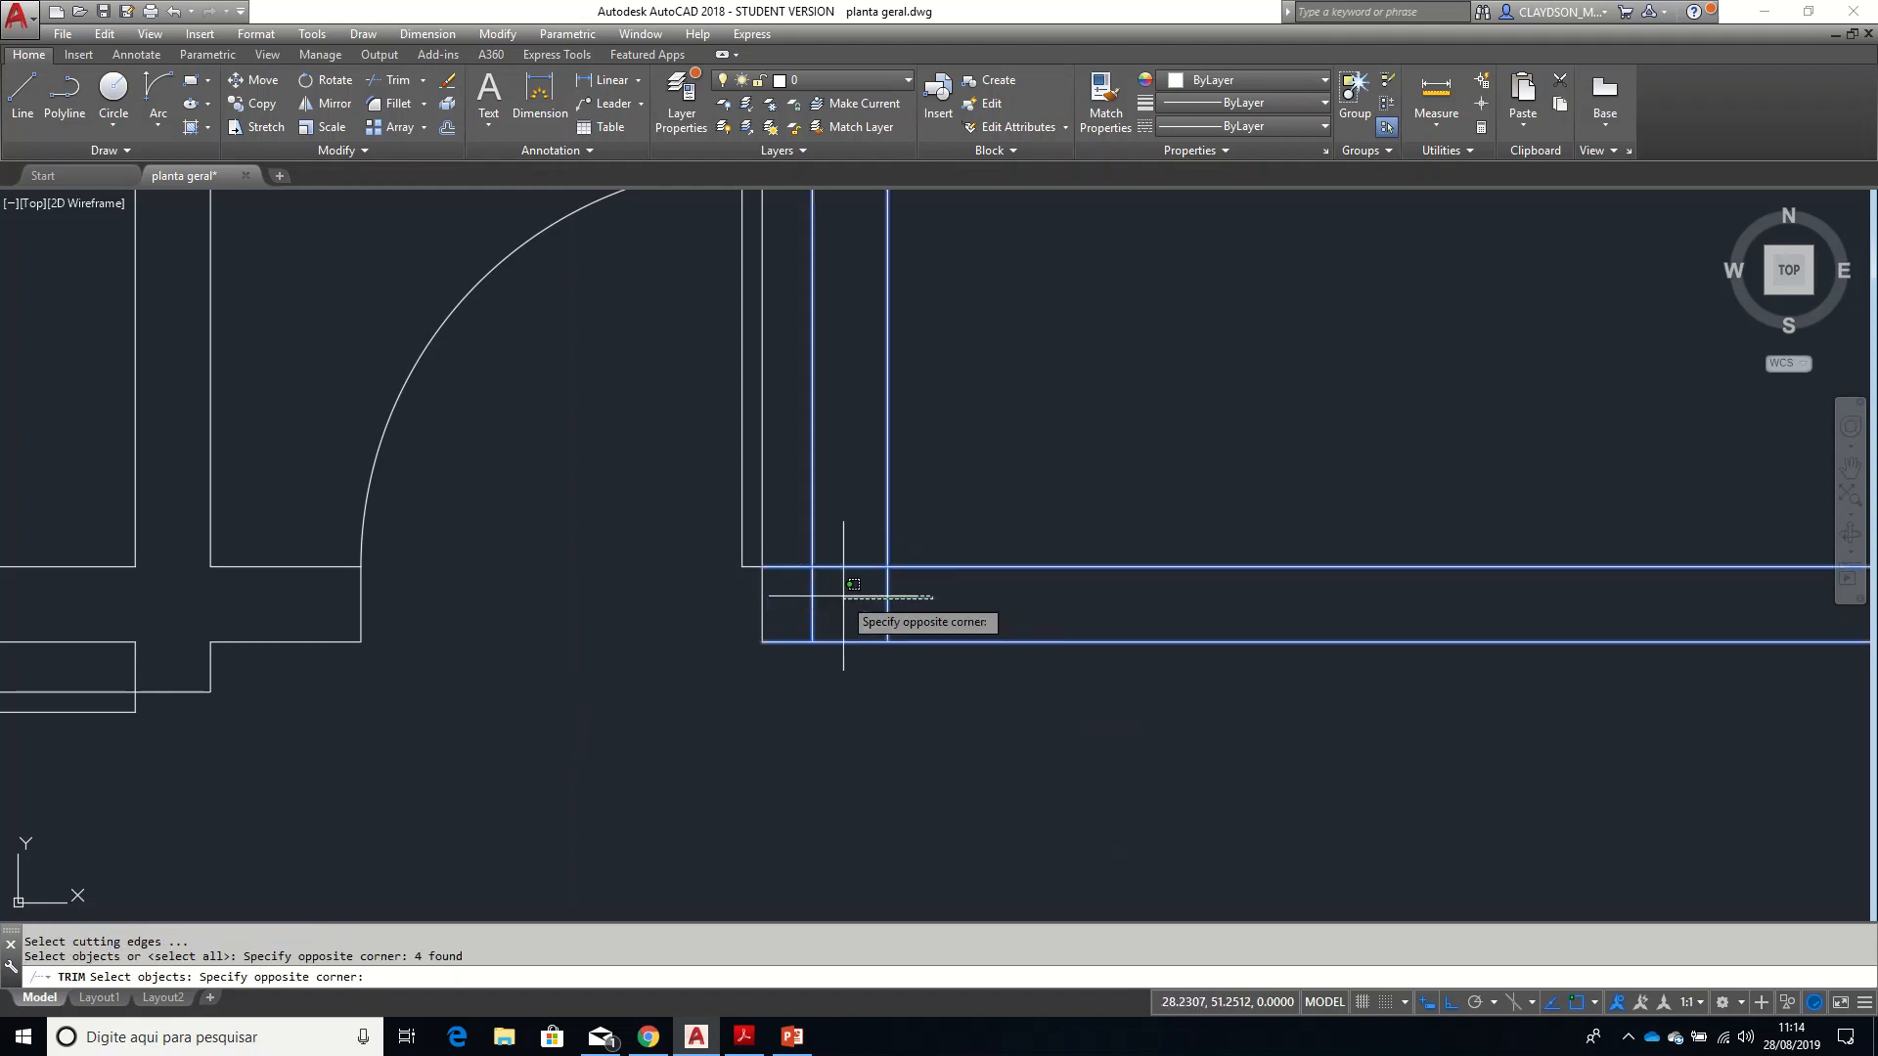
{"action": "left_click", "coordinate": [943, 606]}
{"action": "key", "text": "Return"}
{"action": "left_click", "coordinate": [947, 603]}
{"action": "left_click", "coordinate": [795, 591]}
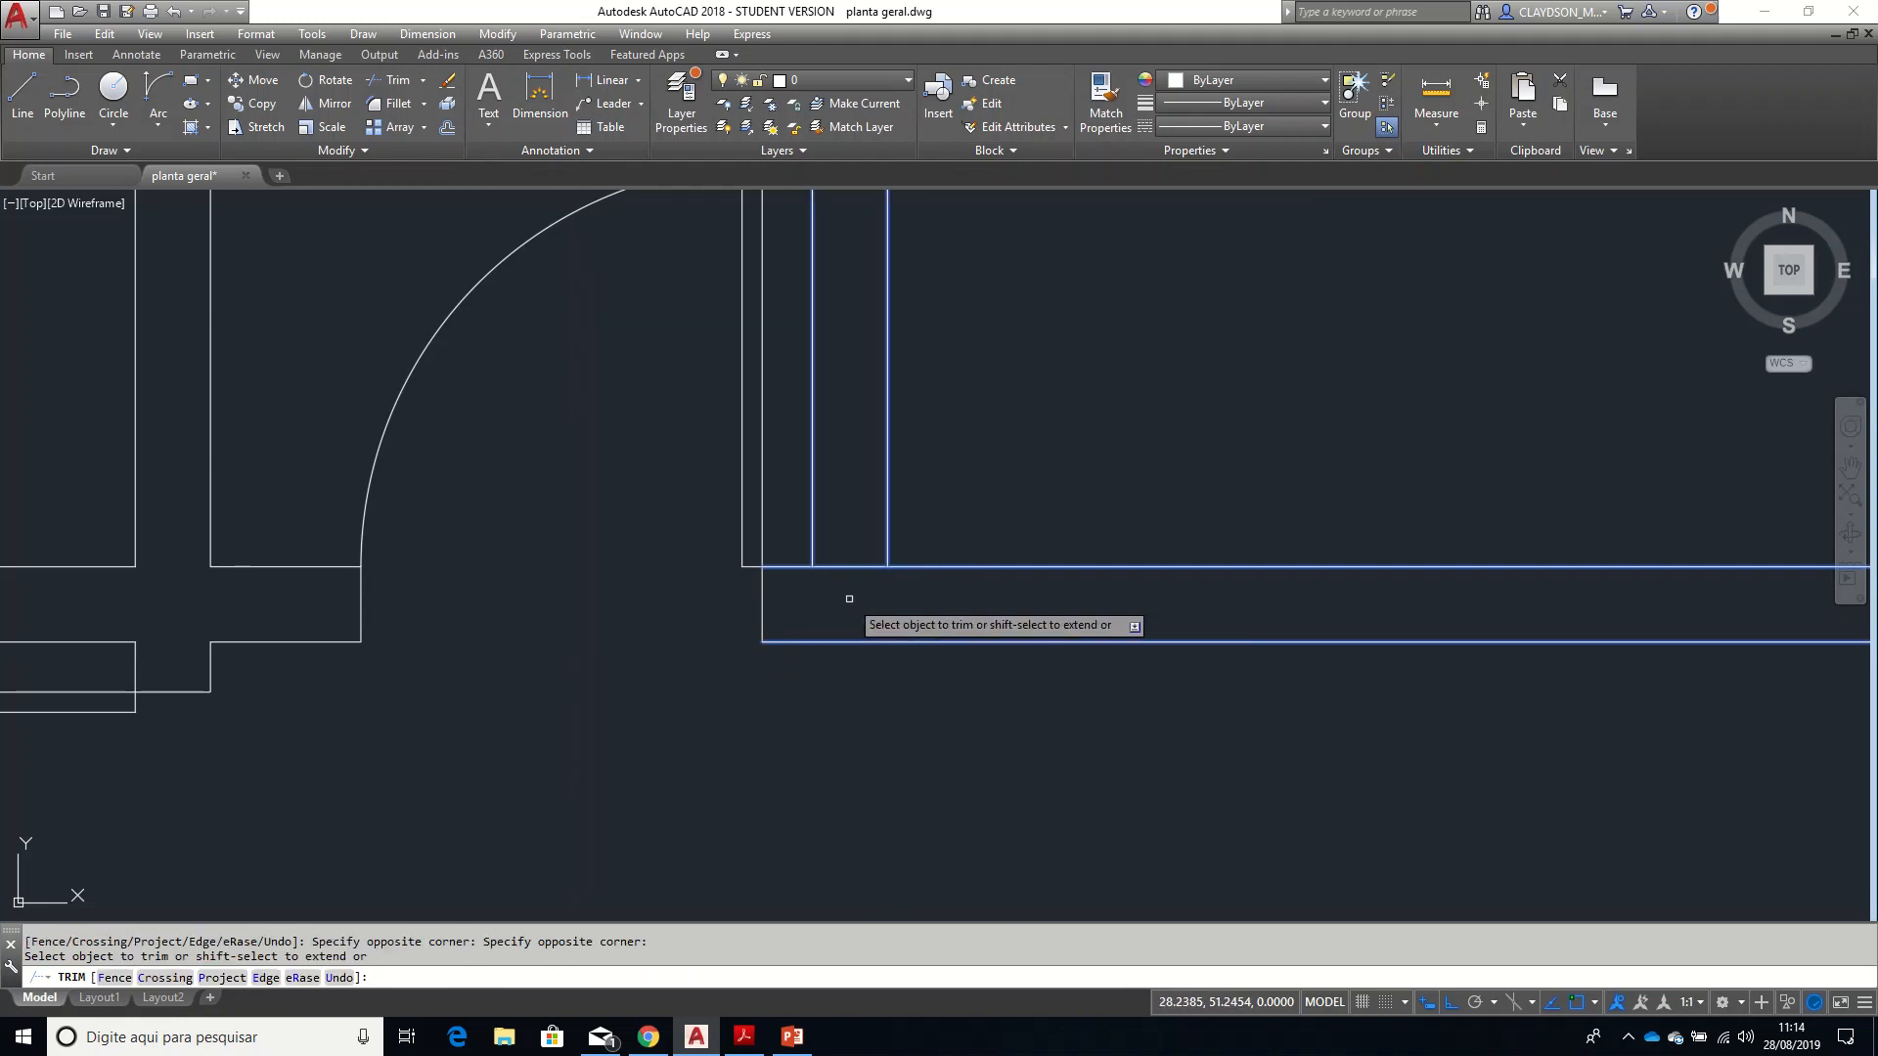
{"action": "left_click", "coordinate": [849, 599]}
{"action": "left_click", "coordinate": [836, 553]}
{"action": "scroll", "coordinate": [886, 631], "scroll_direction": "down", "scroll_amount": 3}
{"action": "key", "text": "Return"}
- Trim the horizontal stubs and crossing vertical segment where the lower right room's bottom wall meets the right outer wall
{"action": "scroll", "coordinate": [1200, 524], "scroll_direction": "up", "scroll_amount": 5}
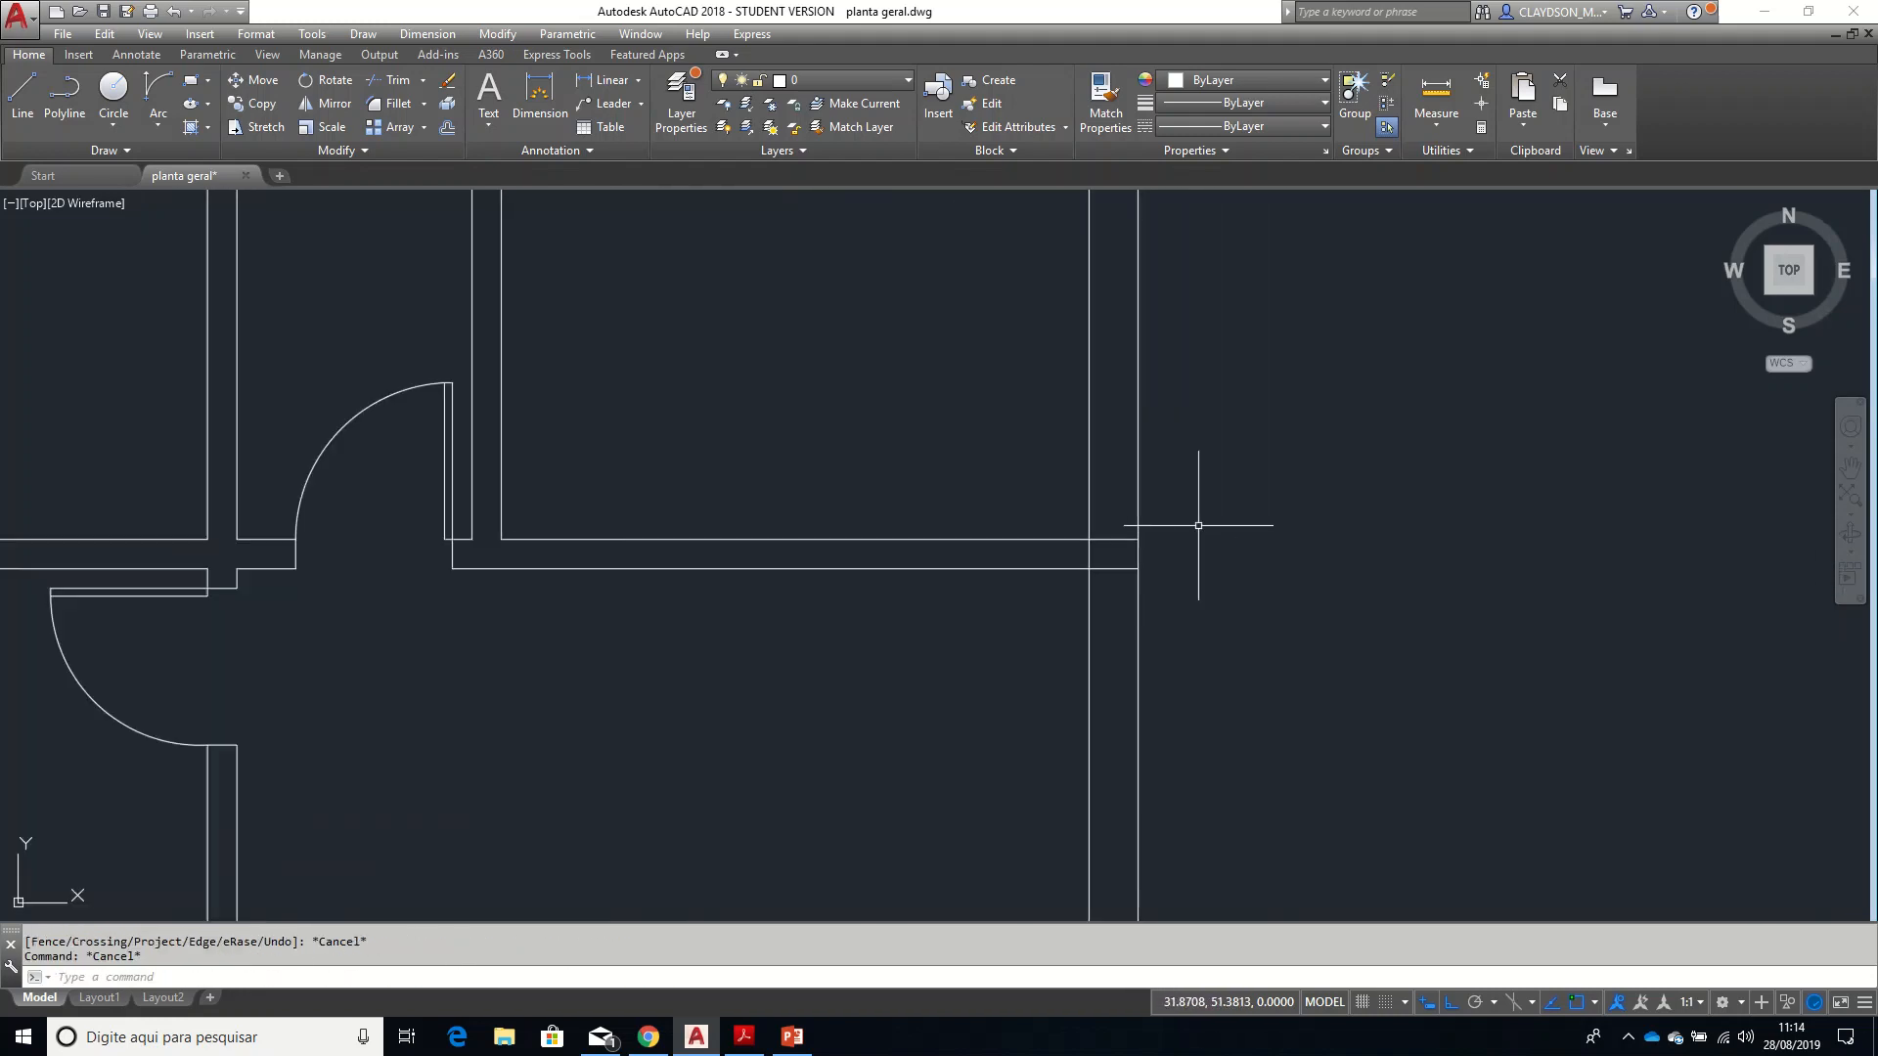
{"action": "key", "text": "Return"}
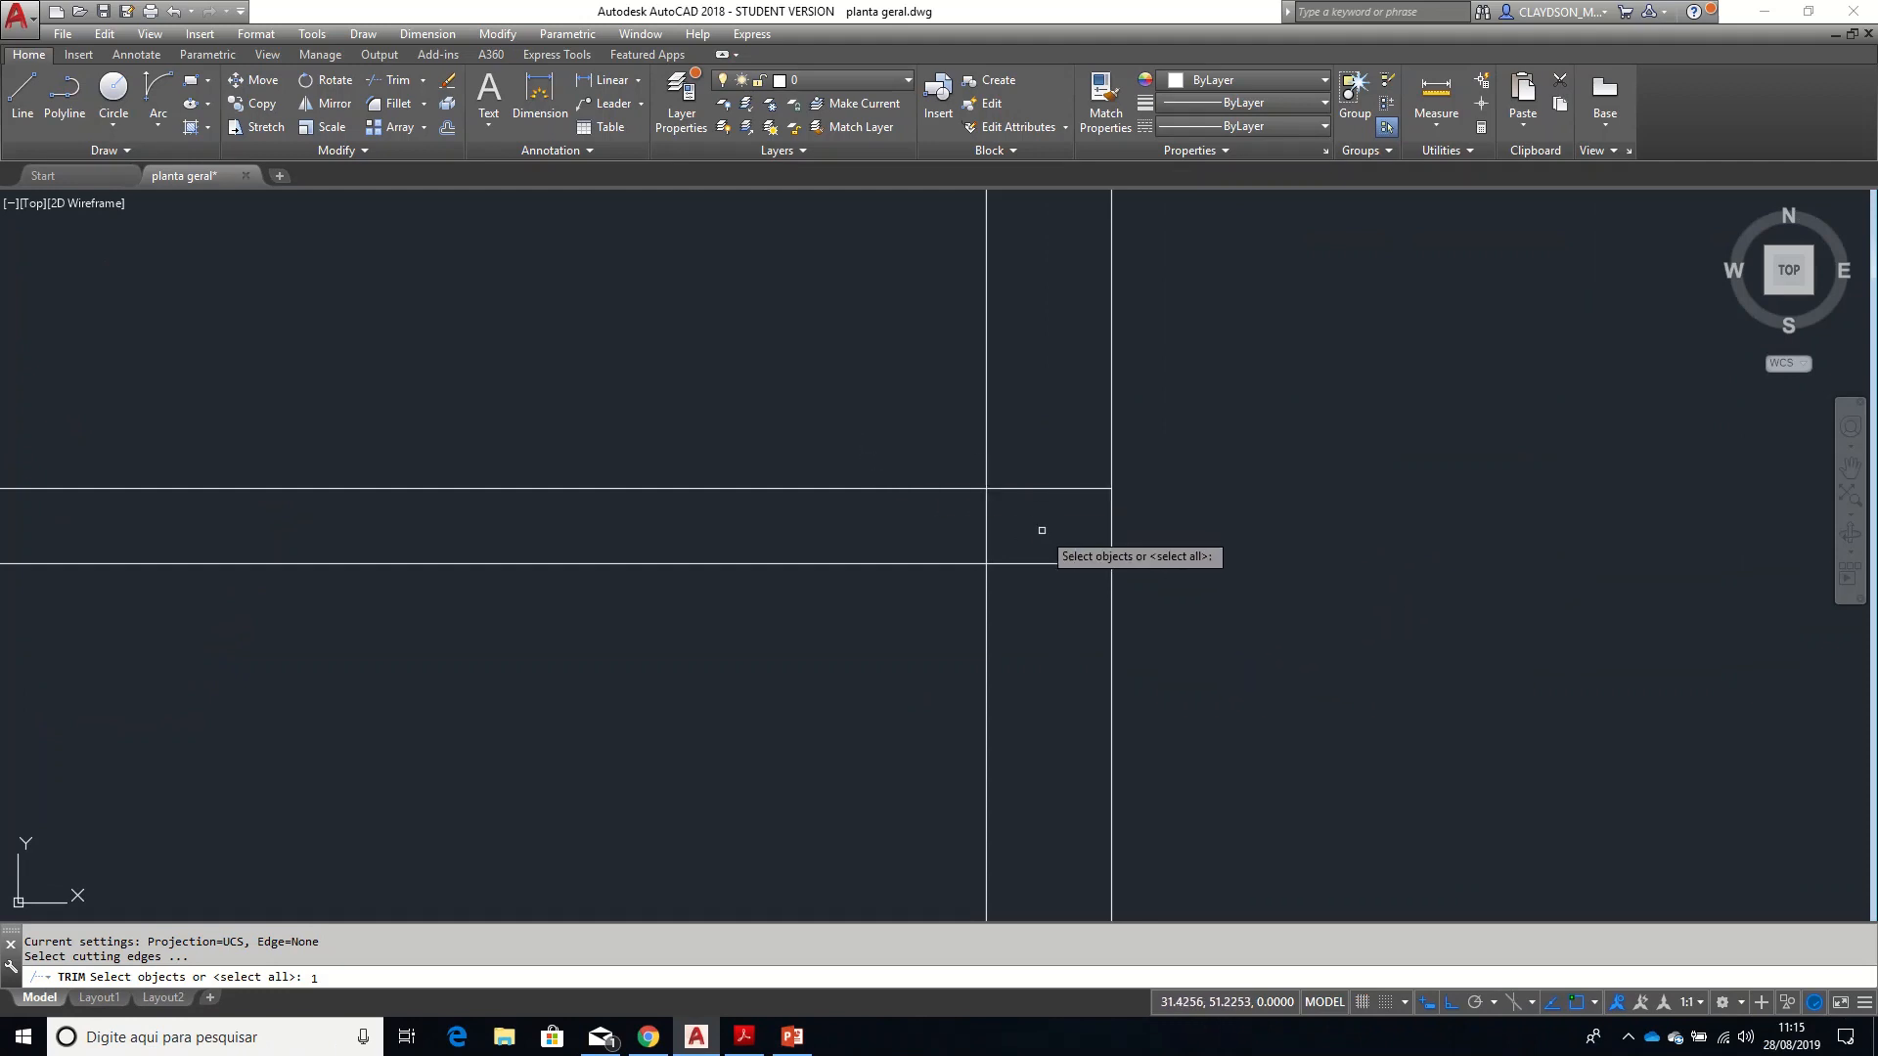
{"action": "key", "text": "Escape"}
{"action": "key", "text": "Return"}
{"action": "left_click", "coordinate": [1076, 675]}
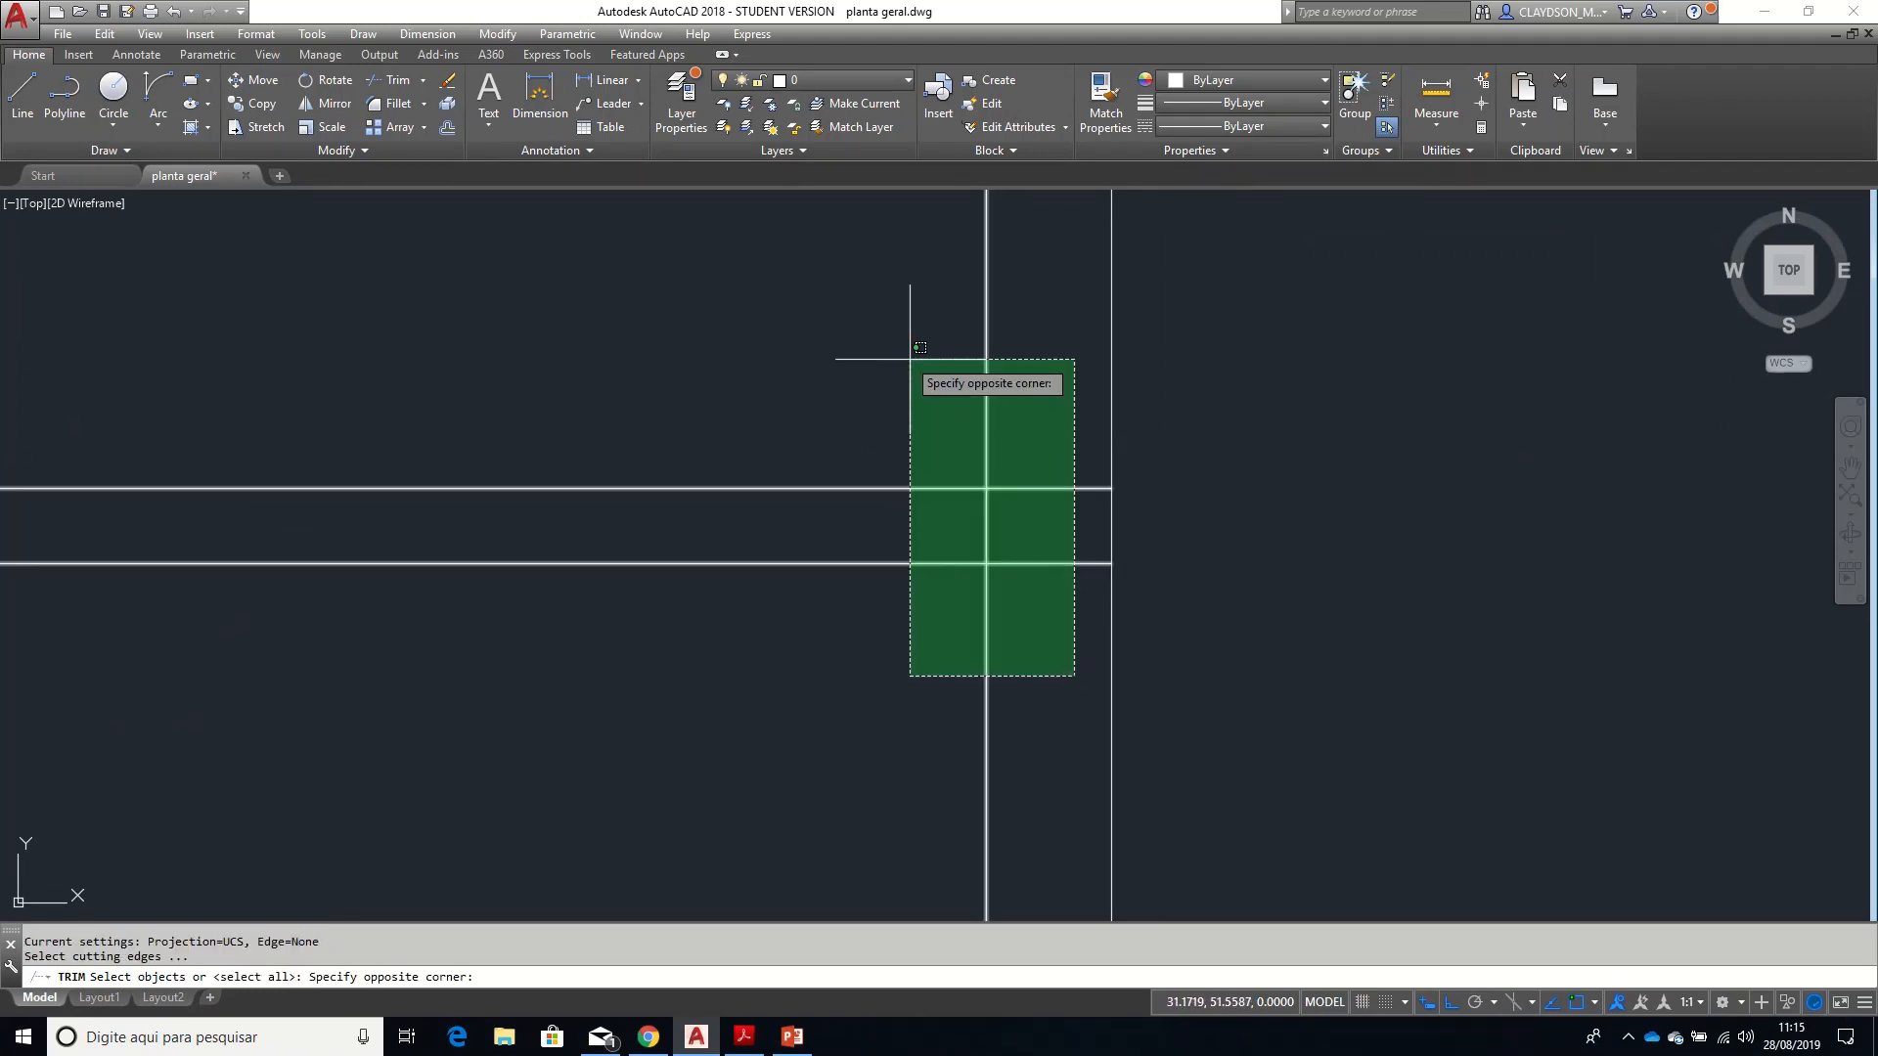
{"action": "left_click", "coordinate": [909, 358]}
{"action": "key", "text": "Return"}
{"action": "left_click", "coordinate": [1057, 620]}
{"action": "left_click", "coordinate": [1028, 429]}
{"action": "left_click", "coordinate": [1019, 542]}
{"action": "left_click", "coordinate": [966, 517]}
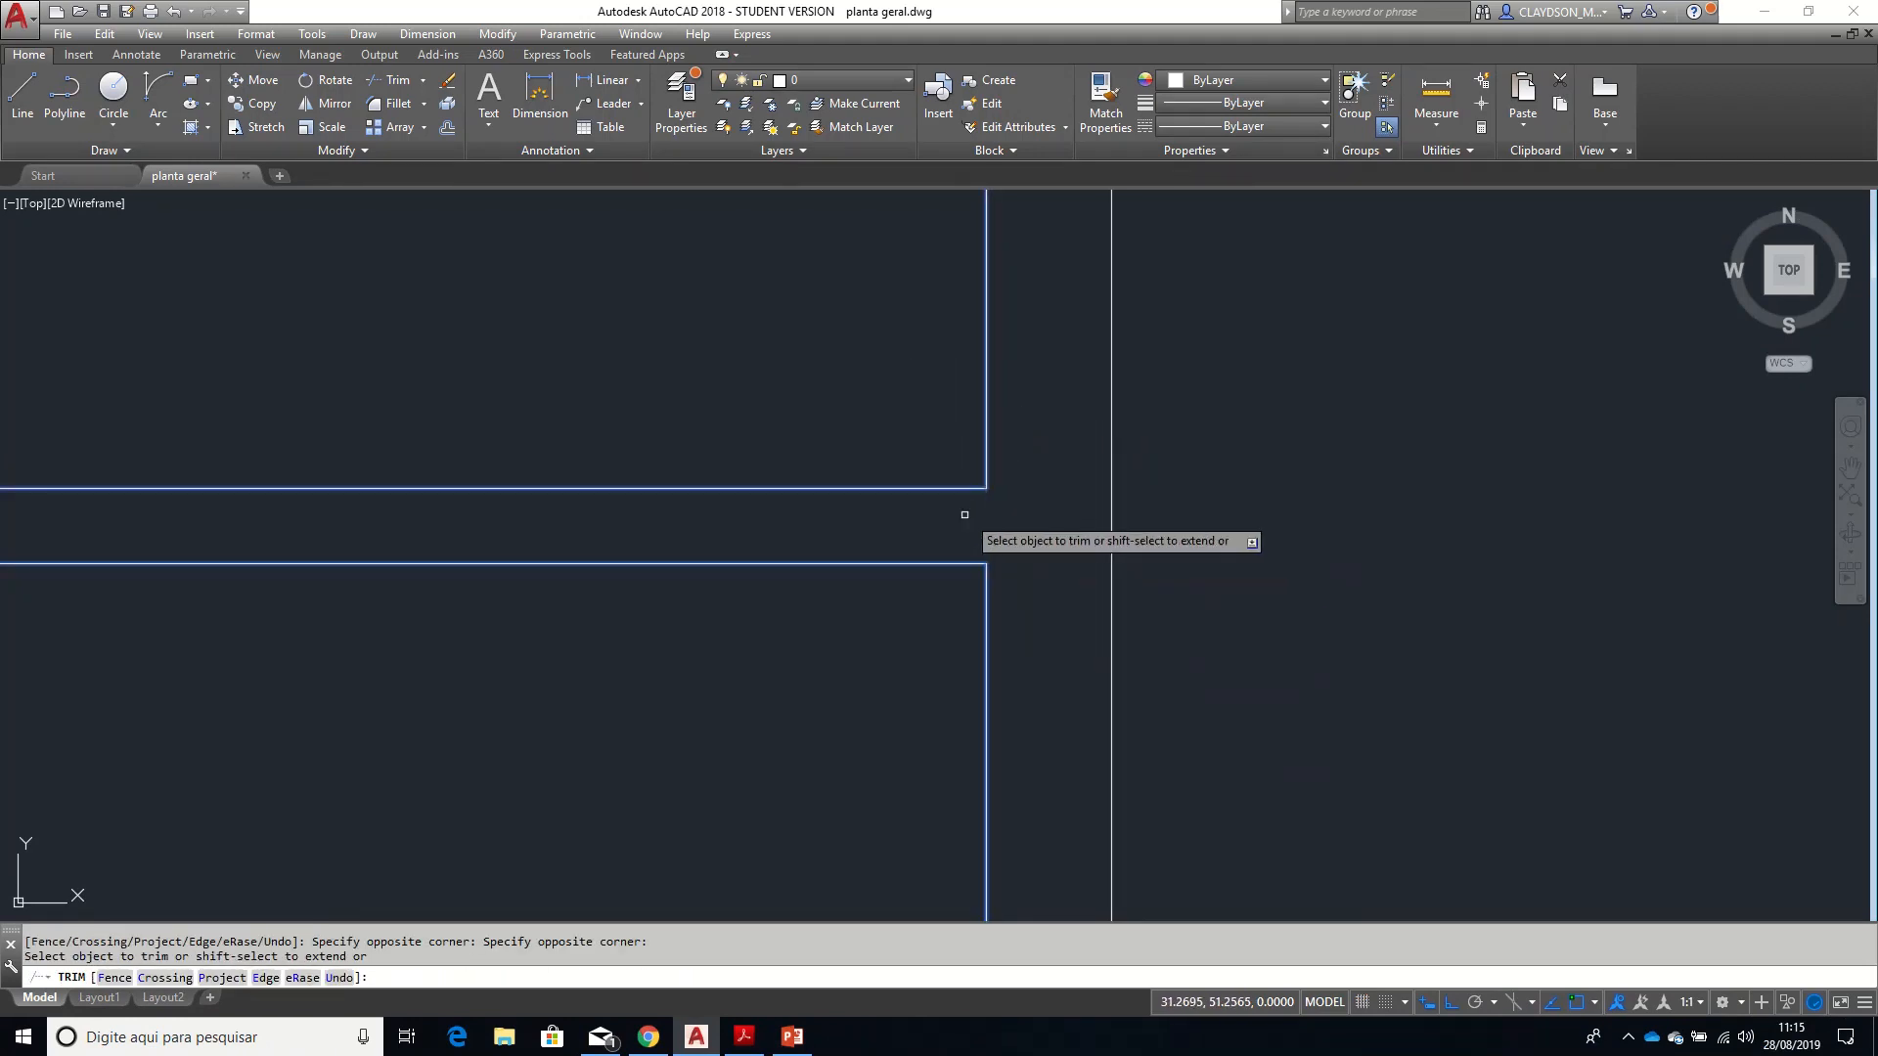
{"action": "key", "text": "Return"}
- Trim the overlapping inner lines at the lower right corner of the left-hand room below the cross wall
{"action": "scroll", "coordinate": [1056, 481], "scroll_direction": "down", "scroll_amount": 6}
{"action": "middle_click_drag", "start_coordinate": [853, 658], "coordinate": [1135, 526]}
{"action": "scroll", "coordinate": [1073, 524], "scroll_direction": "up", "scroll_amount": 6}
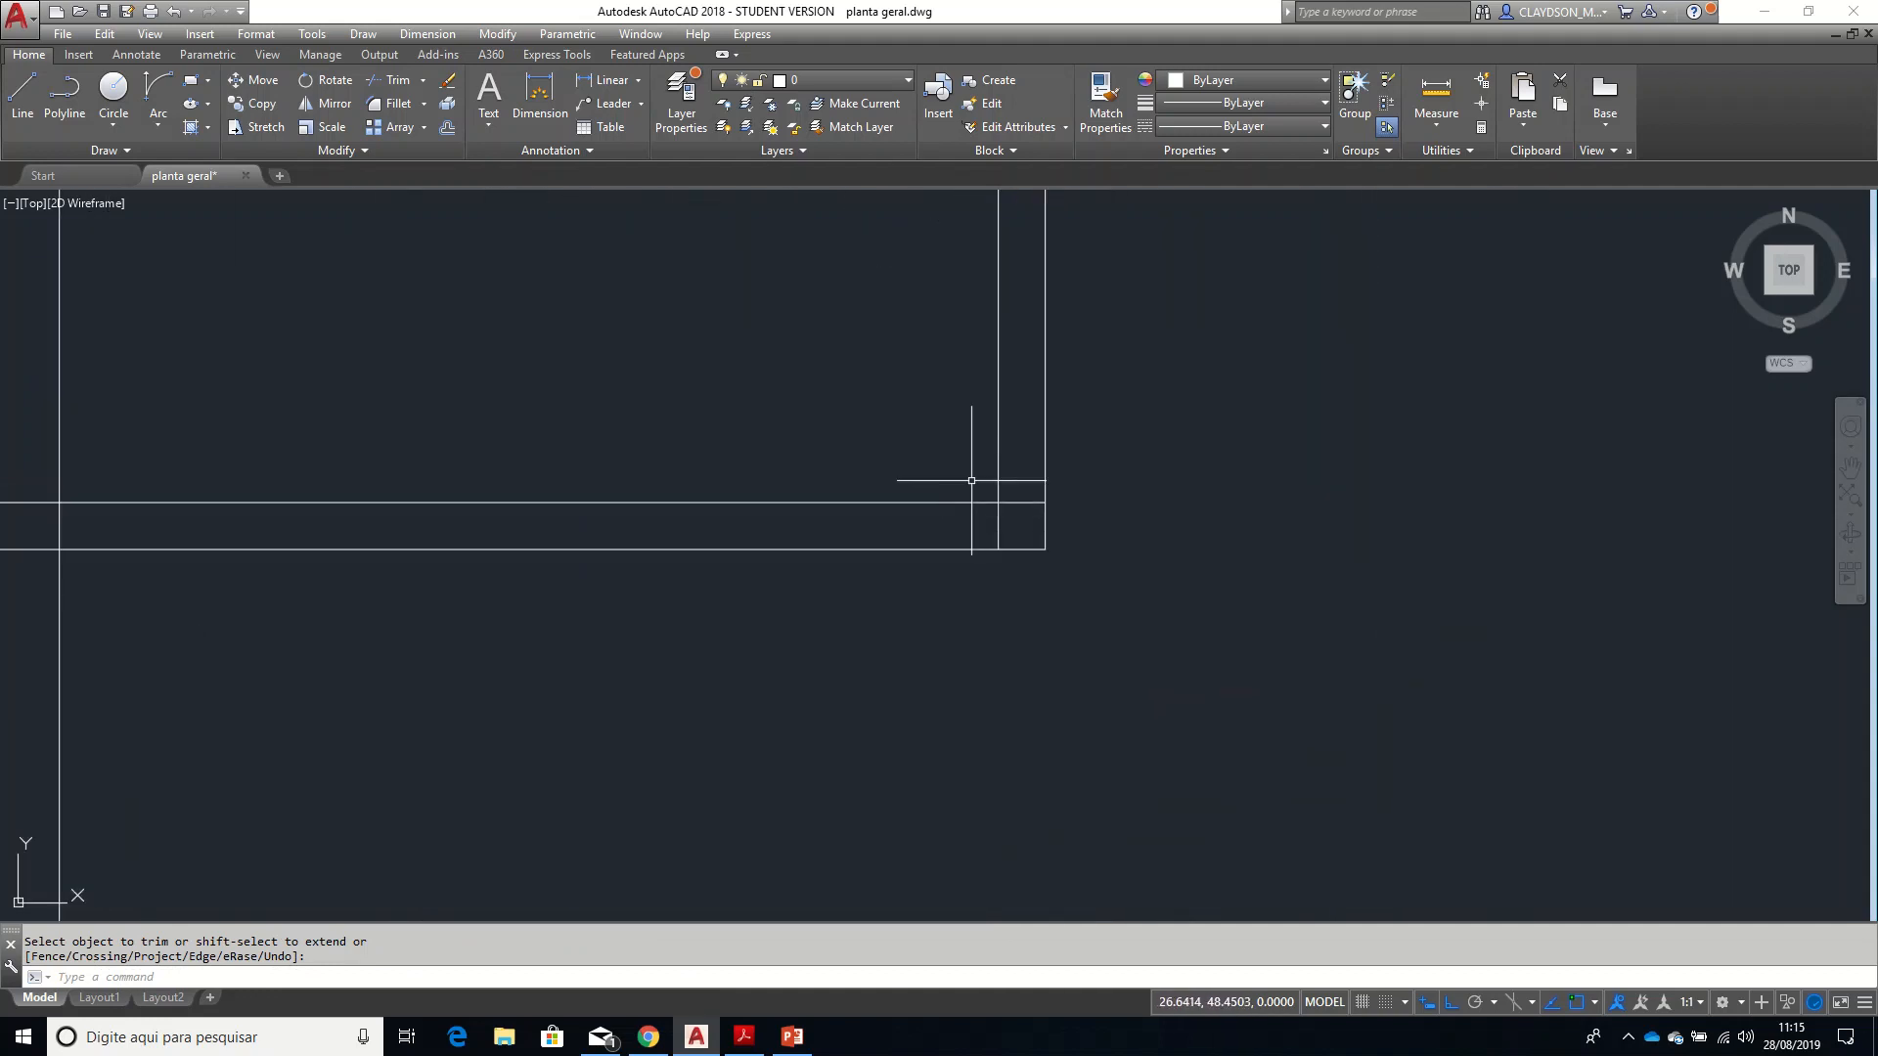
{"action": "key", "text": "Return"}
{"action": "left_click", "coordinate": [1187, 611]}
{"action": "left_click", "coordinate": [1000, 521]}
{"action": "key", "text": "Return"}
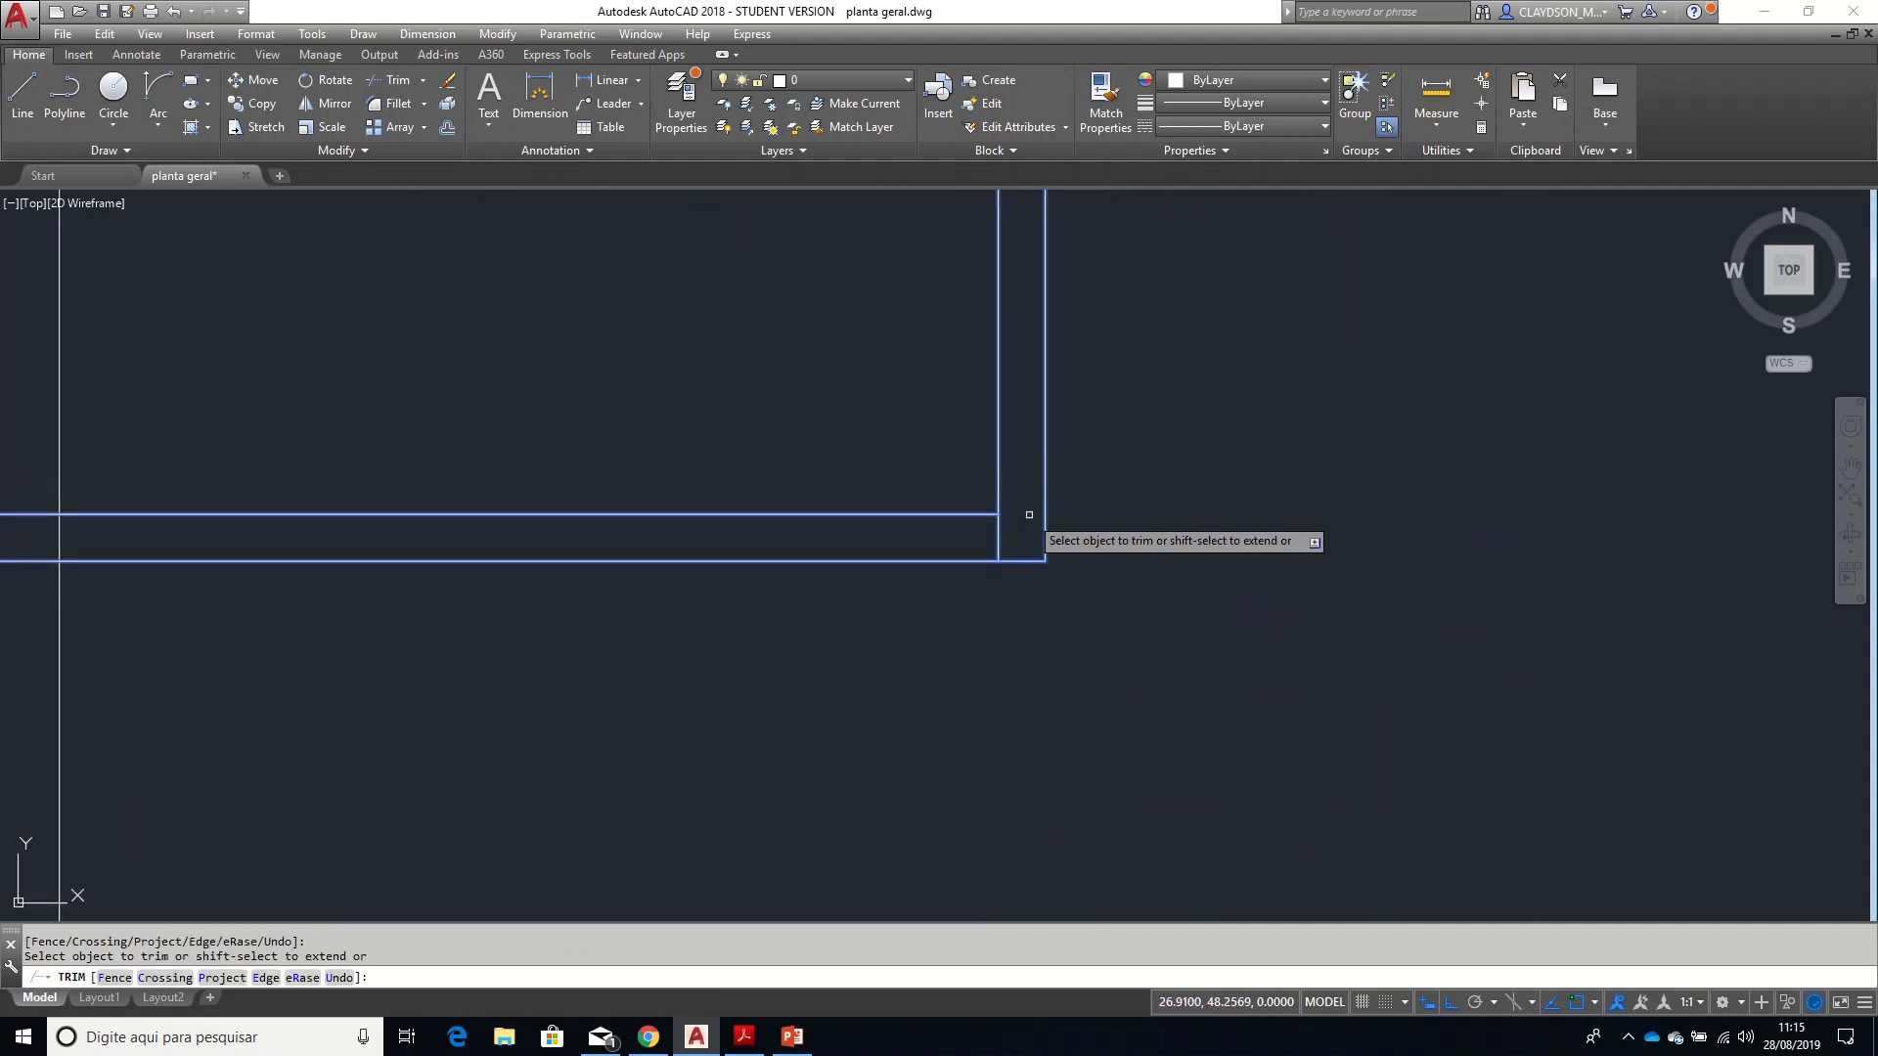
- Trim the horizontal stubs and vertical segment where that left-hand room's bottom wall meets the left outer wall
{"action": "middle_click_drag", "start_coordinate": [616, 559], "coordinate": [1399, 517]}
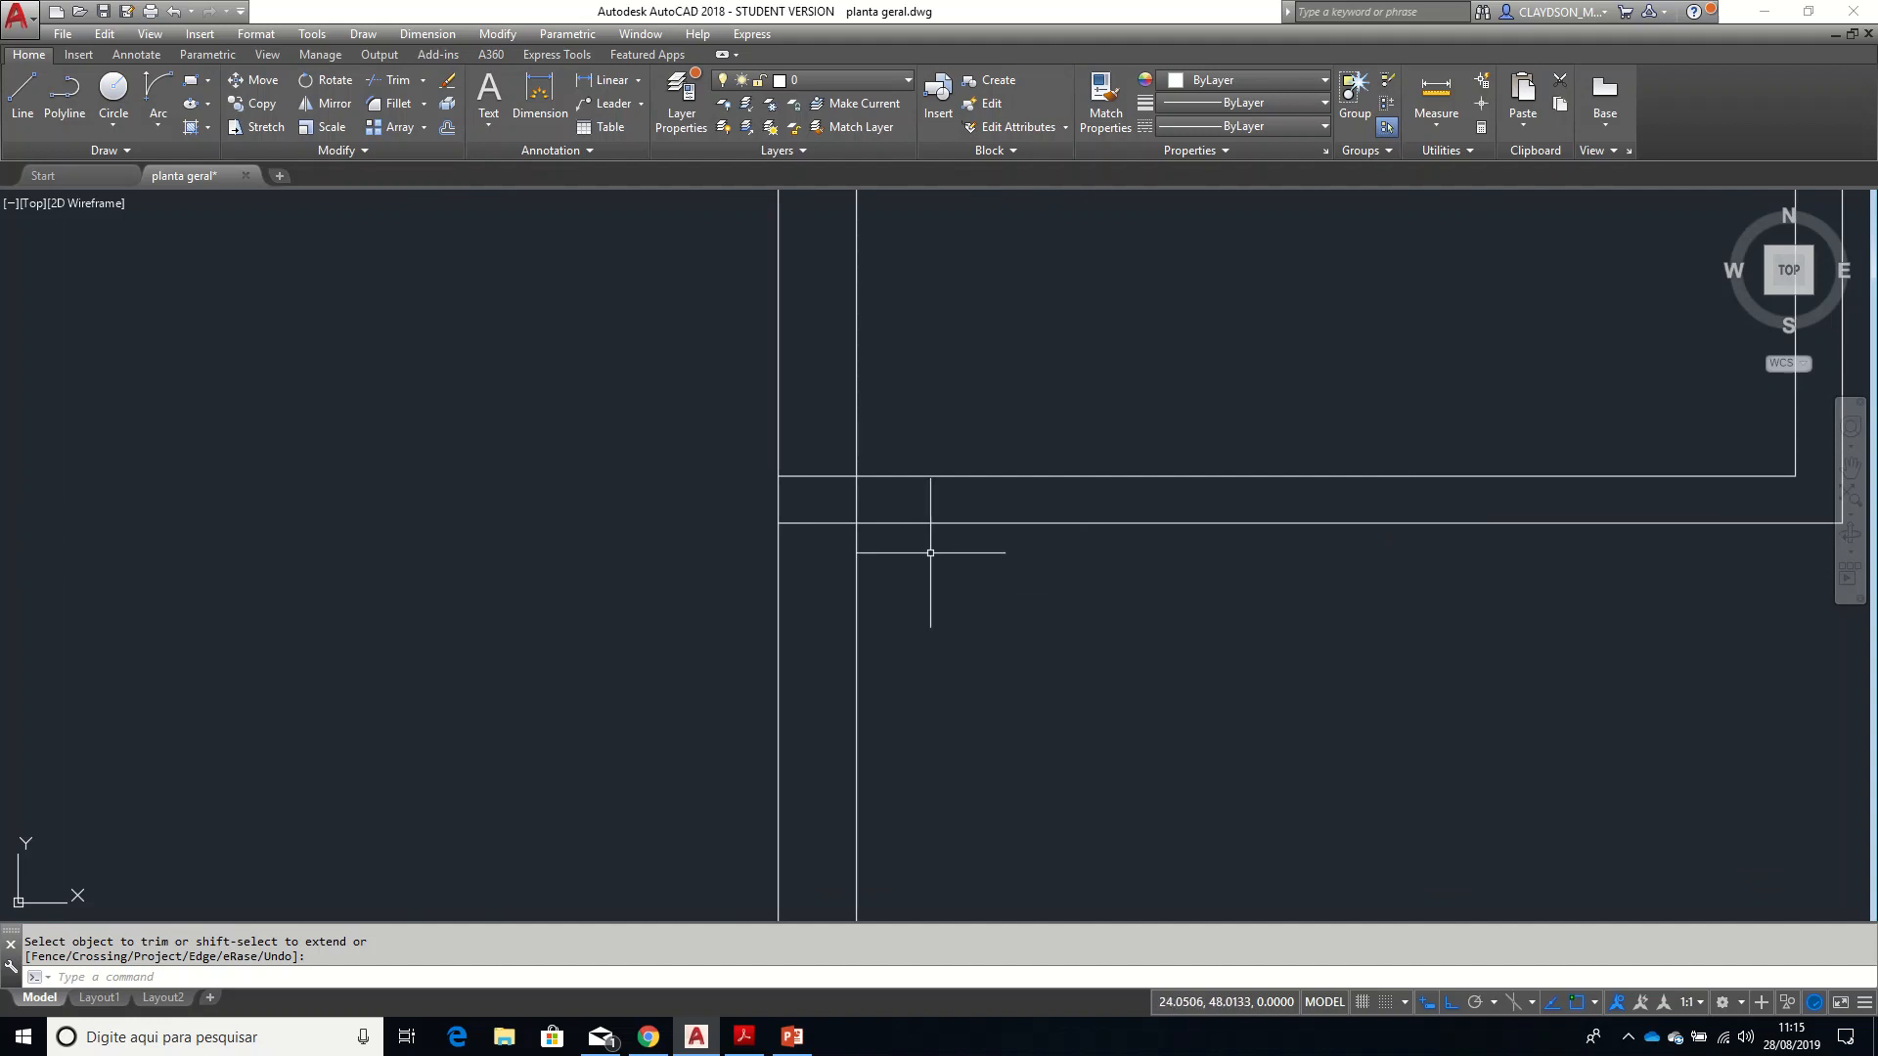
{"action": "key", "text": "Return"}
{"action": "left_click", "coordinate": [1006, 590]}
{"action": "left_click", "coordinate": [755, 442]}
{"action": "key", "text": "Return"}
{"action": "left_click", "coordinate": [828, 448]}
{"action": "left_click", "coordinate": [799, 584]}
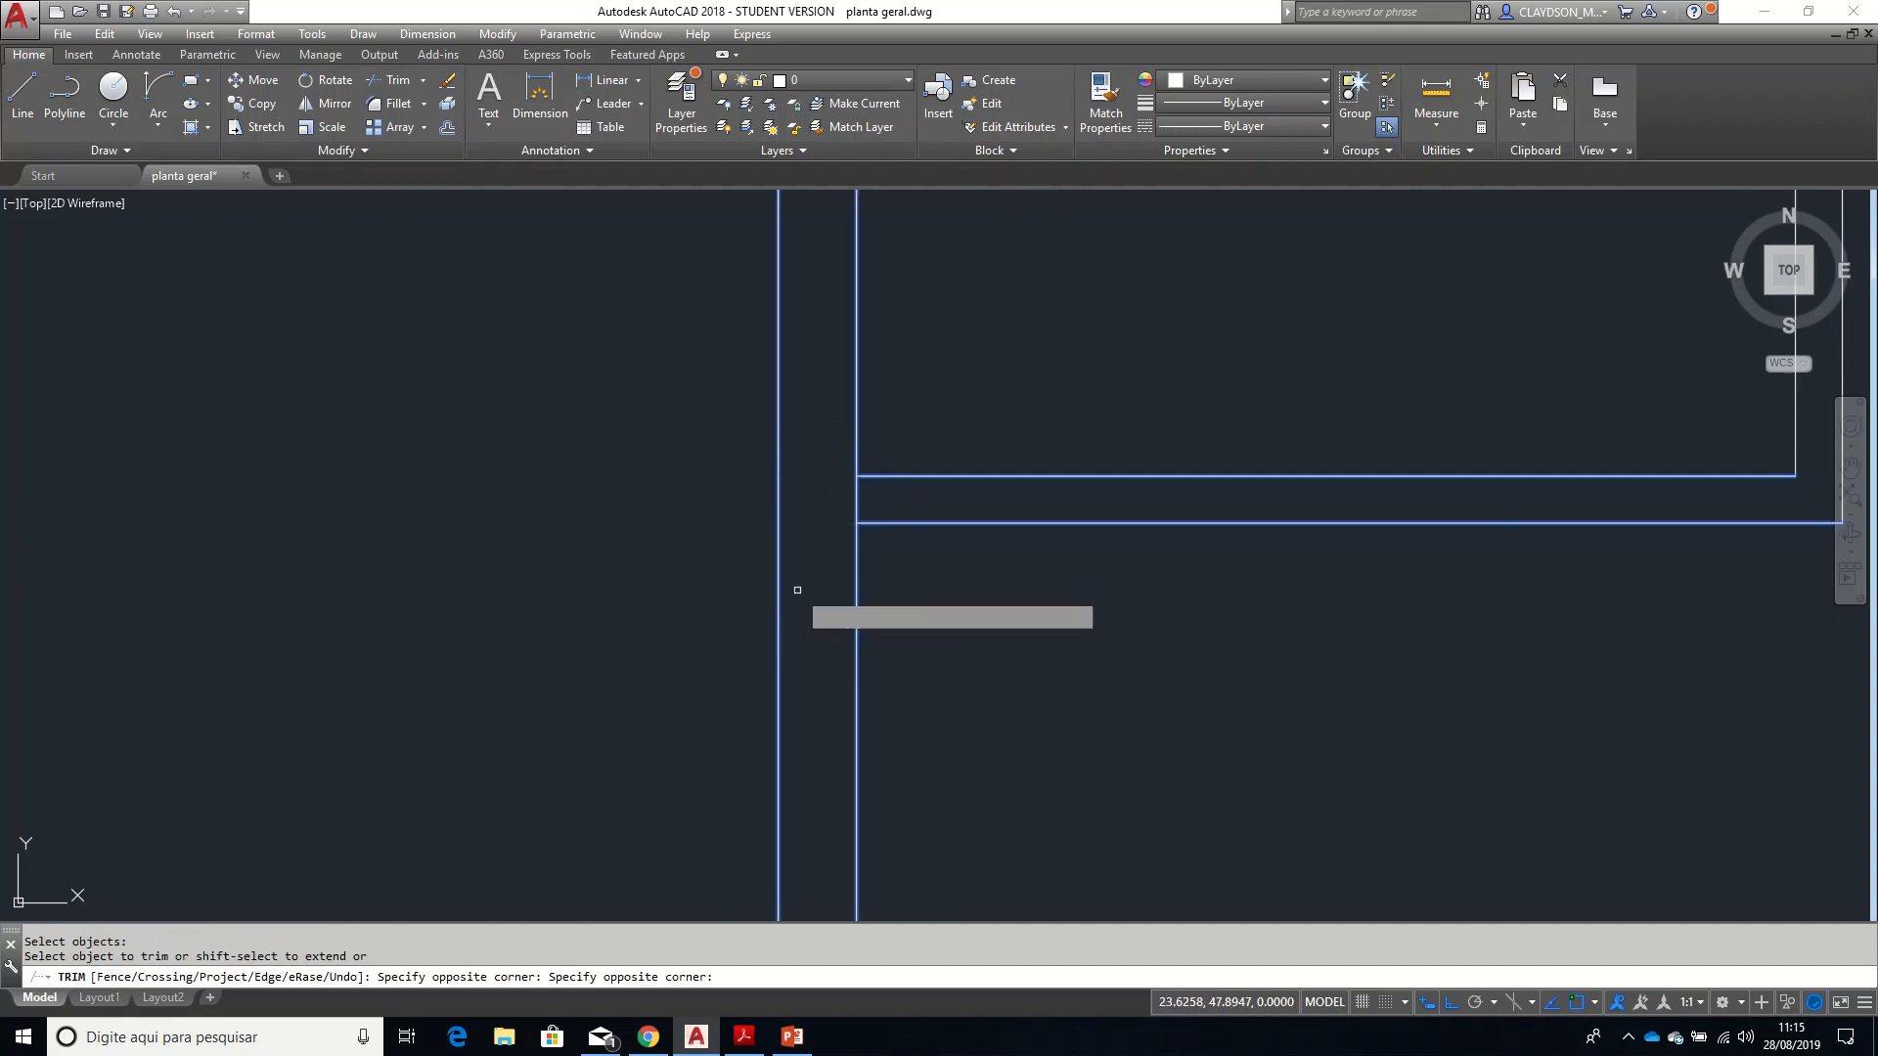
{"action": "key", "text": "Return"}
- Trim the overlapping inner lines at the upper left corner of the recessed area beside the entrance door
{"action": "scroll", "coordinate": [1099, 748], "scroll_direction": "down", "scroll_amount": 5}
{"action": "scroll", "coordinate": [1115, 575], "scroll_direction": "up", "scroll_amount": 2}
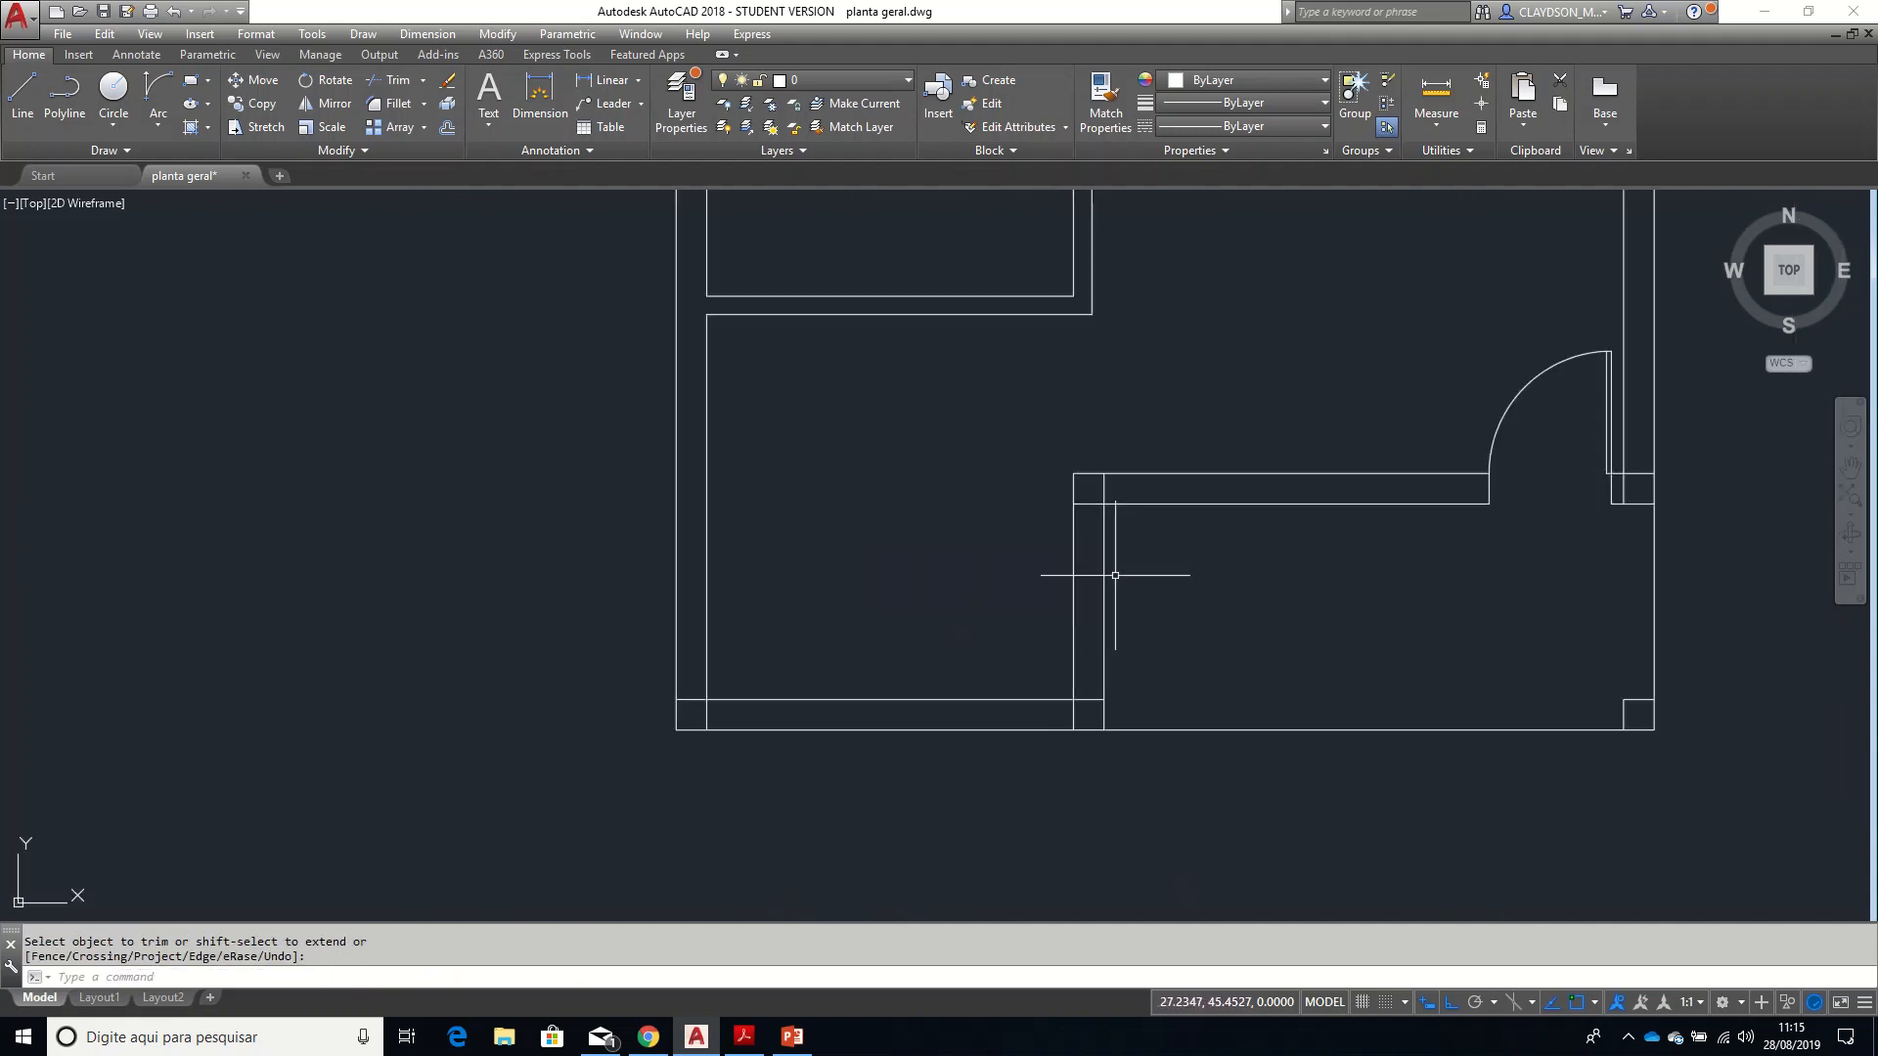
{"action": "scroll", "coordinate": [1103, 506], "scroll_direction": "up", "scroll_amount": 2}
{"action": "key", "text": "Return"}
{"action": "left_click", "coordinate": [1197, 554]}
{"action": "left_click", "coordinate": [1096, 479]}
{"action": "key", "text": "Return"}
{"action": "left_click", "coordinate": [1159, 456]}
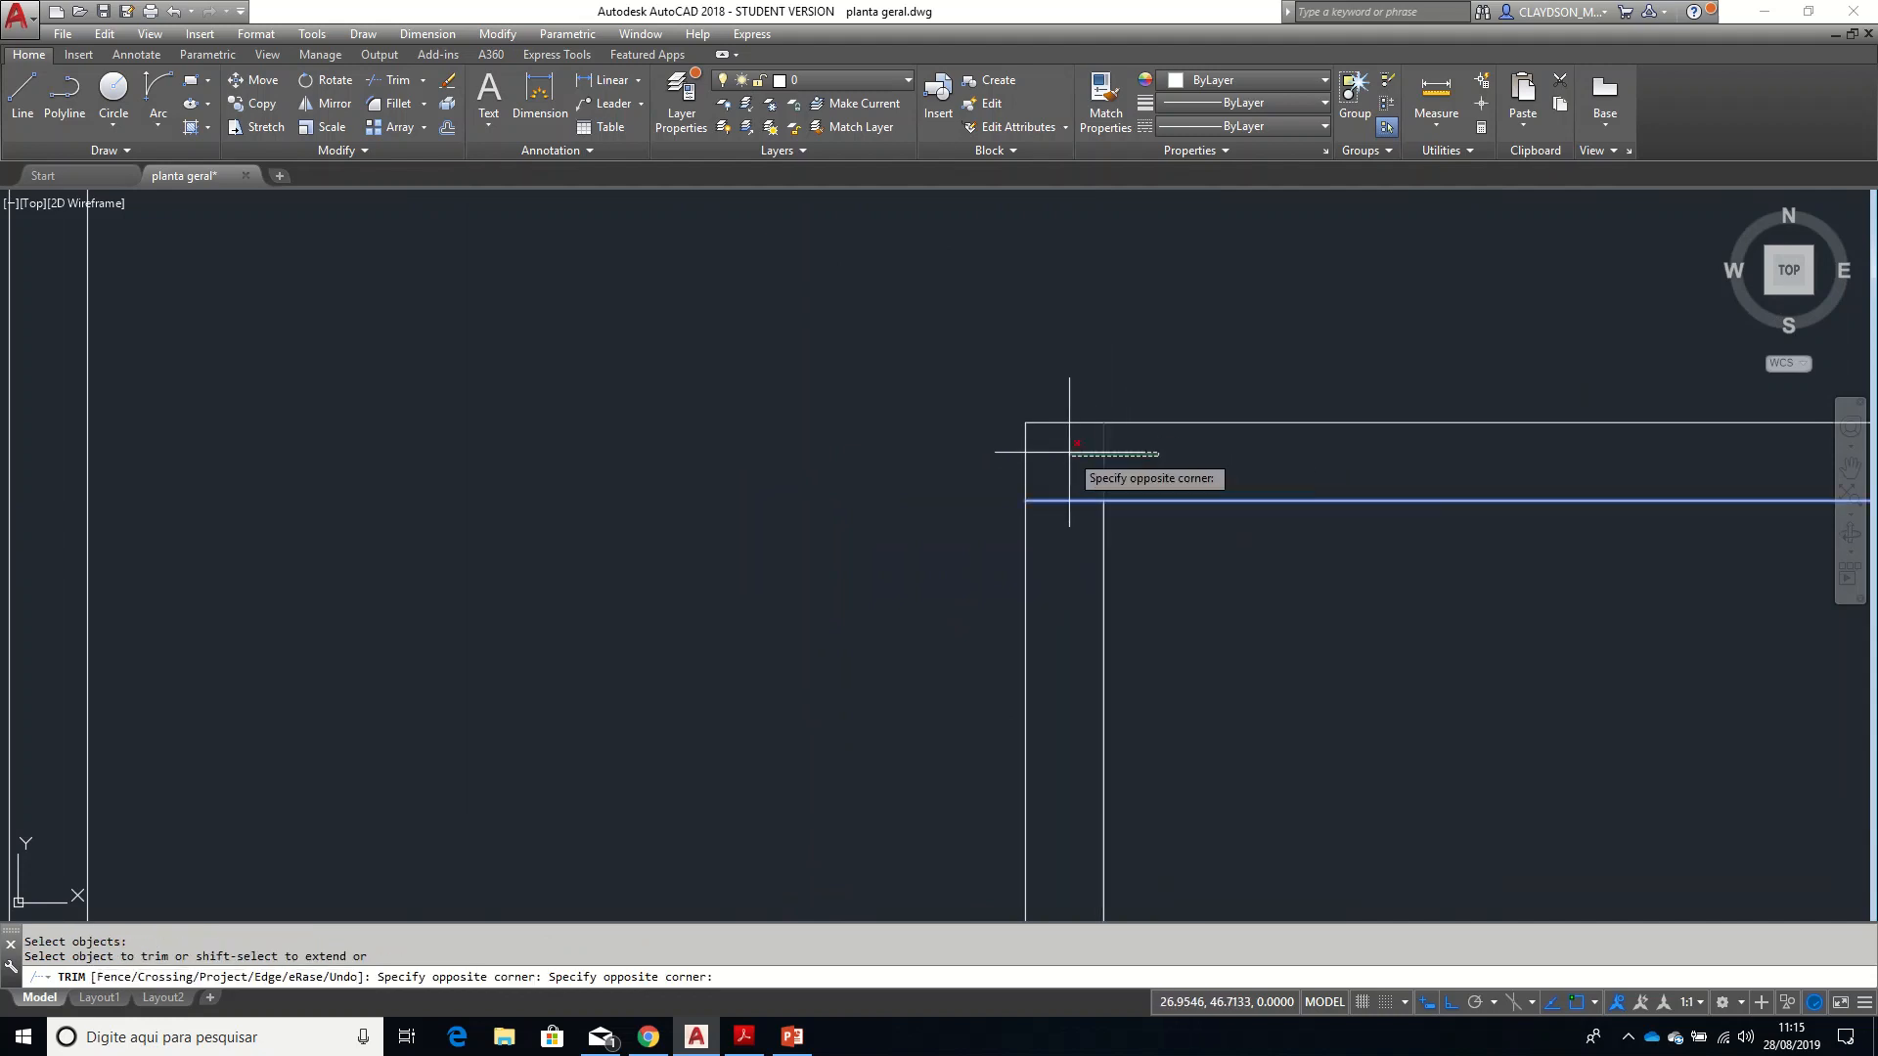
{"action": "left_click", "coordinate": [1076, 445]}
- Trim the overlapping inner lines at the lower right corner of the plan's bottom left room
{"action": "scroll", "coordinate": [1062, 512], "scroll_direction": "down", "scroll_amount": 3}
{"action": "scroll", "coordinate": [1105, 719], "scroll_direction": "up", "scroll_amount": 3}
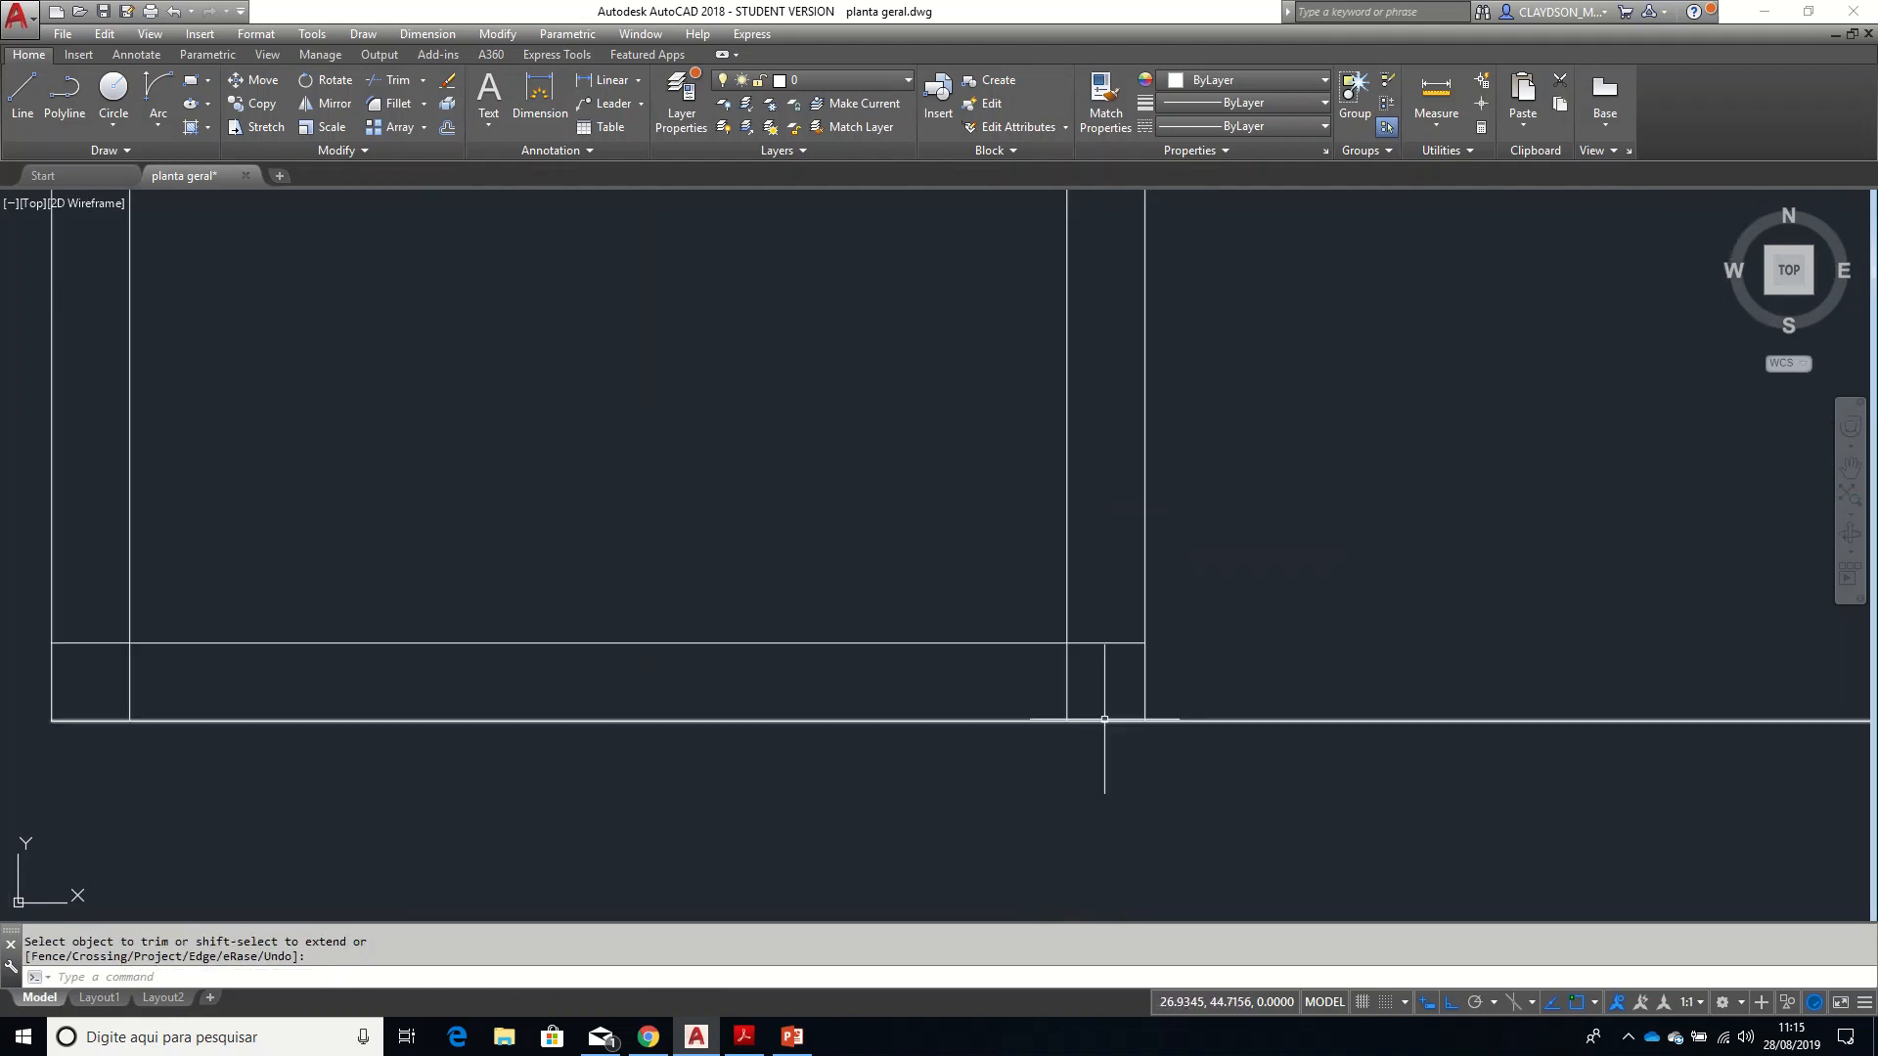
{"action": "key", "text": "Return"}
{"action": "key", "text": "Return"}
{"action": "left_click", "coordinate": [1110, 697]}
{"action": "left_click", "coordinate": [1036, 613]}
{"action": "key", "text": "Return"}
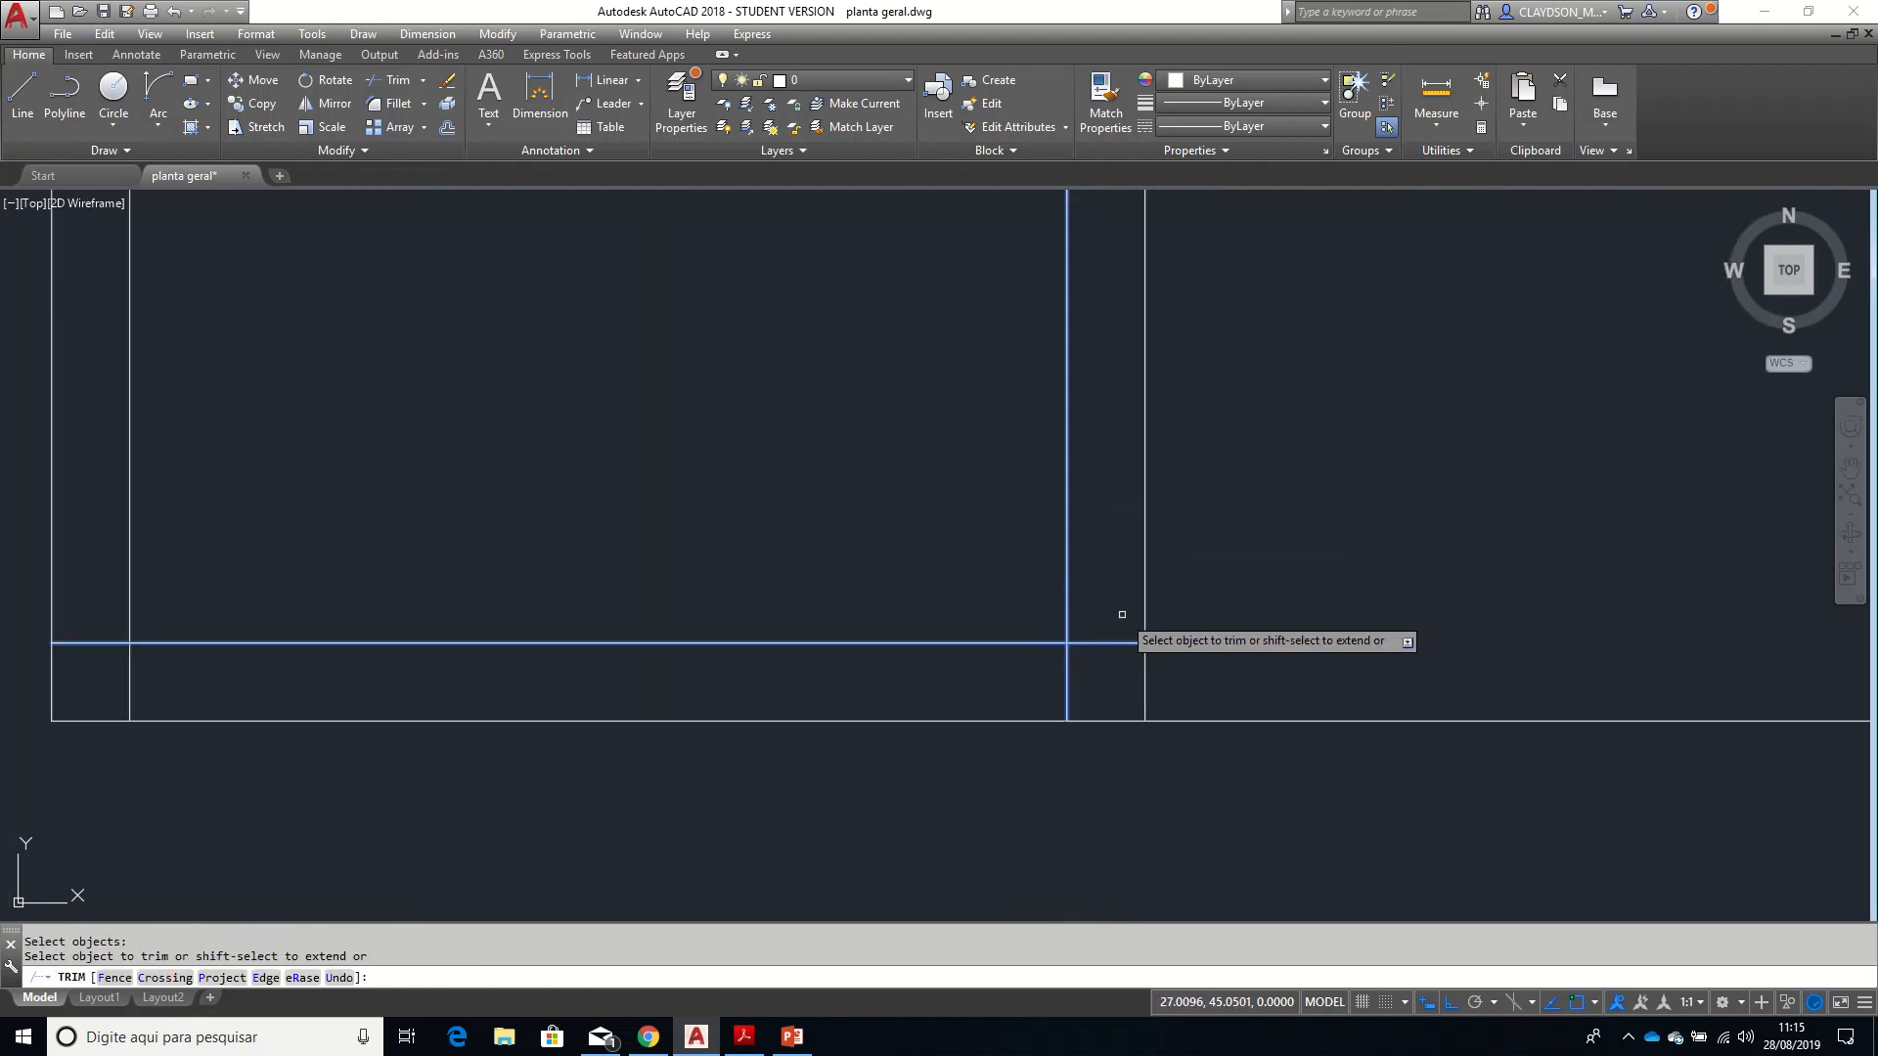
{"action": "left_click", "coordinate": [1121, 616]}
{"action": "left_click", "coordinate": [1106, 665]}
{"action": "left_click", "coordinate": [1106, 665]}
{"action": "left_click", "coordinate": [1037, 688]}
- Trim the overlapping inner lines at the outer walls' lower left corner
{"action": "middle_click_drag", "start_coordinate": [587, 679], "coordinate": [1248, 635]}
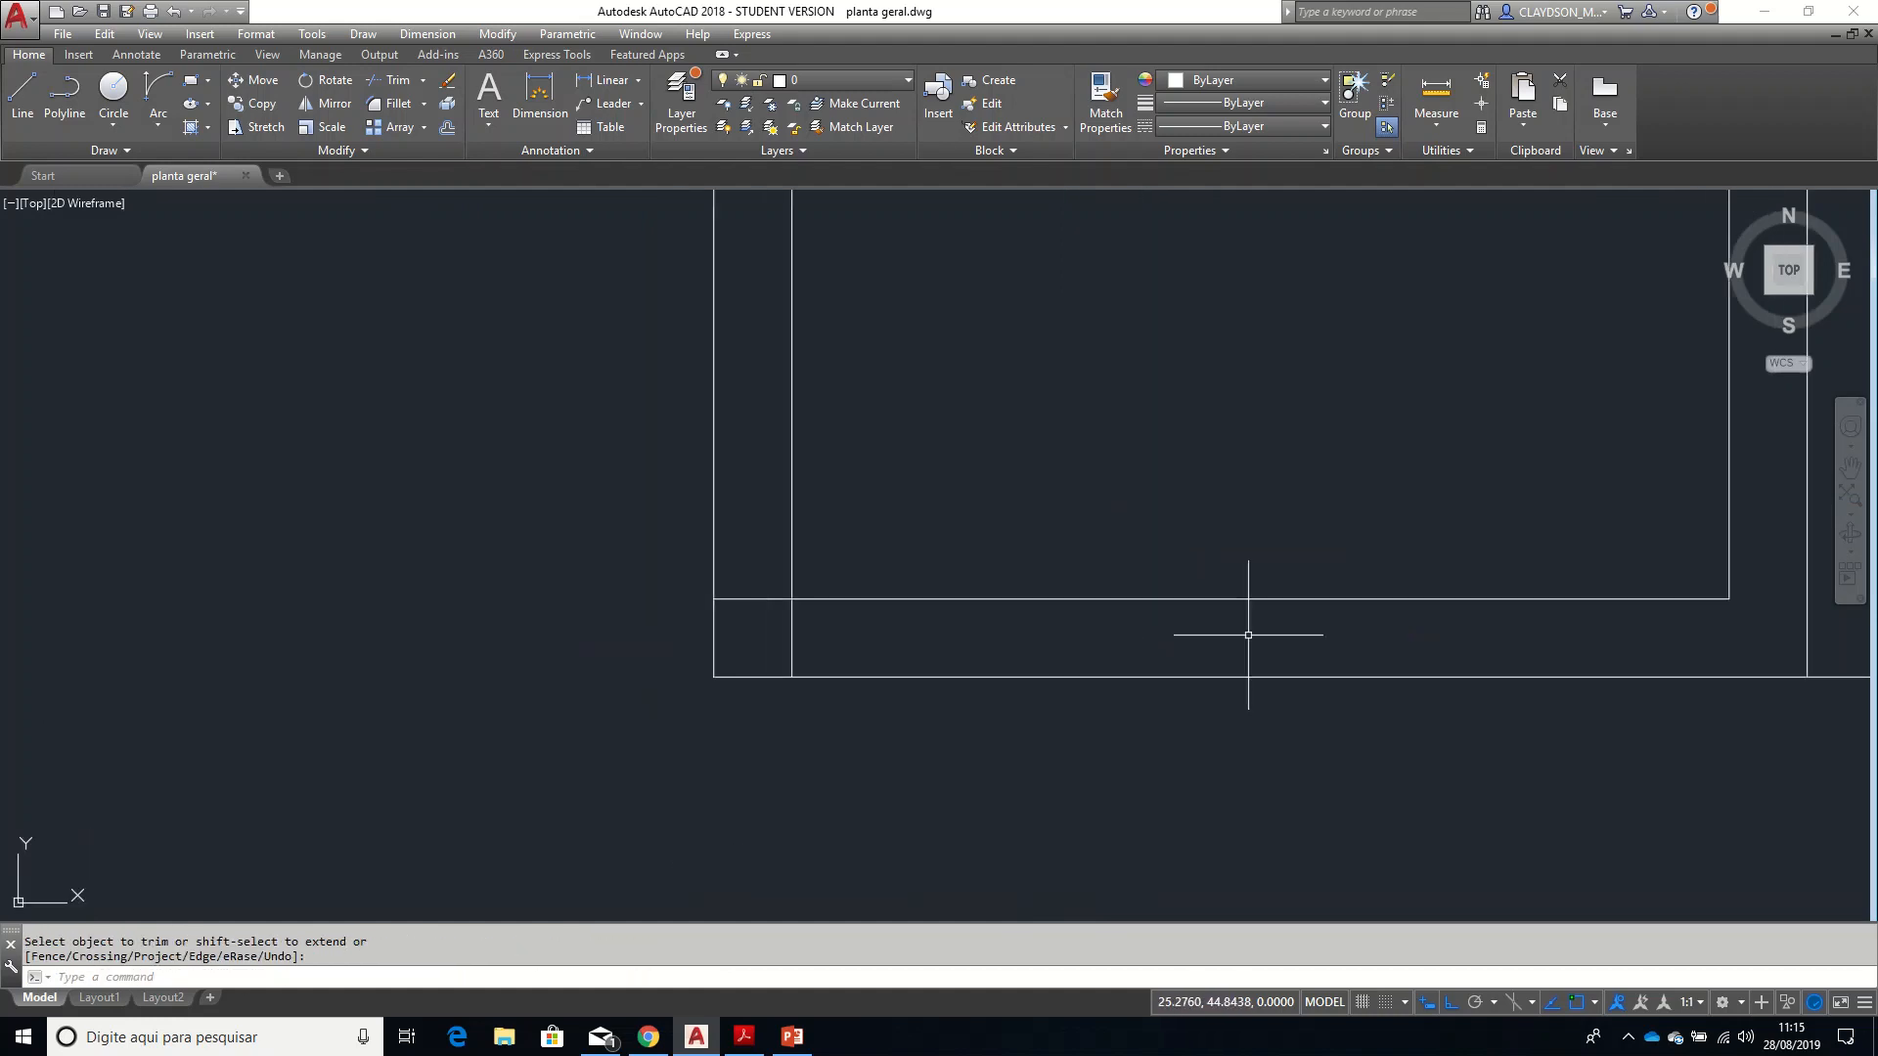
{"action": "key", "text": "Return"}
{"action": "left_click", "coordinate": [850, 538]}
{"action": "left_click", "coordinate": [767, 664]}
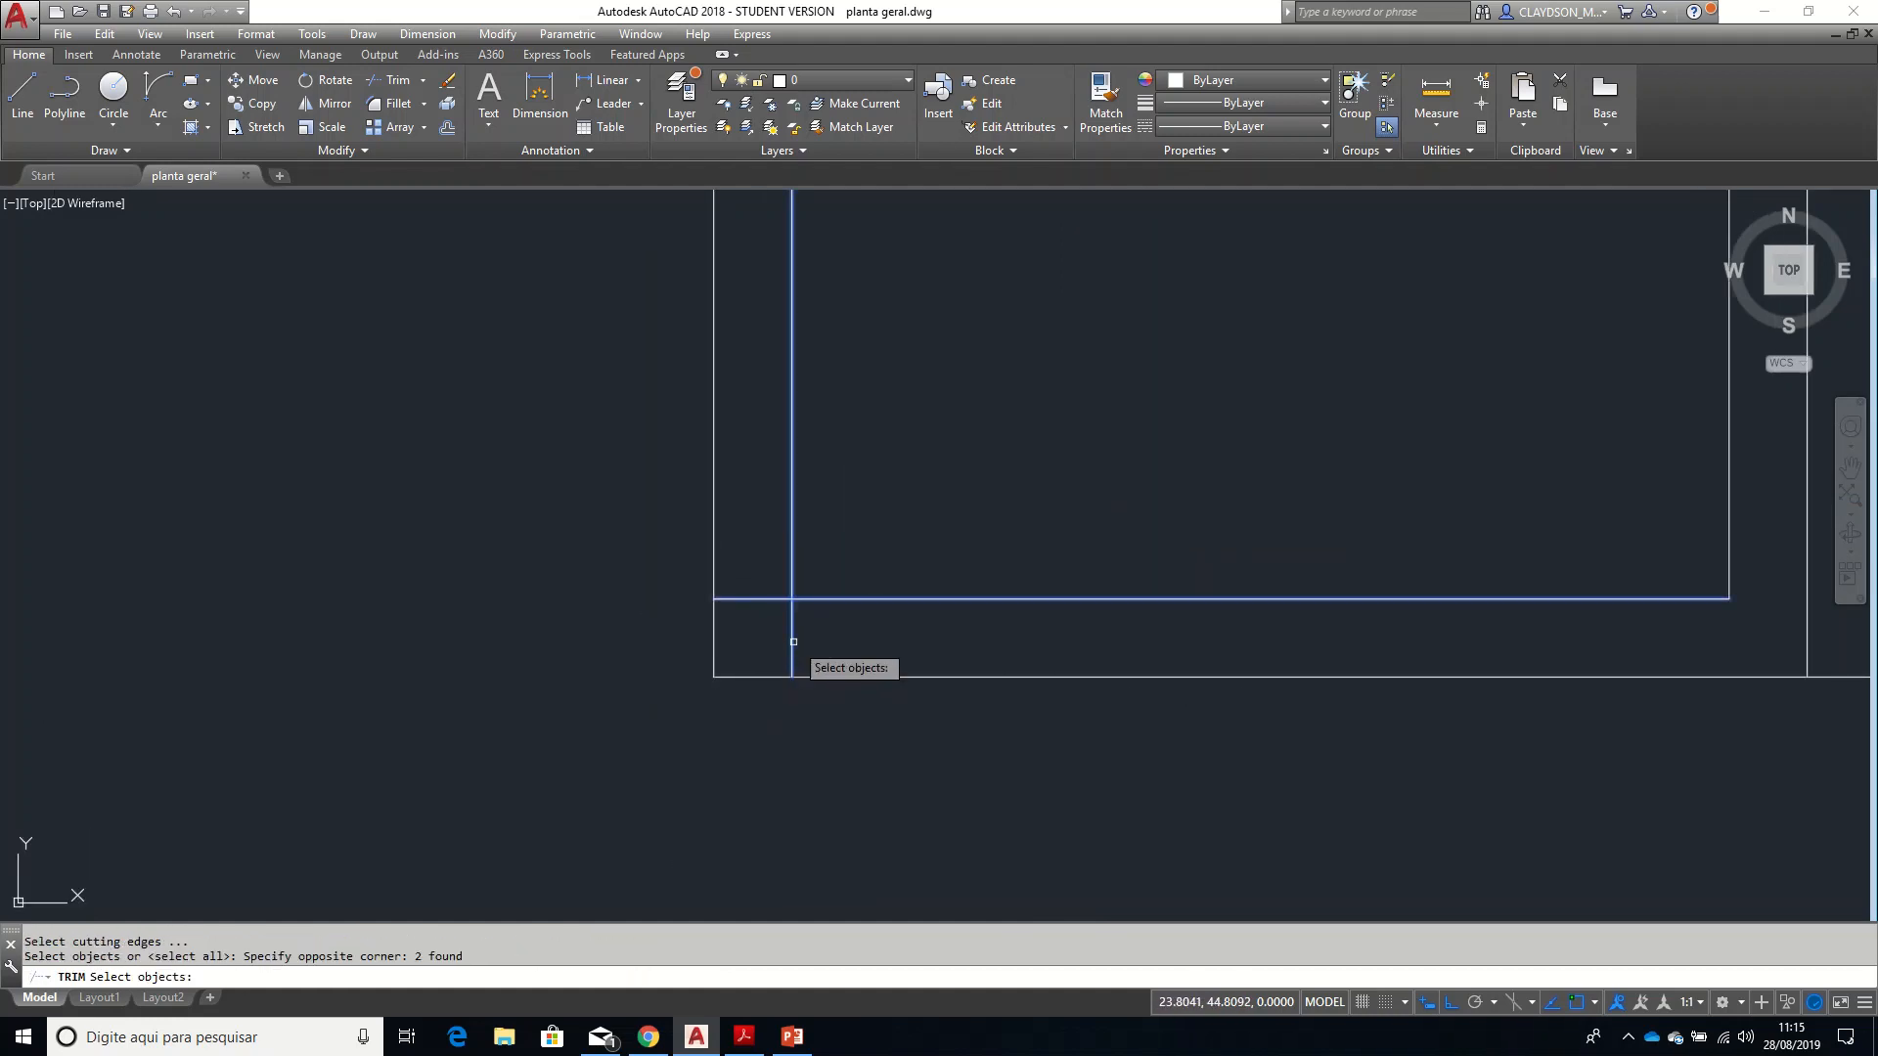
{"action": "key", "text": "Return"}
{"action": "left_click", "coordinate": [810, 638]}
{"action": "left_click", "coordinate": [762, 616]}
{"action": "key", "text": "Return"}
- Trim the horizontal and vertical stubs where the entrance door's wall meets the right outer wall
{"action": "scroll", "coordinate": [1174, 655], "scroll_direction": "down", "scroll_amount": 5}
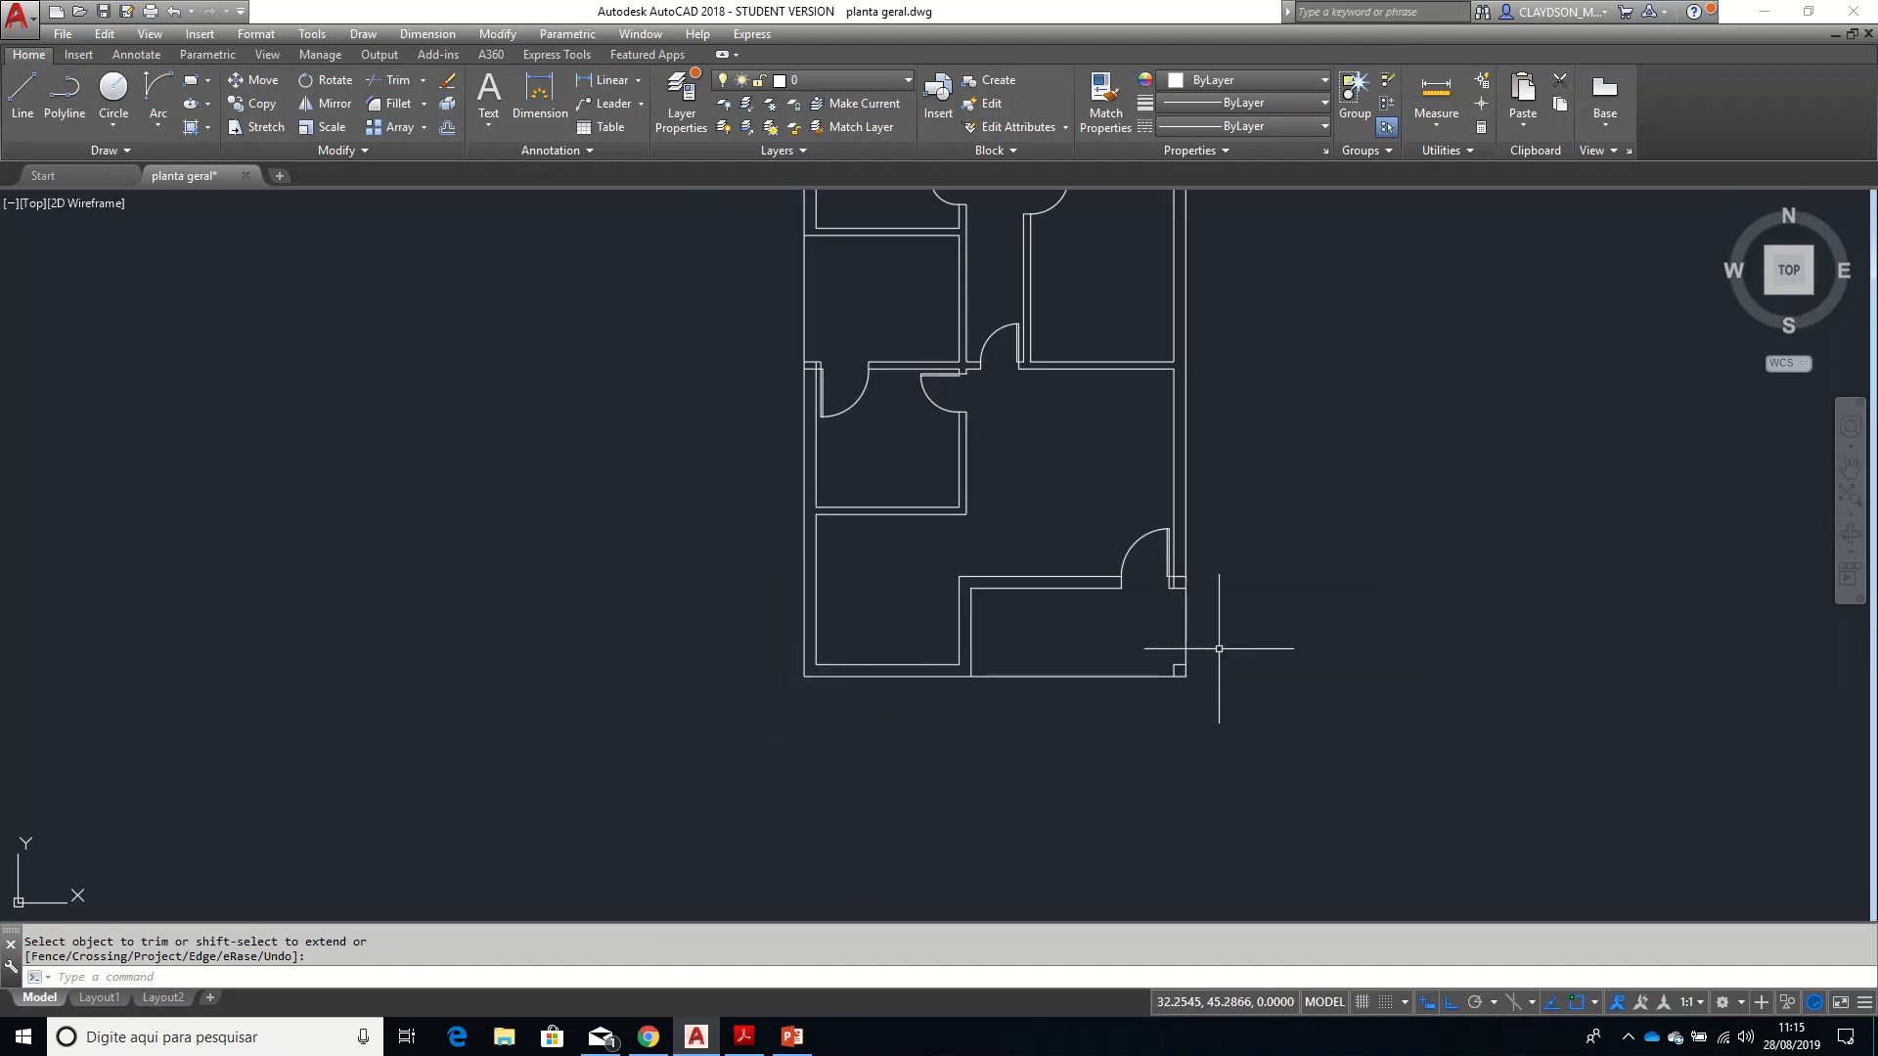
{"action": "scroll", "coordinate": [1104, 642], "scroll_direction": "up", "scroll_amount": 6}
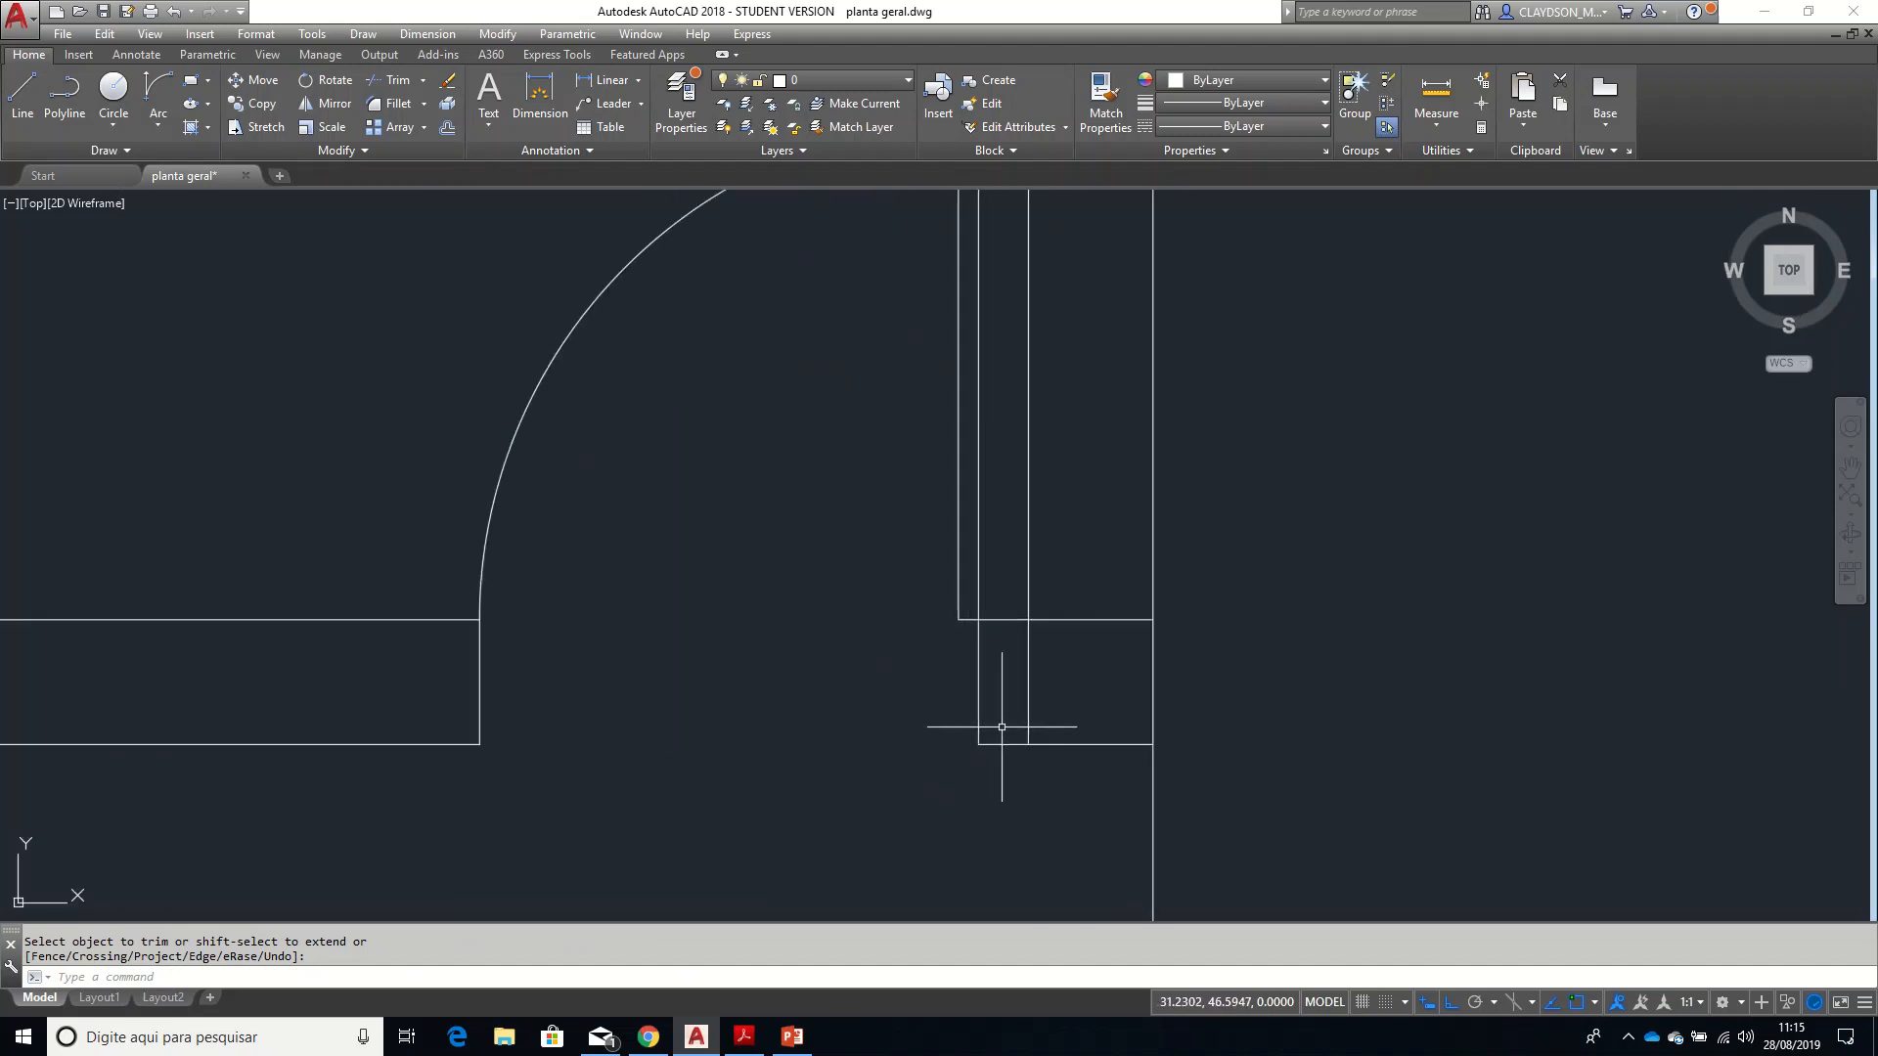
{"action": "key", "text": "Return"}
{"action": "left_click", "coordinate": [1082, 671]}
{"action": "left_click", "coordinate": [1016, 612]}
{"action": "key", "text": "Return"}
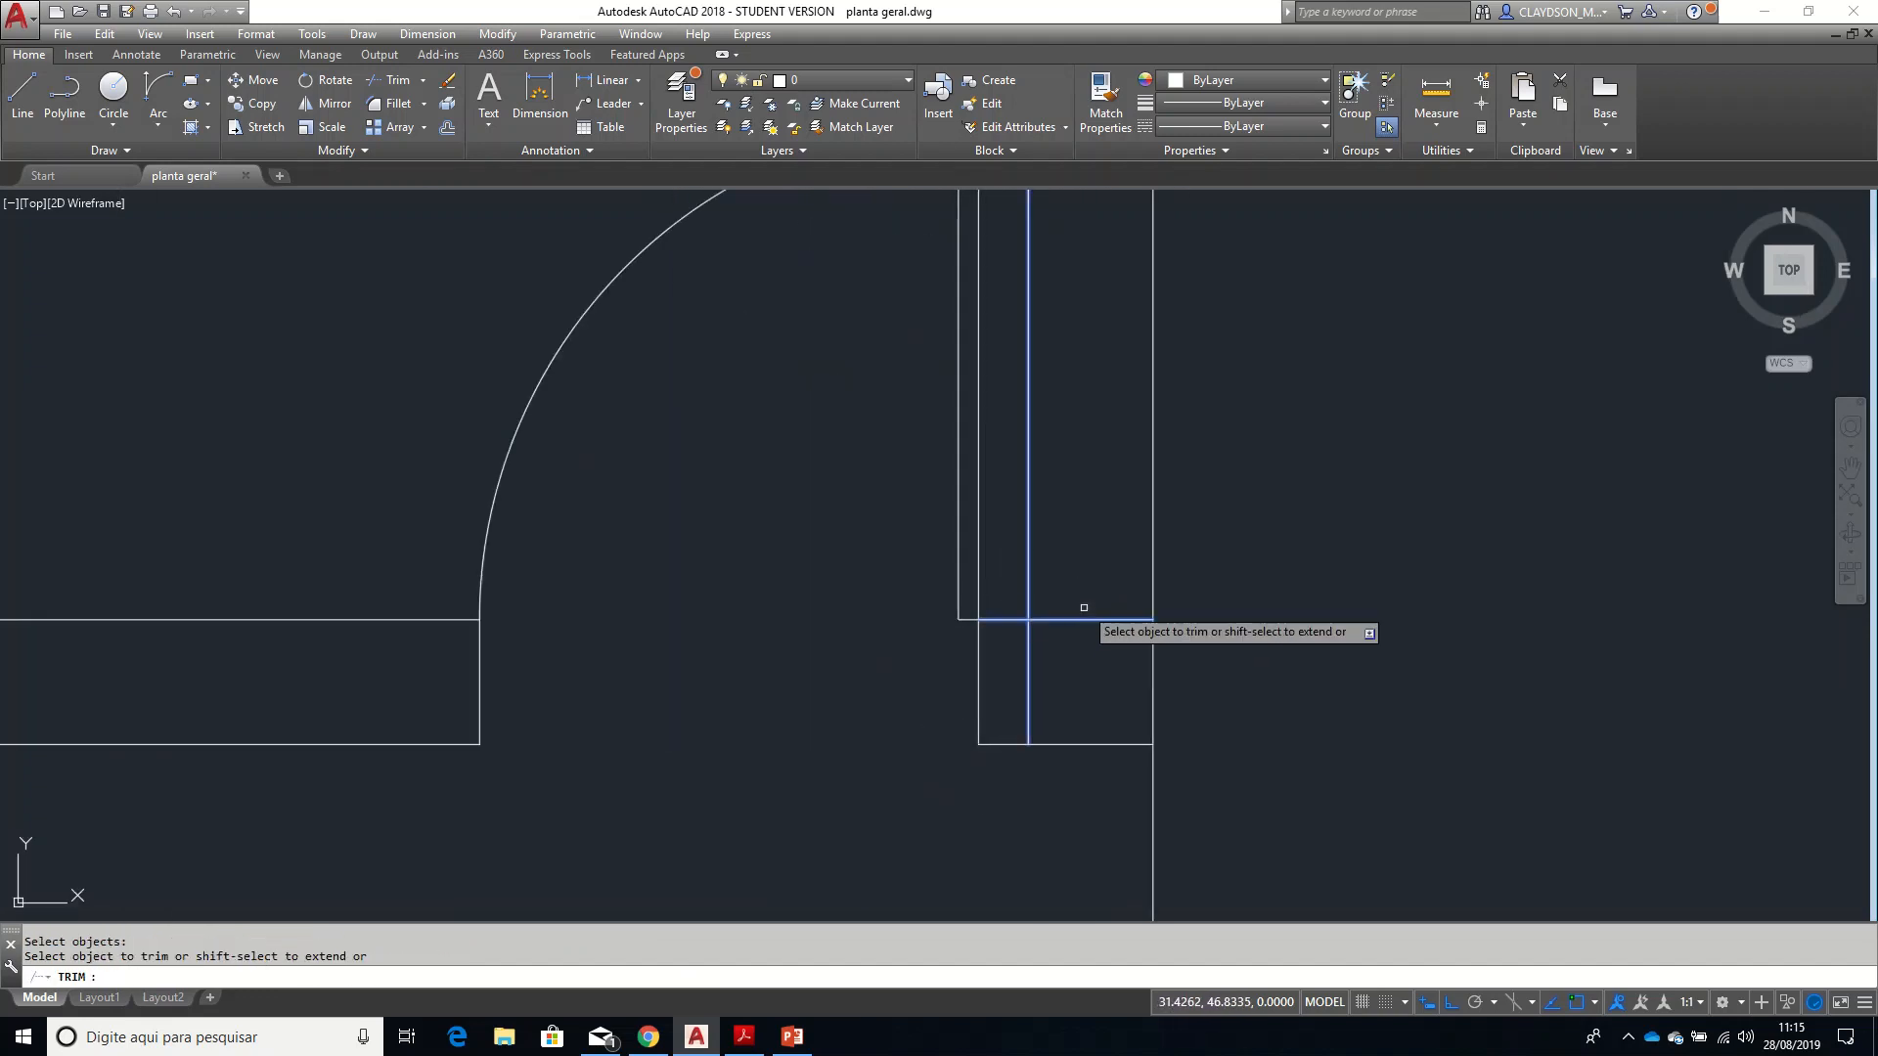
{"action": "left_click", "coordinate": [1082, 607]}
{"action": "left_click", "coordinate": [1064, 660]}
{"action": "key", "text": "Return"}
{"action": "scroll", "coordinate": [1086, 690], "scroll_direction": "down", "scroll_amount": 5}
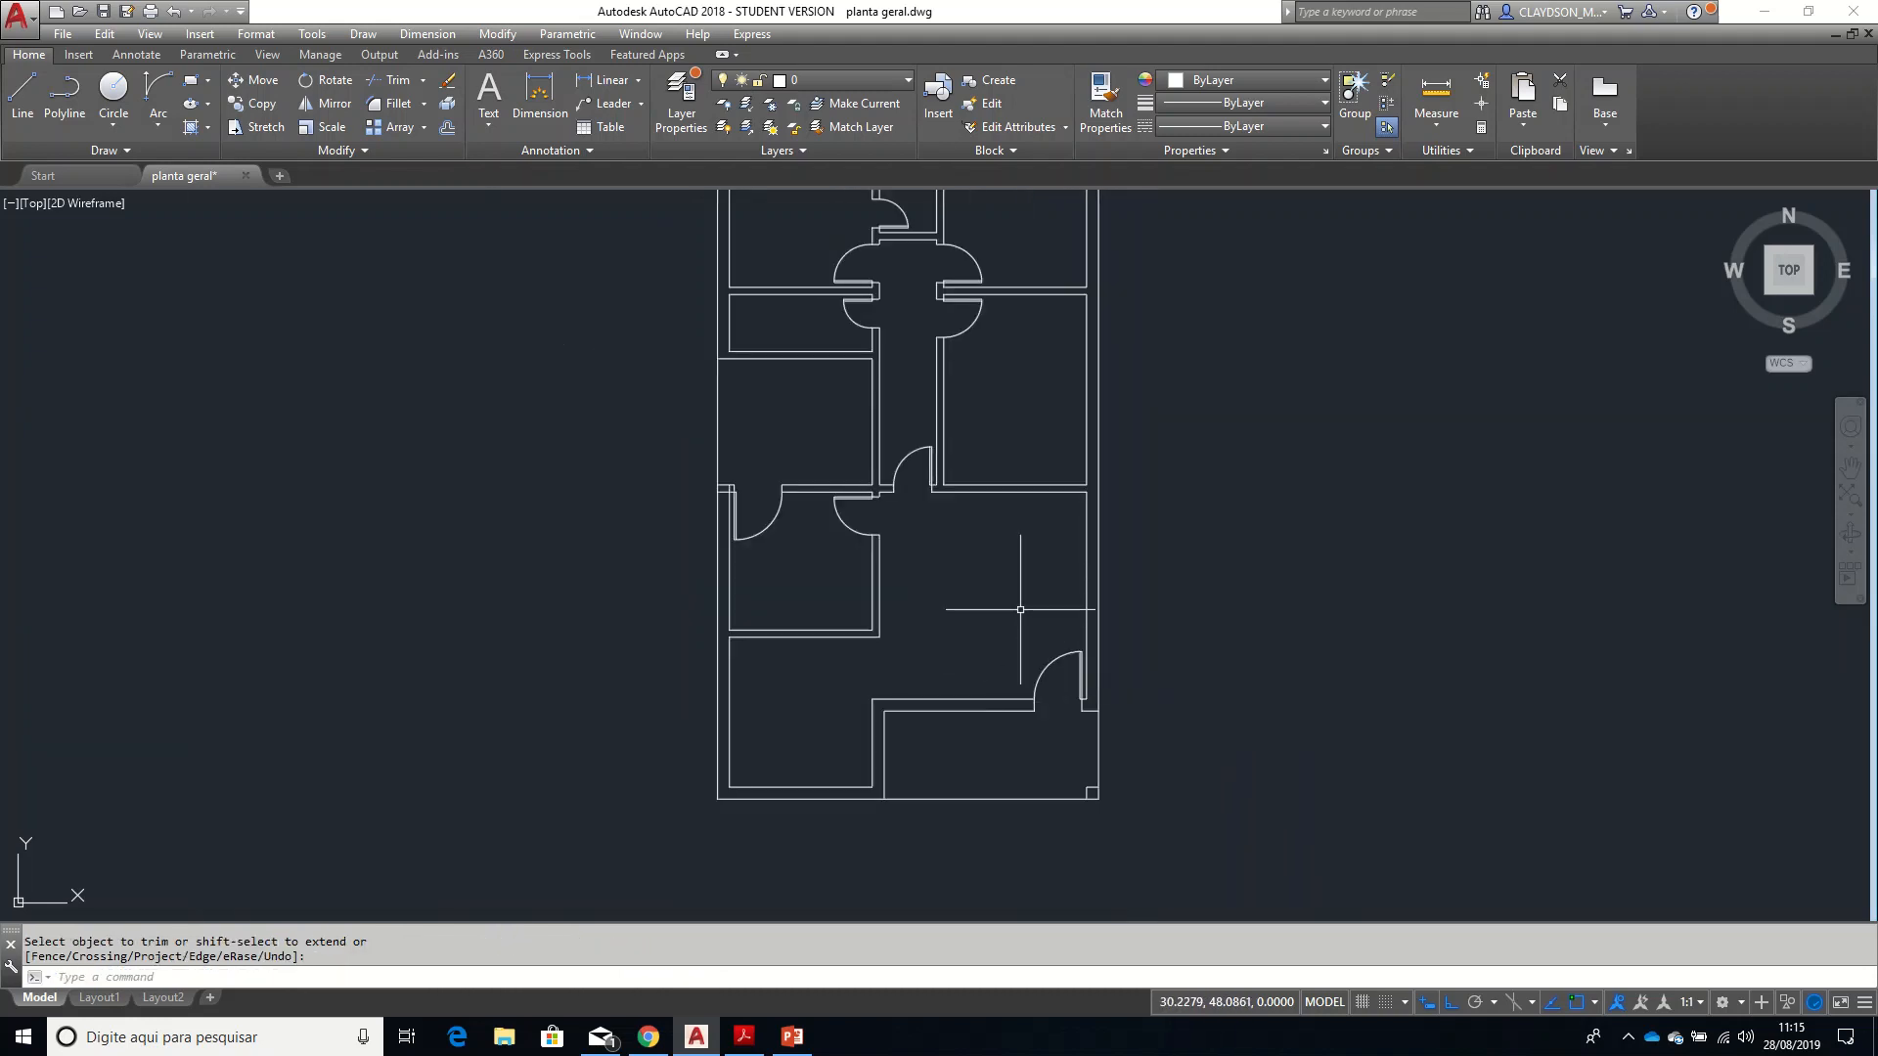
- Zoom to the extents of the floor plan and save the drawing
{"action": "middle_click_drag", "start_coordinate": [1016, 621], "coordinate": [993, 771]}
{"action": "key", "text": "Return"}
{"action": "key", "text": "Escape"}
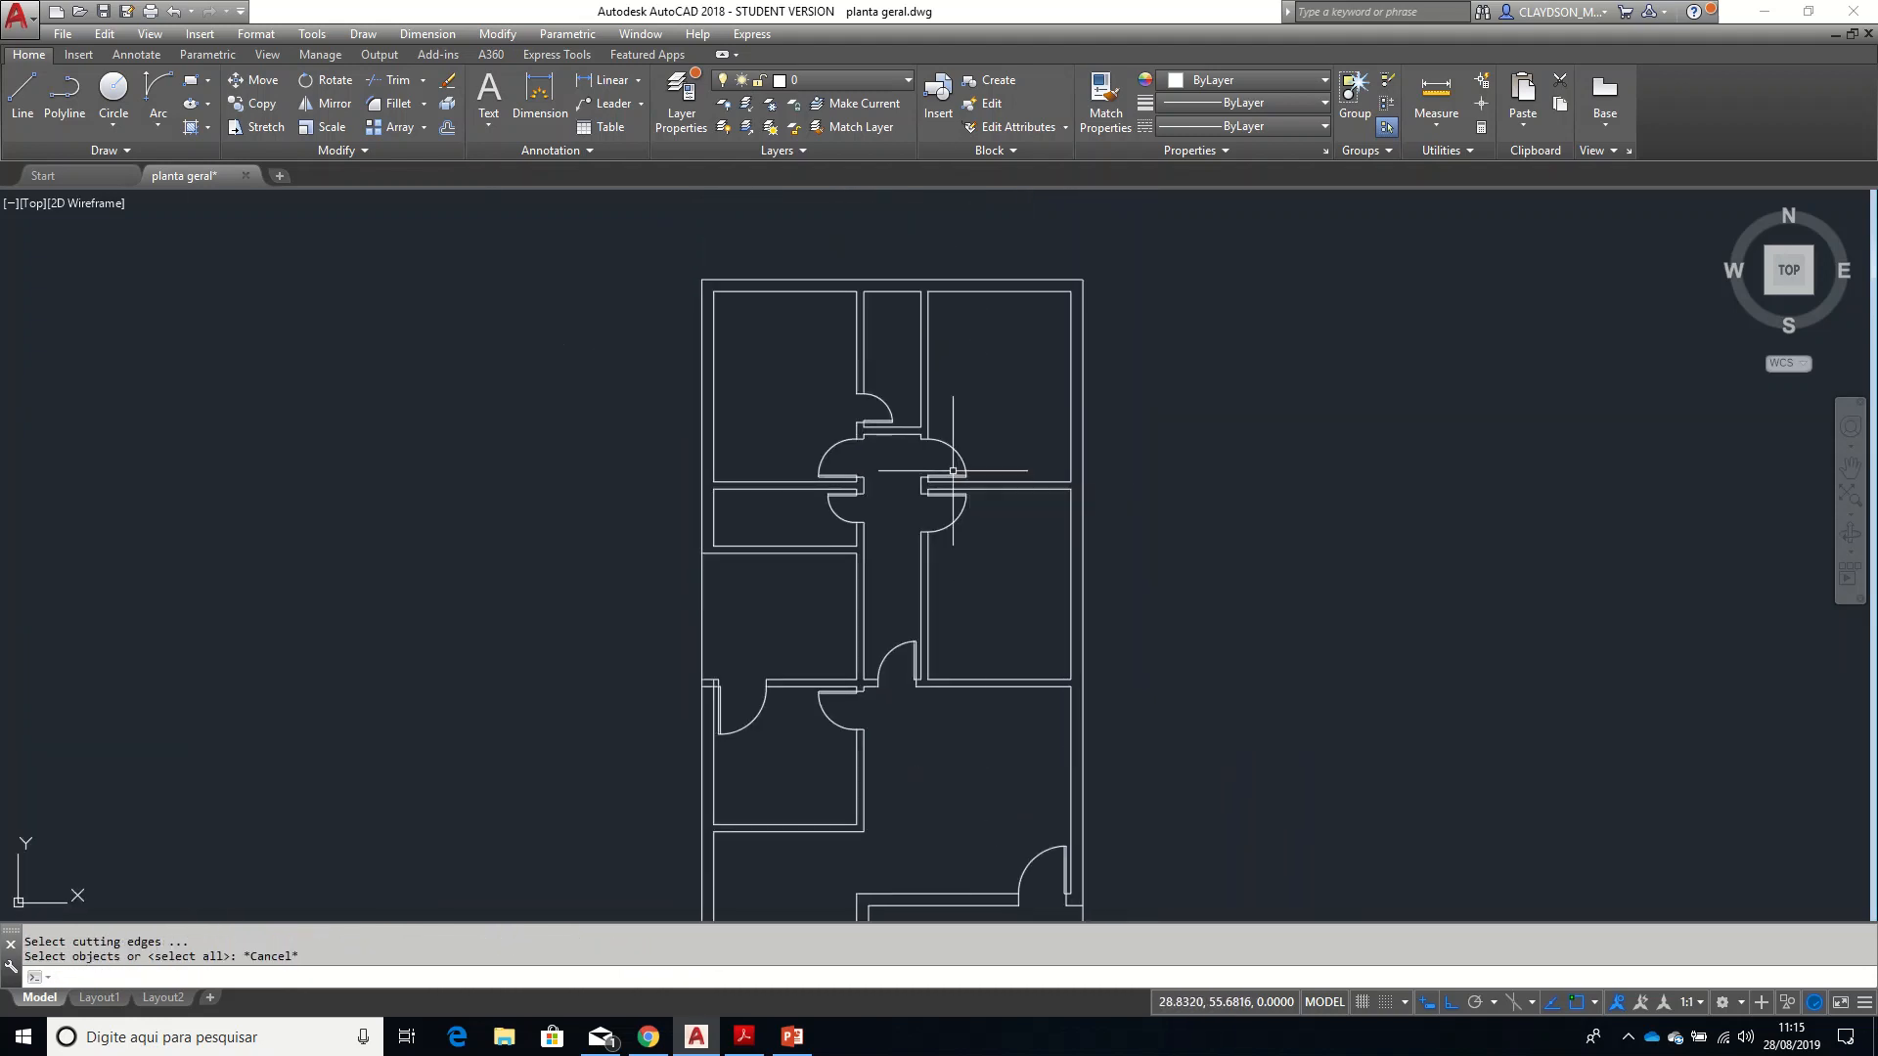
{"action": "type", "text": "z"}
{"action": "key", "text": "Return"}
{"action": "type", "text": "e"}
{"action": "key", "text": "Return"}
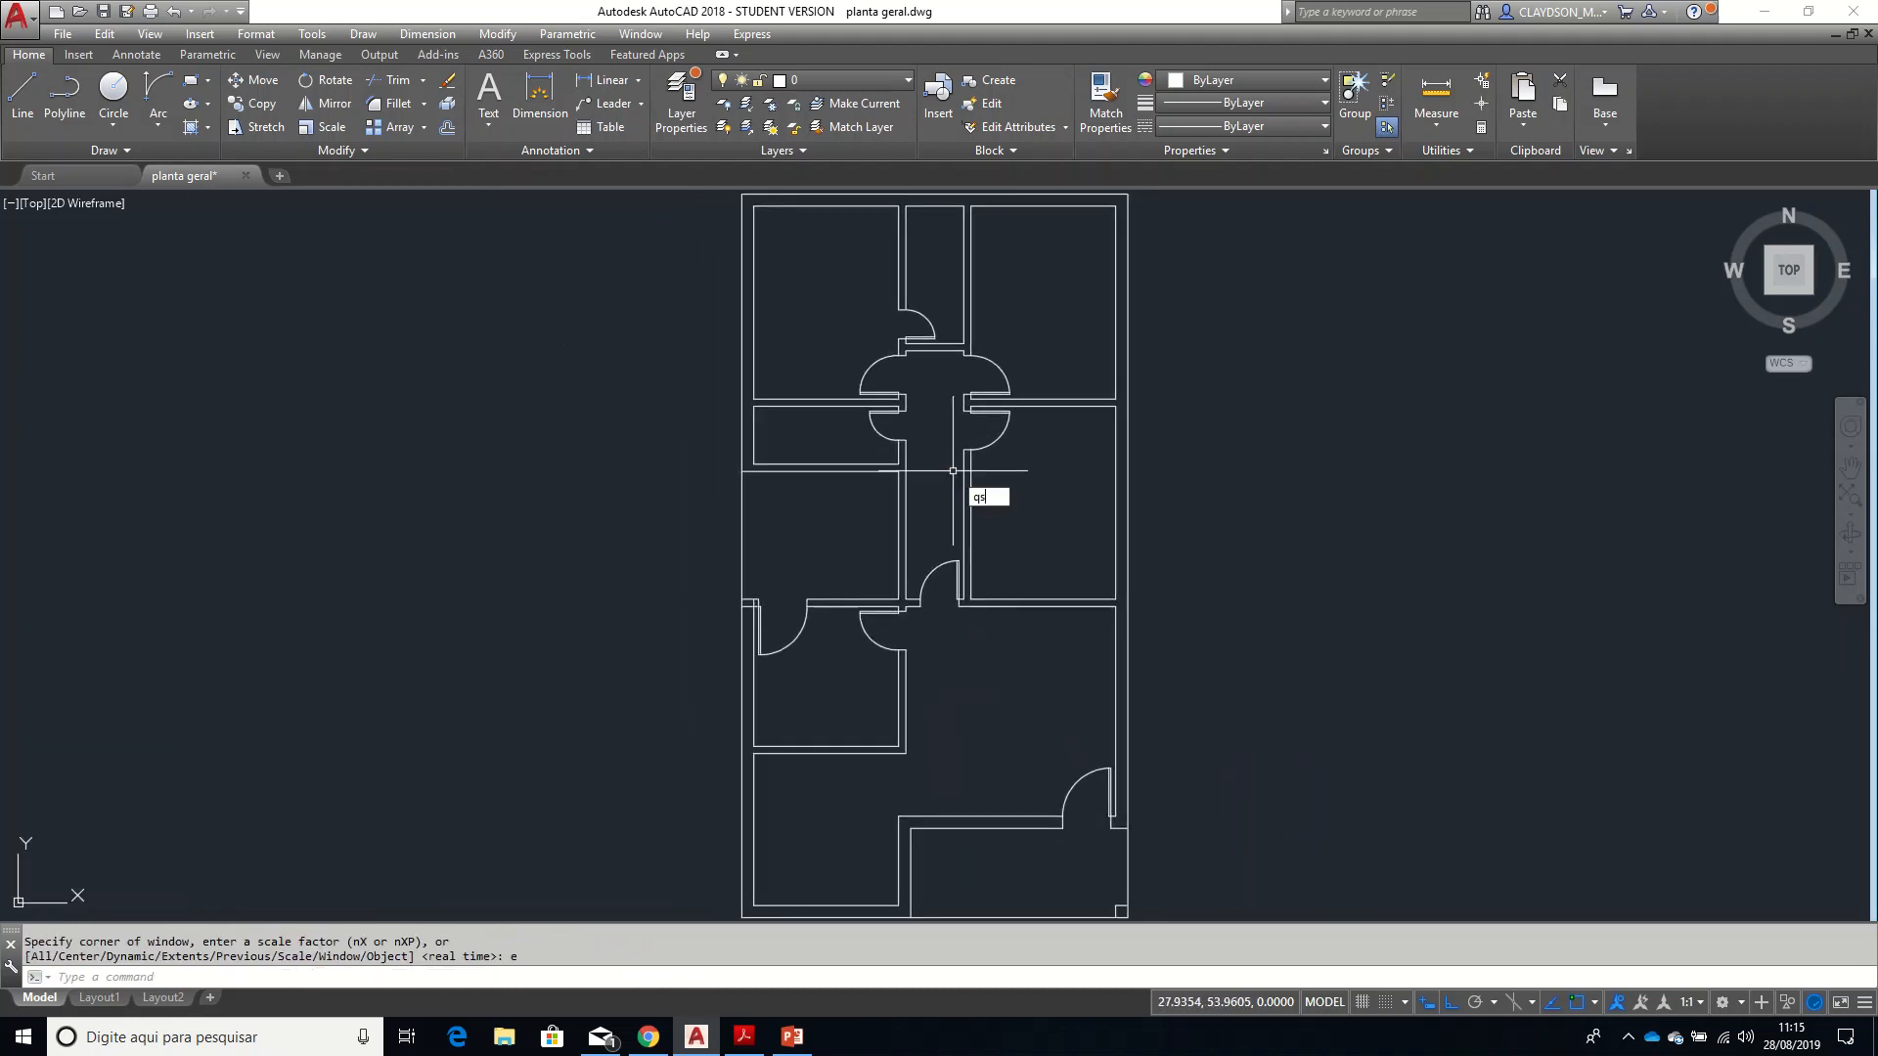
{"action": "type", "text": "QSAve"}
{"action": "key", "text": "Return"}
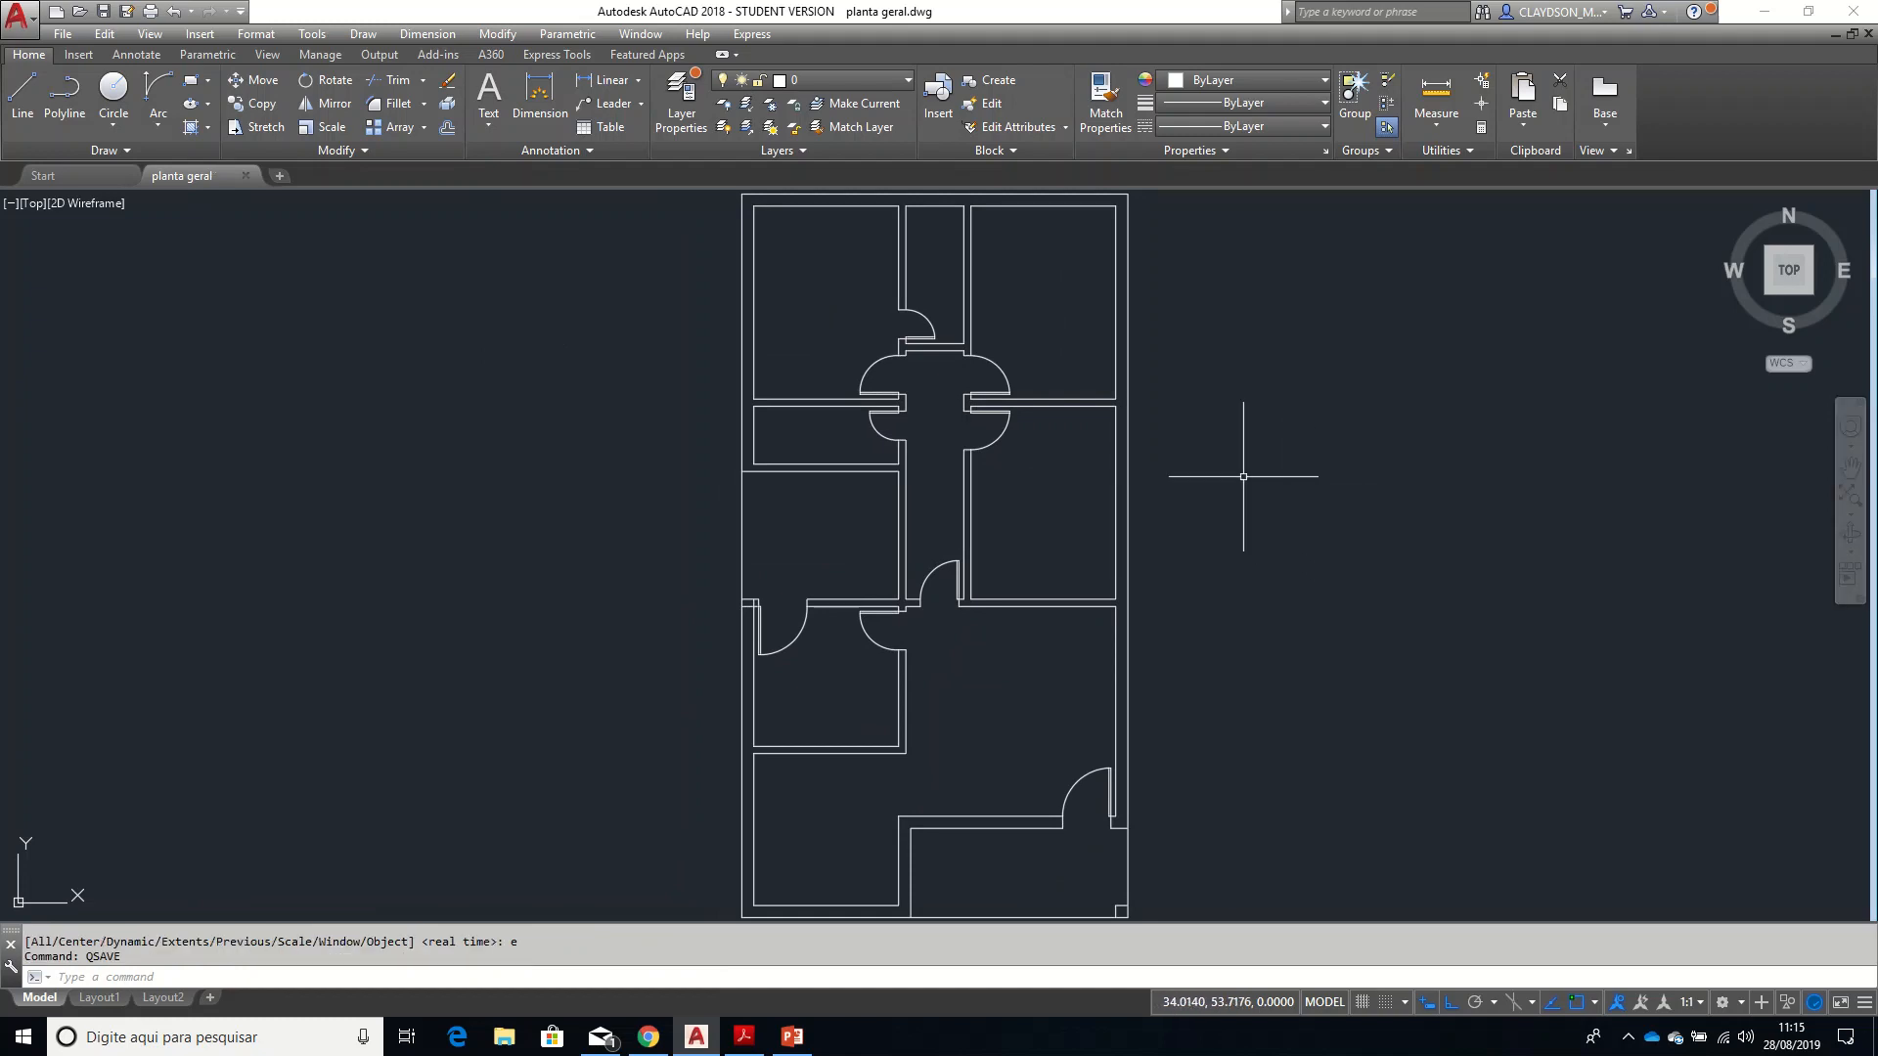
- Examine which drafting aids can be shown on the status bar and which running object snap modes are available
{"action": "middle_click_drag", "start_coordinate": [1120, 454], "coordinate": [1102, 548]}
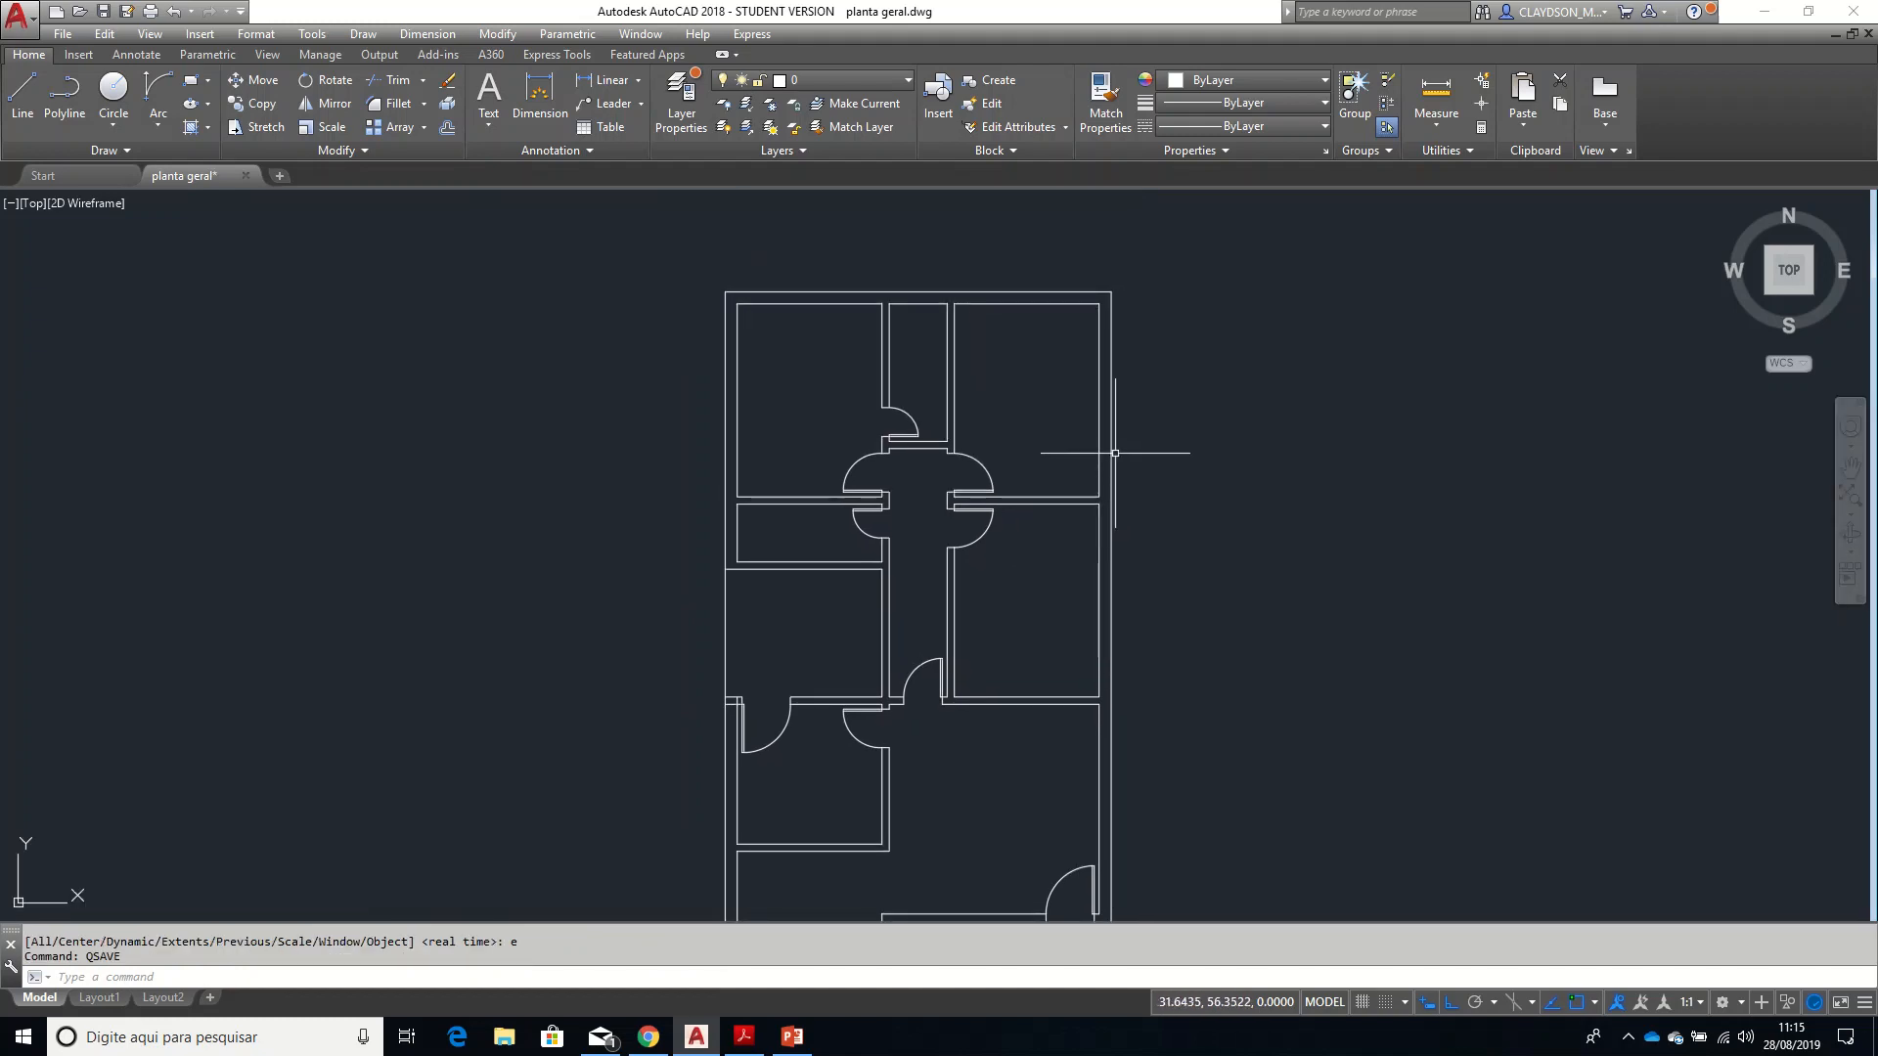
{"action": "scroll", "coordinate": [1178, 436], "scroll_direction": "up", "scroll_amount": 4}
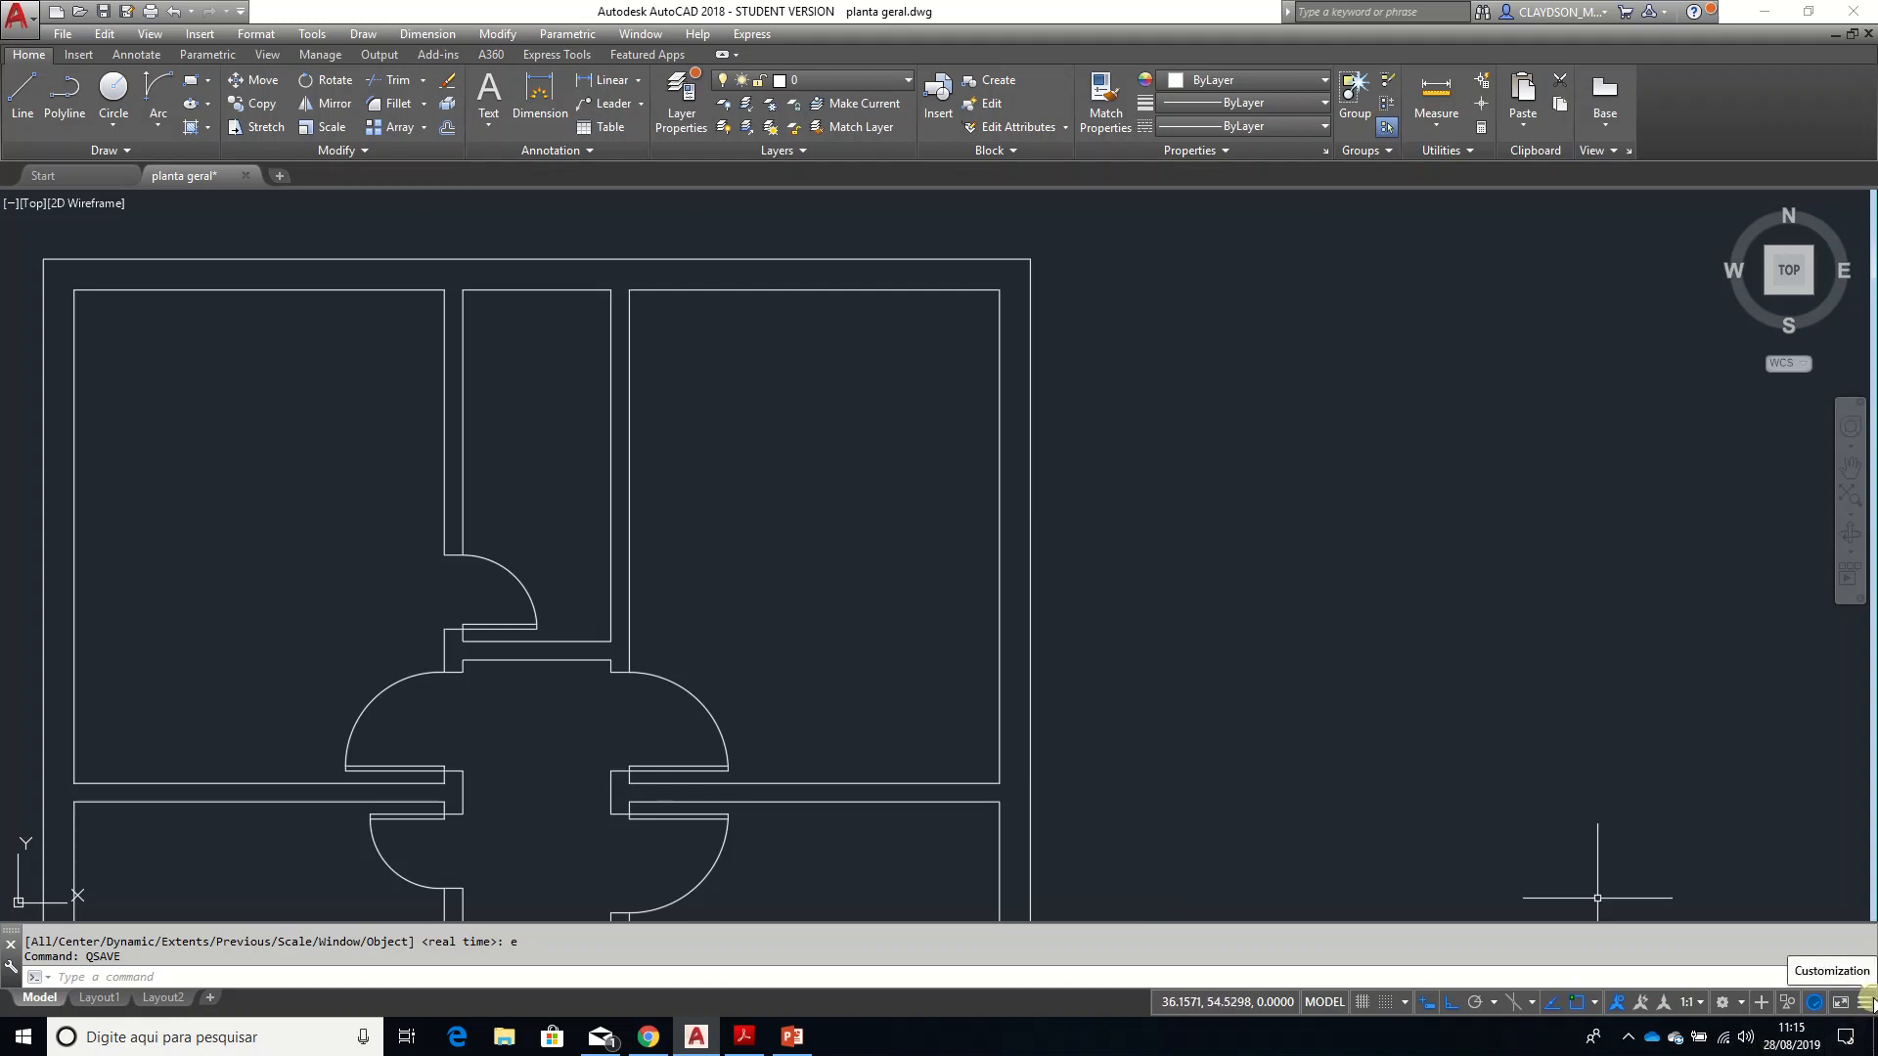
{"action": "left_click", "coordinate": [1867, 1003]}
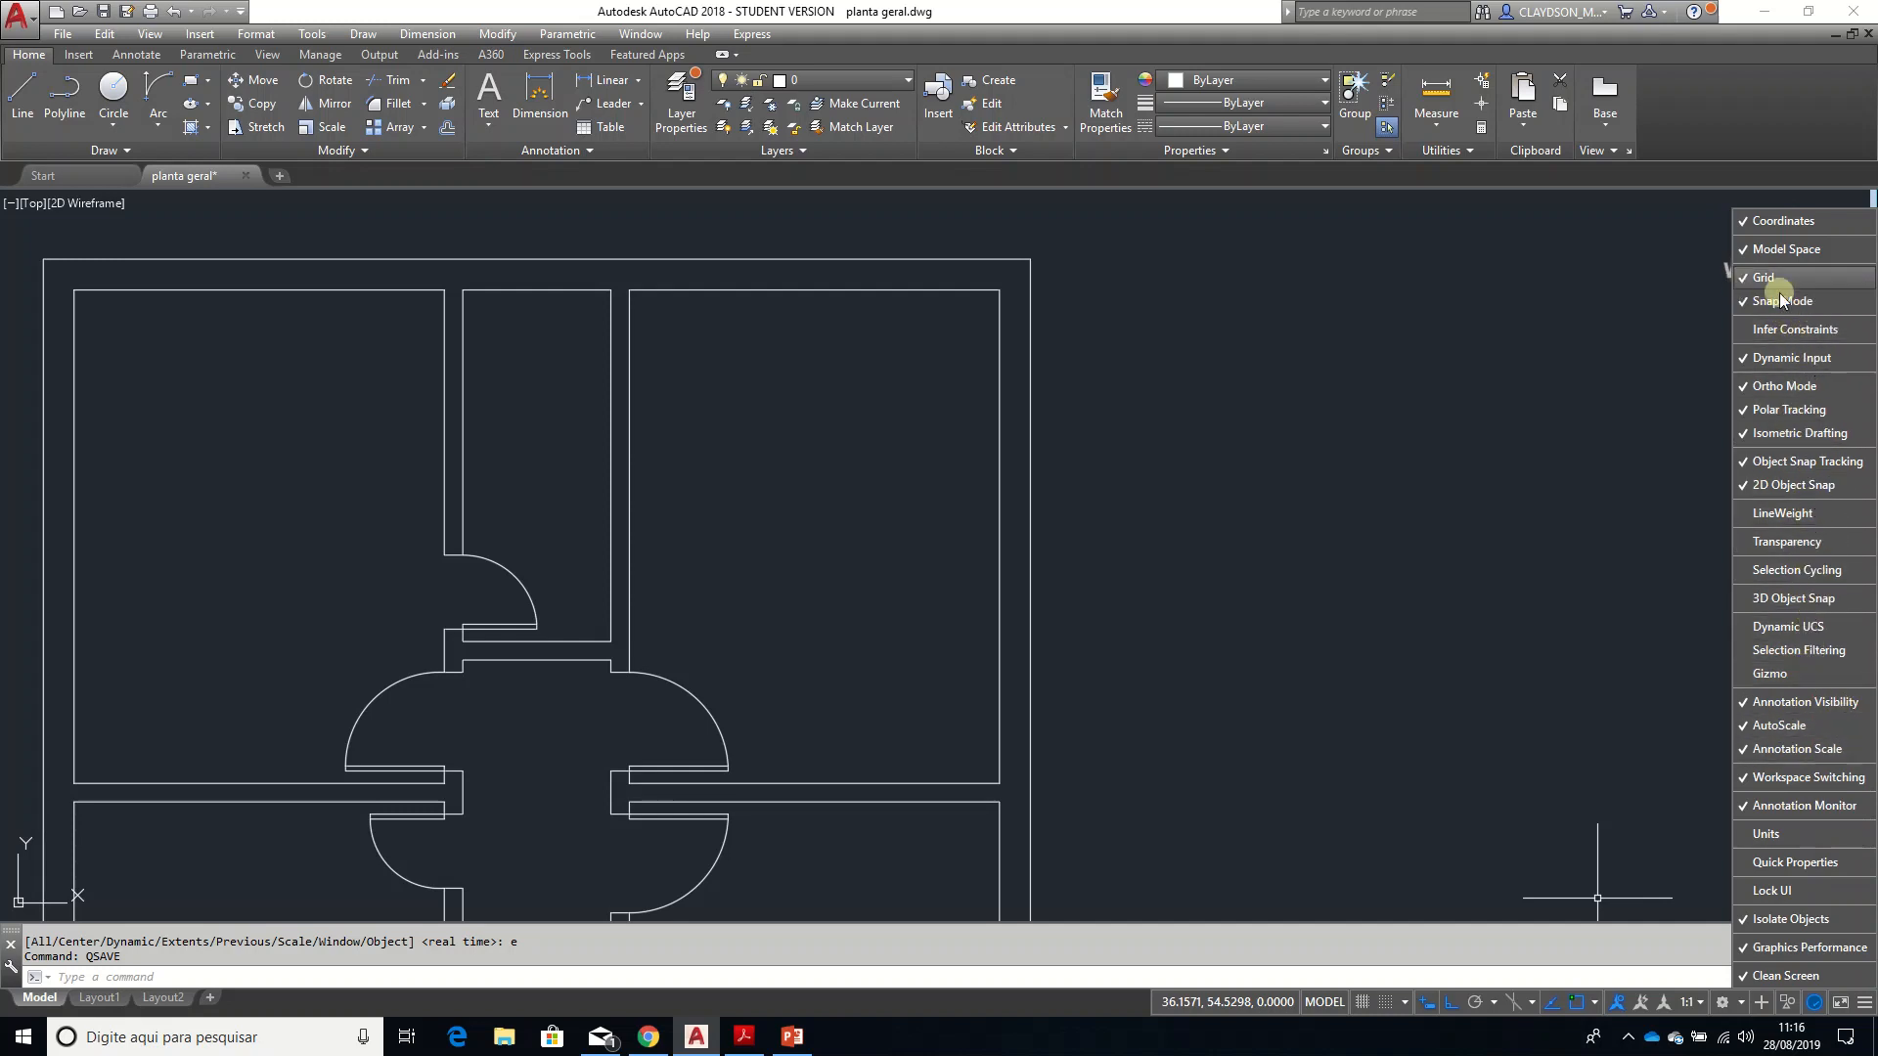
{"action": "left_click", "coordinate": [1485, 750]}
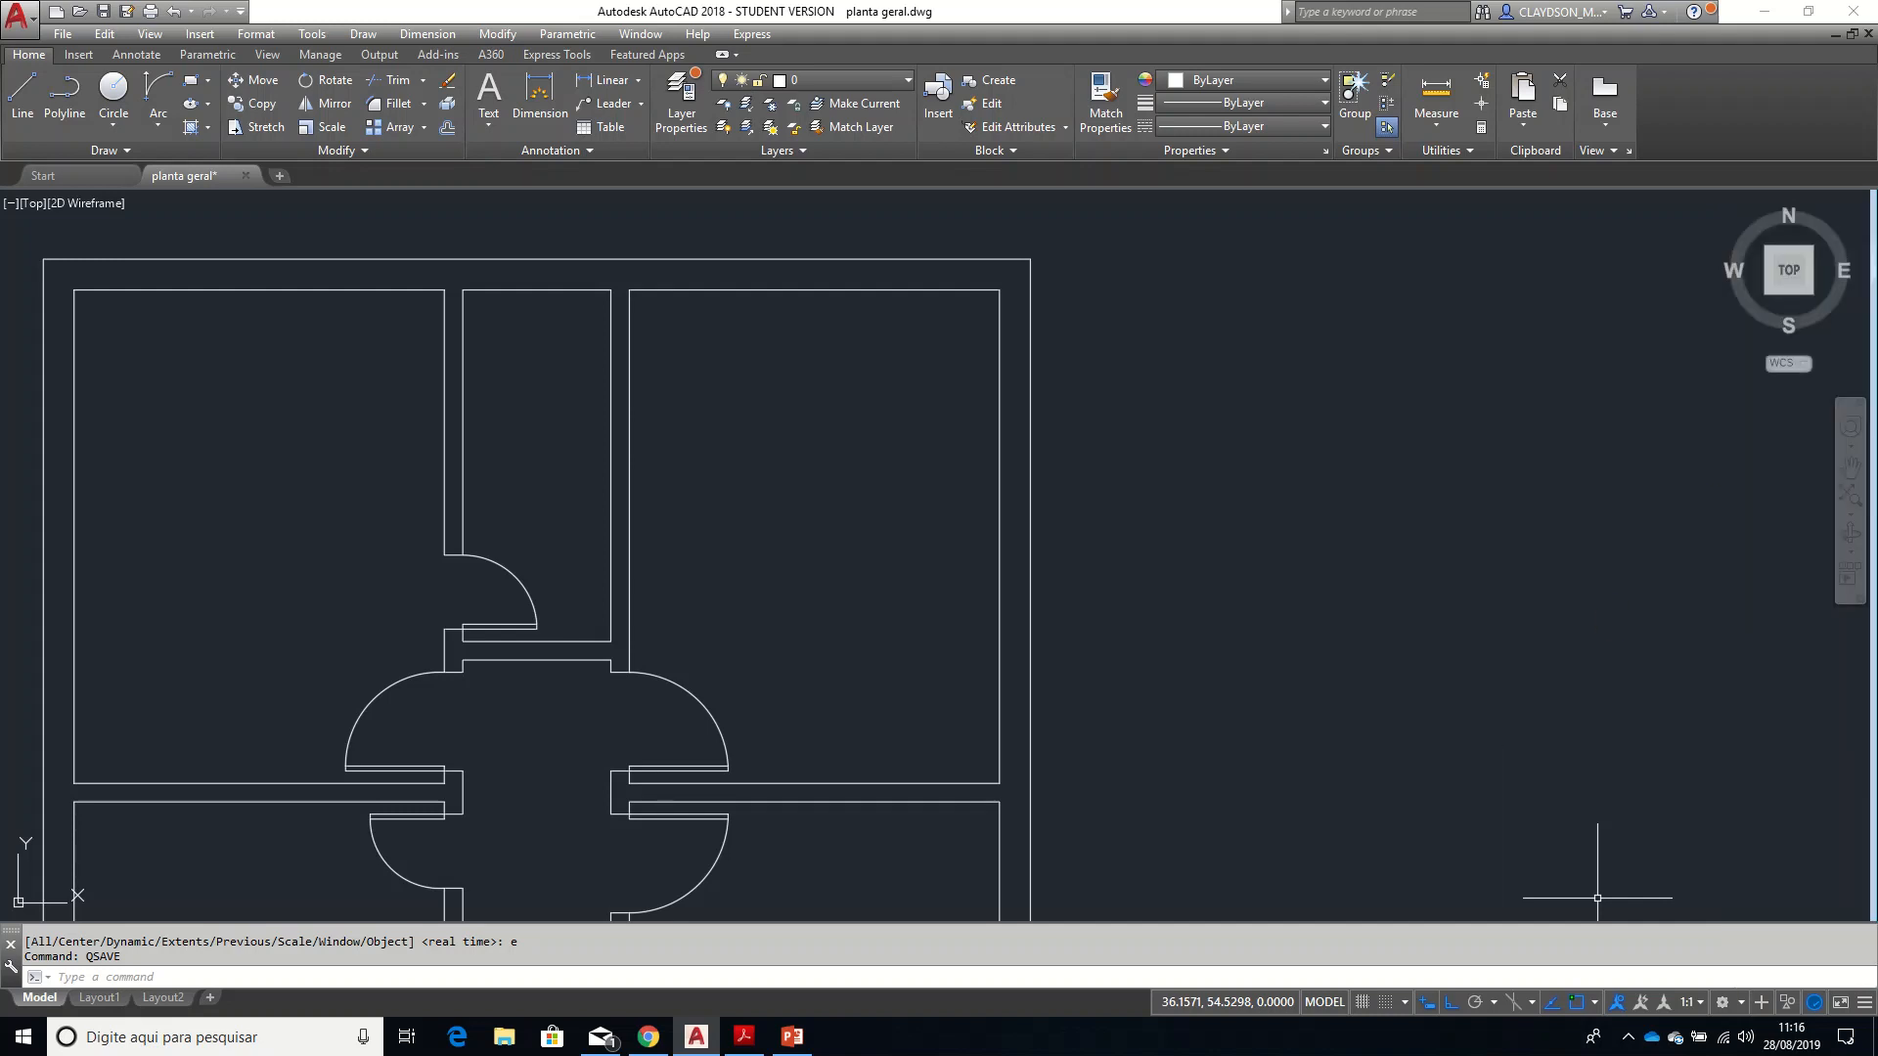
{"action": "left_click", "coordinate": [1385, 692]}
{"action": "key", "text": "Escape"}
{"action": "key", "text": "Escape"}
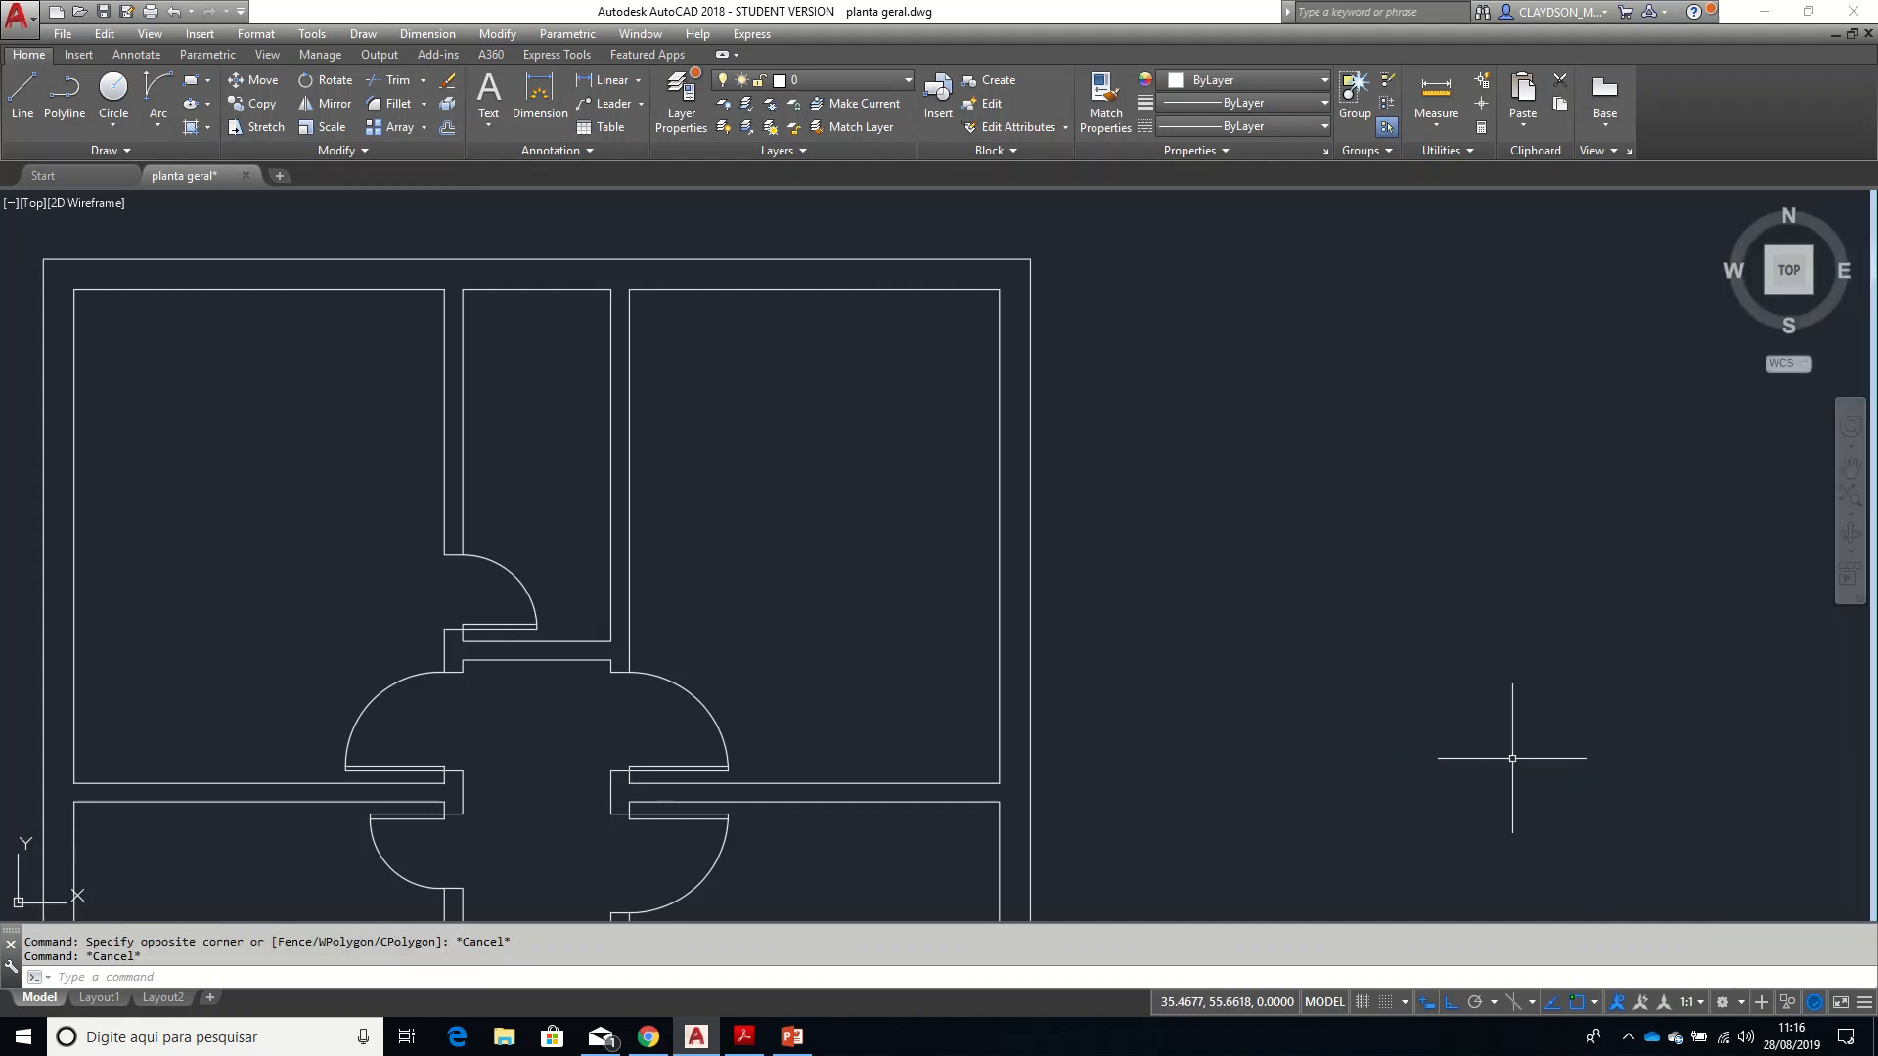
{"action": "left_click", "coordinate": [1594, 1006]}
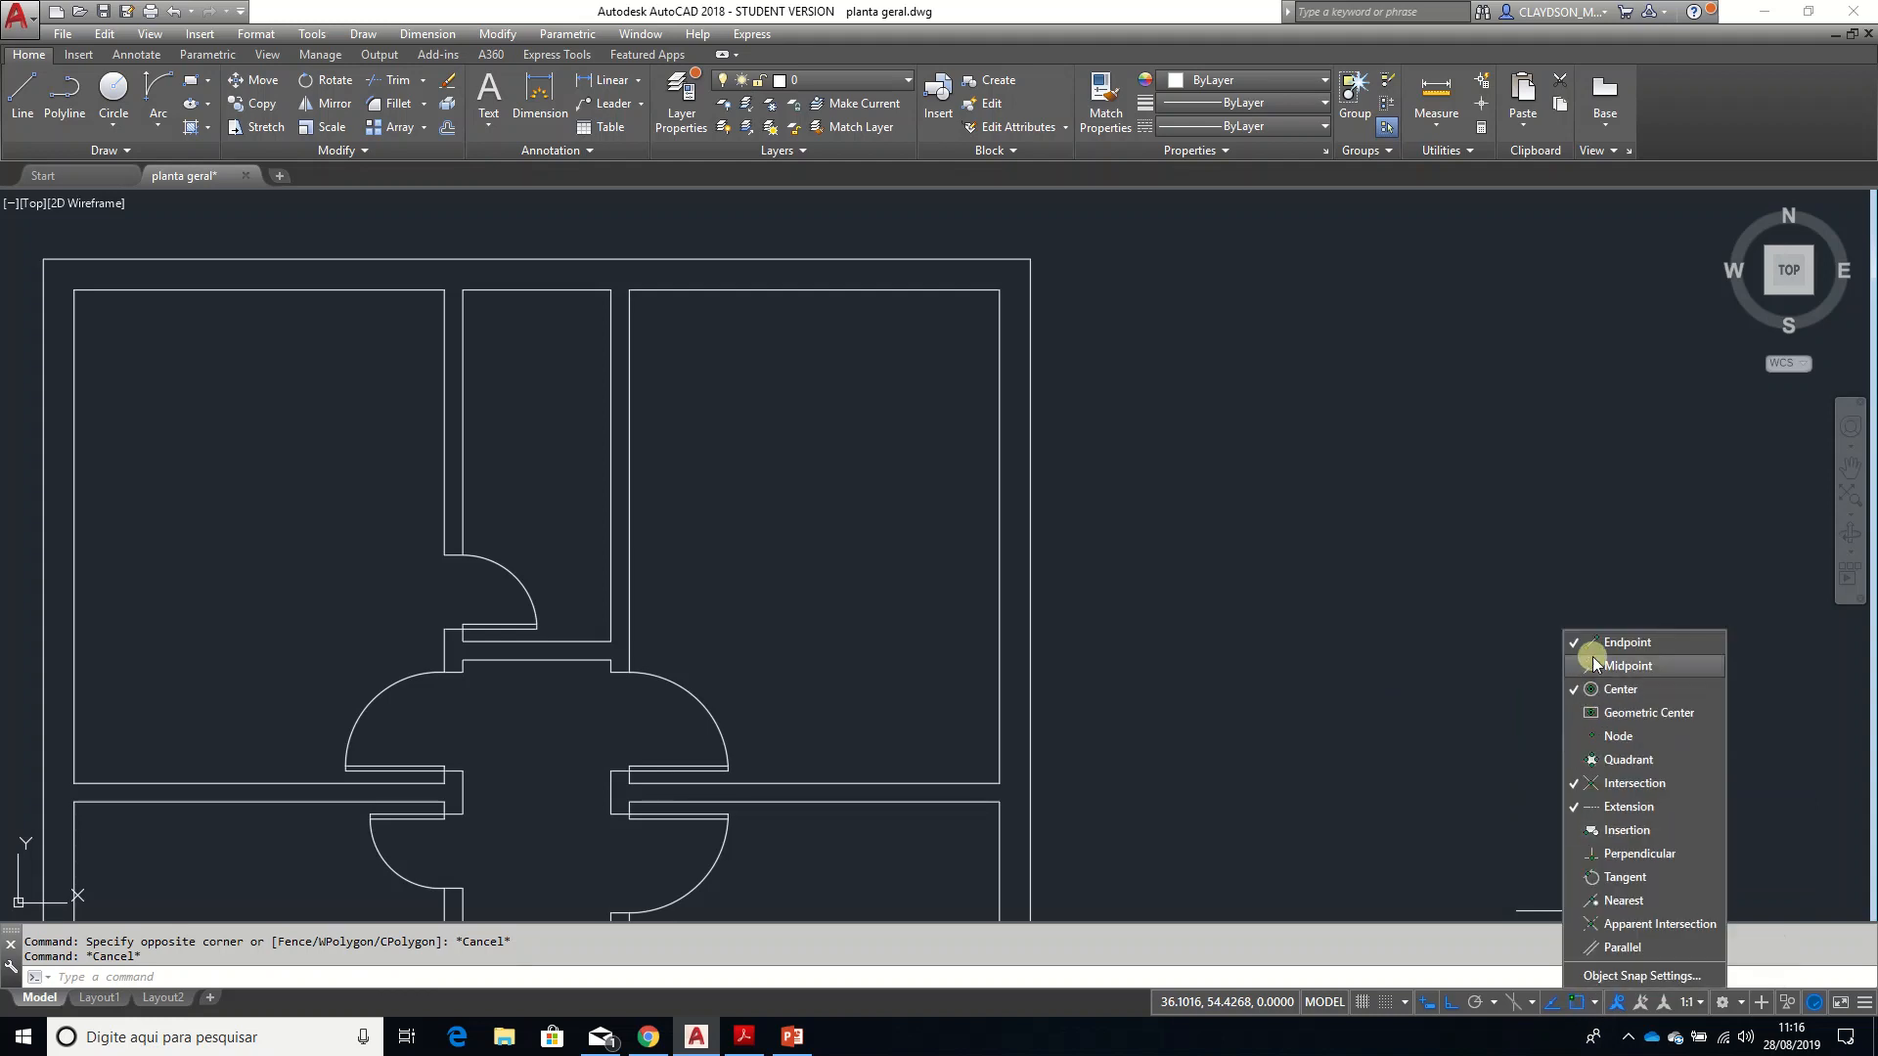
{"action": "key", "text": "Escape"}
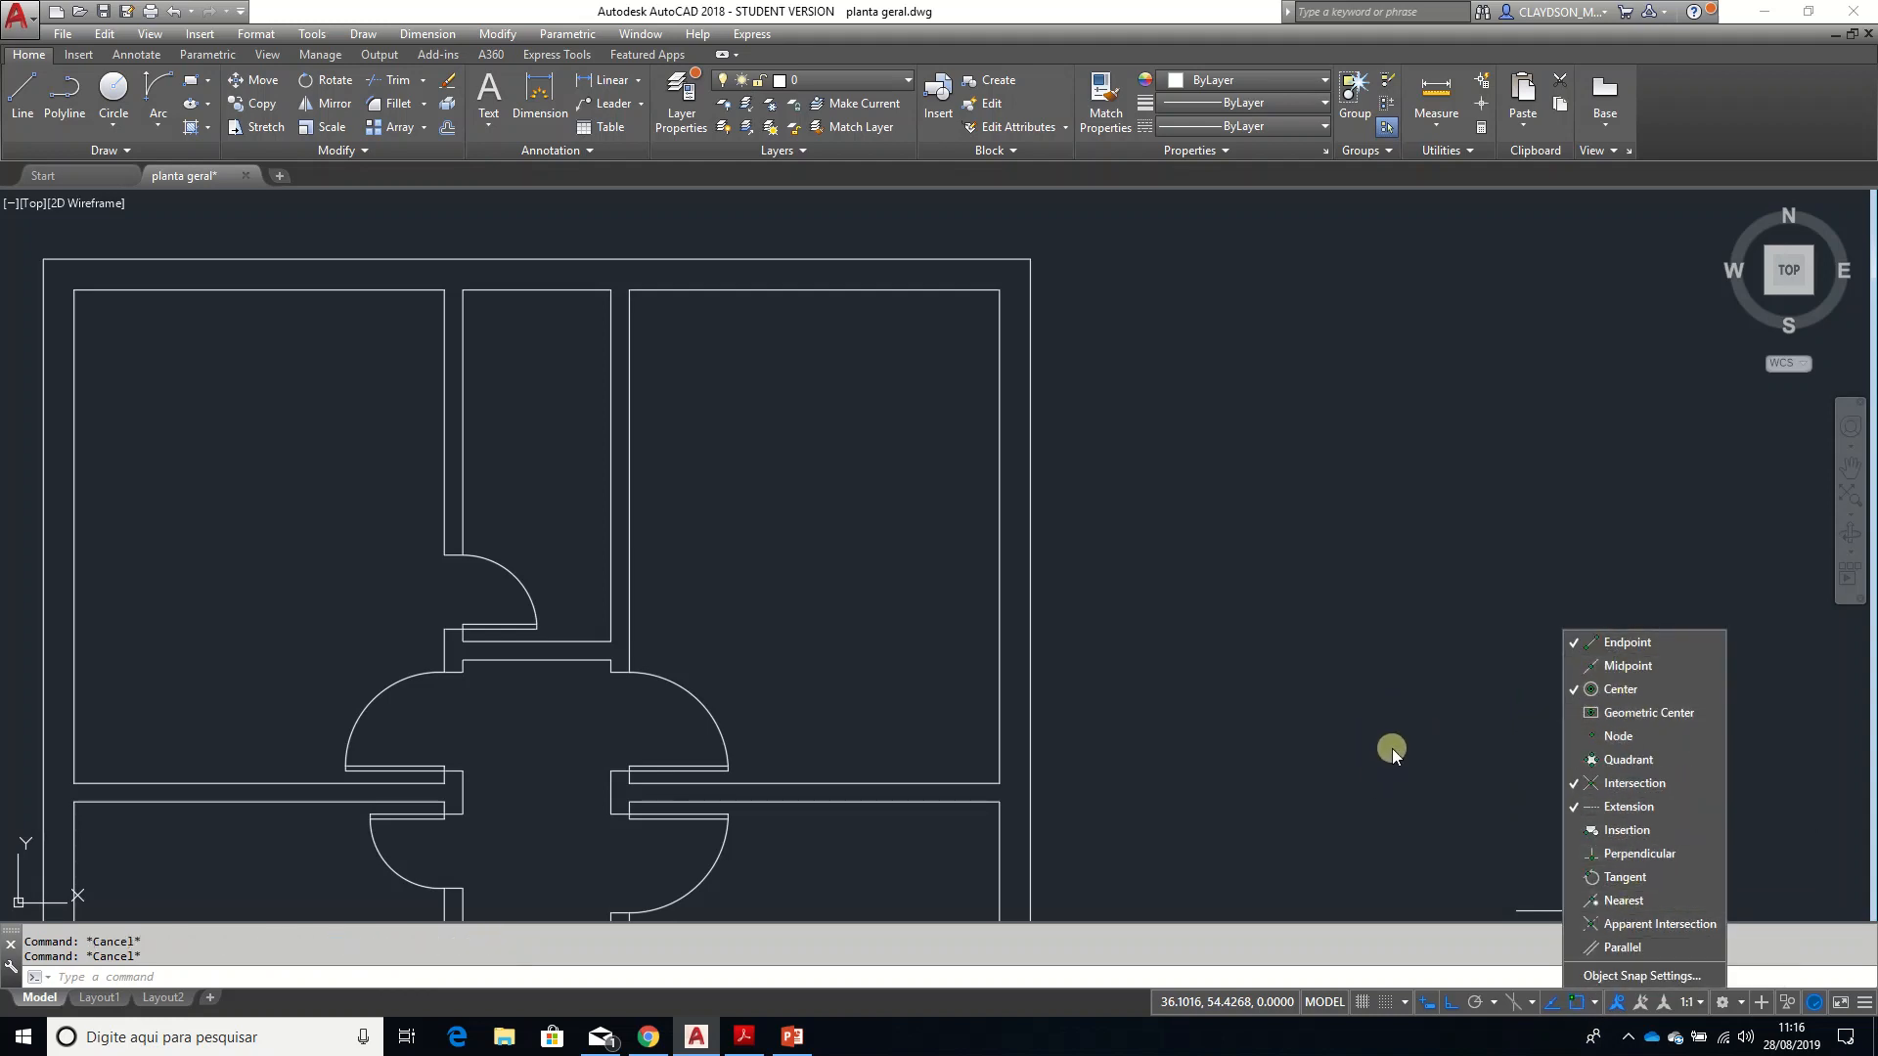
{"action": "left_click", "coordinate": [1392, 749]}
{"action": "left_click", "coordinate": [1384, 810]}
{"action": "left_click", "coordinate": [1362, 706]}
{"action": "middle_click_drag", "start_coordinate": [1413, 748], "coordinate": [1397, 651]}
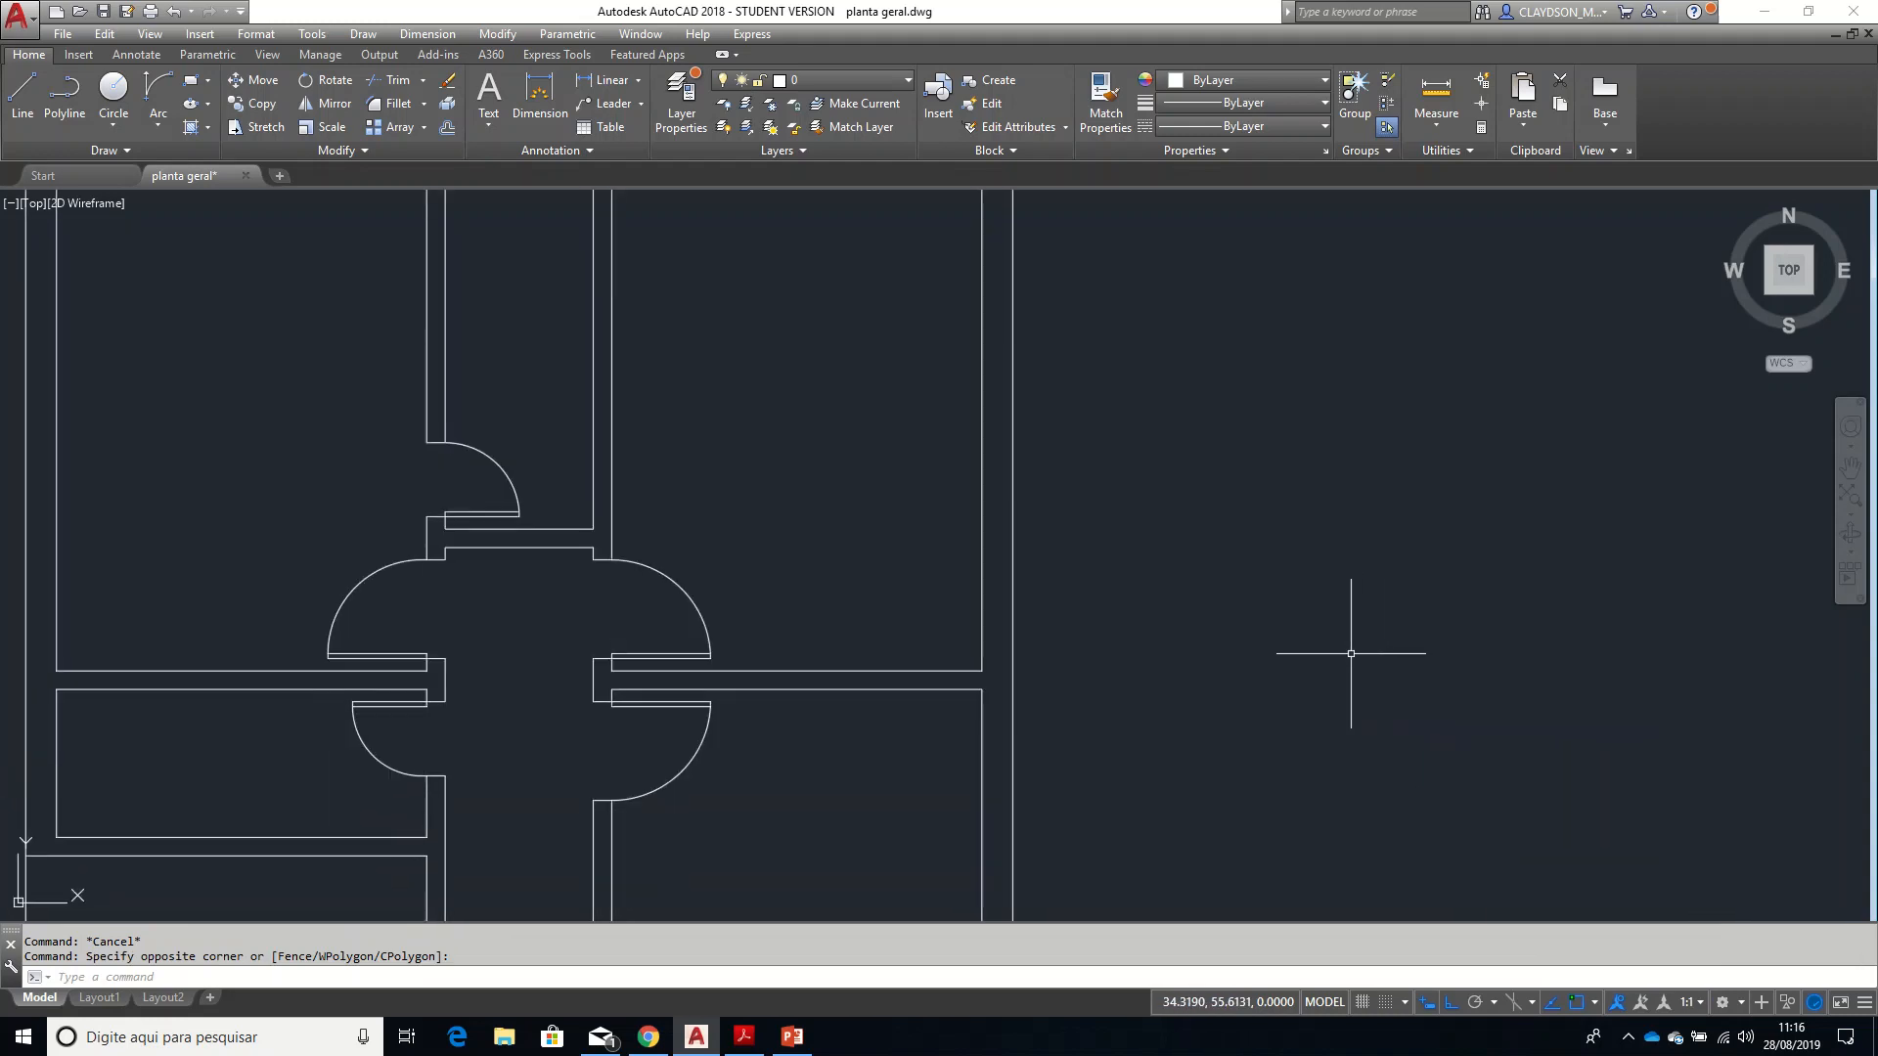
- Fit the whole floor plan in view and save the drawing again
{"action": "type", "text": "z"}
{"action": "key", "text": "Return"}
{"action": "type", "text": "e"}
{"action": "key", "text": "Return"}
{"action": "type", "text": "ve"}
{"action": "key", "text": "Return"}
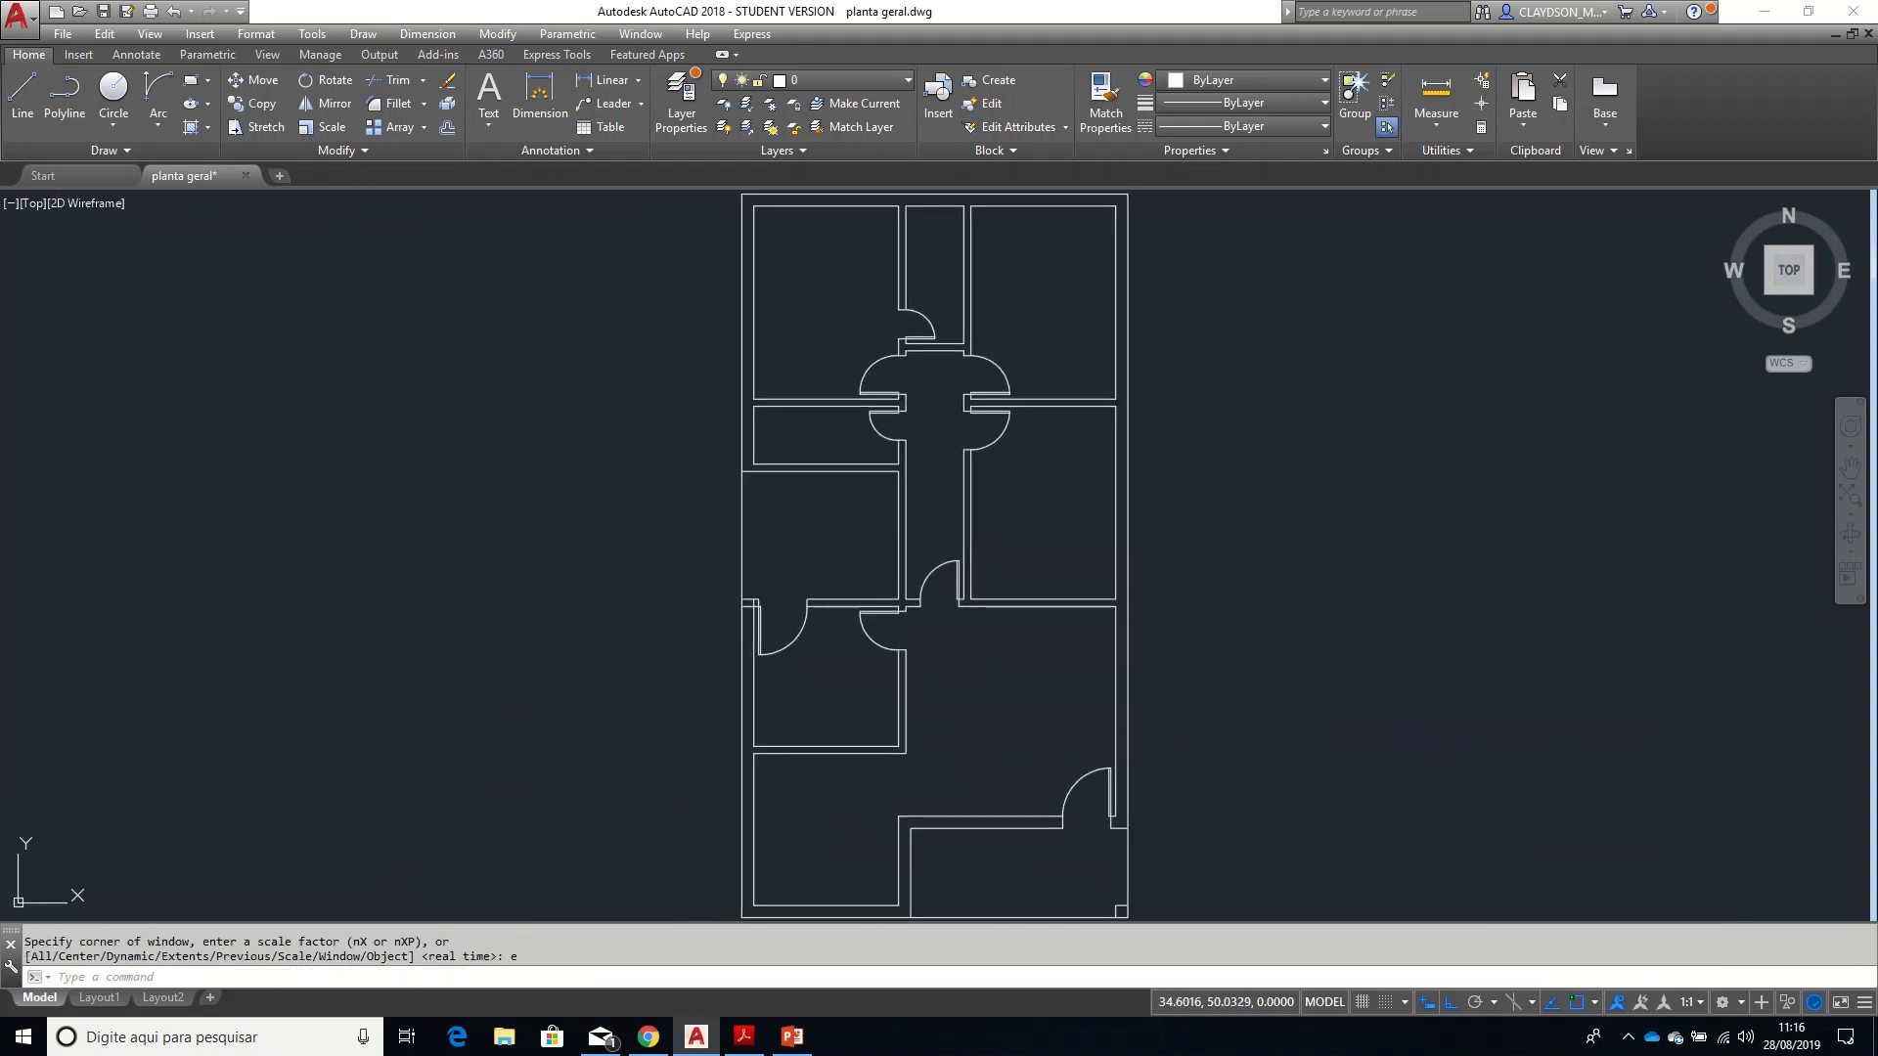
- Examine the list of running object snap modes, from Endpoint to Parallel
{"action": "left_click", "coordinate": [1594, 1003]}
{"action": "key", "text": "Escape"}
{"action": "key", "text": "Escape"}
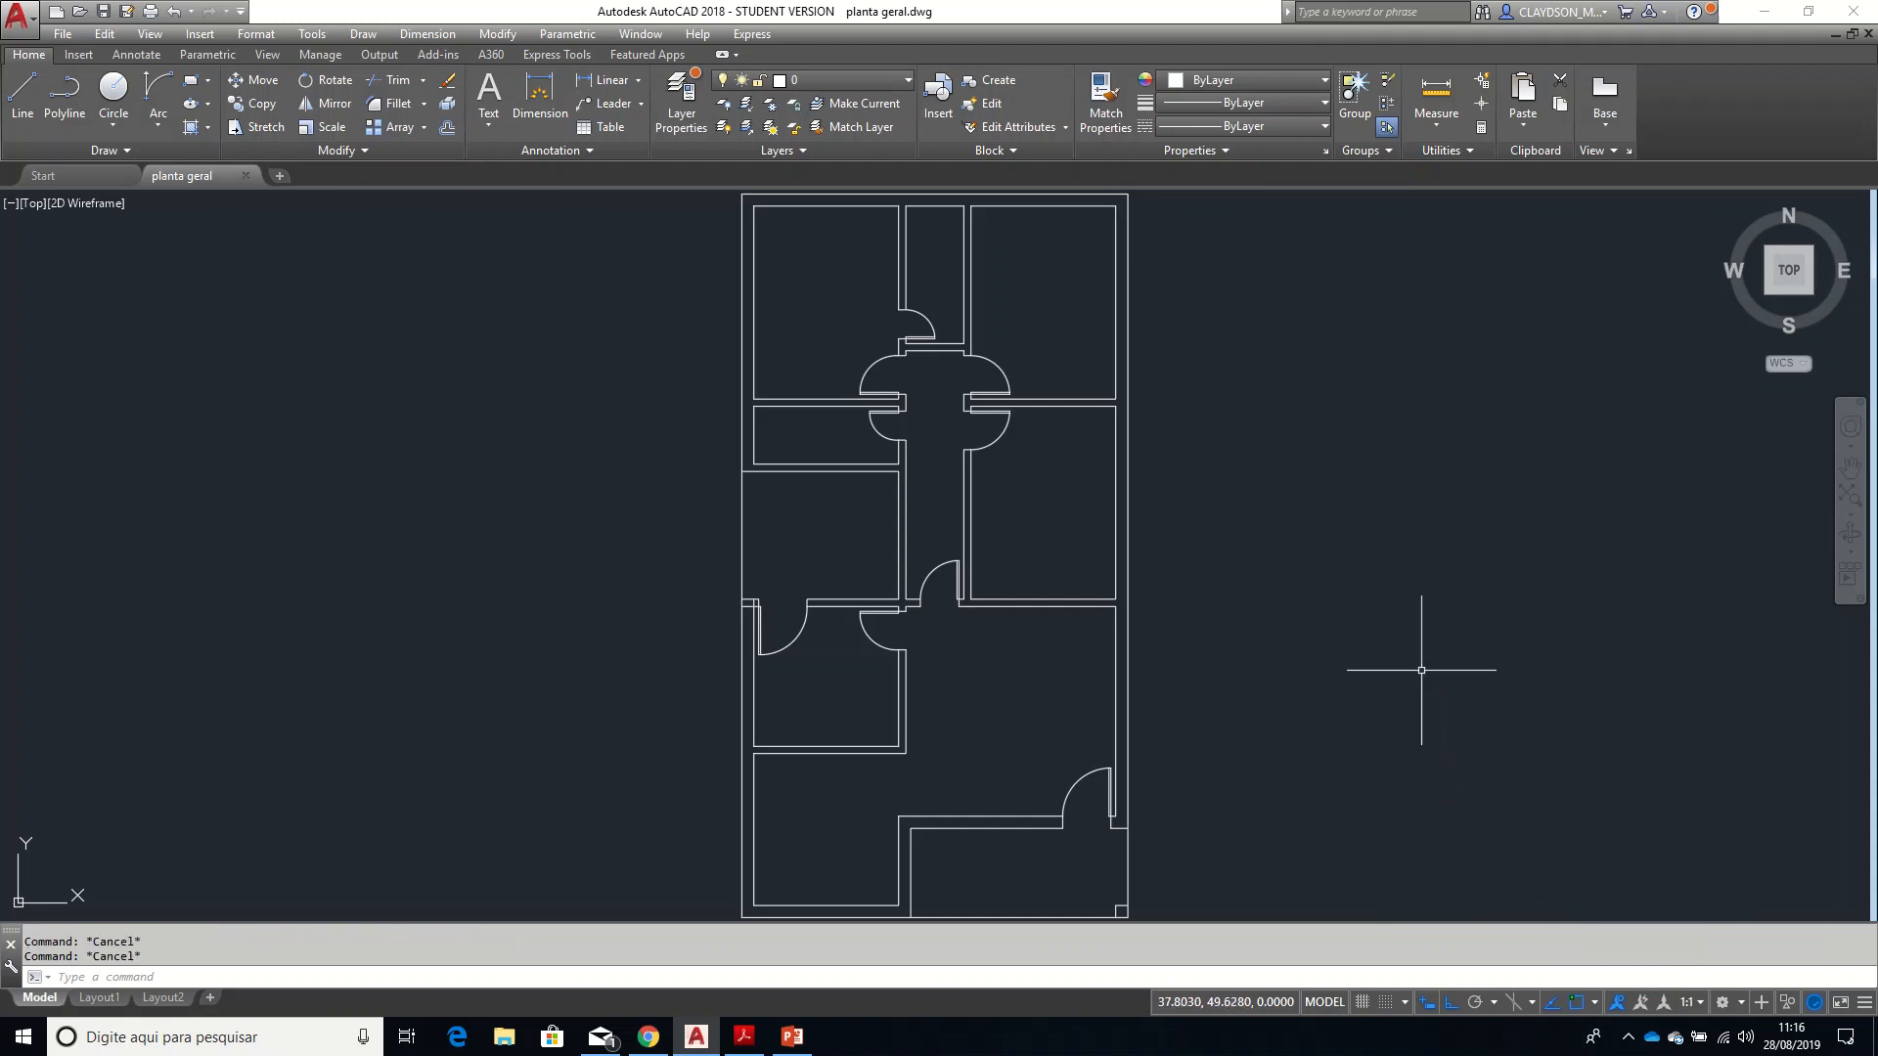
{"action": "left_click", "coordinate": [1402, 653]}
{"action": "left_click", "coordinate": [1427, 690]}
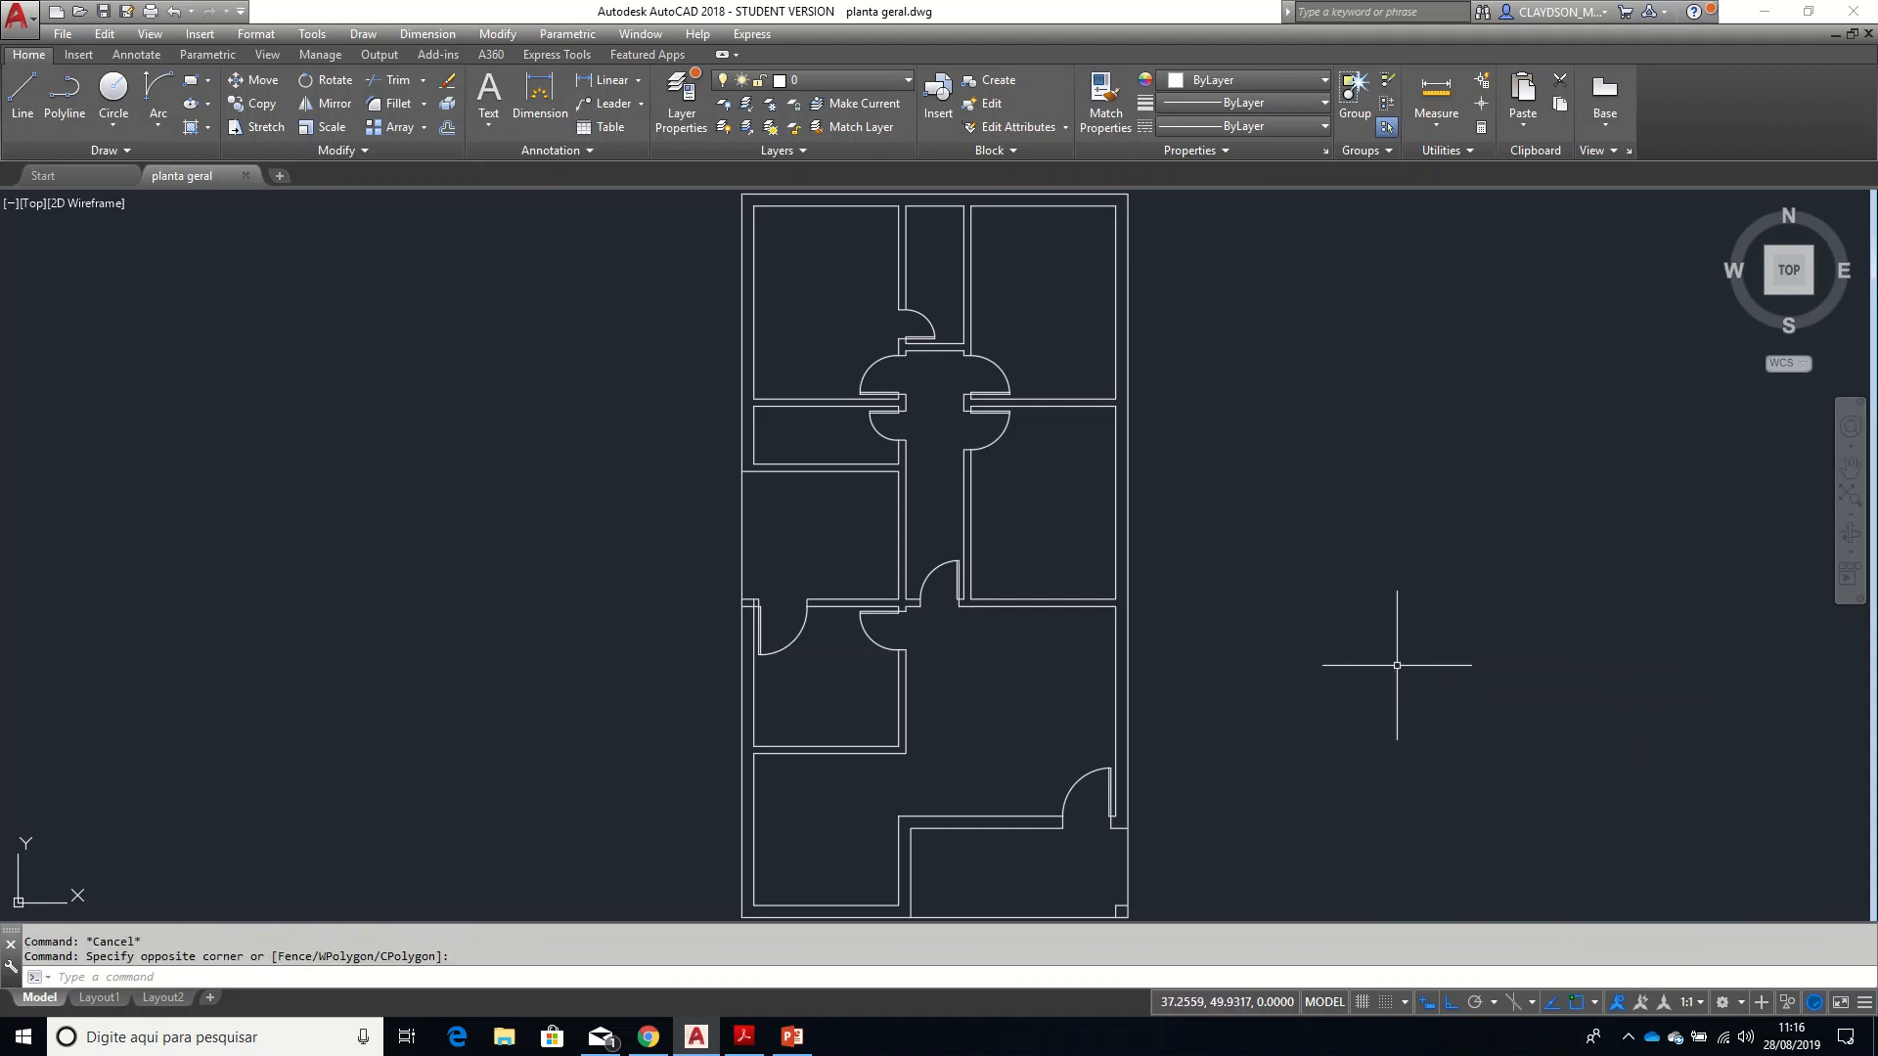
{"action": "scroll", "coordinate": [1115, 401], "scroll_direction": "up", "scroll_amount": 5}
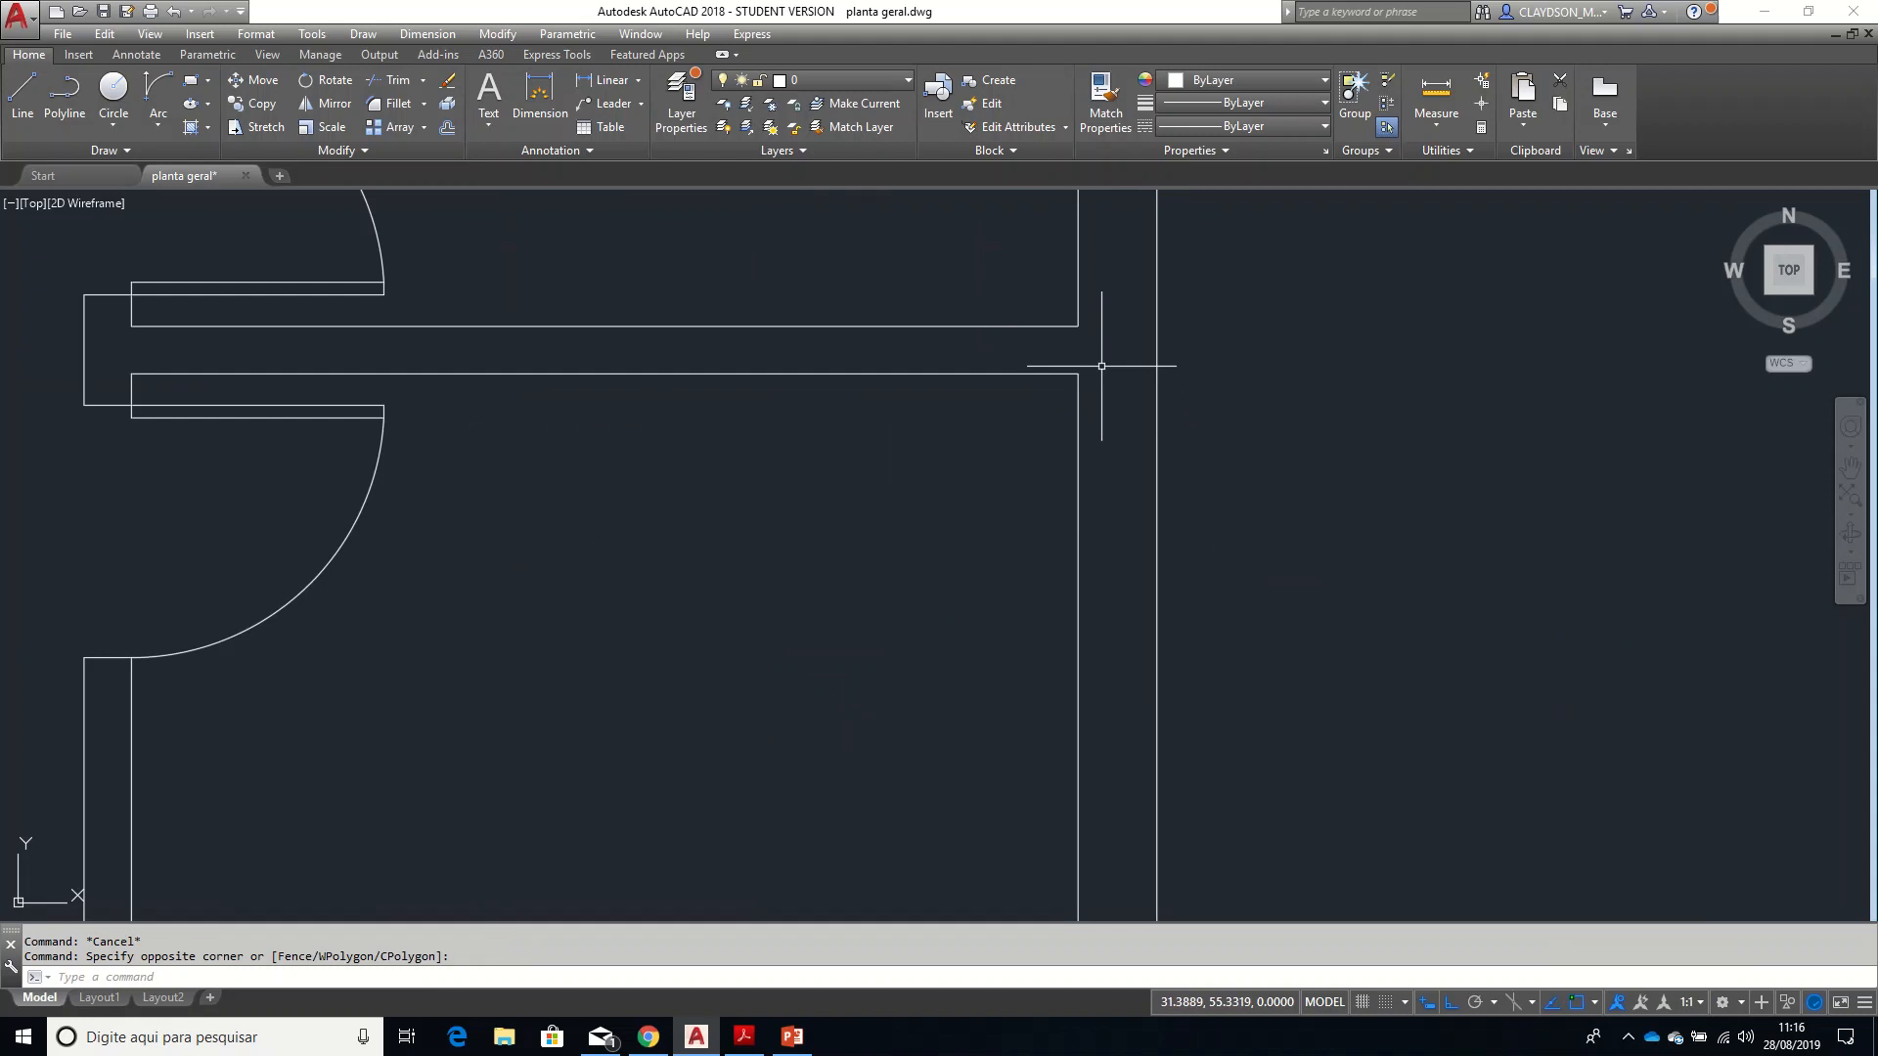
{"action": "left_click", "coordinate": [1590, 1002]}
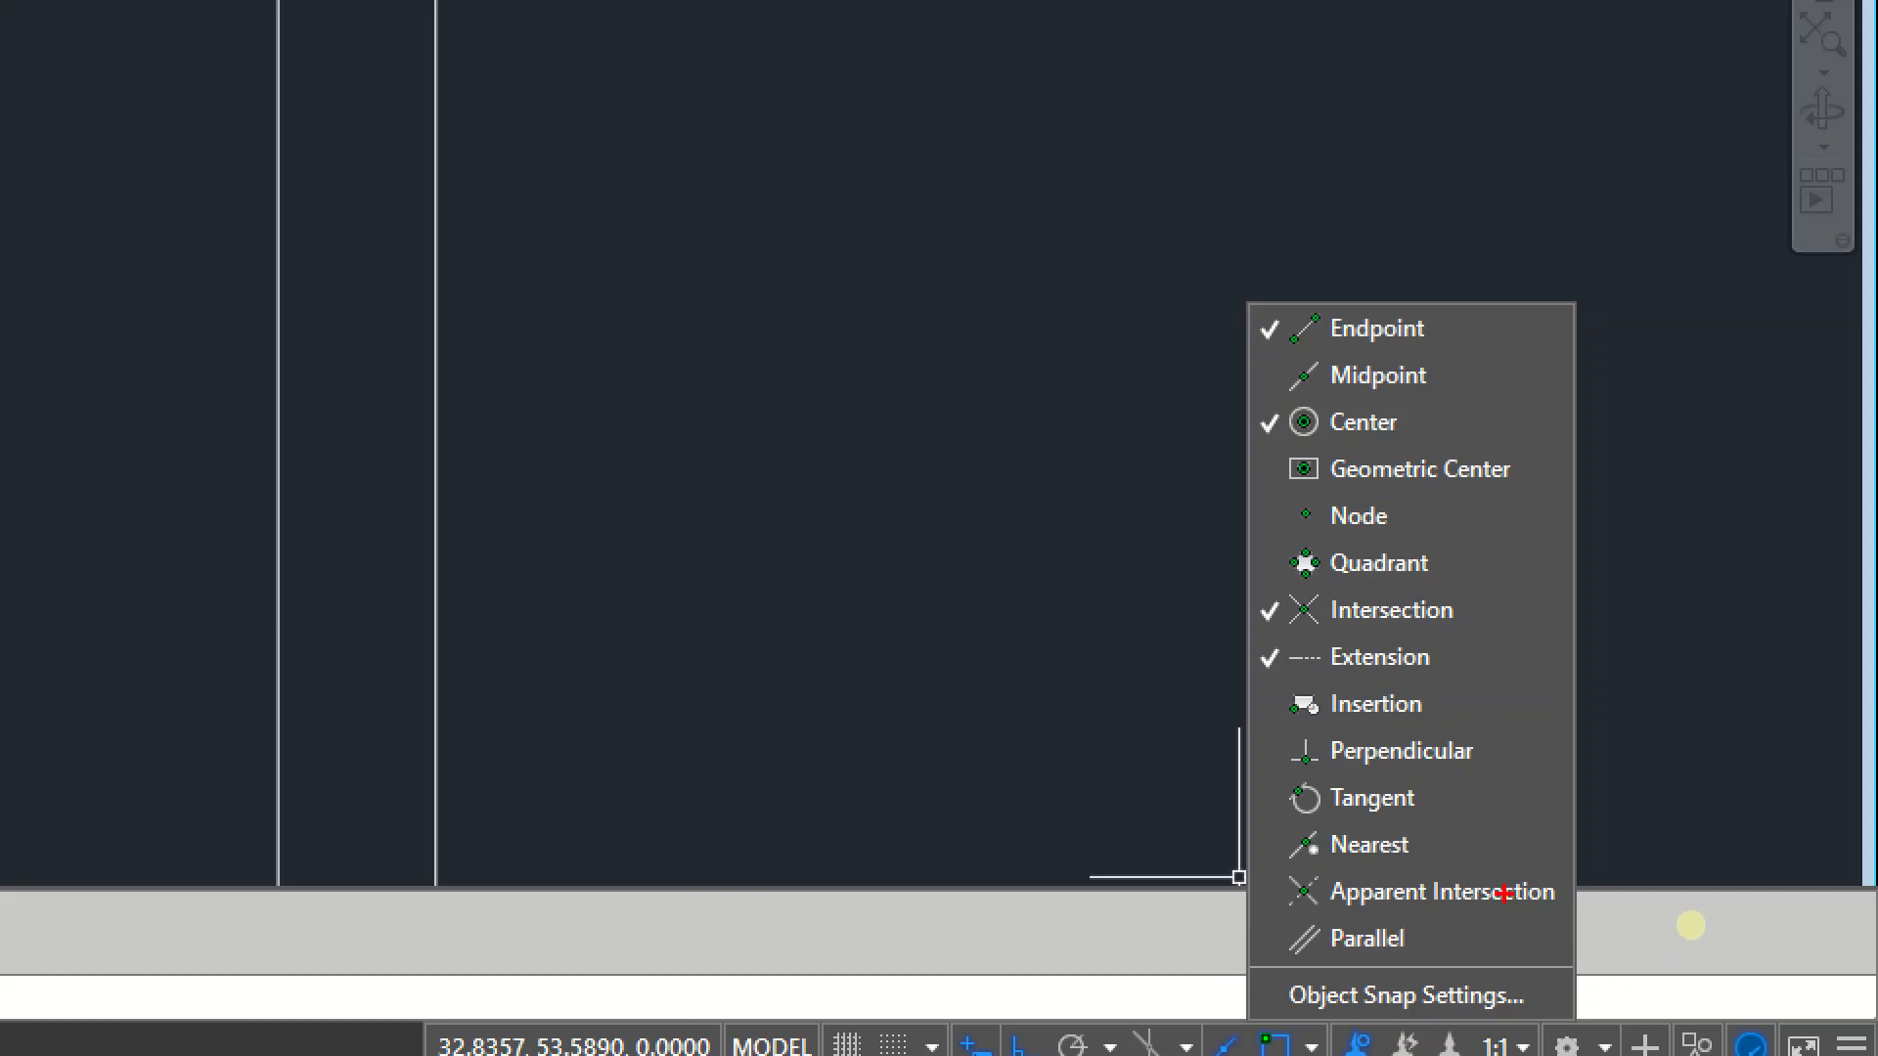
{"action": "key", "text": "Escape"}
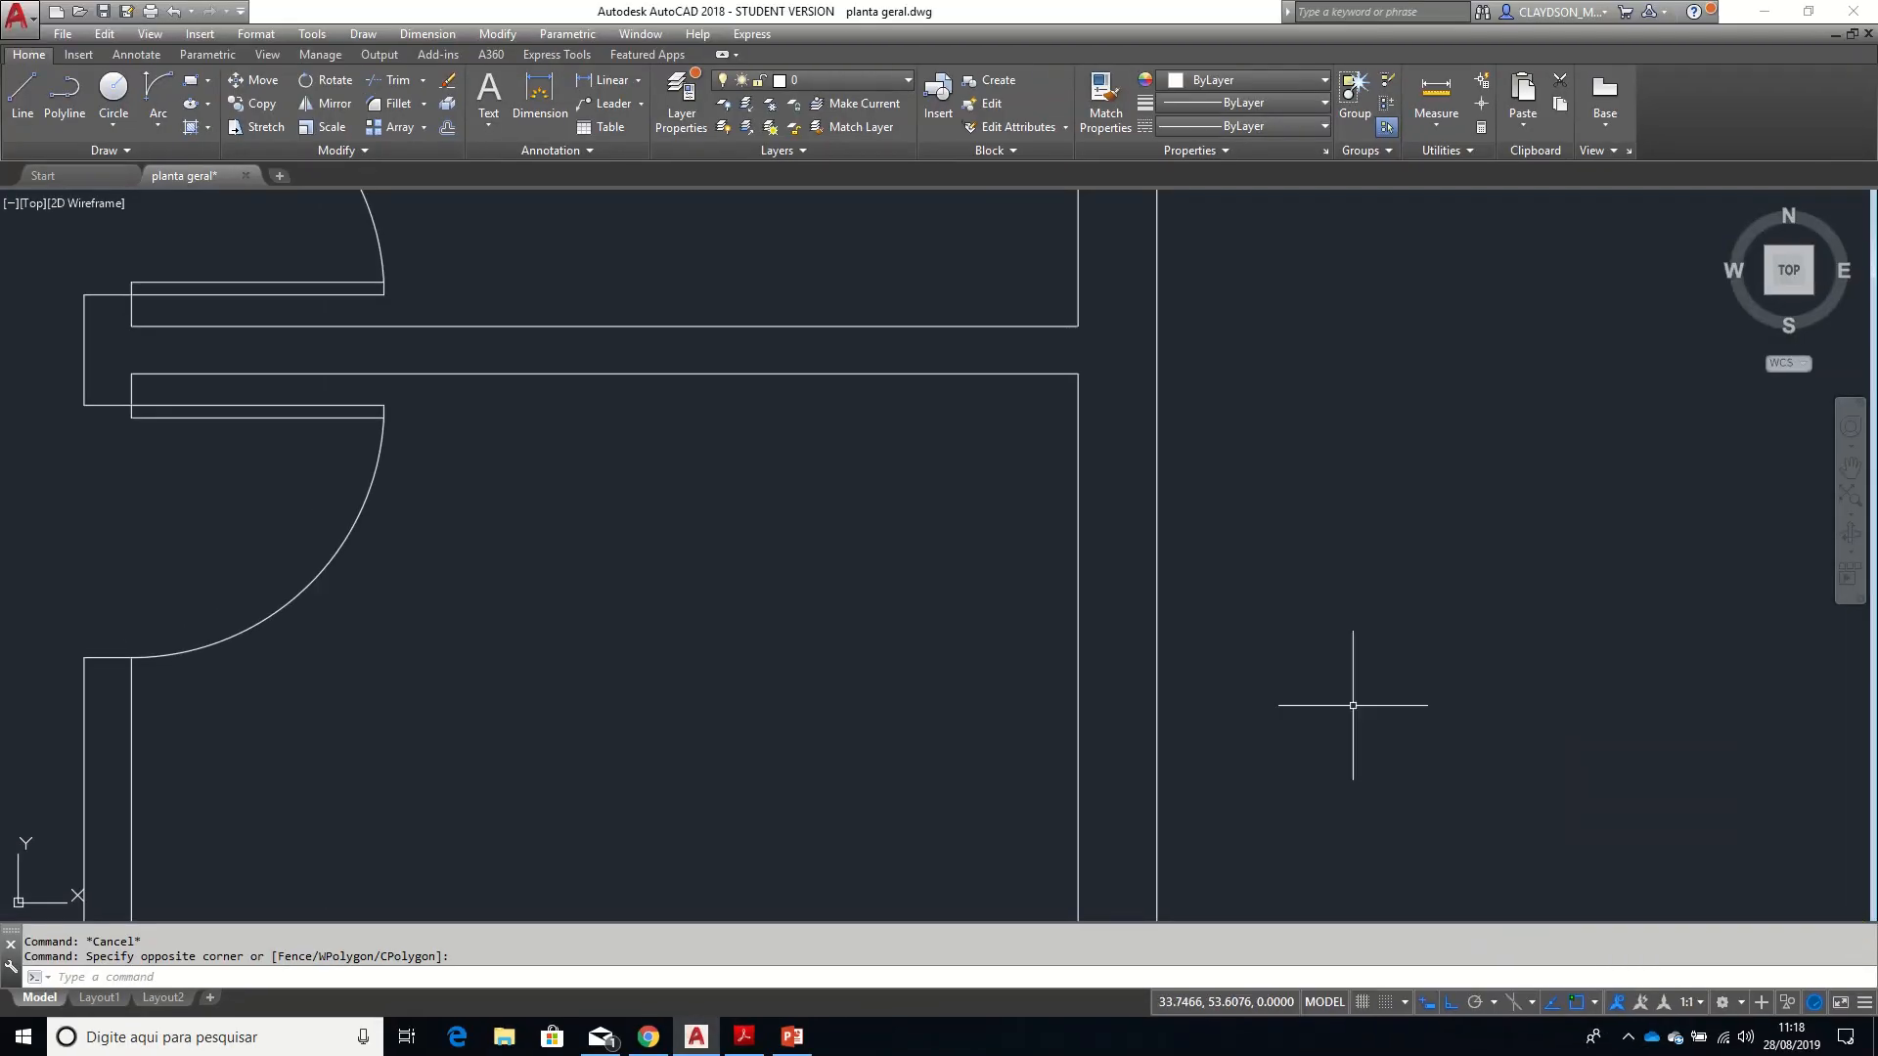
{"action": "key", "text": "Escape"}
- Examine the one-time object snap overrides, such as Mid Between 2 Points and Quadrant, without choosing one
{"action": "scroll", "coordinate": [830, 450], "scroll_direction": "down", "scroll_amount": 8}
{"action": "scroll", "coordinate": [1334, 698], "scroll_direction": "up", "scroll_amount": 6}
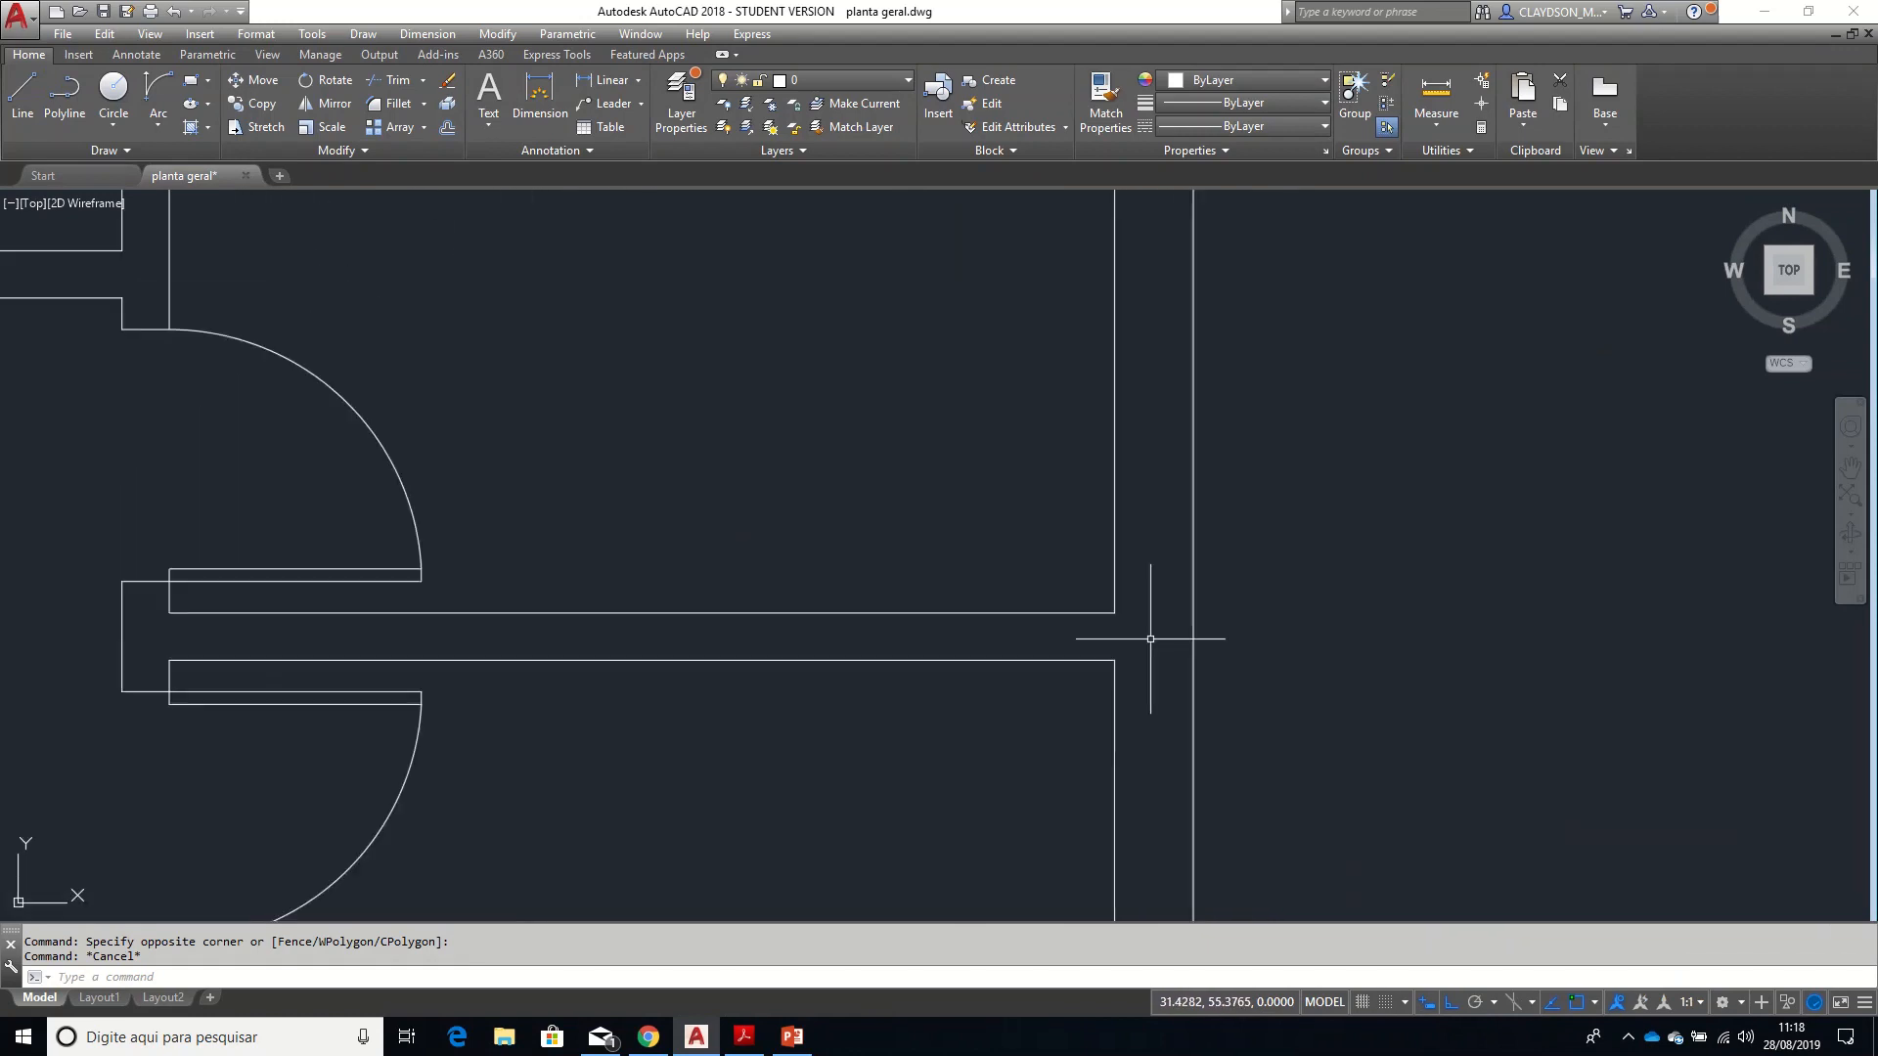
{"action": "right_click", "coordinate": [1146, 704], "text": "shift"}
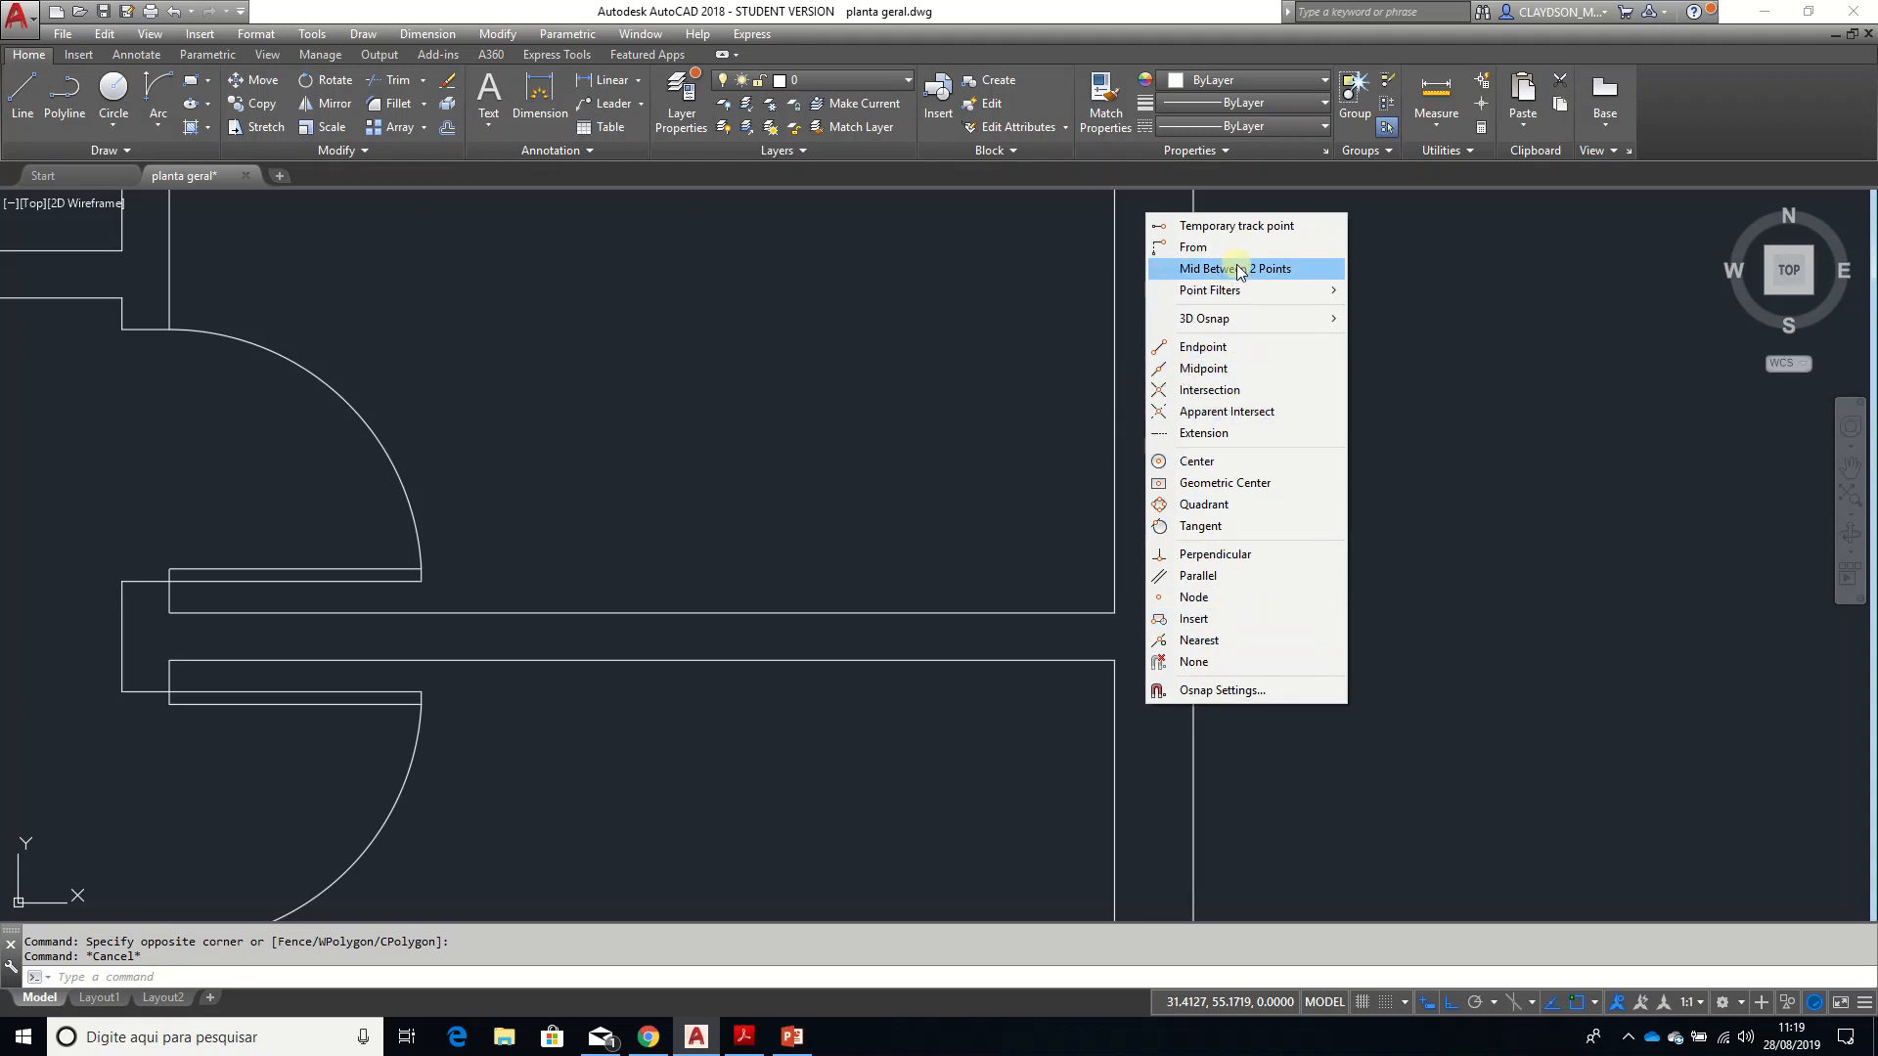
{"action": "mouse_move", "coordinate": [1236, 315]}
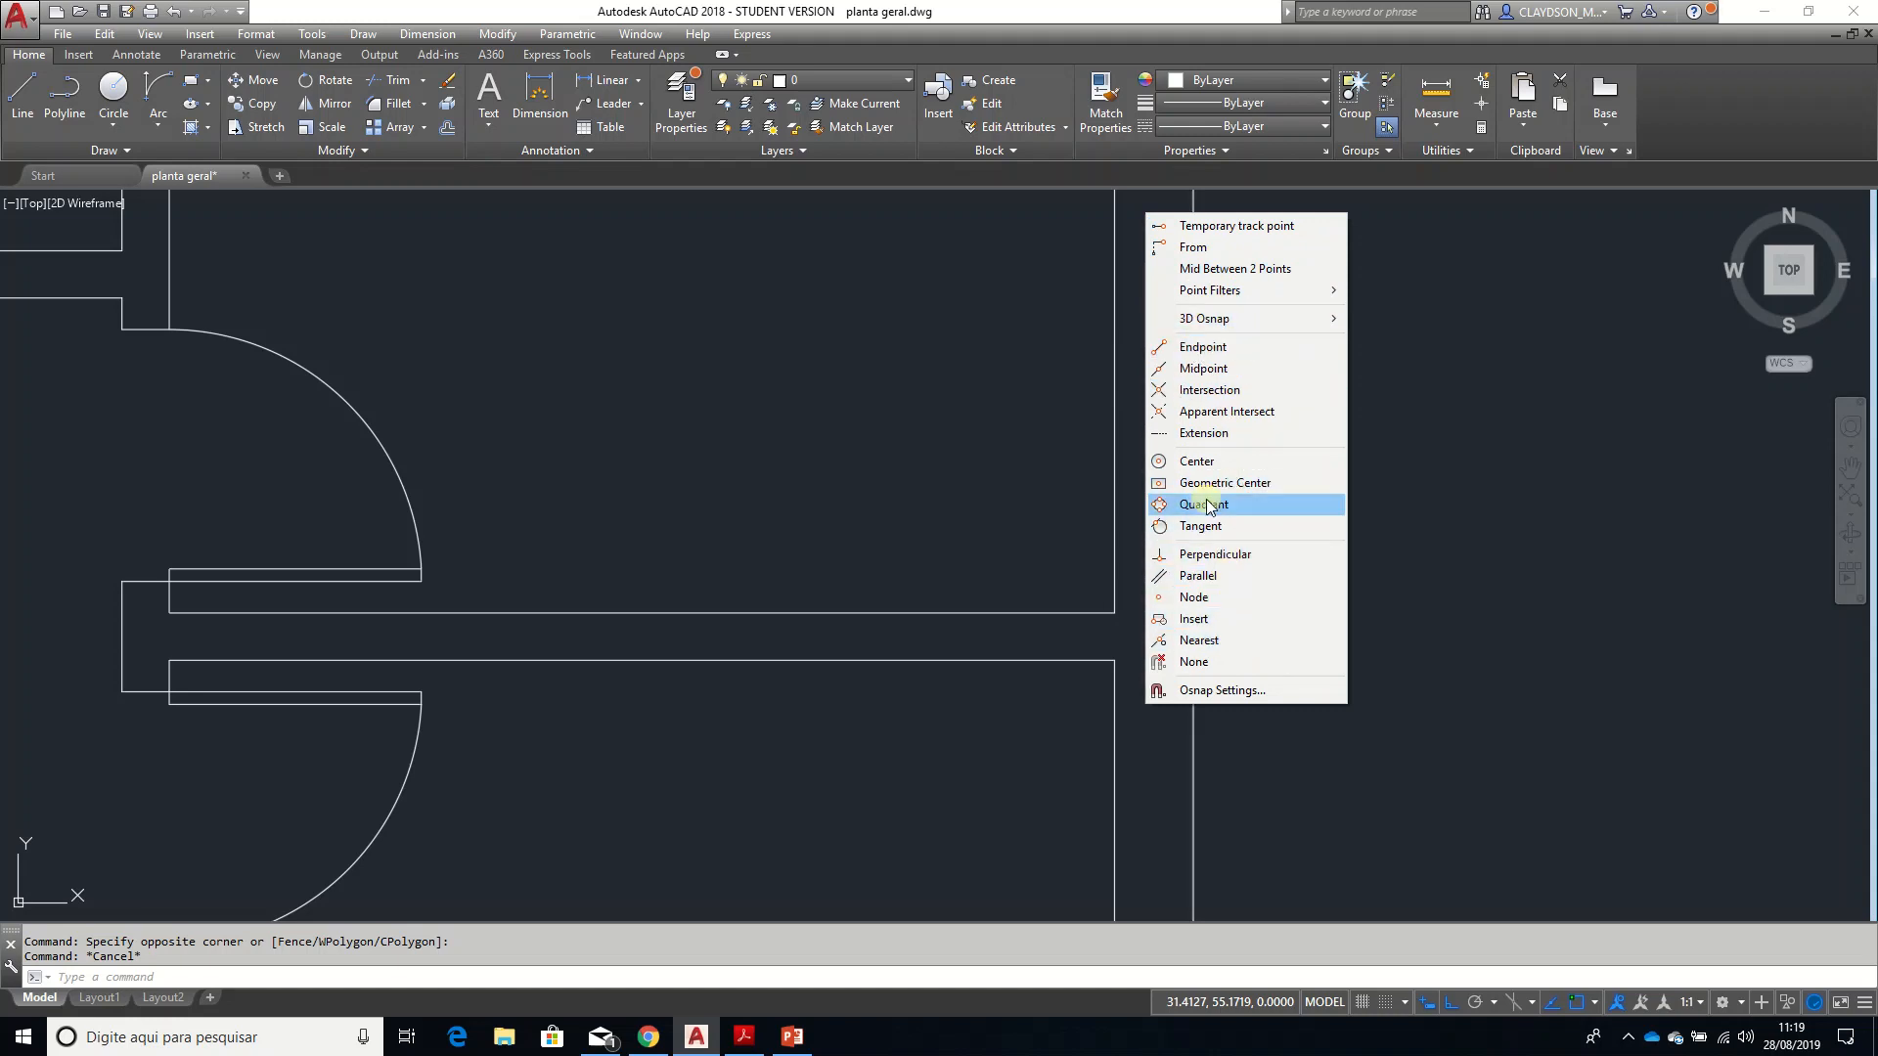
{"action": "left_click", "coordinate": [1533, 802]}
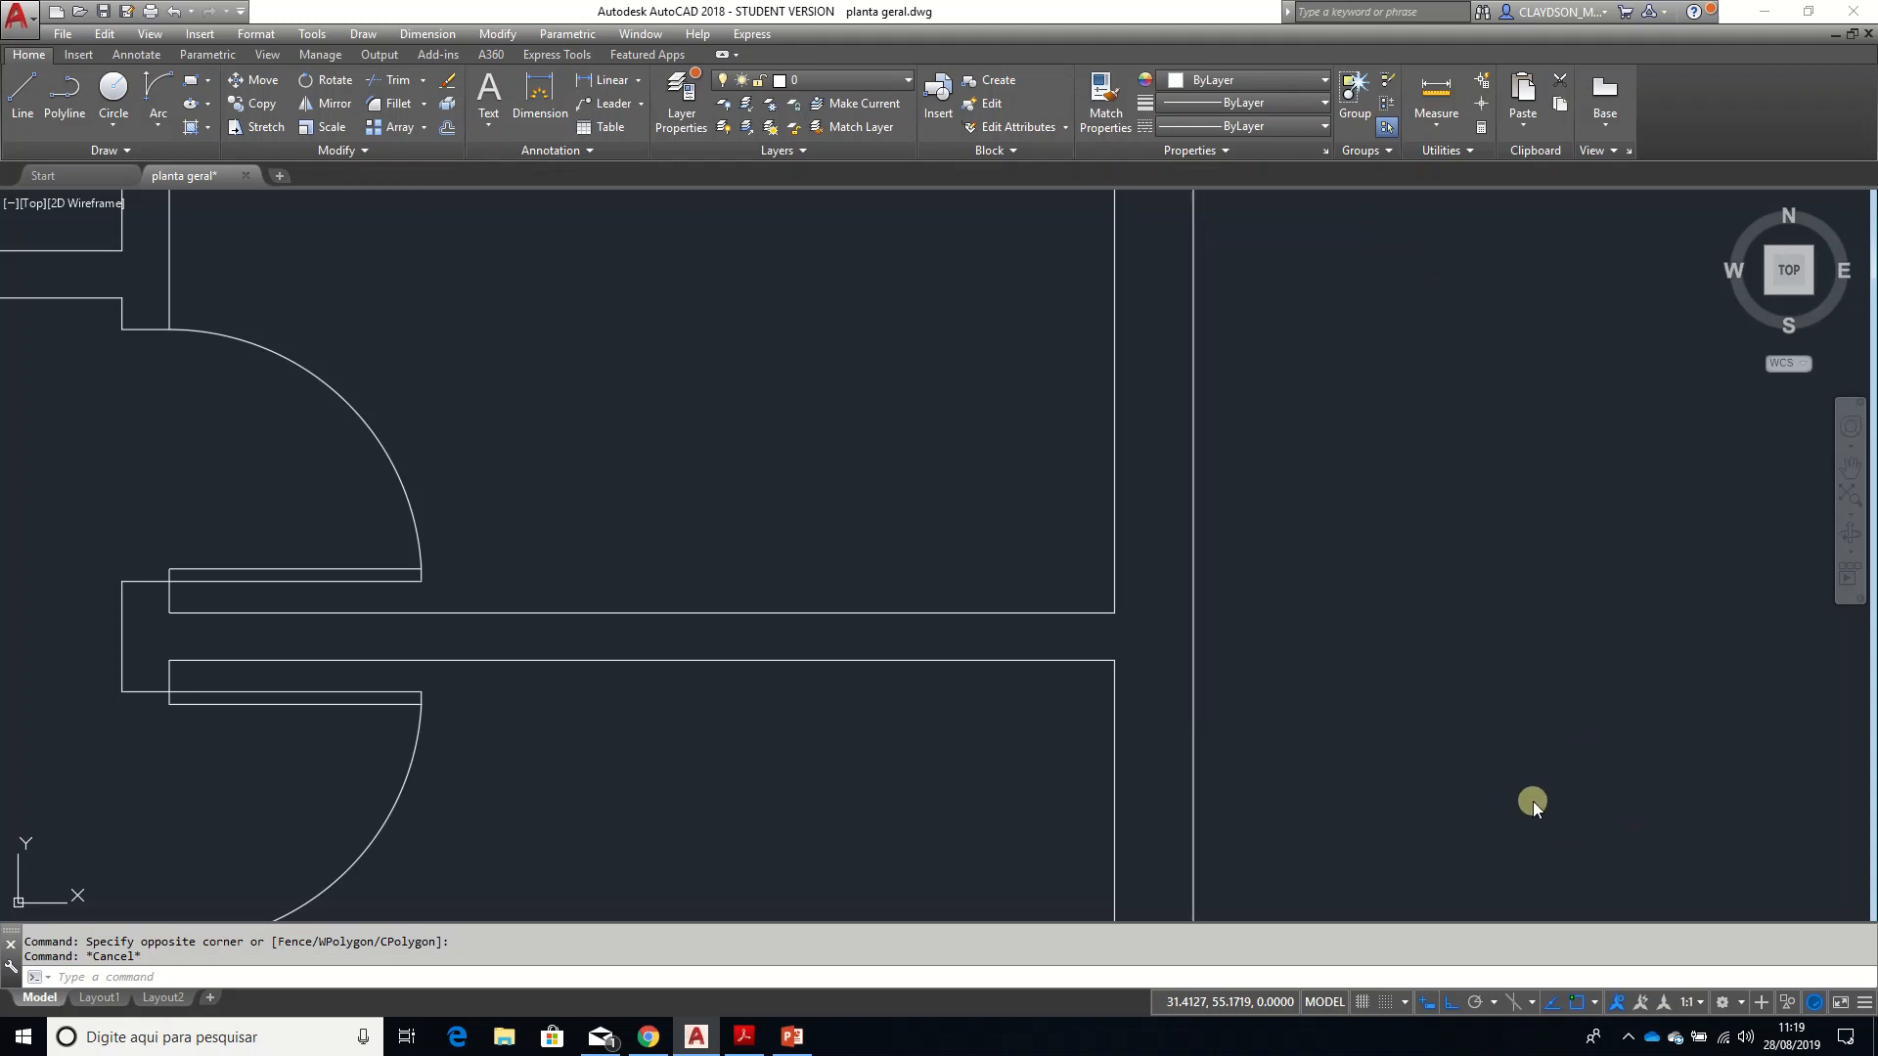
{"action": "left_click", "coordinate": [1603, 861]}
{"action": "left_click", "coordinate": [1623, 836]}
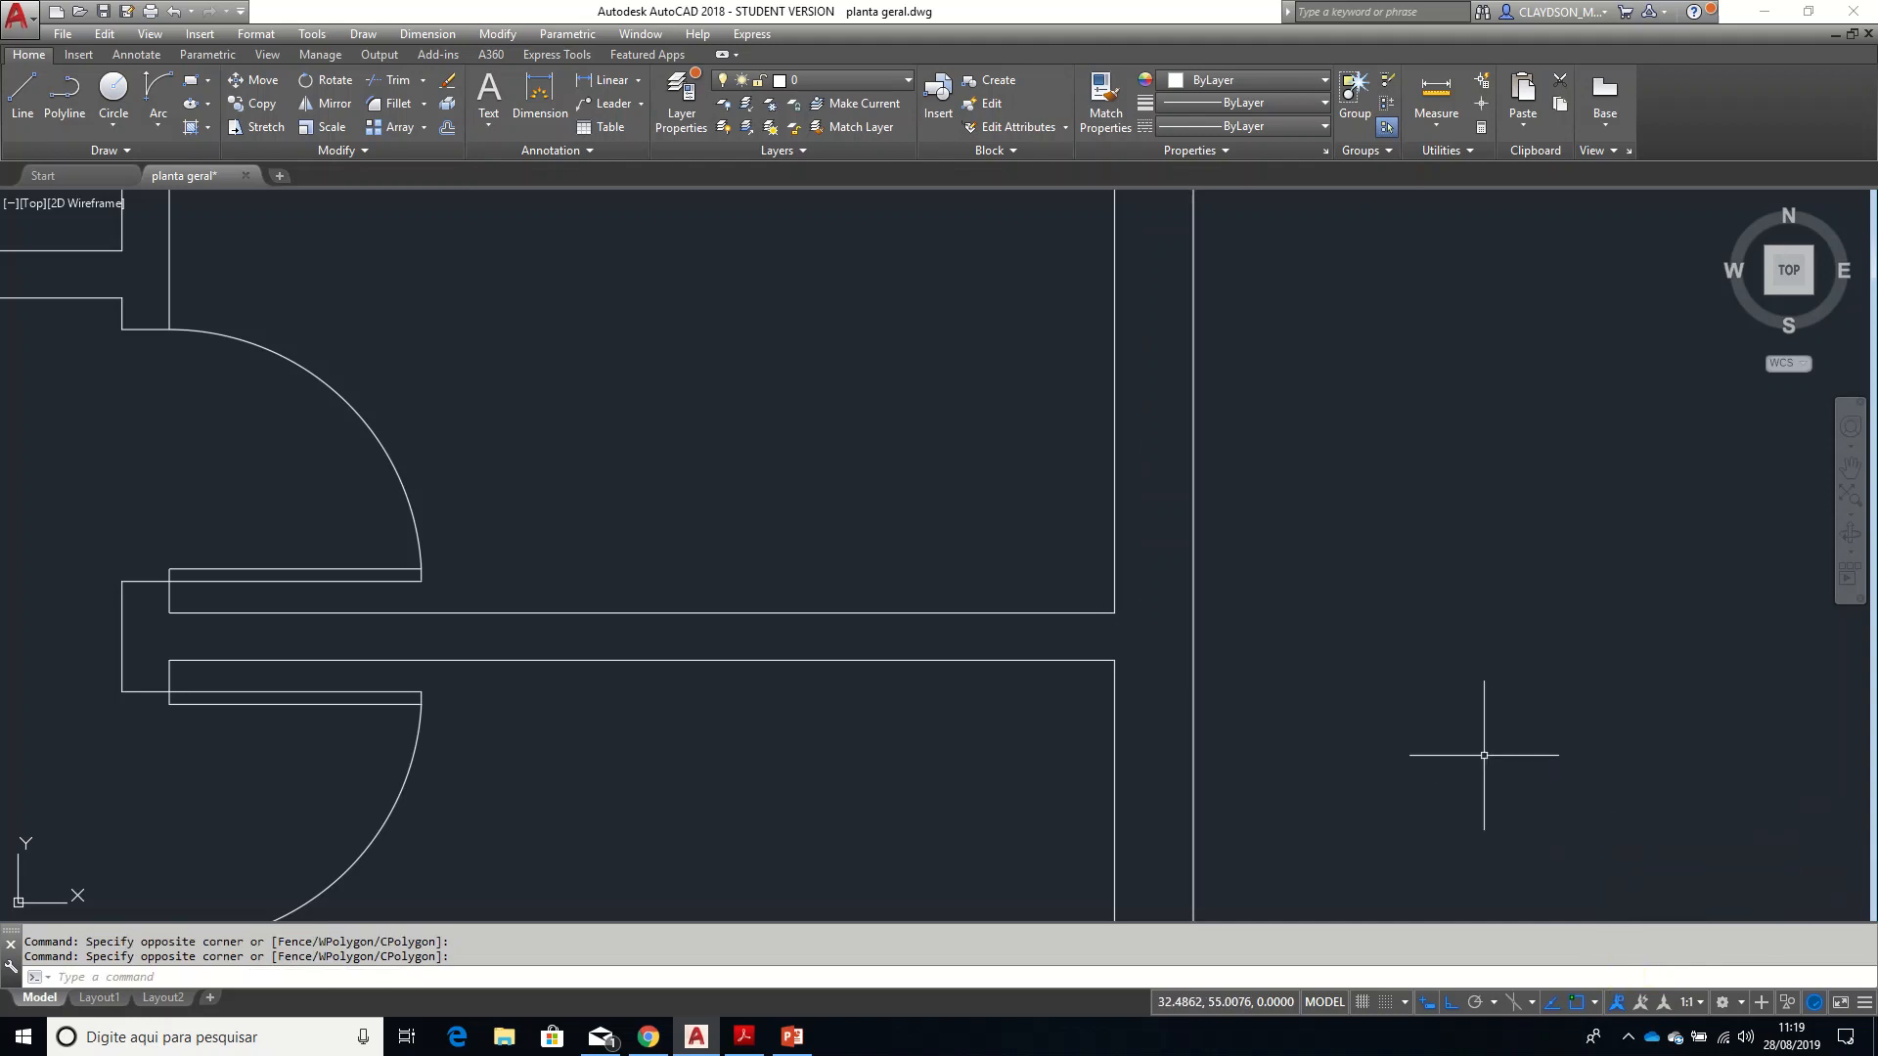
- Turn on the Perpendicular running object snap
{"action": "left_click", "coordinate": [1595, 1002]}
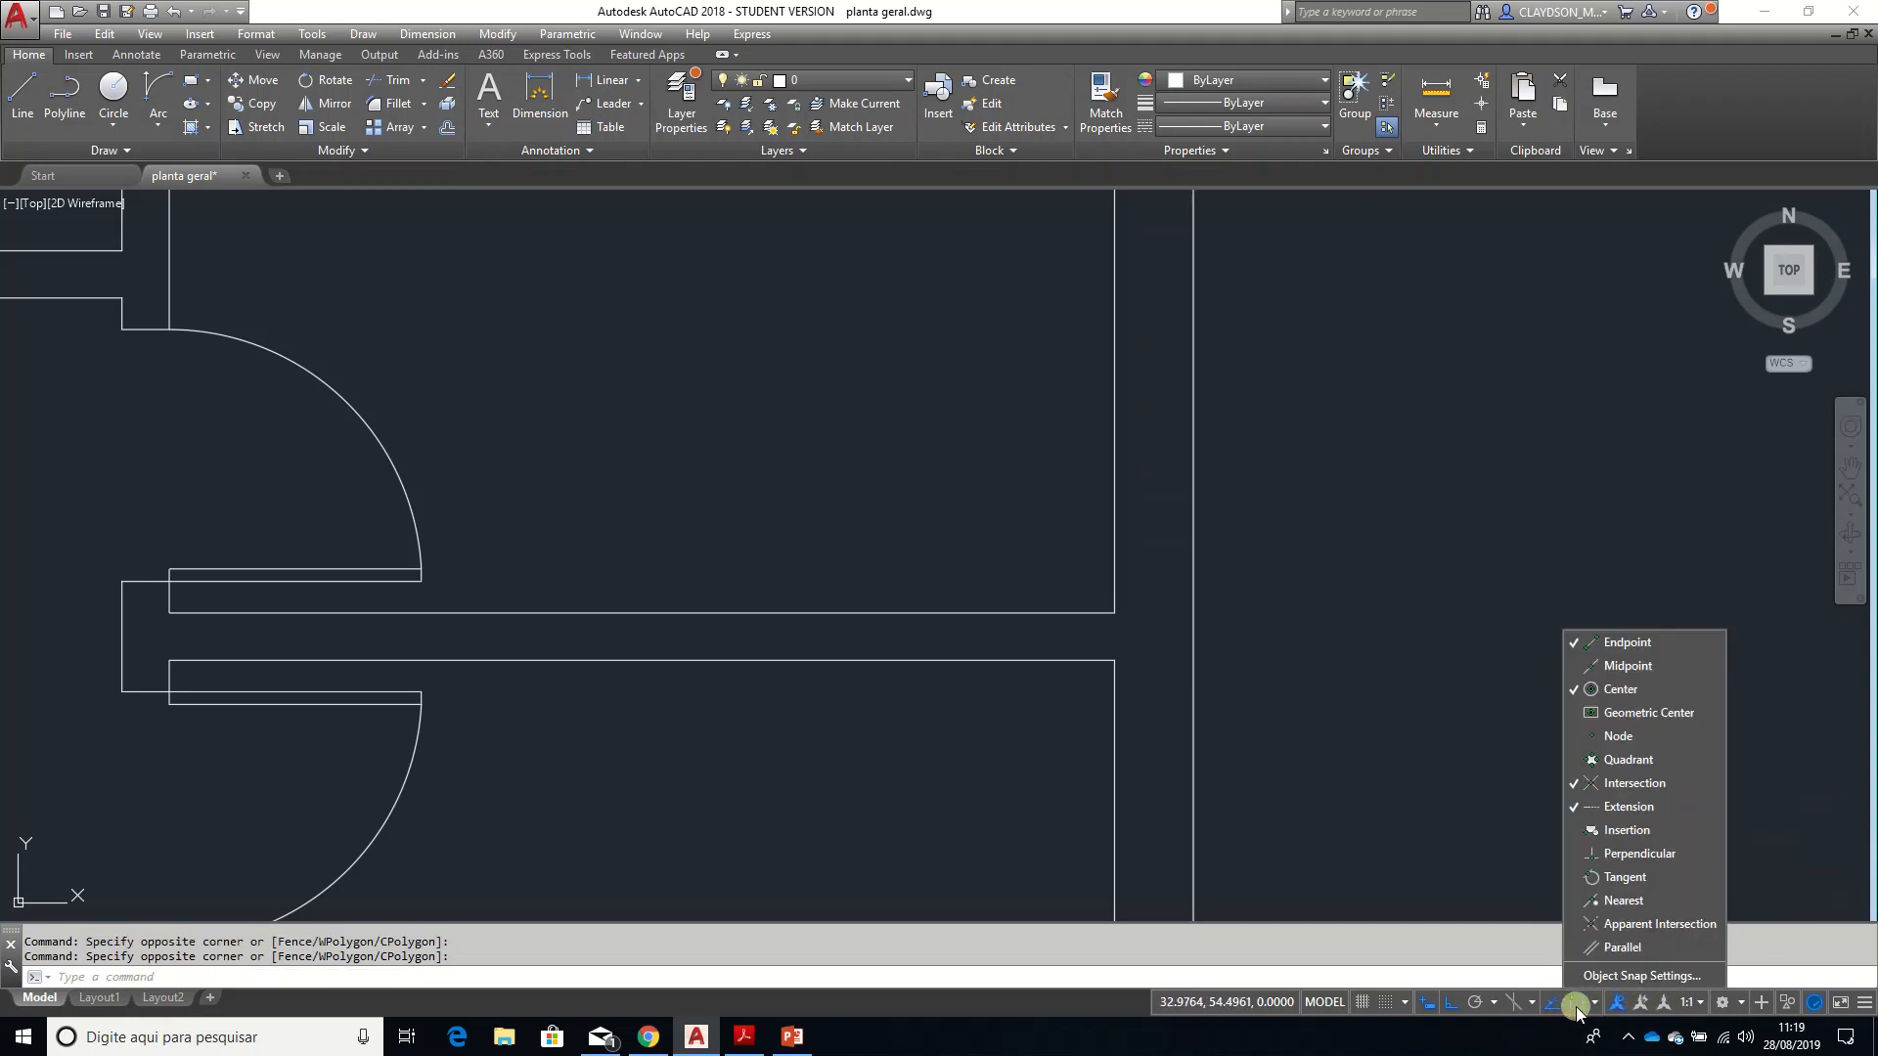
{"action": "left_click", "coordinate": [1581, 857]}
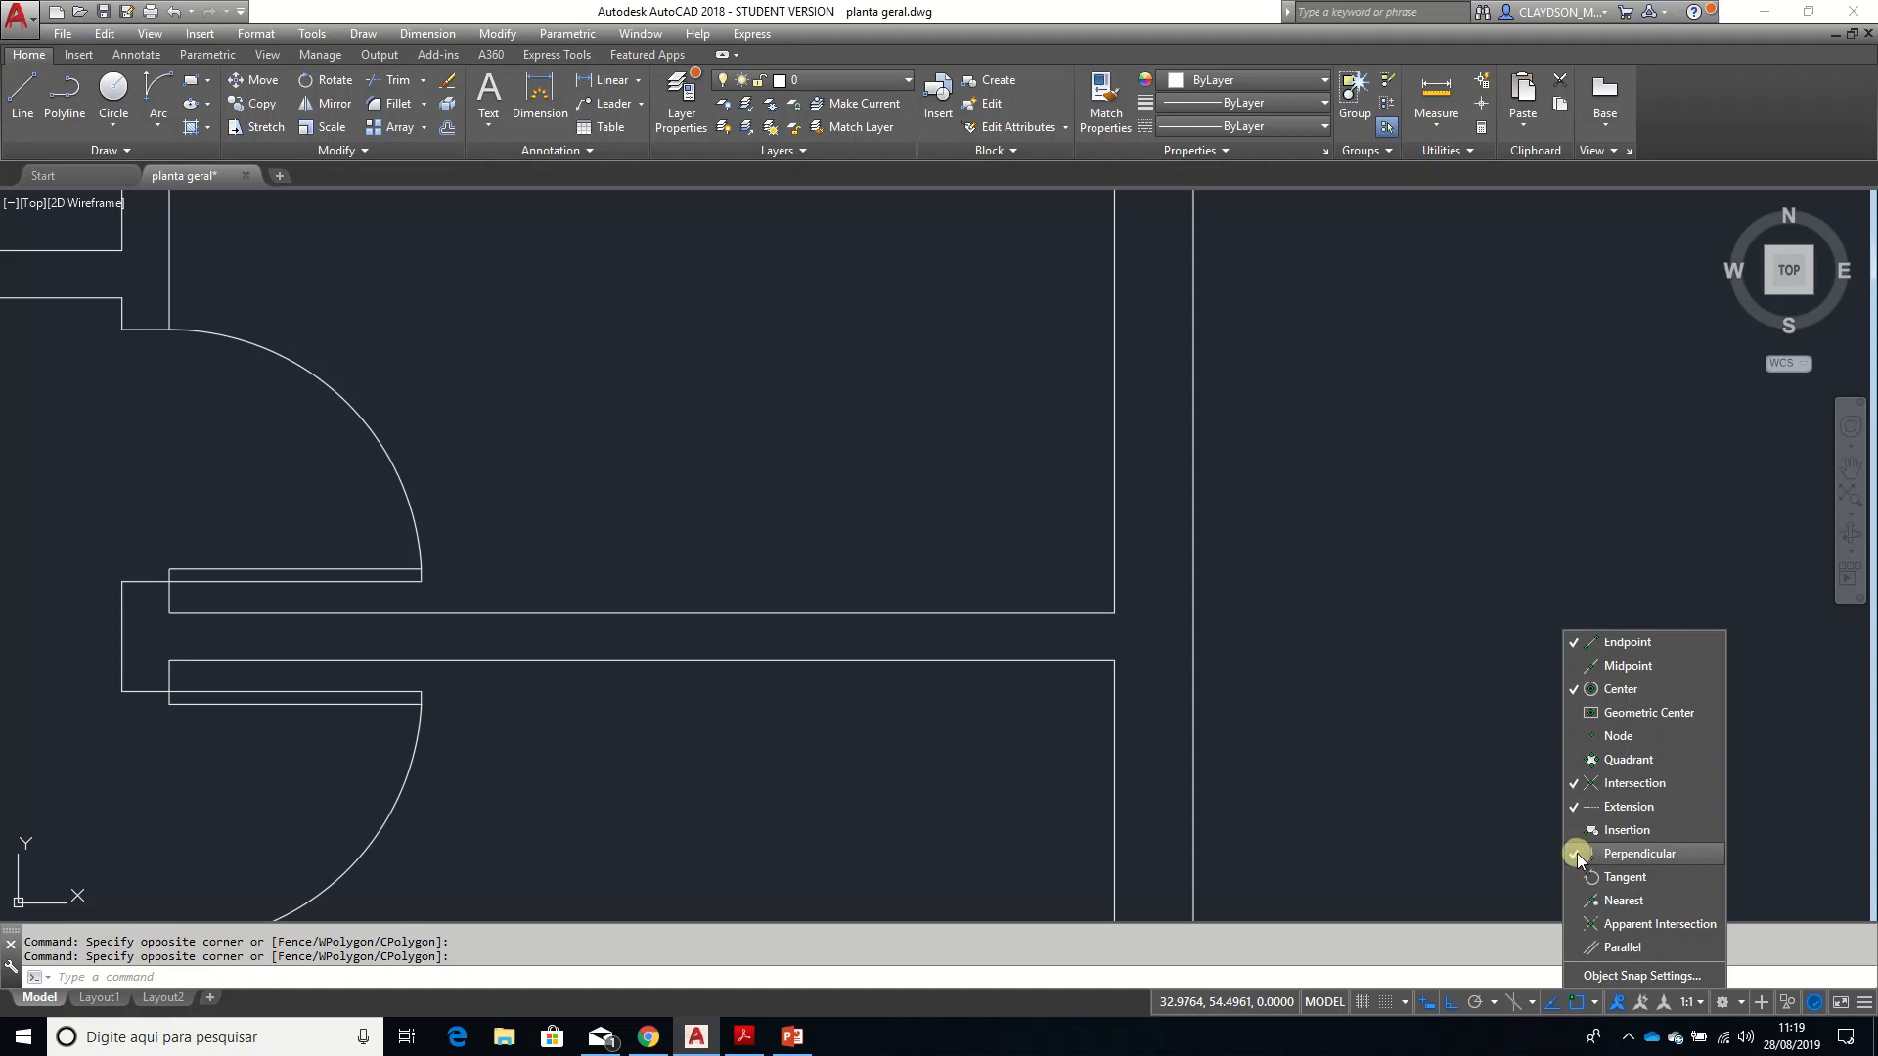
{"action": "left_click", "coordinate": [1462, 854]}
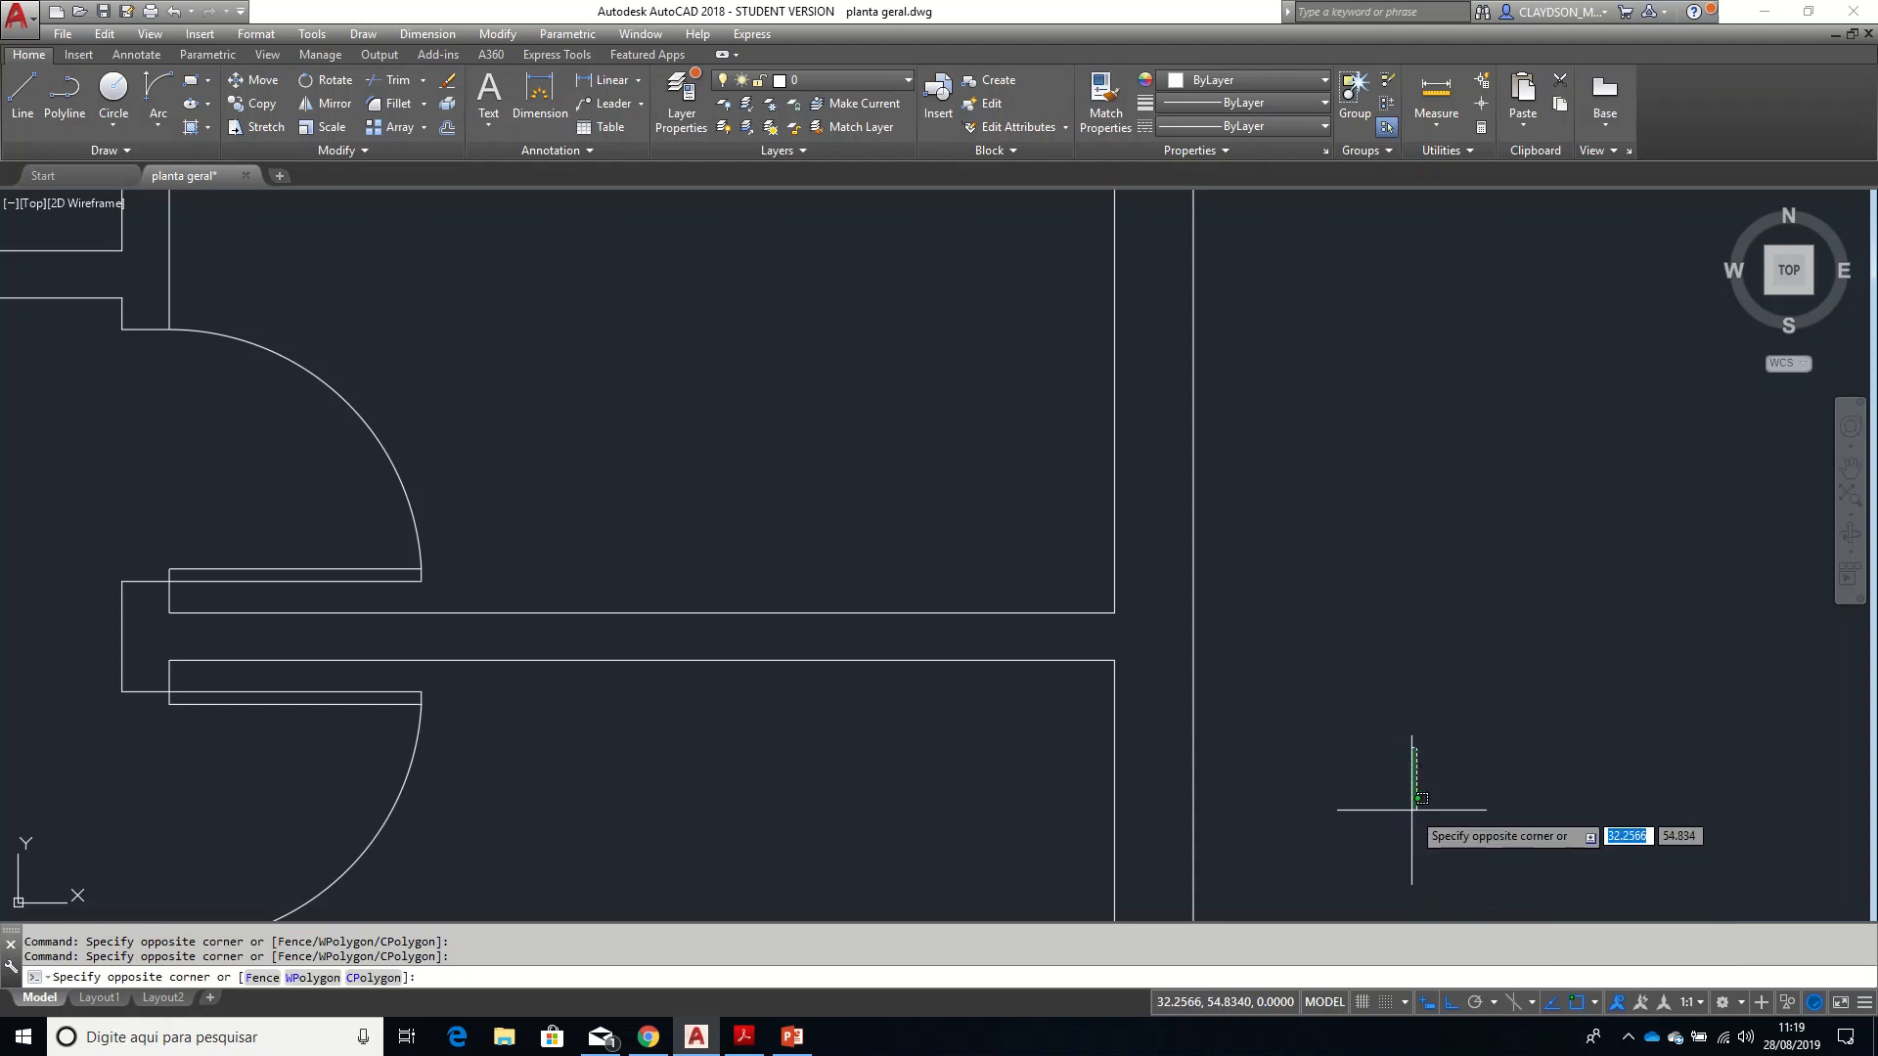
{"action": "key", "text": "Escape"}
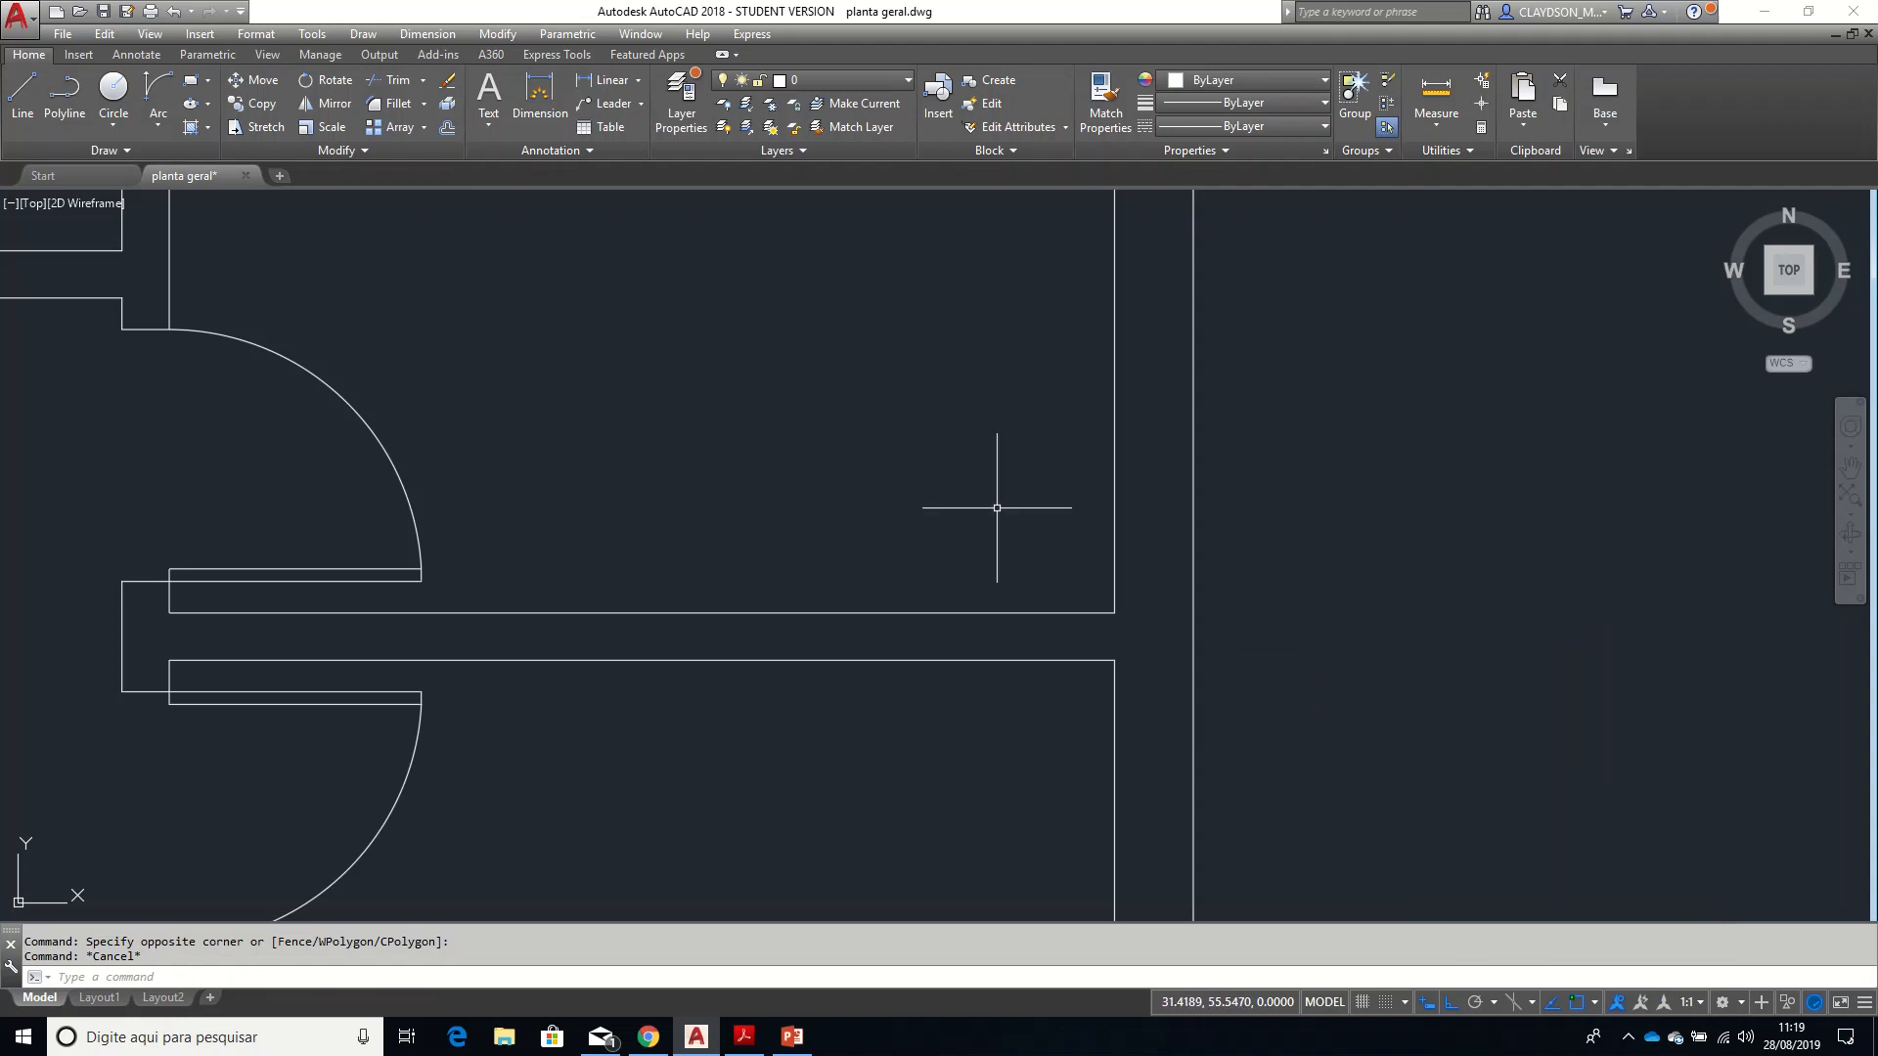
{"action": "left_click", "coordinate": [22, 96]}
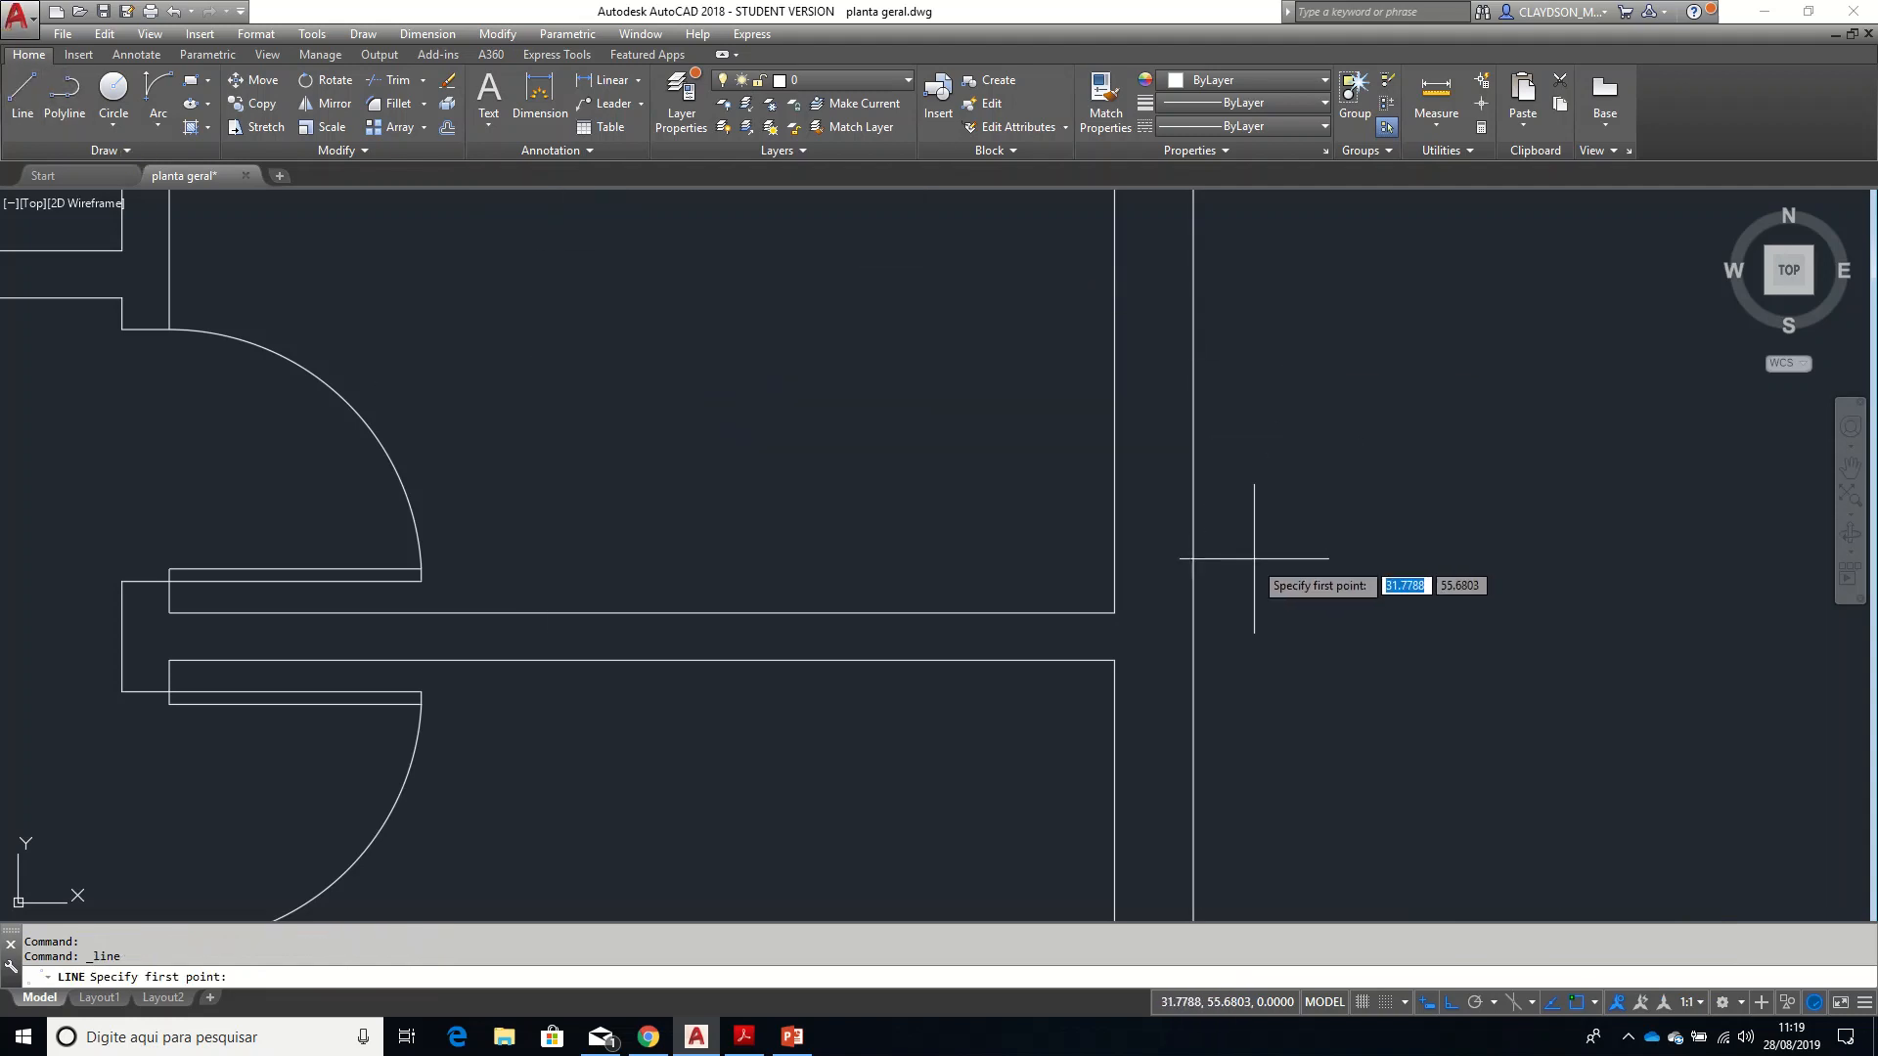
{"action": "key", "text": "Escape"}
{"action": "left_click", "coordinate": [30, 110]}
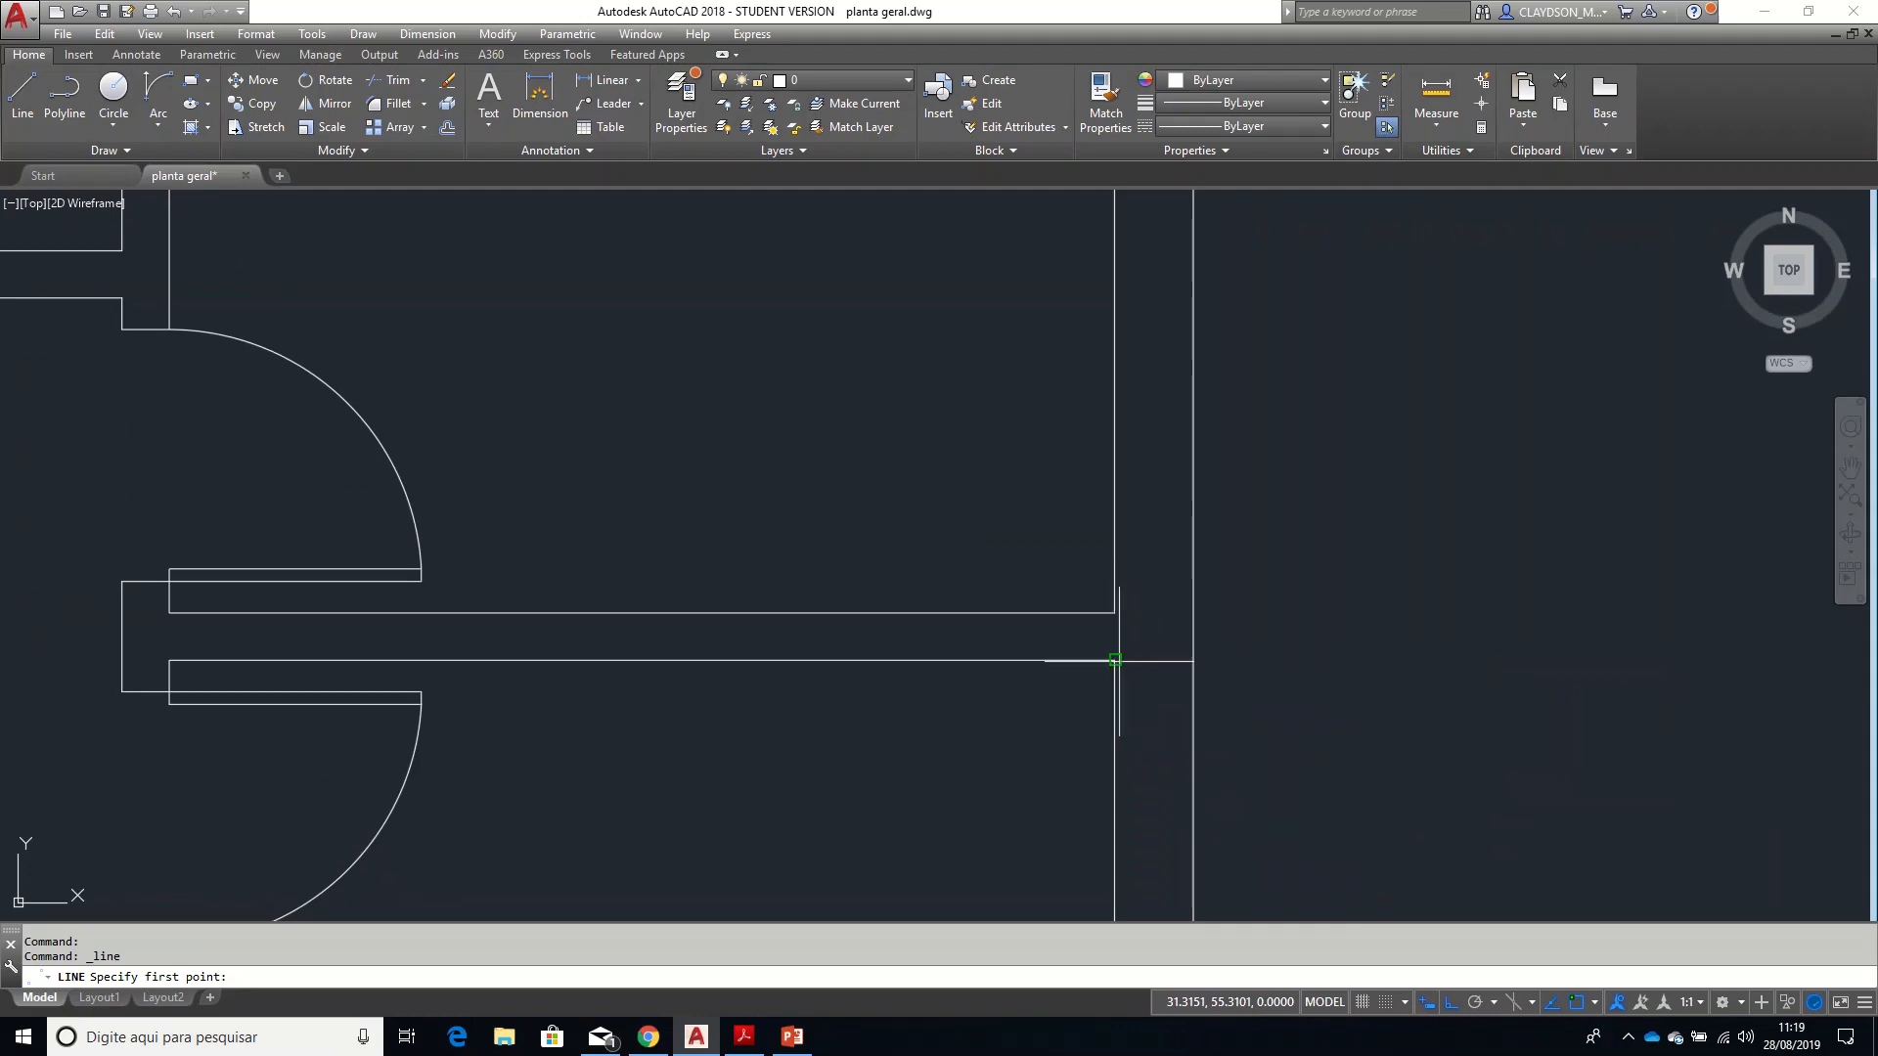
{"action": "left_click", "coordinate": [1116, 660]}
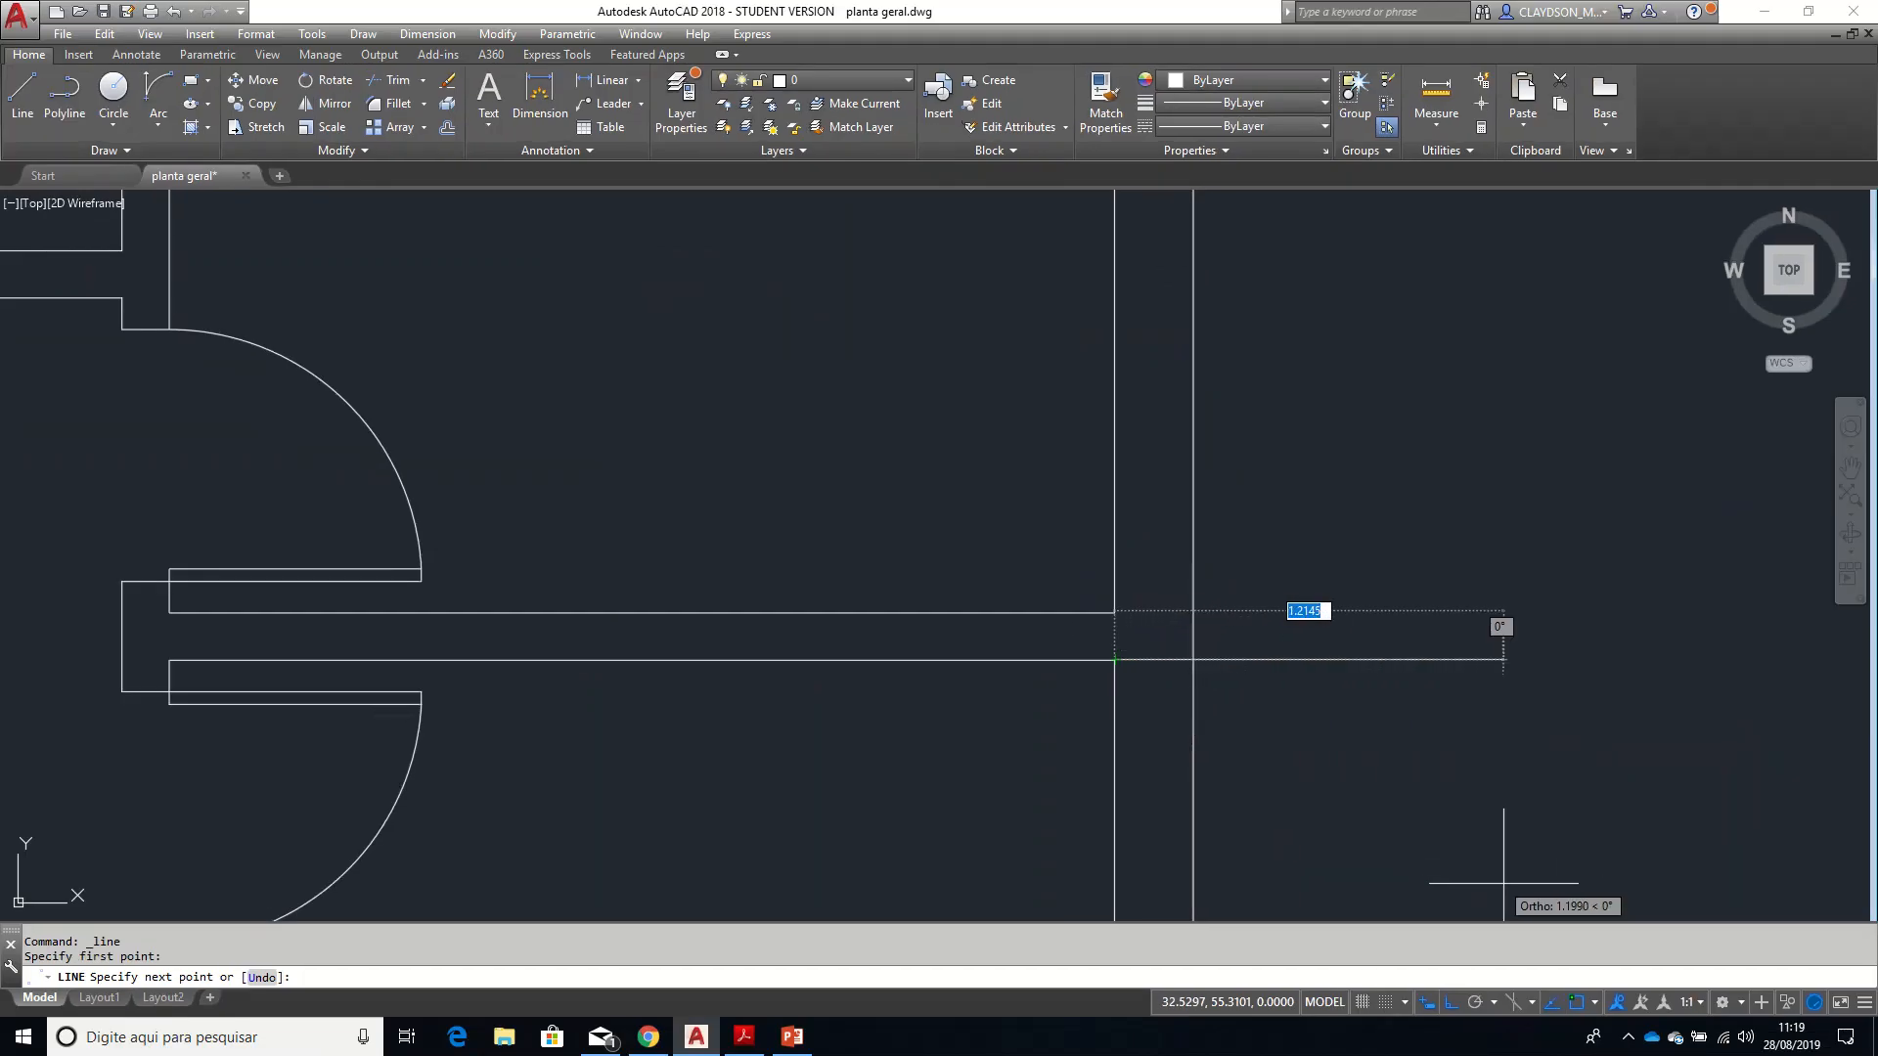
{"action": "key", "text": "Escape"}
{"action": "left_click", "coordinate": [1586, 1000]}
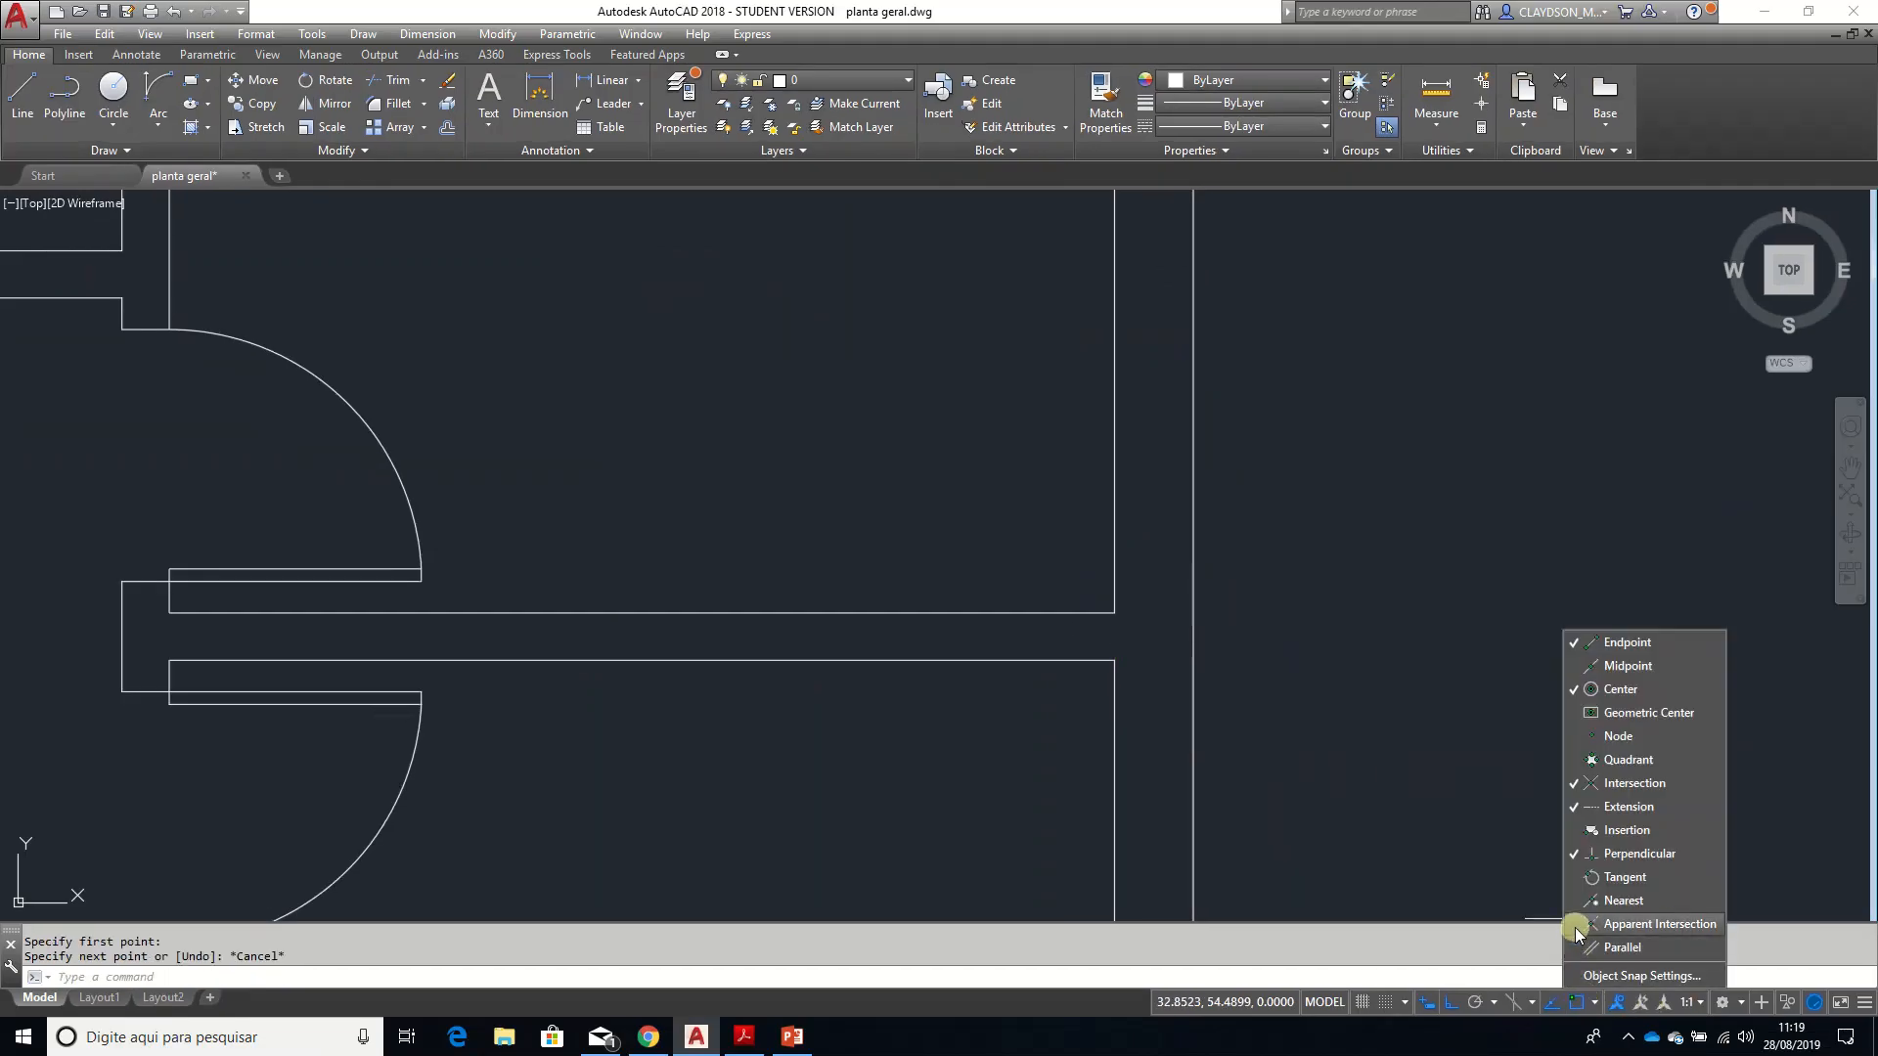
{"action": "left_click", "coordinate": [1409, 804]}
{"action": "left_click", "coordinate": [1302, 732]}
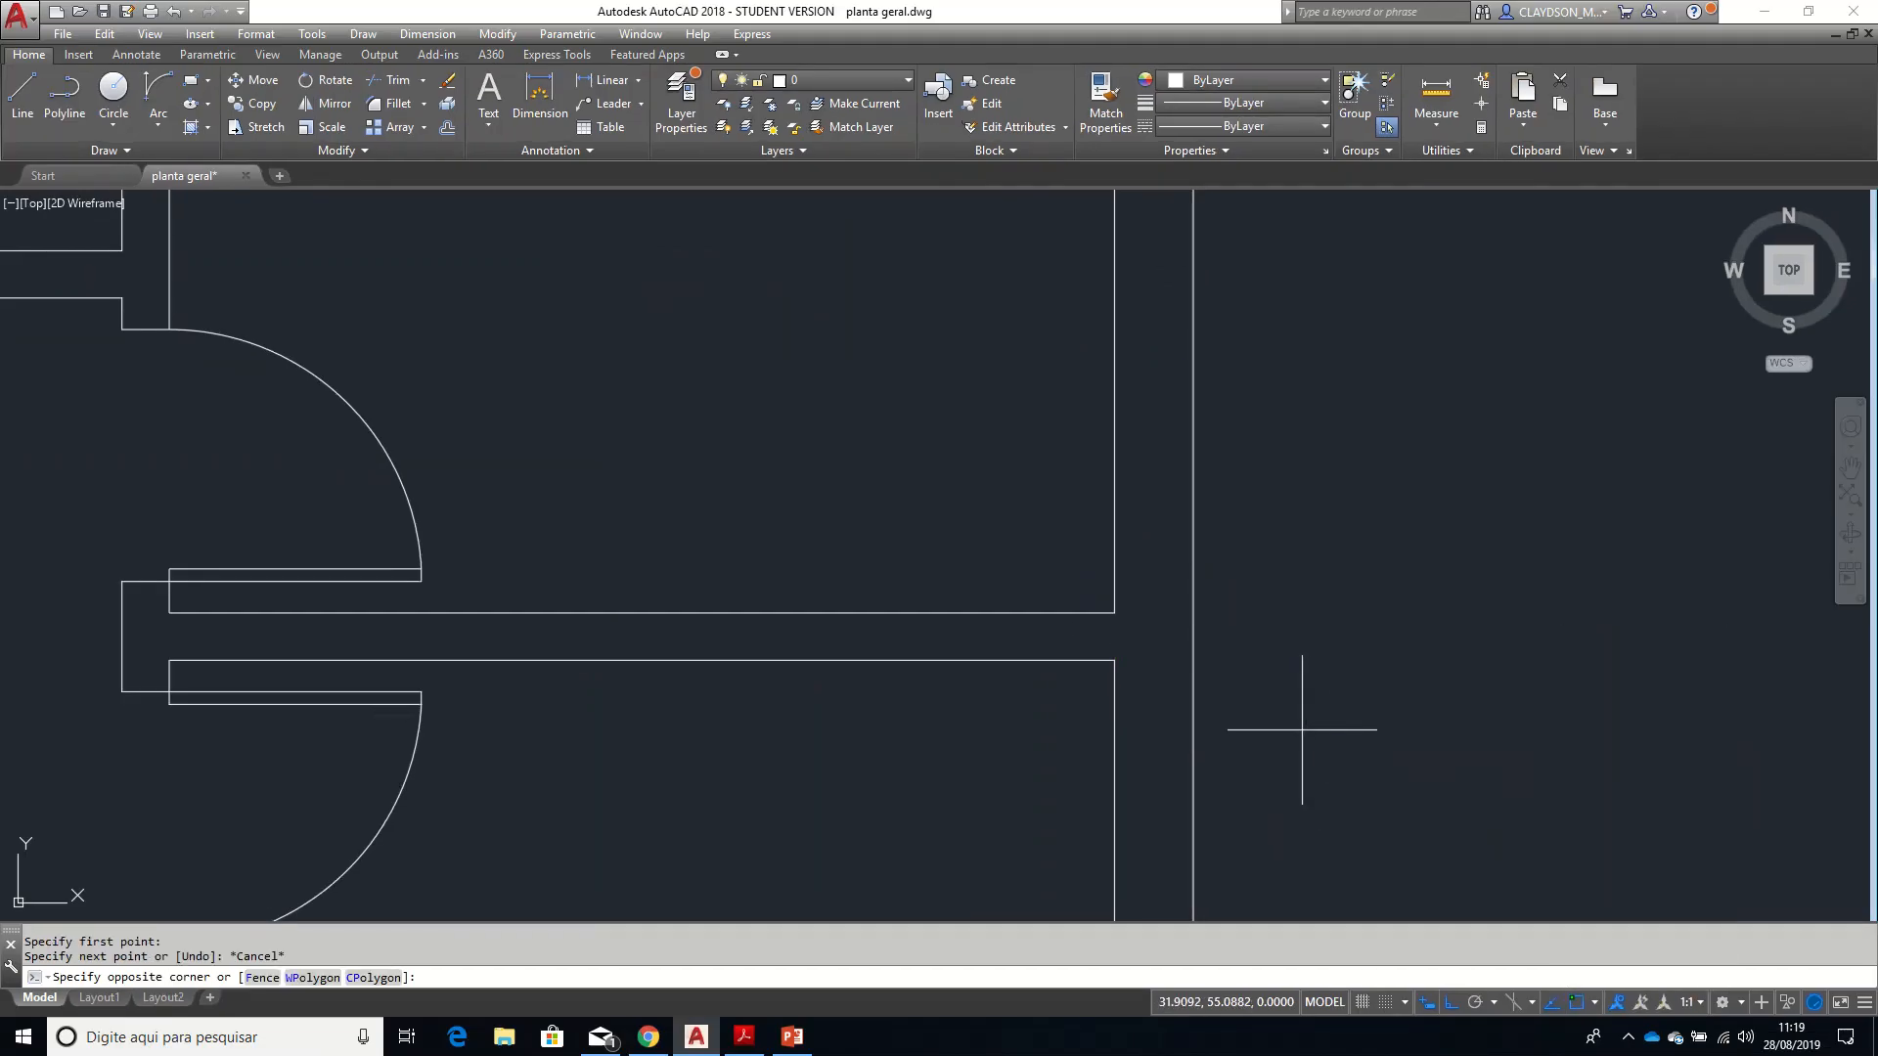
{"action": "left_click", "coordinate": [1300, 771]}
{"action": "key", "text": "Escape"}
{"action": "key", "text": "Escape"}
- Try to draw a horizontal line from the lower room's wall corner across to the outer wall line
{"action": "type", "text": "l"}
{"action": "key", "text": "Return"}
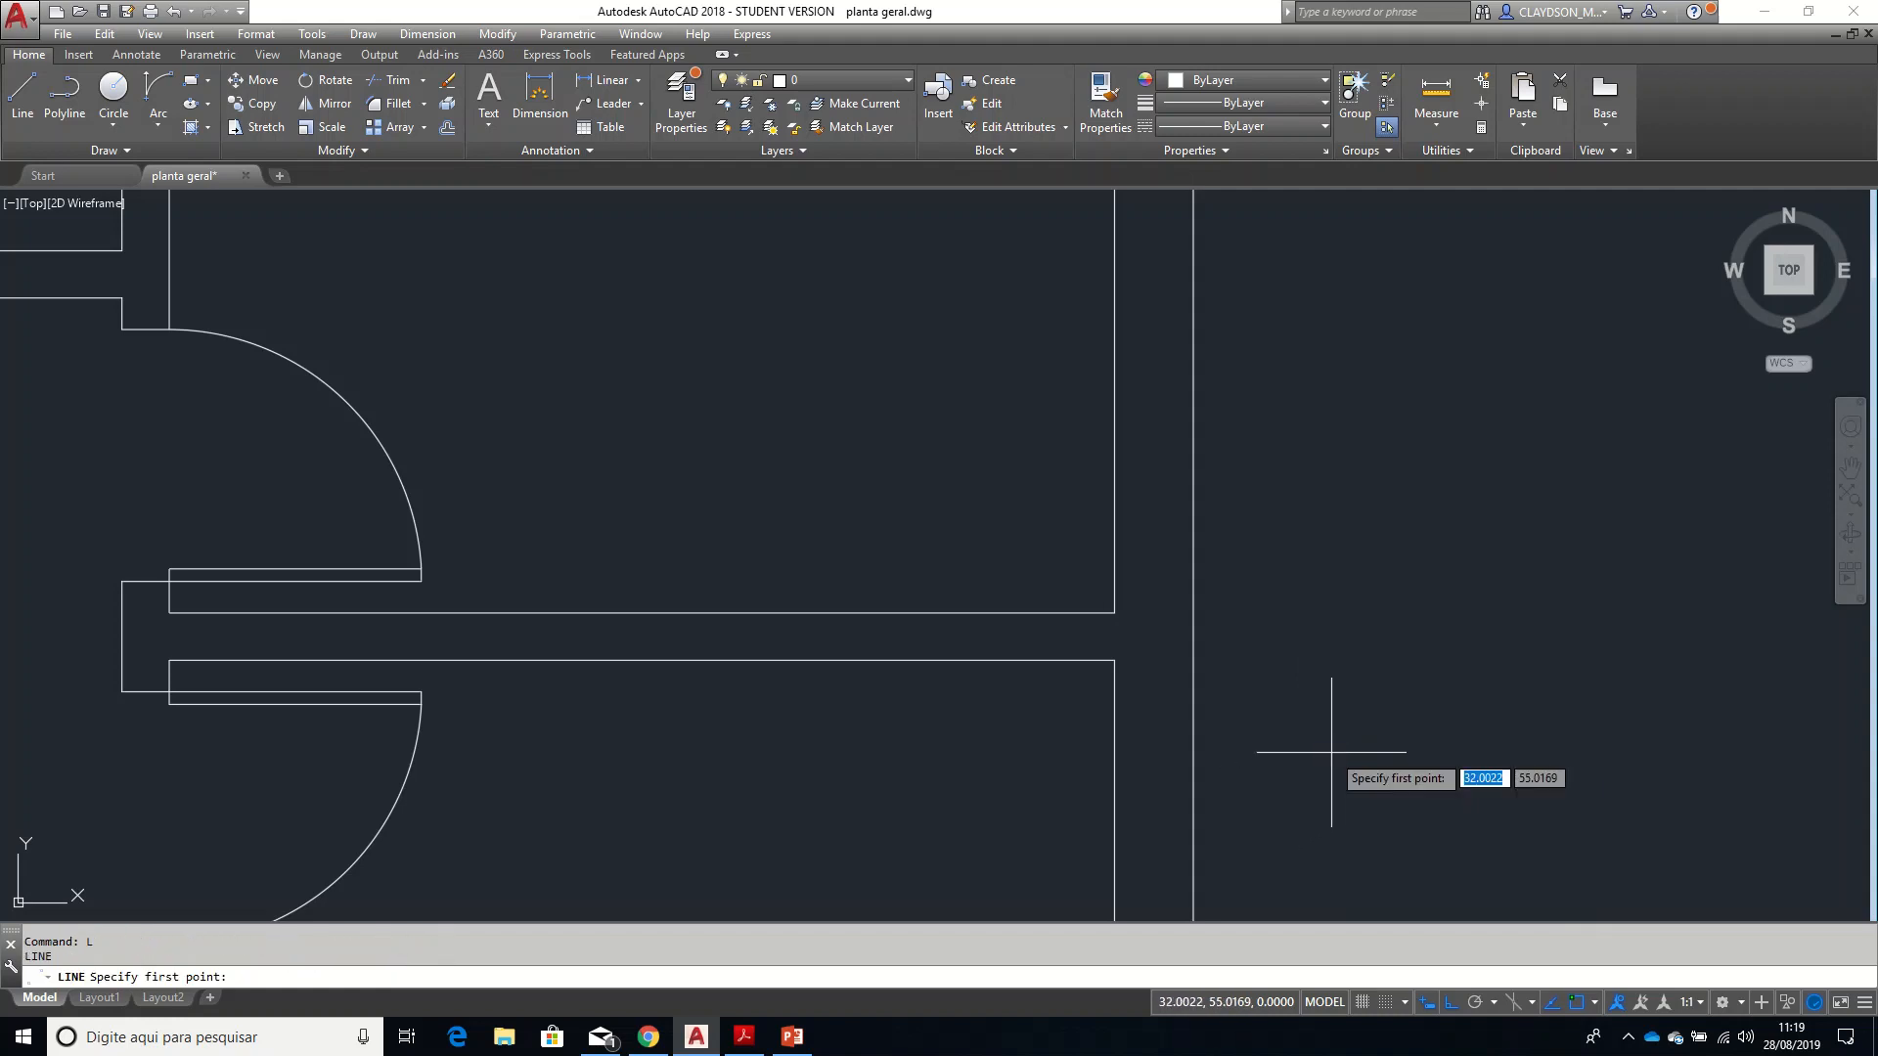
{"action": "scroll", "coordinate": [1117, 660], "scroll_direction": "up", "scroll_amount": 4}
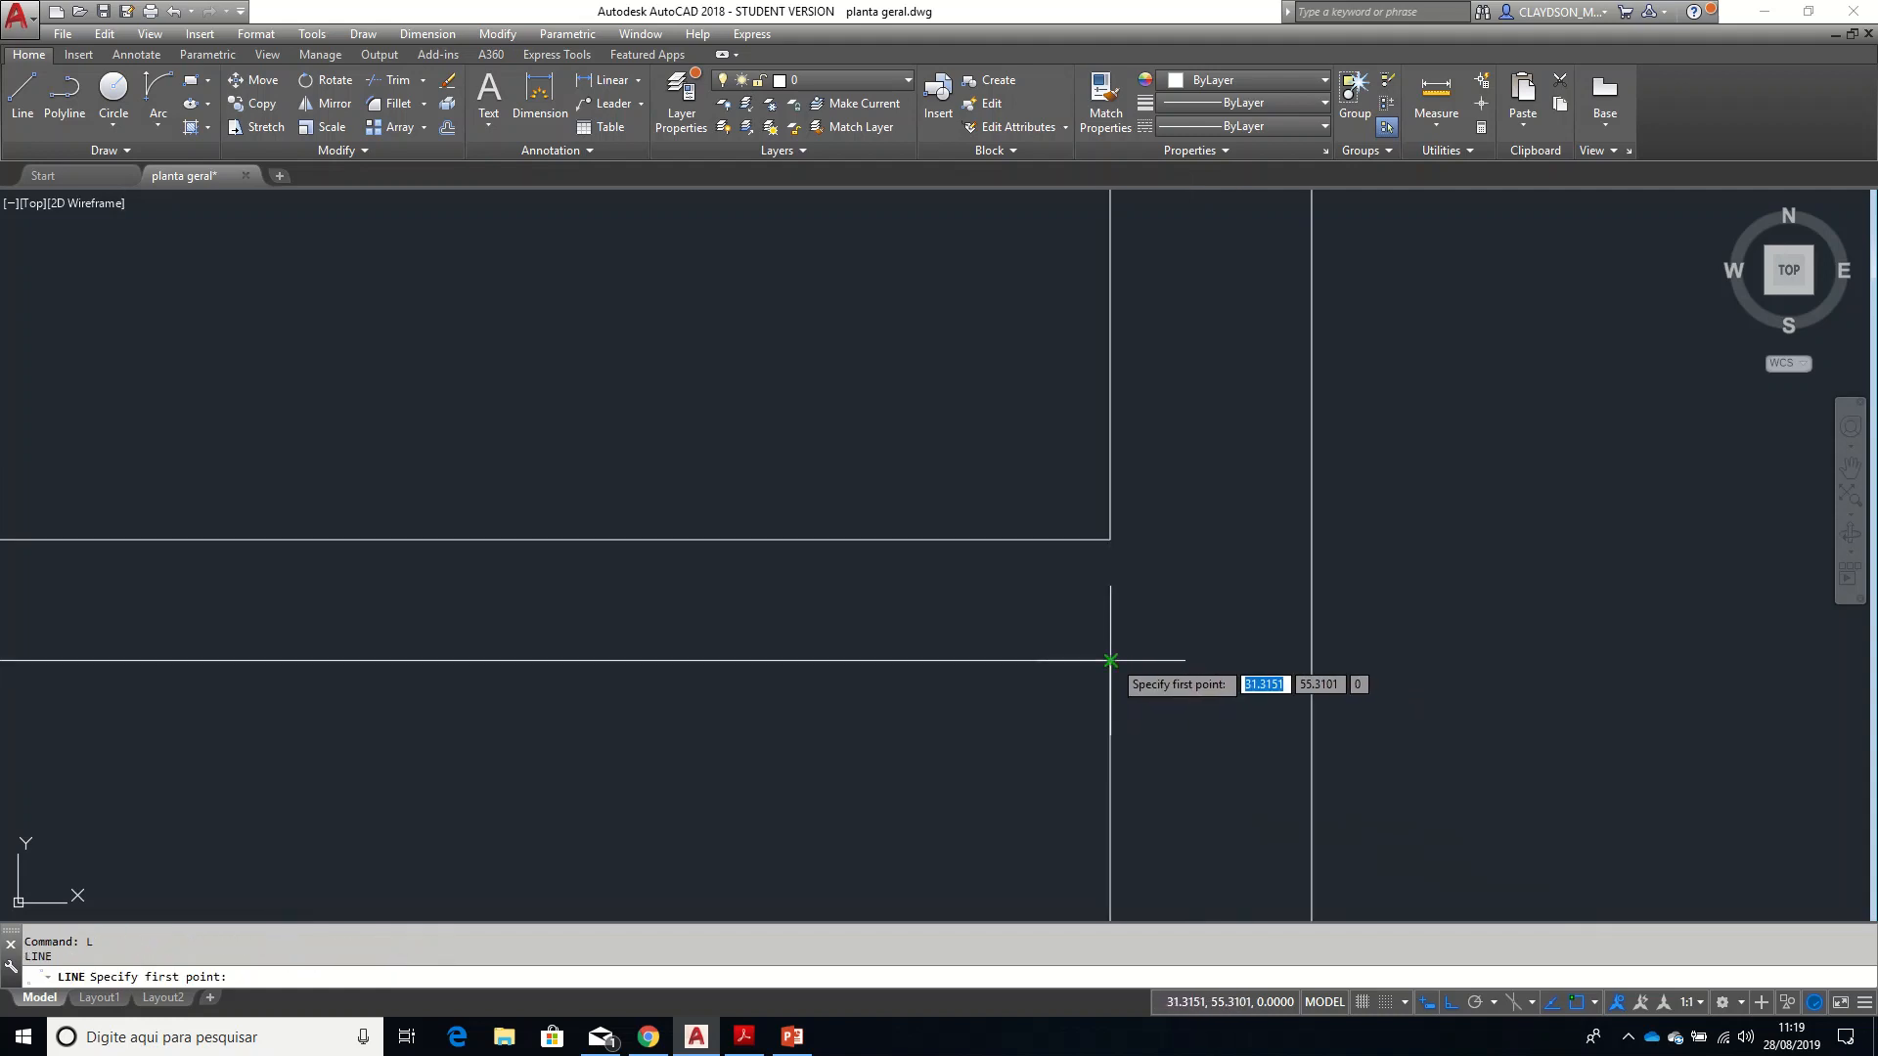
{"action": "left_click", "coordinate": [1114, 660]}
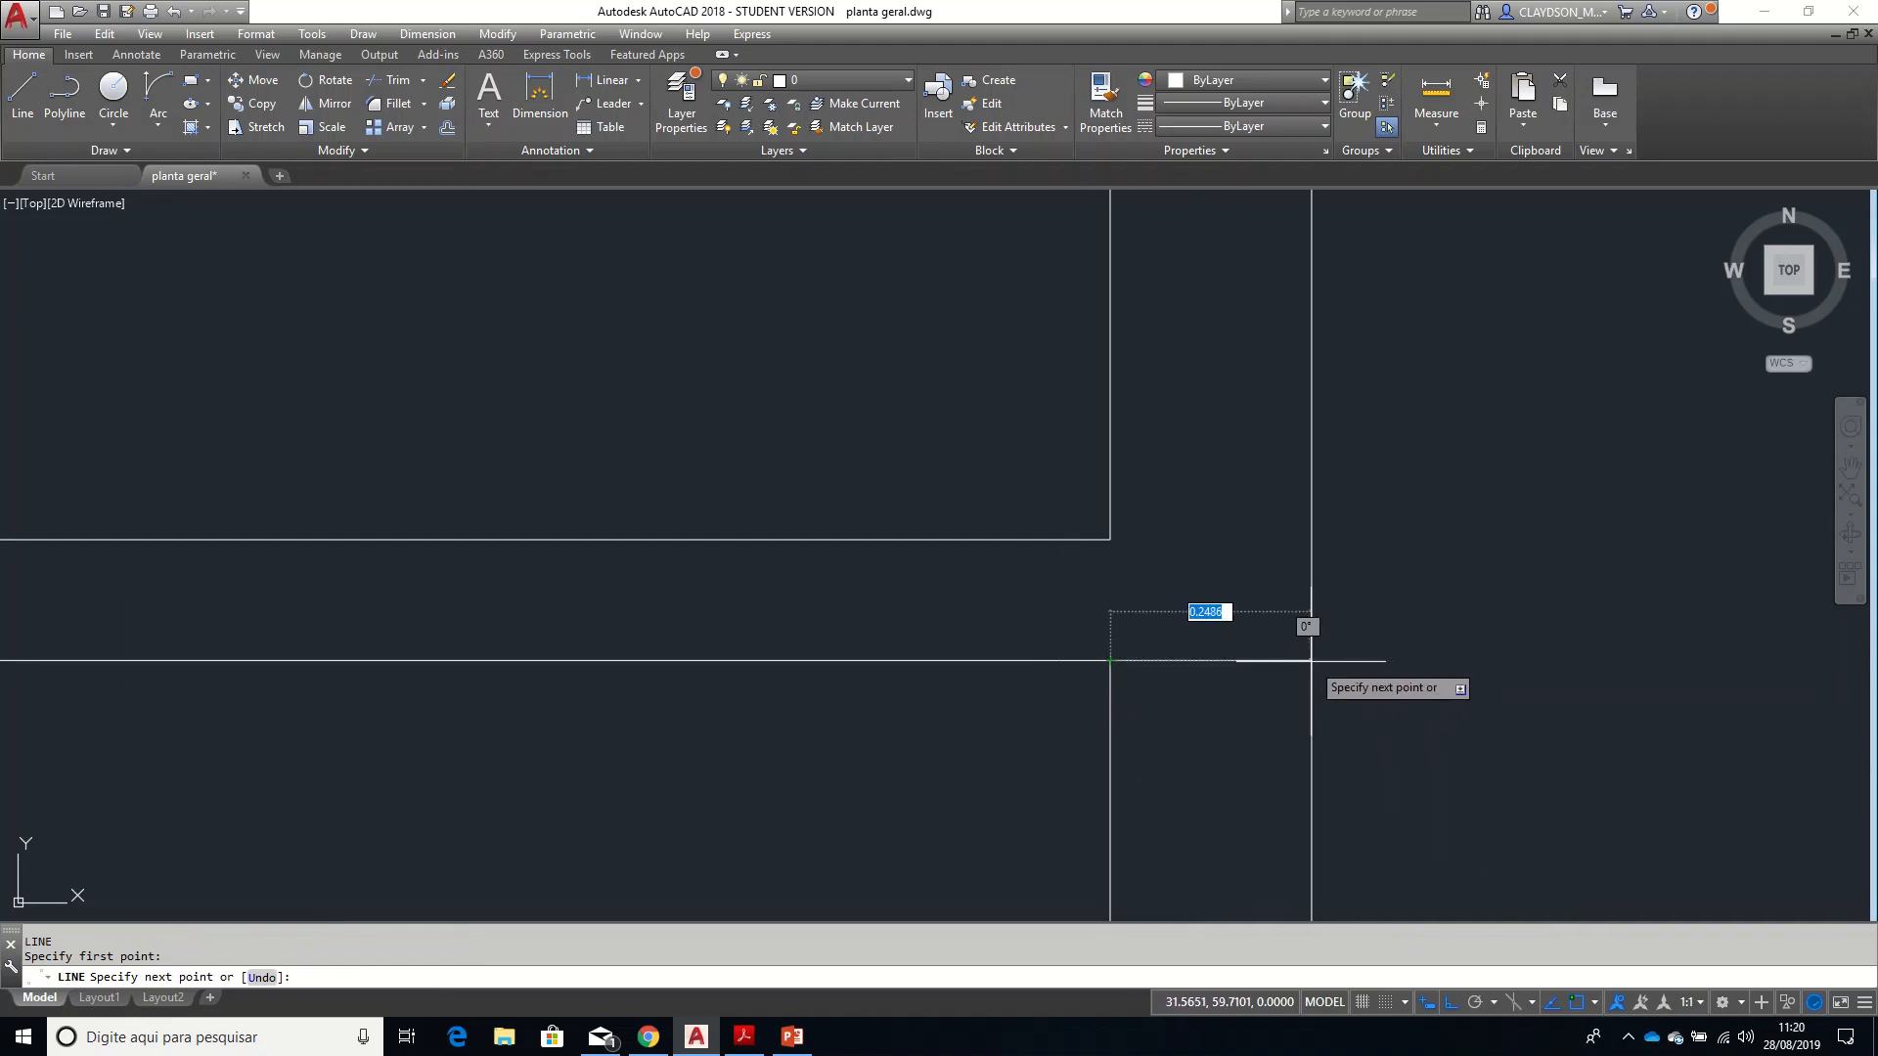
{"action": "scroll", "coordinate": [1308, 659], "scroll_direction": "down", "scroll_amount": 4}
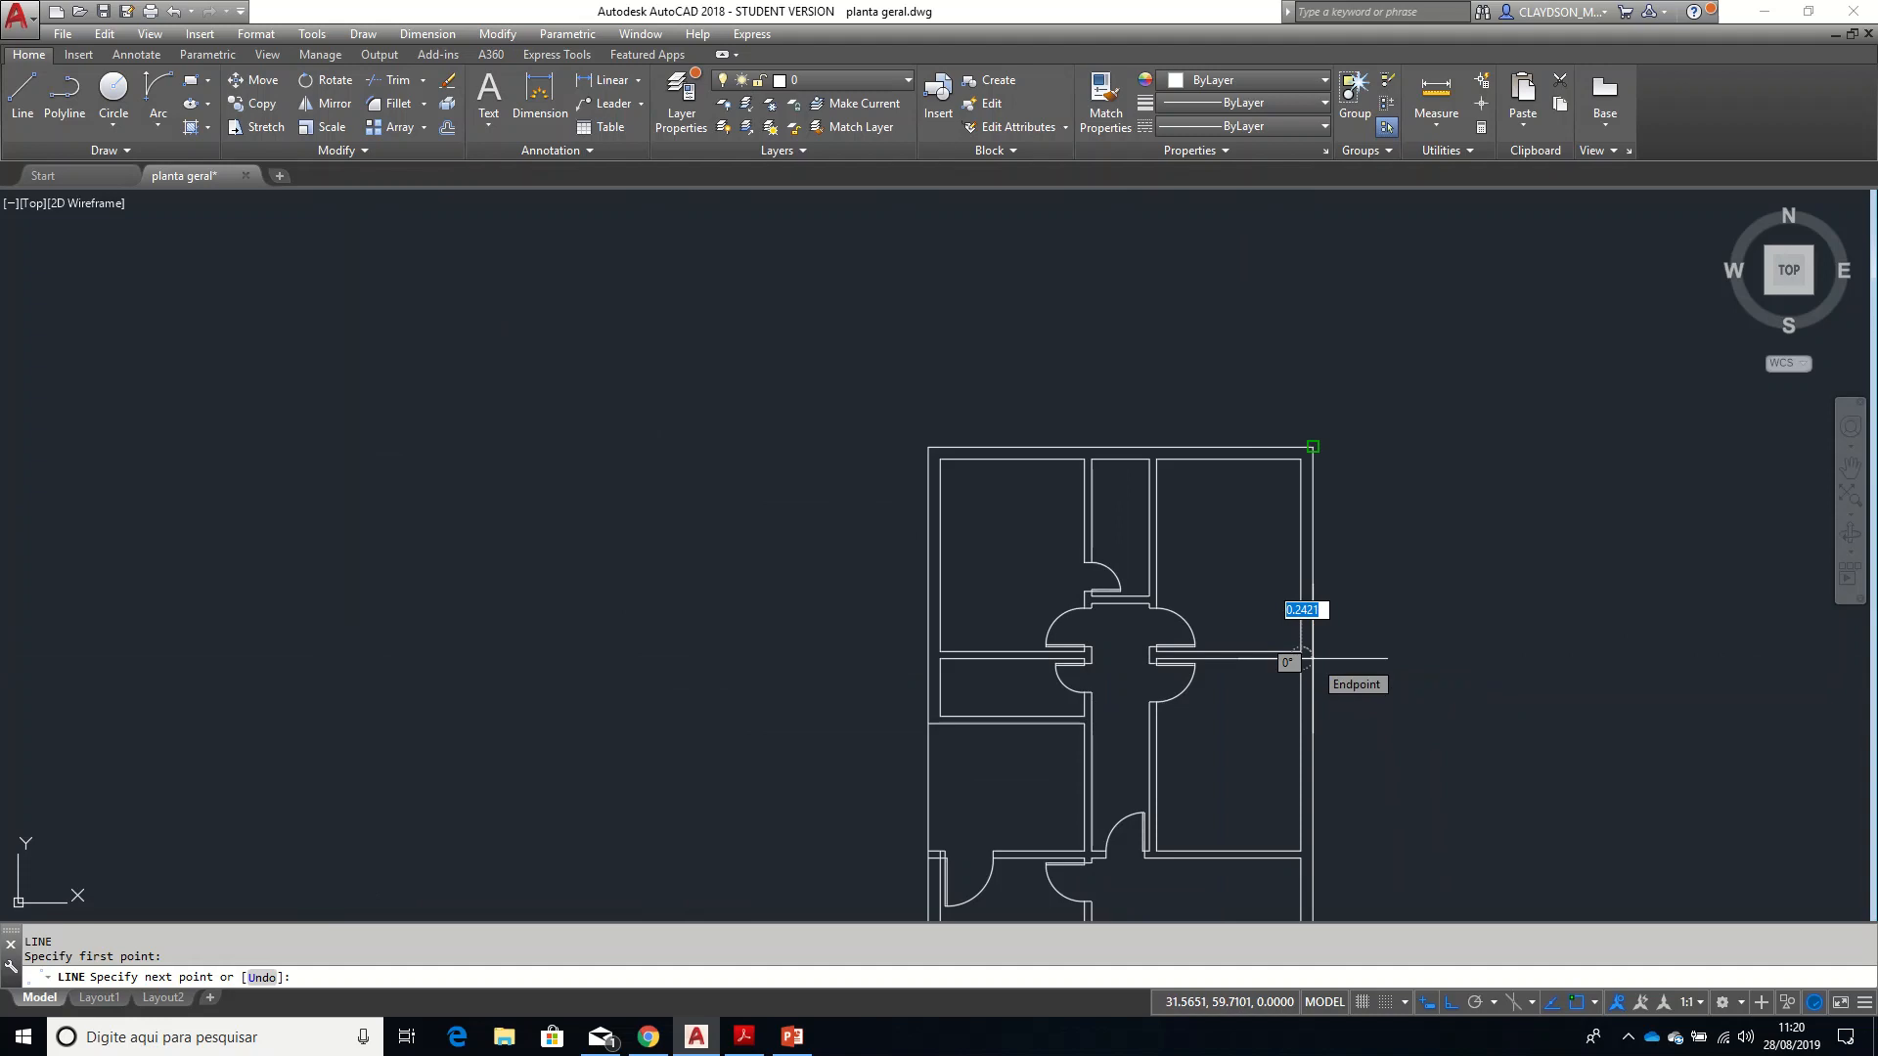
{"action": "scroll", "coordinate": [1301, 658], "scroll_direction": "up", "scroll_amount": 5}
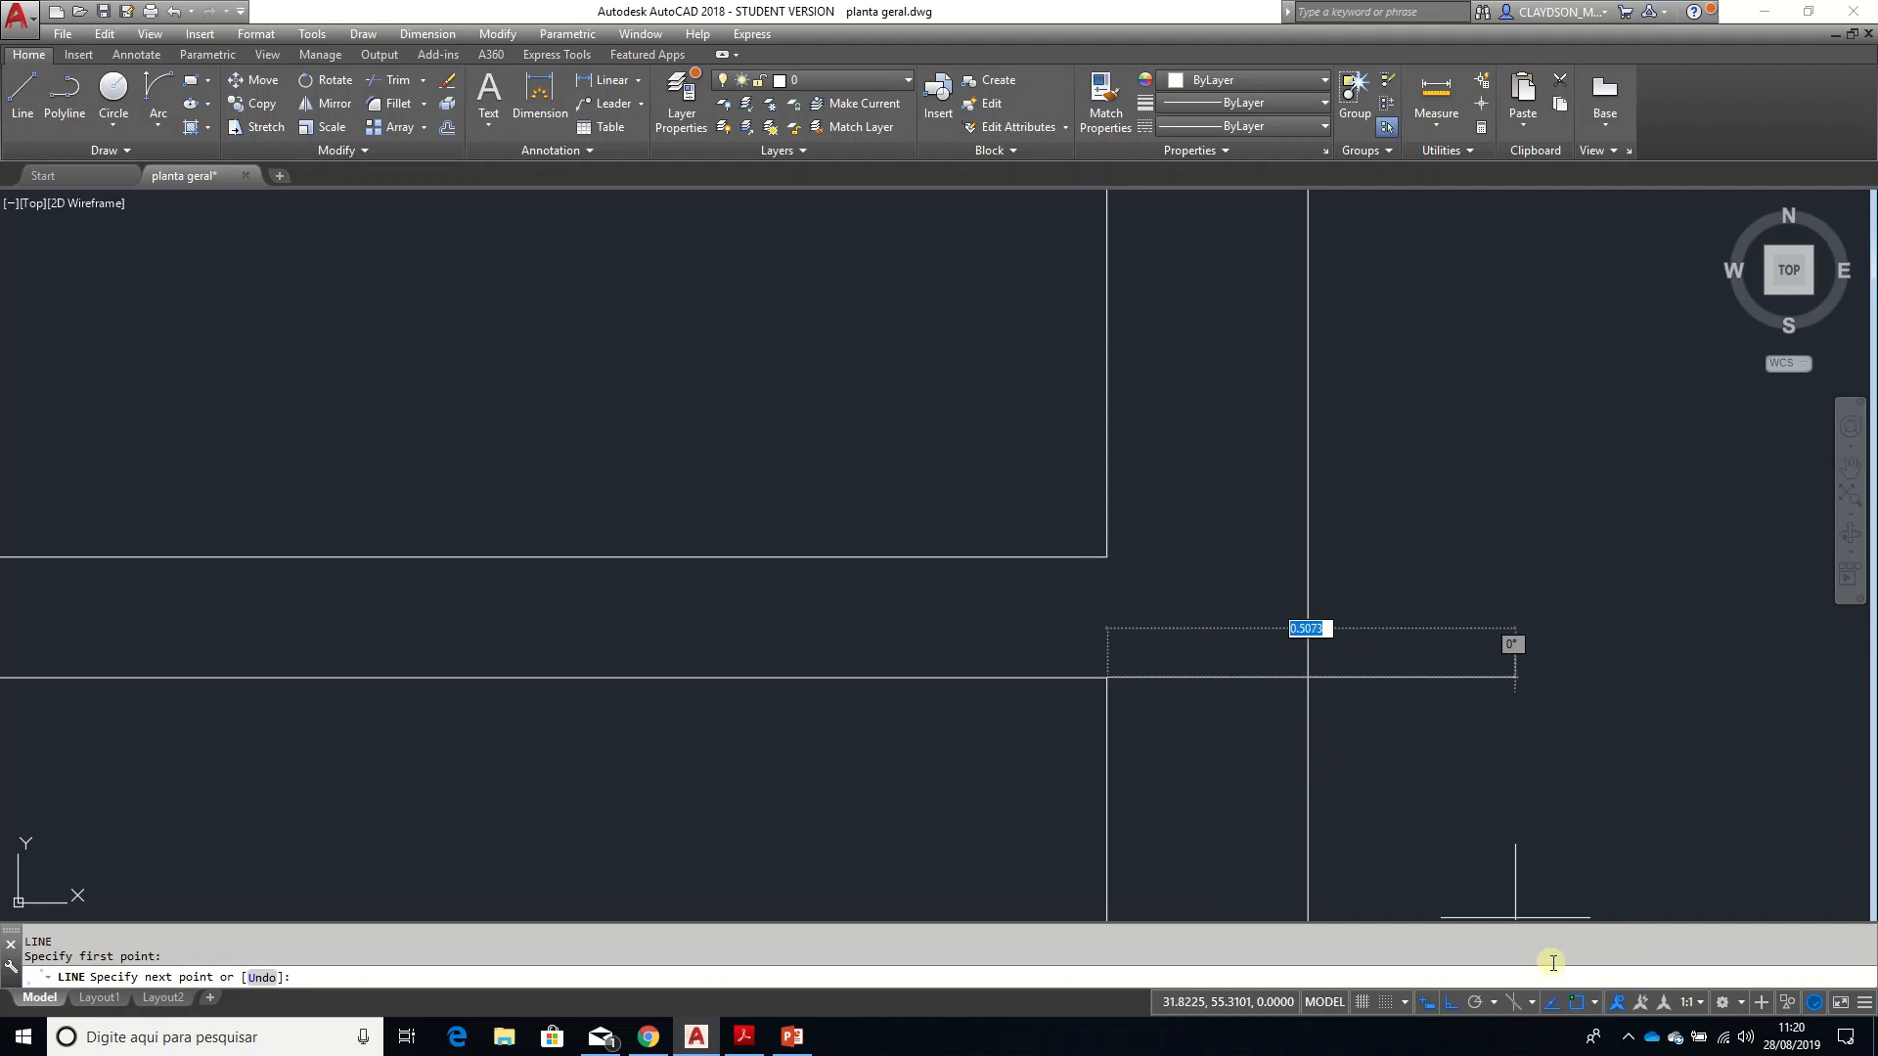
- Turn on the Perpendicular running object snap and cancel the unfinished line
{"action": "left_click", "coordinate": [1580, 1005]}
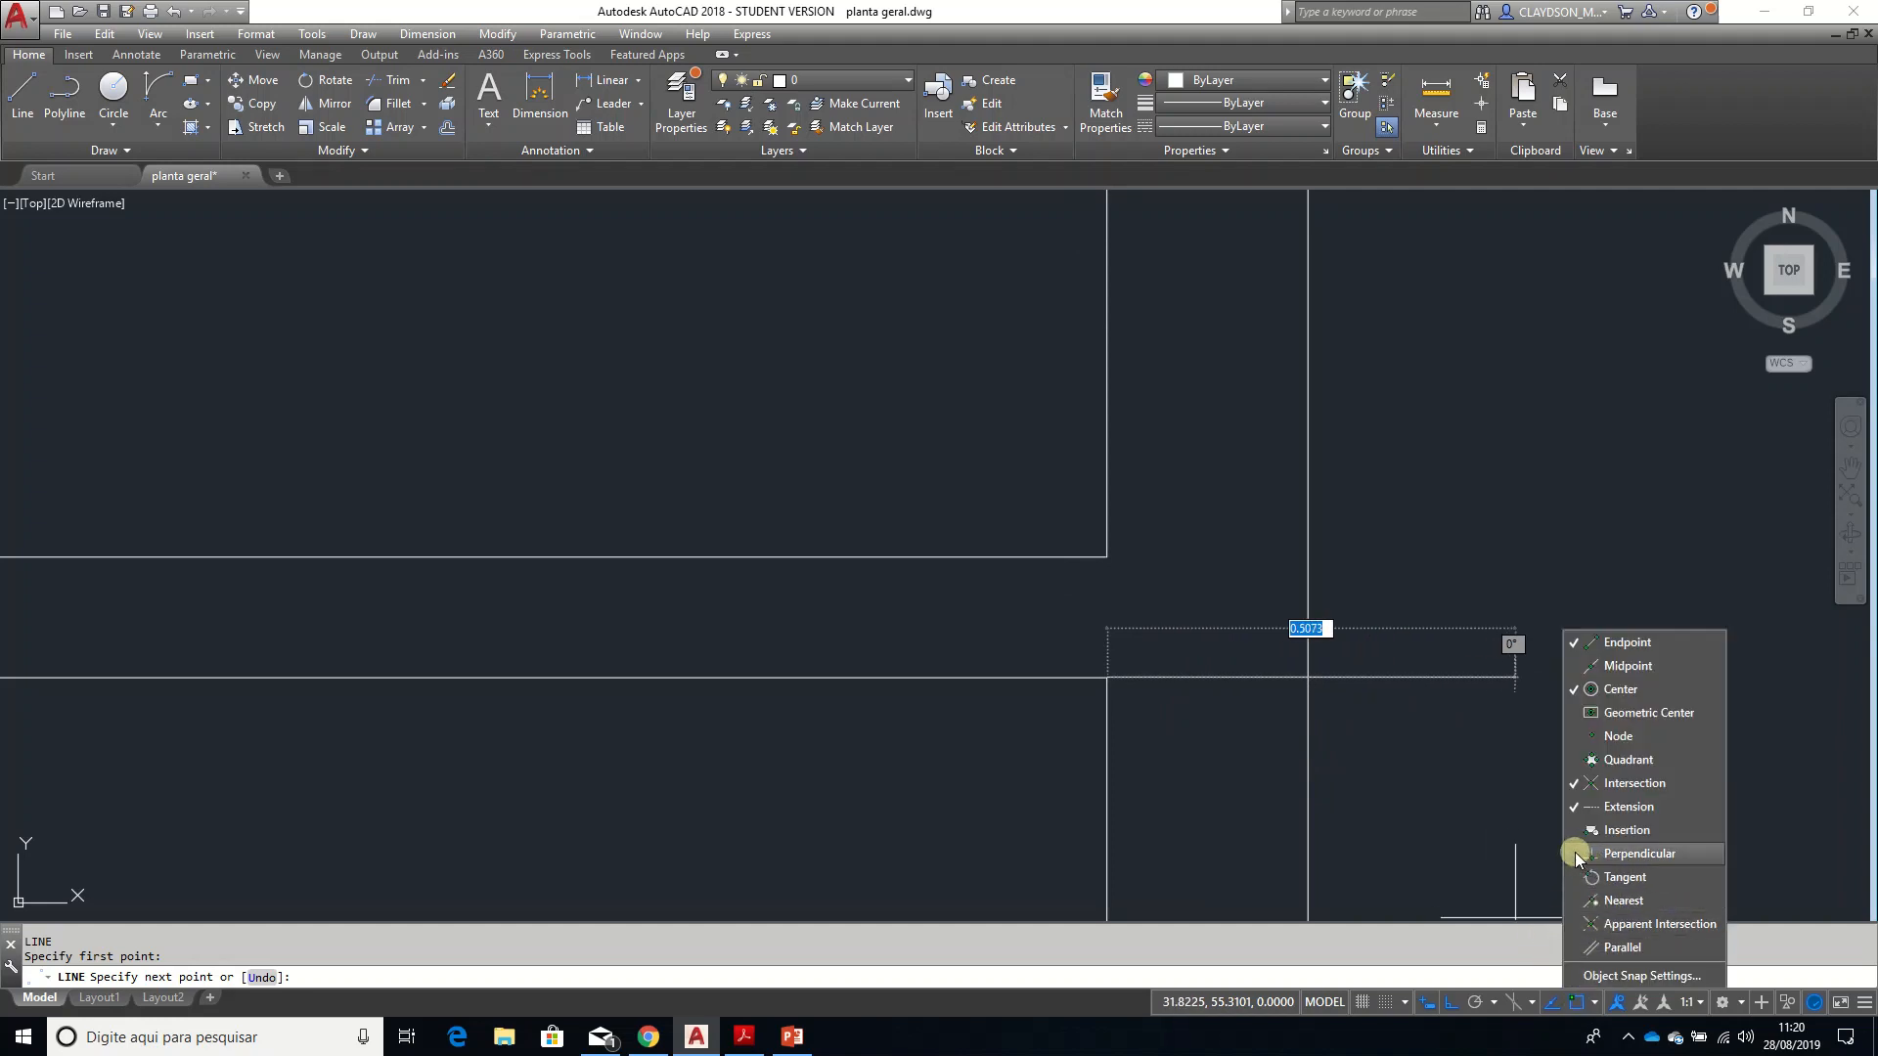
{"action": "key", "text": "Escape"}
{"action": "key", "text": "Escape"}
{"action": "key", "text": "Escape"}
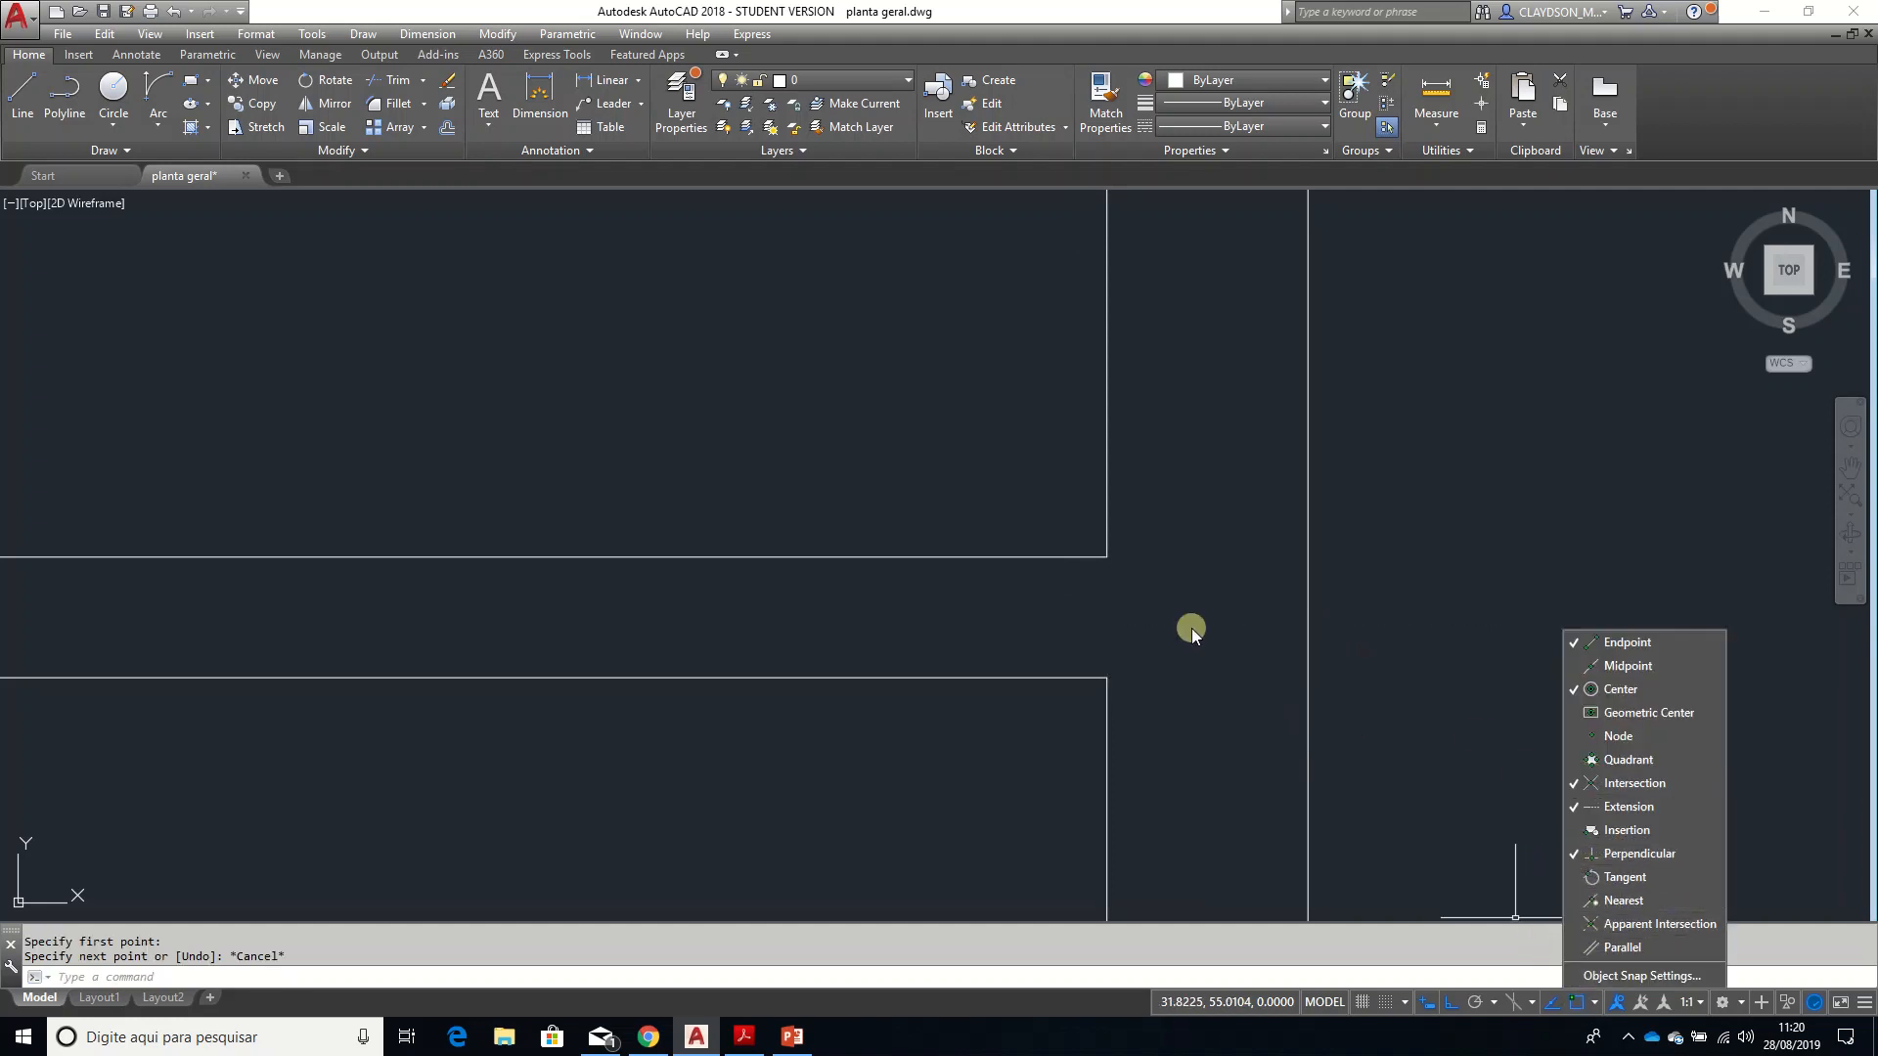
- Try a line from the lower room's wall corner to the perpendicular snap point on the outer wall, without placing it
{"action": "left_click", "coordinate": [21, 98]}
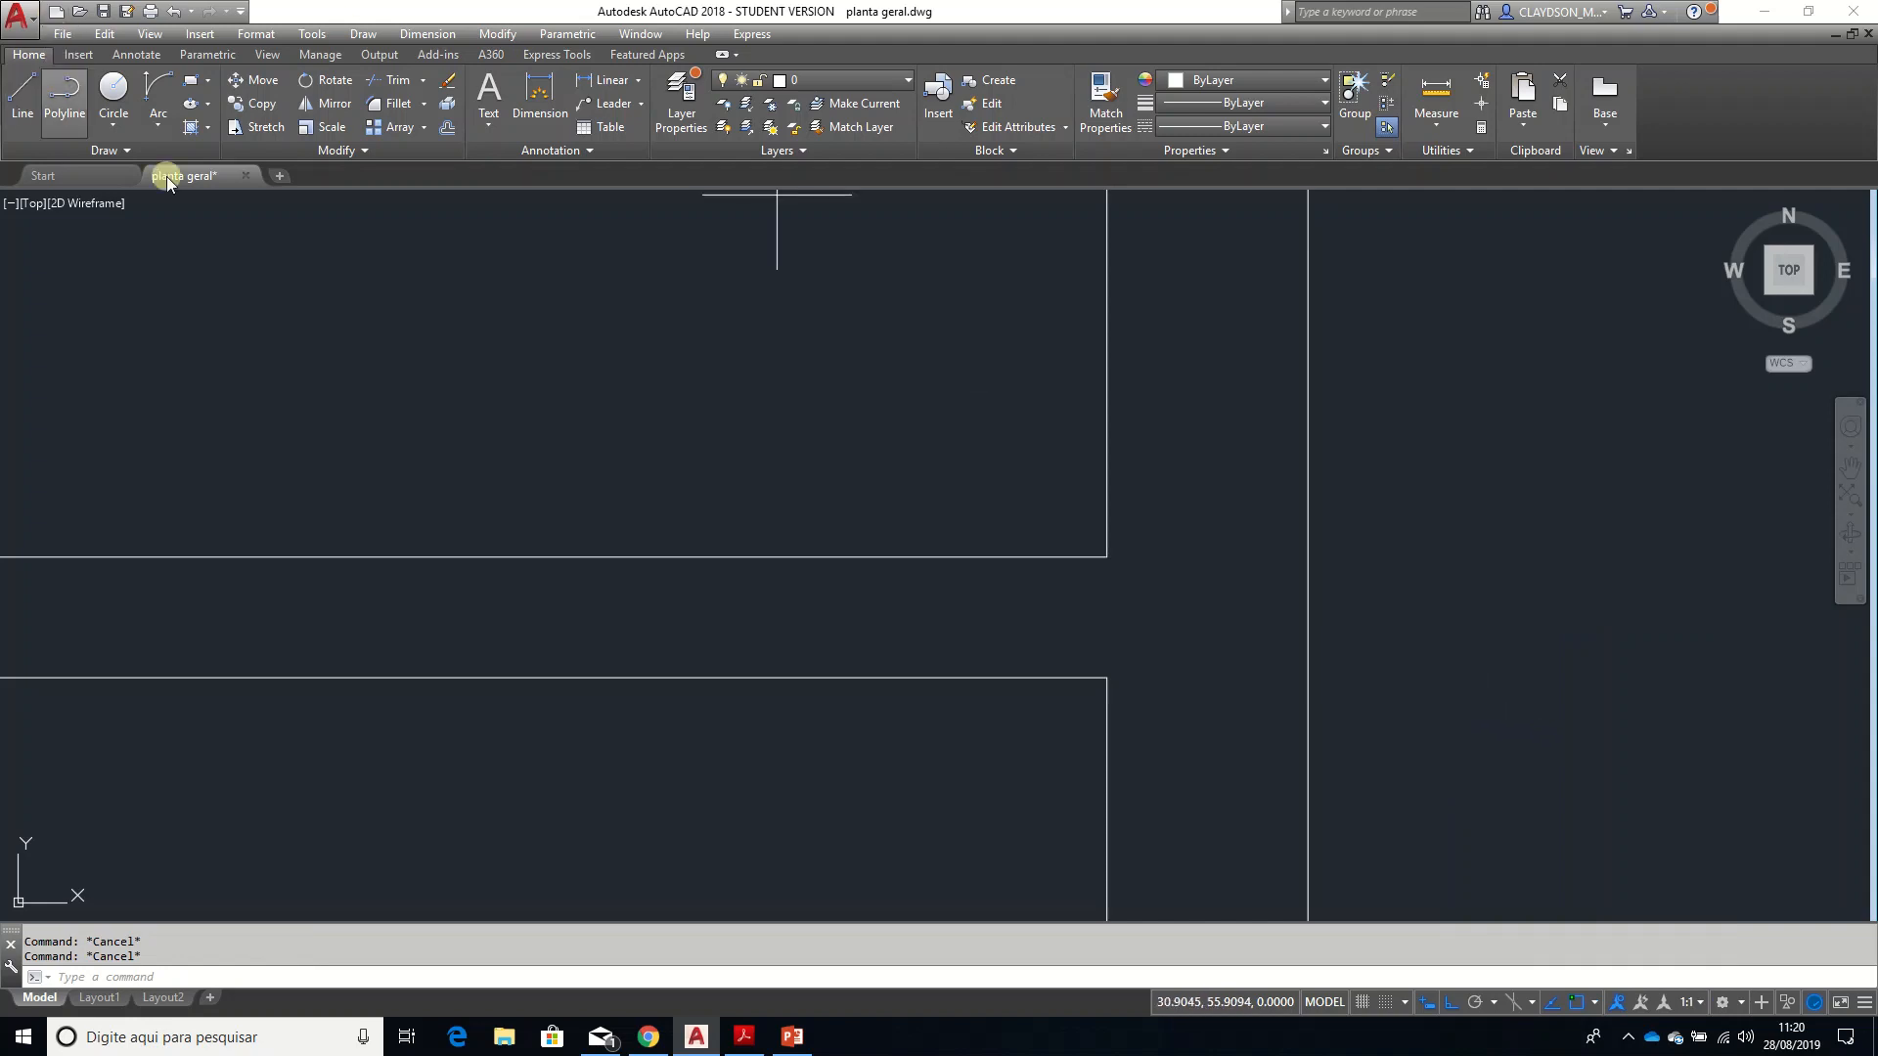
{"action": "left_click", "coordinate": [1106, 677]}
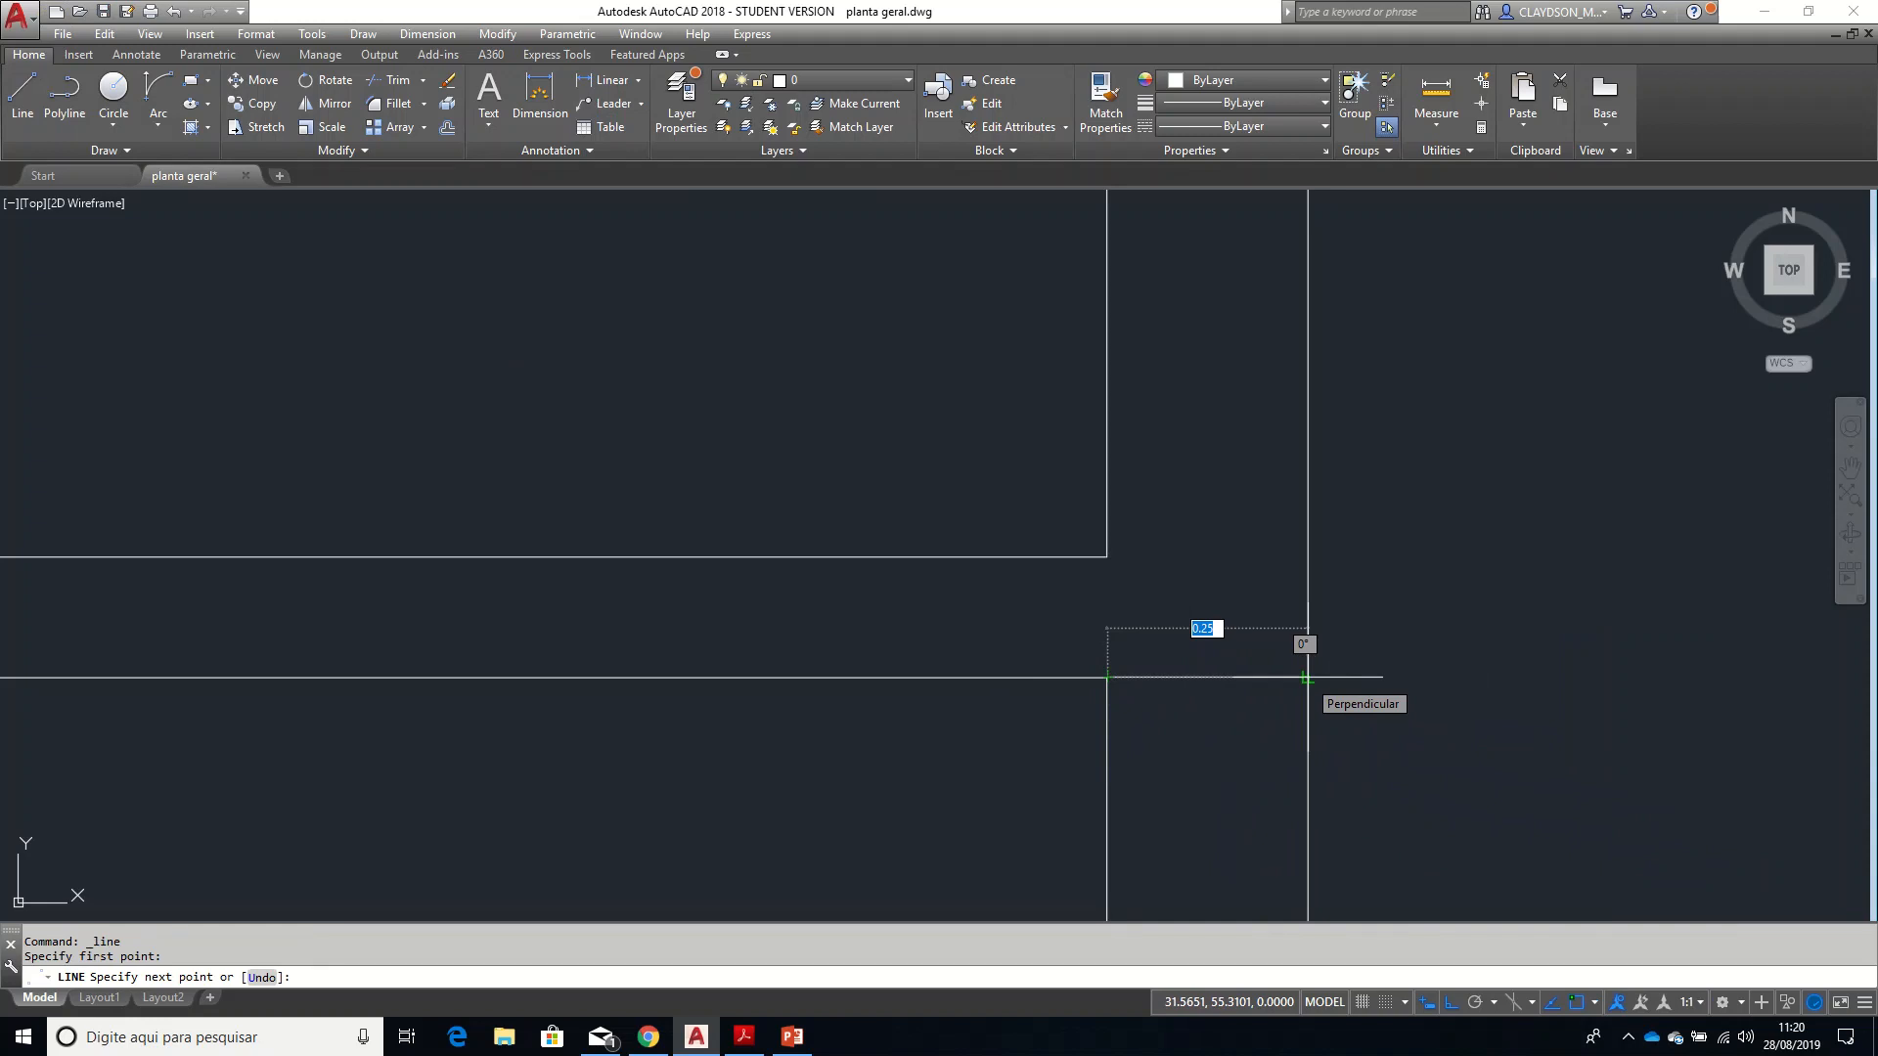
{"action": "key", "text": "Escape"}
{"action": "key", "text": "Escape"}
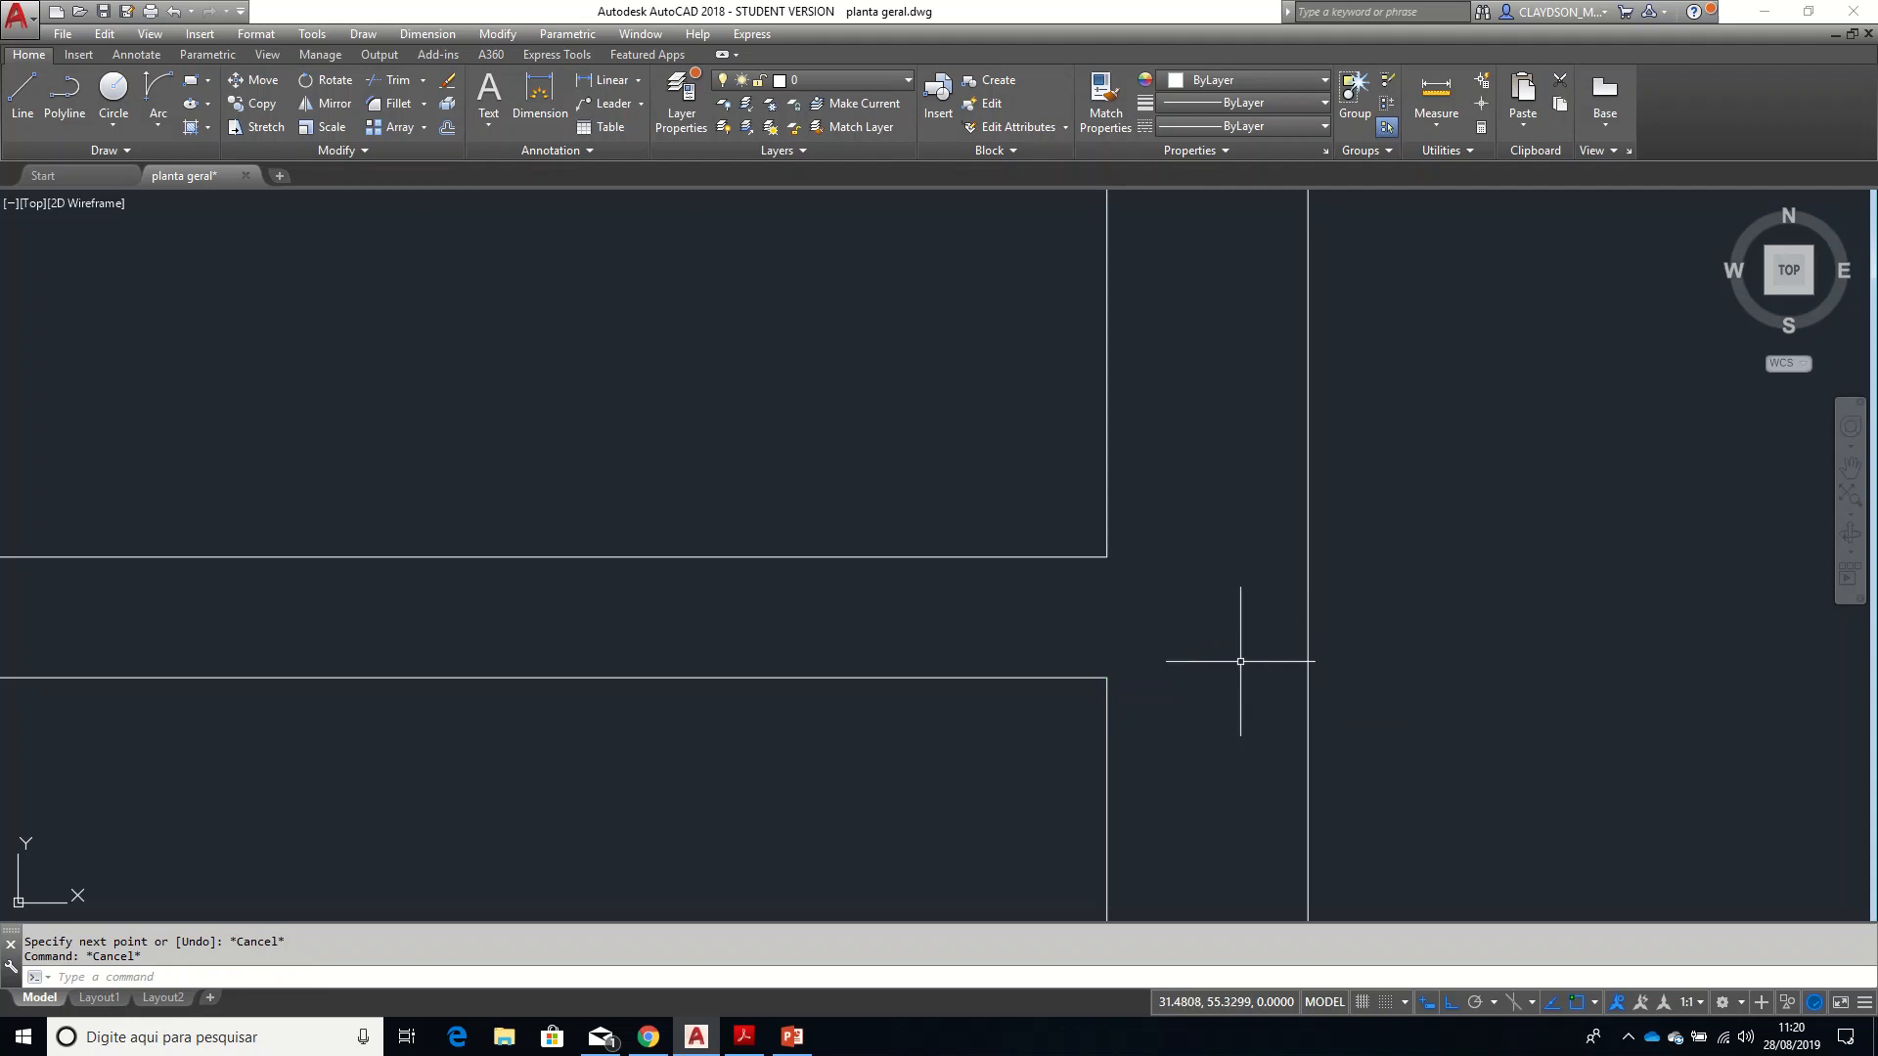
- Examine the object snap modes in the drafting settings without changing them, and switch object snap off and back on
{"action": "right_click", "coordinate": [1210, 617], "text": "shift"}
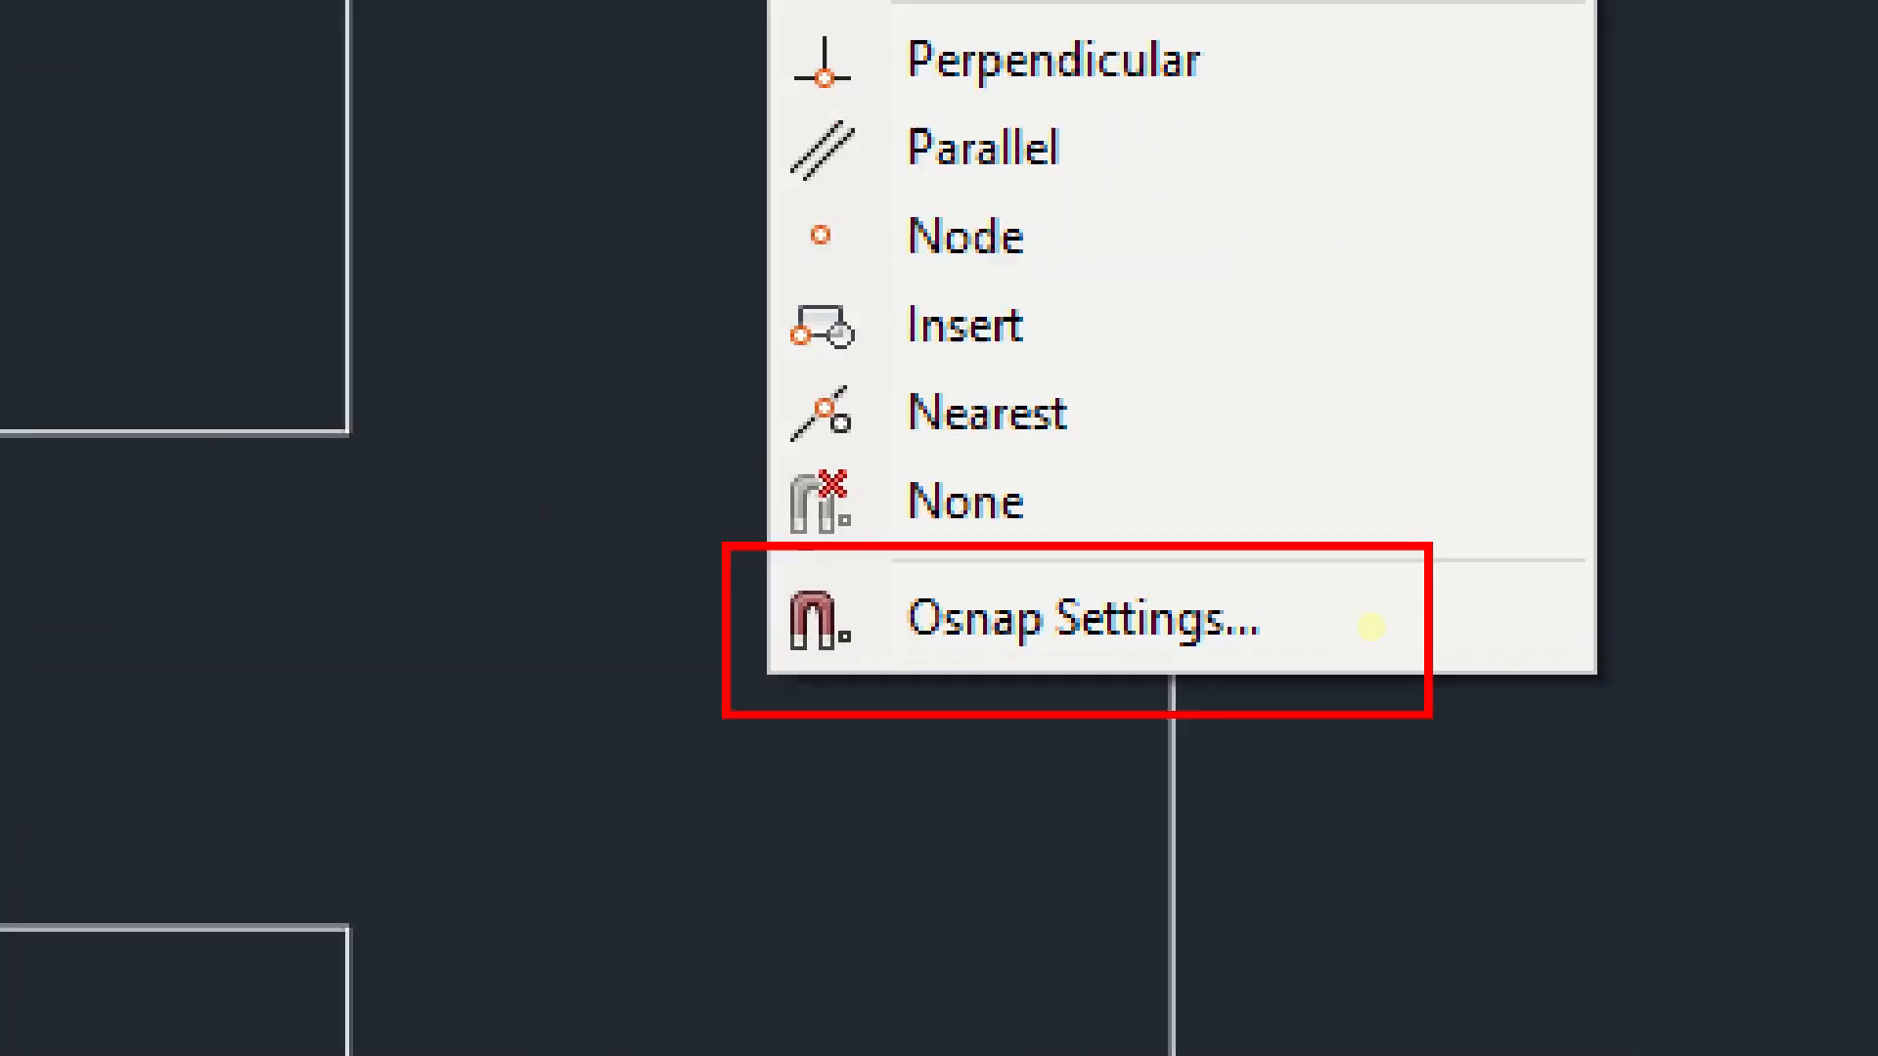
{"action": "left_click", "coordinate": [1200, 585]}
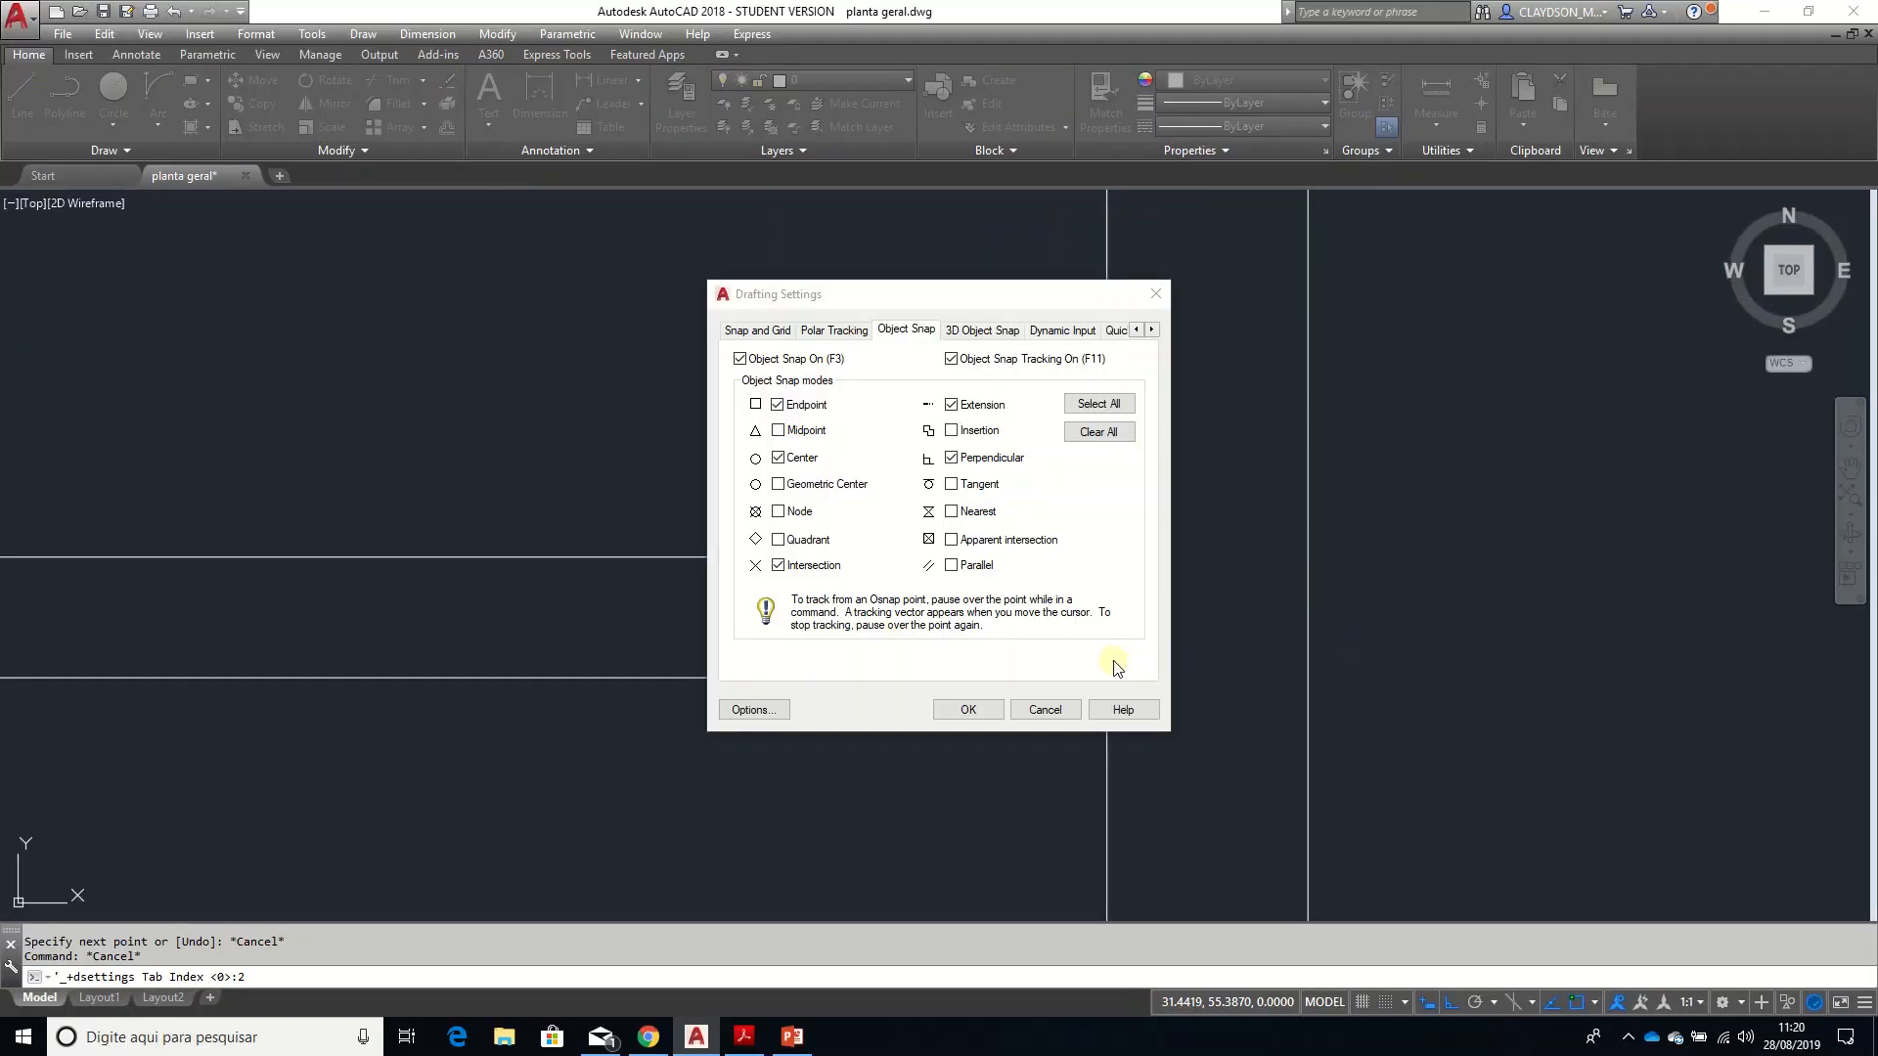
{"action": "left_click", "coordinate": [1046, 711]}
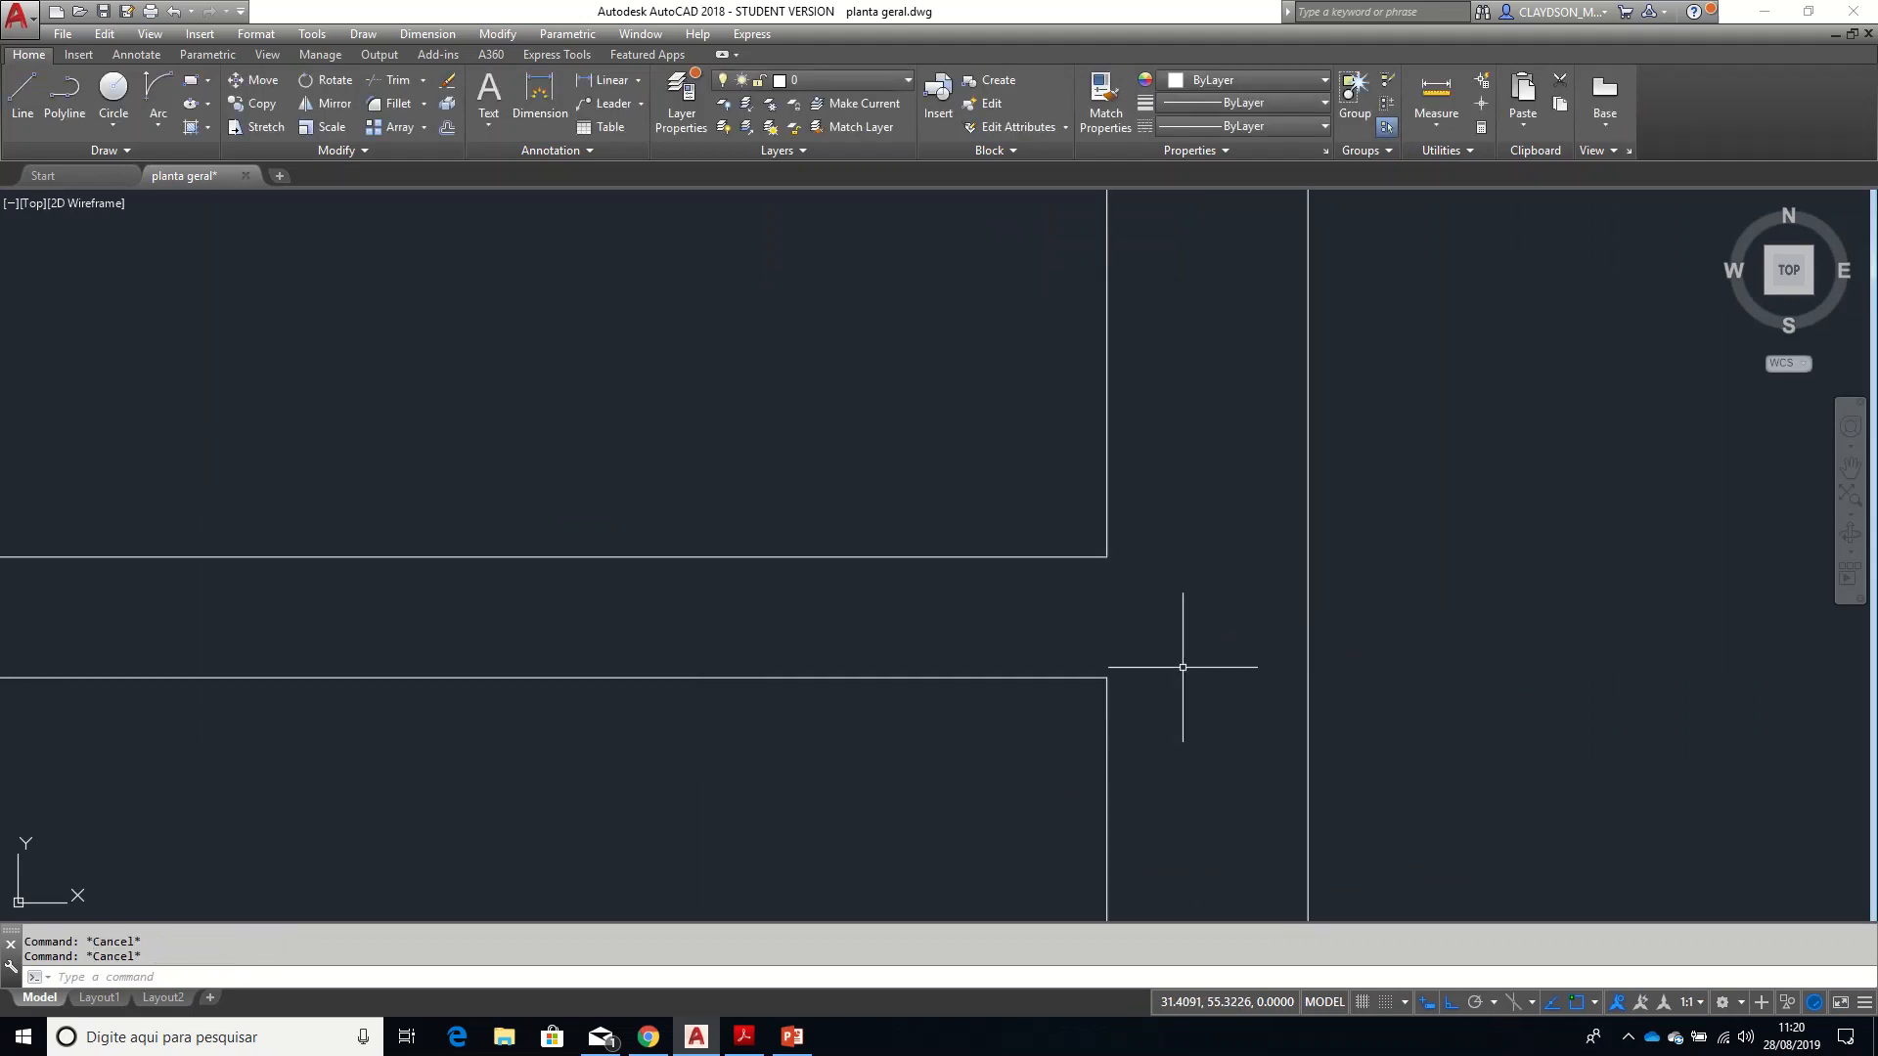
{"action": "right_click", "coordinate": [1183, 667], "text": "shift"}
{"action": "left_click", "coordinate": [1211, 659]}
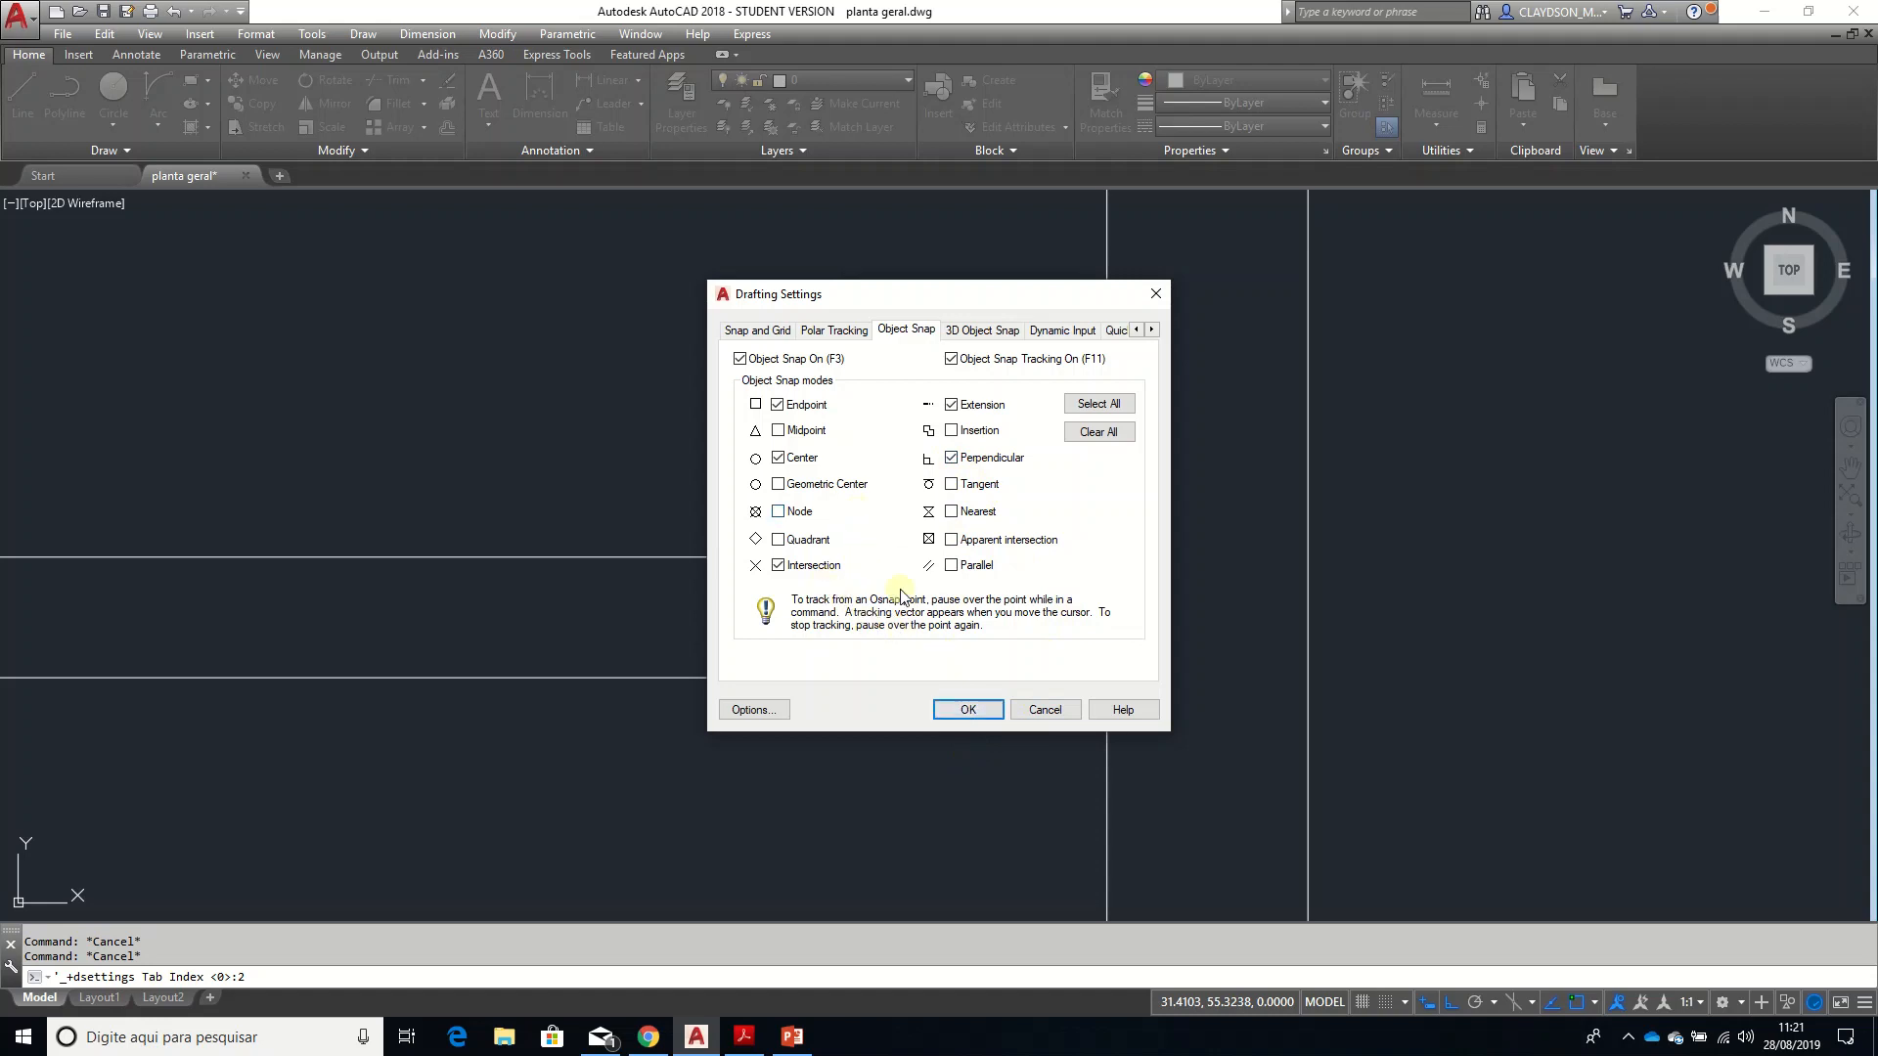
{"action": "left_click", "coordinate": [964, 709]}
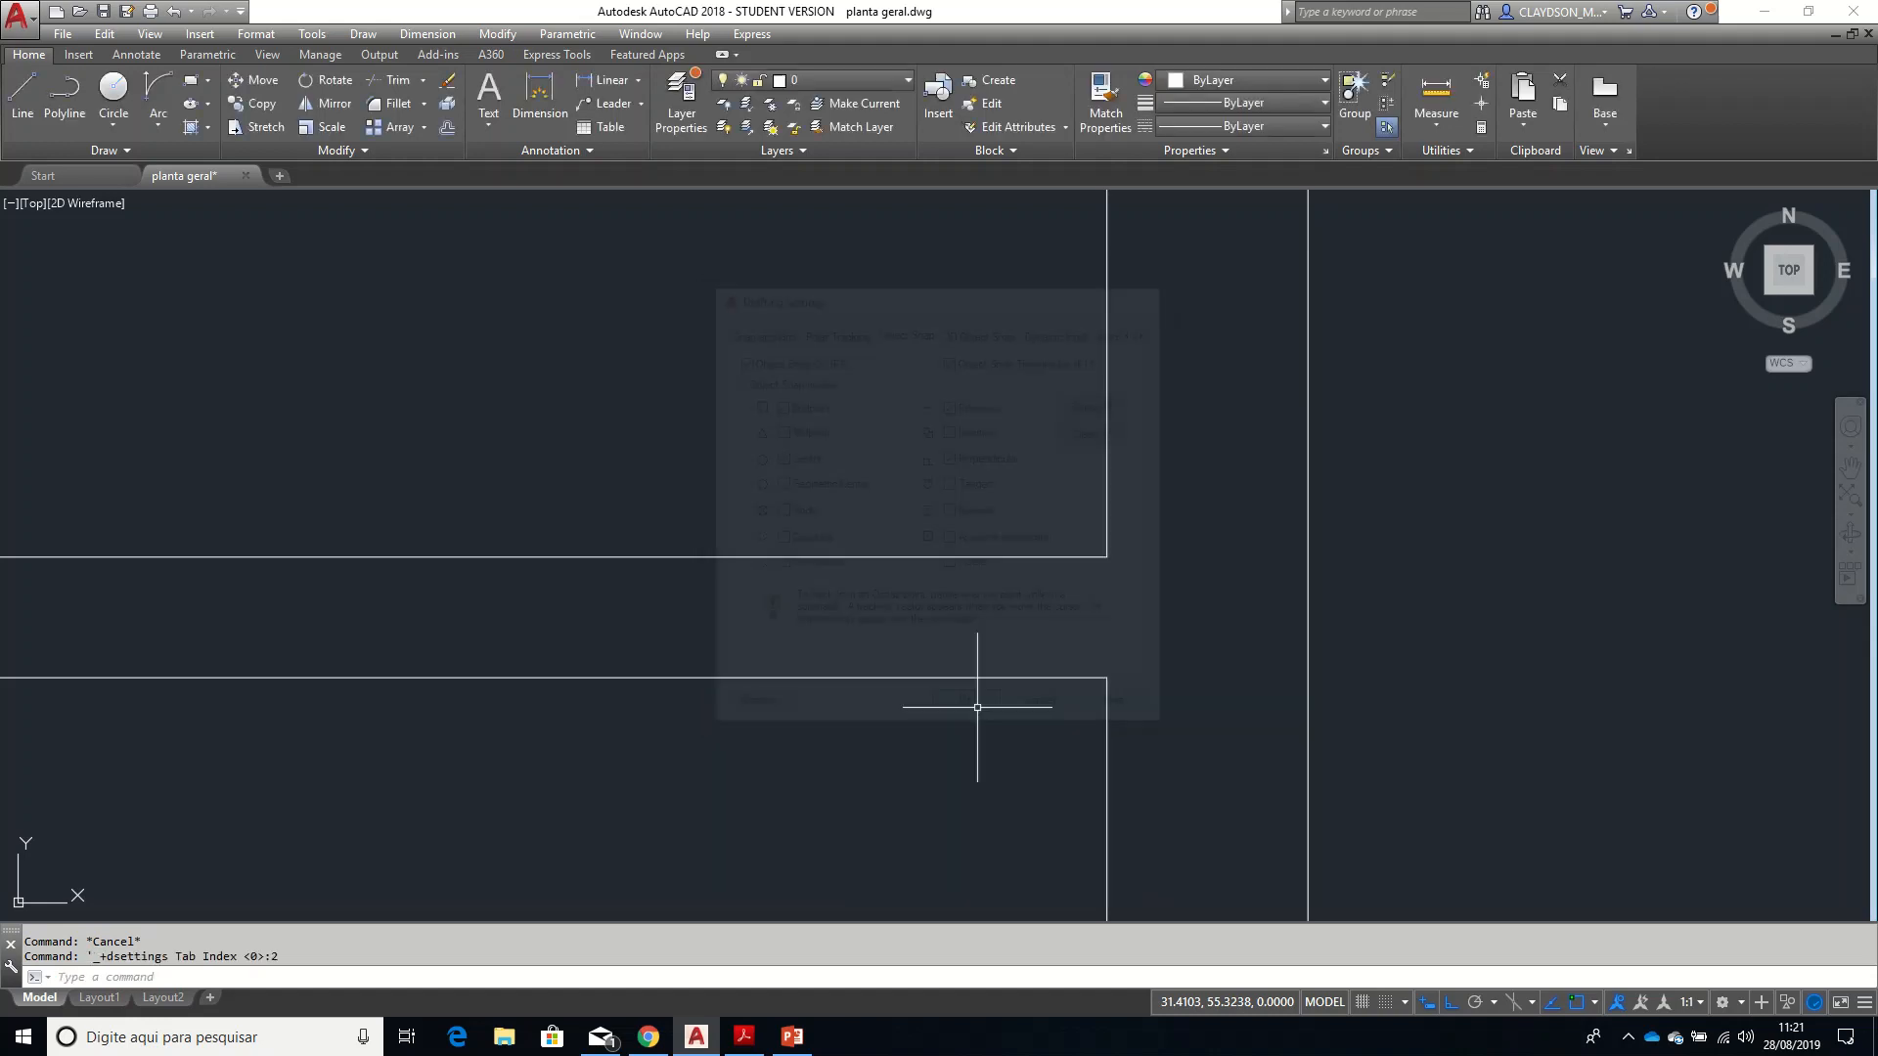
{"action": "key", "text": "F3"}
{"action": "key", "text": "F3"}
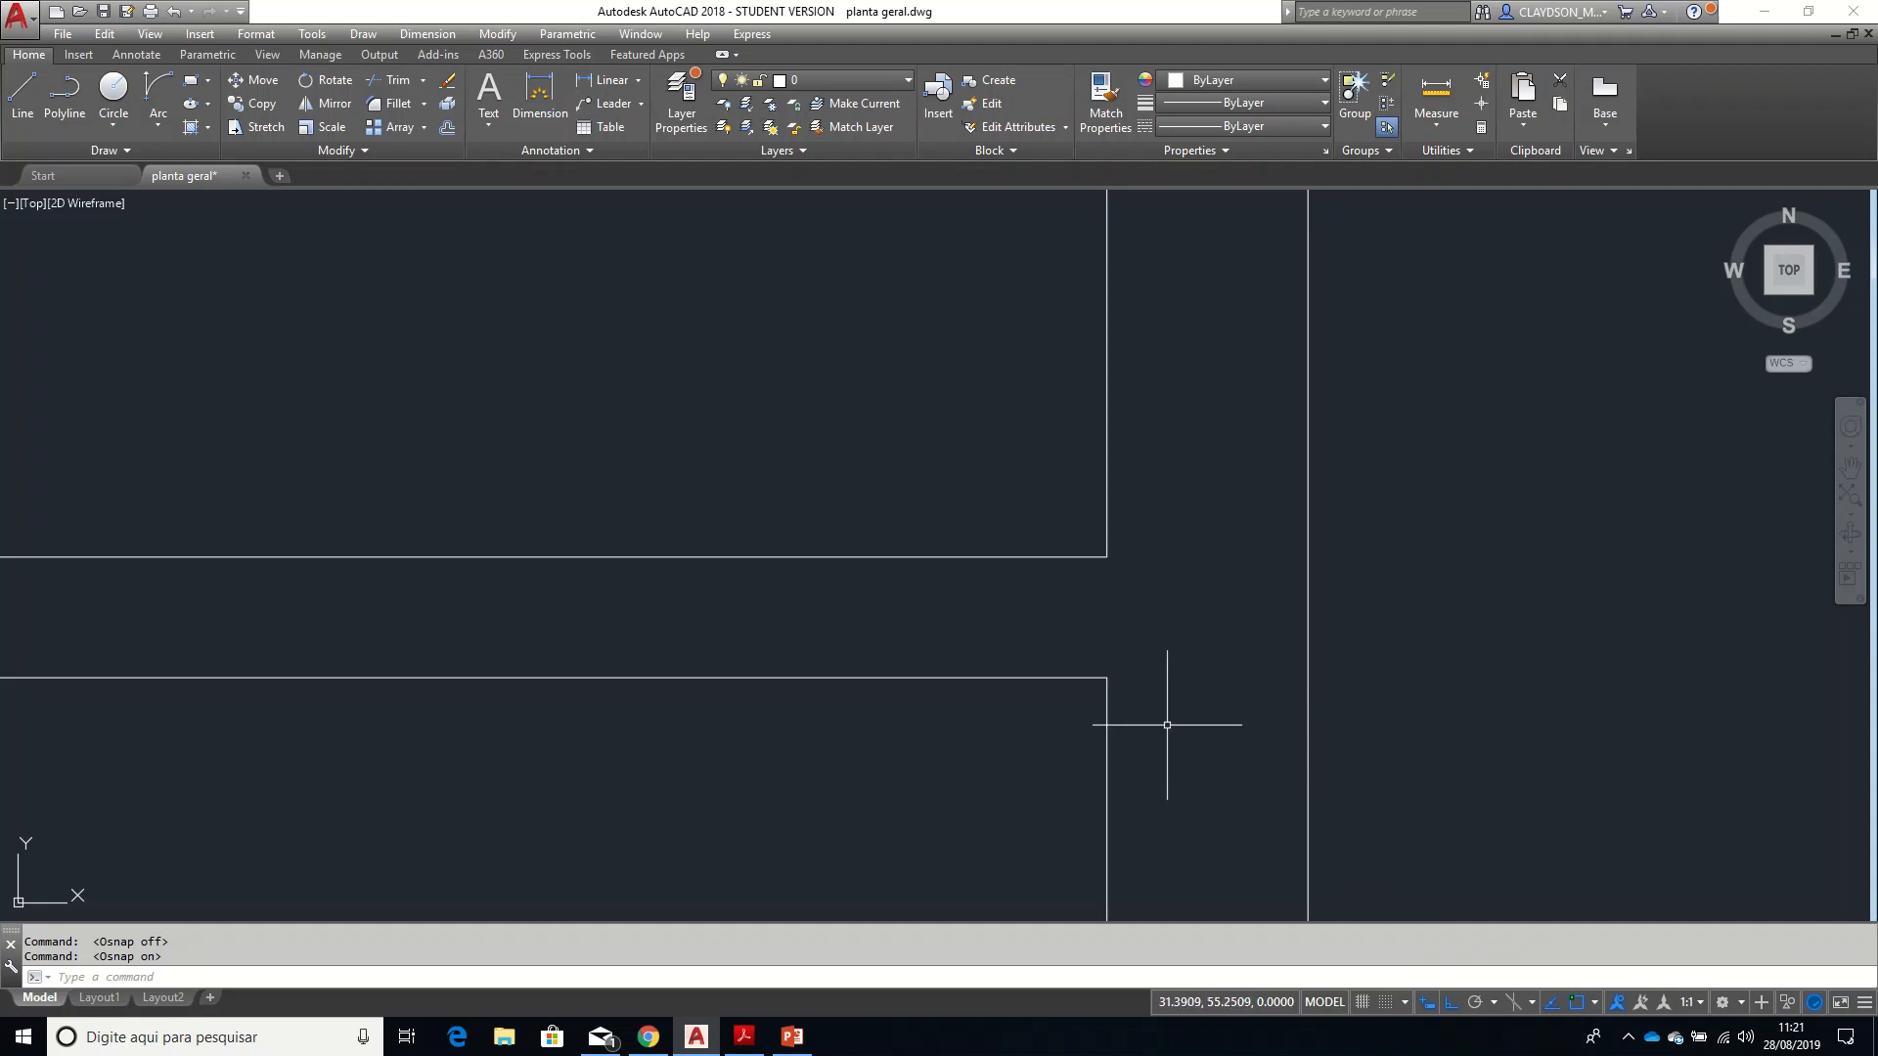
- Draw a line from the lower room's wall corner perpendicular to the outer wall line
{"action": "scroll", "coordinate": [1091, 744], "scroll_direction": "down", "scroll_amount": 6}
{"action": "scroll", "coordinate": [939, 467], "scroll_direction": "up", "scroll_amount": 4}
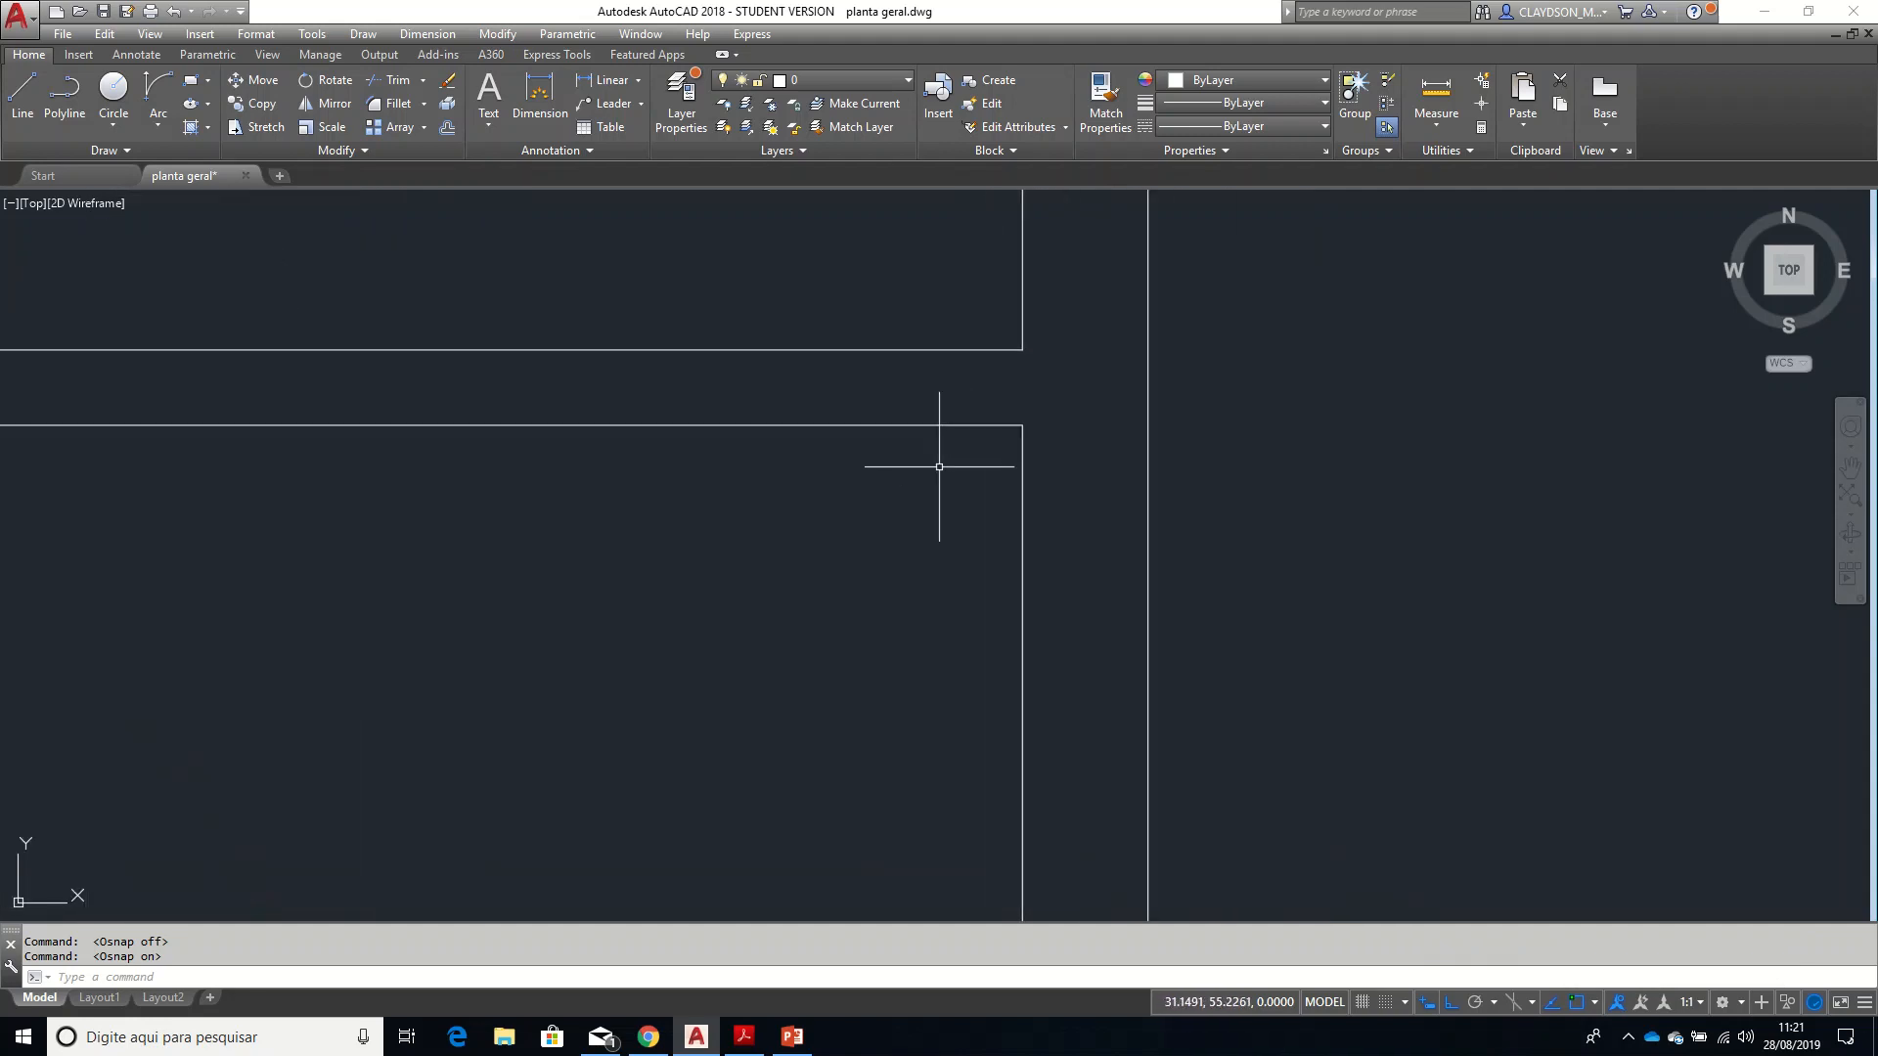
{"action": "type", "text": "L"}
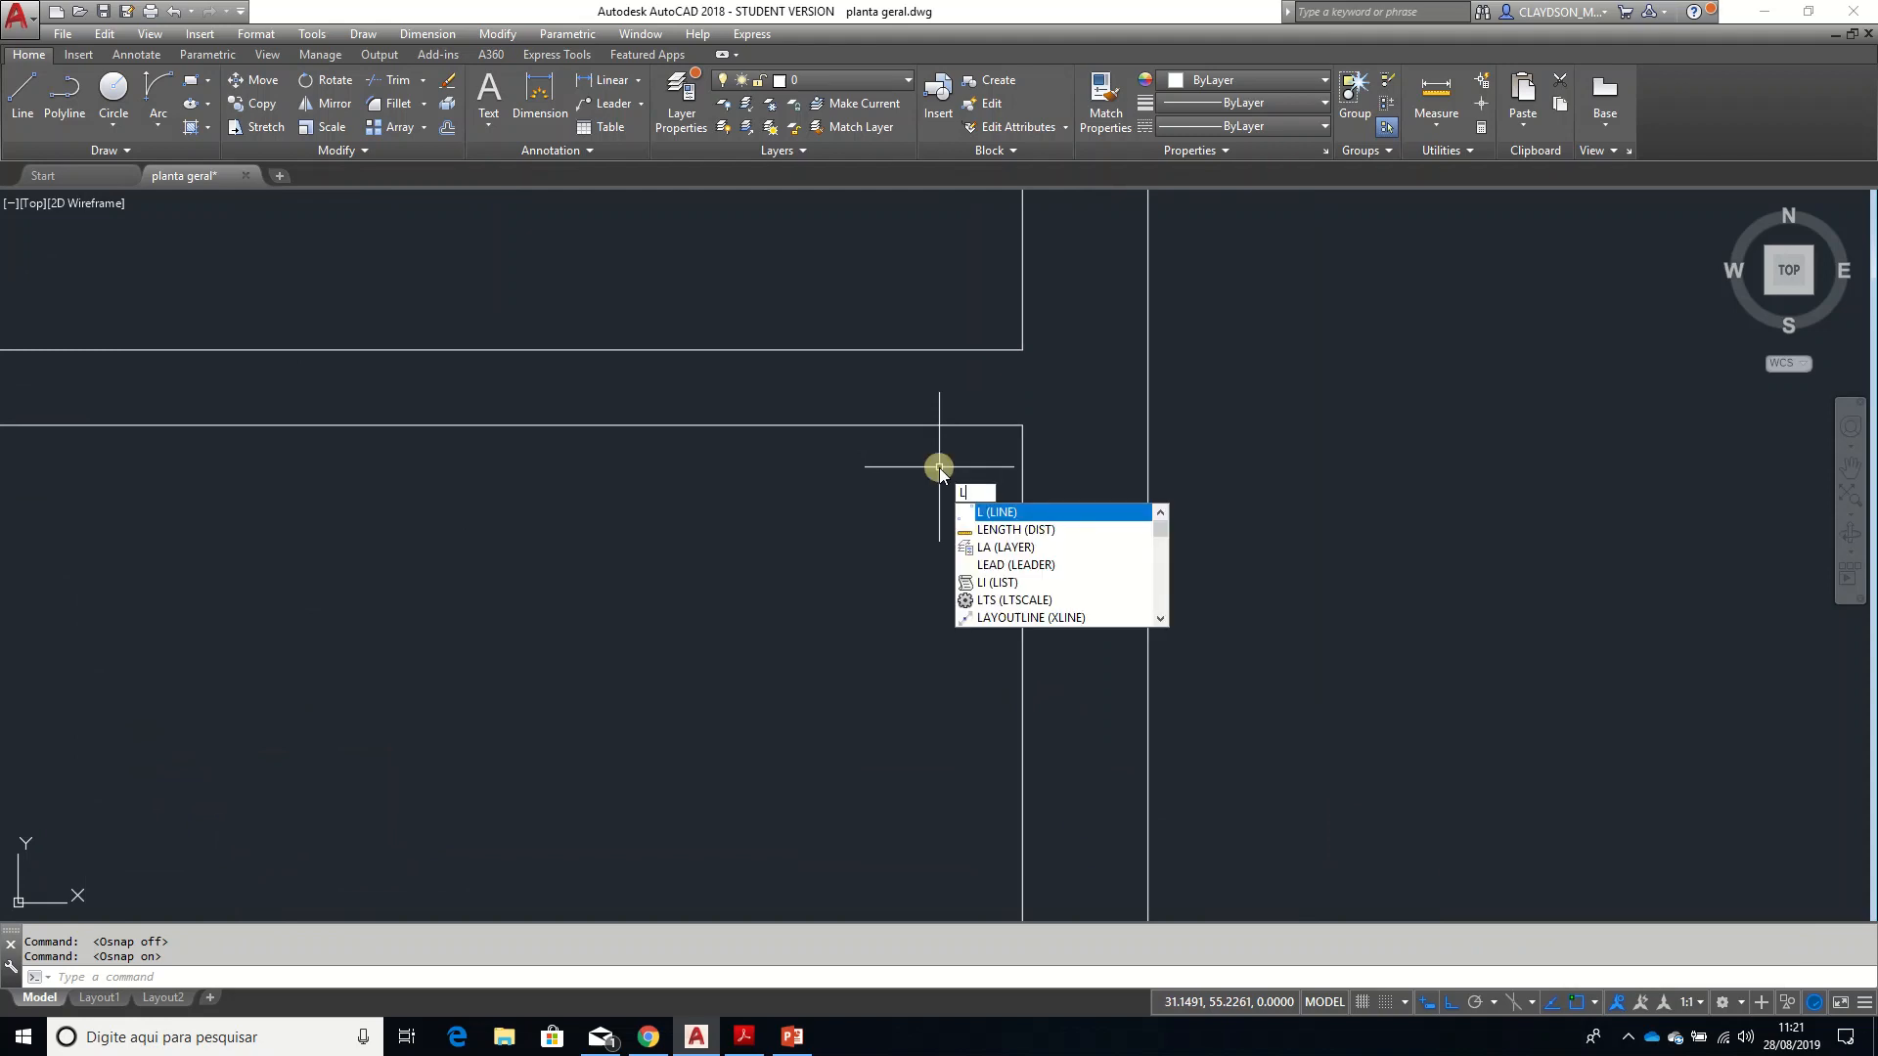
{"action": "key", "text": "Return"}
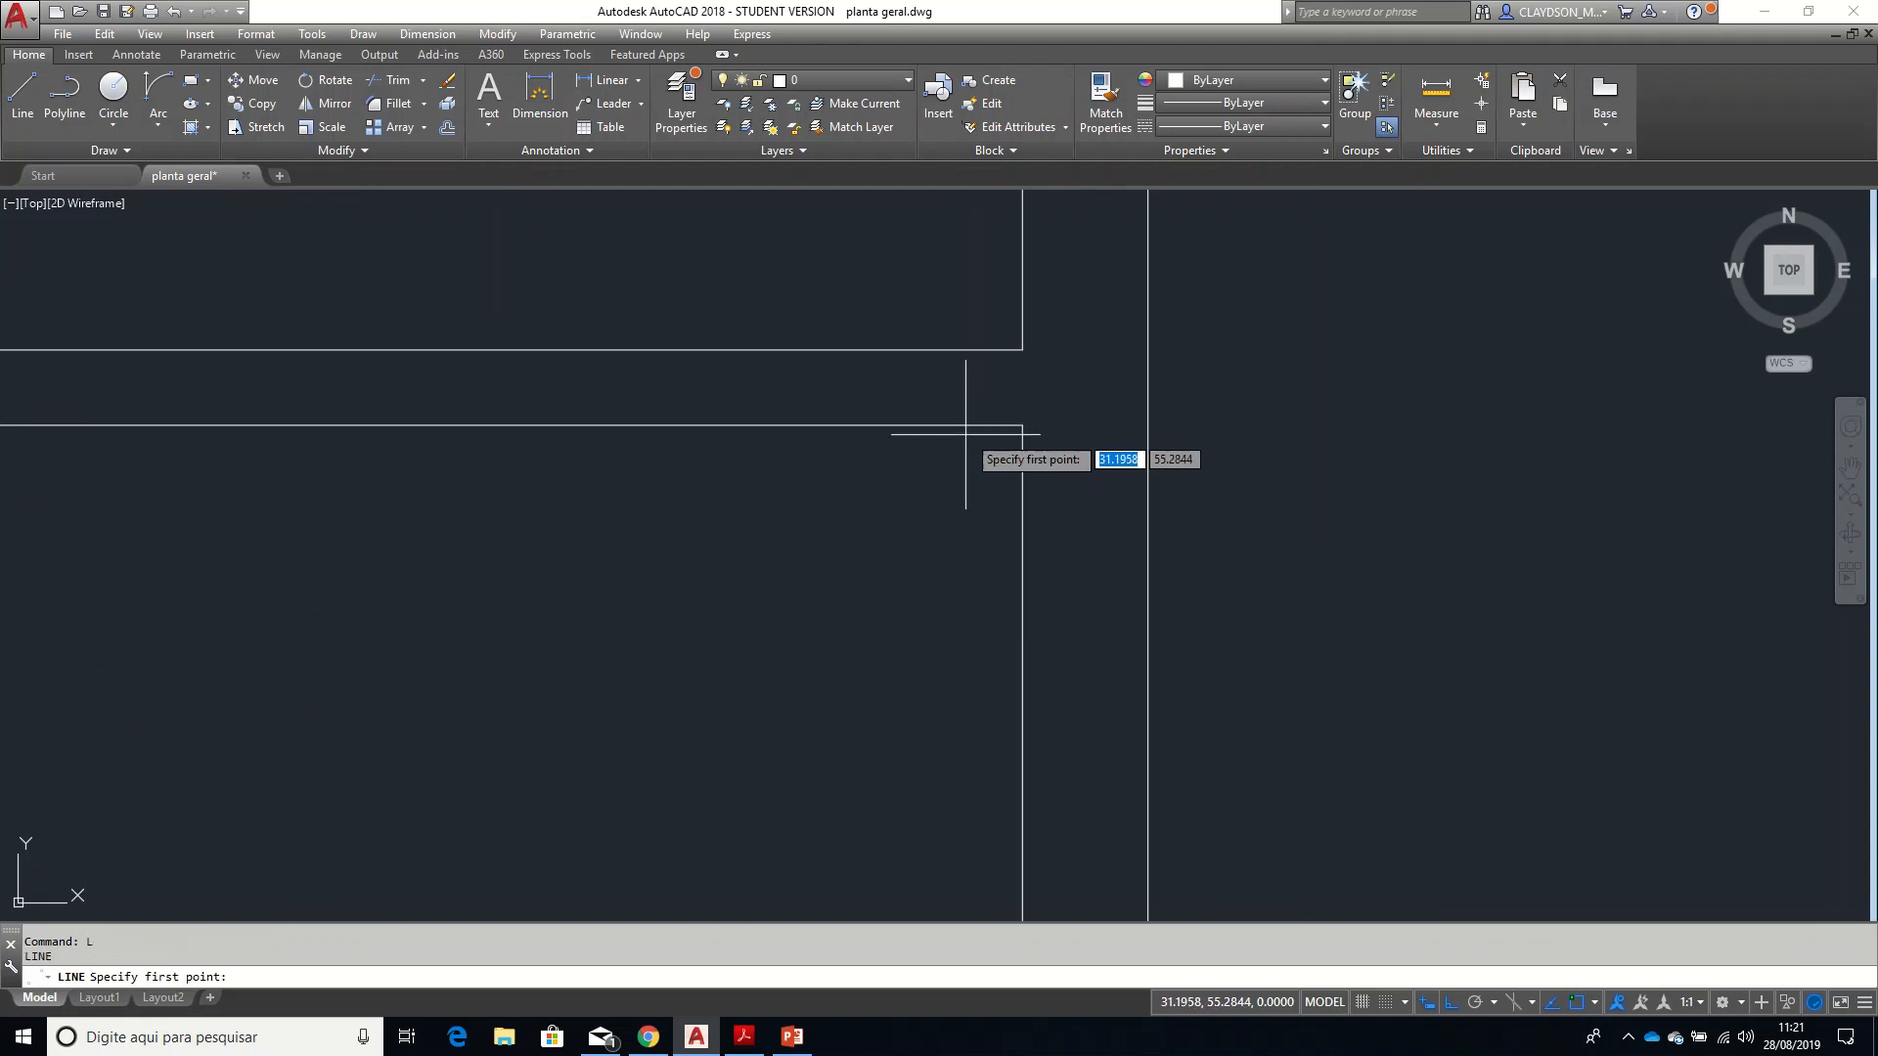
{"action": "left_click", "coordinate": [1022, 424]}
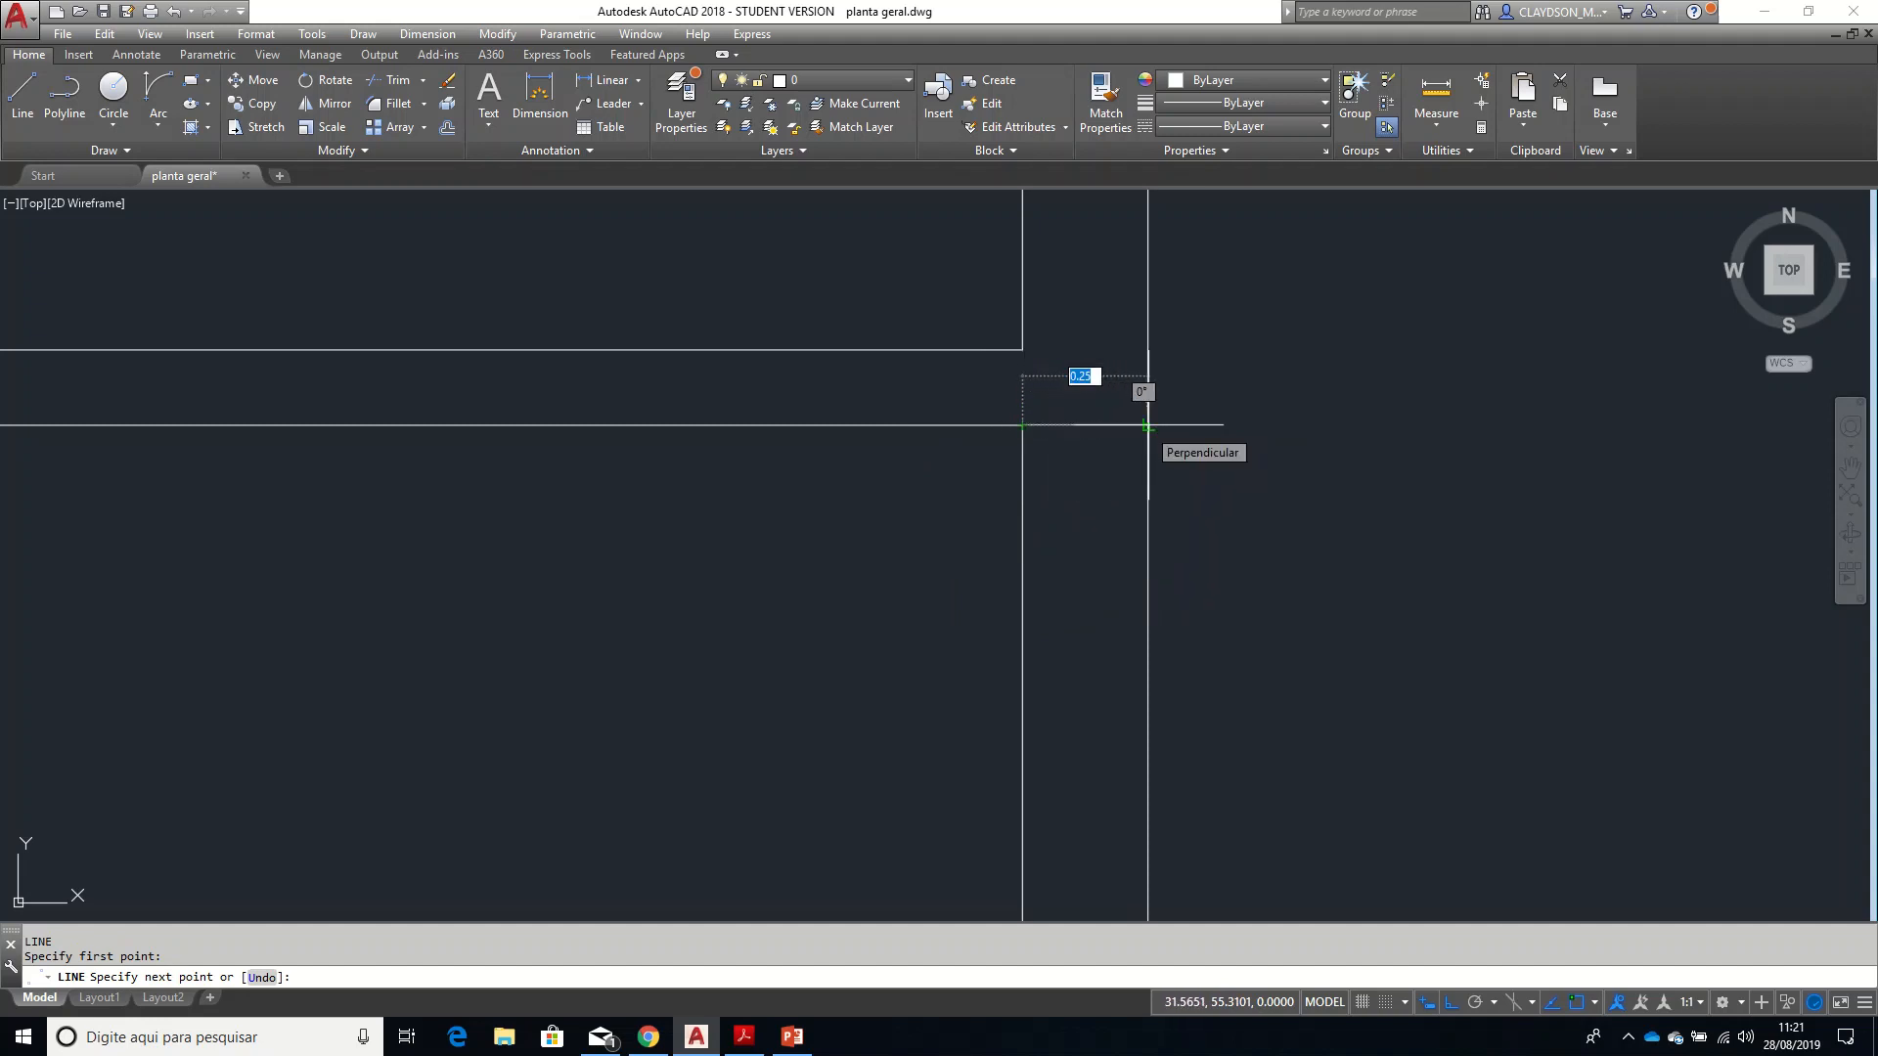
{"action": "left_click", "coordinate": [1148, 425]}
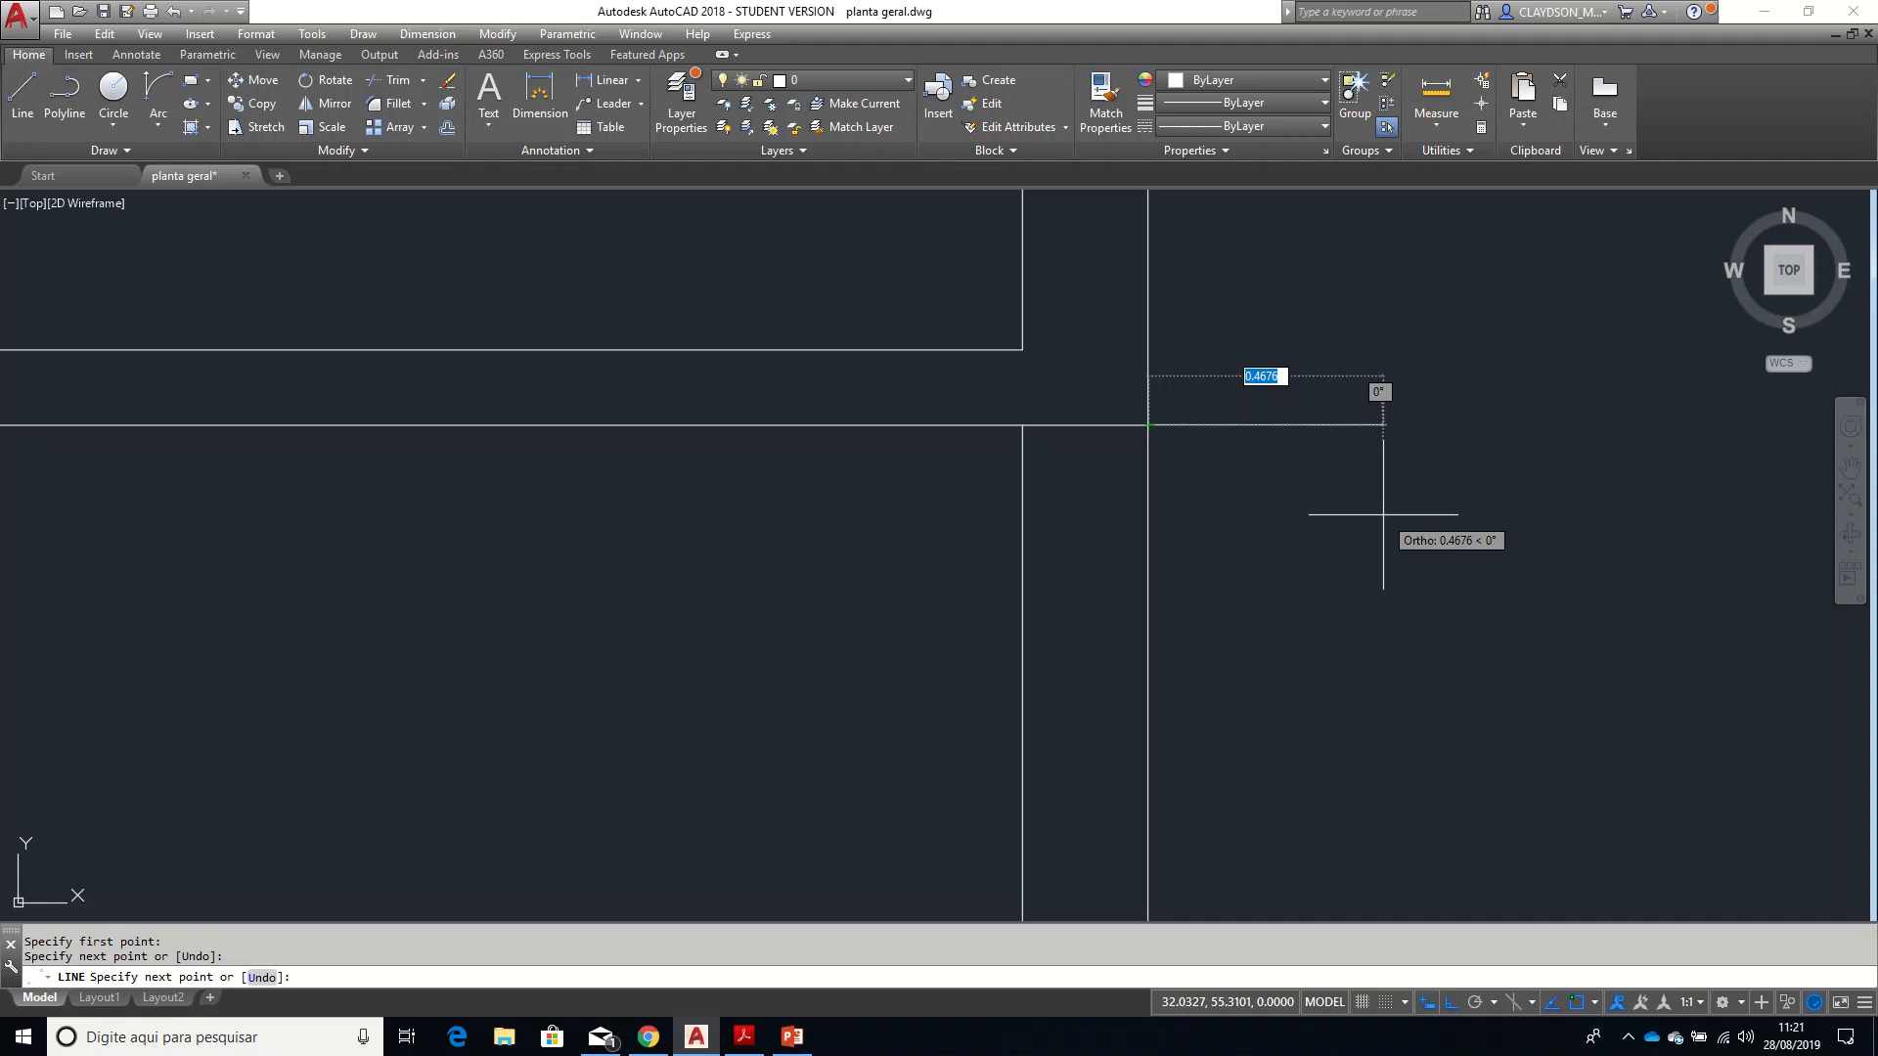
{"action": "key", "text": "Return"}
- Offset the short line across the outer wall downward by a distance of 2
{"action": "scroll", "coordinate": [1383, 512], "scroll_direction": "down", "scroll_amount": 5}
{"action": "scroll", "coordinate": [1423, 547], "scroll_direction": "up", "scroll_amount": 3}
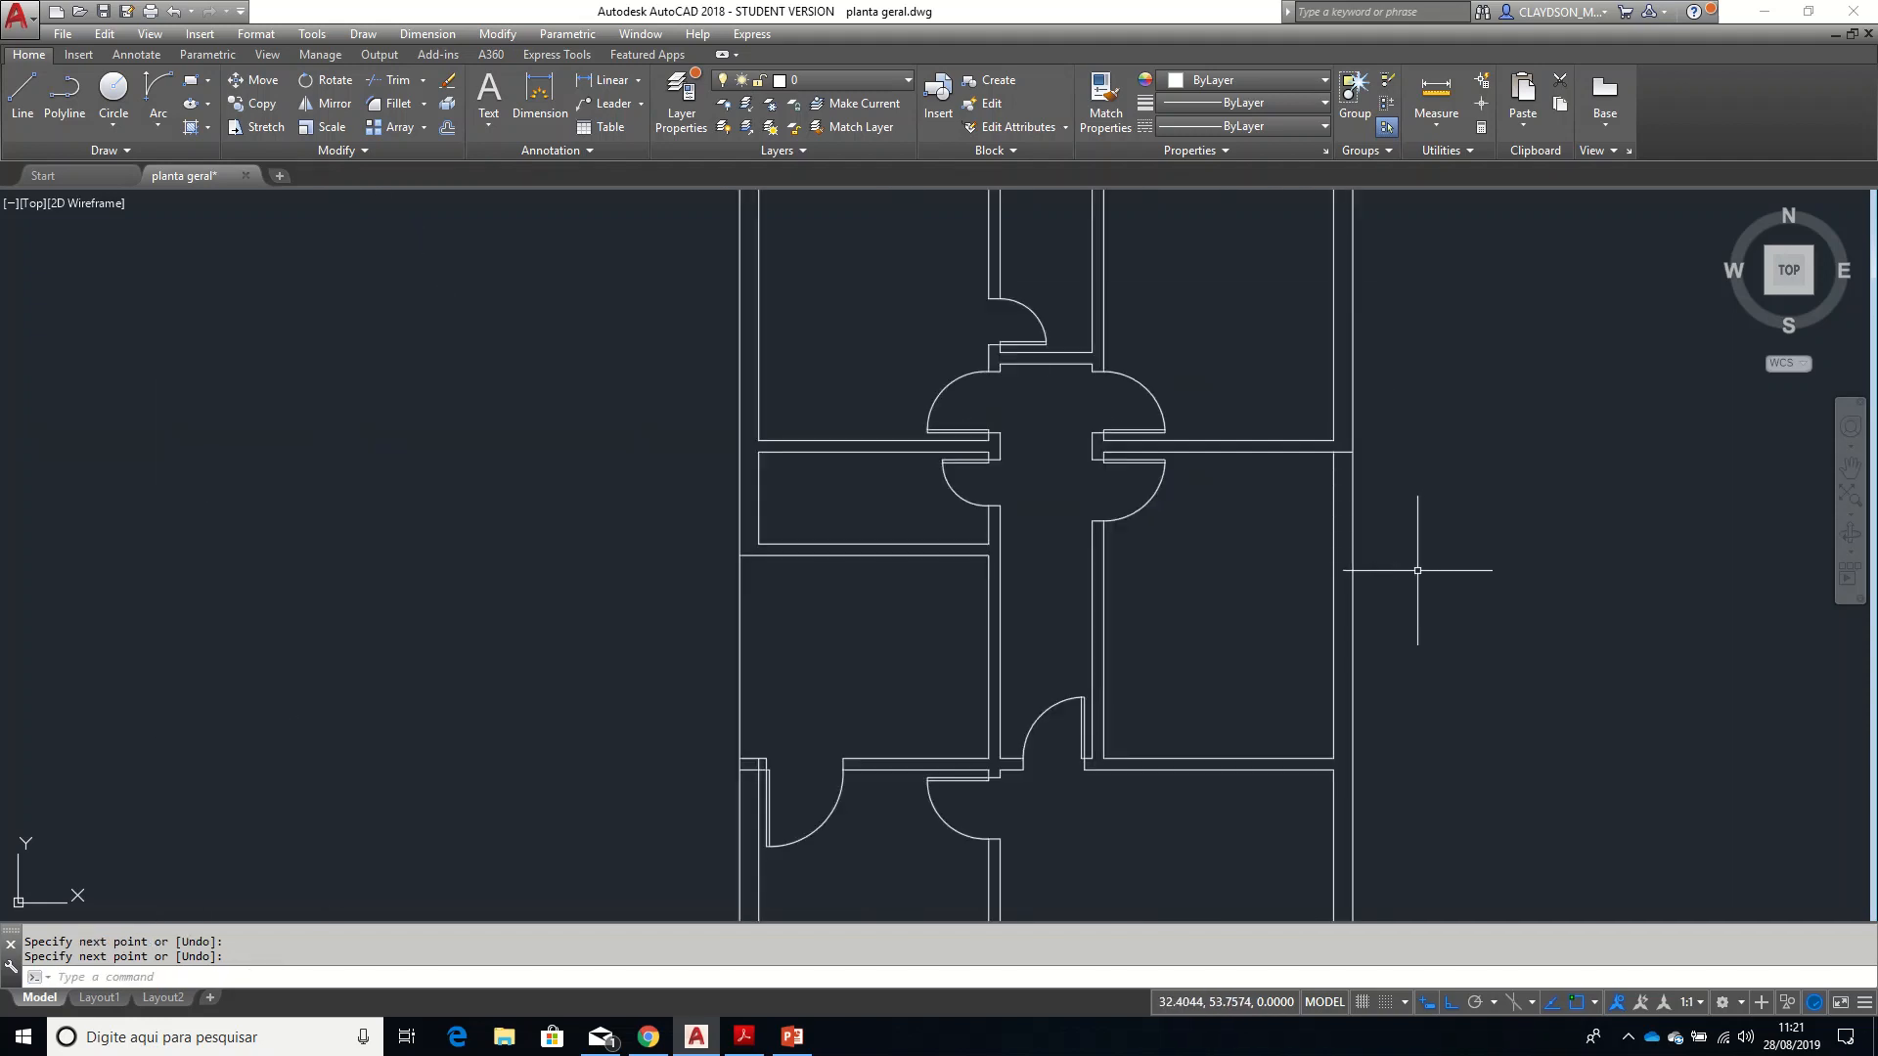
{"action": "scroll", "coordinate": [1397, 496], "scroll_direction": "up", "scroll_amount": 1}
{"action": "scroll", "coordinate": [1325, 393], "scroll_direction": "up", "scroll_amount": 3}
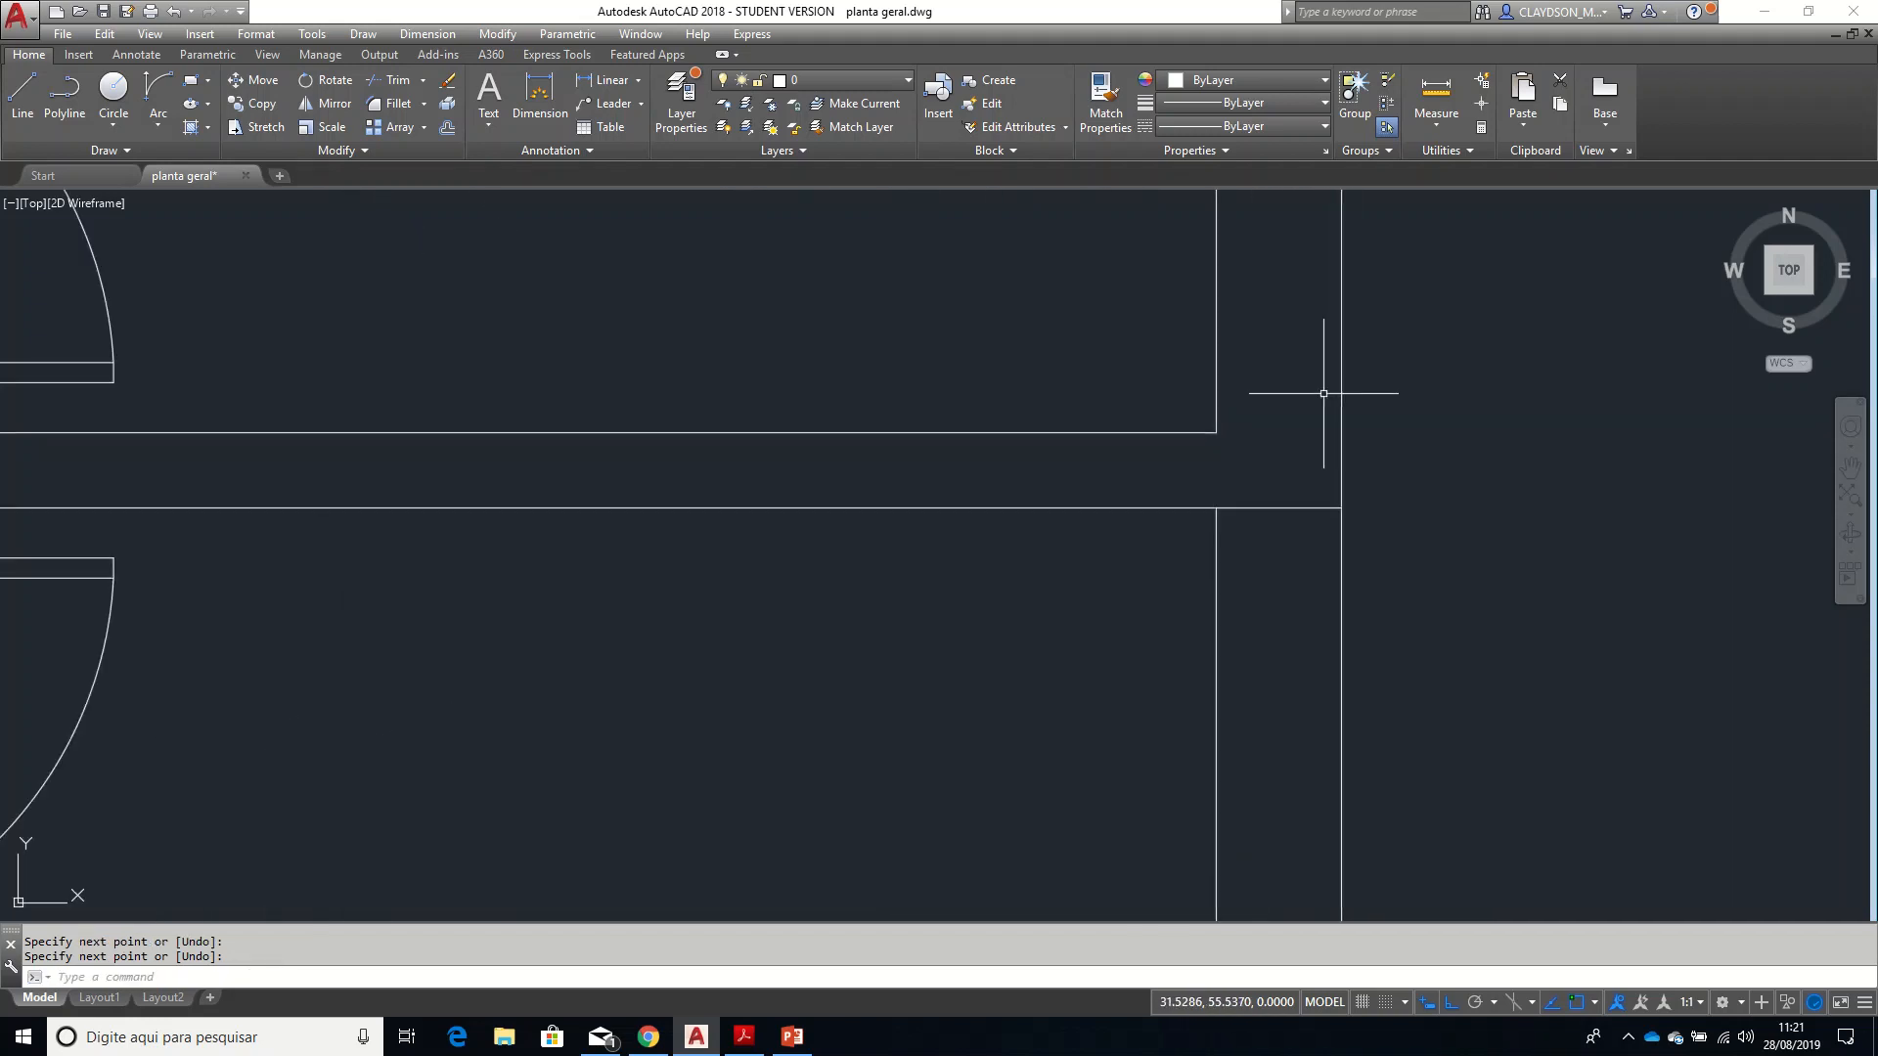
{"action": "scroll", "coordinate": [1326, 394], "scroll_direction": "down", "scroll_amount": 3}
{"action": "middle_click_drag", "start_coordinate": [1396, 503], "coordinate": [1352, 402]}
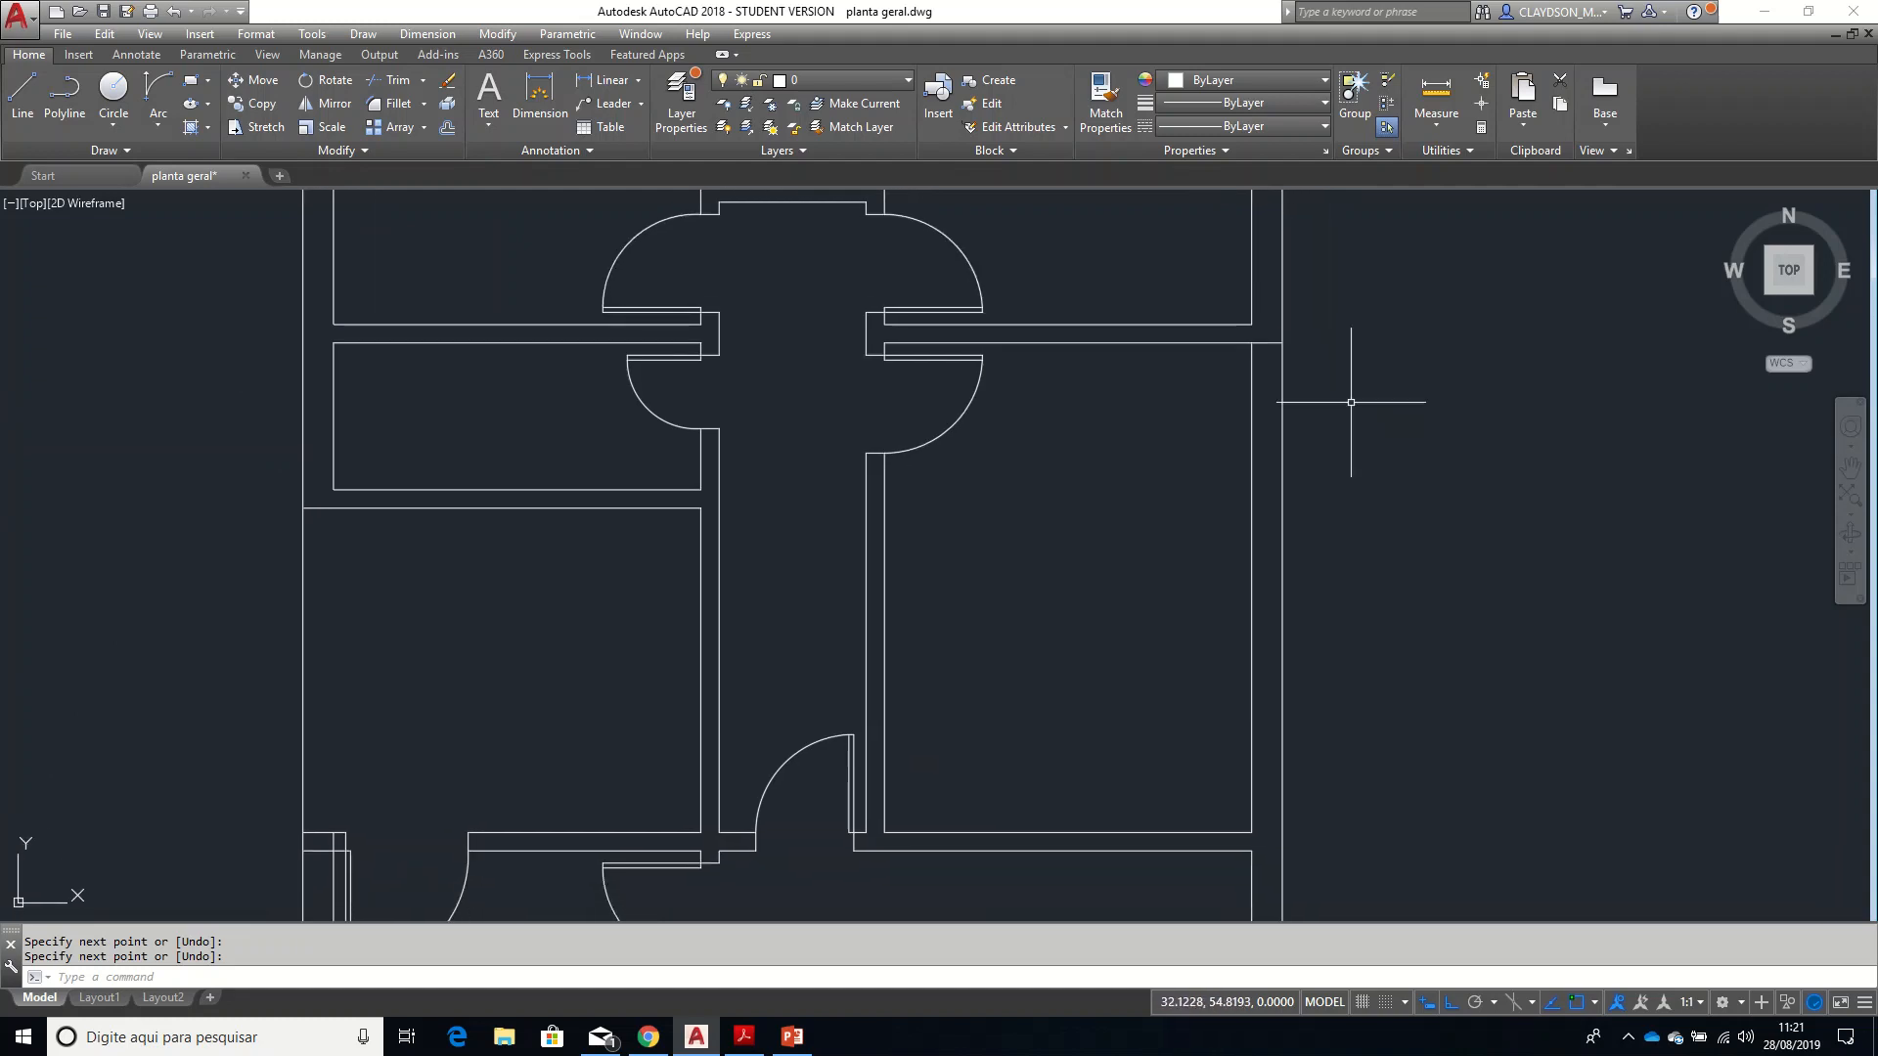
{"action": "key", "text": "Return"}
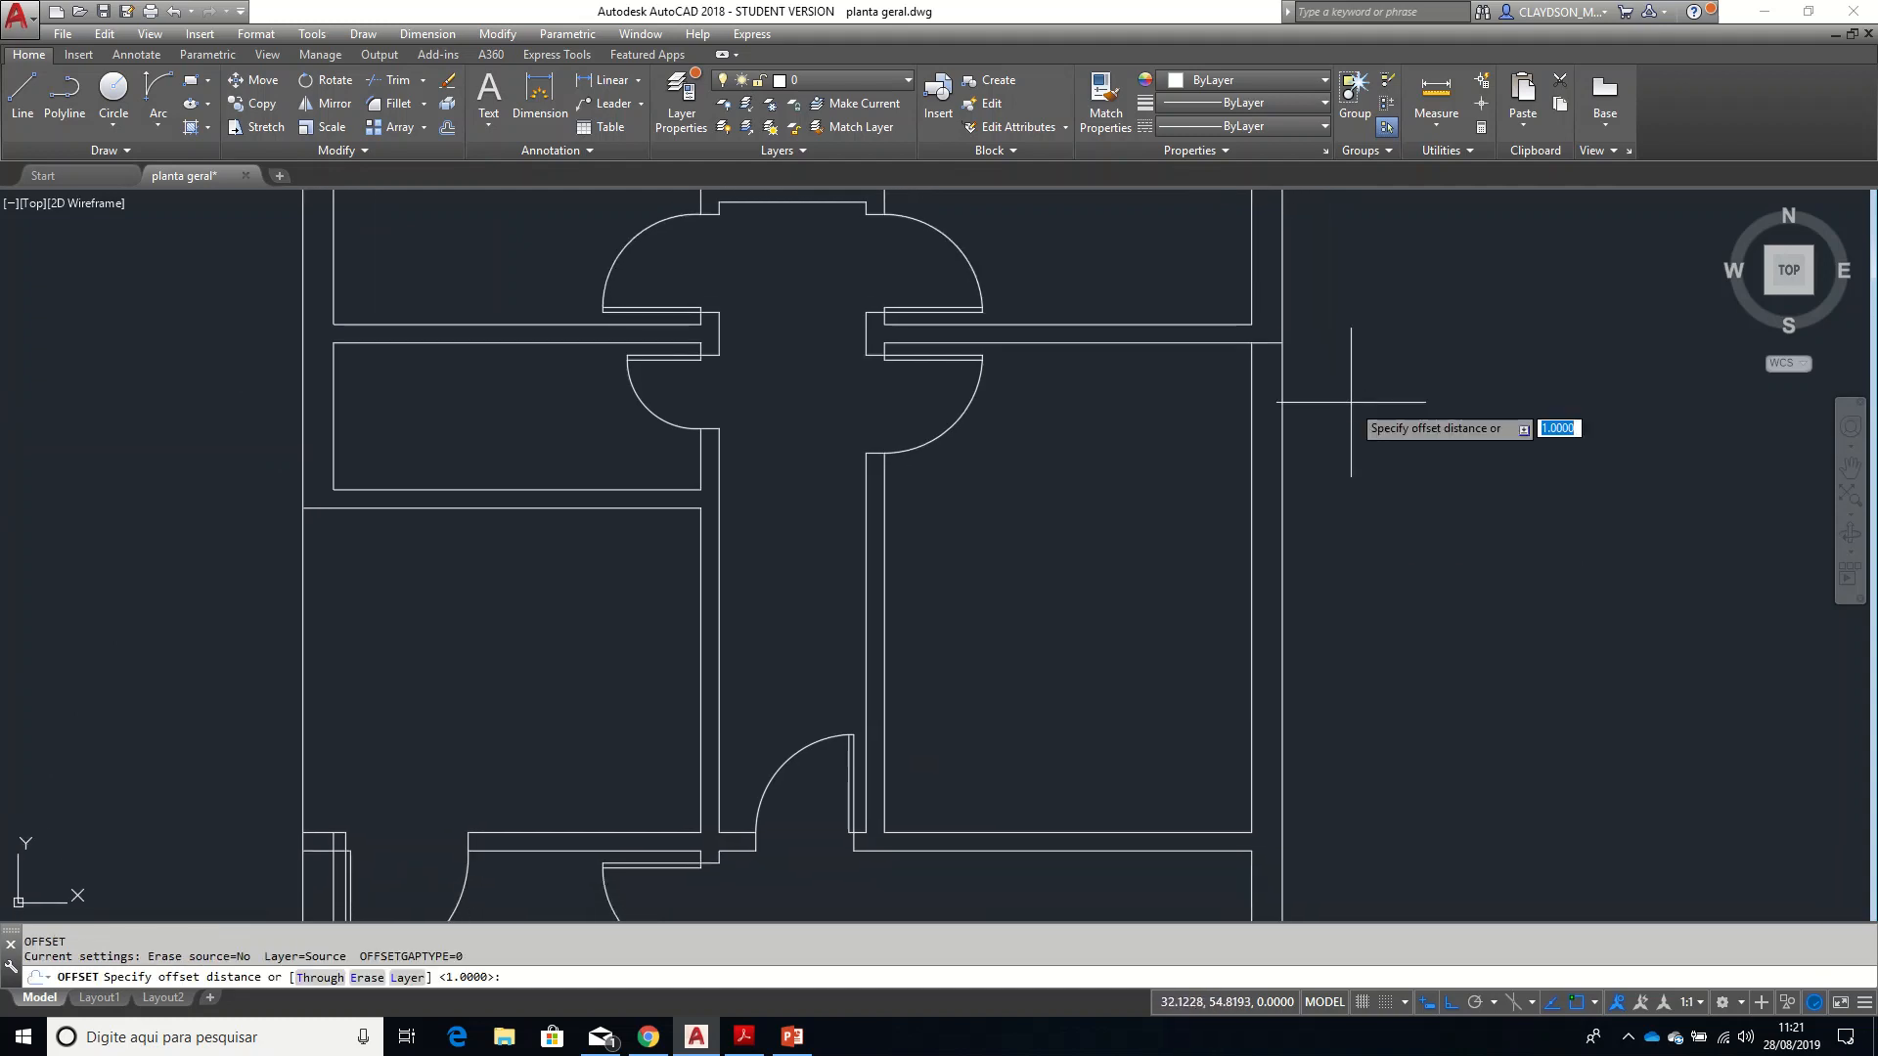
{"action": "type", "text": "2"}
{"action": "key", "text": "Return"}
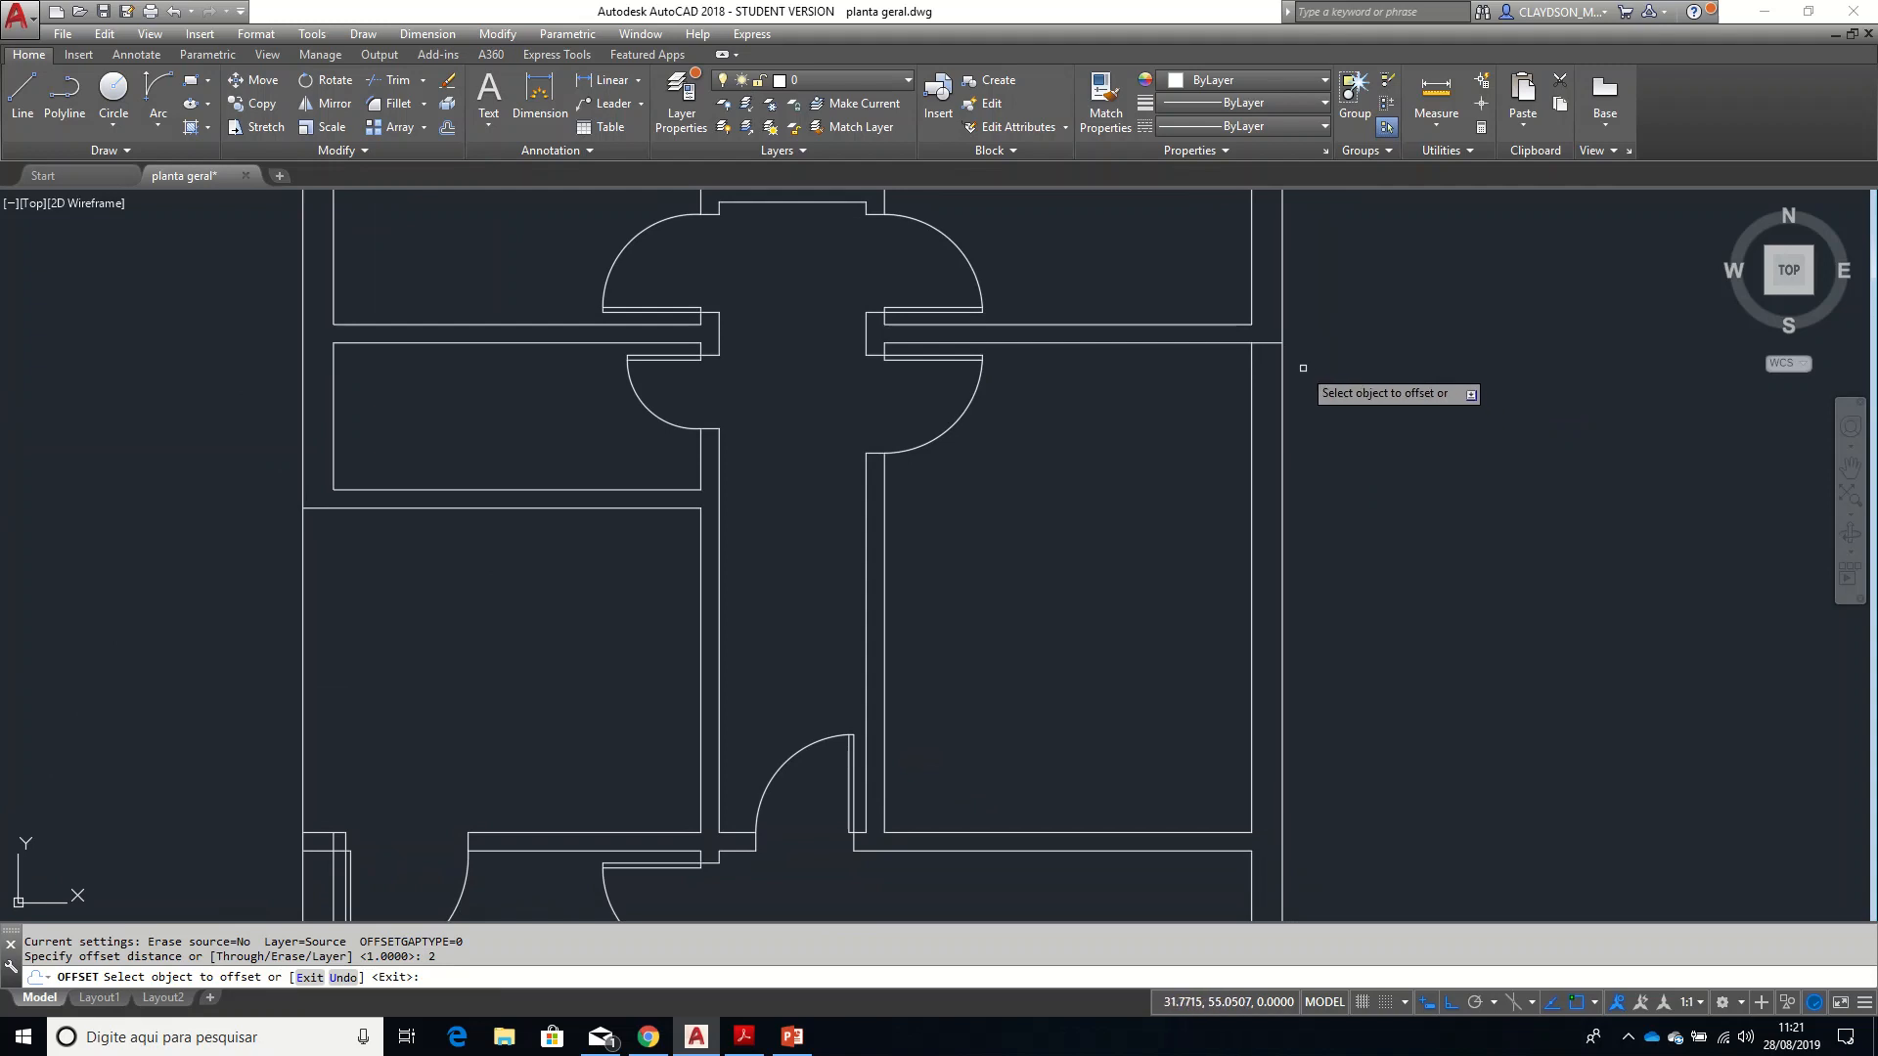
{"action": "left_click", "coordinate": [1267, 344]}
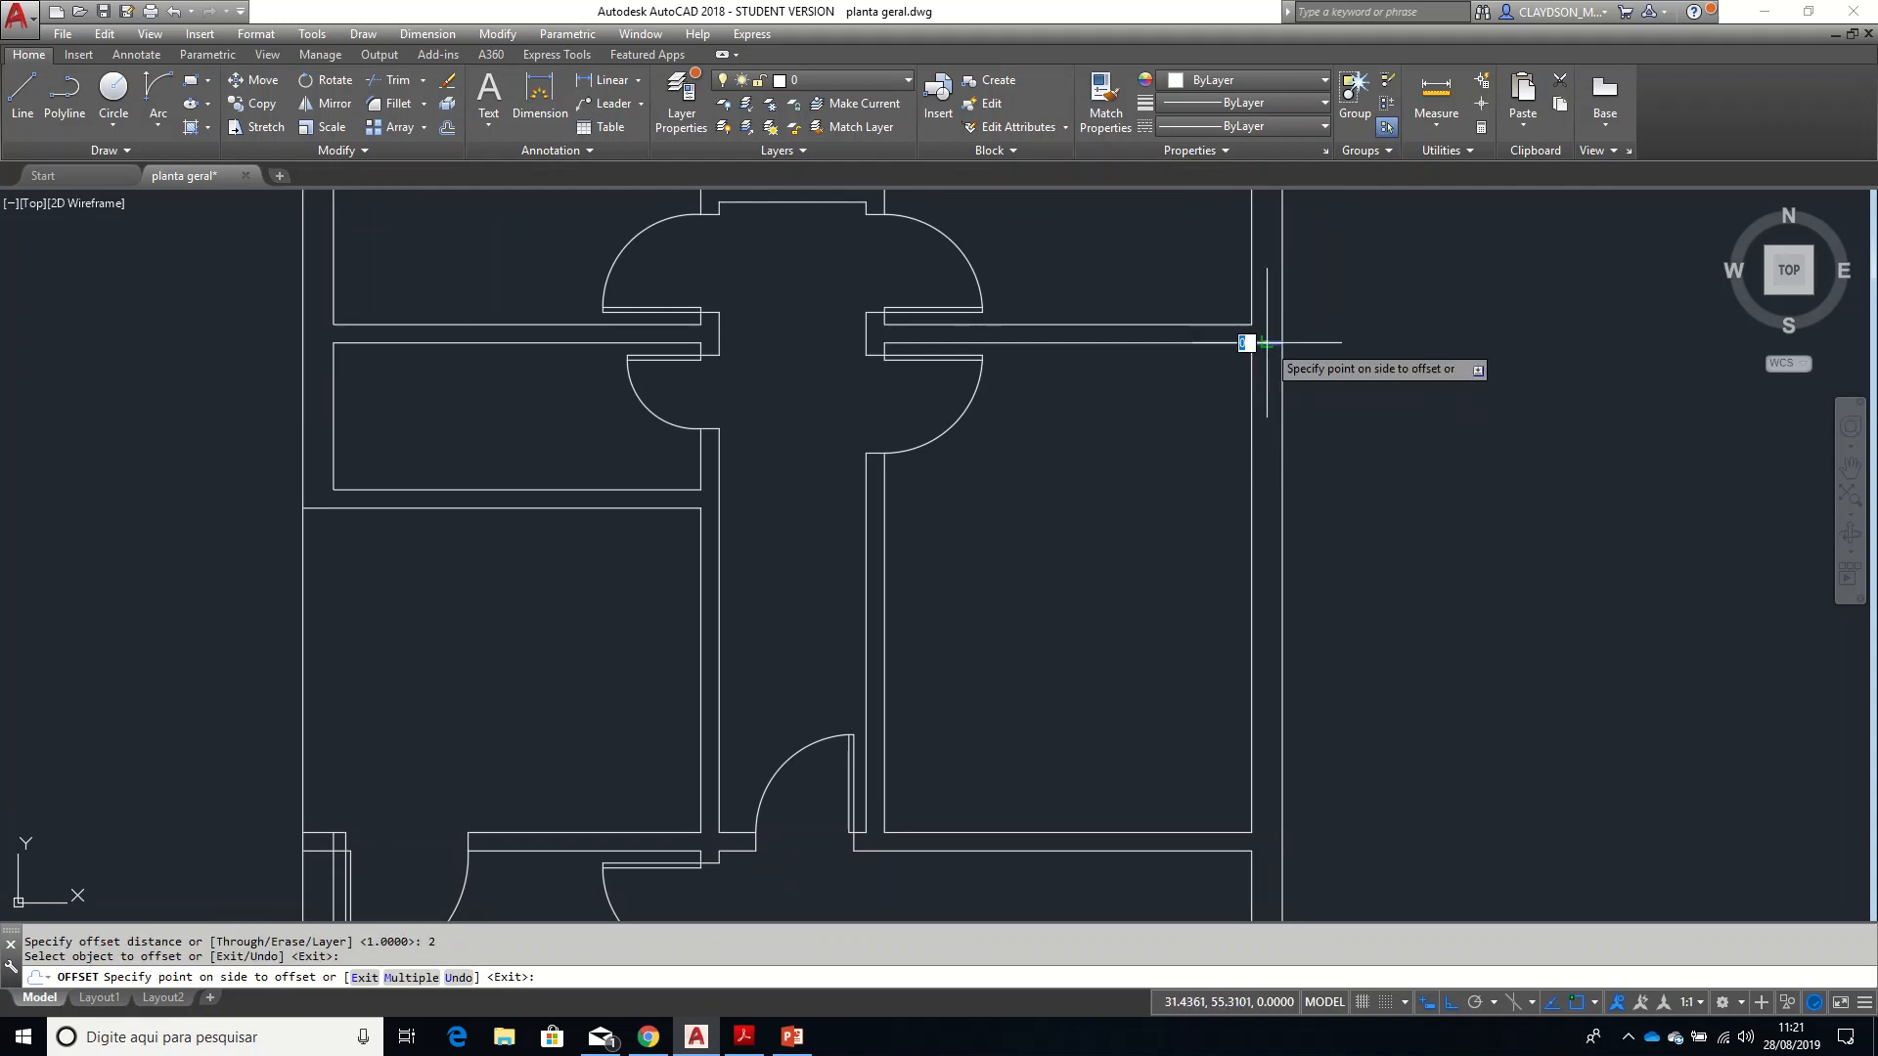
{"action": "left_click", "coordinate": [1377, 535]}
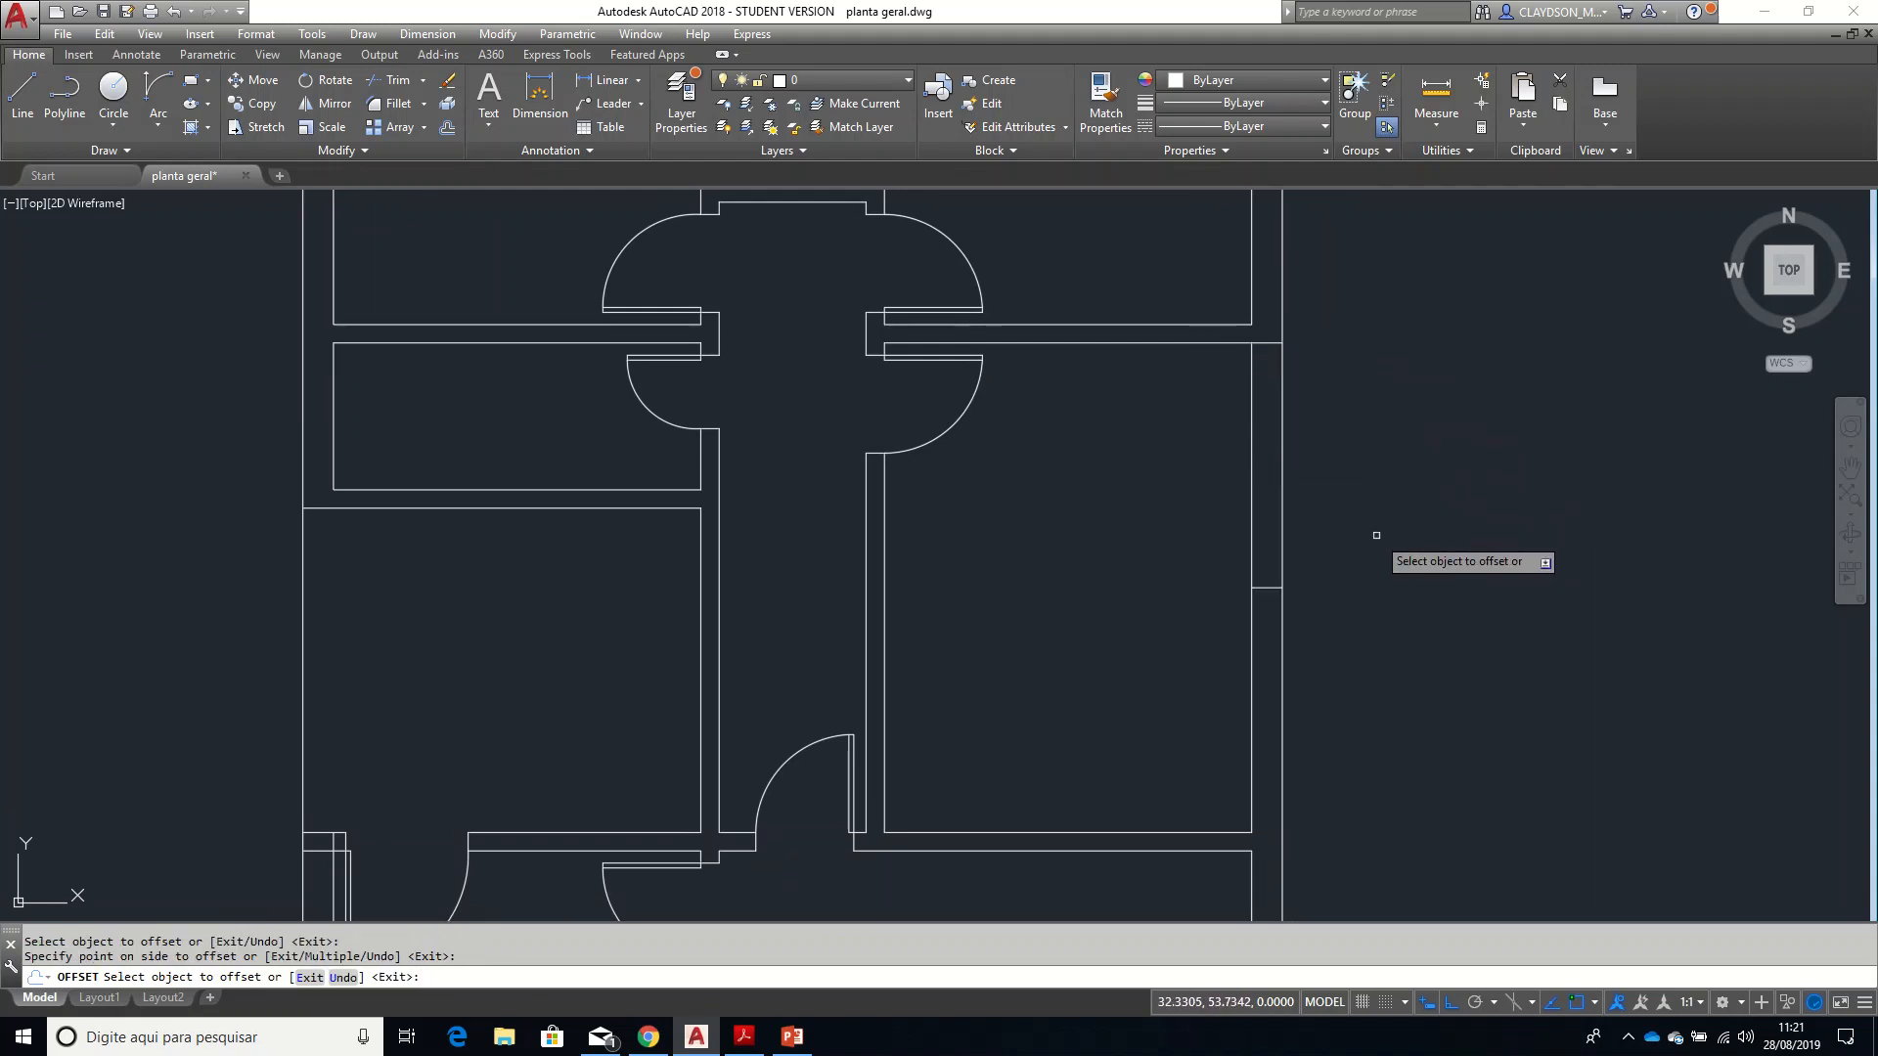
{"action": "key", "text": "Return"}
- Turn on the Midpoint running object snap and draw a vertical line between the midpoints of the two short lines across the outer wall
{"action": "middle_click_drag", "start_coordinate": [1372, 486], "coordinate": [1358, 533]}
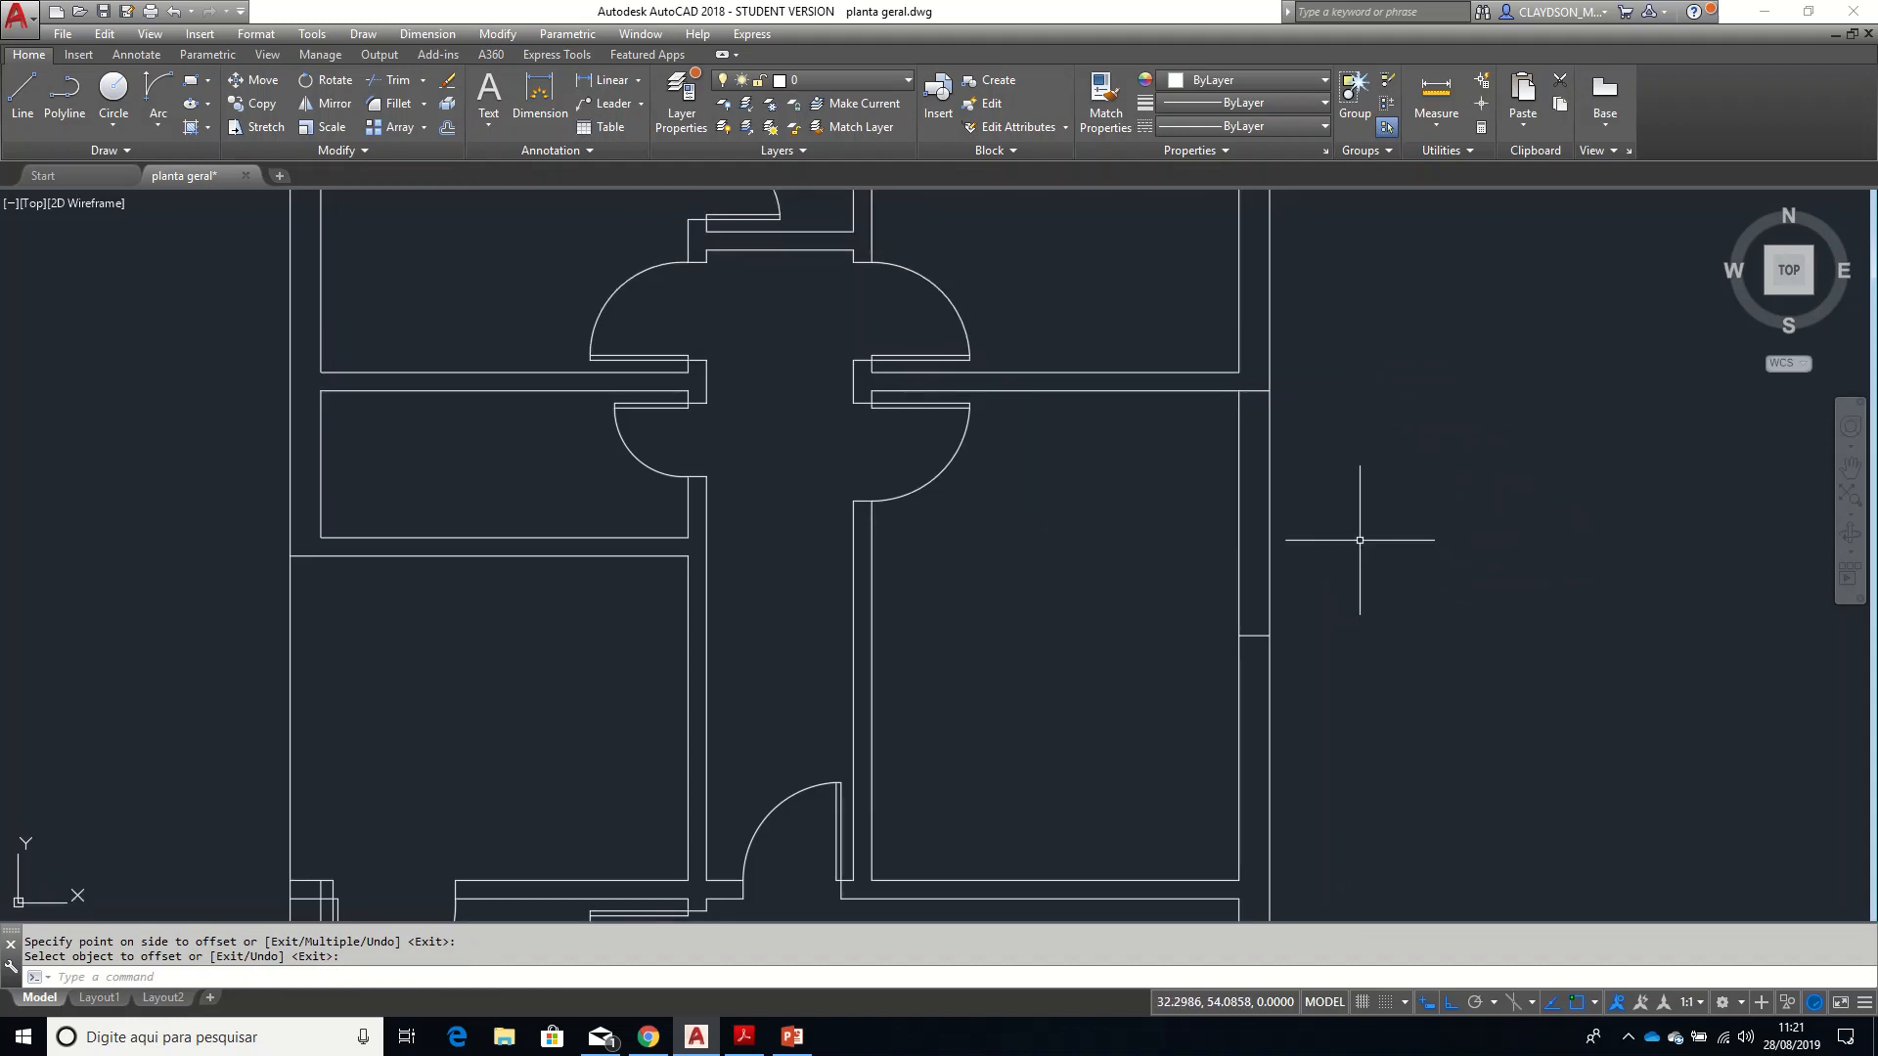
{"action": "scroll", "coordinate": [1418, 533], "scroll_direction": "up", "scroll_amount": 2}
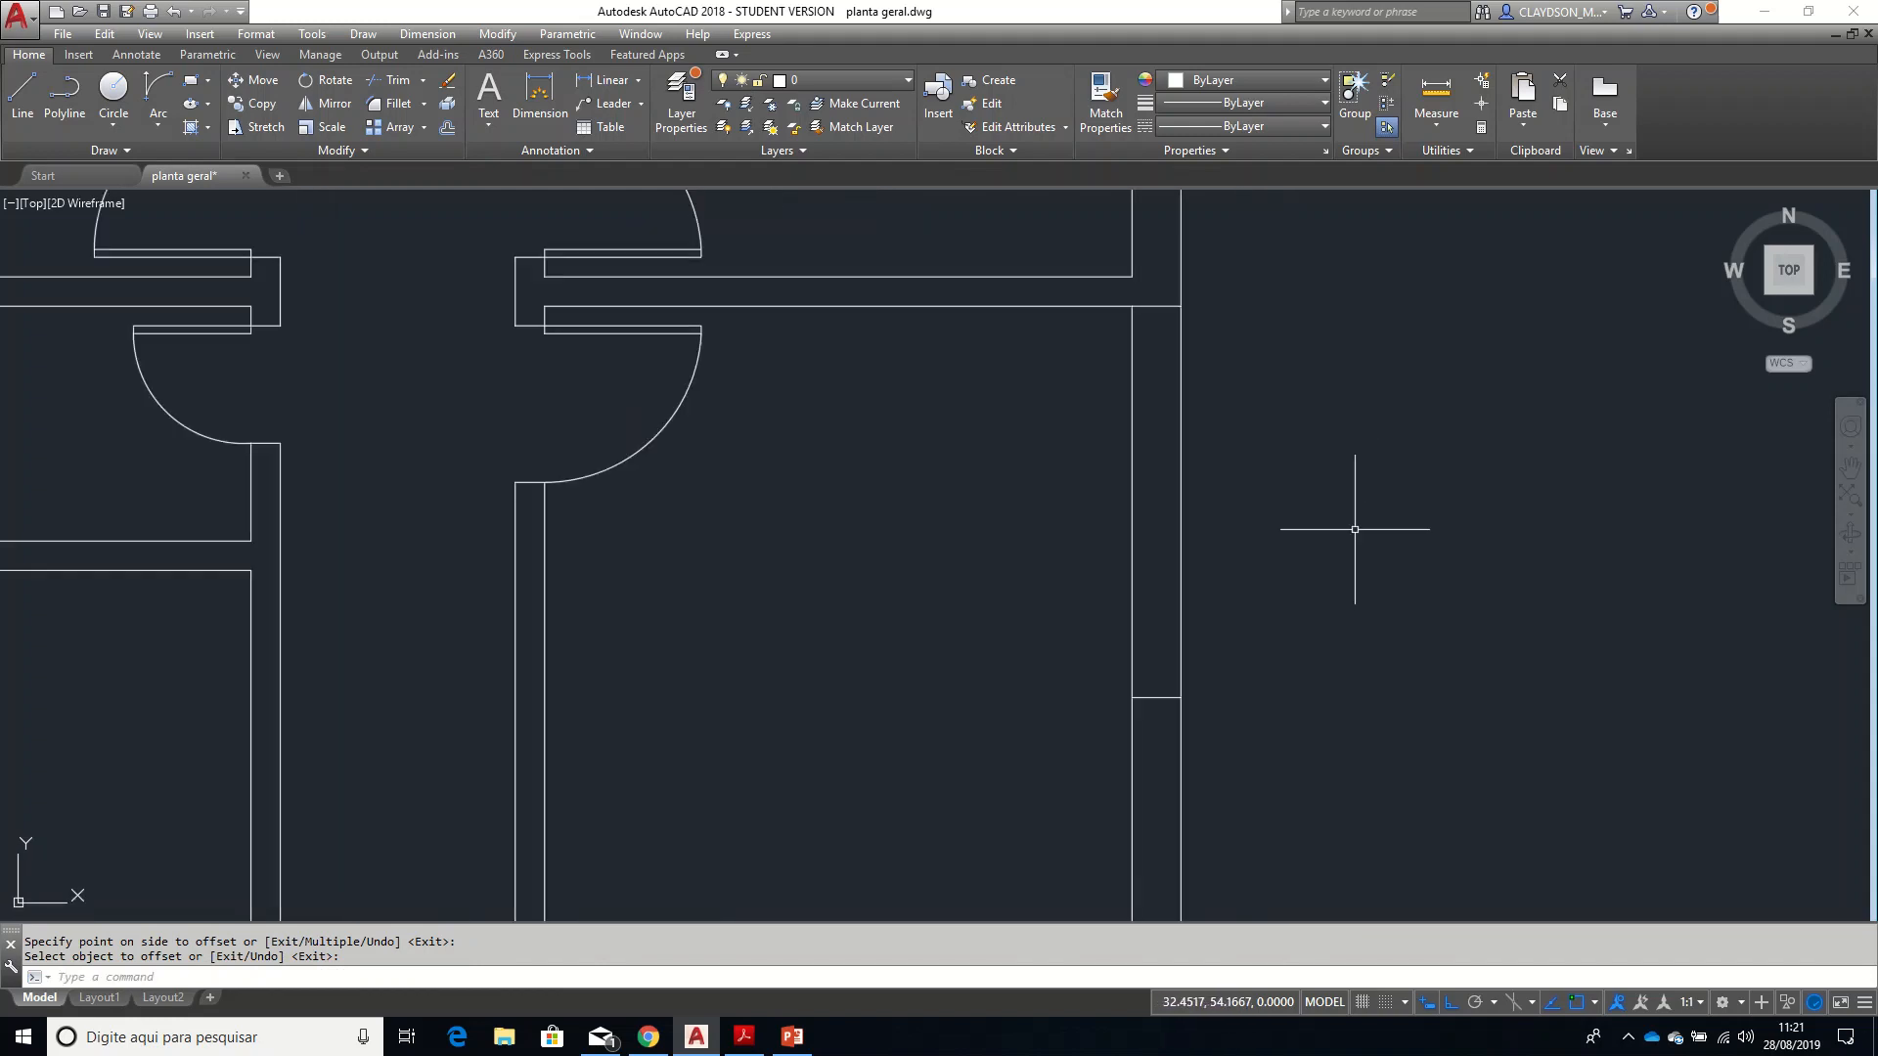
{"action": "type", "text": "L"}
{"action": "key", "text": "Return"}
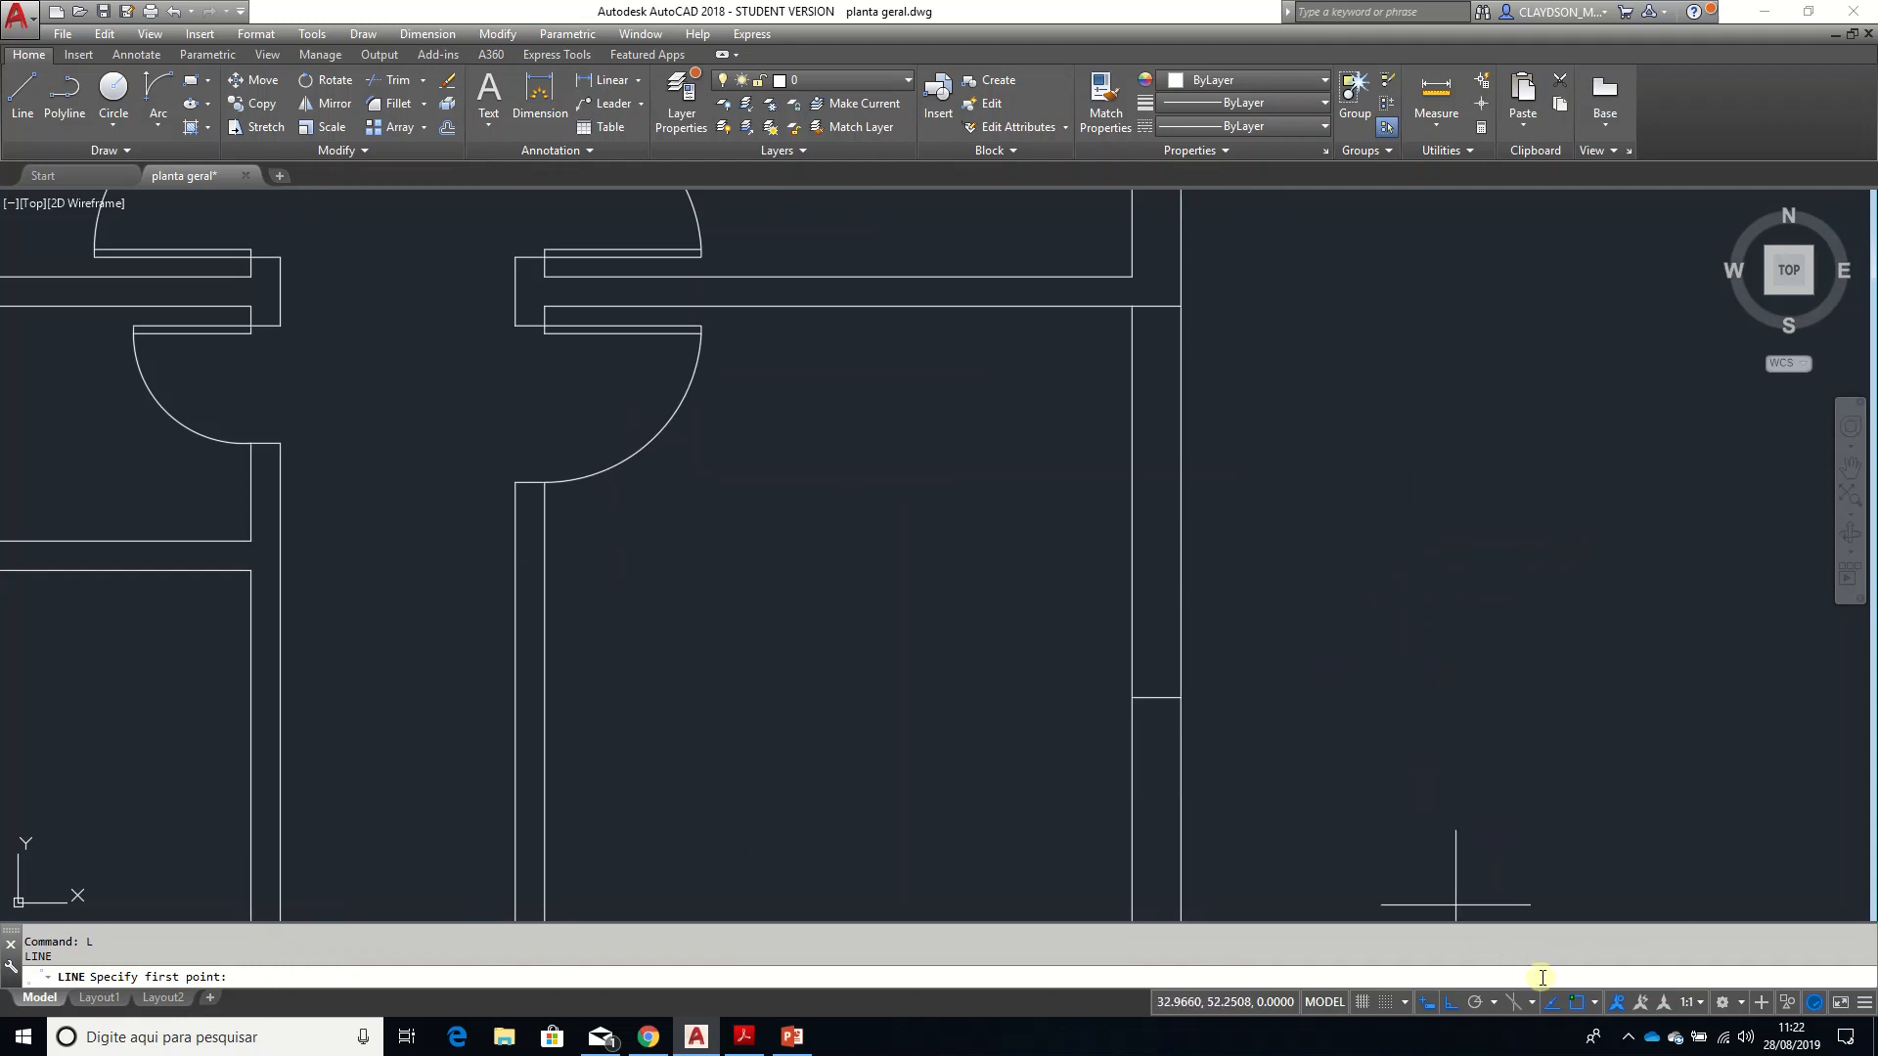
{"action": "right_click", "coordinate": [1574, 1006]}
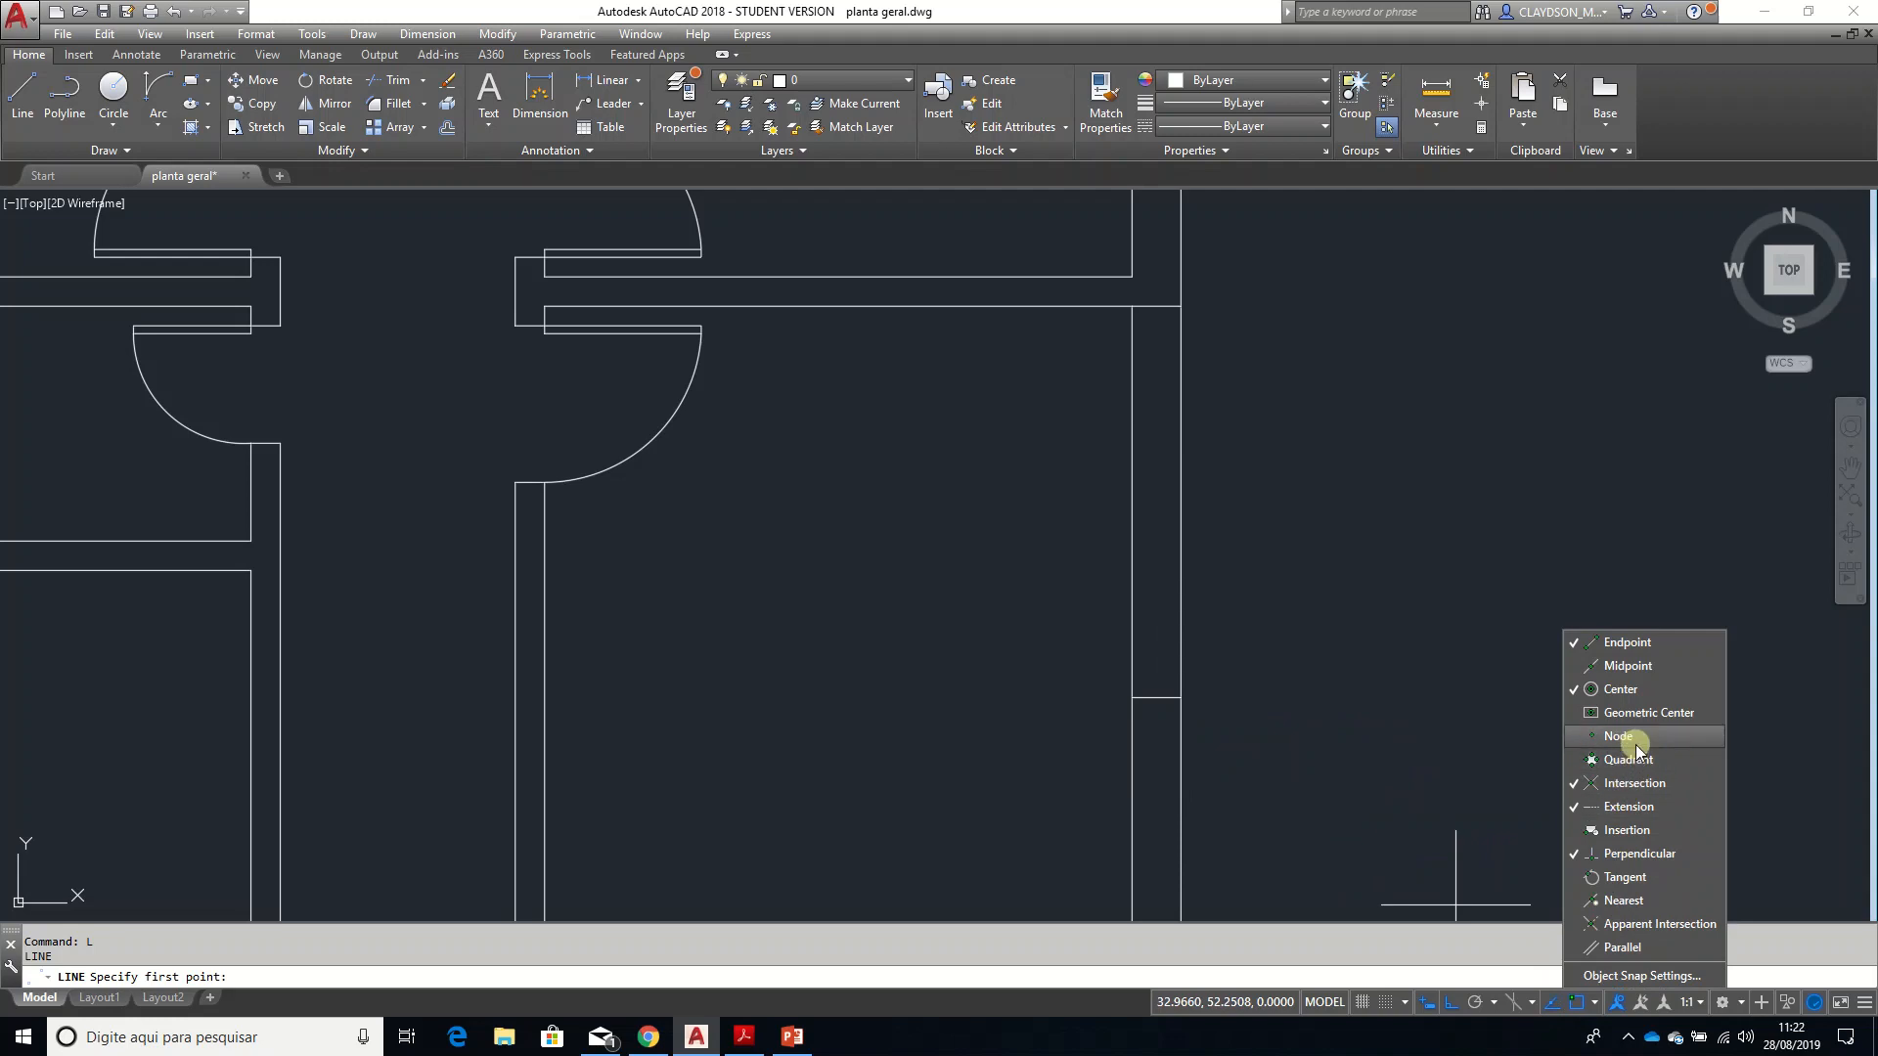
{"action": "left_click", "coordinate": [1581, 667]}
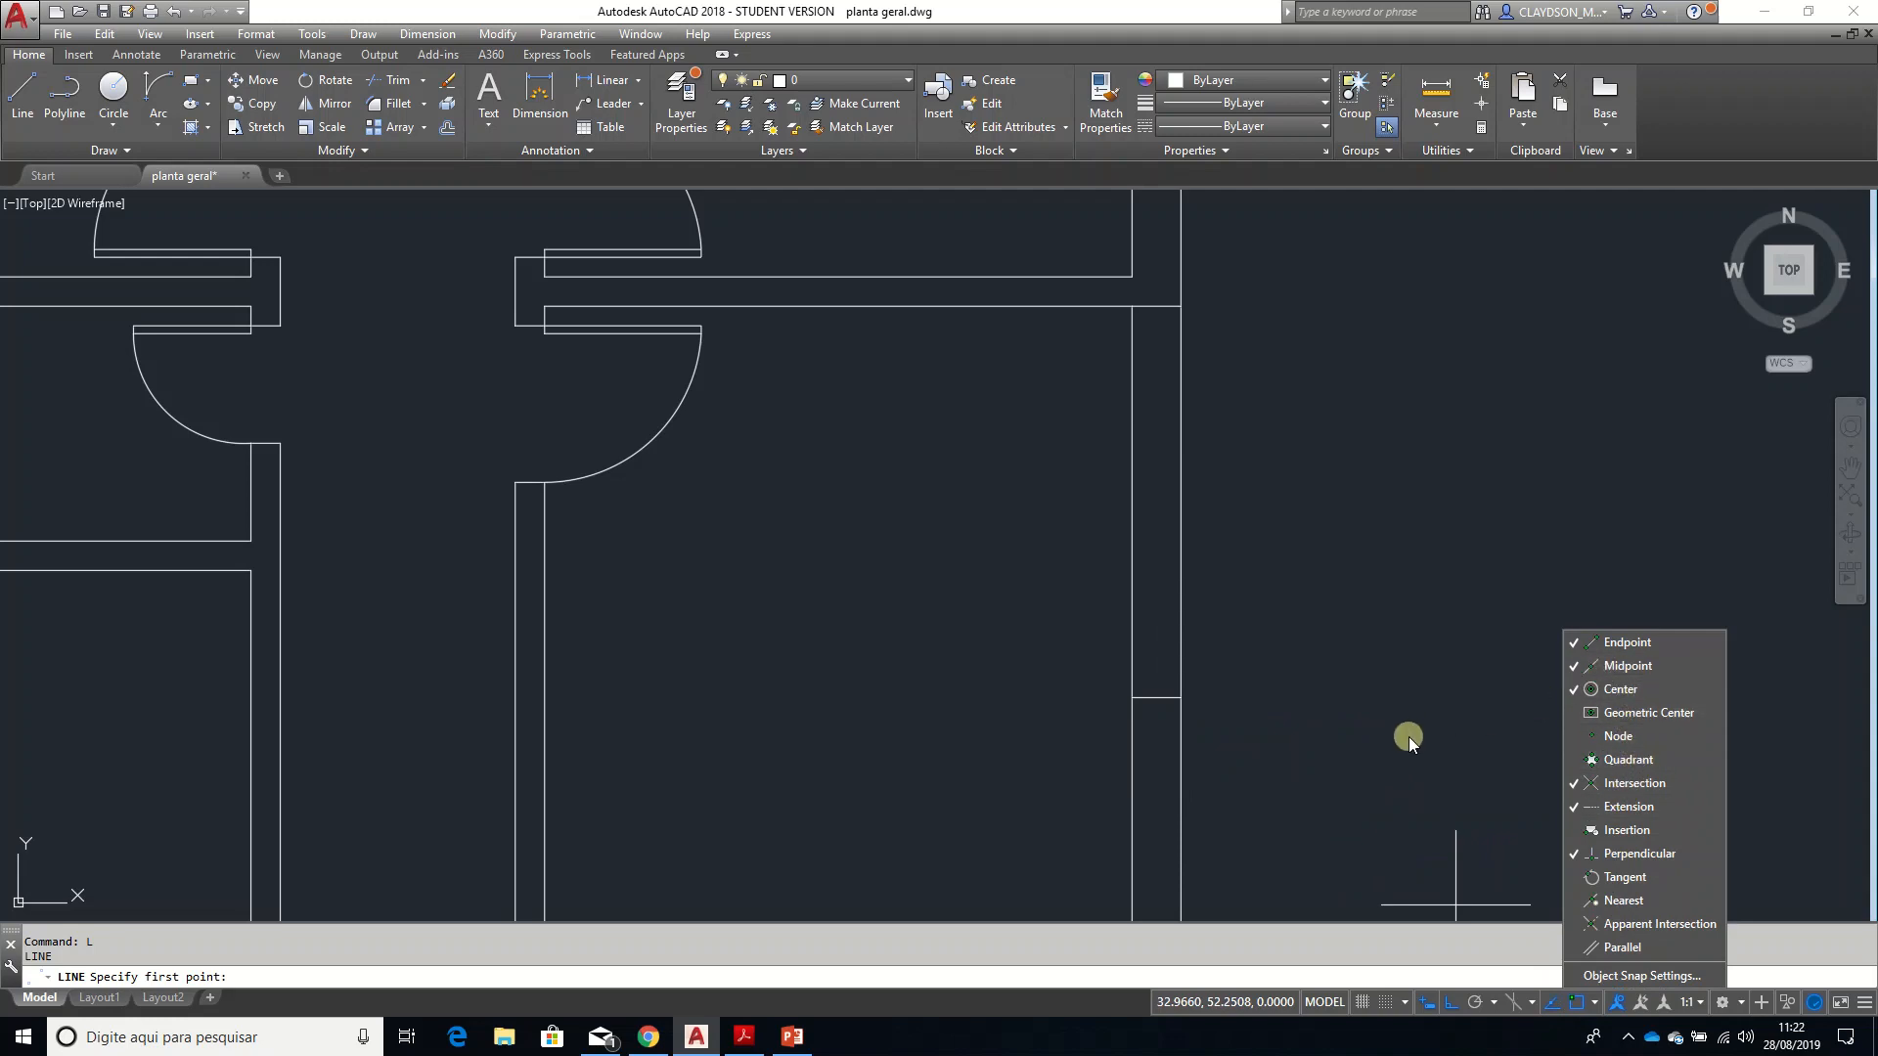
{"action": "left_click", "coordinate": [1156, 697]}
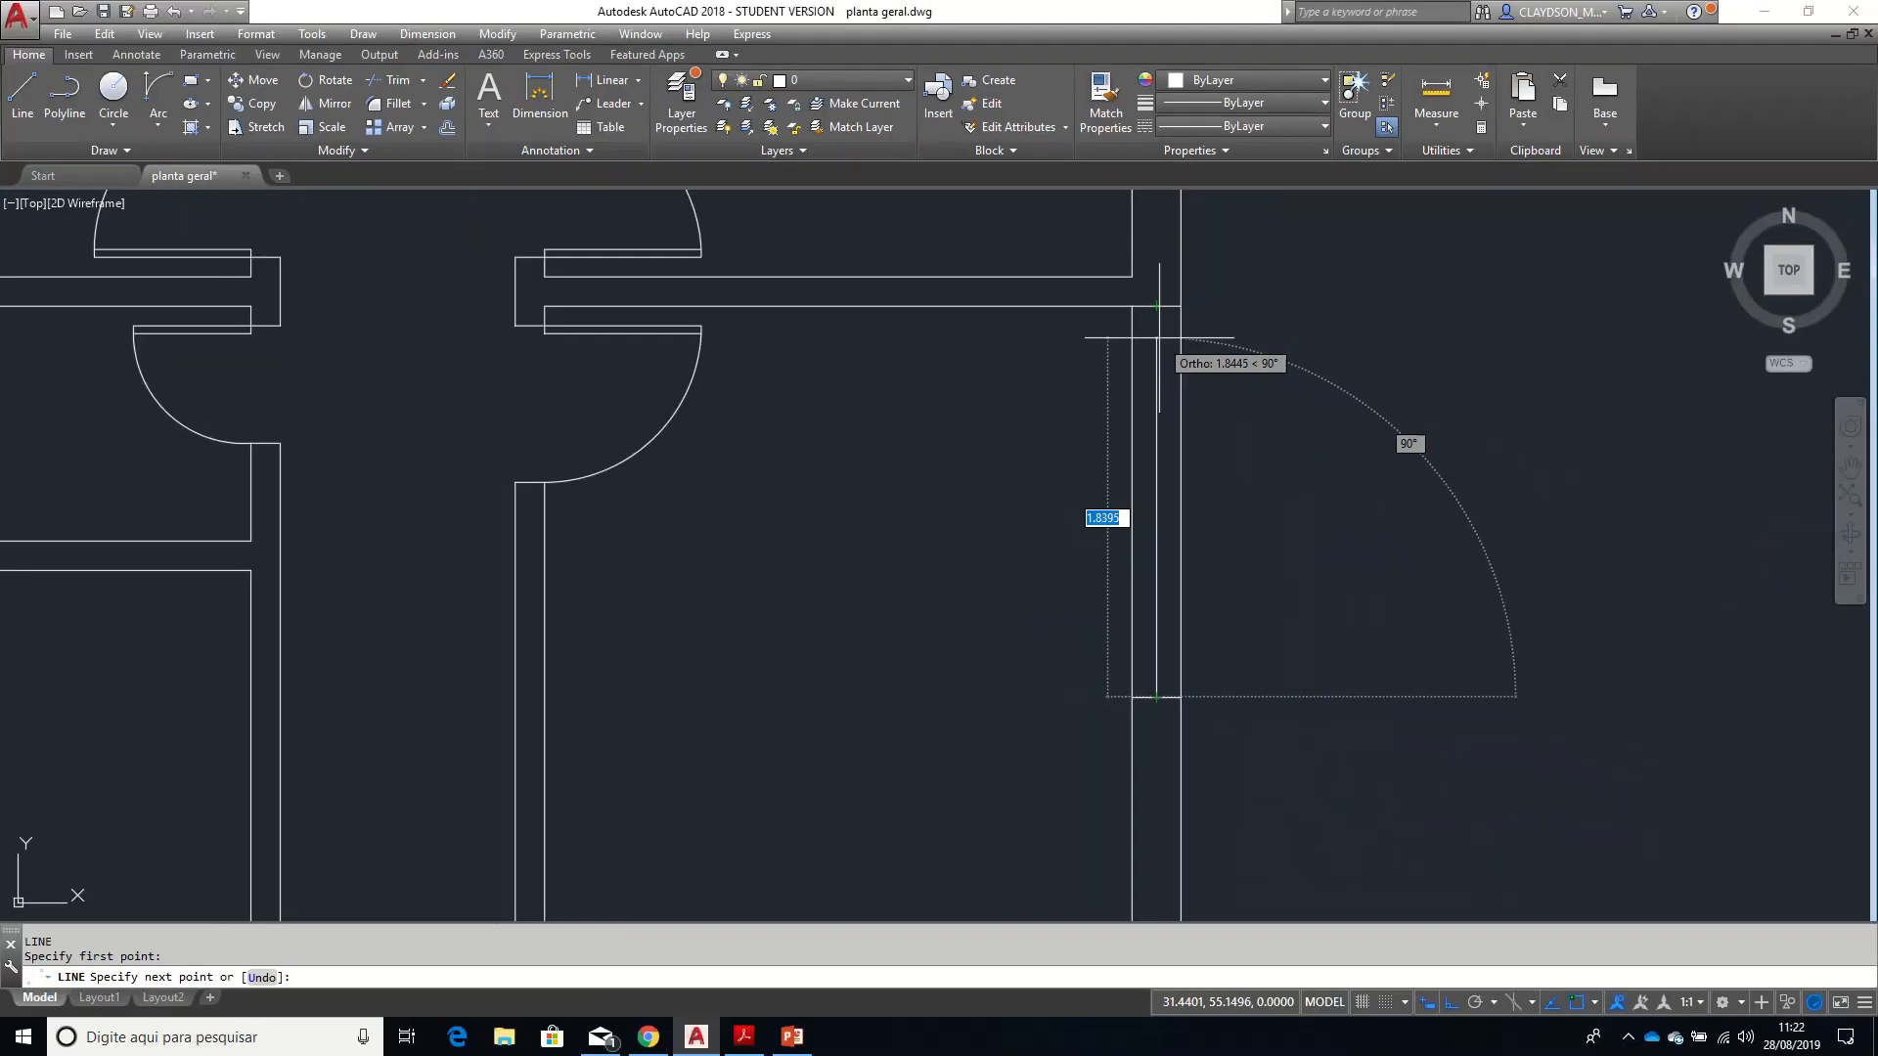
{"action": "left_click", "coordinate": [1156, 307]}
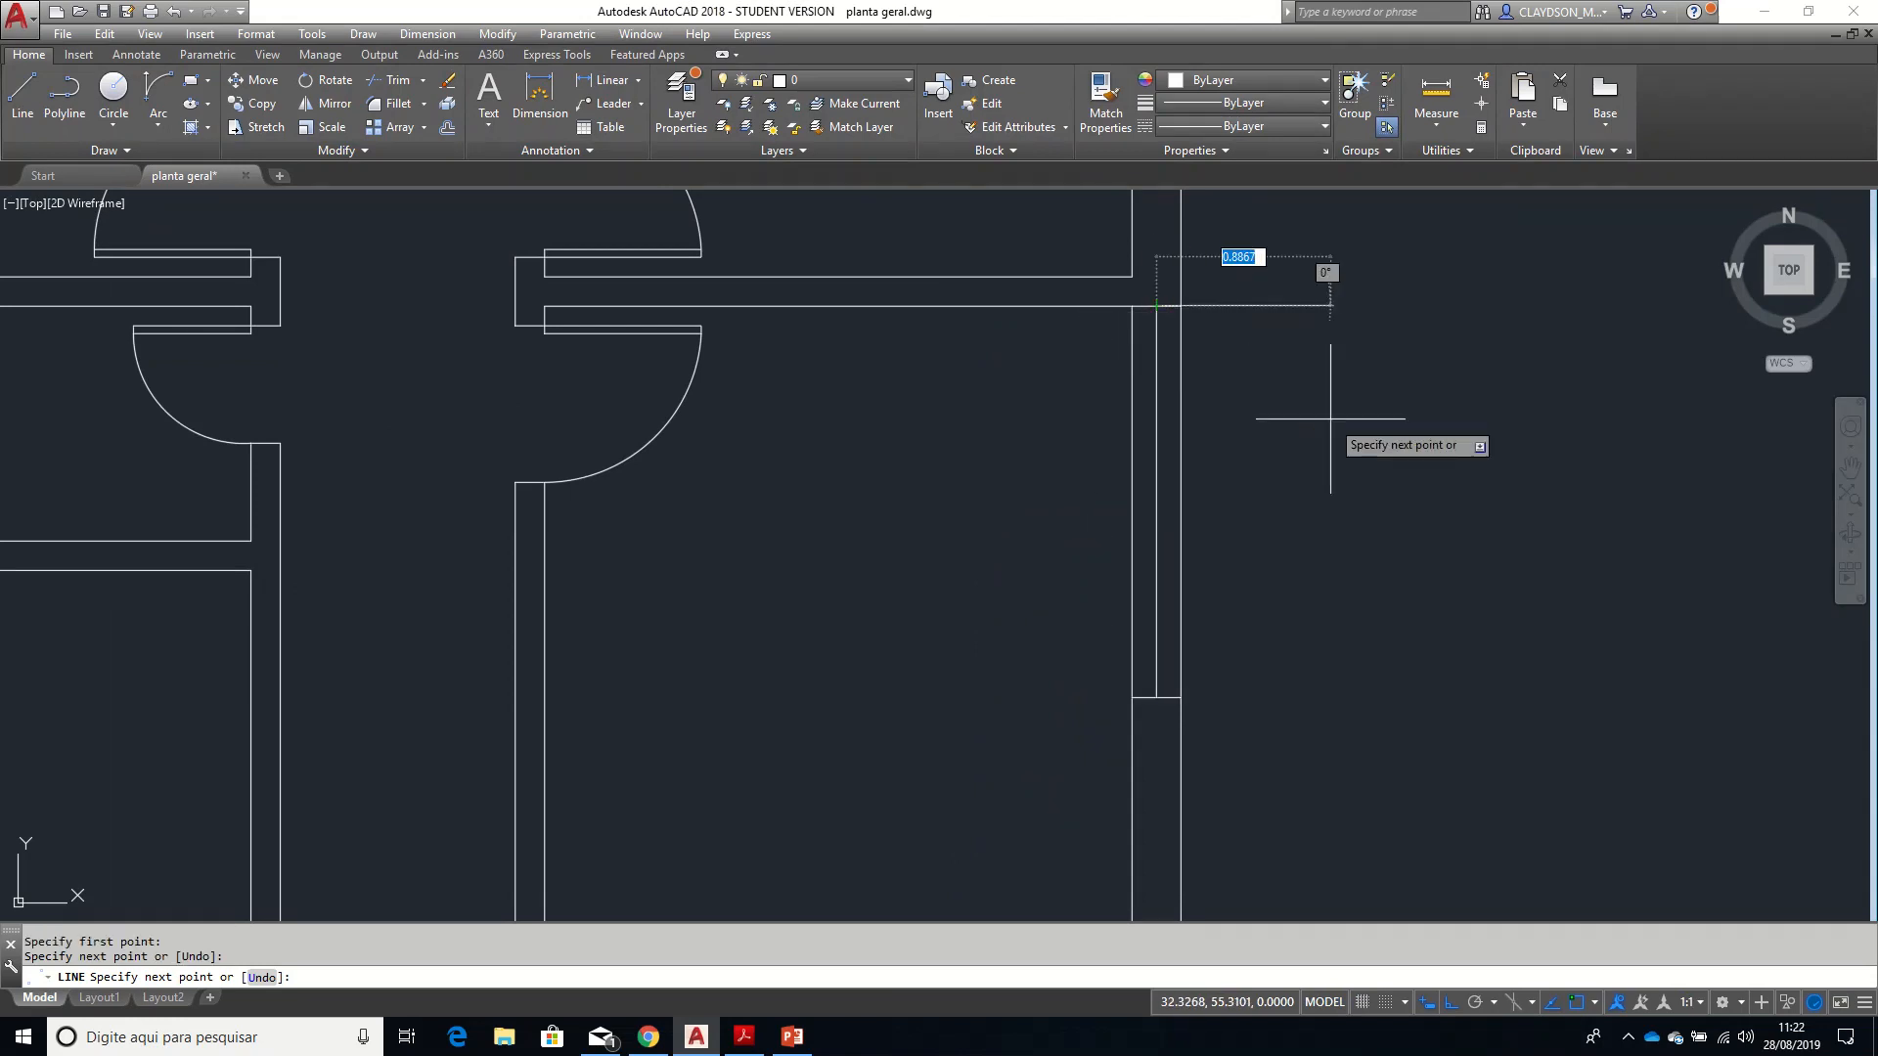
- Finish the line and offset the window's vertical centre line 0.04 toward the room interior
{"action": "key", "text": "Return"}
{"action": "middle_click_drag", "start_coordinate": [1343, 544], "coordinate": [1354, 574]}
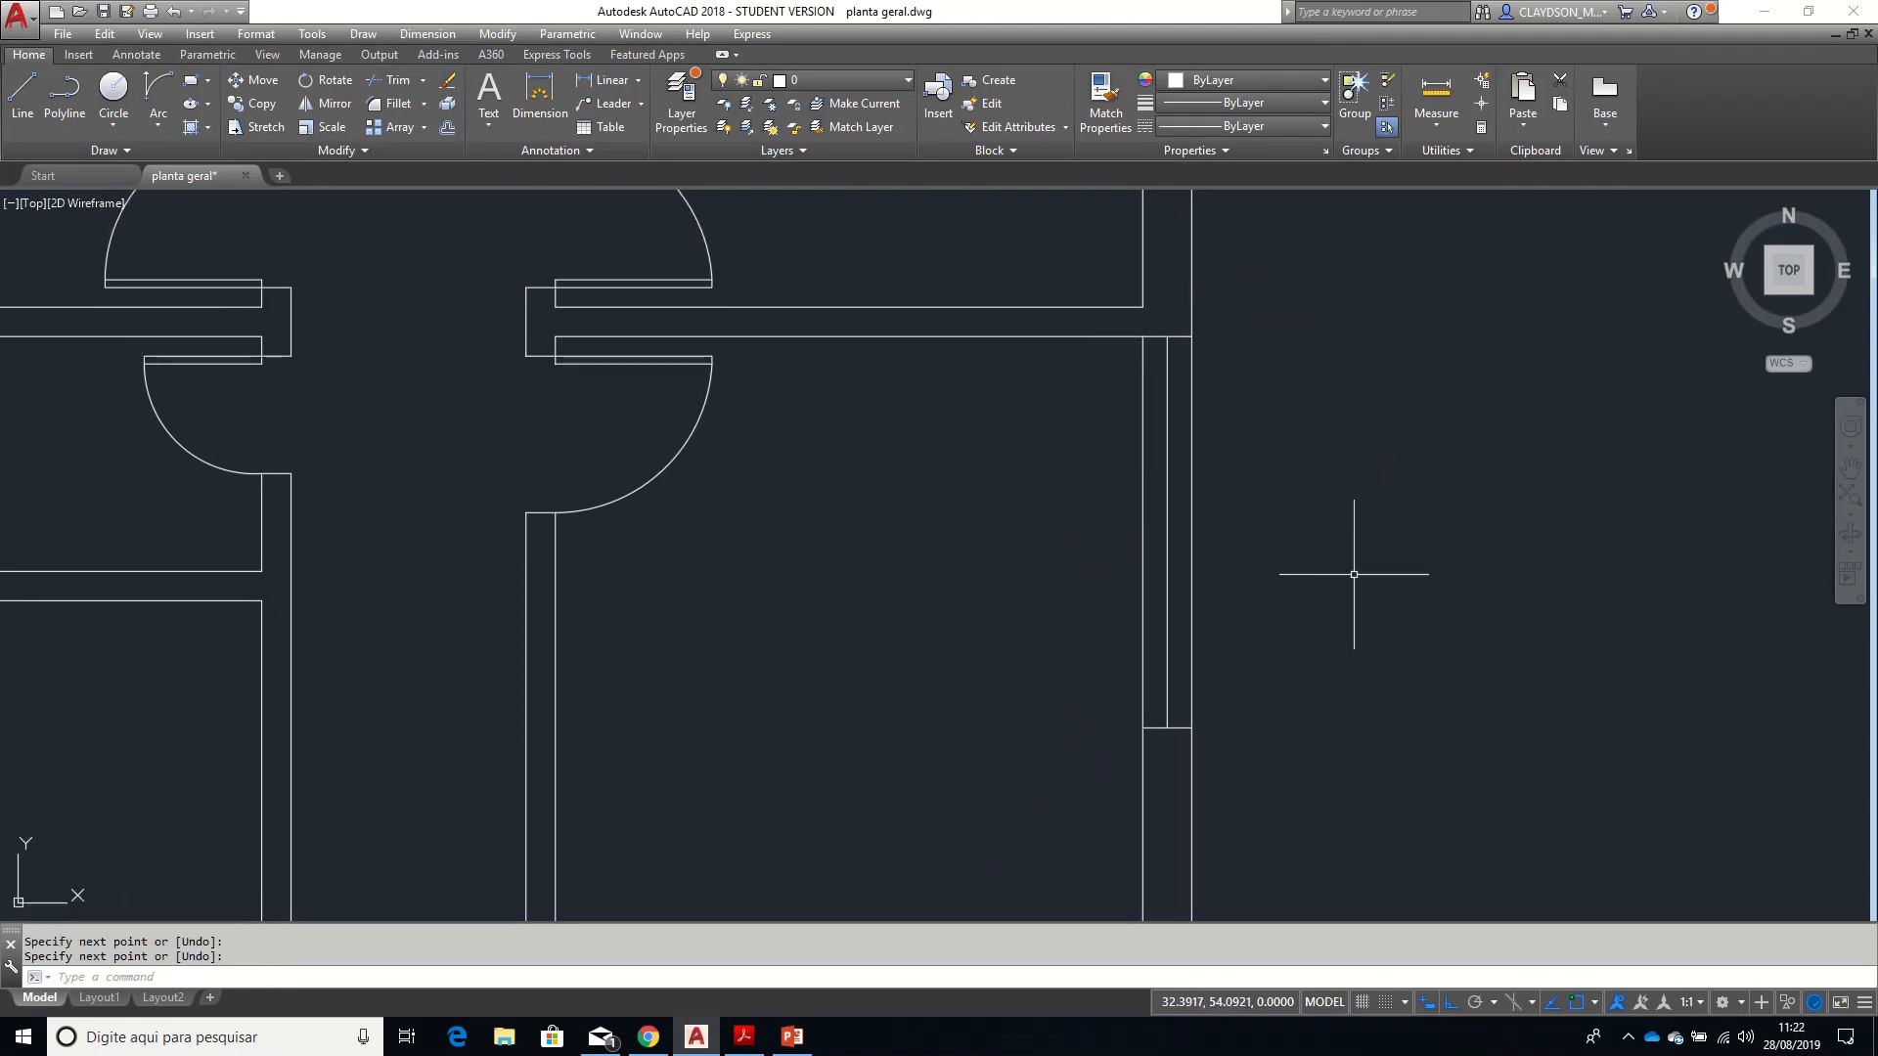
{"action": "type", "text": "o"}
{"action": "key", "text": "Return"}
{"action": "type", "text": "0"}
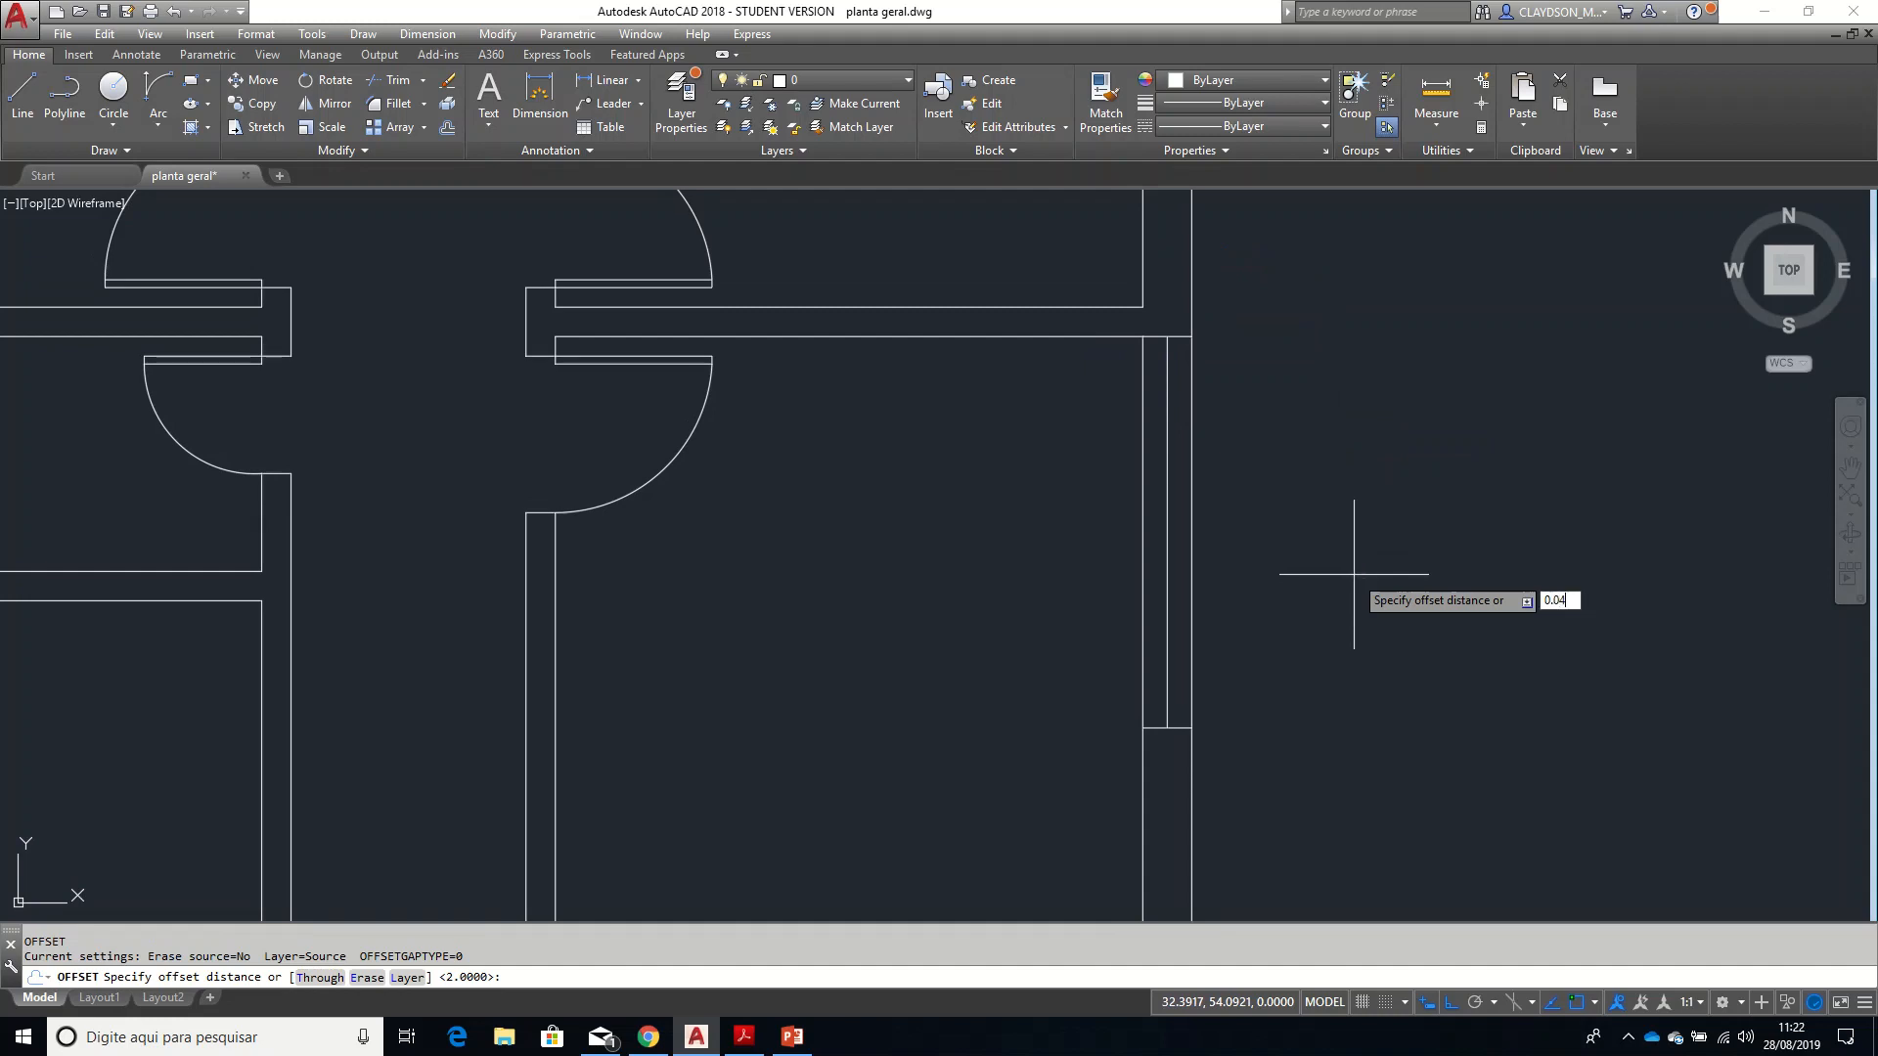
{"action": "type", "text": ".04"}
{"action": "key", "text": "Return"}
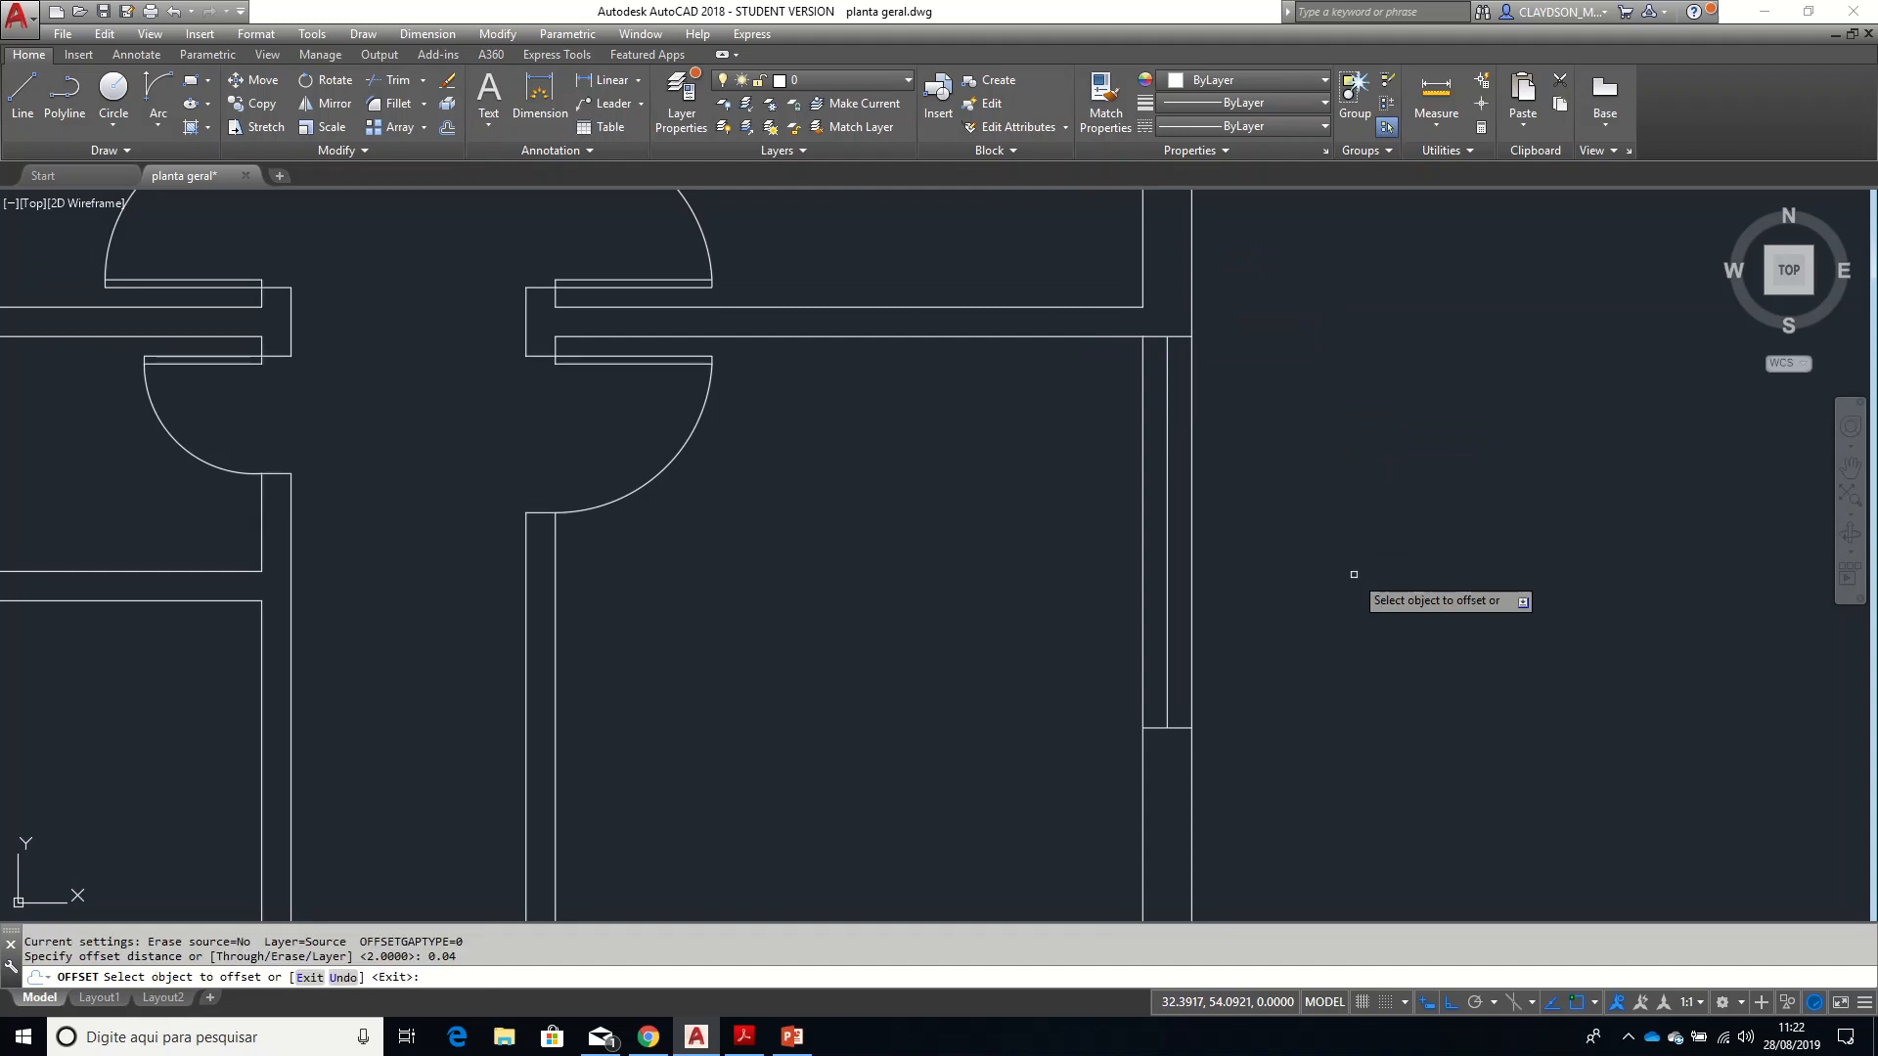
{"action": "left_click", "coordinate": [1169, 582]}
{"action": "left_click", "coordinate": [1096, 645]}
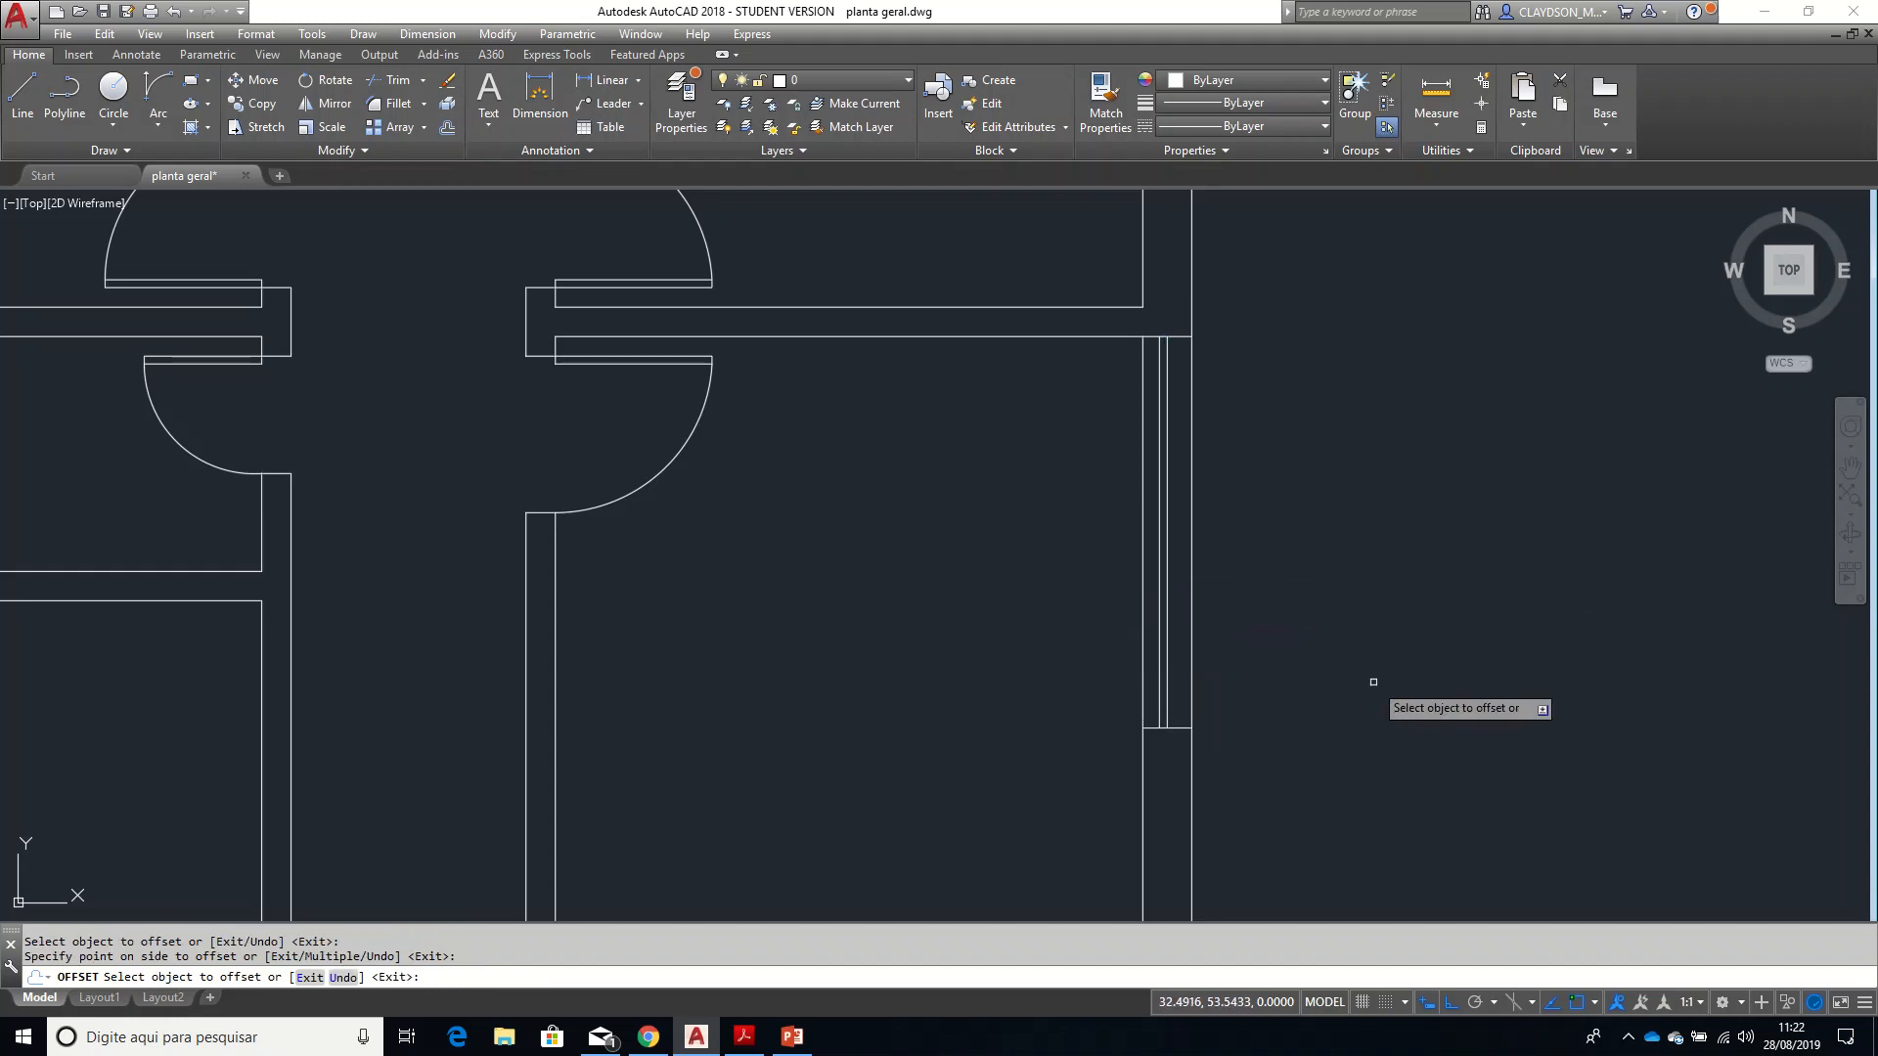
{"action": "key", "text": "Return"}
- Draw a line across the outer wall from the upper-right room's lower corner, perpendicular to the outer wall line
{"action": "scroll", "coordinate": [1370, 678], "scroll_direction": "down", "scroll_amount": 2}
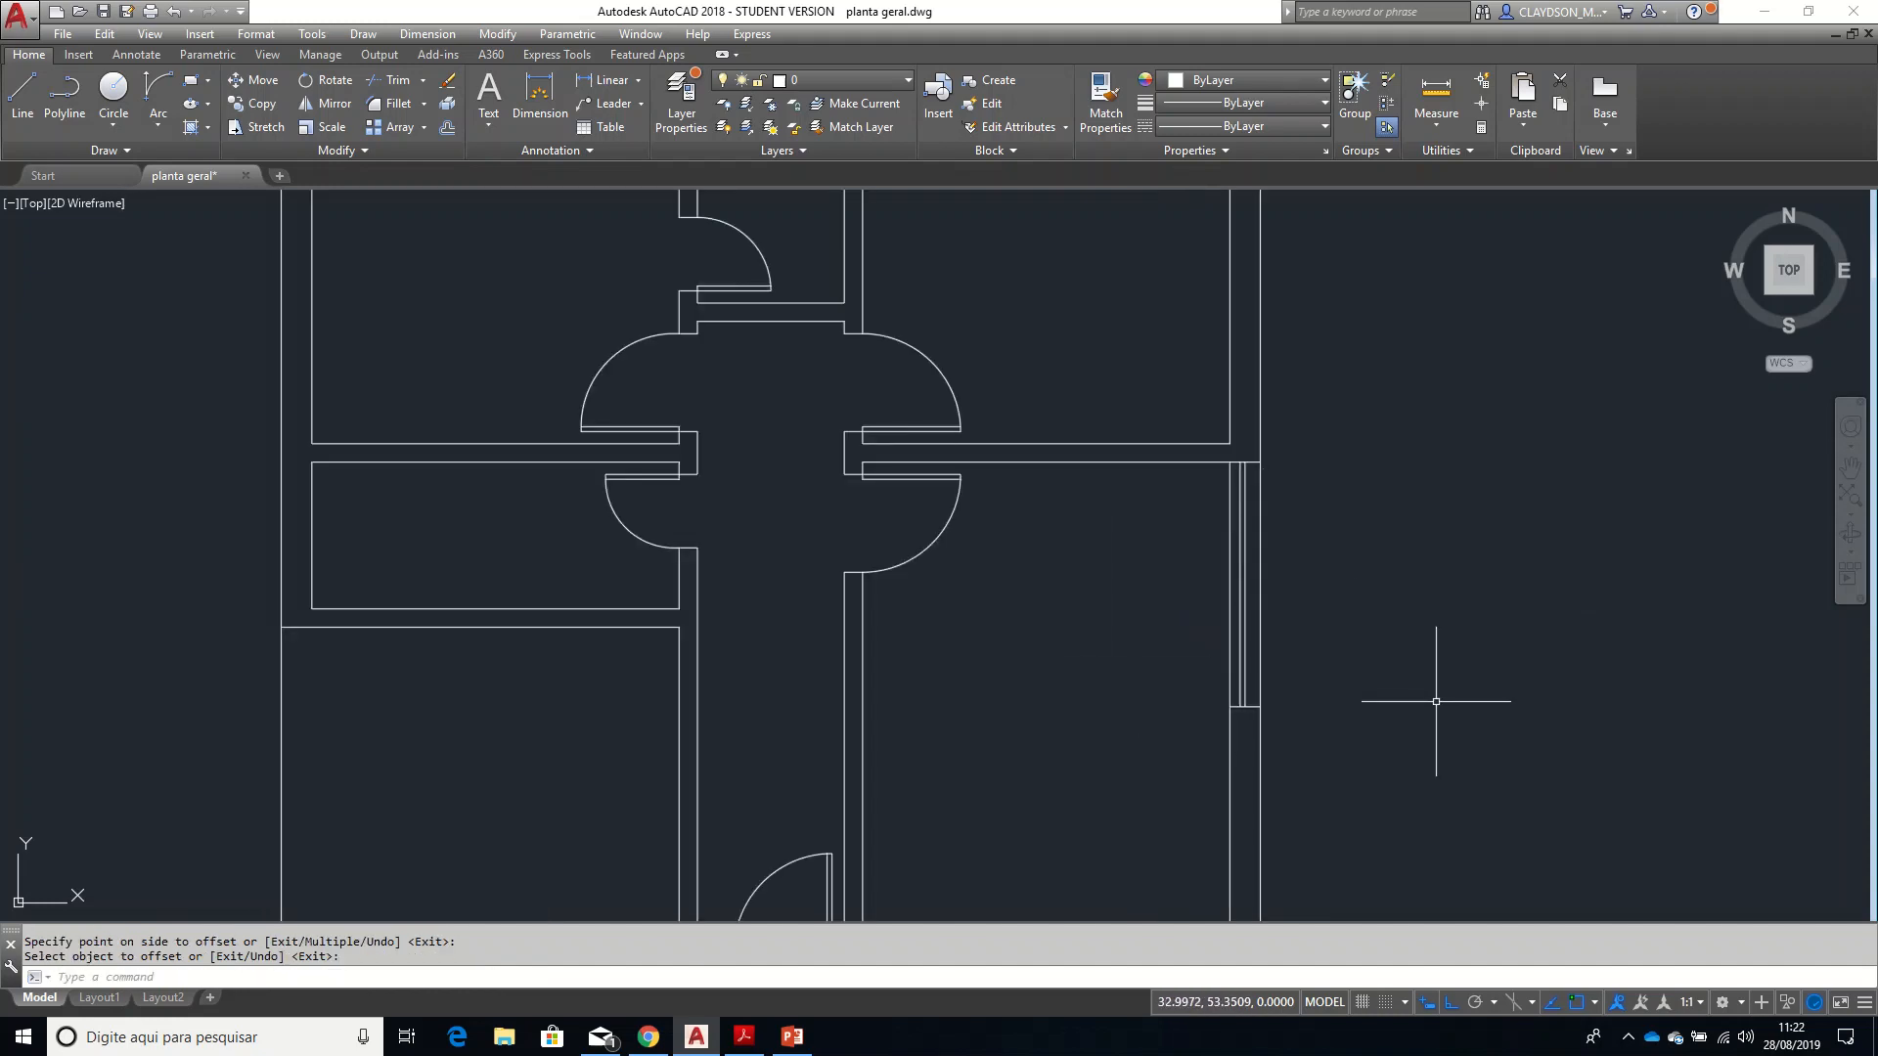
{"action": "middle_click_drag", "start_coordinate": [1446, 629], "coordinate": [1438, 671]}
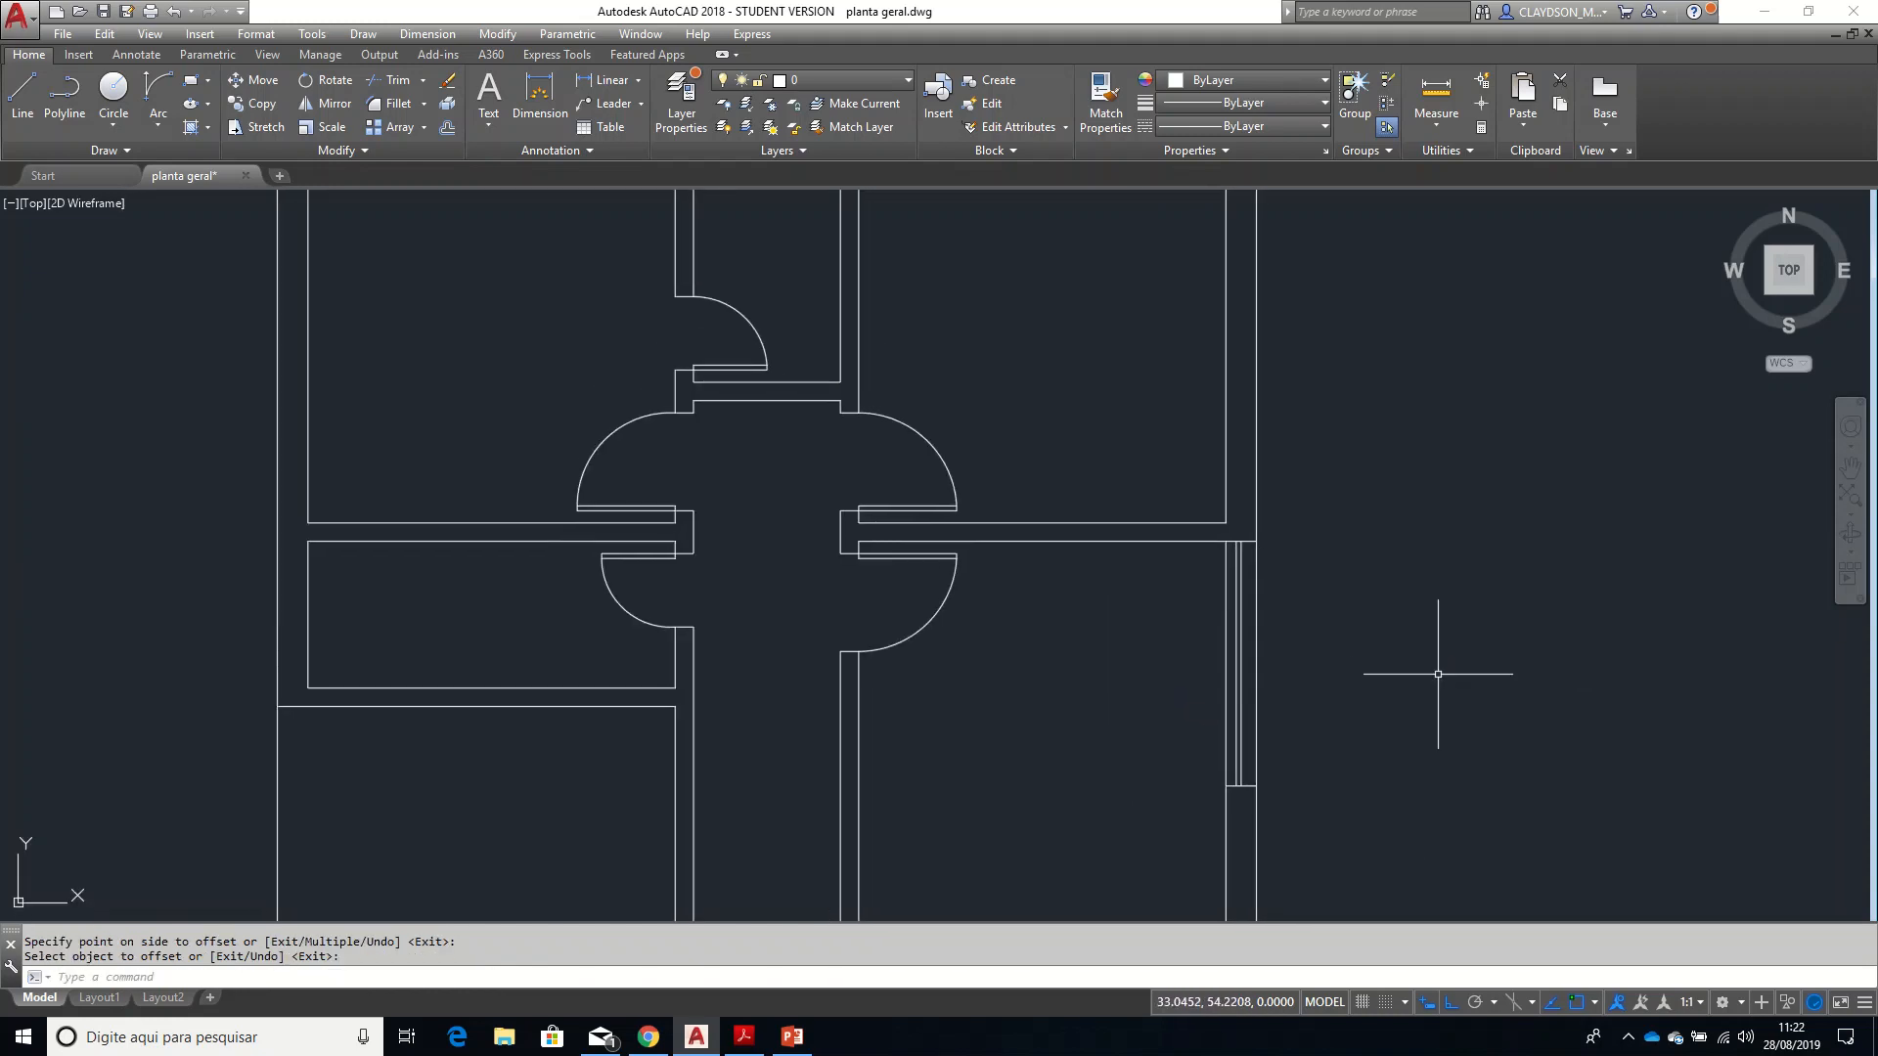
{"action": "middle_click_drag", "start_coordinate": [1396, 574], "coordinate": [1398, 616]}
{"action": "middle_click_drag", "start_coordinate": [1347, 531], "coordinate": [1352, 590]}
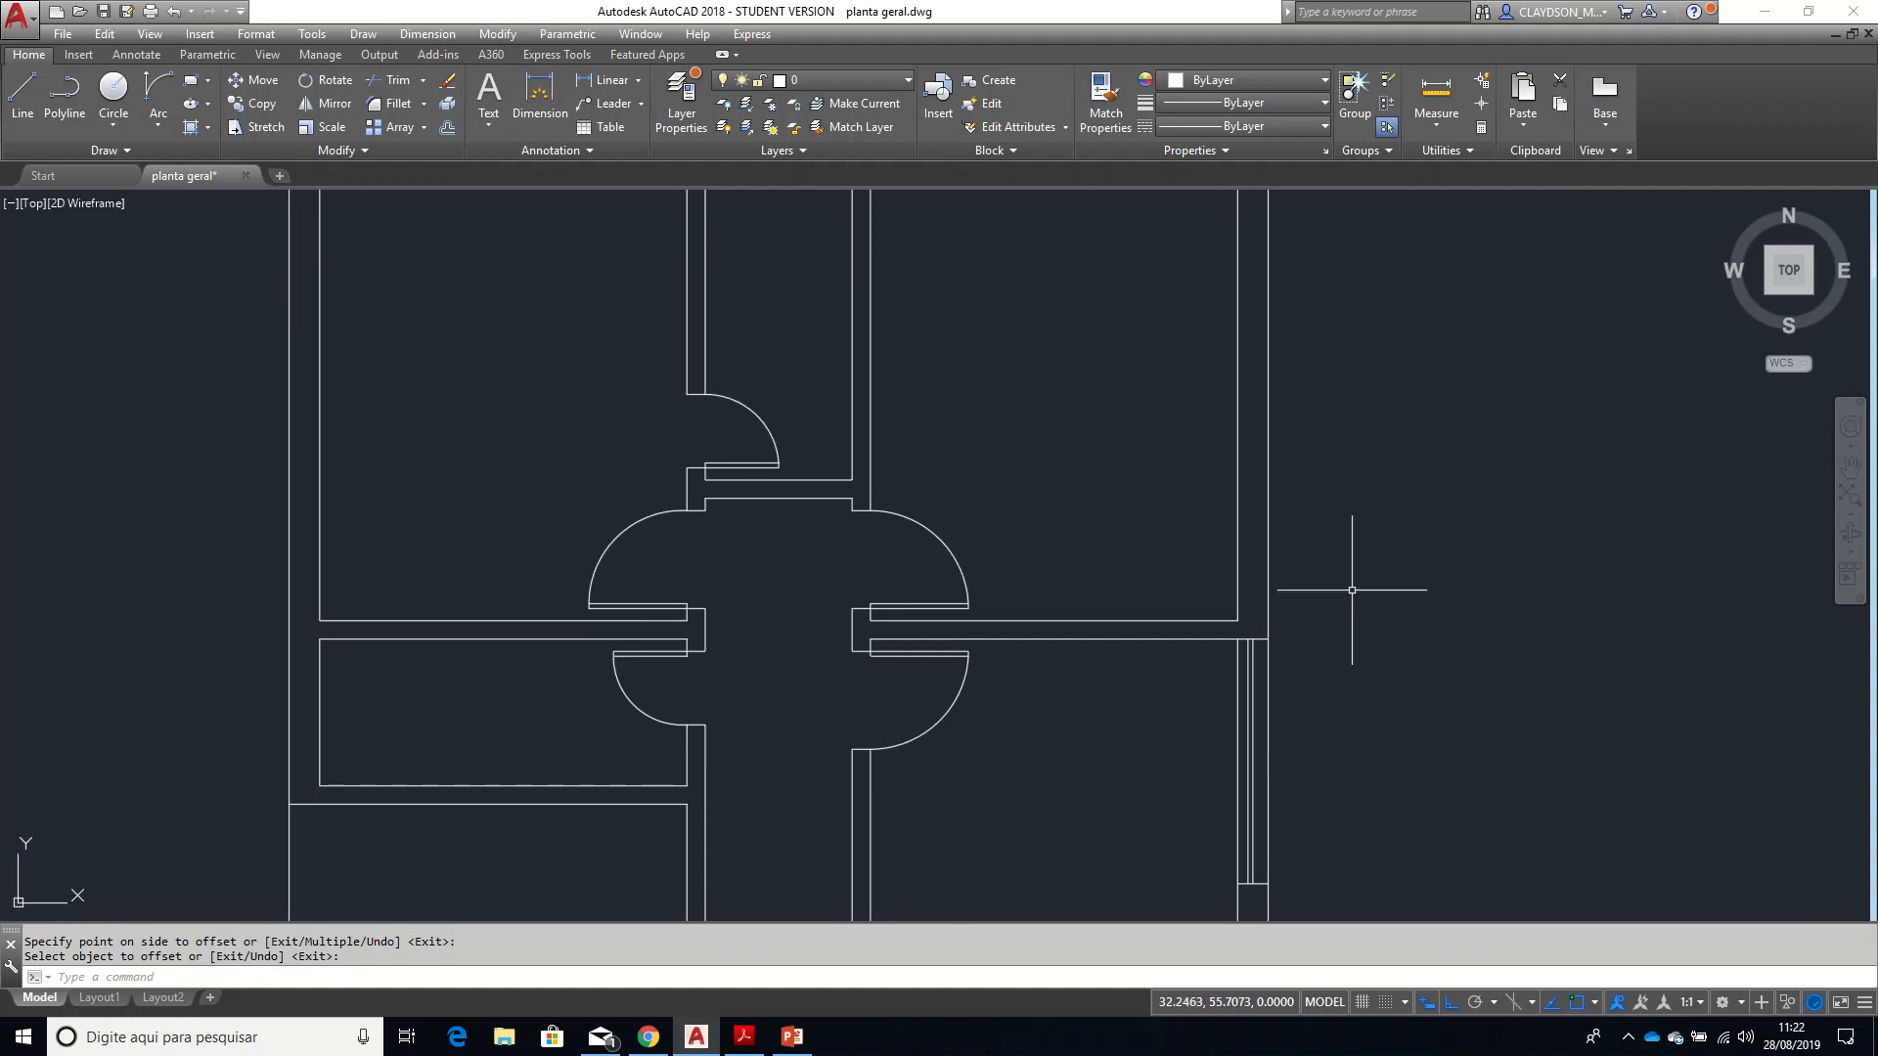
{"action": "type", "text": "L"}
{"action": "key", "text": "Return"}
{"action": "scroll", "coordinate": [1251, 636], "scroll_direction": "up", "scroll_amount": 5}
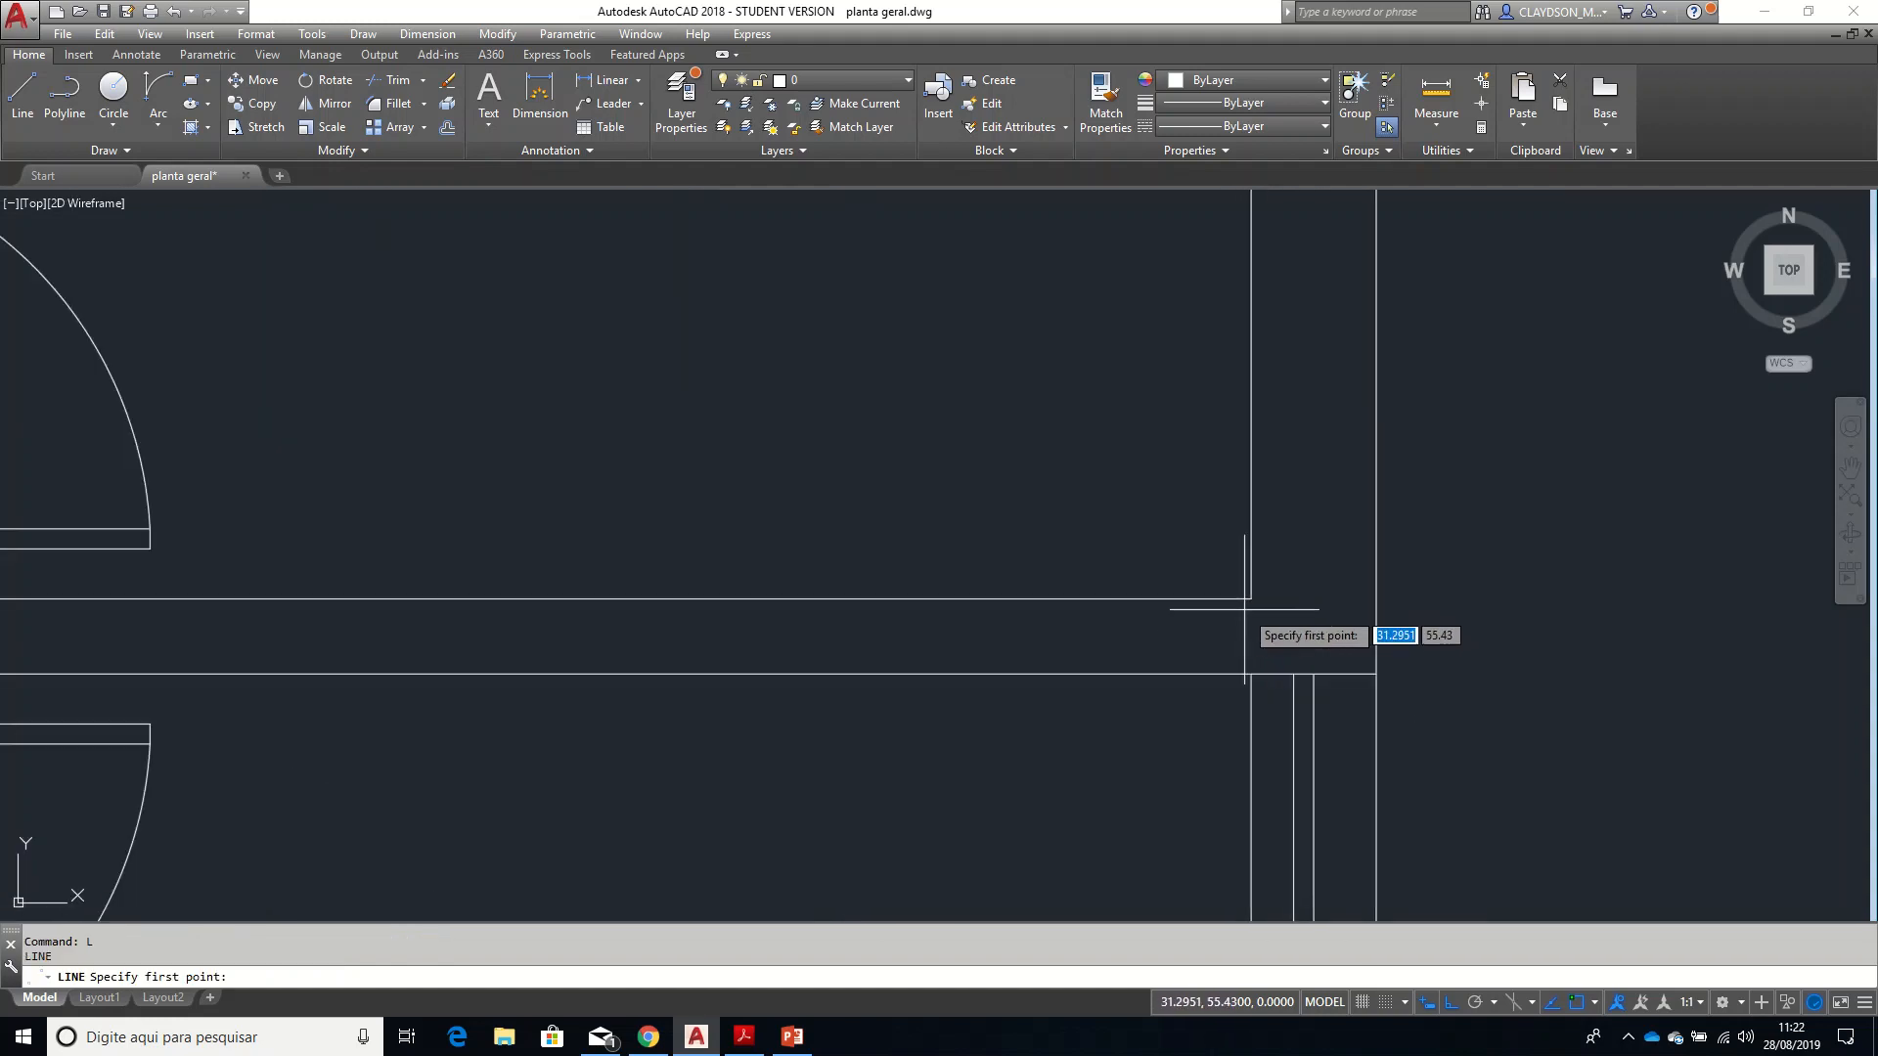
{"action": "left_click", "coordinate": [1251, 598]}
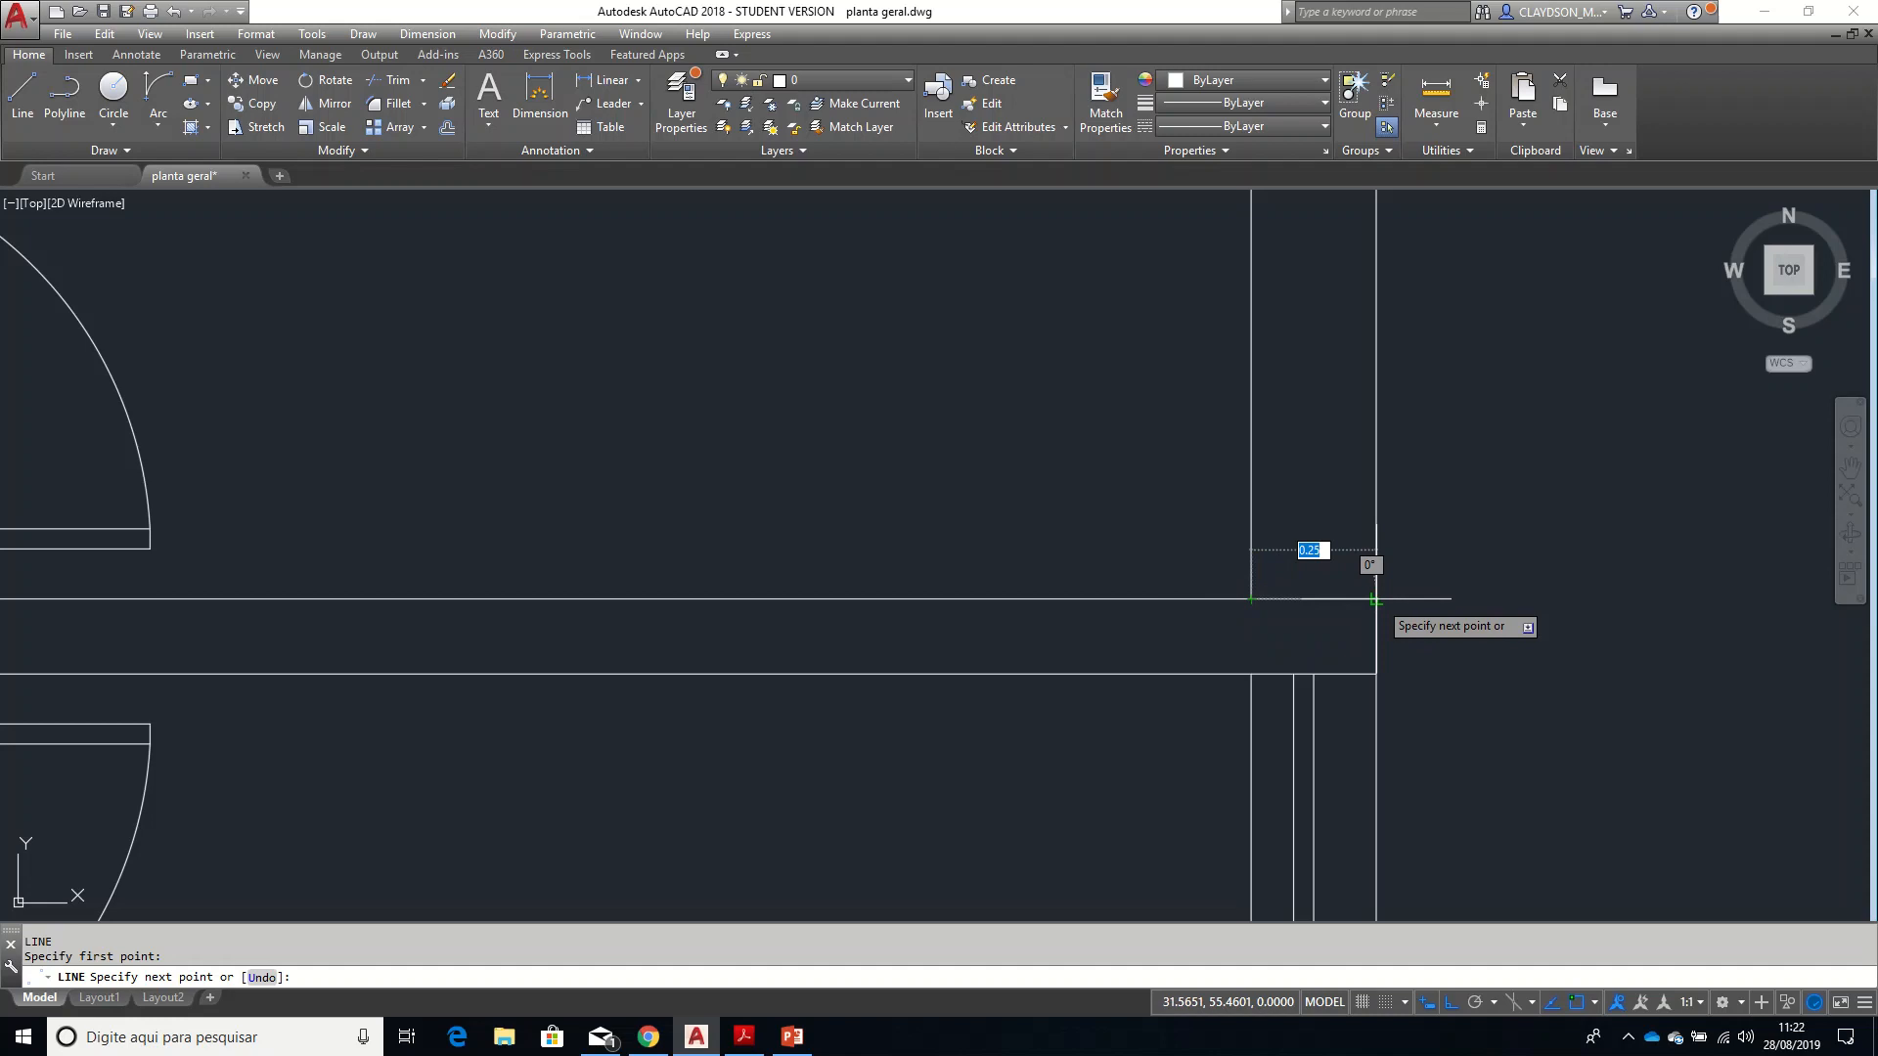
{"action": "left_click", "coordinate": [1375, 598]}
{"action": "key", "text": "Return"}
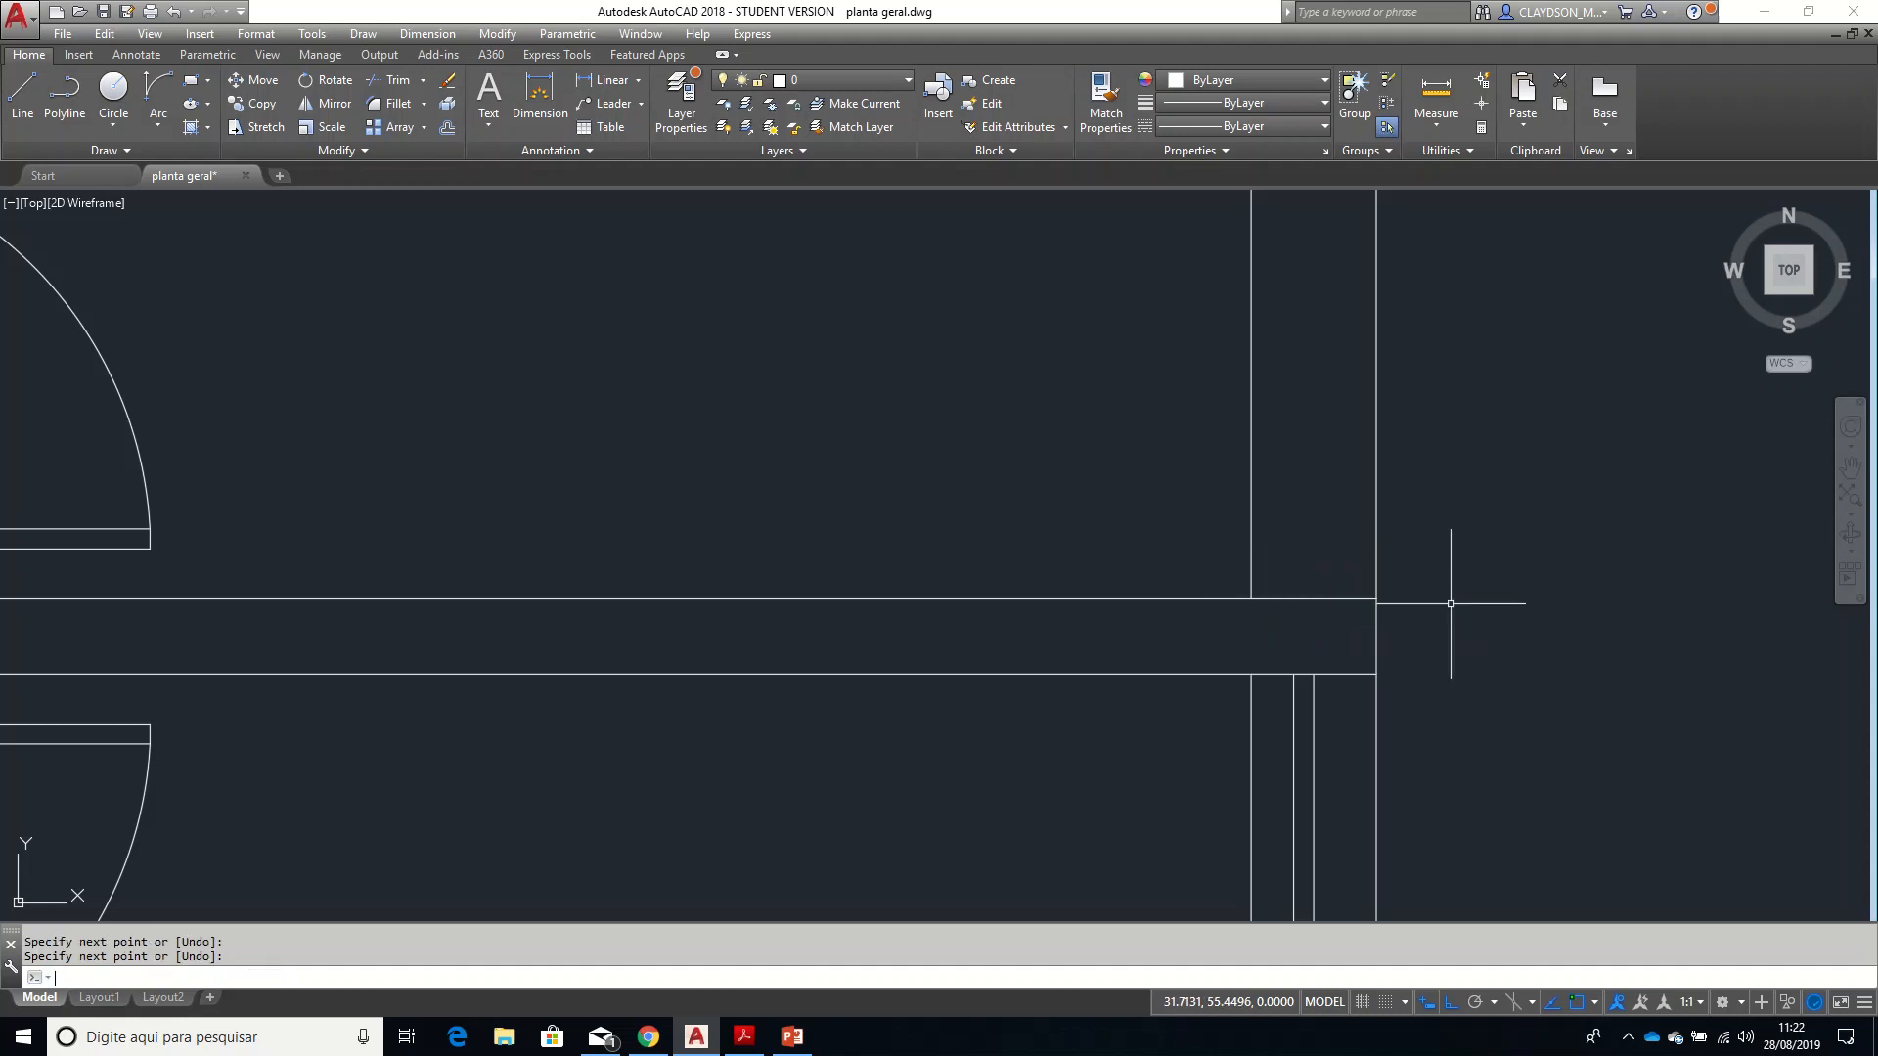
- Offset the new short line across the upper-right room's outer wall upward by a distance of 2
{"action": "scroll", "coordinate": [1450, 603], "scroll_direction": "down", "scroll_amount": 4}
{"action": "scroll", "coordinate": [1383, 600], "scroll_direction": "up", "scroll_amount": 2}
{"action": "type", "text": "o"}
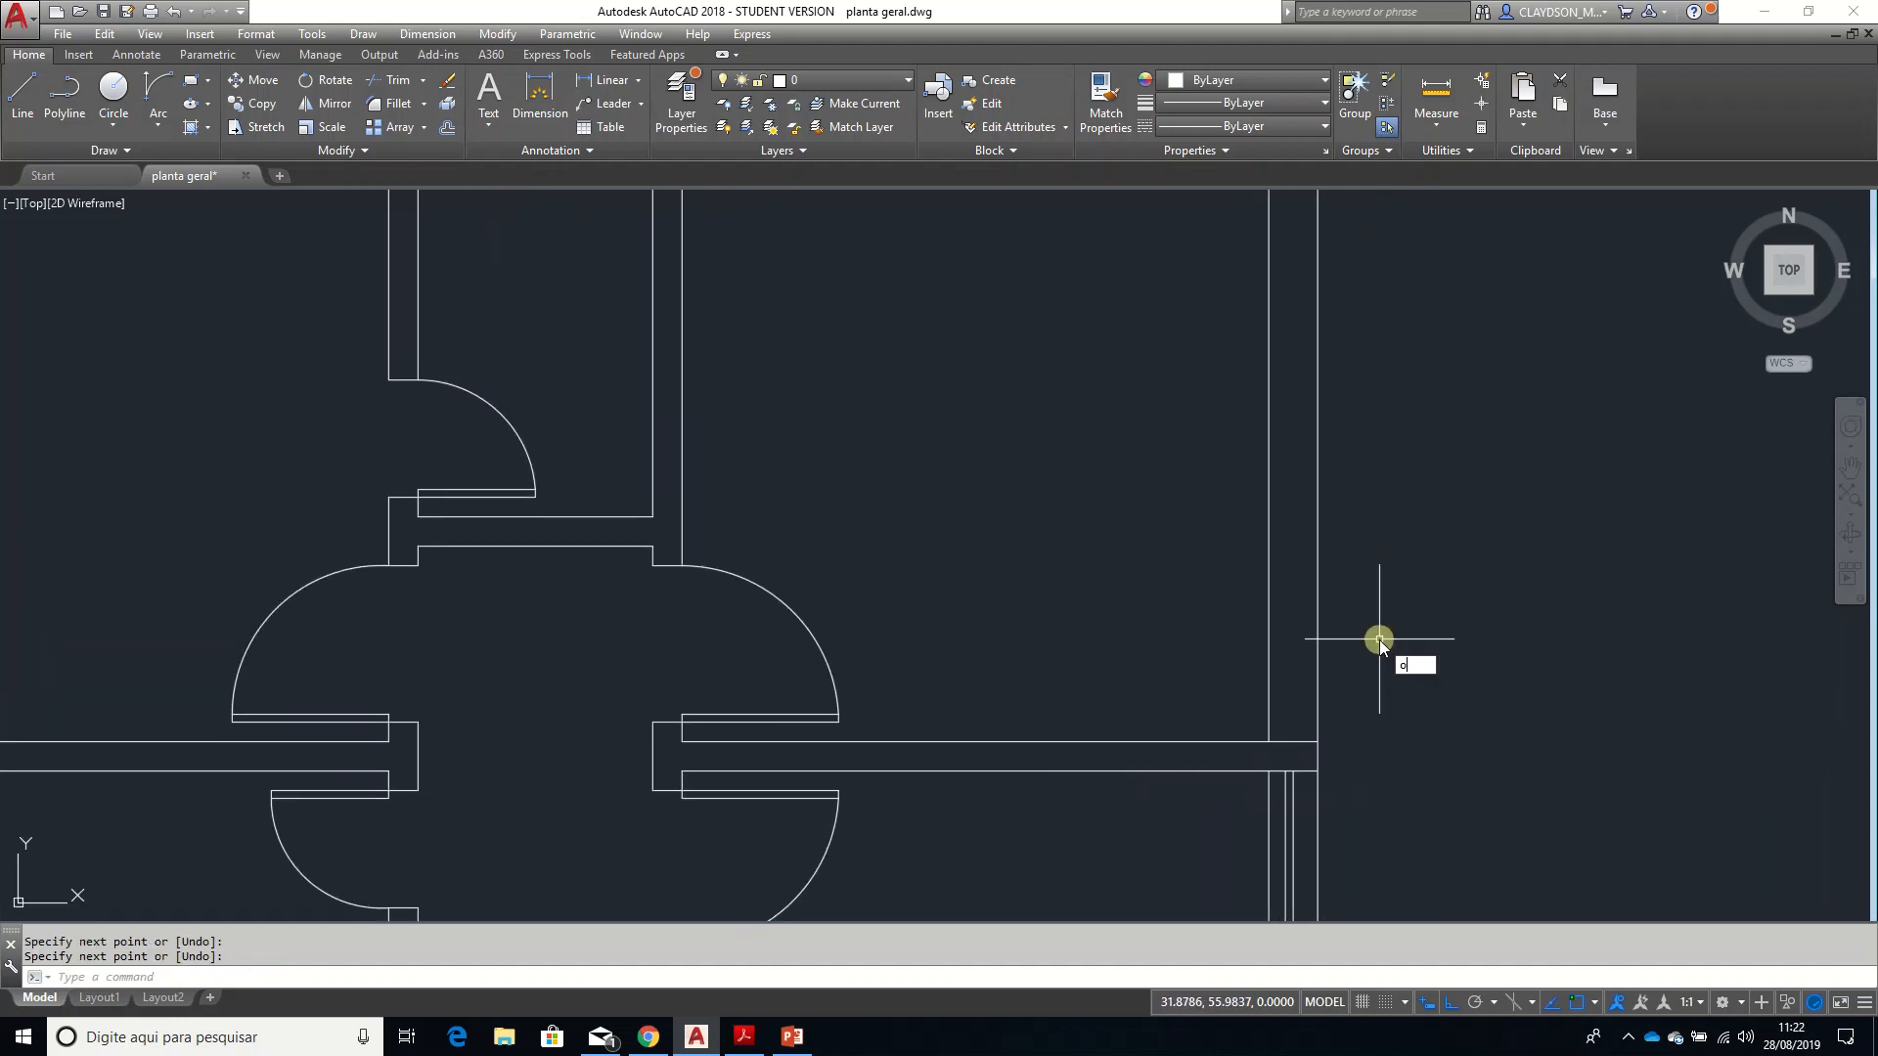
{"action": "key", "text": "Return"}
{"action": "type", "text": "2"}
{"action": "key", "text": "Return"}
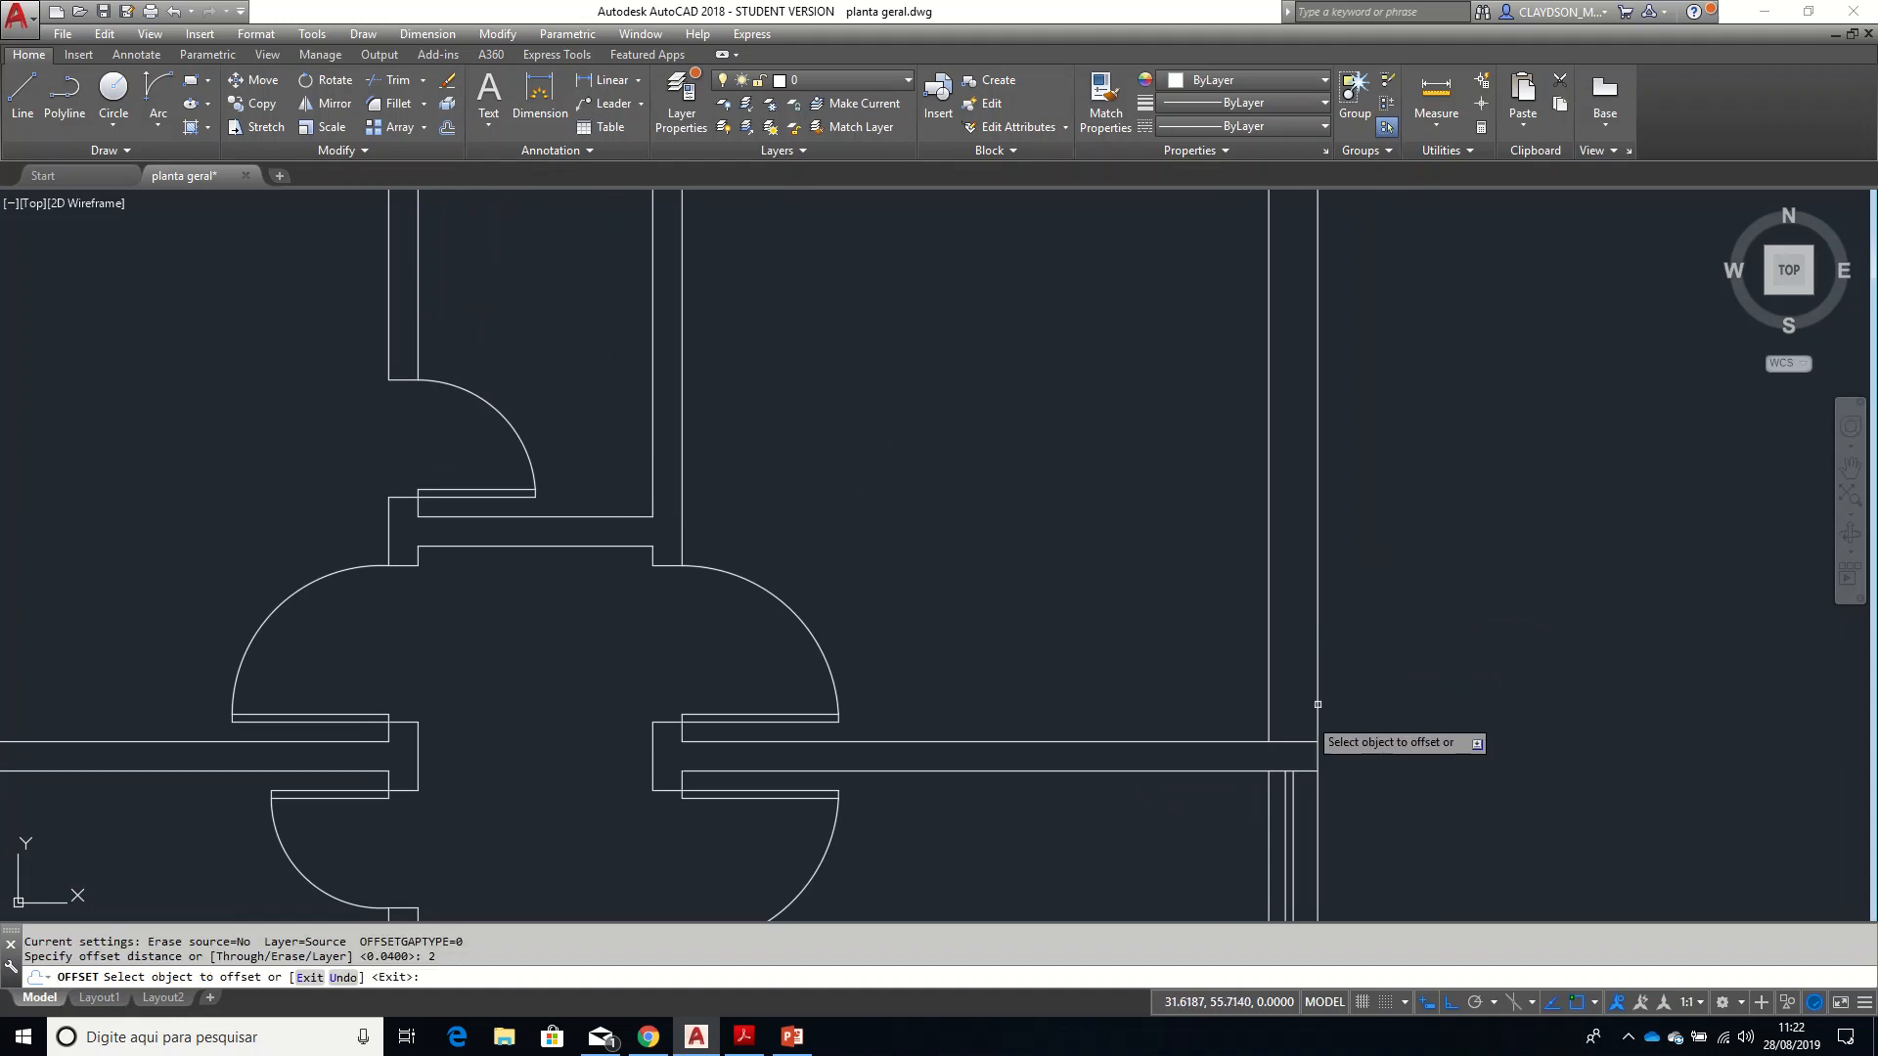
{"action": "left_click", "coordinate": [1283, 743]}
{"action": "left_click", "coordinate": [1319, 546]}
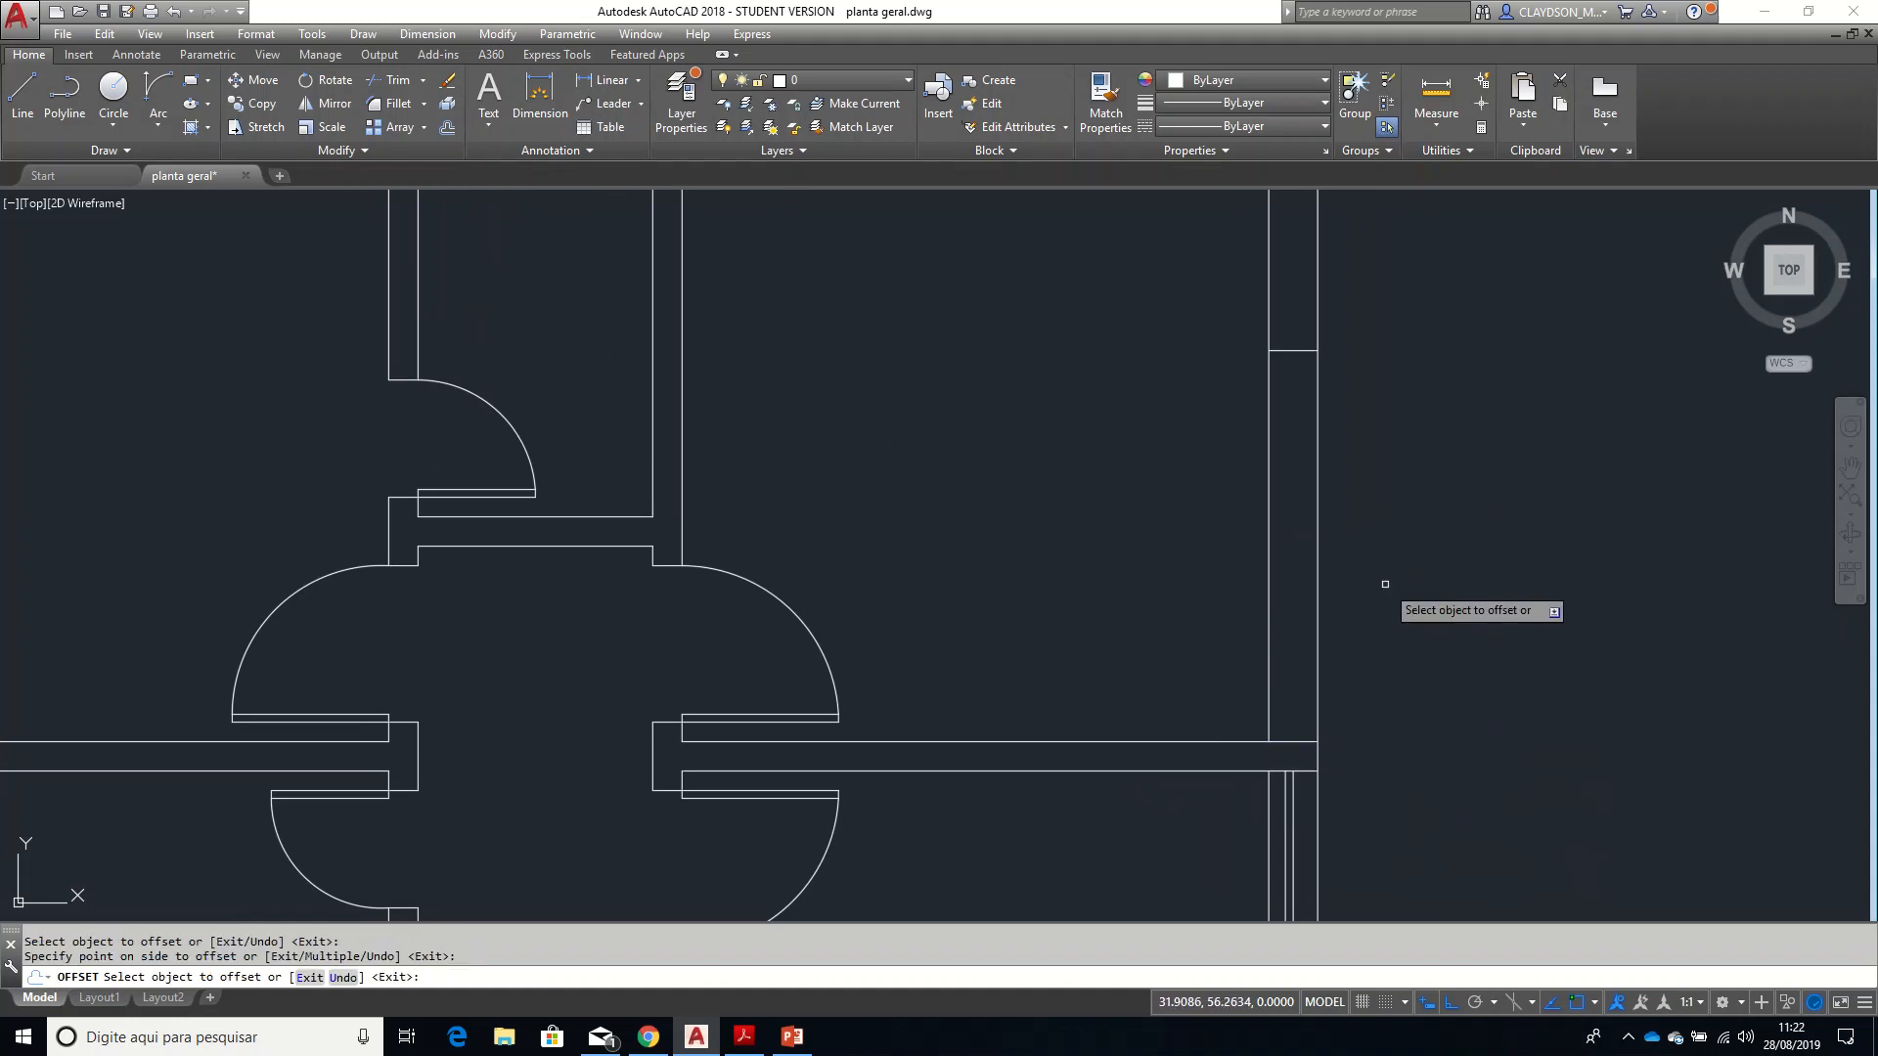
{"action": "key", "text": "Return"}
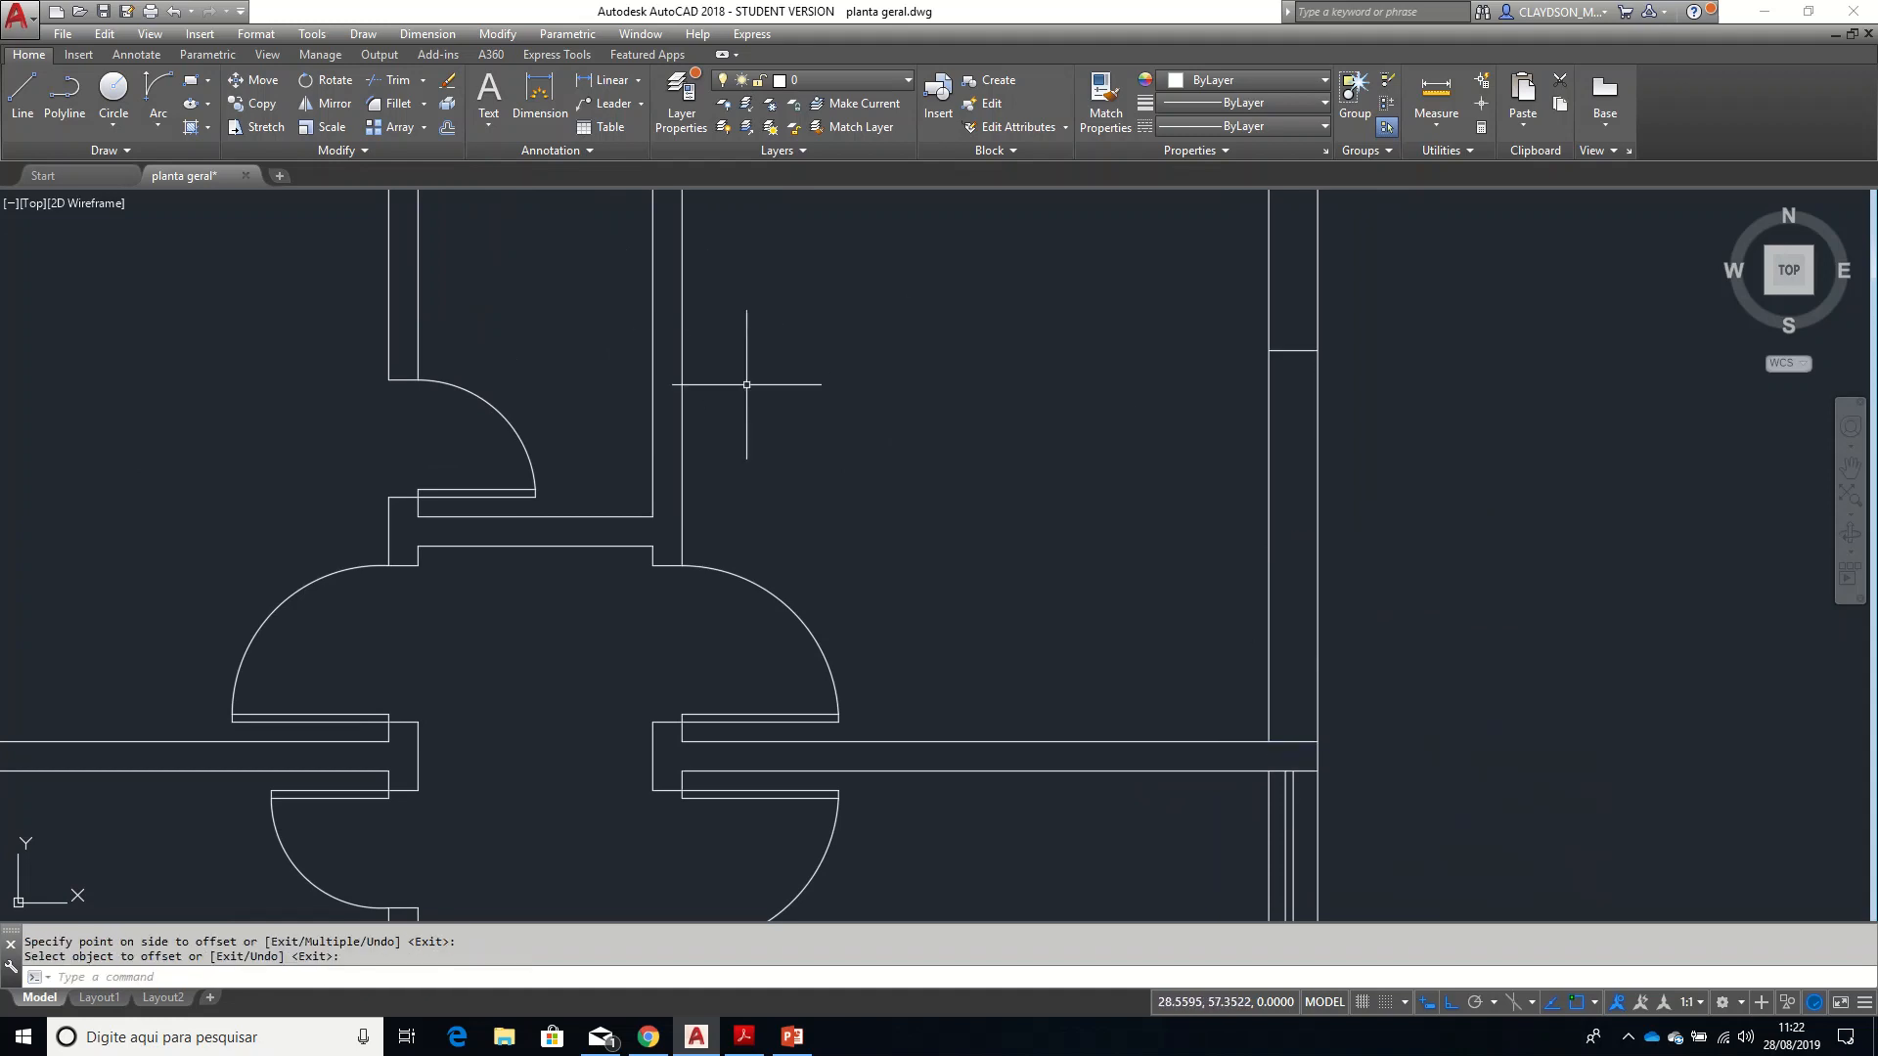
- Draw a vertical line between the midpoints of the two short lines across the upper-right room's outer wall
{"action": "type", "text": "l"}
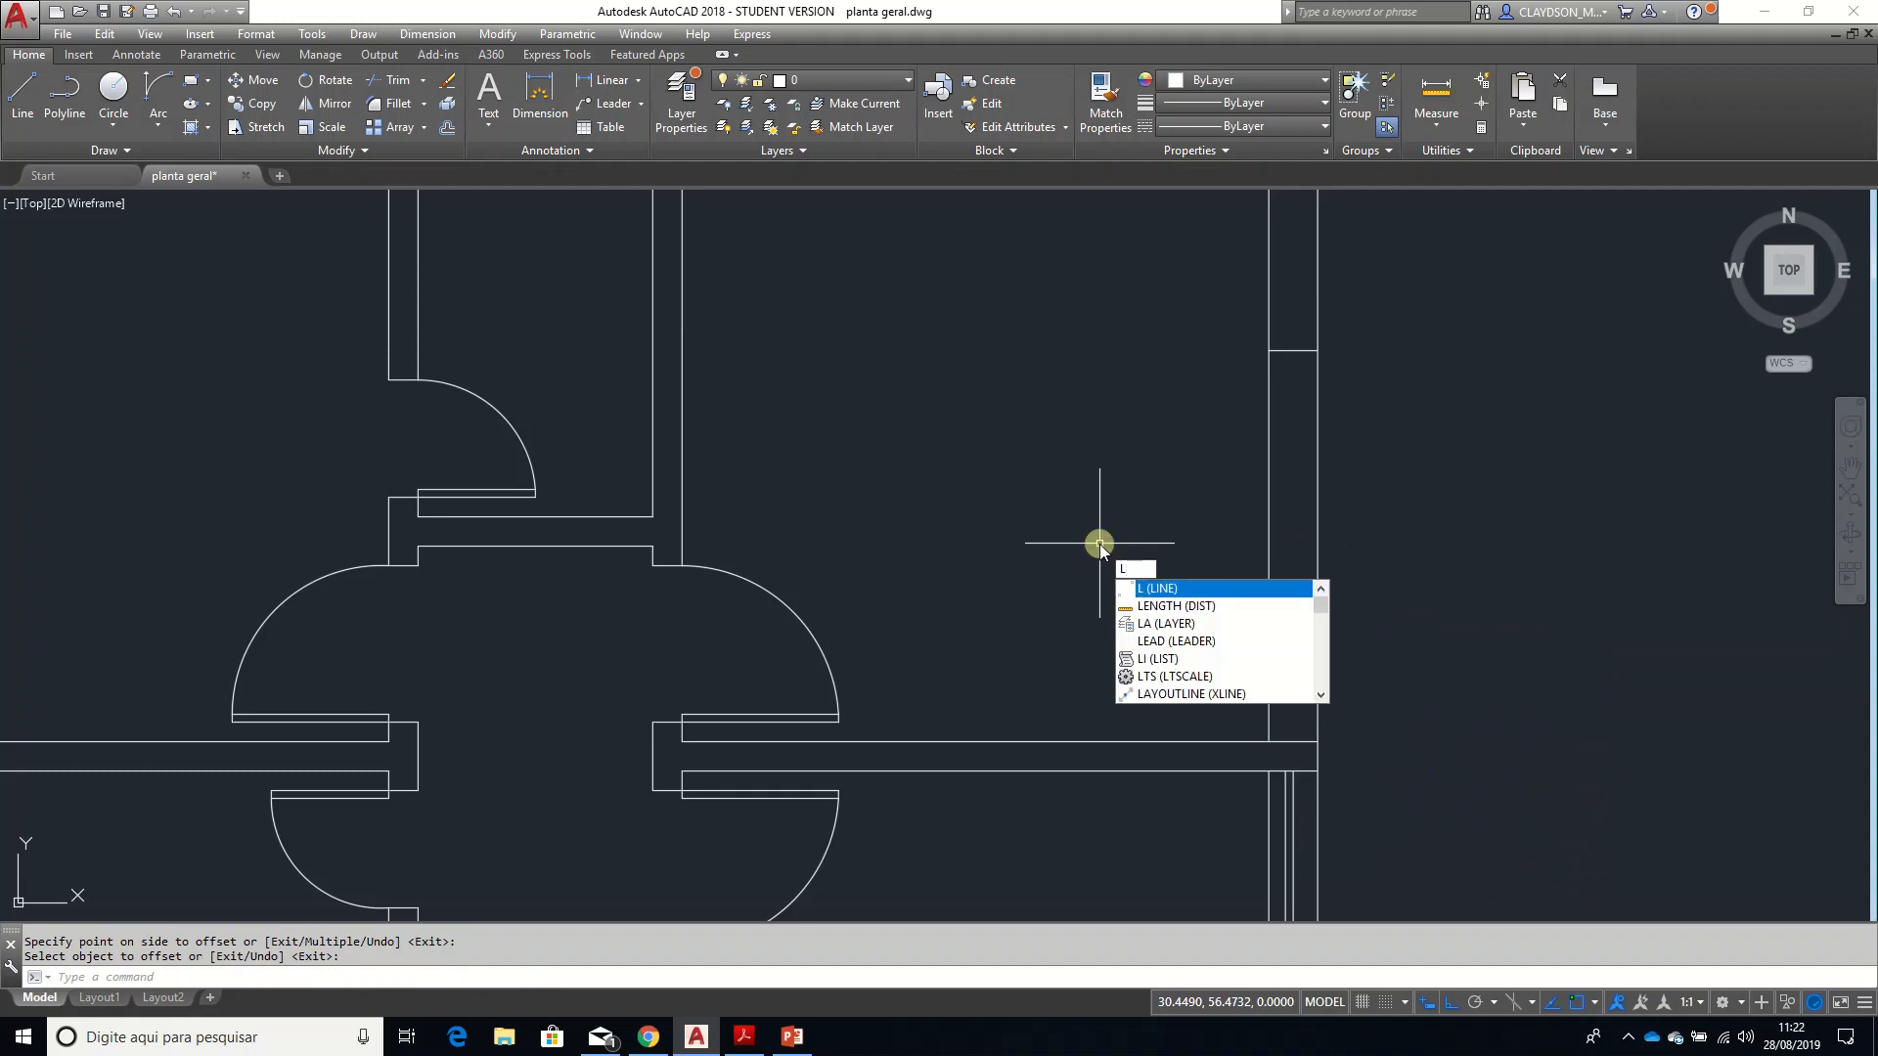
{"action": "key", "text": "Return"}
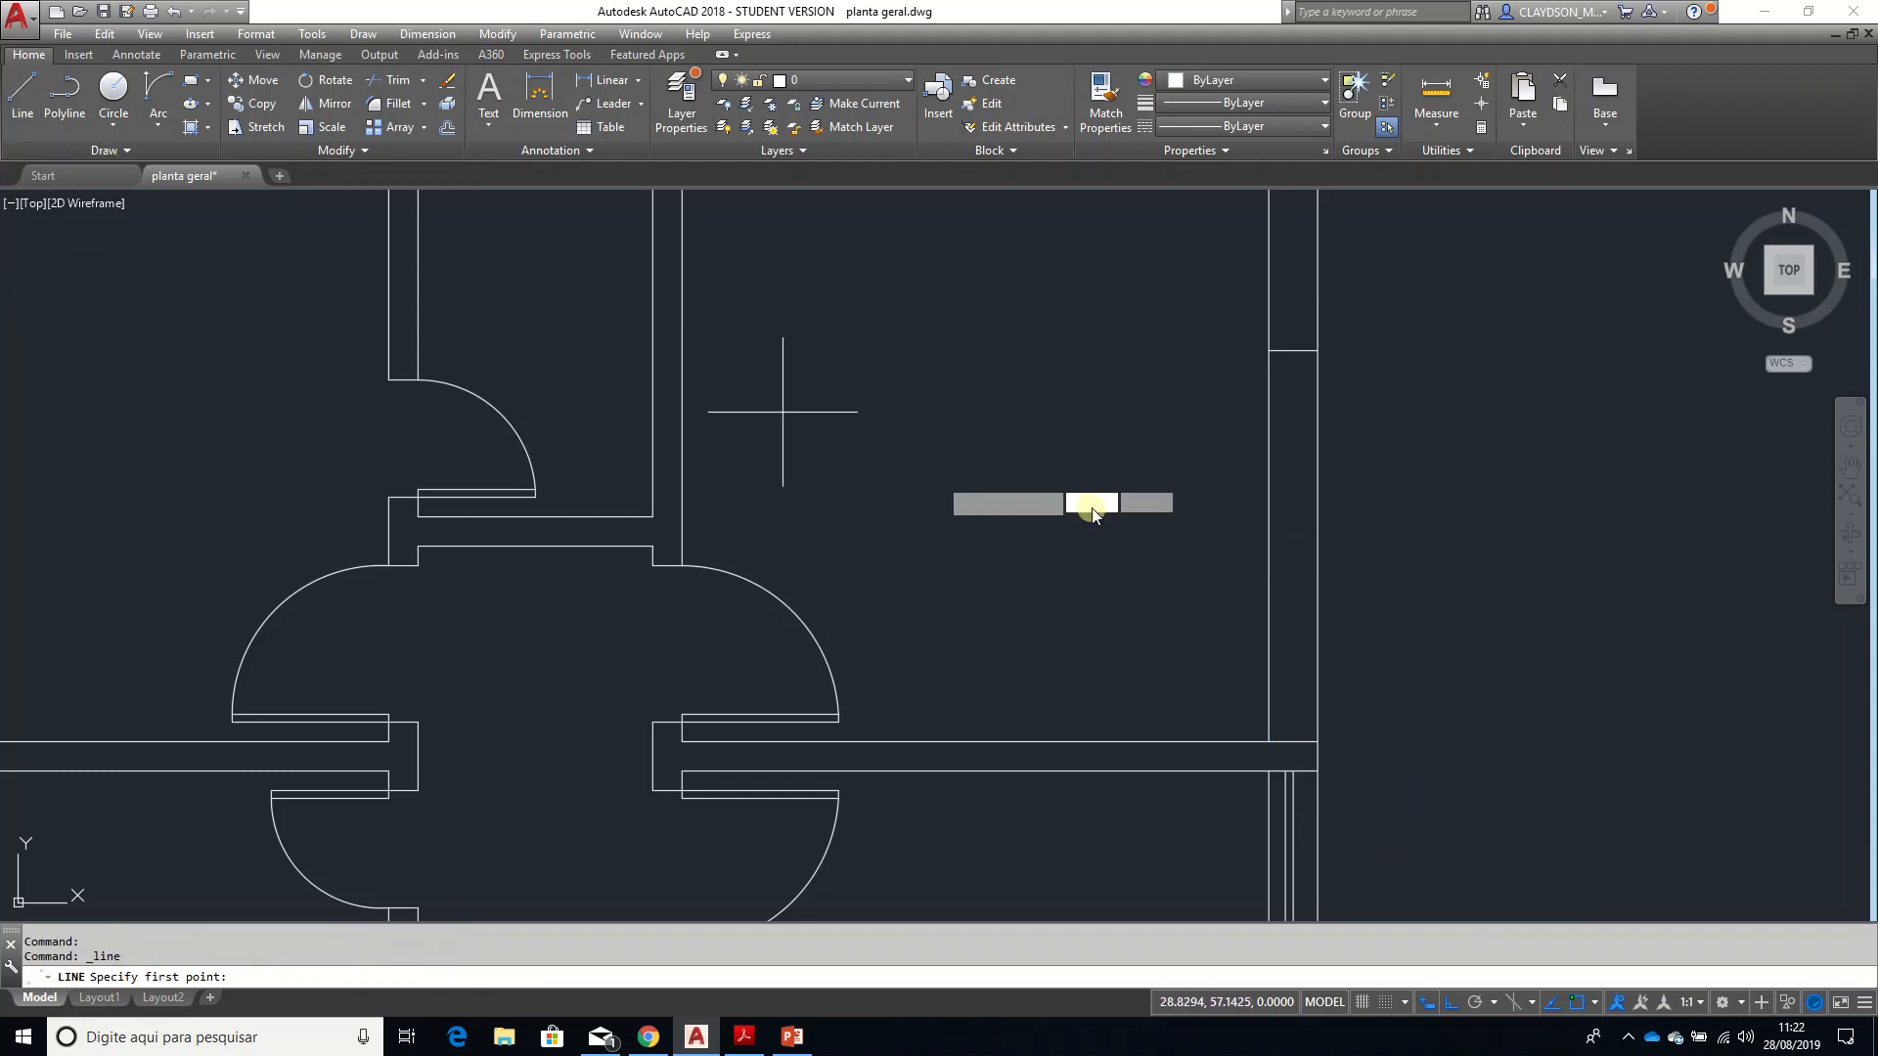
{"action": "left_click", "coordinate": [1294, 740]}
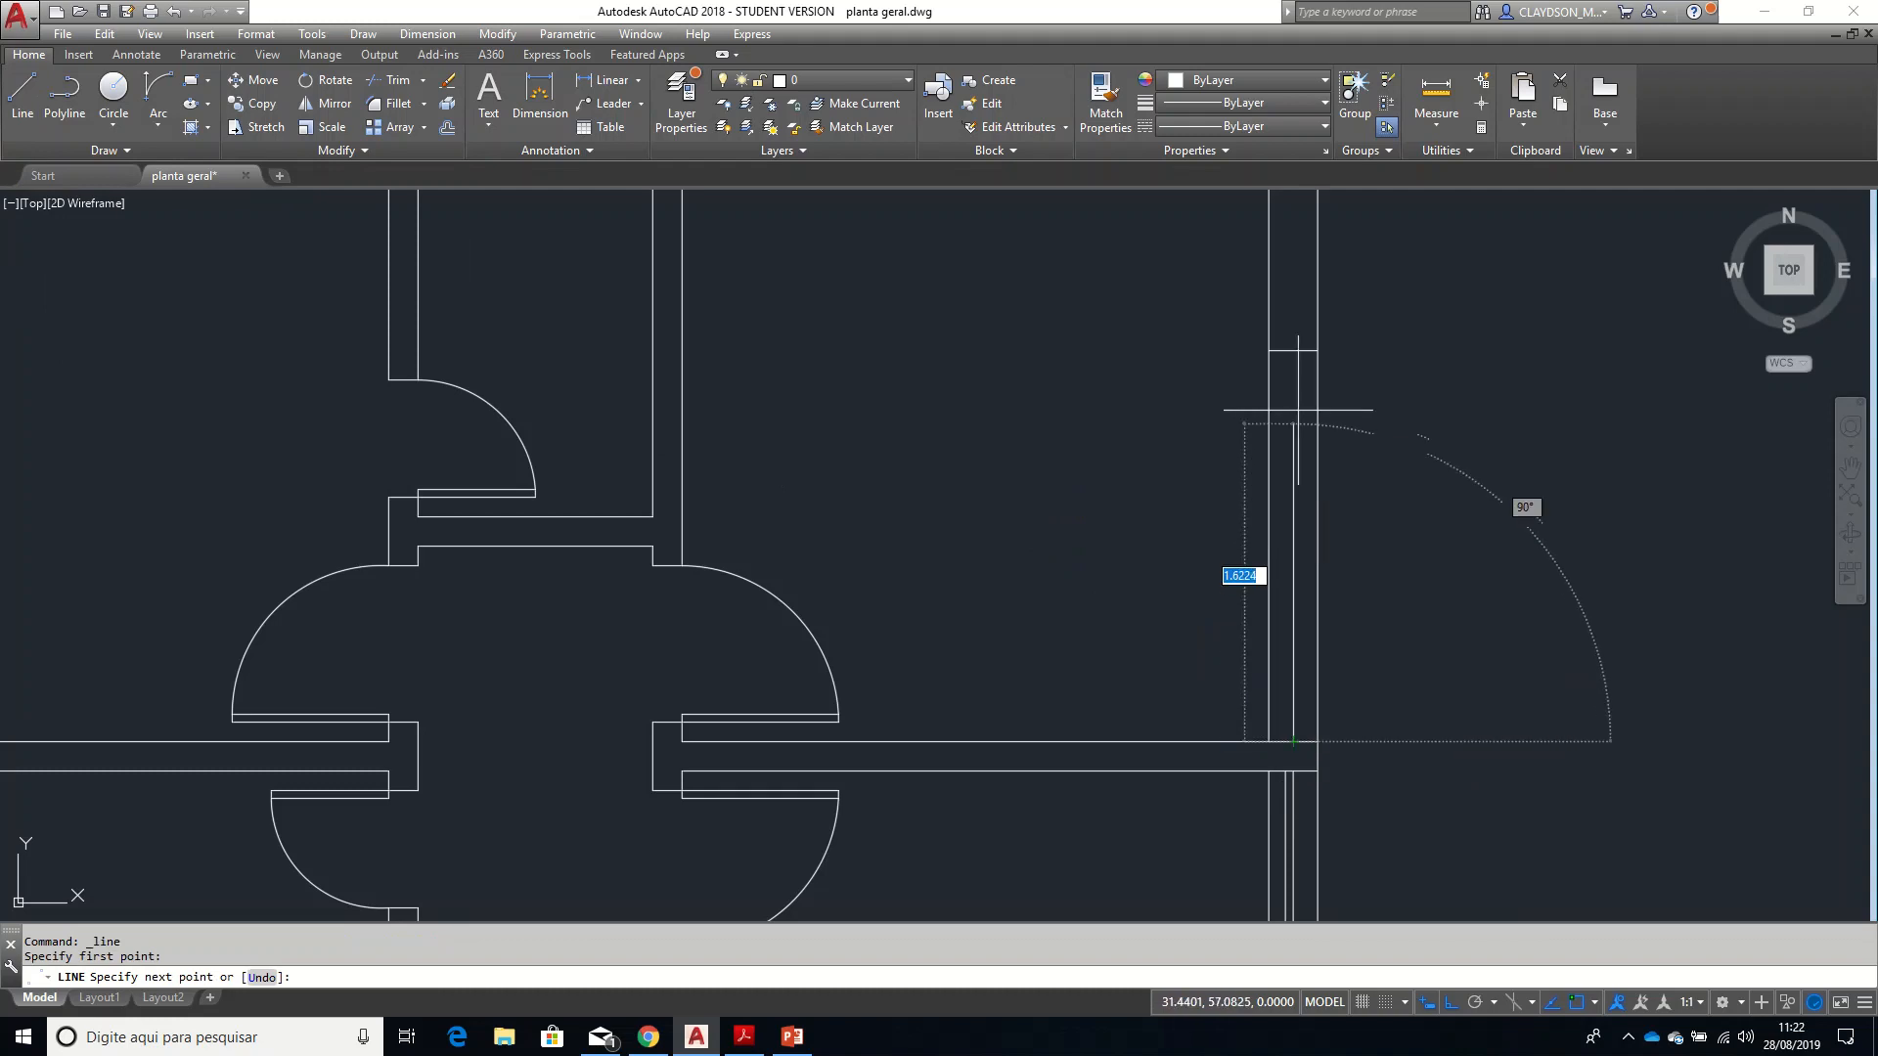
{"action": "left_click", "coordinate": [1294, 349]}
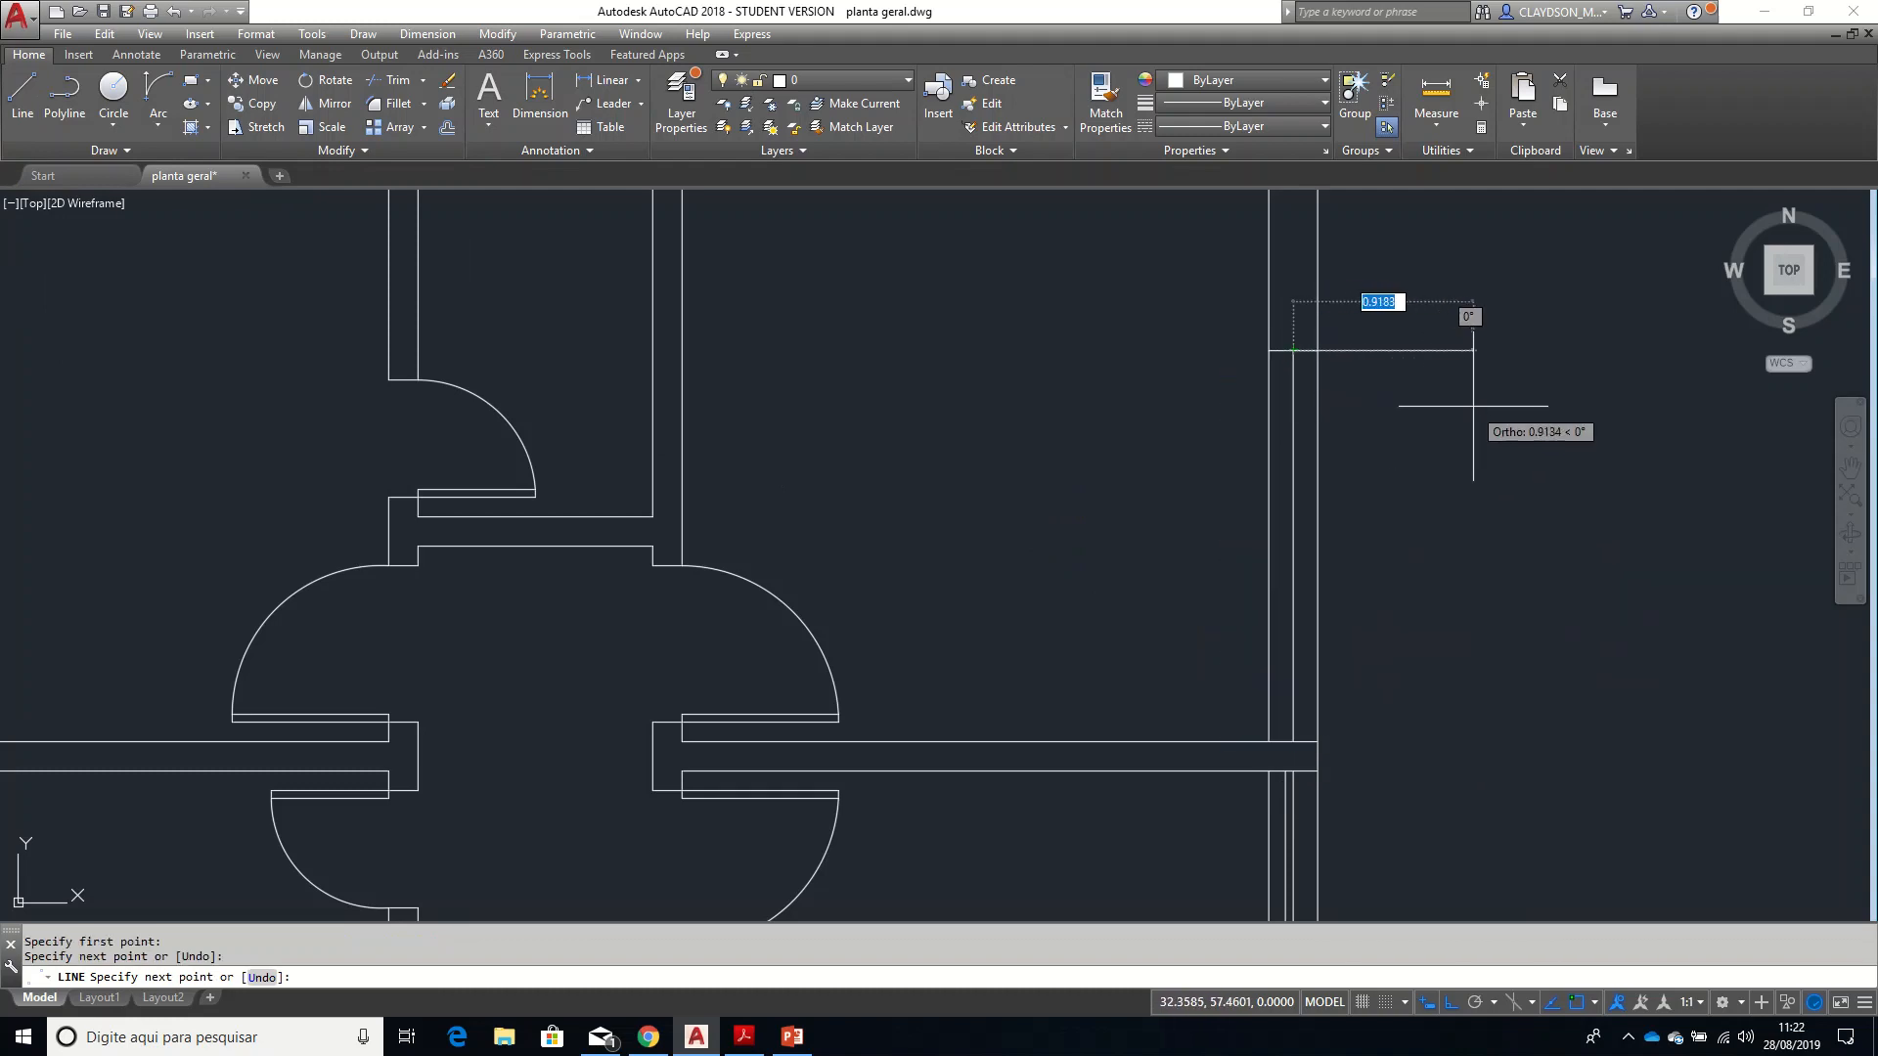
{"action": "key", "text": "Escape"}
- Offset the upper-right window's vertical centre line 0.04 toward the room interior
{"action": "type", "text": "o"}
{"action": "key", "text": "Return"}
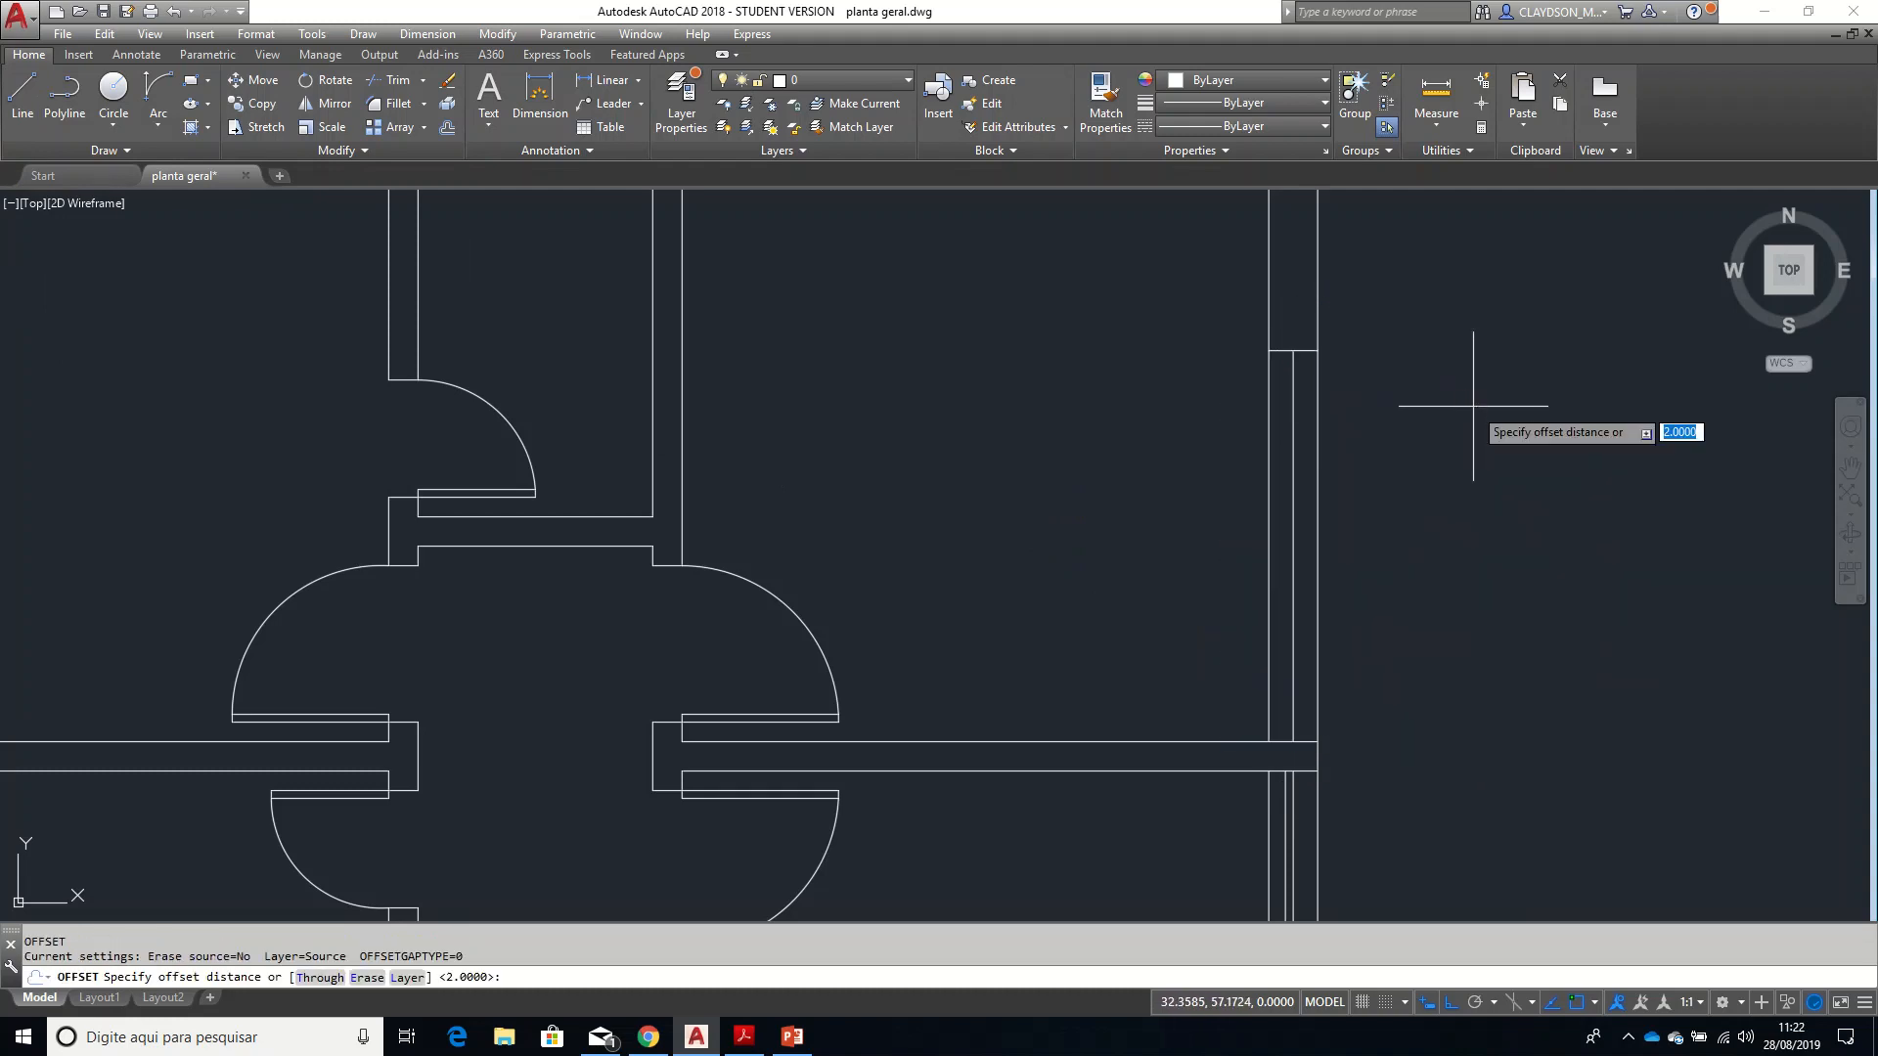
{"action": "type", "text": "0.04"}
{"action": "key", "text": "Return"}
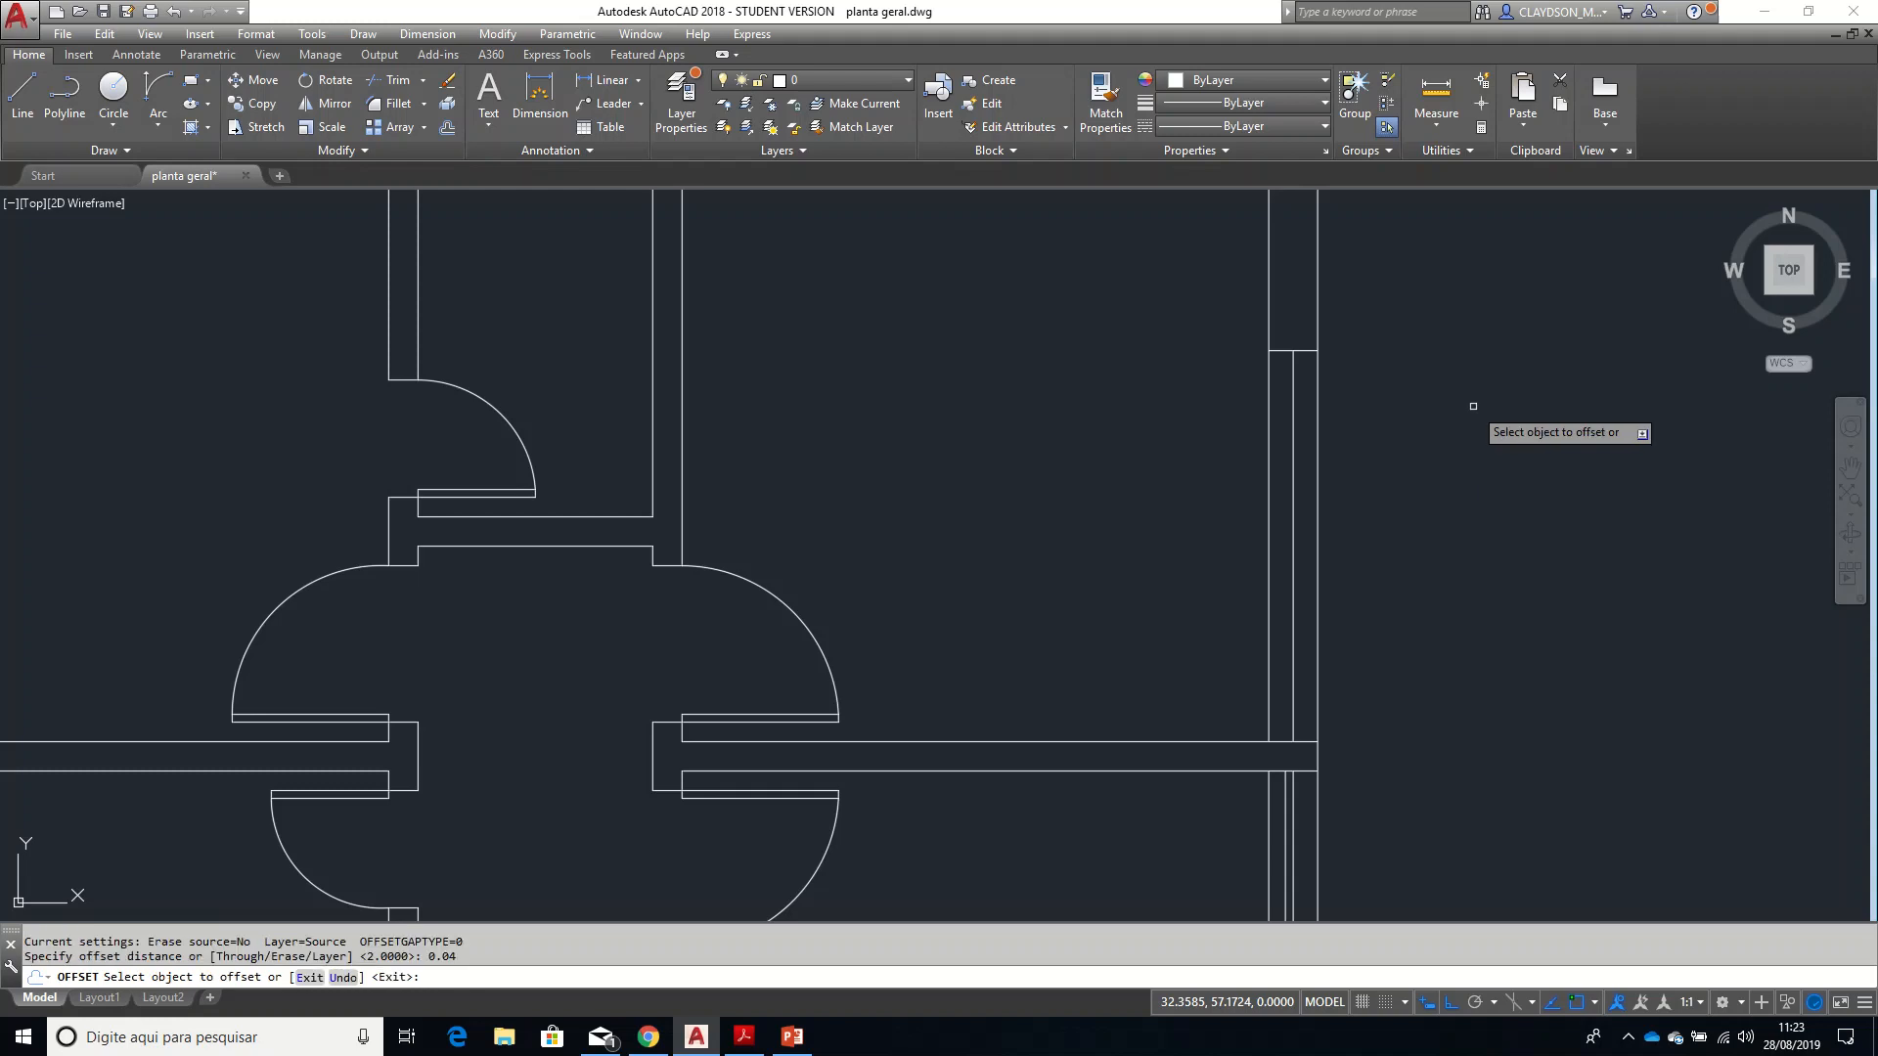
{"action": "left_click", "coordinate": [1233, 553]}
{"action": "key", "text": "Return"}
- Draw a line from the narrow middle room's upper-right corner perpendicular to the top outer wall line
{"action": "scroll", "coordinate": [1233, 554], "scroll_direction": "down", "scroll_amount": 2}
{"action": "middle_click_drag", "start_coordinate": [1323, 686], "coordinate": [1330, 553]}
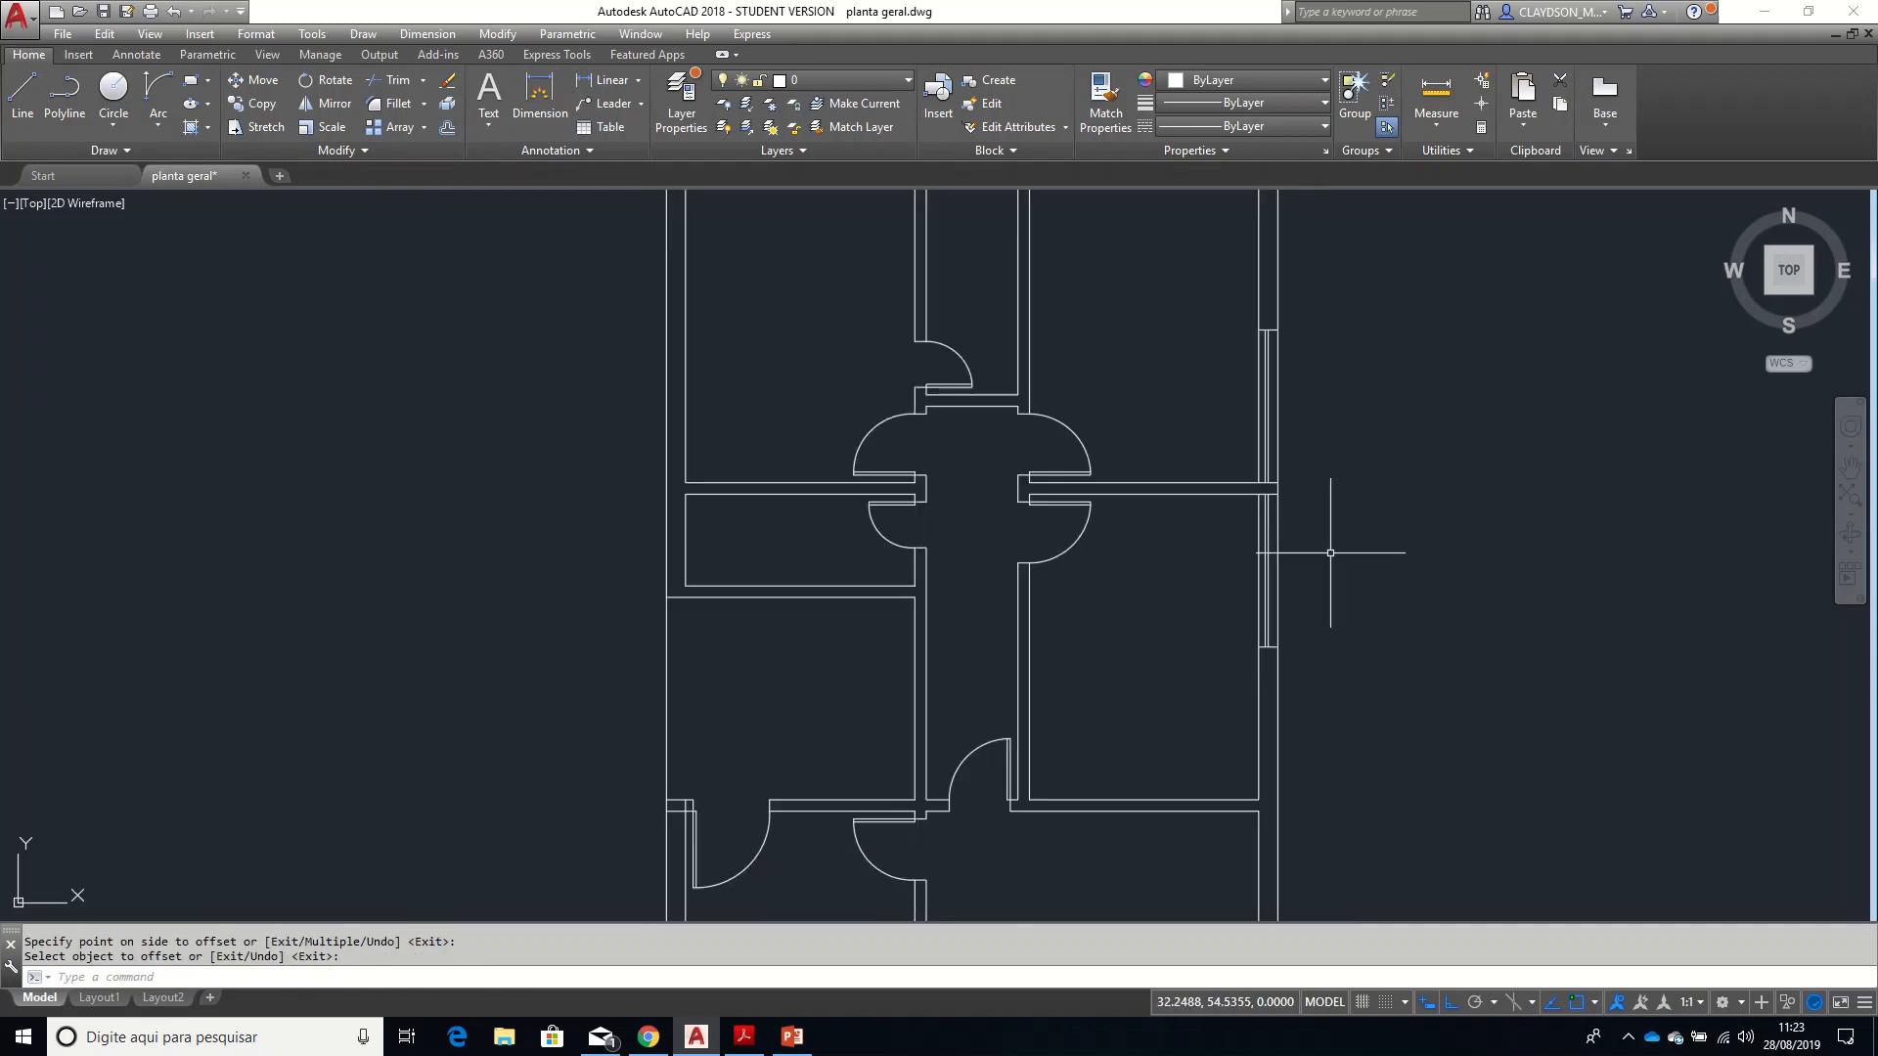
{"action": "middle_click_drag", "start_coordinate": [1147, 637], "coordinate": [1169, 708]}
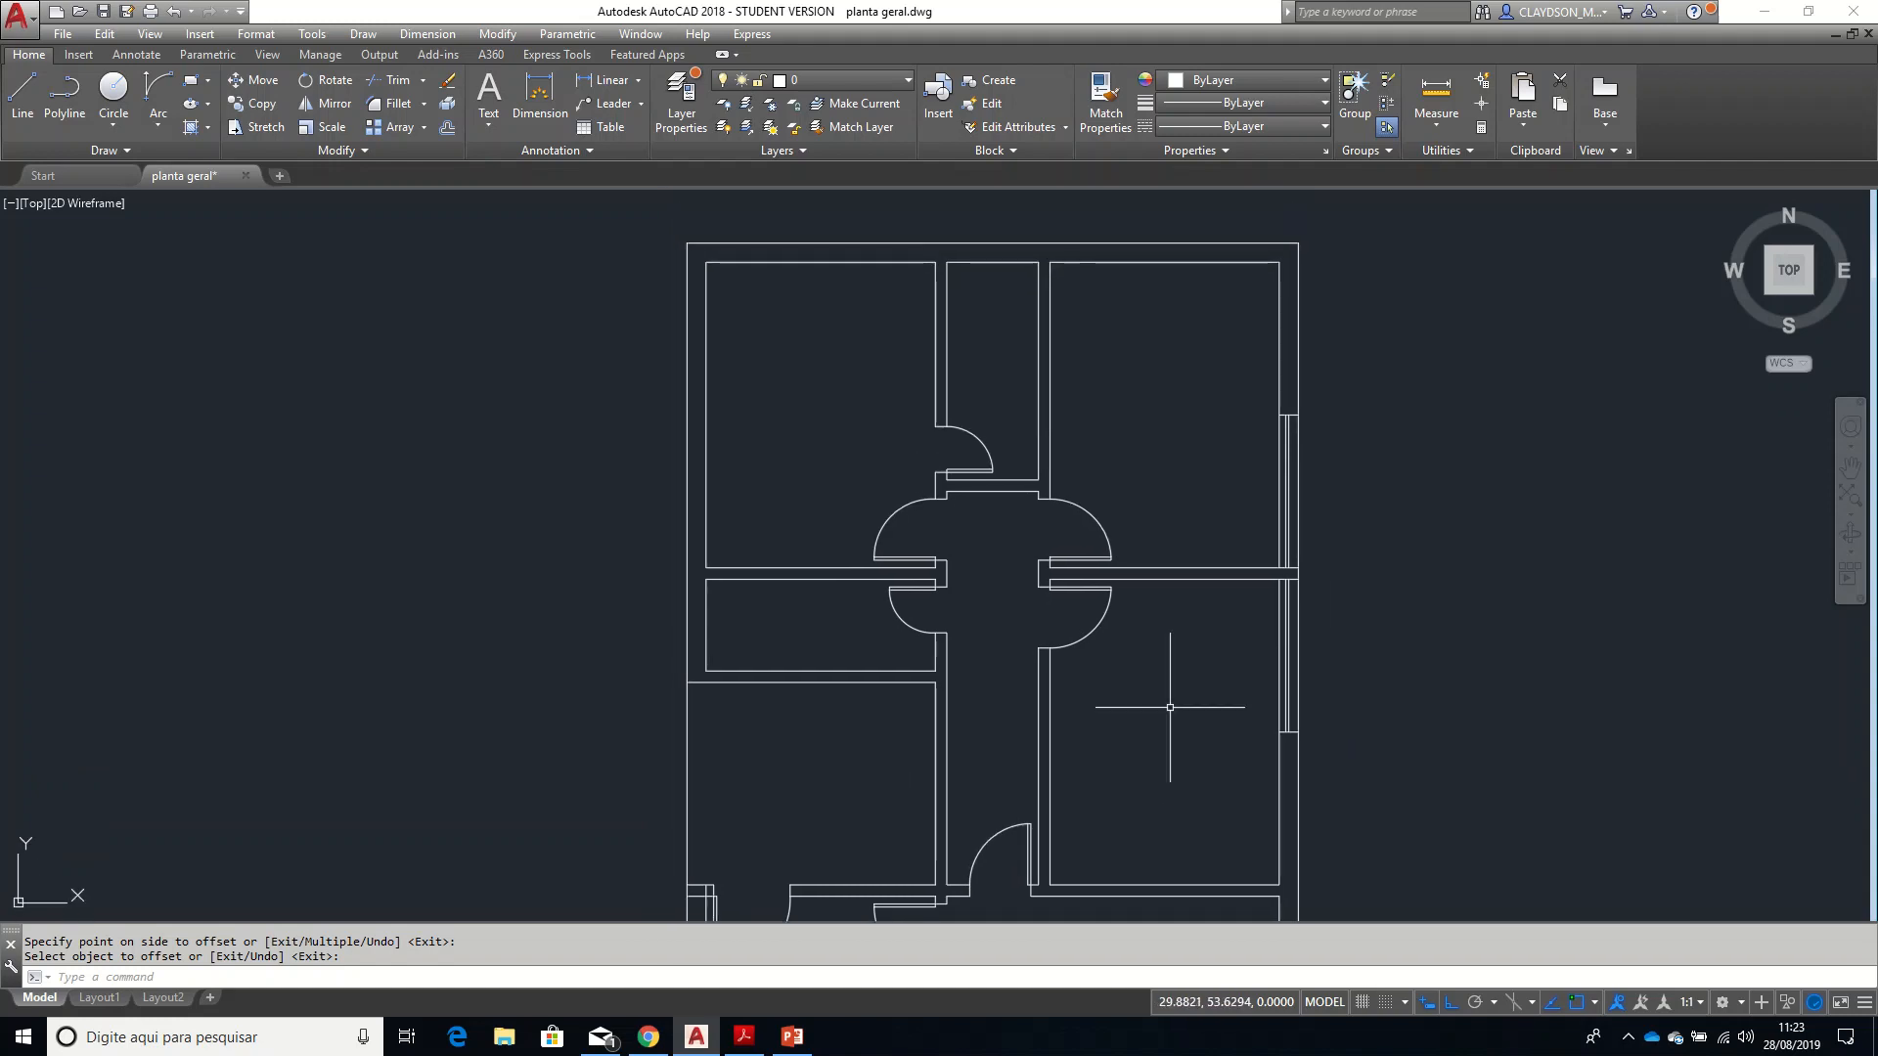
{"action": "middle_click_drag", "start_coordinate": [1199, 479], "coordinate": [1194, 558]}
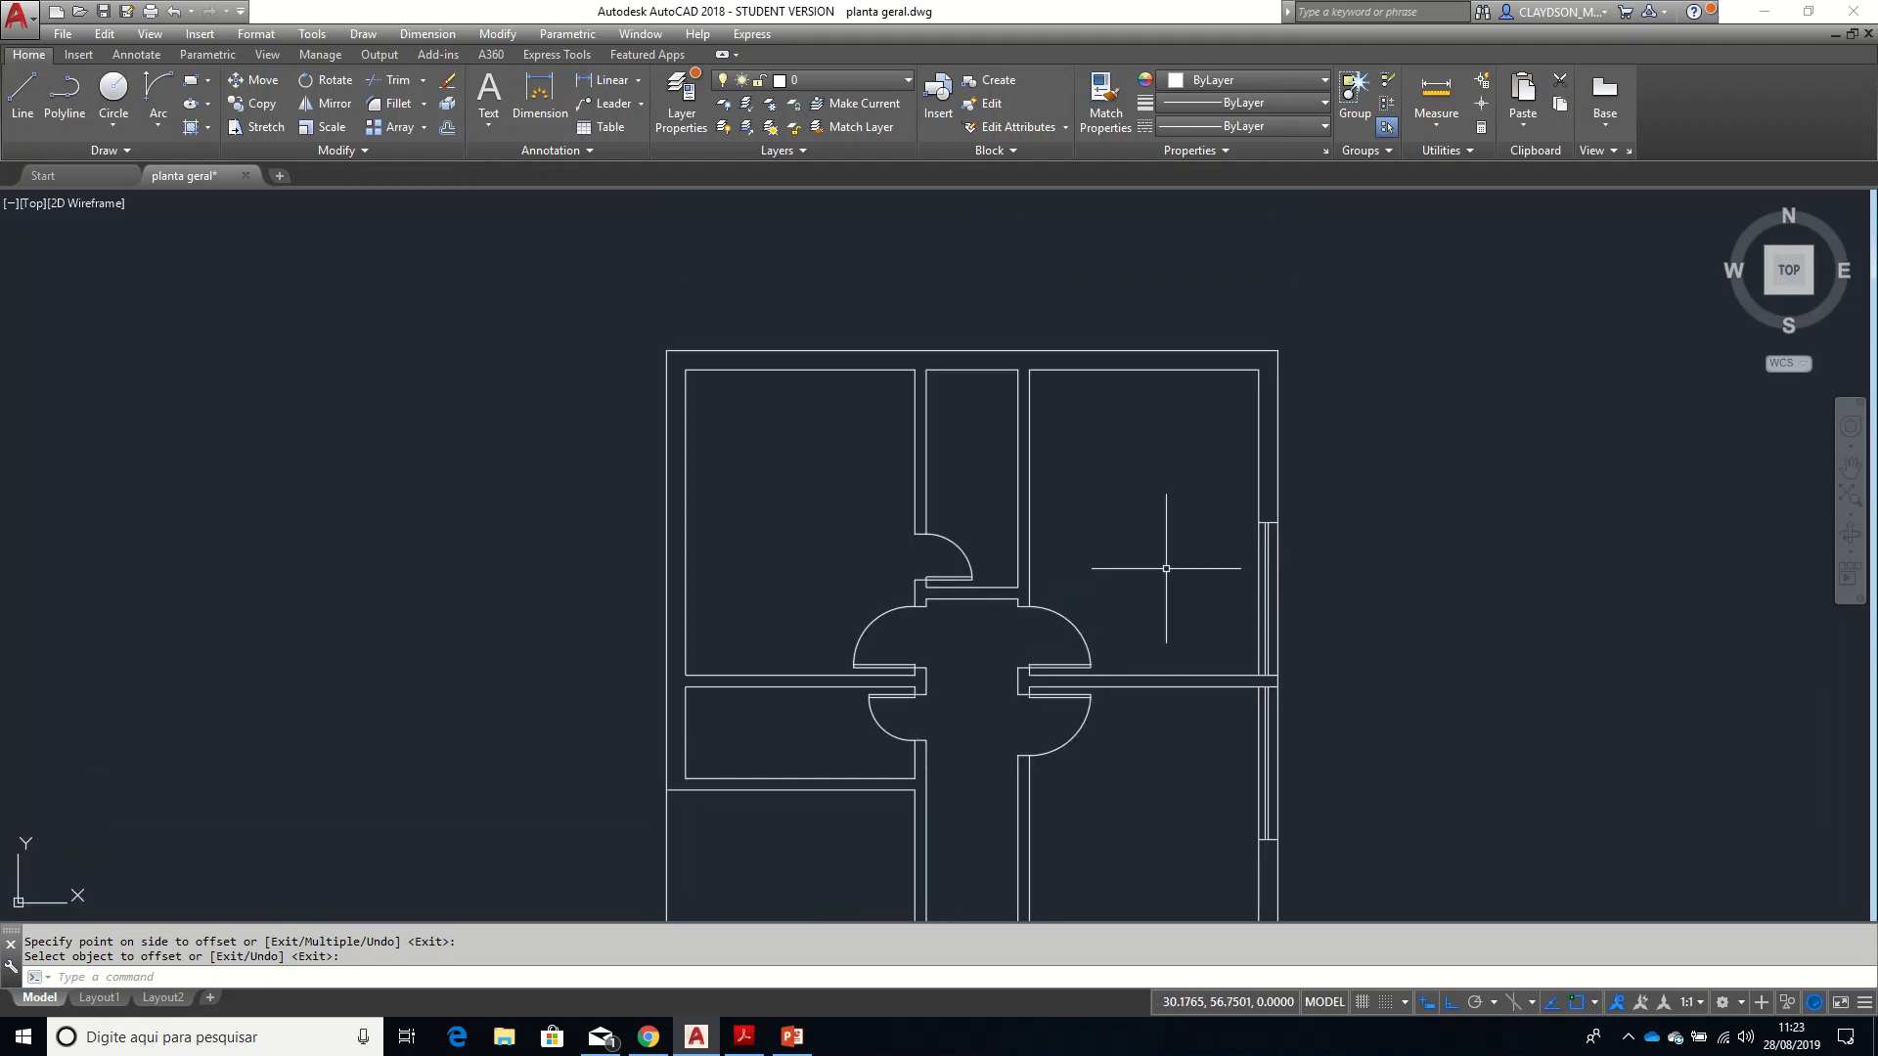
{"action": "scroll", "coordinate": [932, 347], "scroll_direction": "up", "scroll_amount": 5}
{"action": "middle_click_drag", "start_coordinate": [928, 353], "coordinate": [981, 495]}
{"action": "type", "text": "l"}
{"action": "key", "text": "Return"}
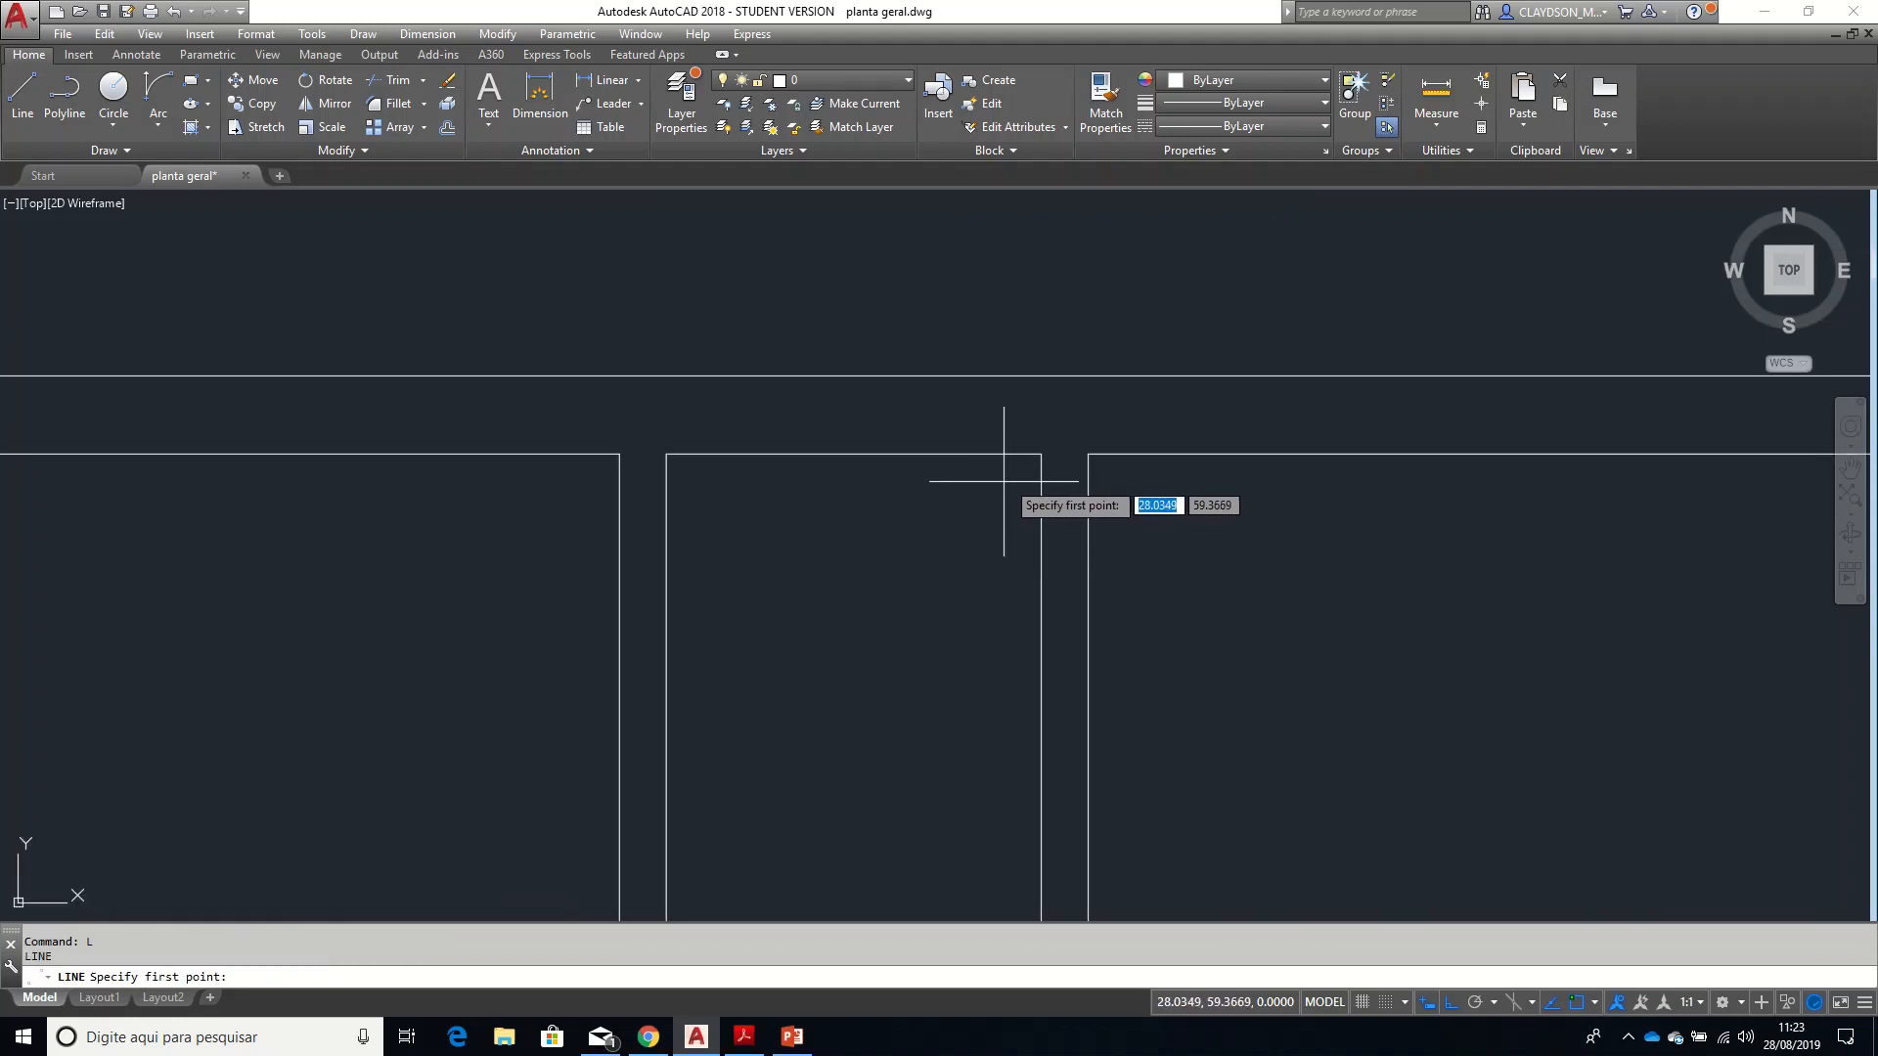
{"action": "left_click", "coordinate": [1041, 454]}
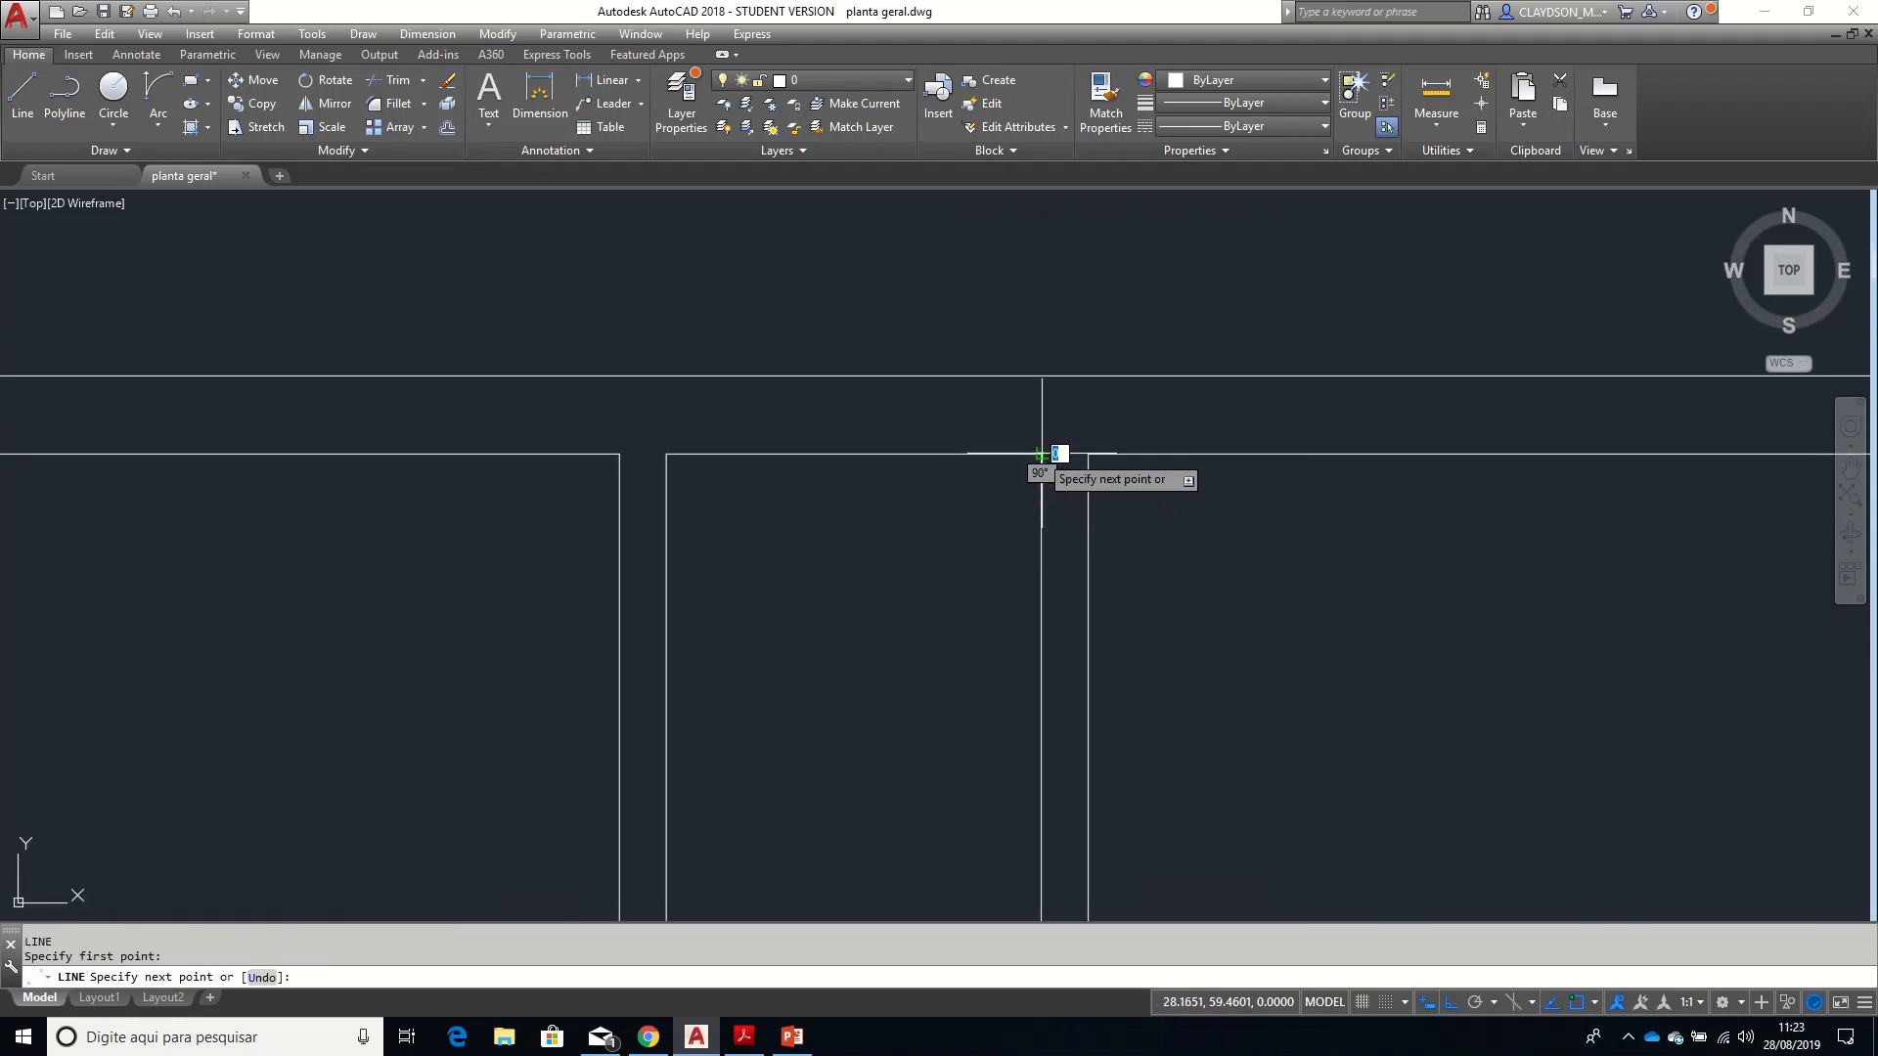
{"action": "left_click", "coordinate": [1041, 375]}
{"action": "key", "text": "Return"}
- Draw a line from the narrow middle room's upper-left corner perpendicular to the top outer wall line
{"action": "type", "text": "l"}
{"action": "key", "text": "Return"}
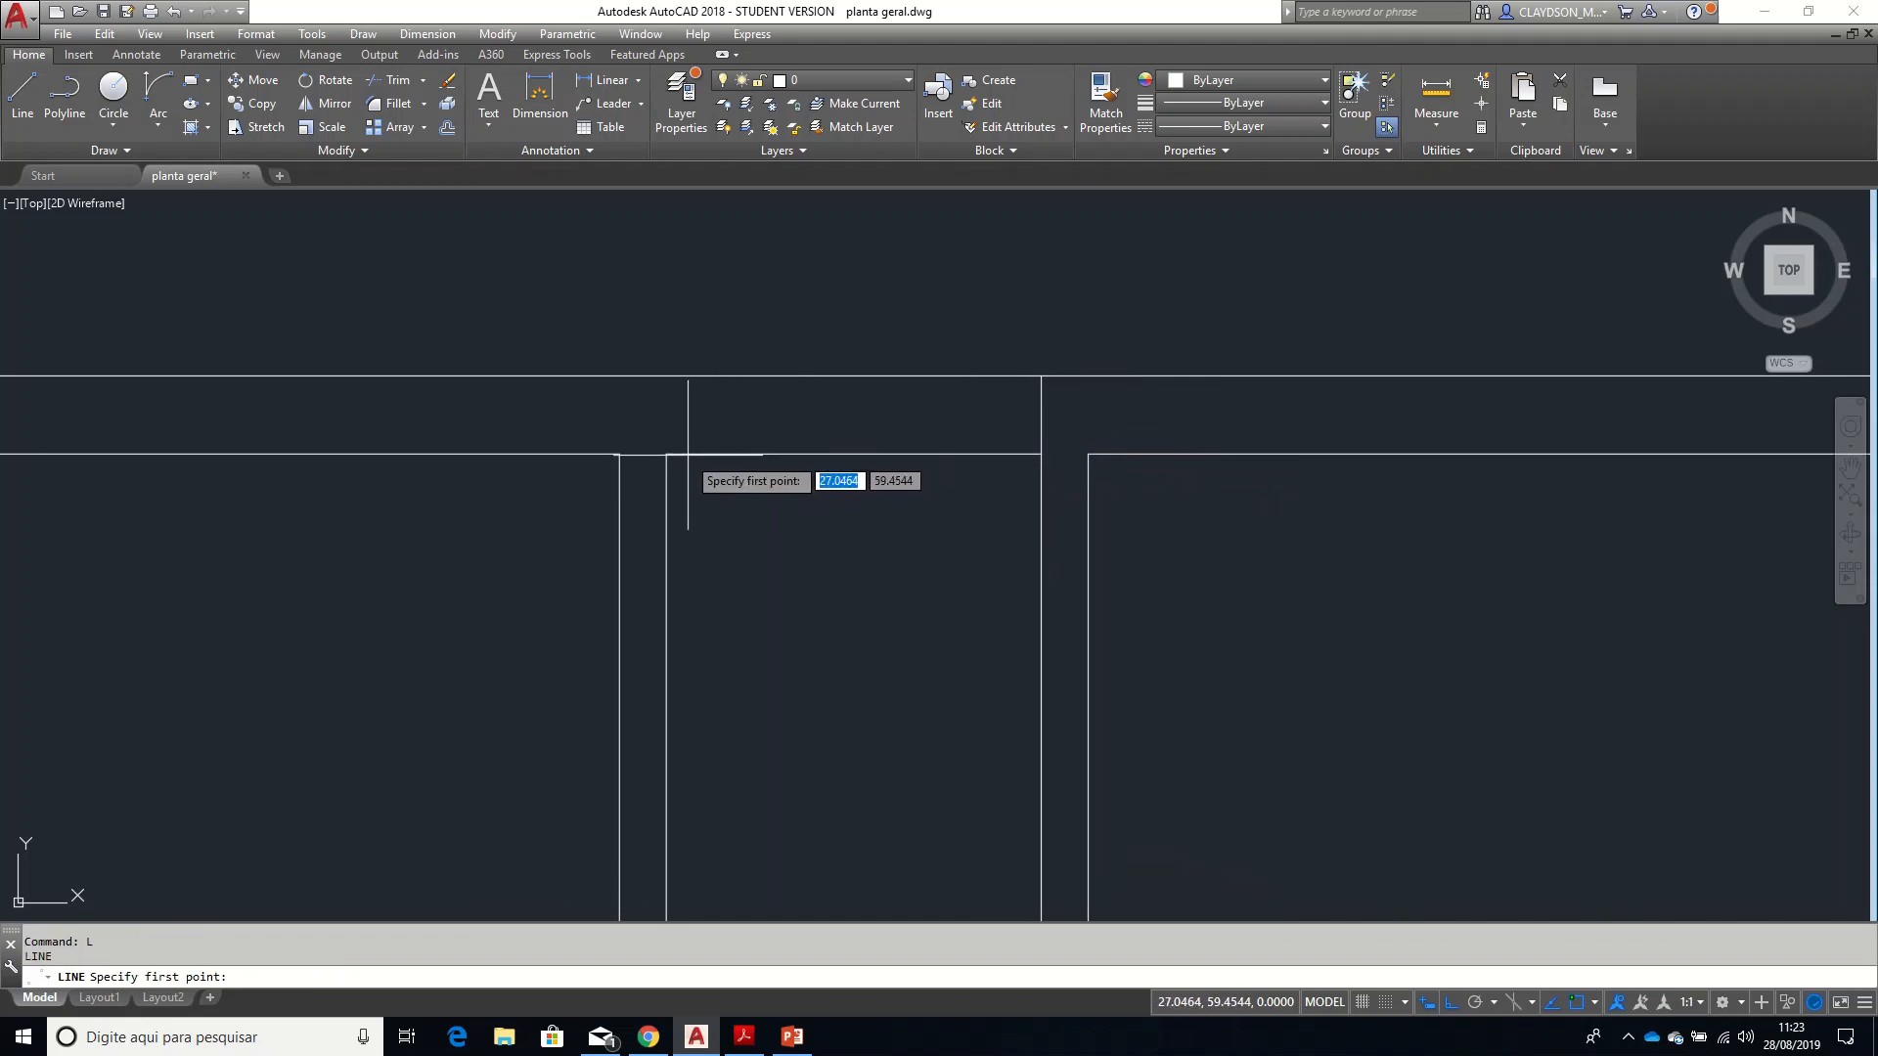
{"action": "left_click", "coordinate": [669, 454]}
{"action": "left_click", "coordinate": [678, 381]}
{"action": "key", "text": "Return"}
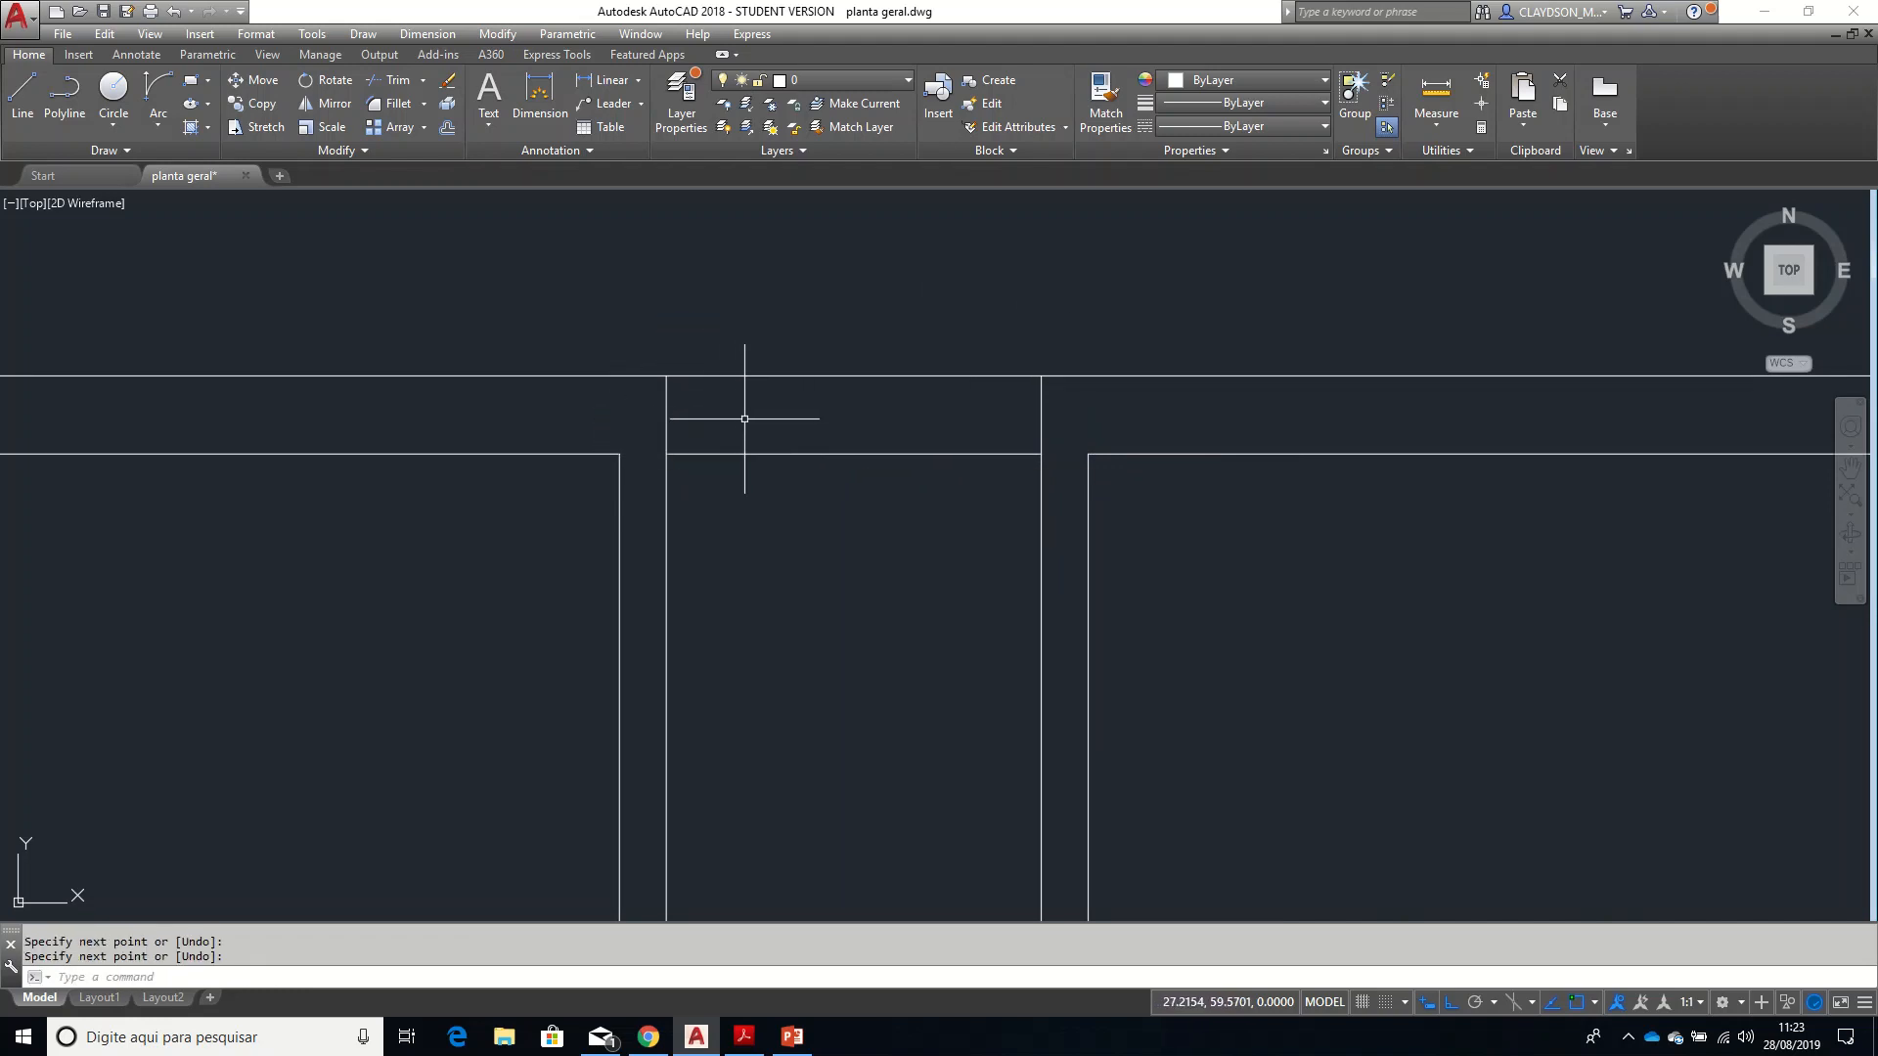
- Draw a horizontal line between the midpoints of the two short lines across the top wall
{"action": "type", "text": "l"}
{"action": "key", "text": "Return"}
{"action": "left_click", "coordinate": [669, 413]}
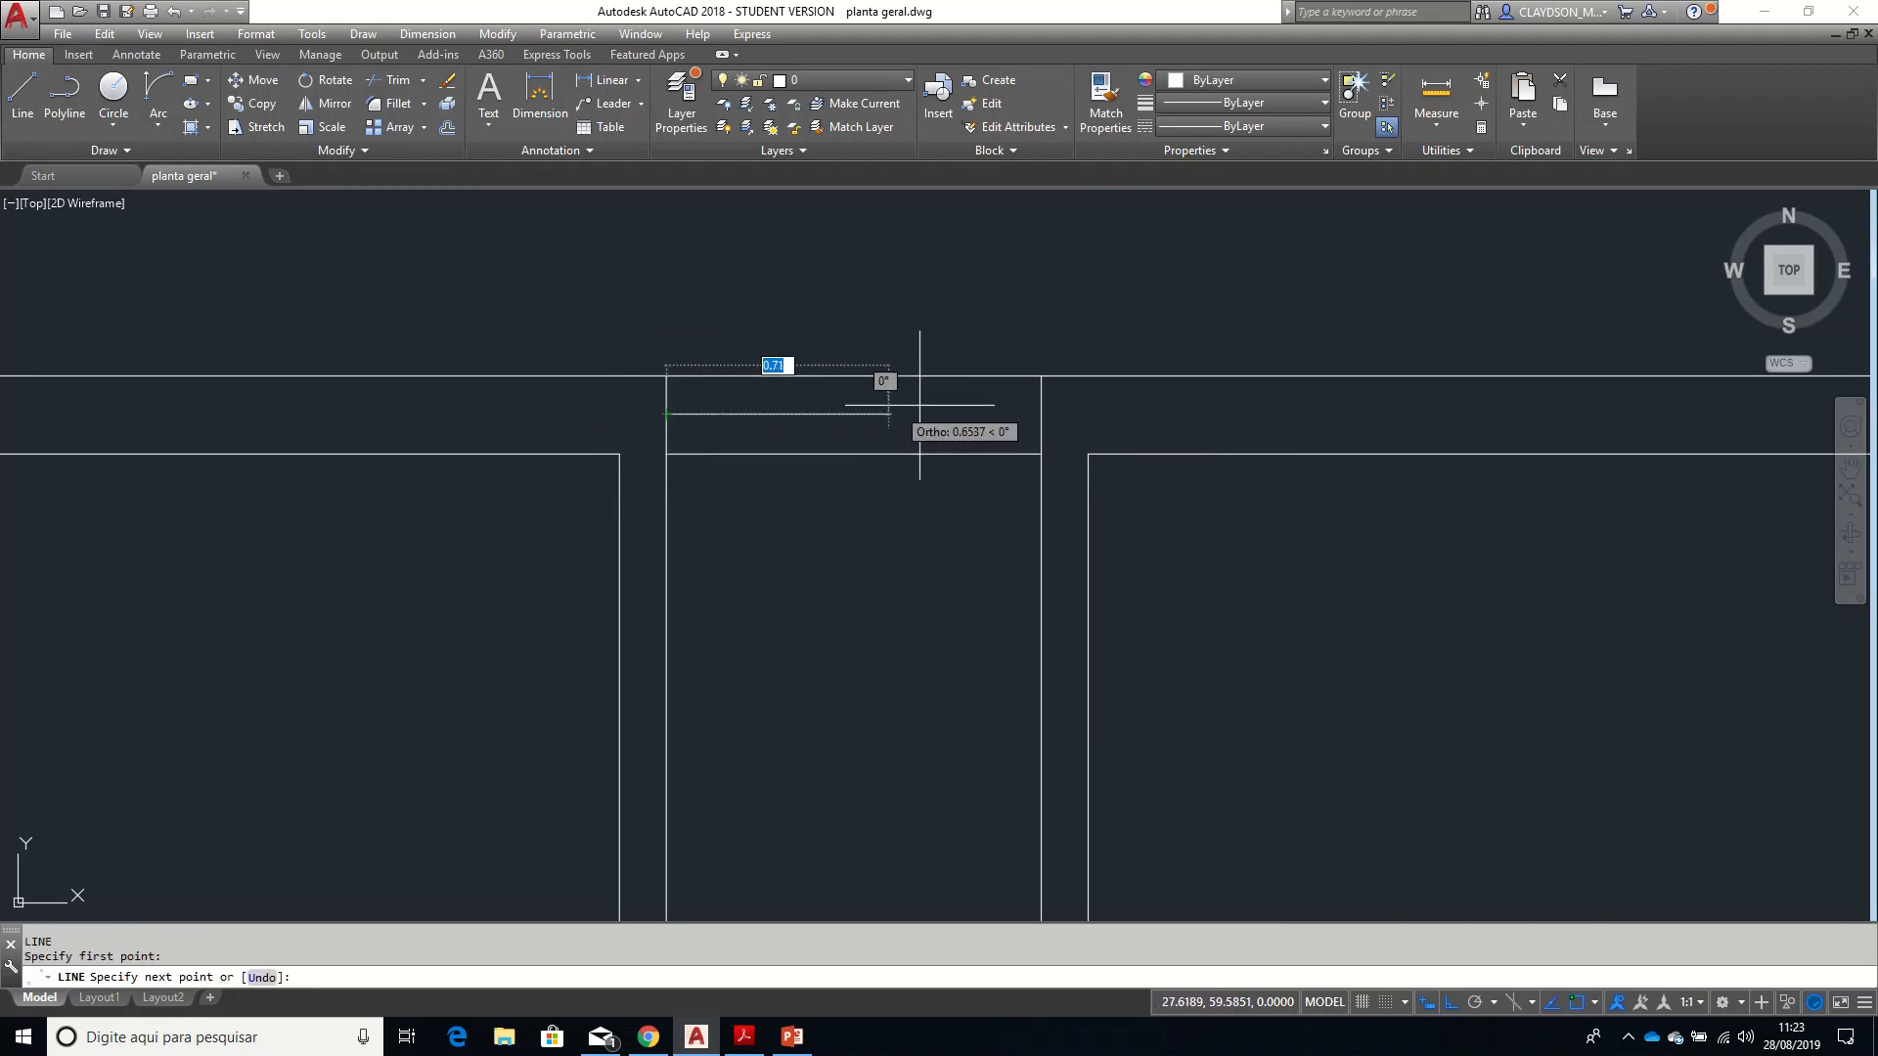
{"action": "left_click", "coordinate": [1041, 412]}
{"action": "key", "text": "Return"}
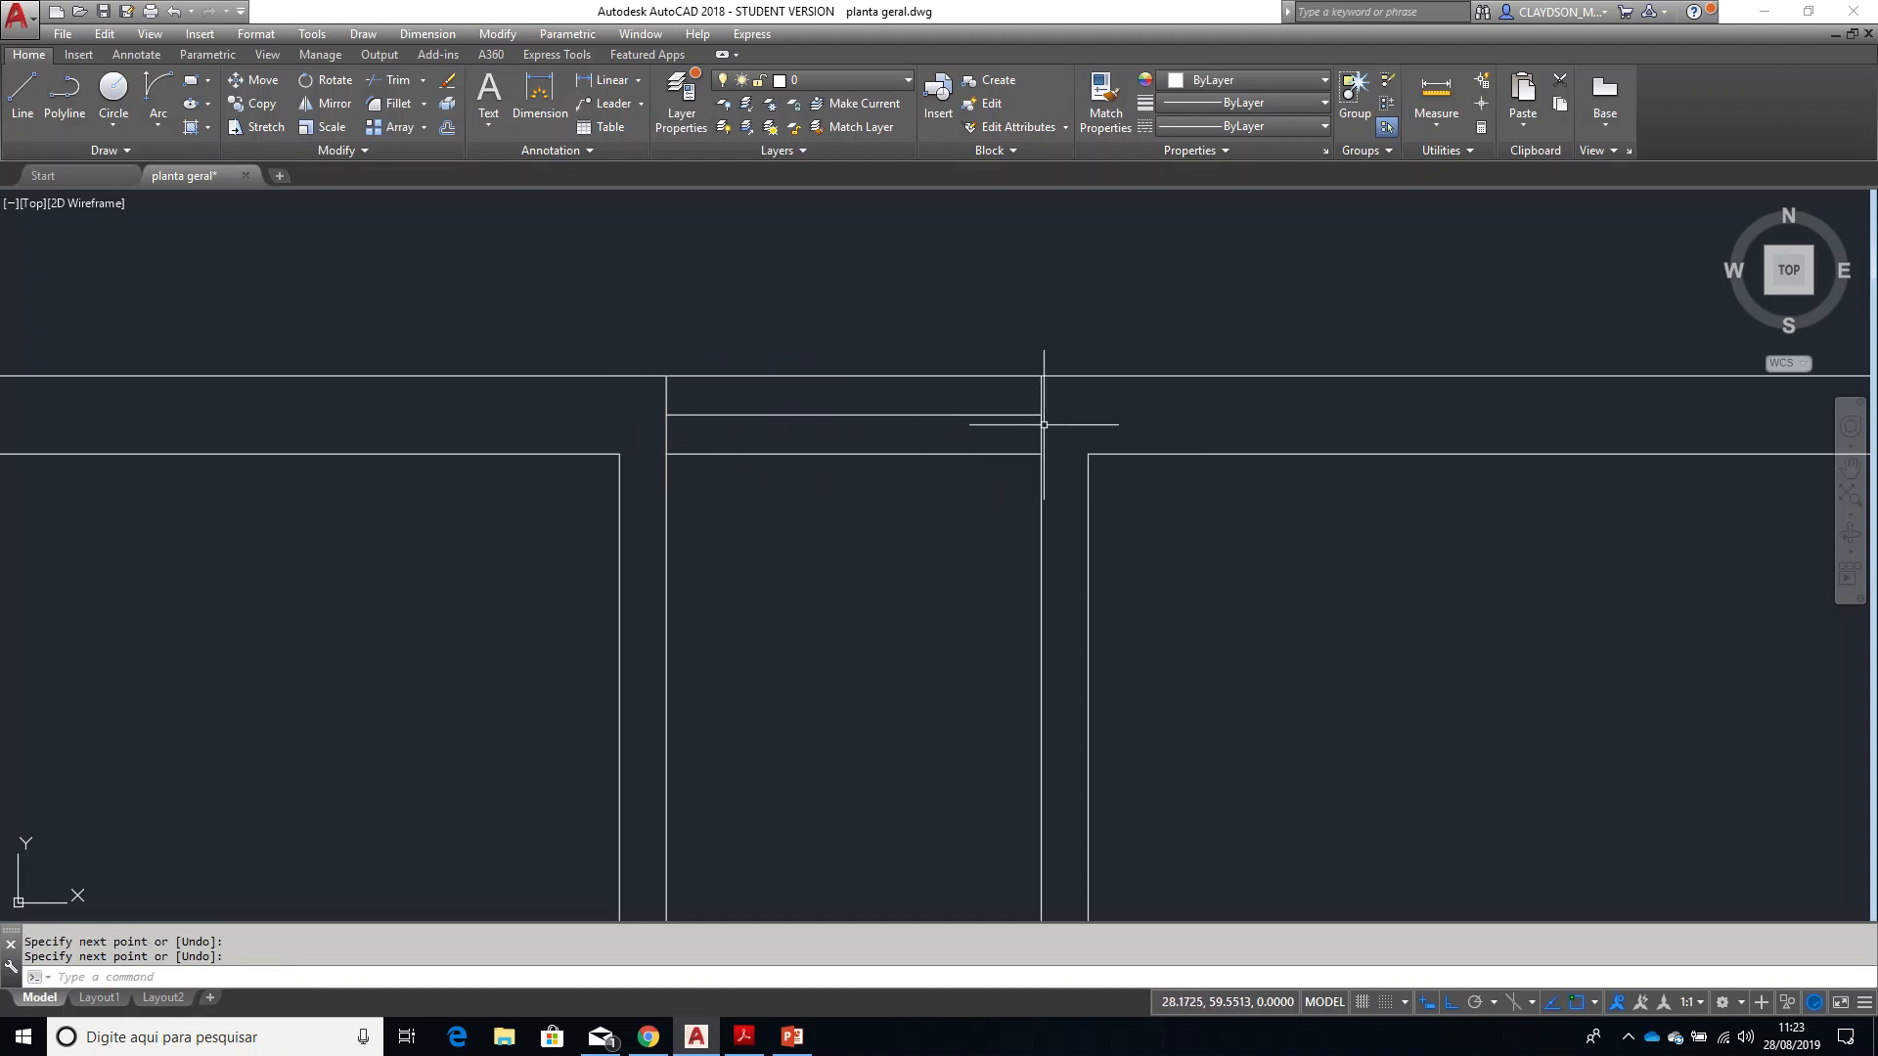
- Offset the top window's horizontal centre line 0.04 downward toward the room interior
{"action": "type", "text": "o"}
{"action": "key", "text": "Return"}
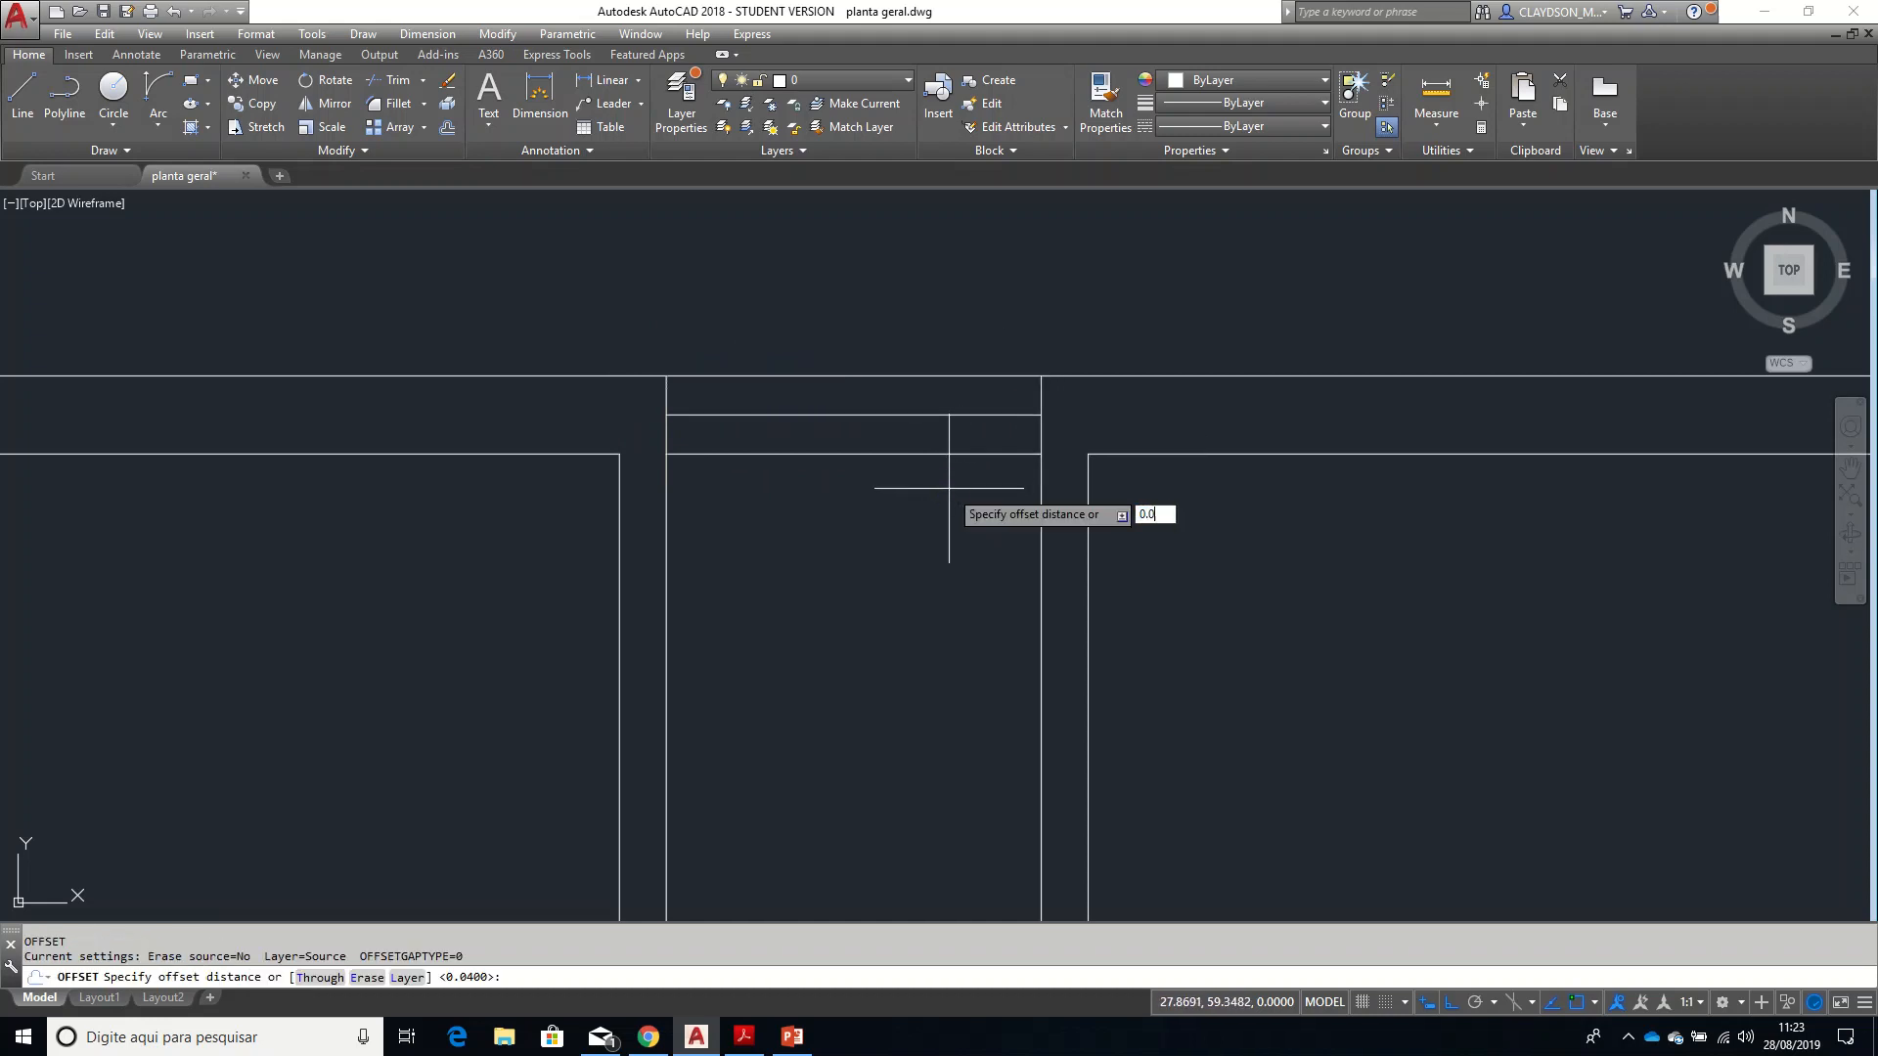
{"action": "type", "text": "0.04"}
{"action": "key", "text": "Return"}
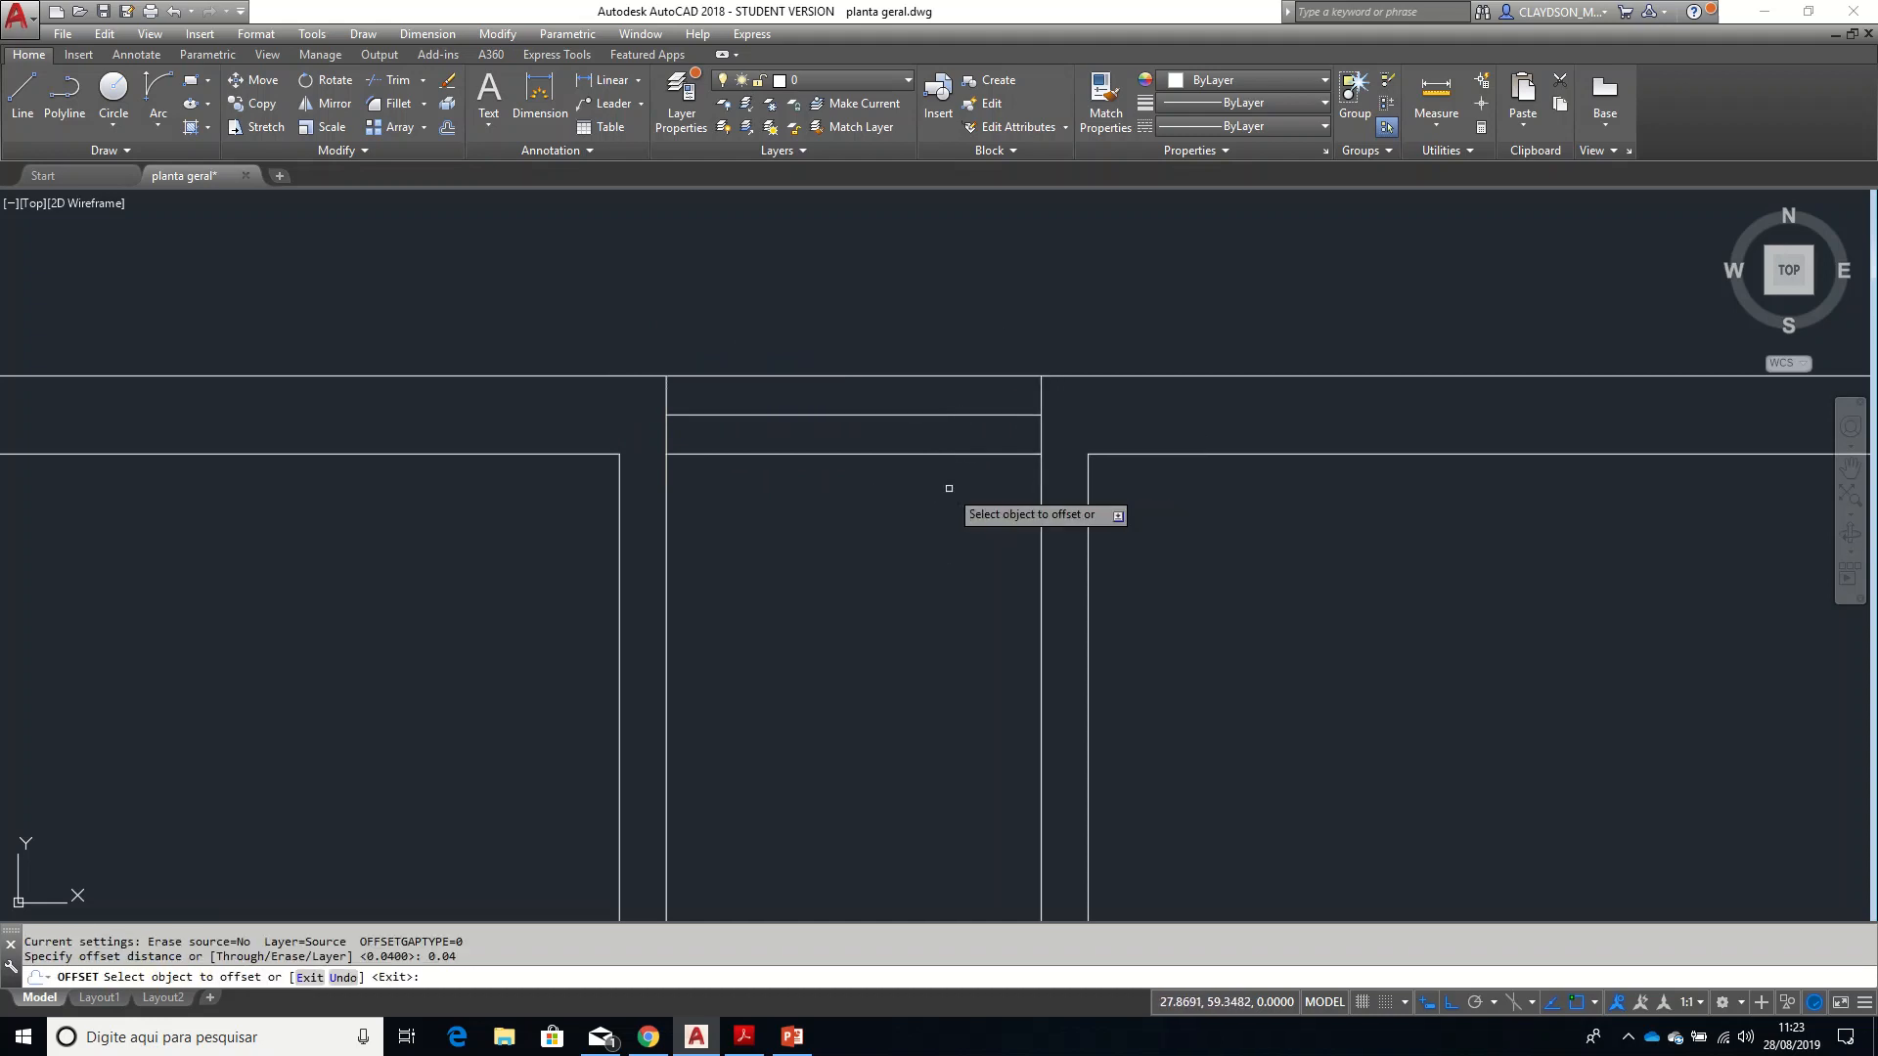
{"action": "left_click", "coordinate": [958, 414]}
{"action": "left_click", "coordinate": [950, 500]}
{"action": "key", "text": "Return"}
- Draw a line from the upper-left room's lower-left inner corner perpendicular to the outer line of the left wall
{"action": "scroll", "coordinate": [893, 636], "scroll_direction": "down", "scroll_amount": 5}
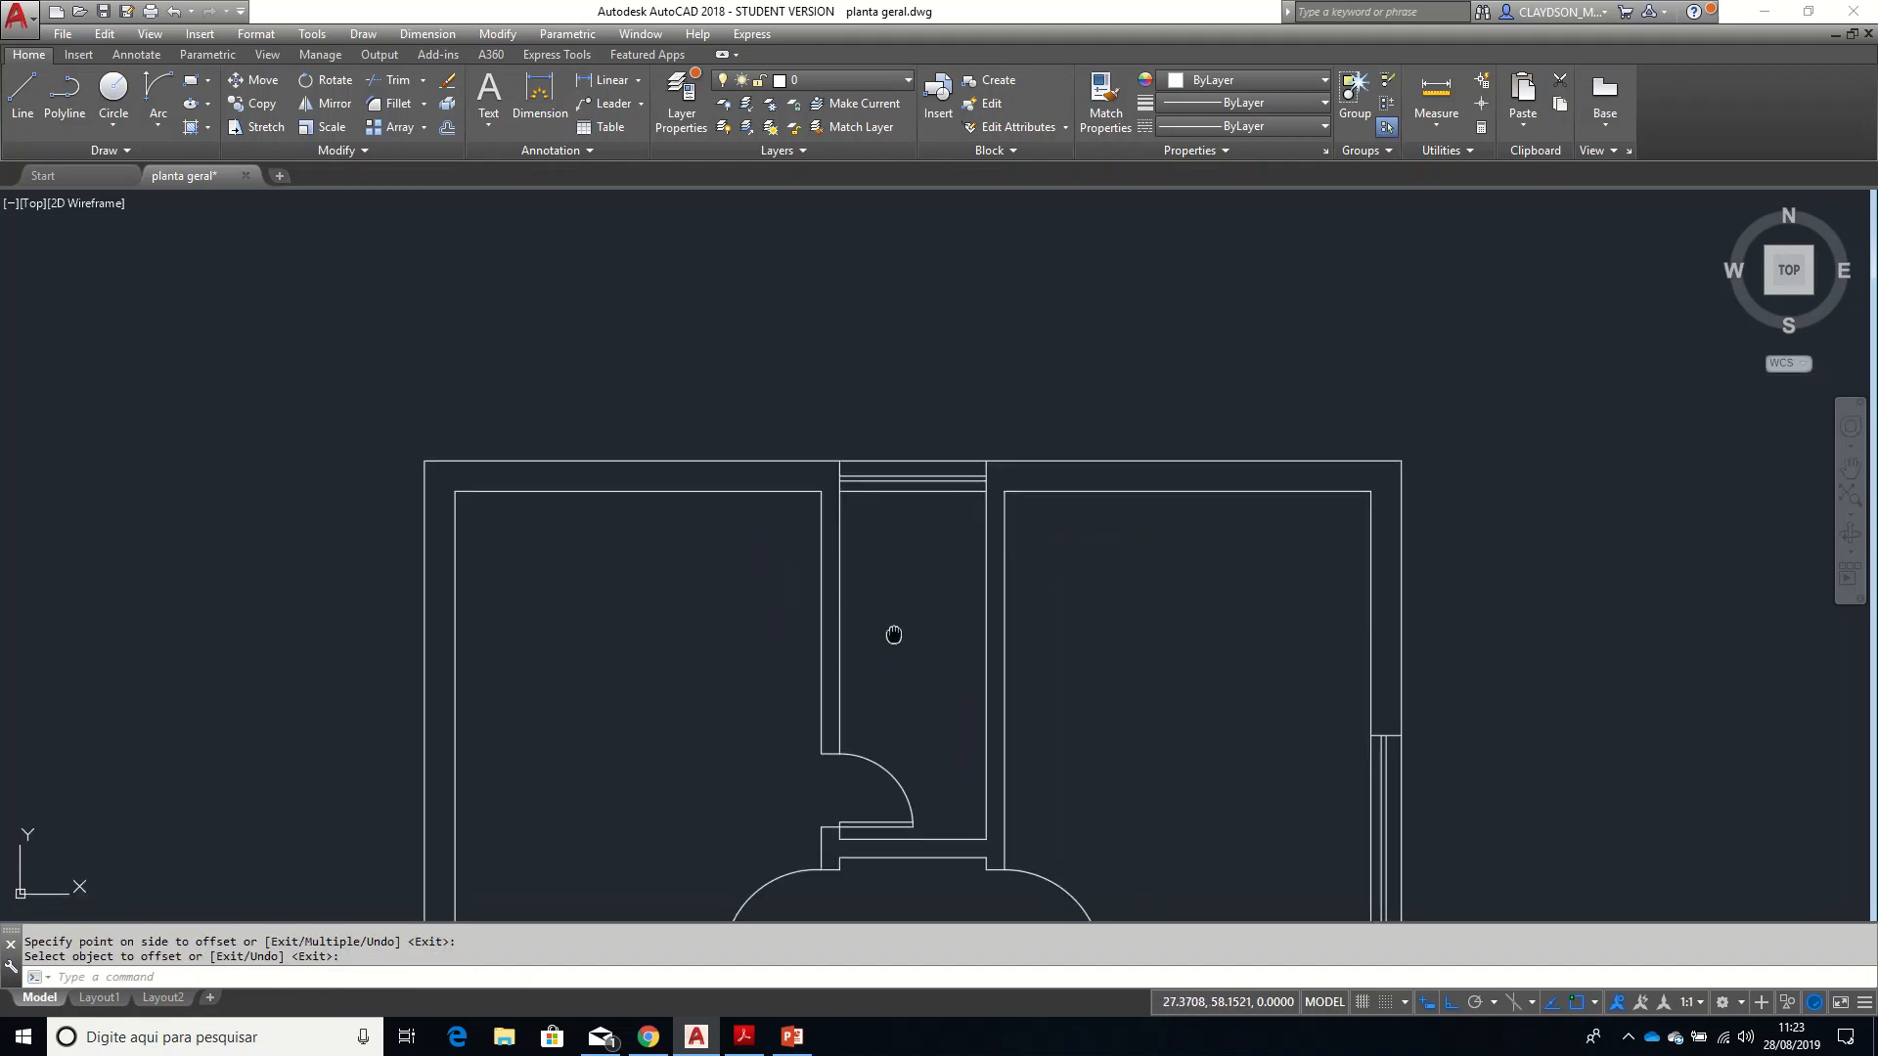
{"action": "middle_click_drag", "start_coordinate": [750, 643], "coordinate": [796, 592]}
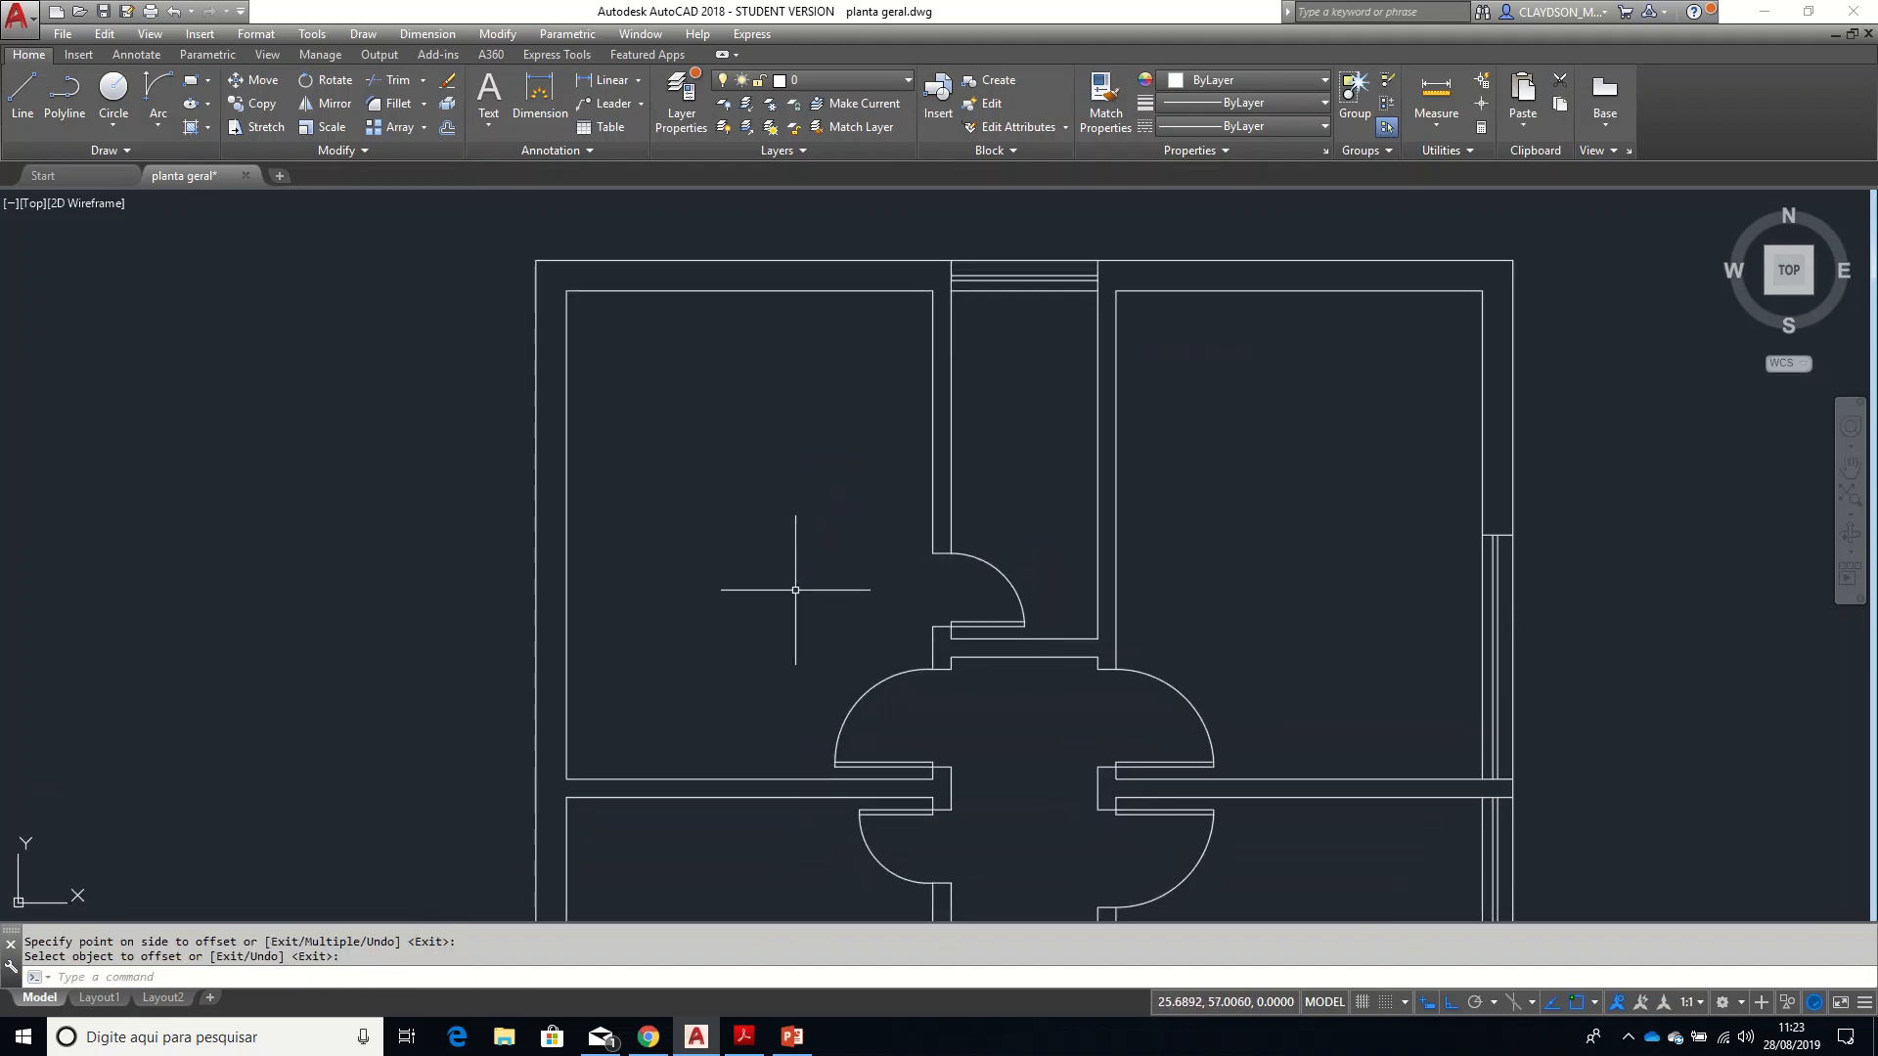
{"action": "middle_click_drag", "start_coordinate": [741, 666], "coordinate": [838, 587]}
{"action": "scroll", "coordinate": [791, 597], "scroll_direction": "up", "scroll_amount": 2}
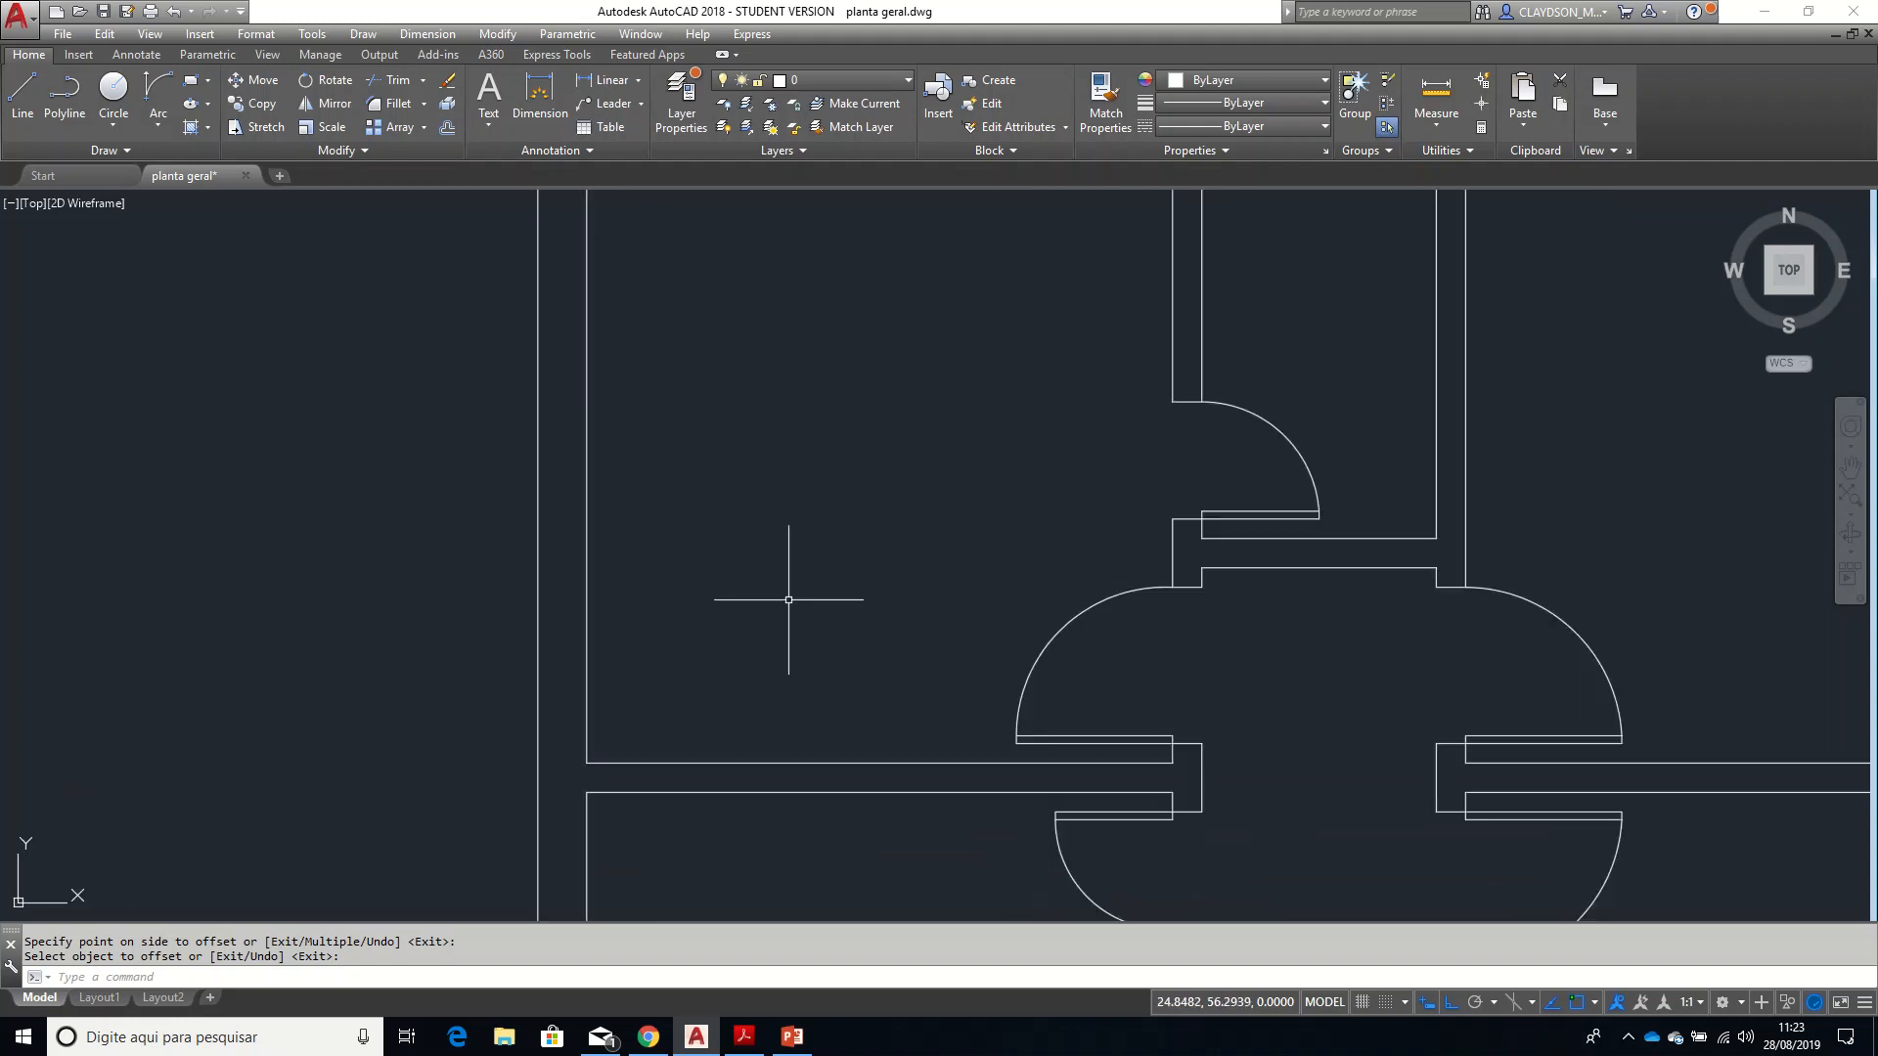
{"action": "key", "text": "Return"}
{"action": "middle_click_drag", "start_coordinate": [698, 678], "coordinate": [765, 620]}
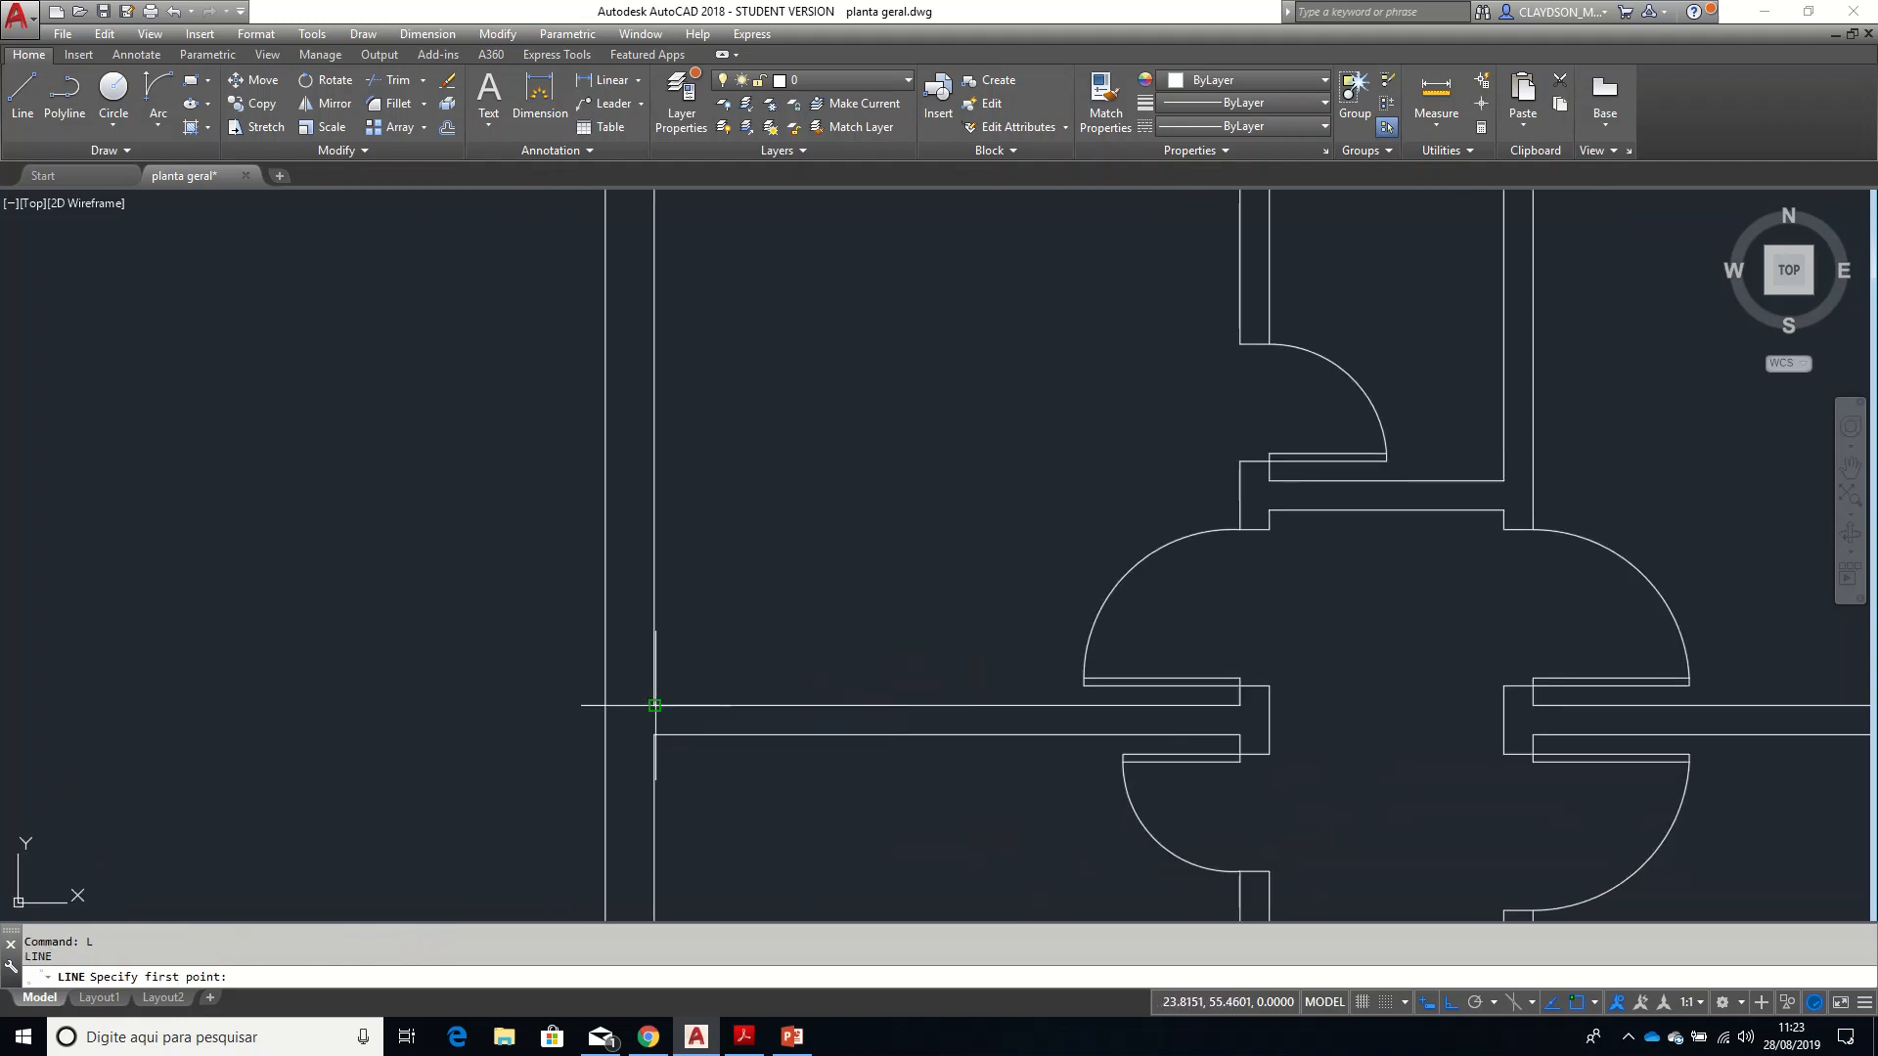
{"action": "left_click", "coordinate": [655, 705]}
{"action": "left_click", "coordinate": [607, 705]}
{"action": "key", "text": "Return"}
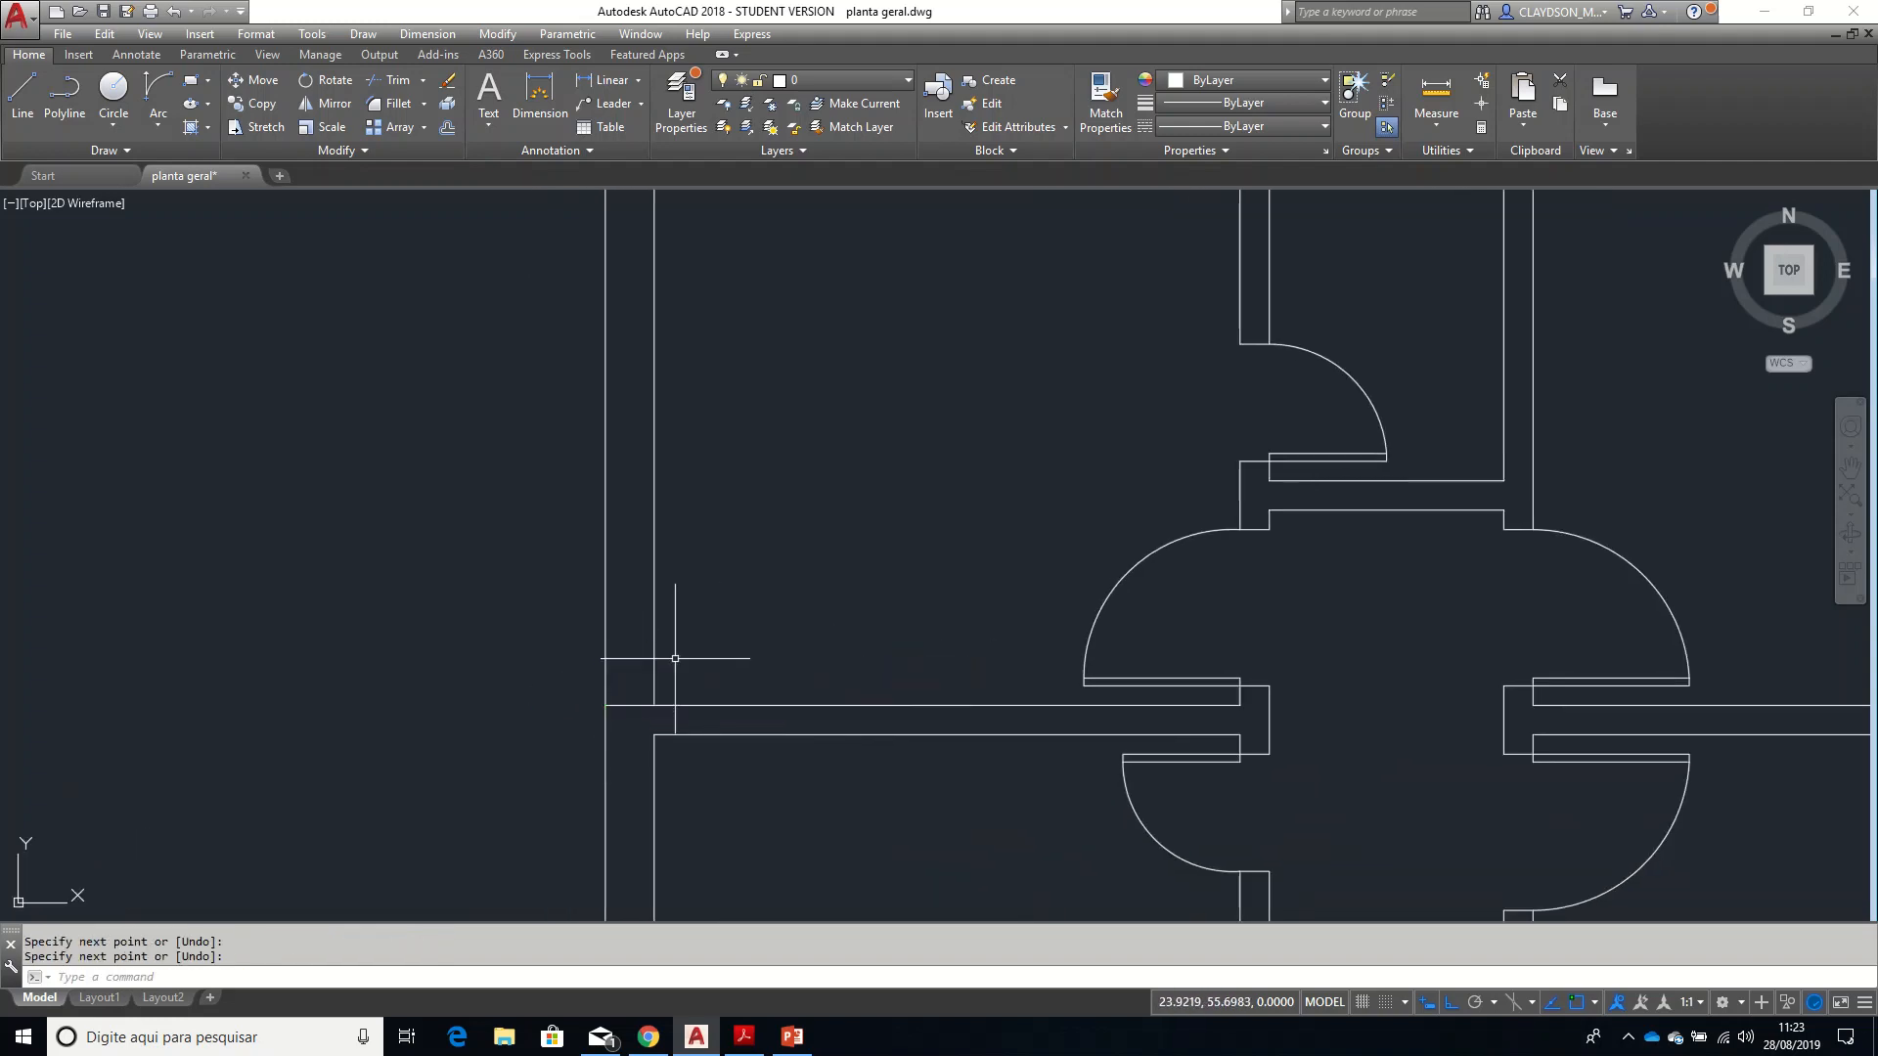
- Offset the short line across the upper-left room's outer wall by 2 upward
{"action": "key", "text": "Return"}
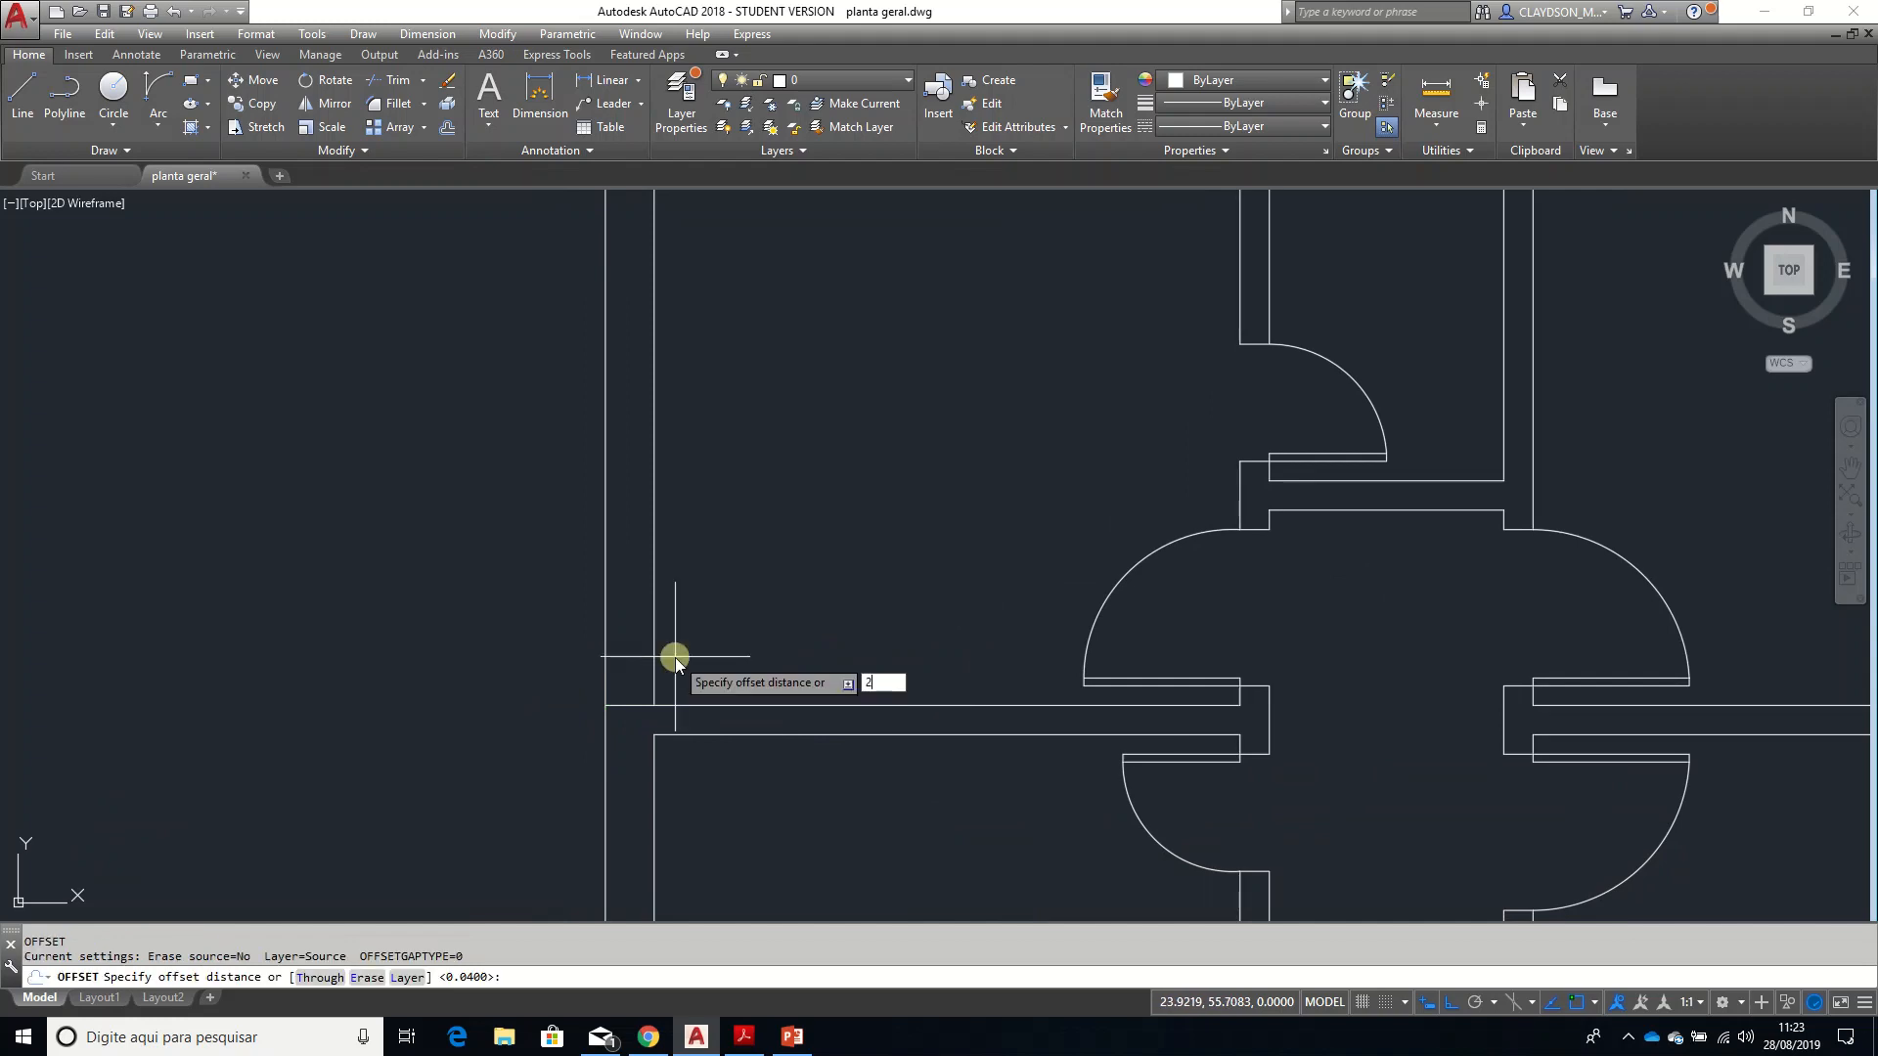
{"action": "type", "text": "2"}
{"action": "key", "text": "Return"}
{"action": "left_click", "coordinate": [629, 705]}
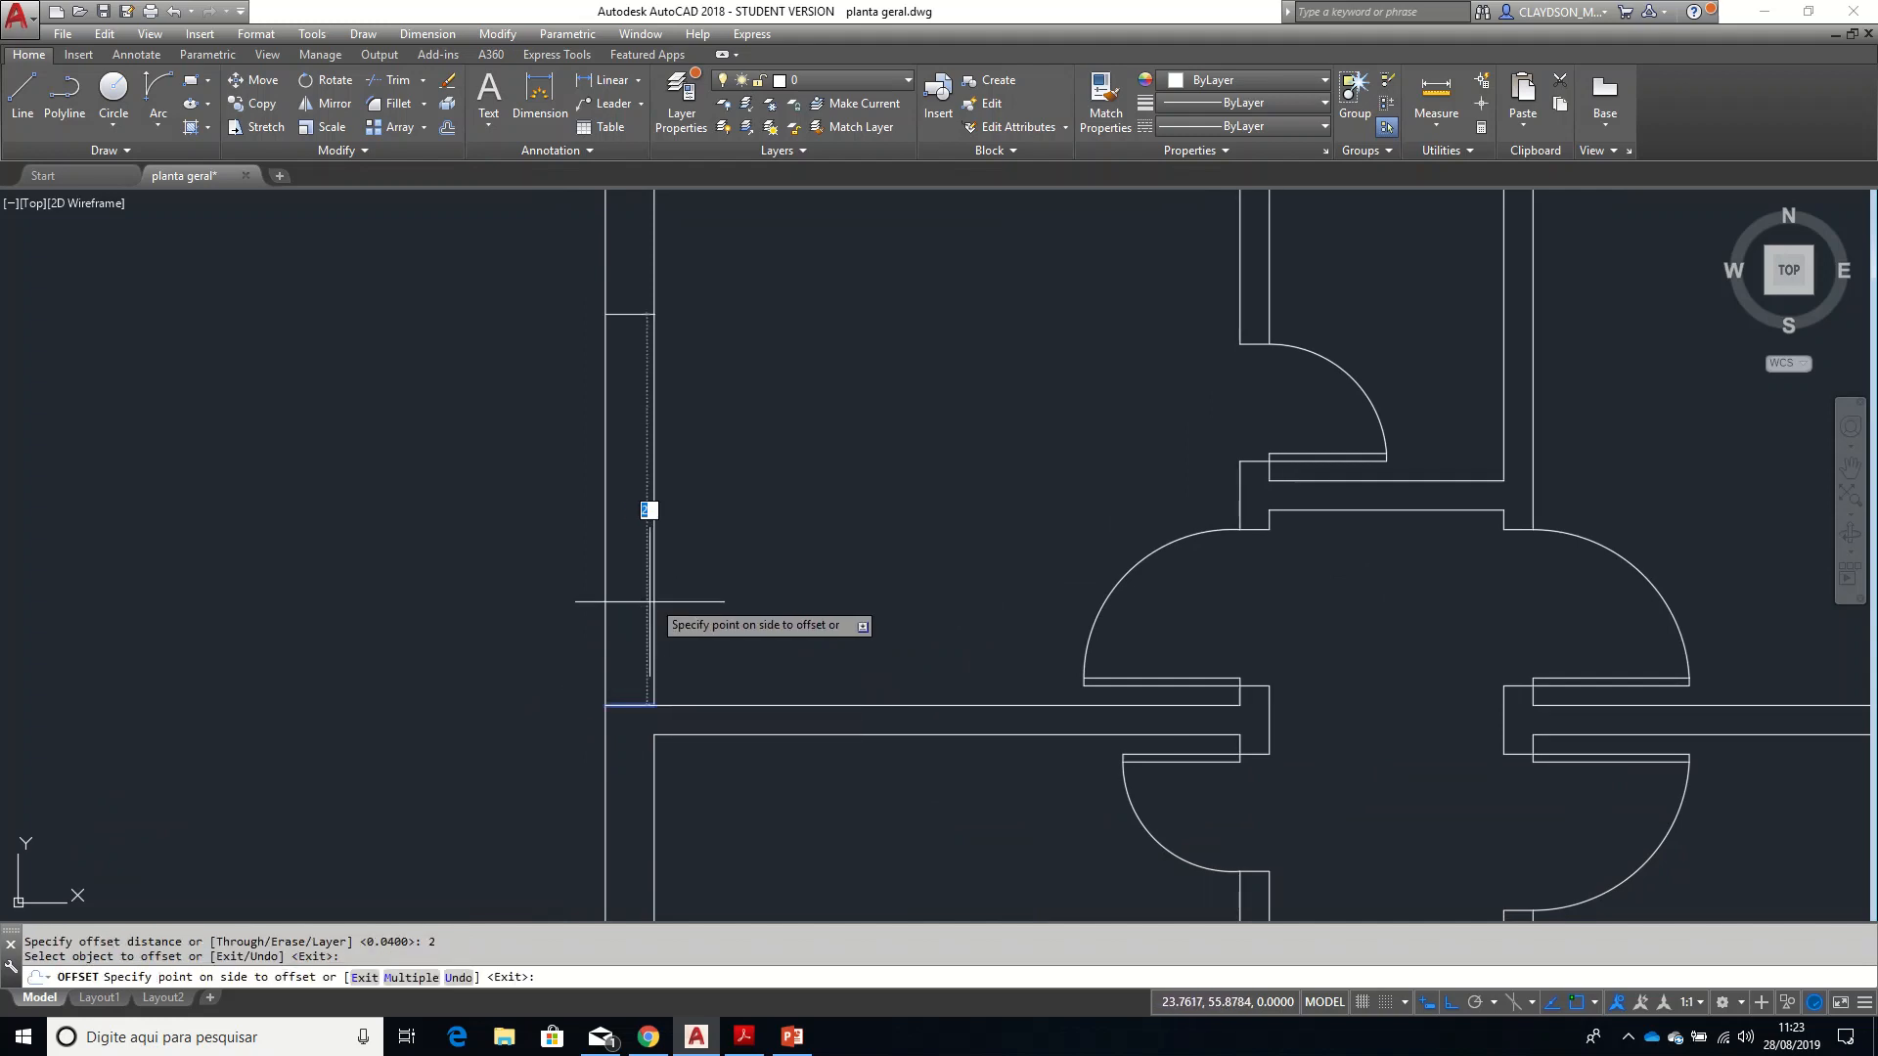
{"action": "left_click", "coordinate": [650, 601]}
{"action": "key", "text": "Return"}
- Draw a vertical line between the midpoints of the two short lines across the upper-left room's outer wall
{"action": "type", "text": "l"}
{"action": "key", "text": "Return"}
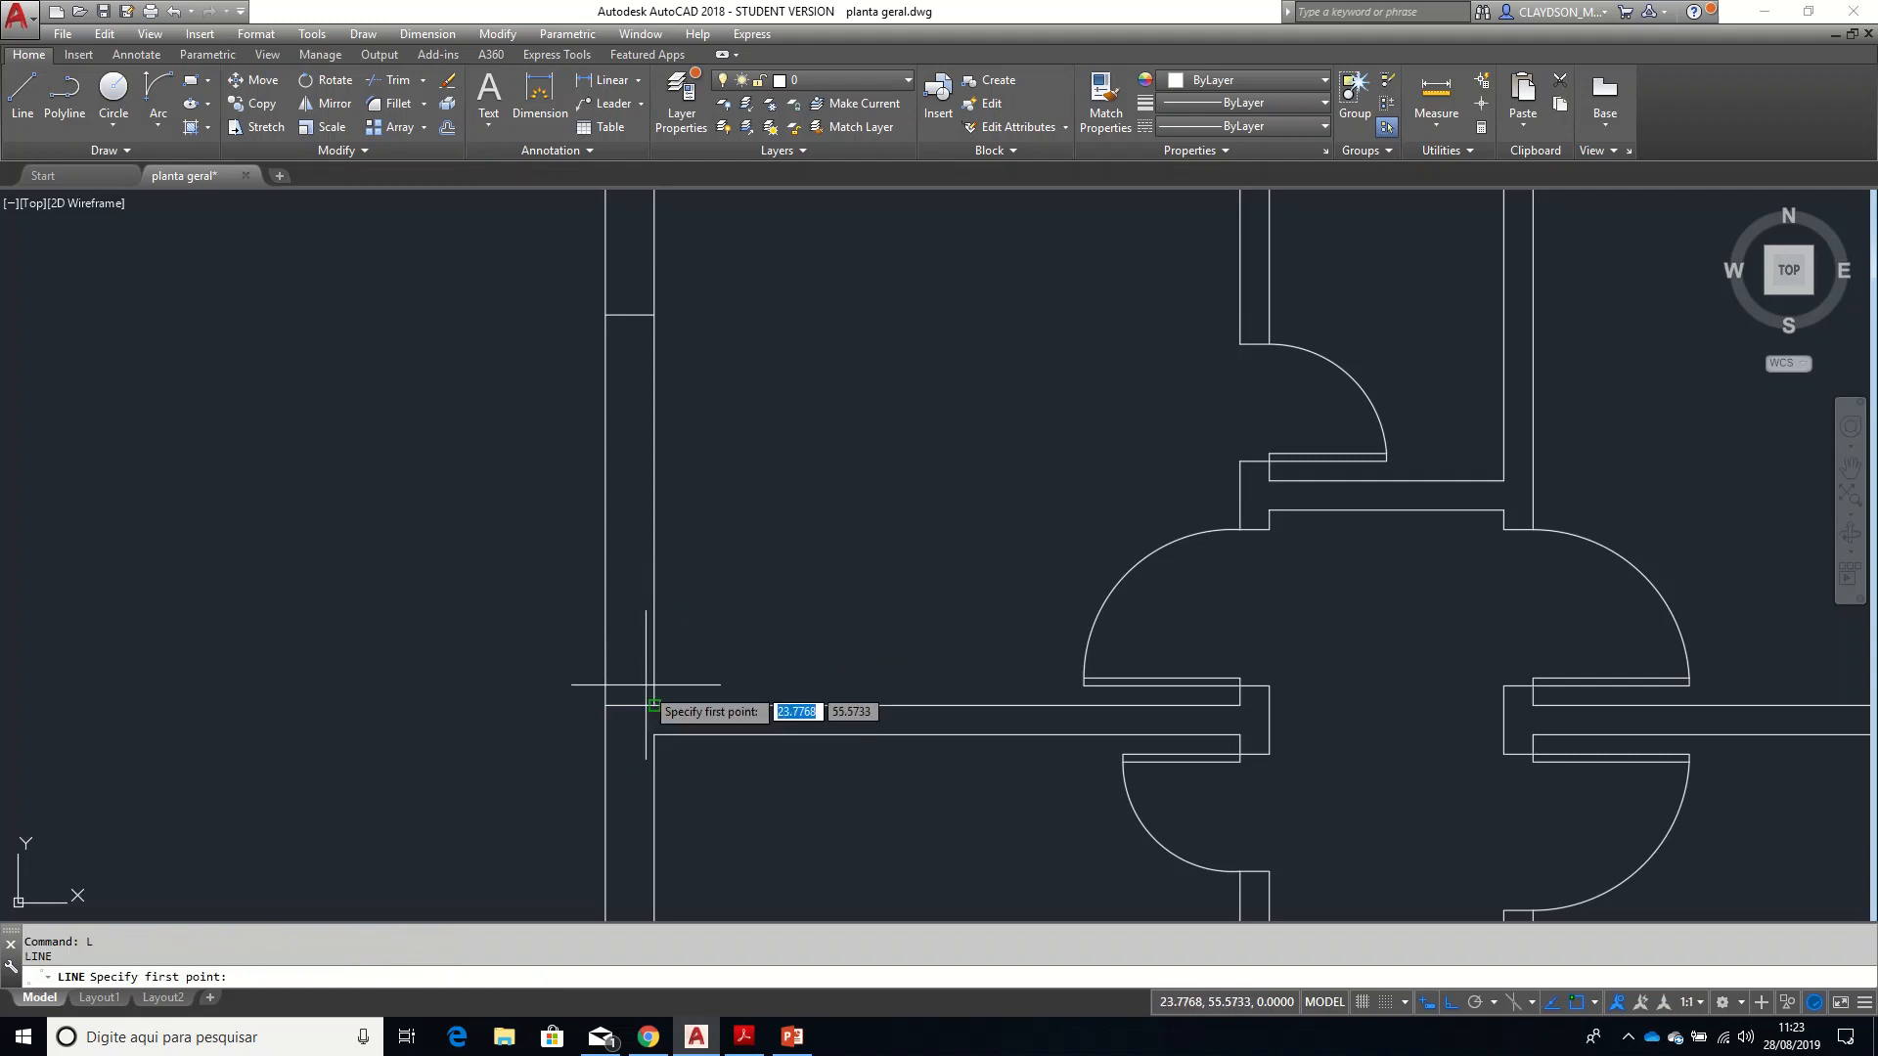
{"action": "left_click", "coordinate": [629, 705]}
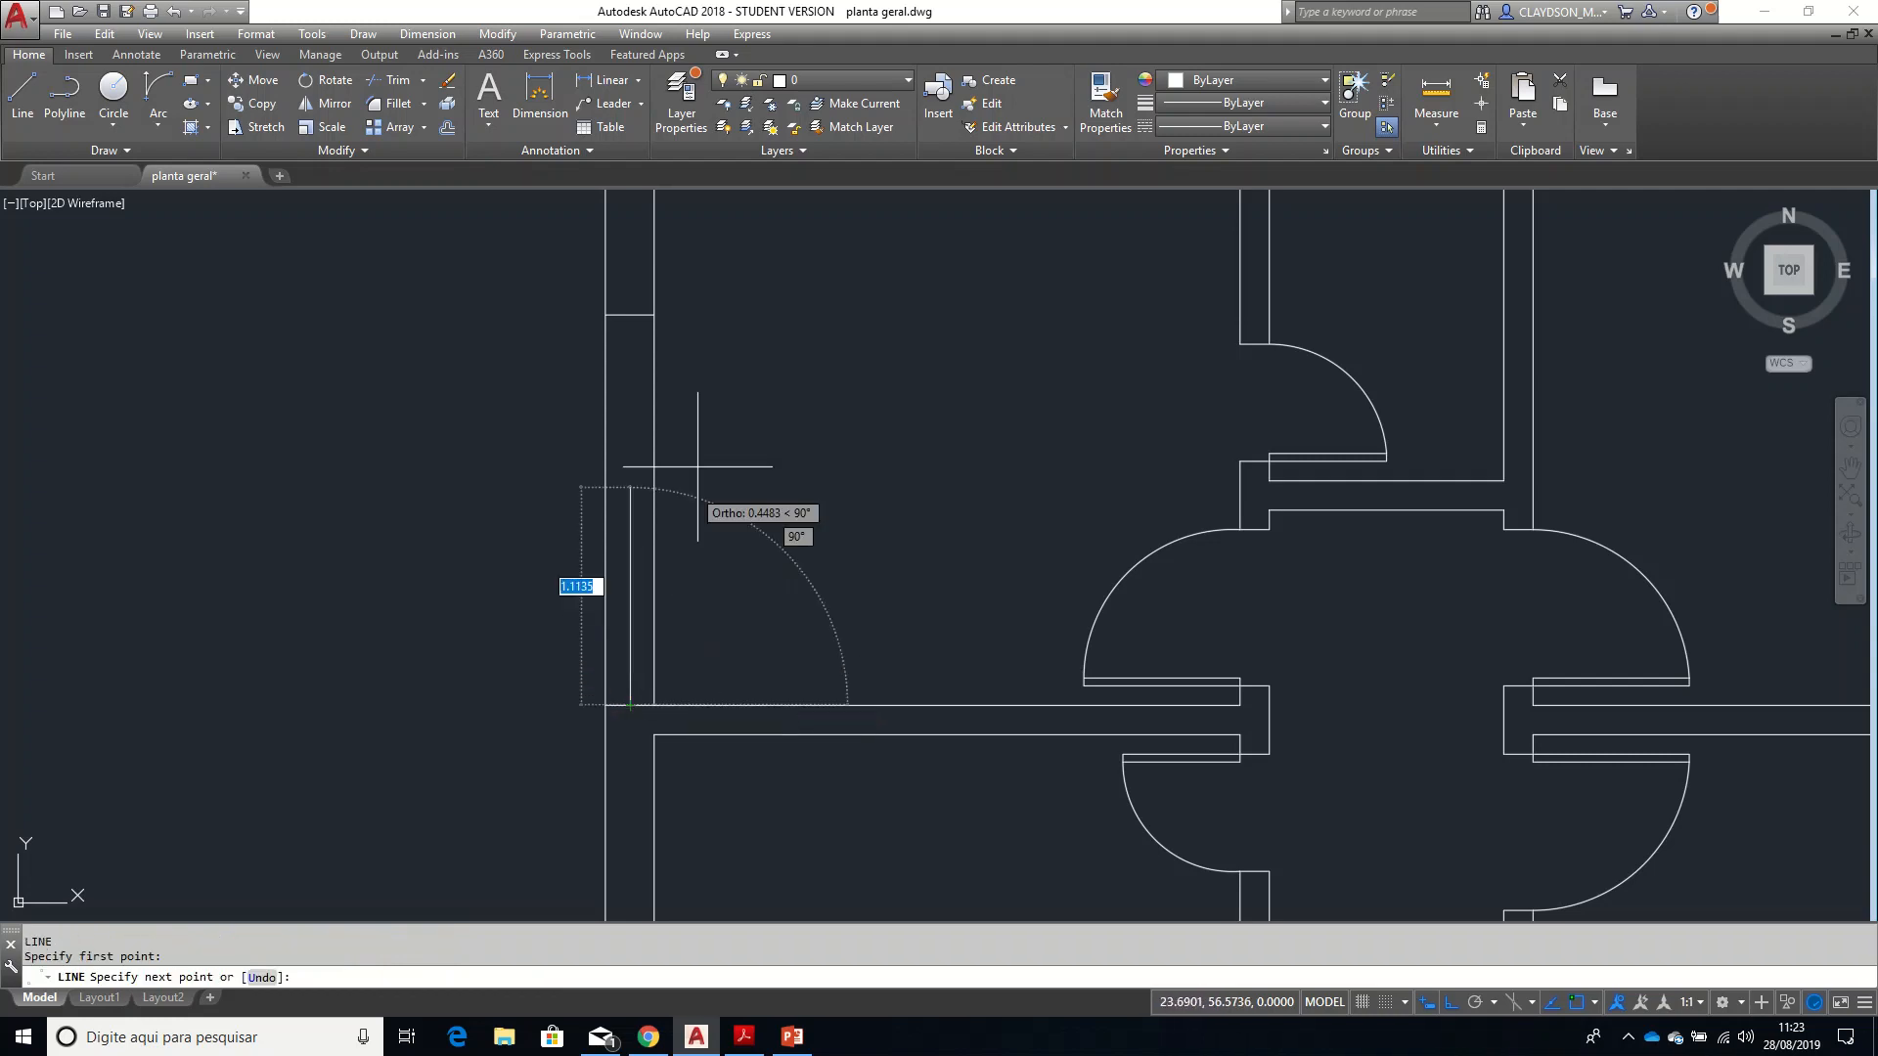
{"action": "left_click", "coordinate": [631, 314]}
{"action": "key", "text": "Return"}
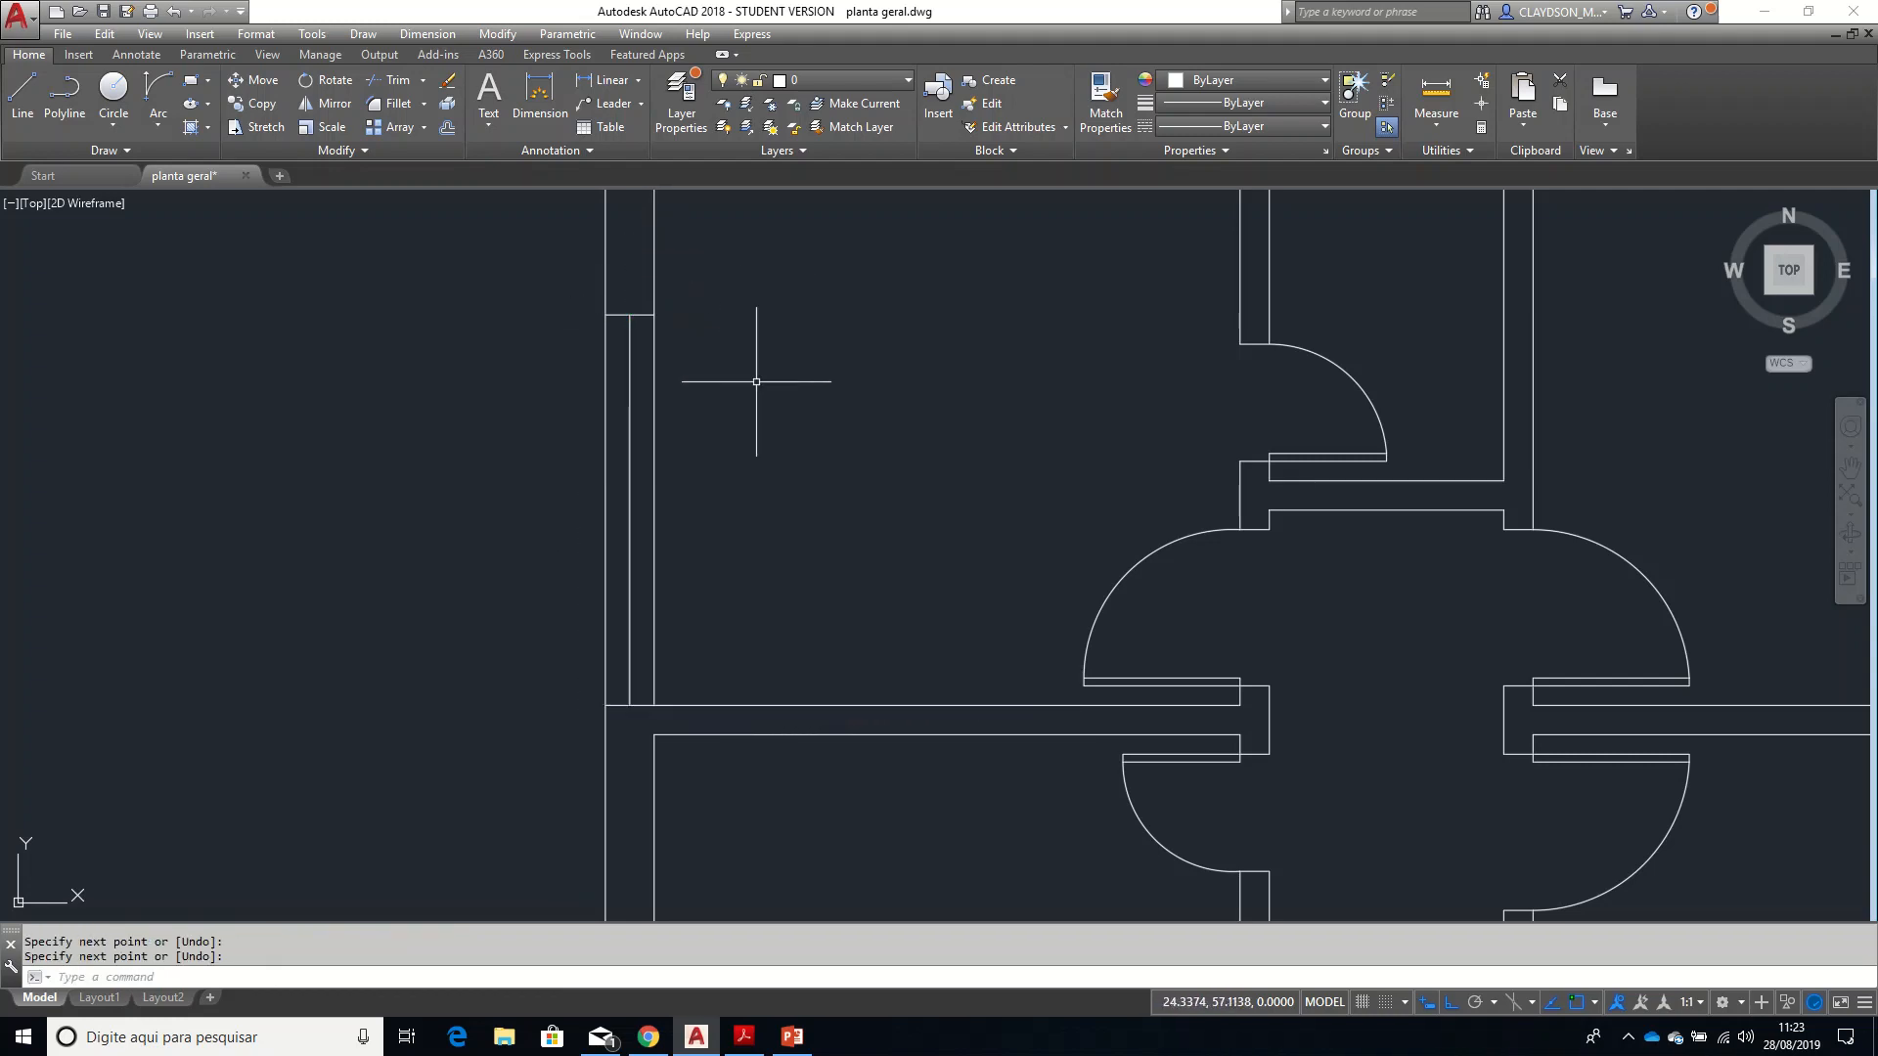
- Offset the upper-left window's vertical centre line by 0.04 toward the room interior
{"action": "type", "text": "o"}
{"action": "key", "text": "Return"}
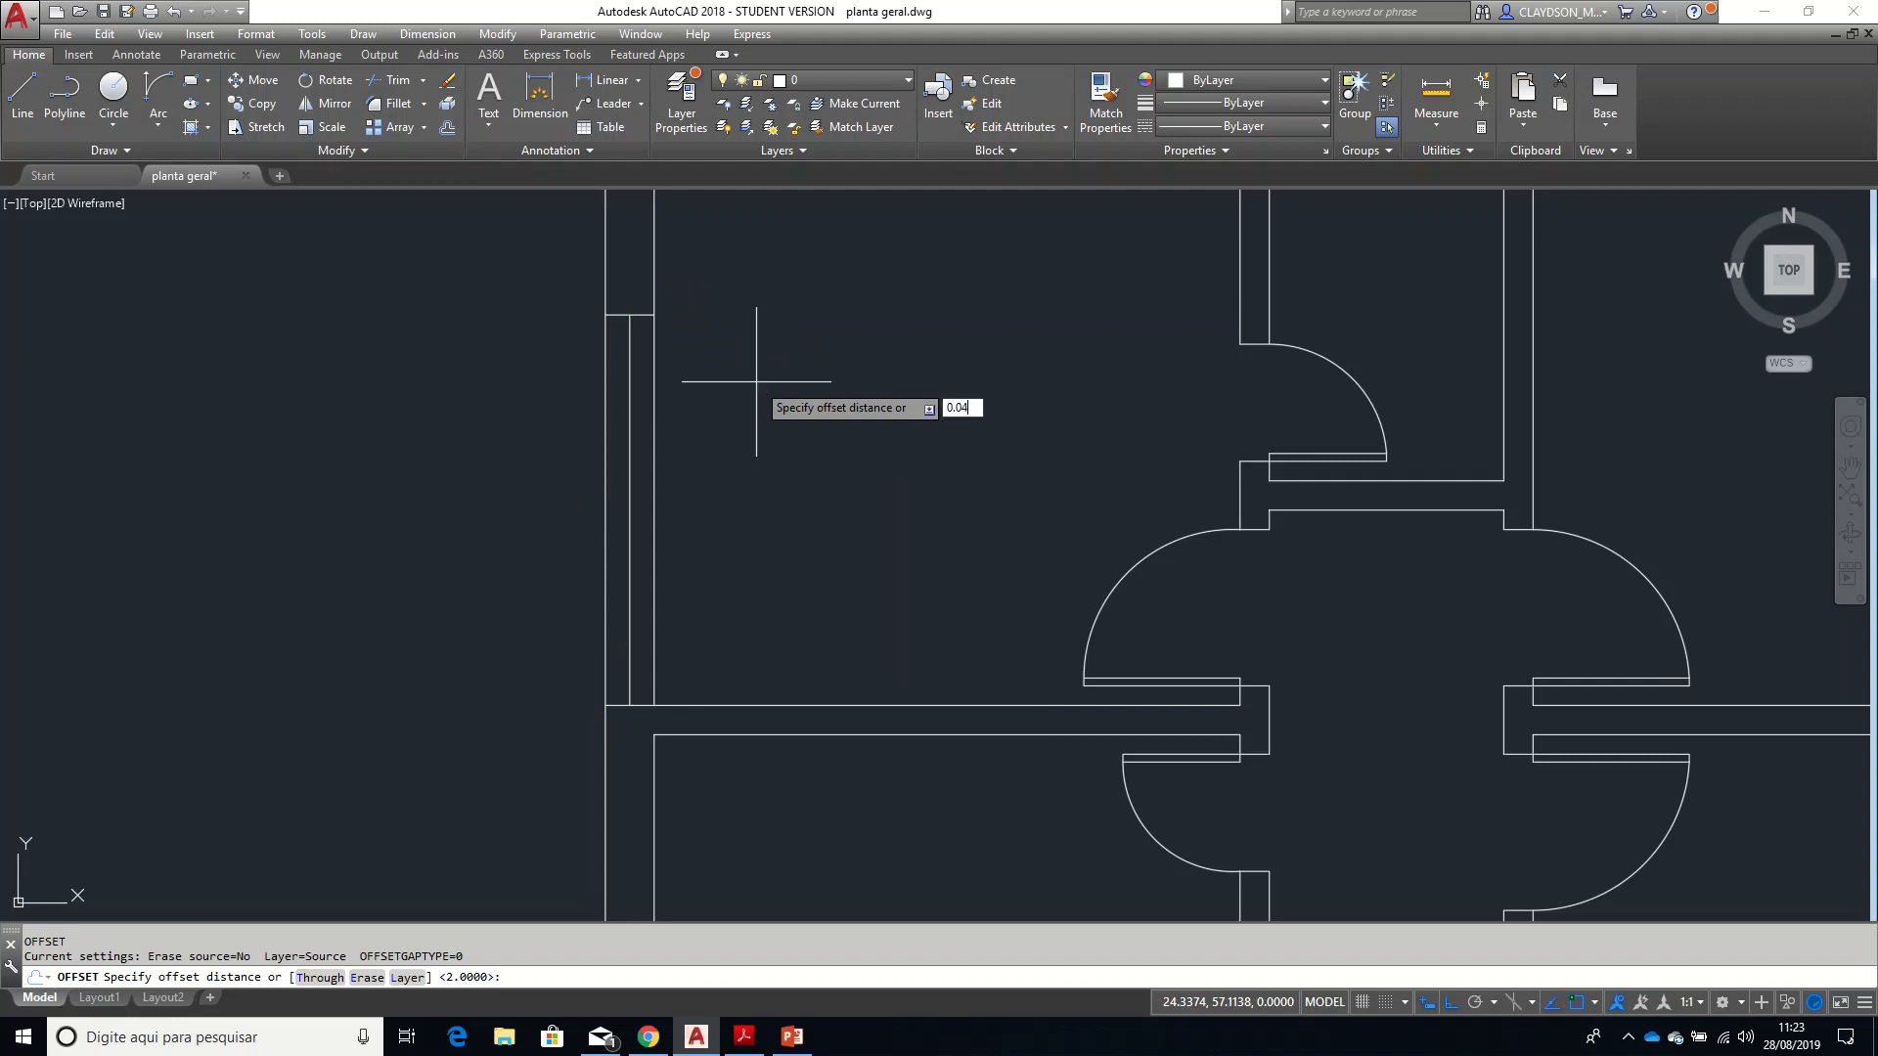
{"action": "key", "text": "Return"}
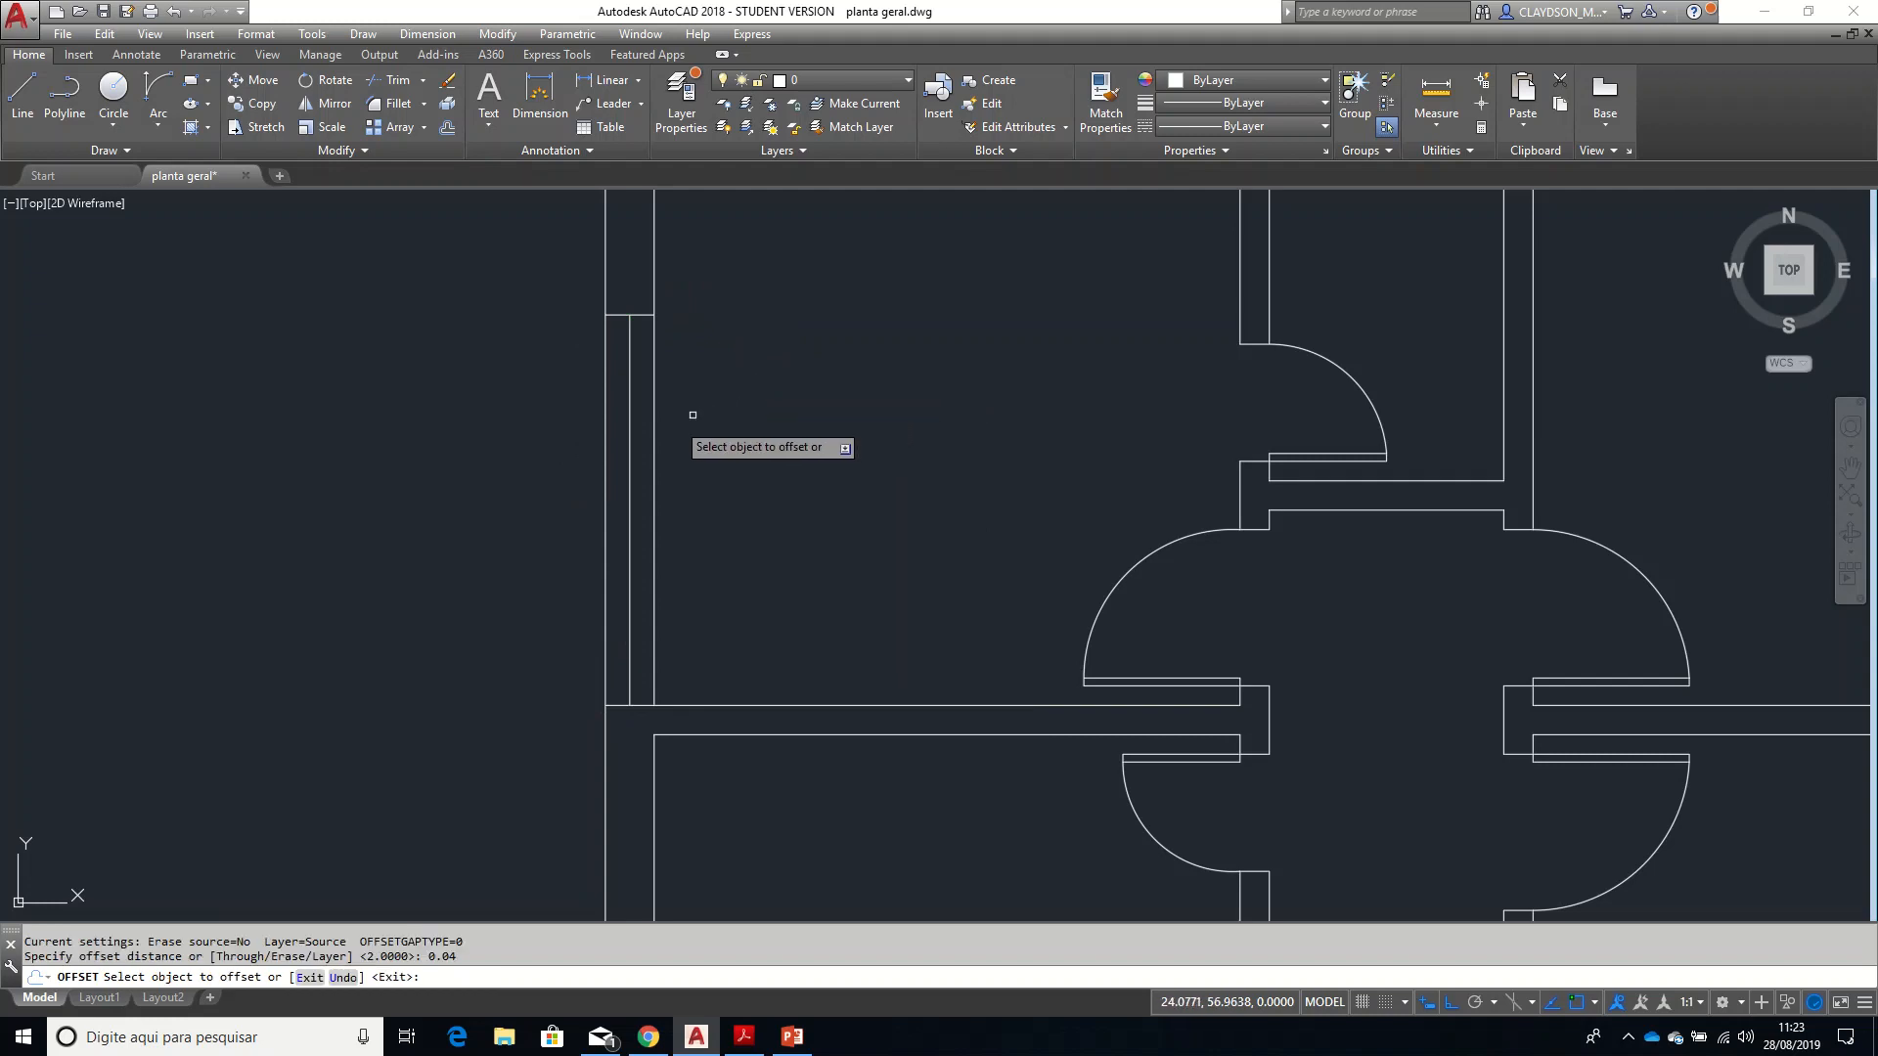
{"action": "left_click", "coordinate": [629, 423]}
{"action": "left_click", "coordinate": [843, 422]}
{"action": "key", "text": "Return"}
- Draw a line from the upper-left inner corner of the small room below perpendicular to the left wall's outer line
{"action": "scroll", "coordinate": [847, 434], "scroll_direction": "down", "scroll_amount": 6}
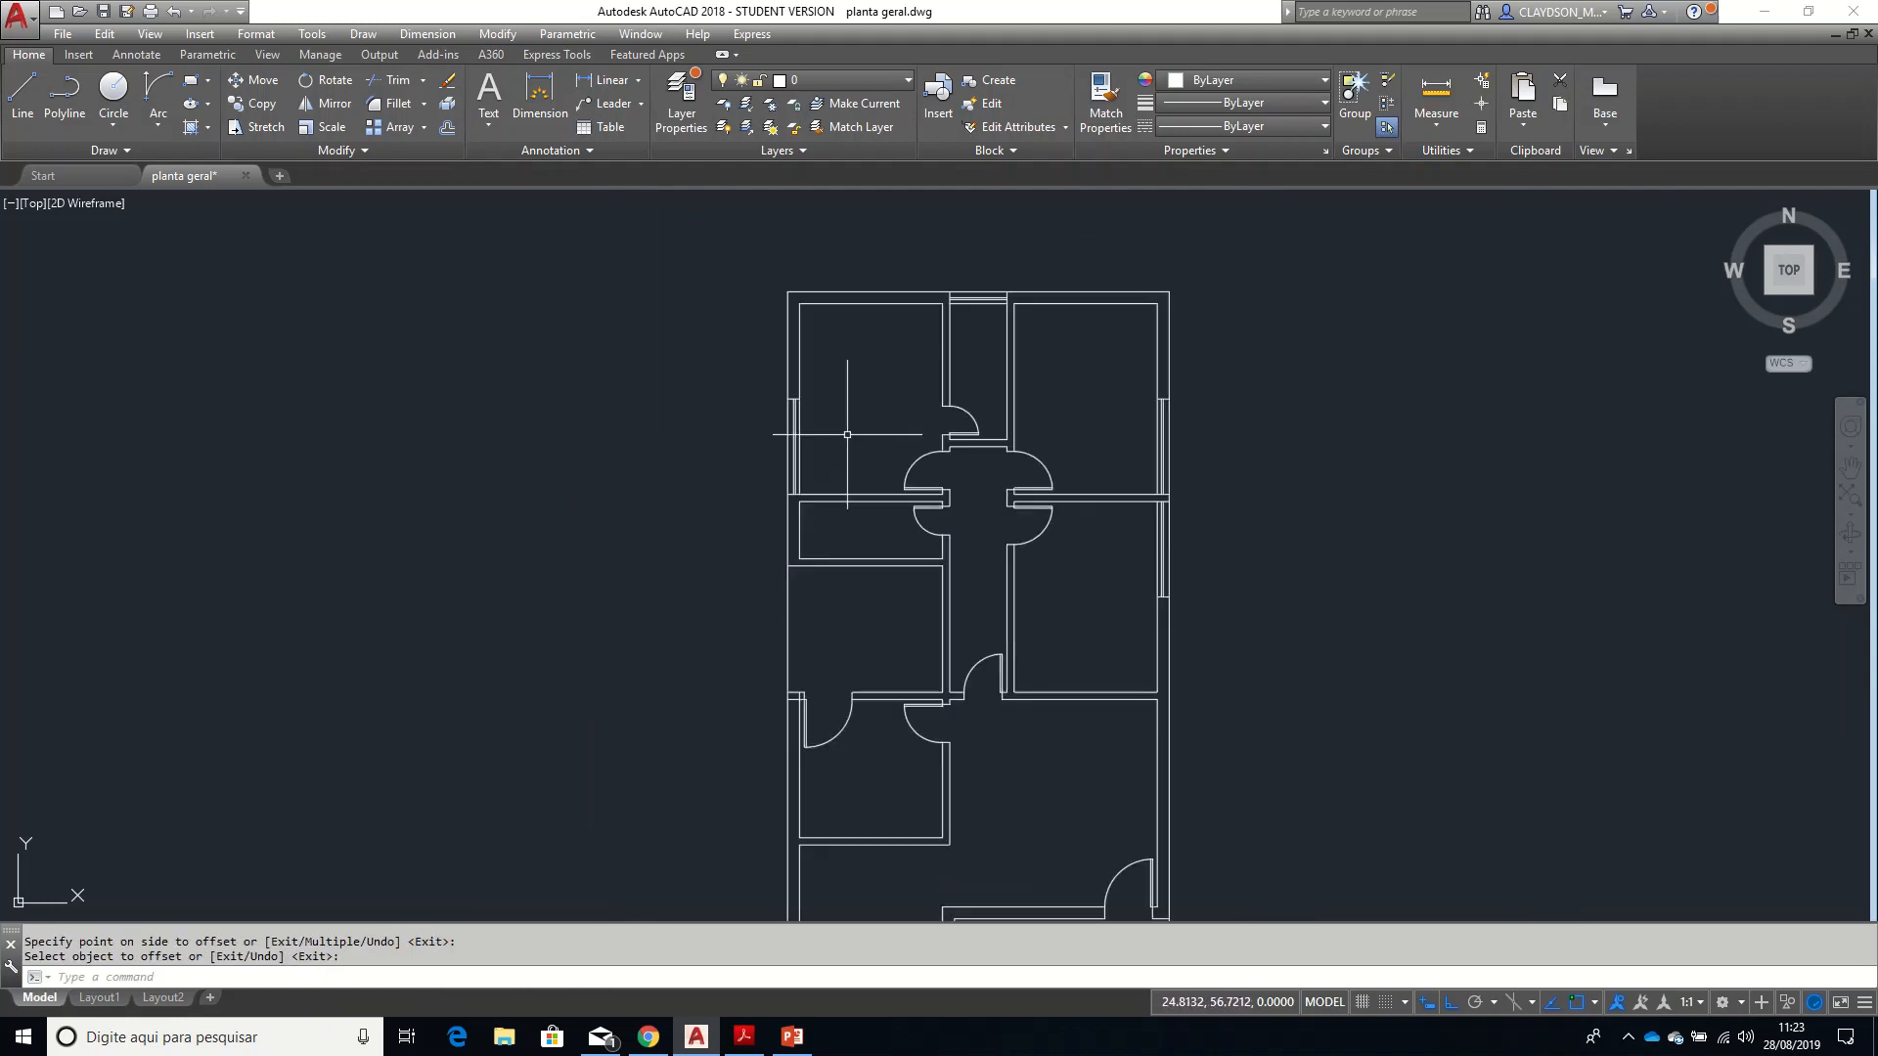
{"action": "scroll", "coordinate": [899, 493], "scroll_direction": "up", "scroll_amount": 6}
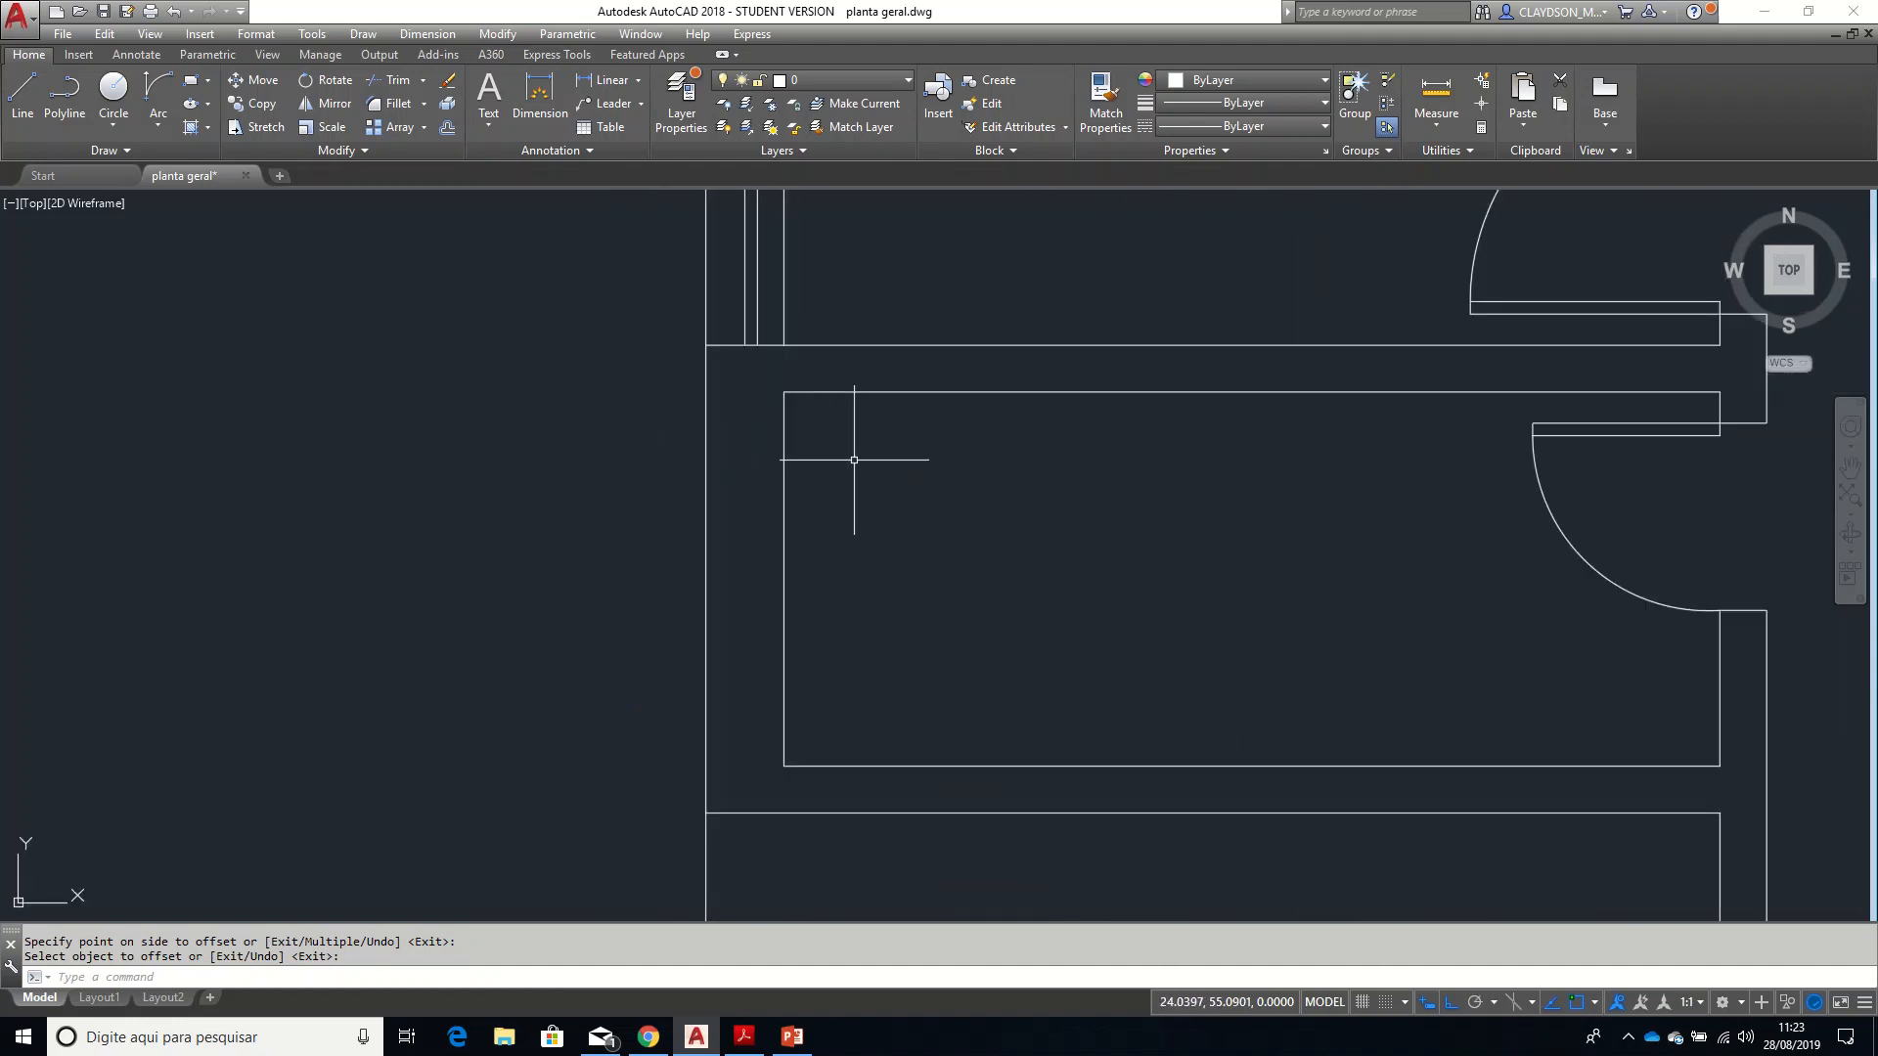
{"action": "type", "text": "l"}
{"action": "key", "text": "Return"}
{"action": "left_click", "coordinate": [783, 393]}
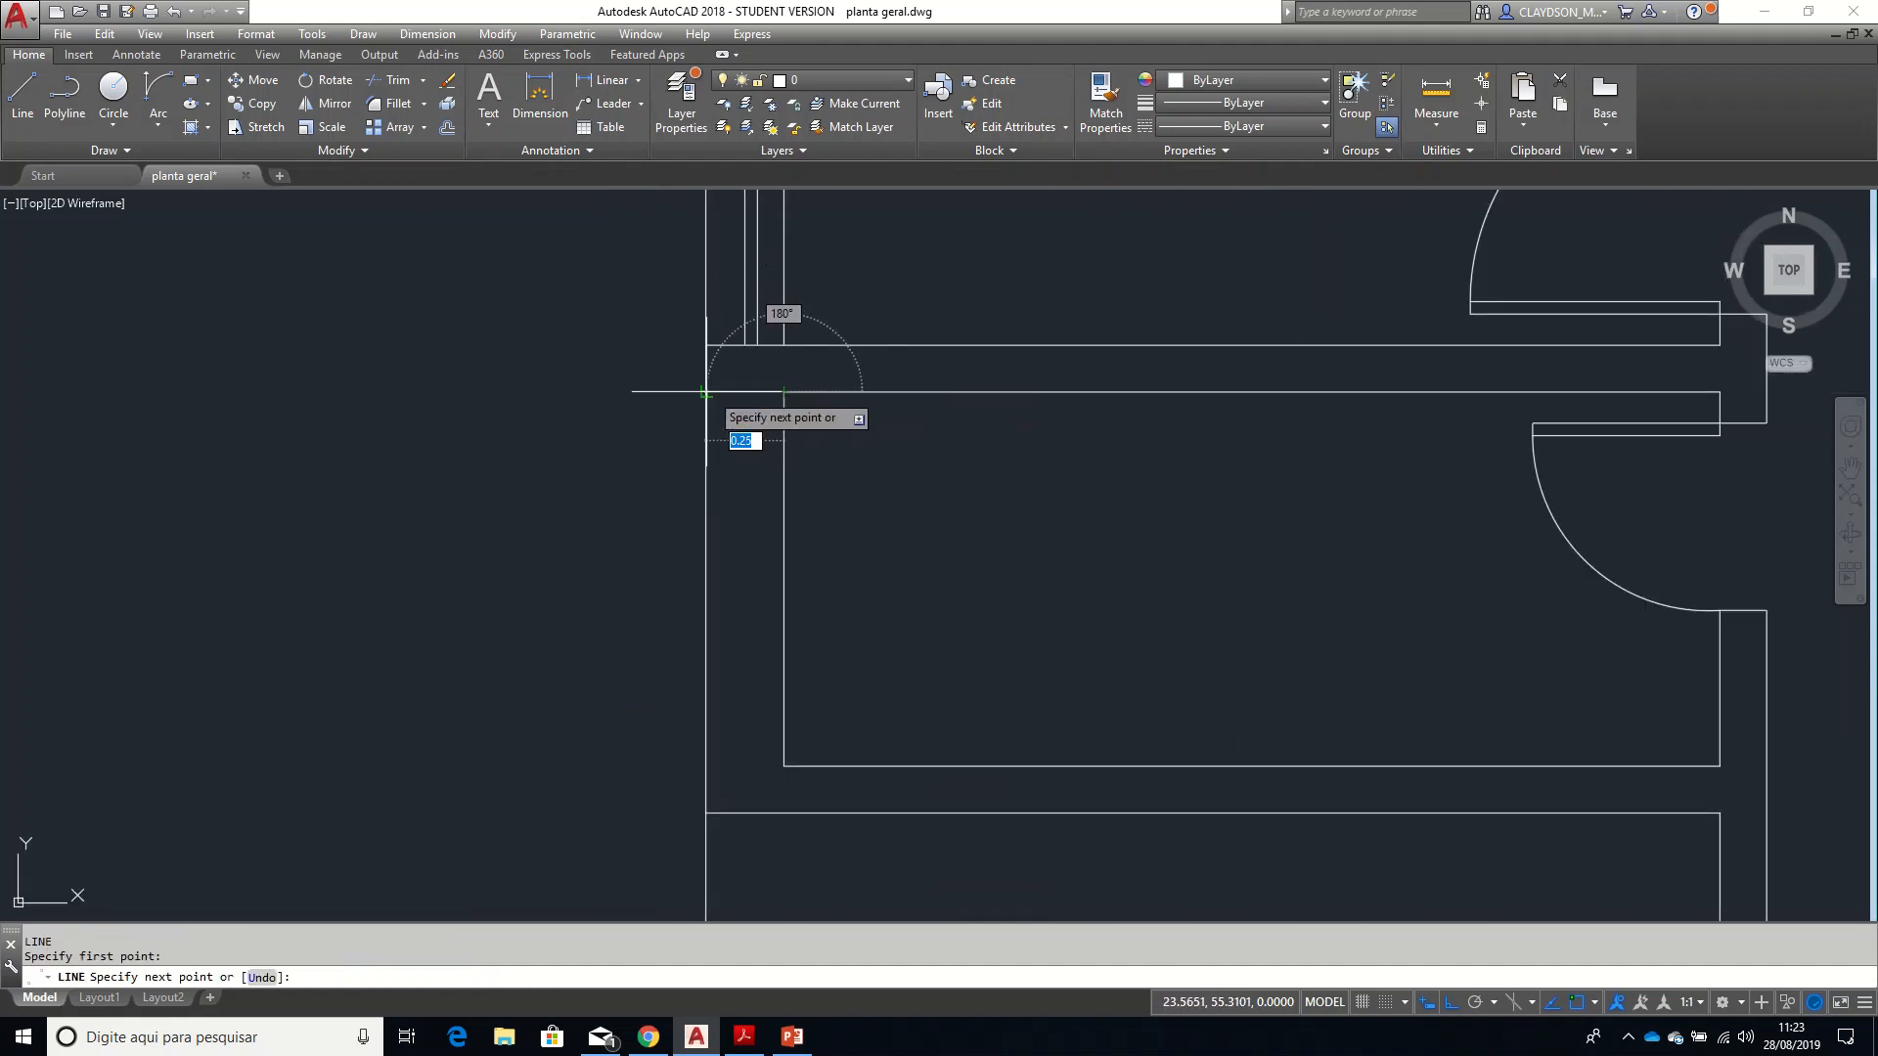
{"action": "left_click", "coordinate": [706, 392]}
{"action": "key", "text": "Return"}
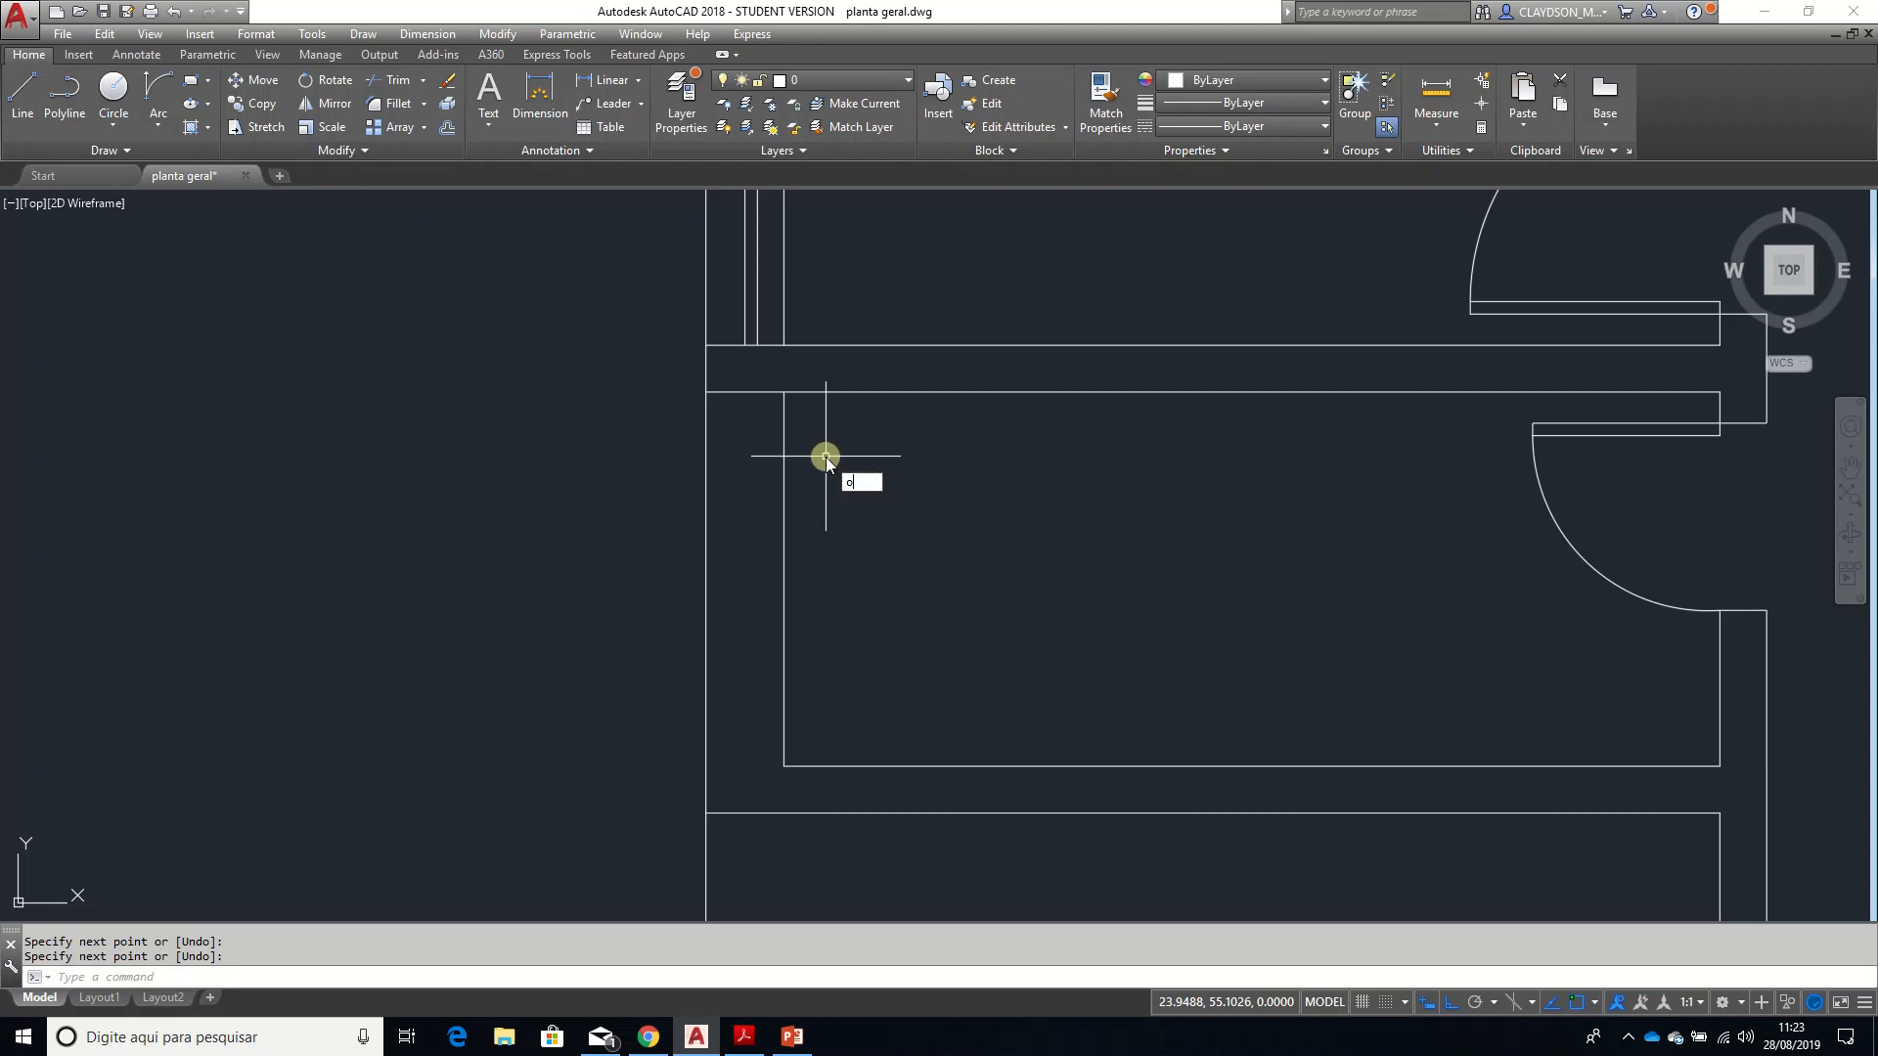
- Offset the short line across the small left room's outer wall by 1.2 downward
{"action": "type", "text": "o"}
{"action": "key", "text": "Return"}
{"action": "type", "text": "1."}
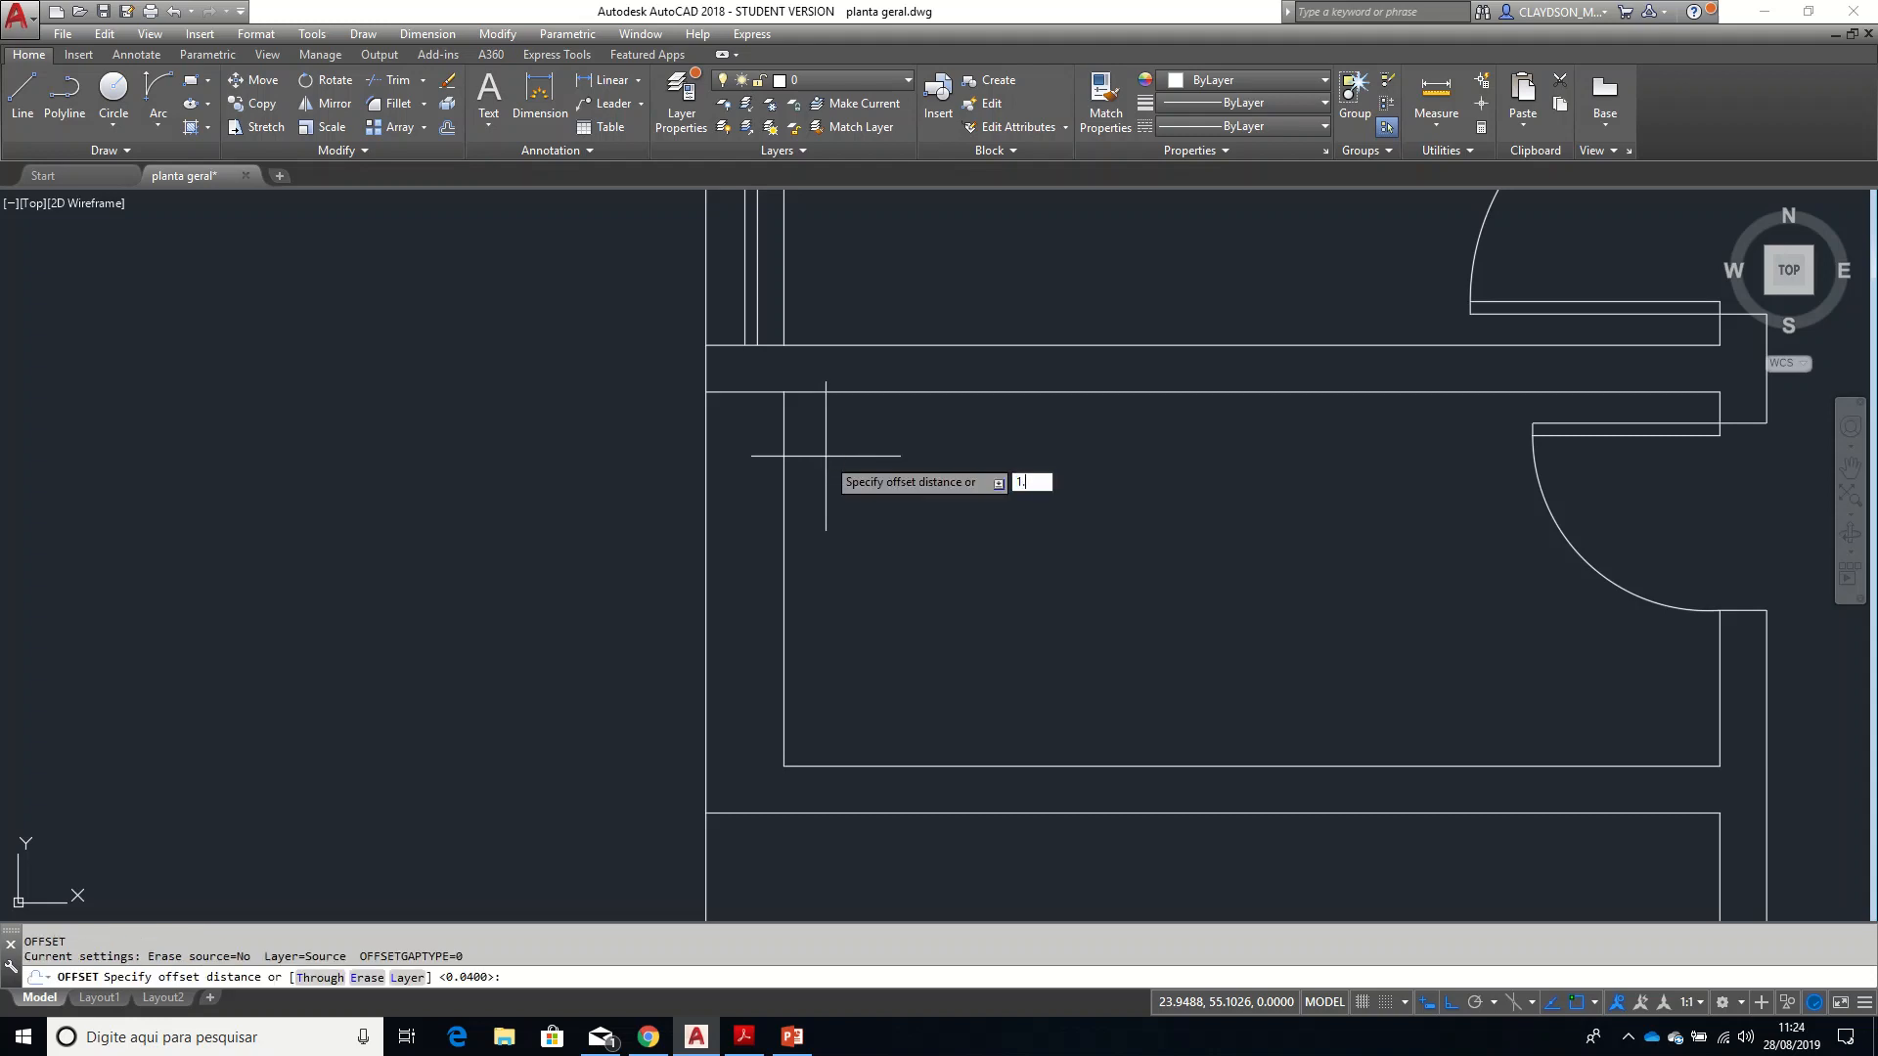
{"action": "type", "text": "2"}
{"action": "key", "text": "Return"}
{"action": "left_click", "coordinate": [754, 393]}
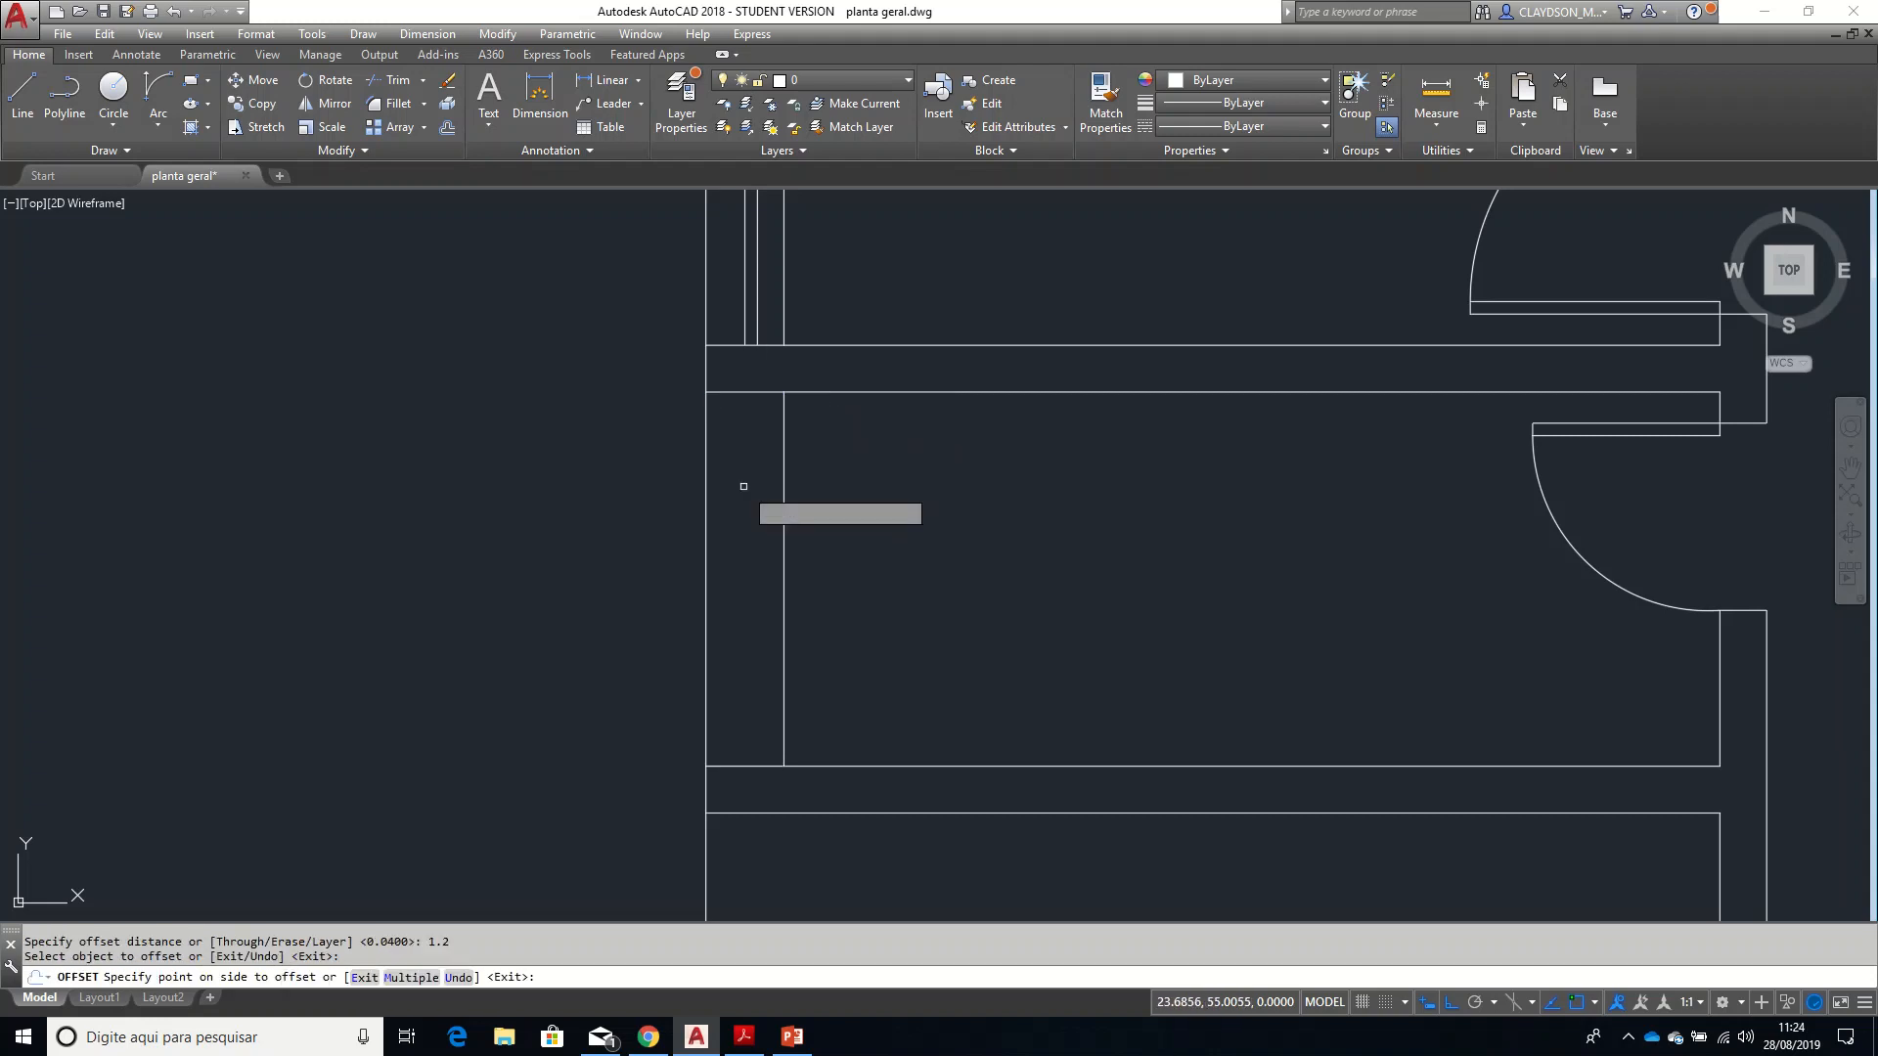
{"action": "key", "text": "Escape"}
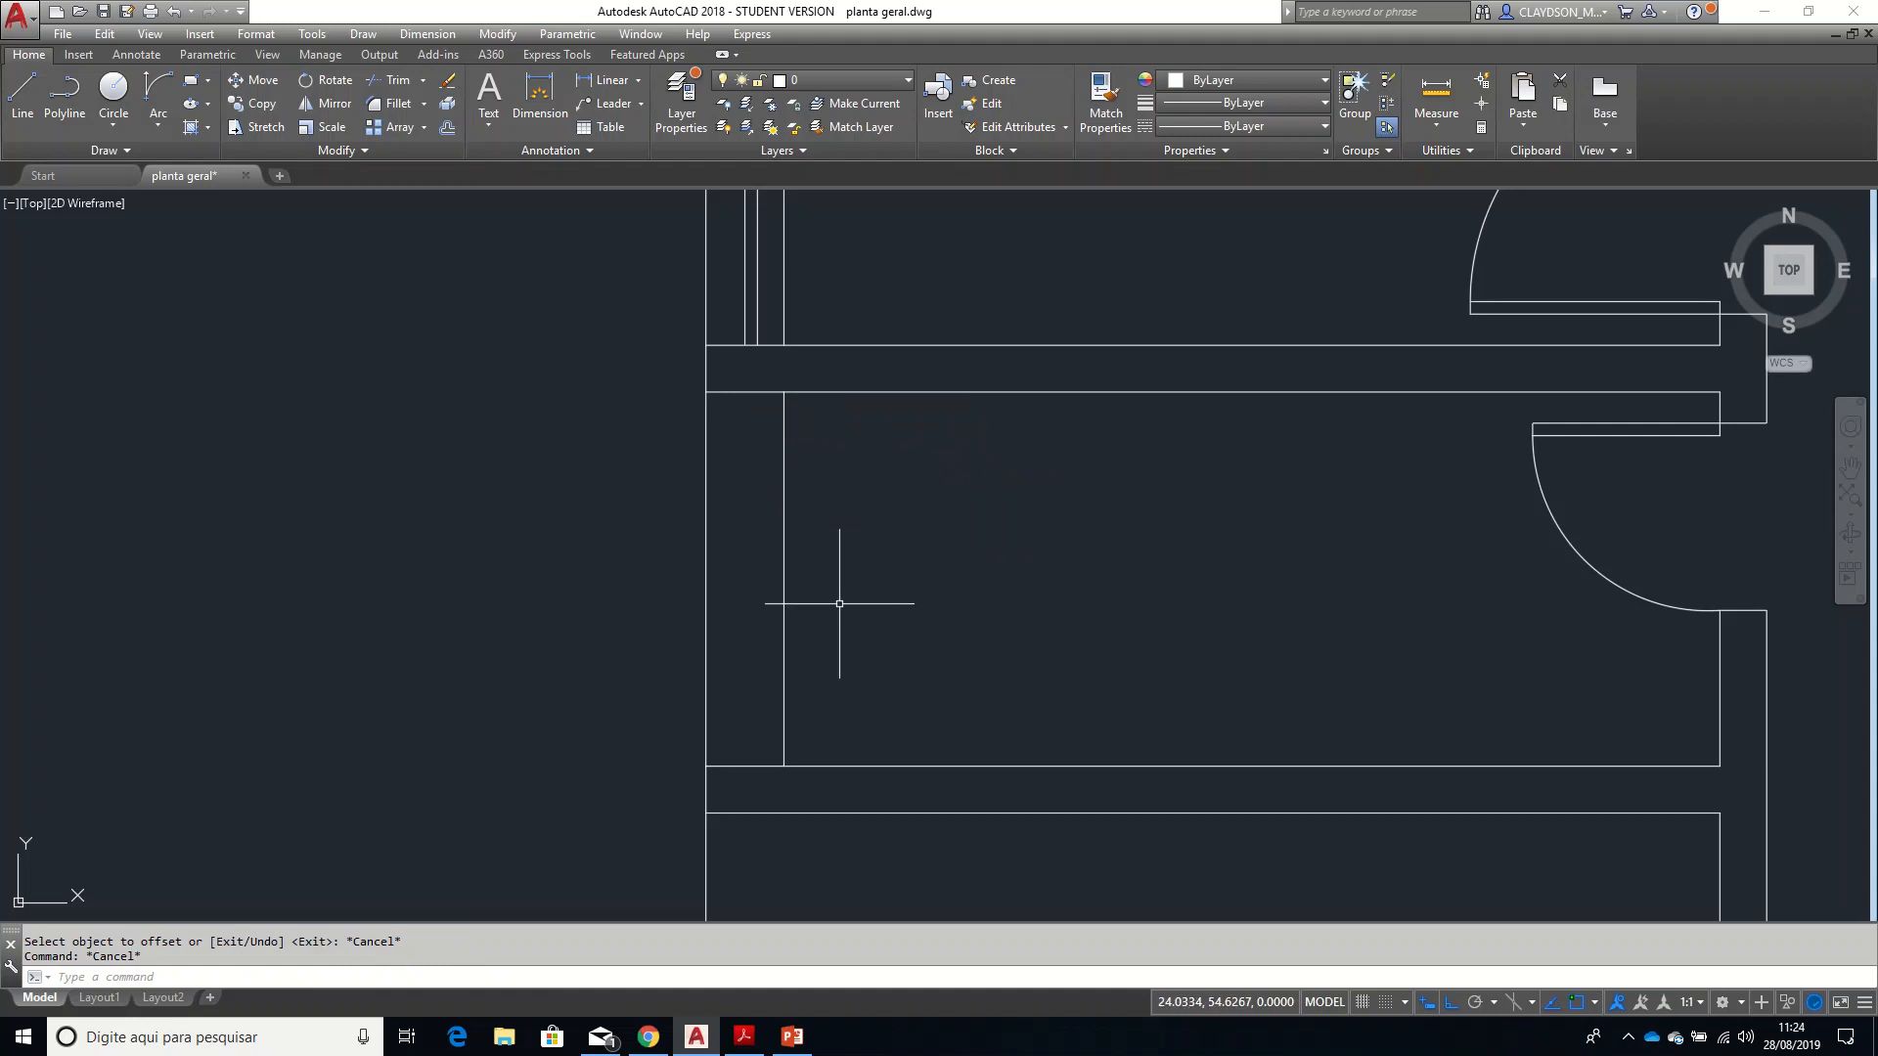
- Draw a vertical line between the midpoints of the two short lines across the small left room's outer wall
{"action": "type", "text": "l"}
{"action": "key", "text": "Return"}
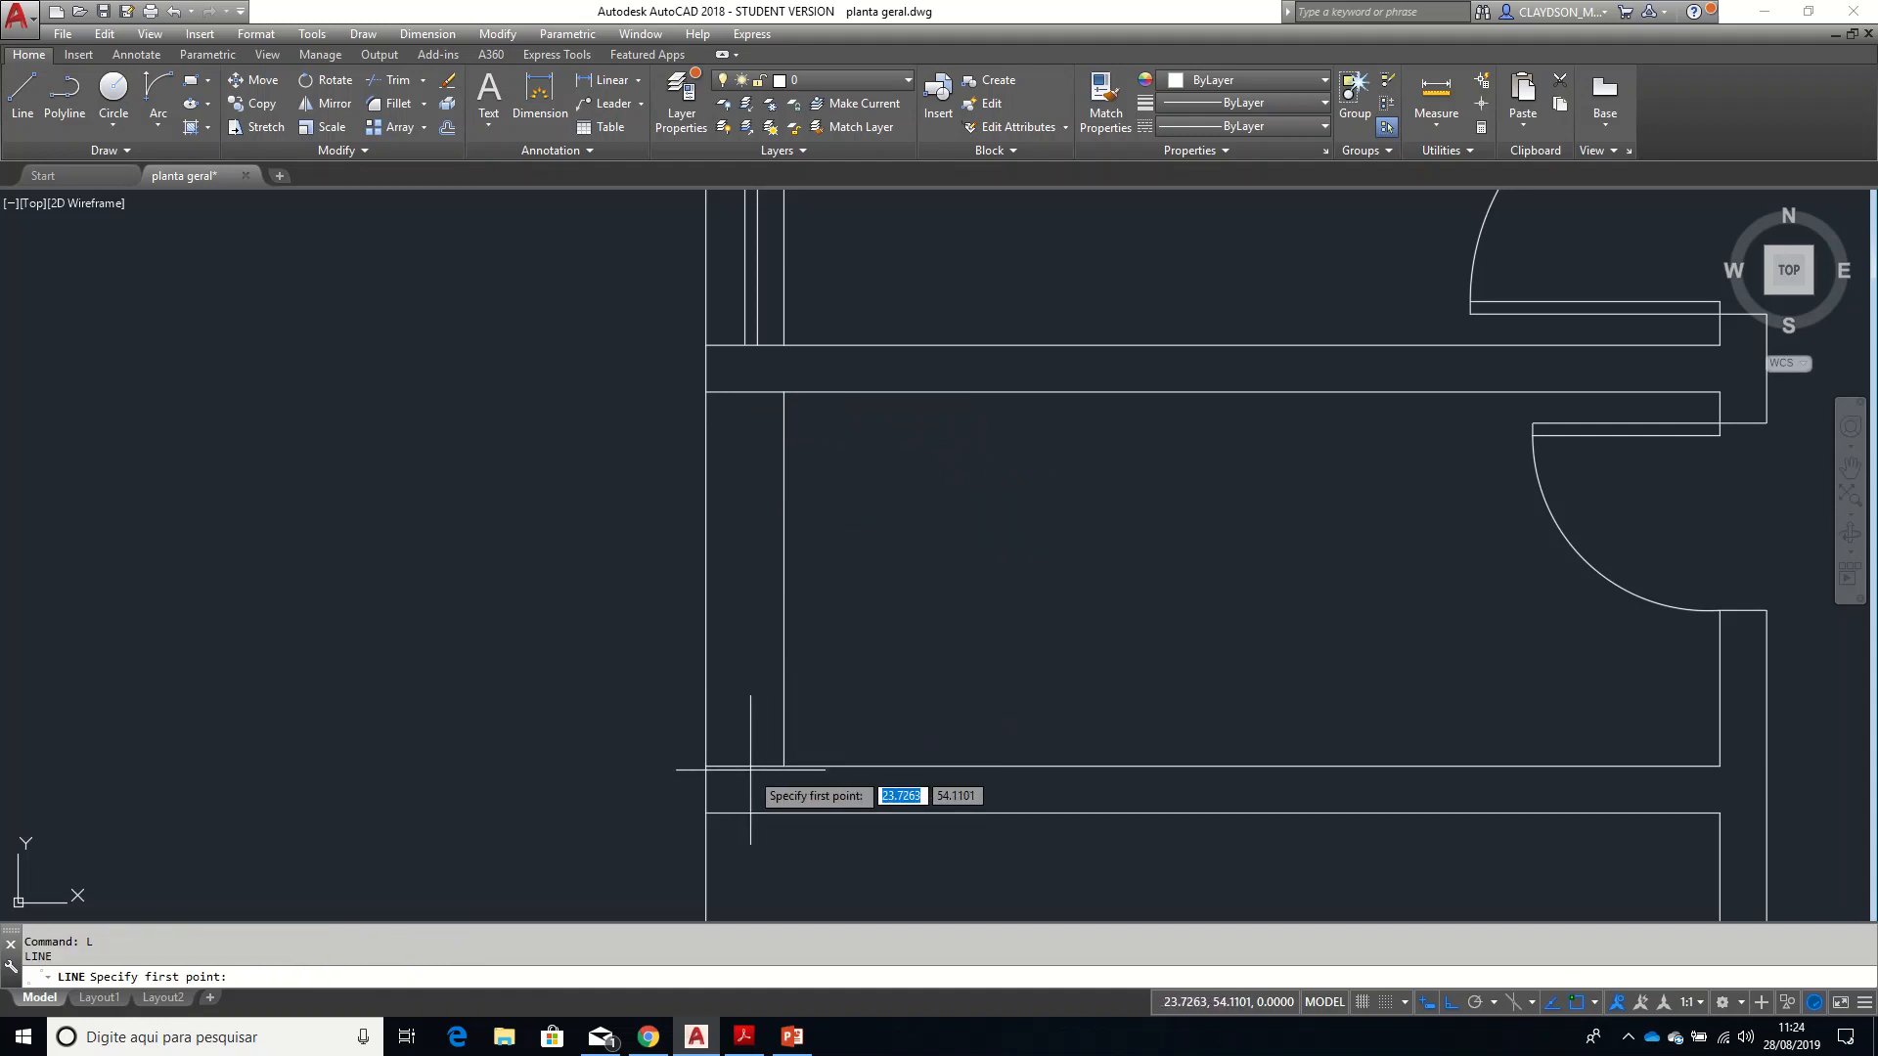
{"action": "left_click", "coordinate": [746, 766]}
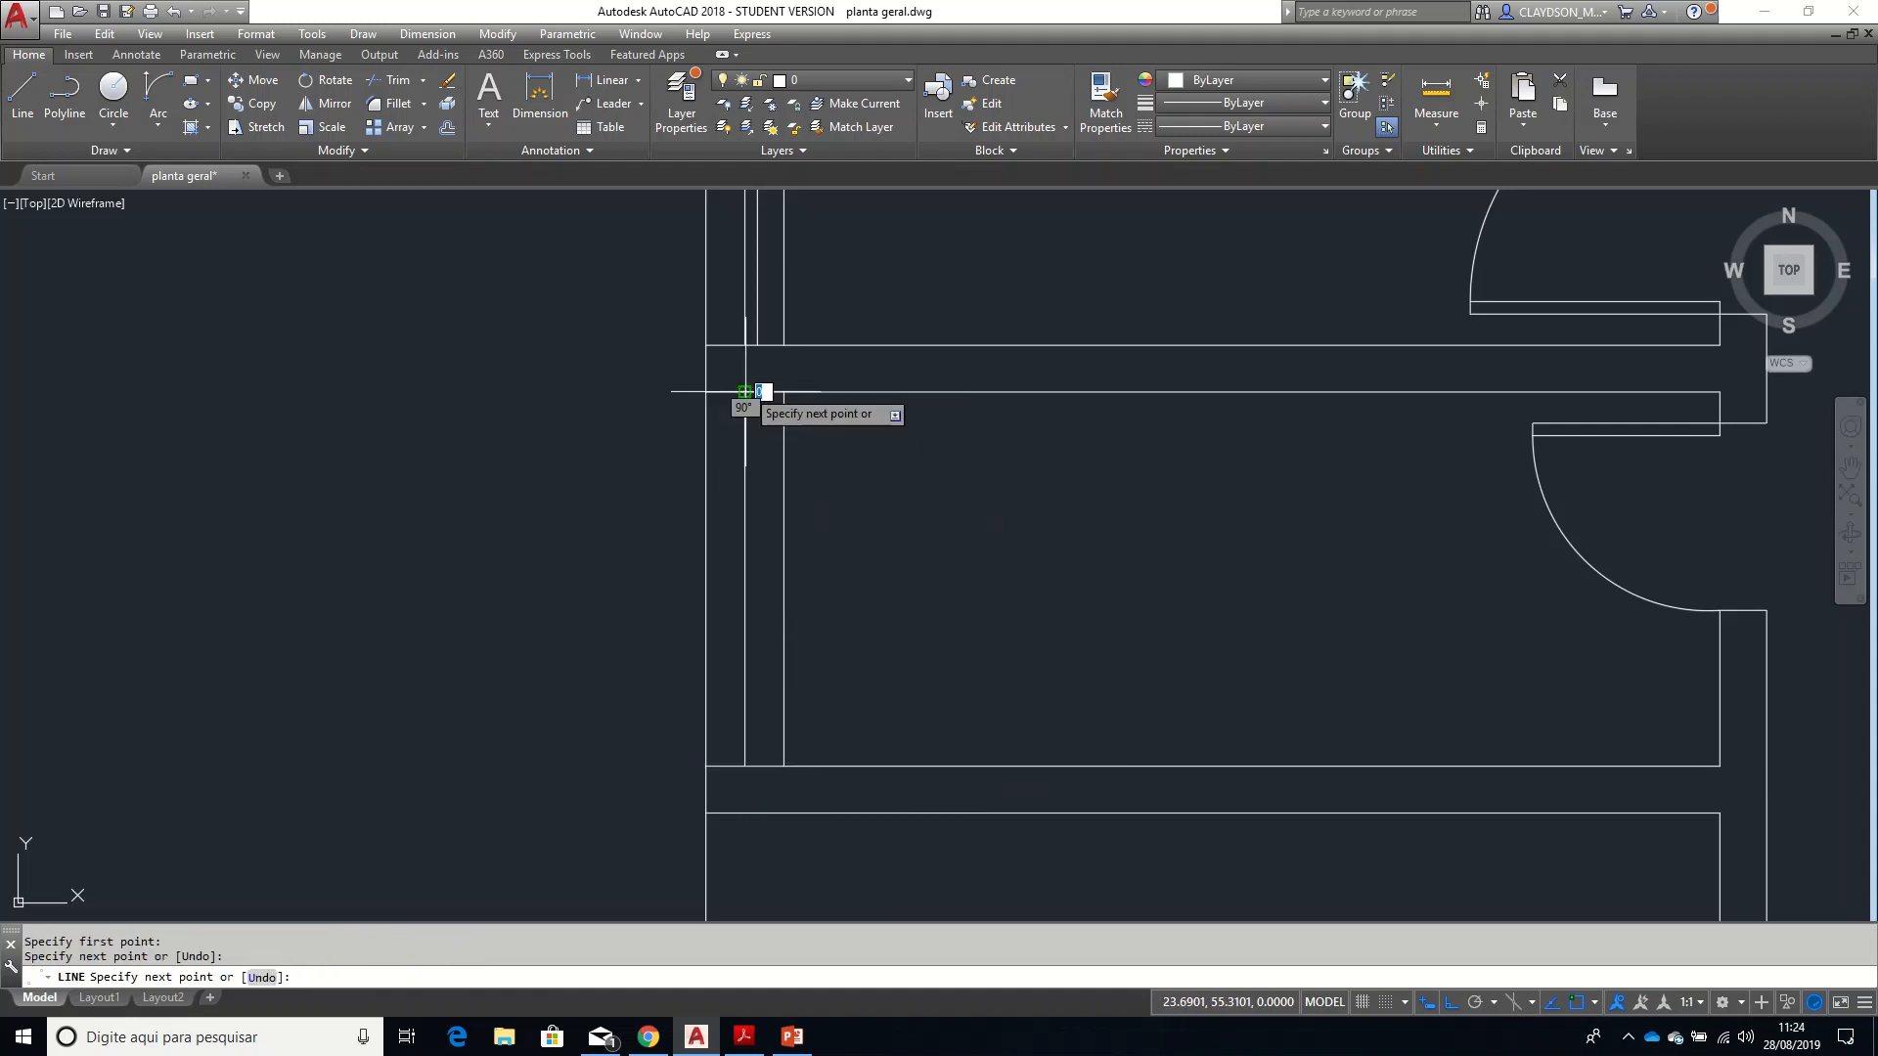
{"action": "left_click", "coordinate": [745, 392]}
{"action": "key", "text": "Return"}
- Offset the small left room's vertical window line by 0.04 toward the room interior
{"action": "type", "text": "o"}
{"action": "key", "text": "Return"}
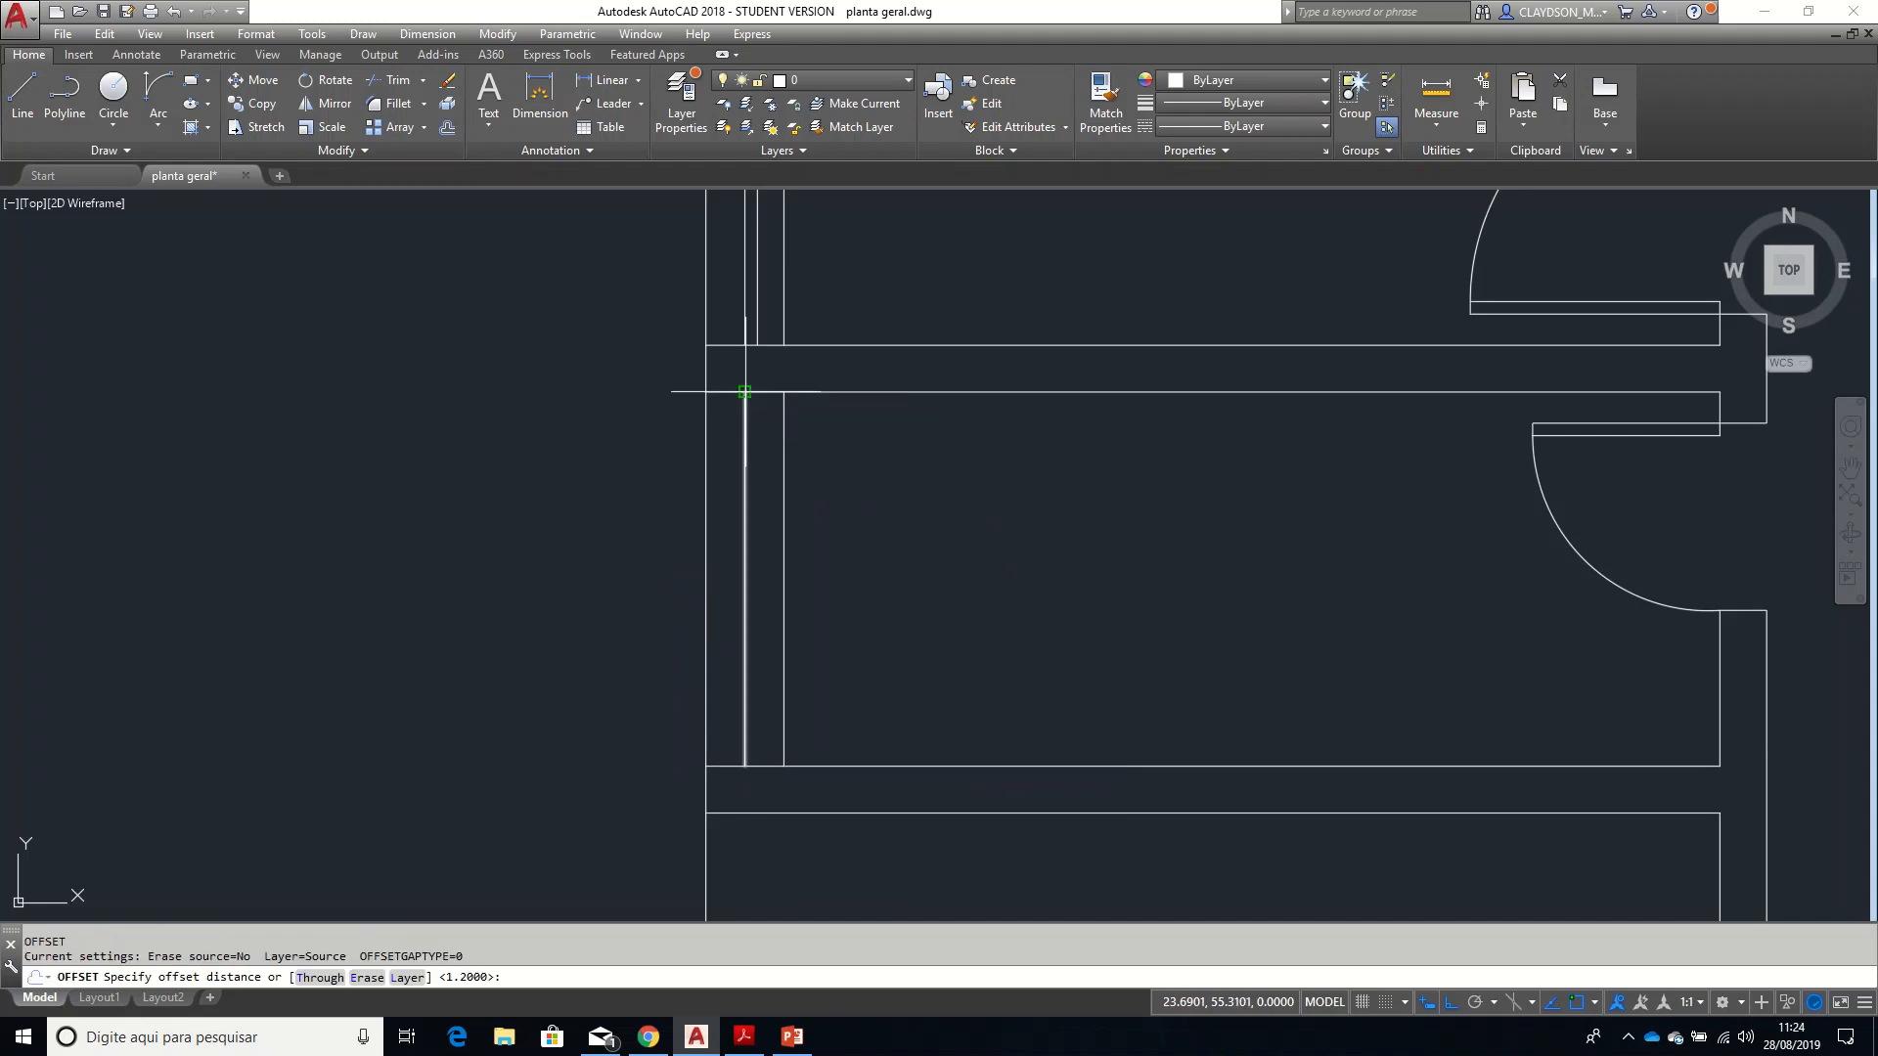
{"action": "type", "text": "0."}
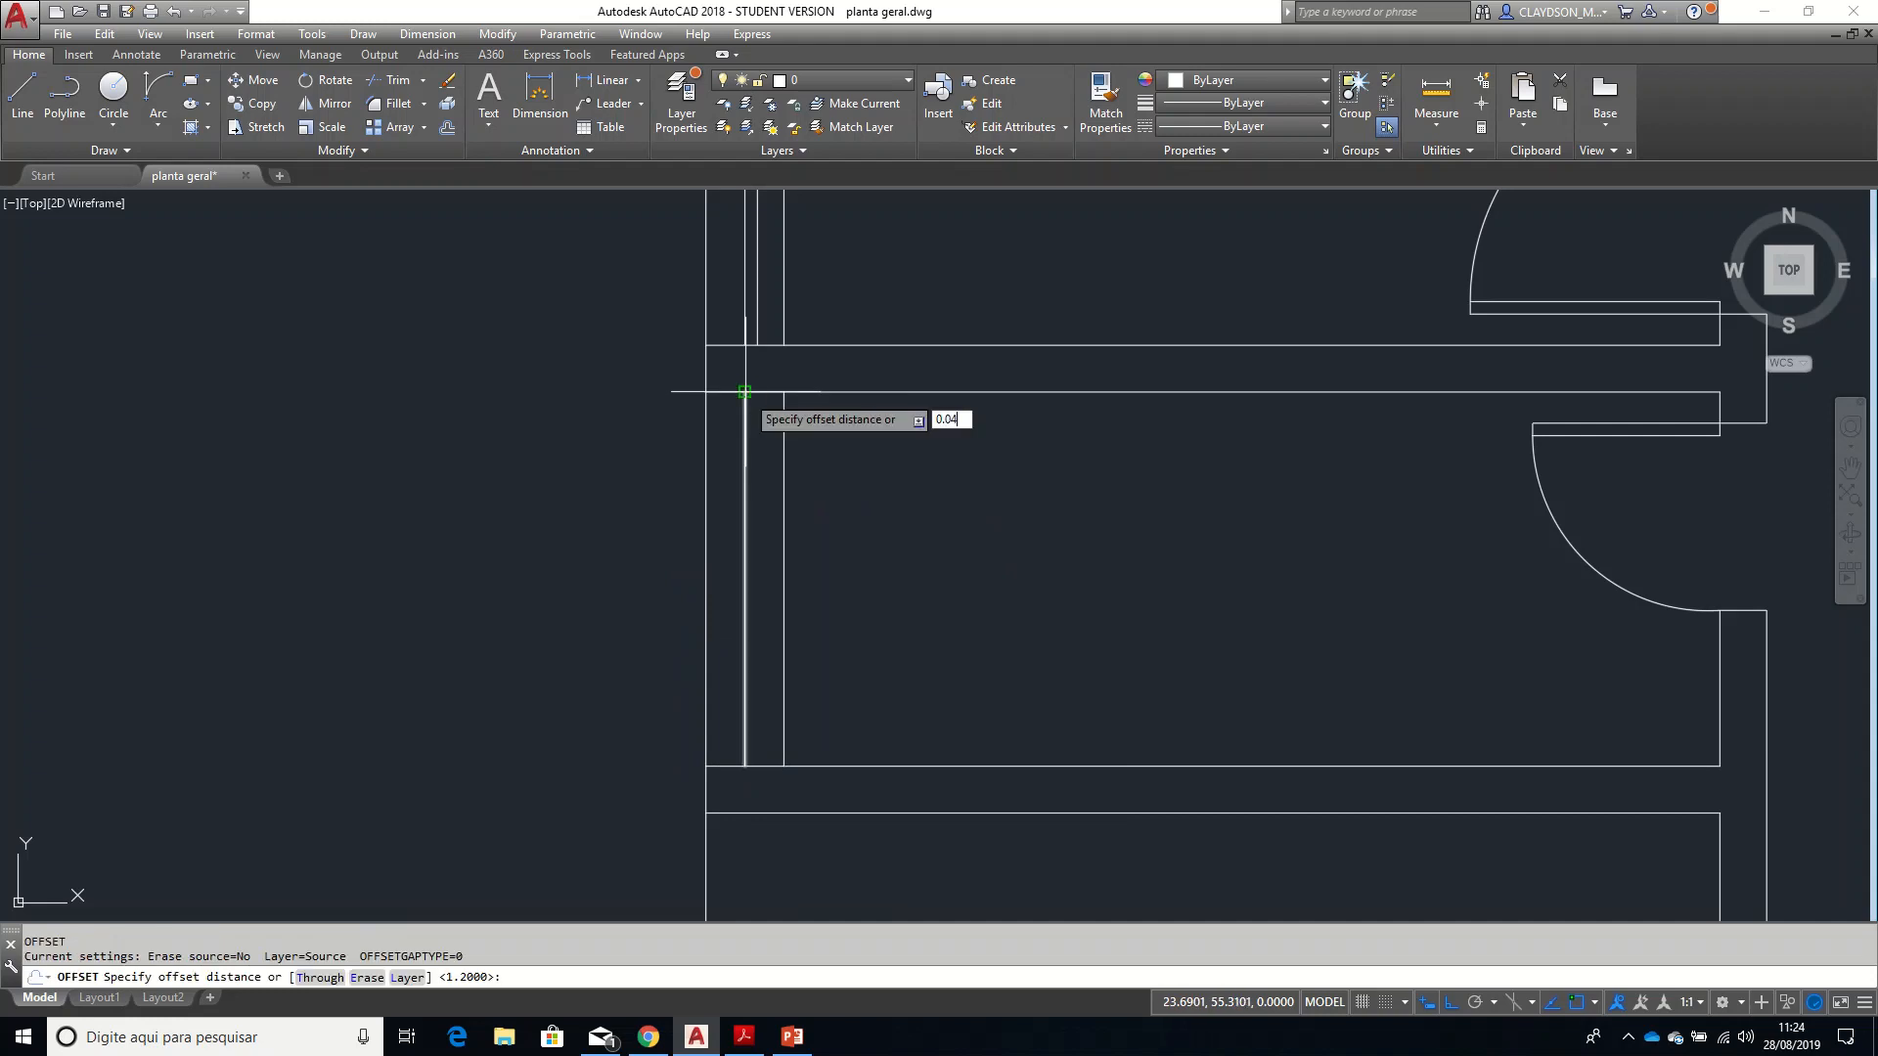
{"action": "type", "text": "04"}
{"action": "key", "text": "Return"}
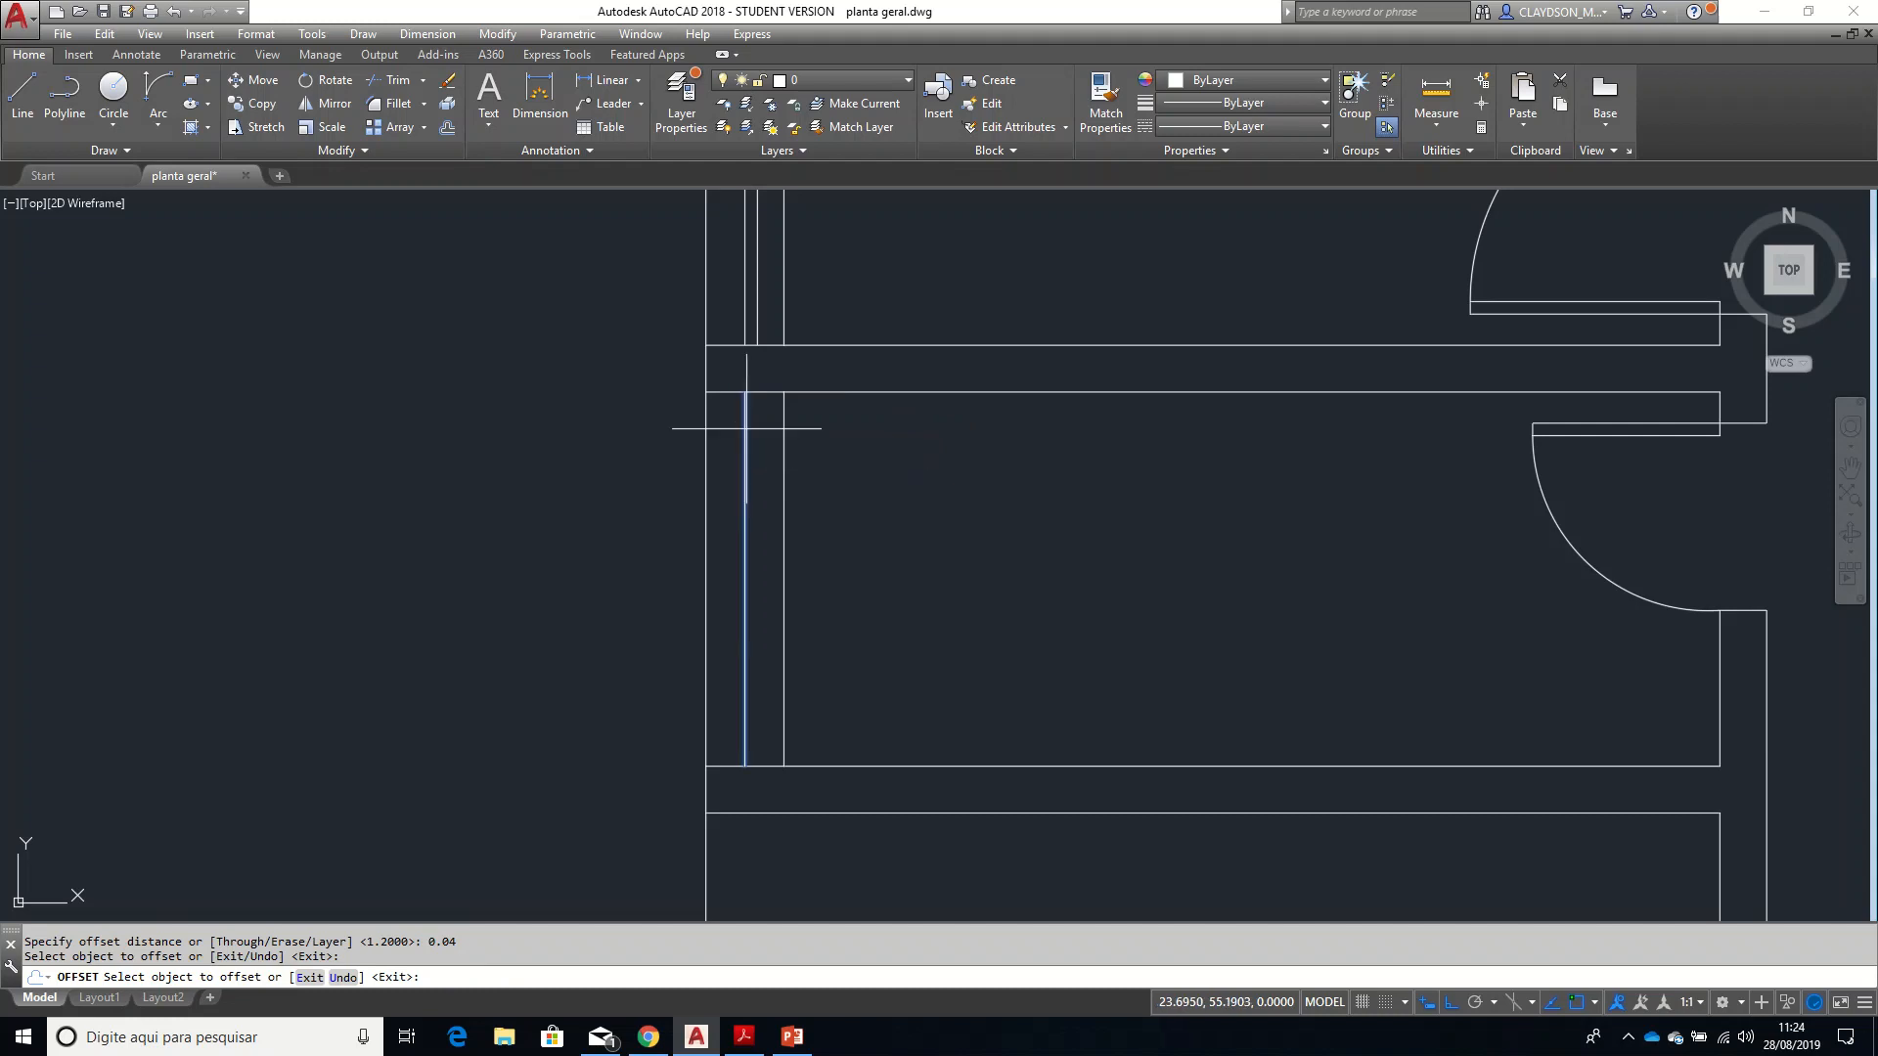
{"action": "left_click", "coordinate": [747, 427]}
{"action": "left_click", "coordinate": [871, 445]}
{"action": "key", "text": "Return"}
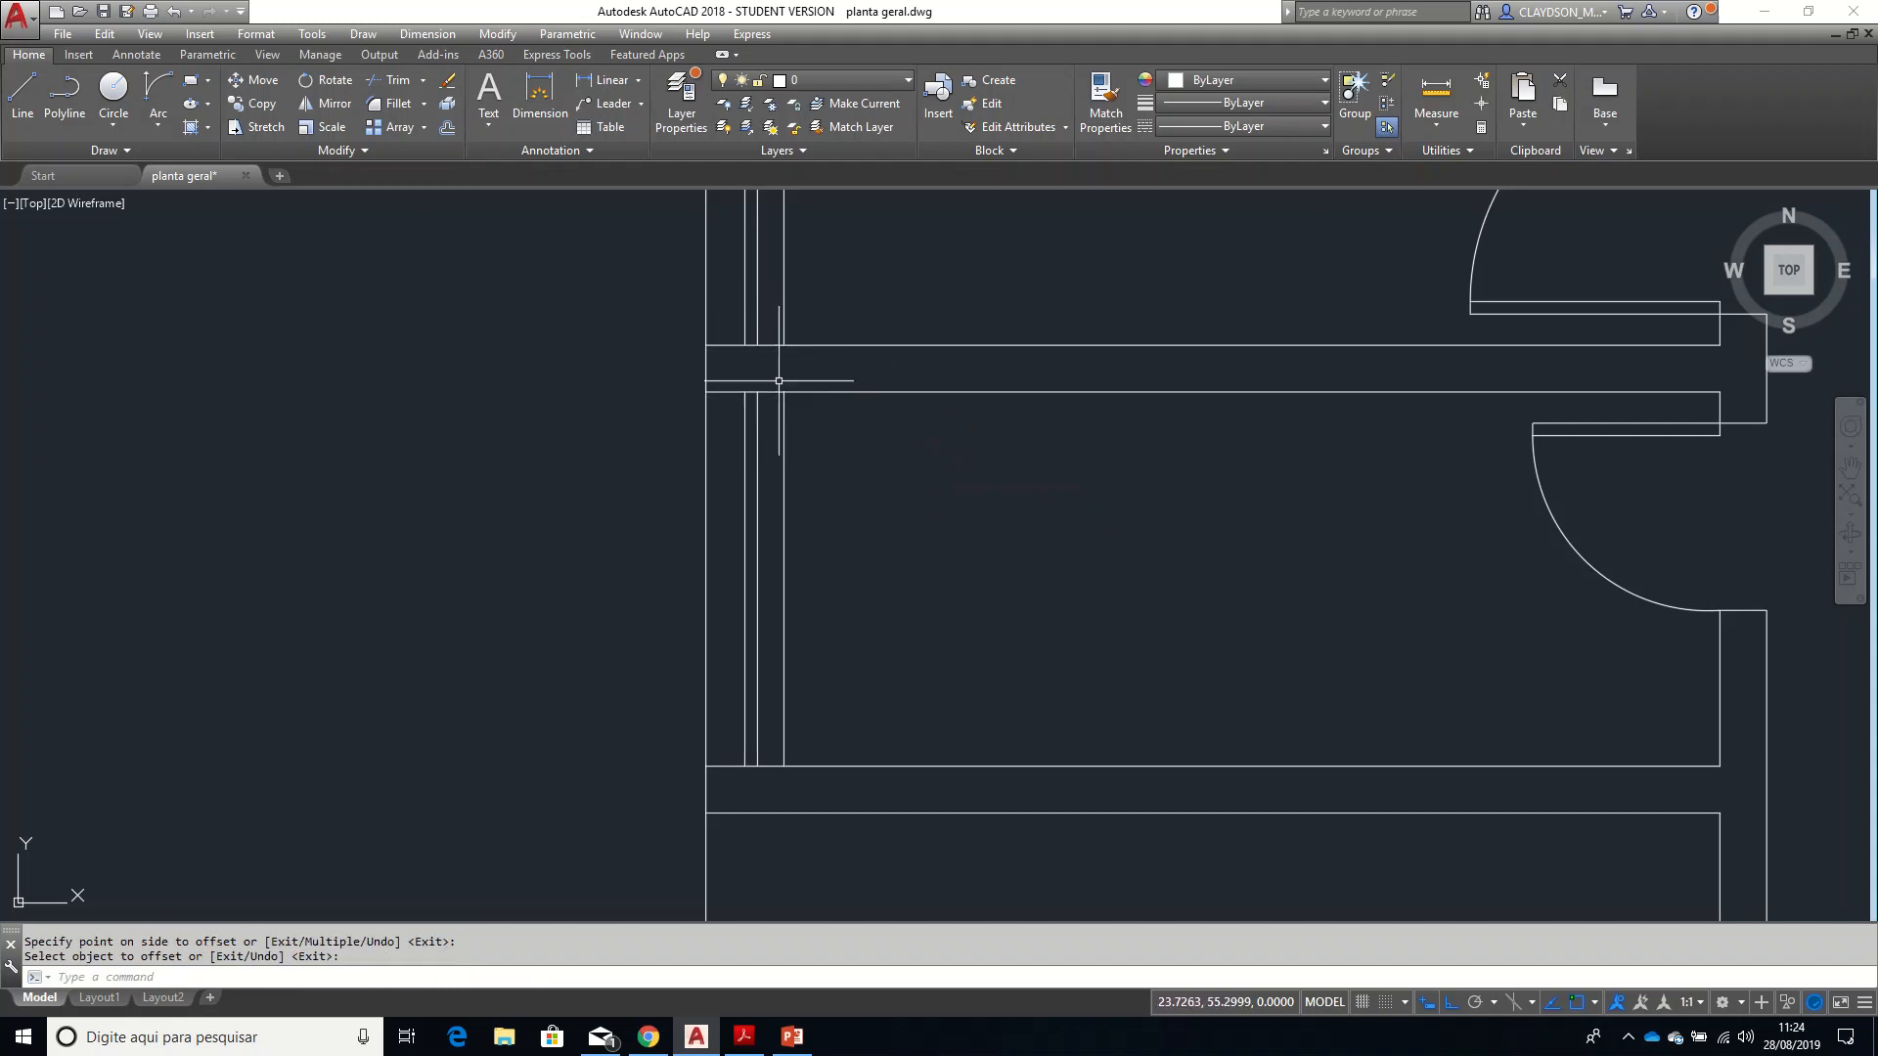
{"action": "key", "text": "Escape"}
{"action": "key", "text": "Escape"}
- Extend both horizontal lines of the wall below the lower right-hand bedroom to the right wall's outer line
{"action": "scroll", "coordinate": [890, 466], "scroll_direction": "down", "scroll_amount": 2}
{"action": "middle_click_drag", "start_coordinate": [996, 493], "coordinate": [648, 471]}
{"action": "middle_click_drag", "start_coordinate": [999, 600], "coordinate": [1031, 337]}
{"action": "middle_click_drag", "start_coordinate": [1312, 668], "coordinate": [1088, 547]}
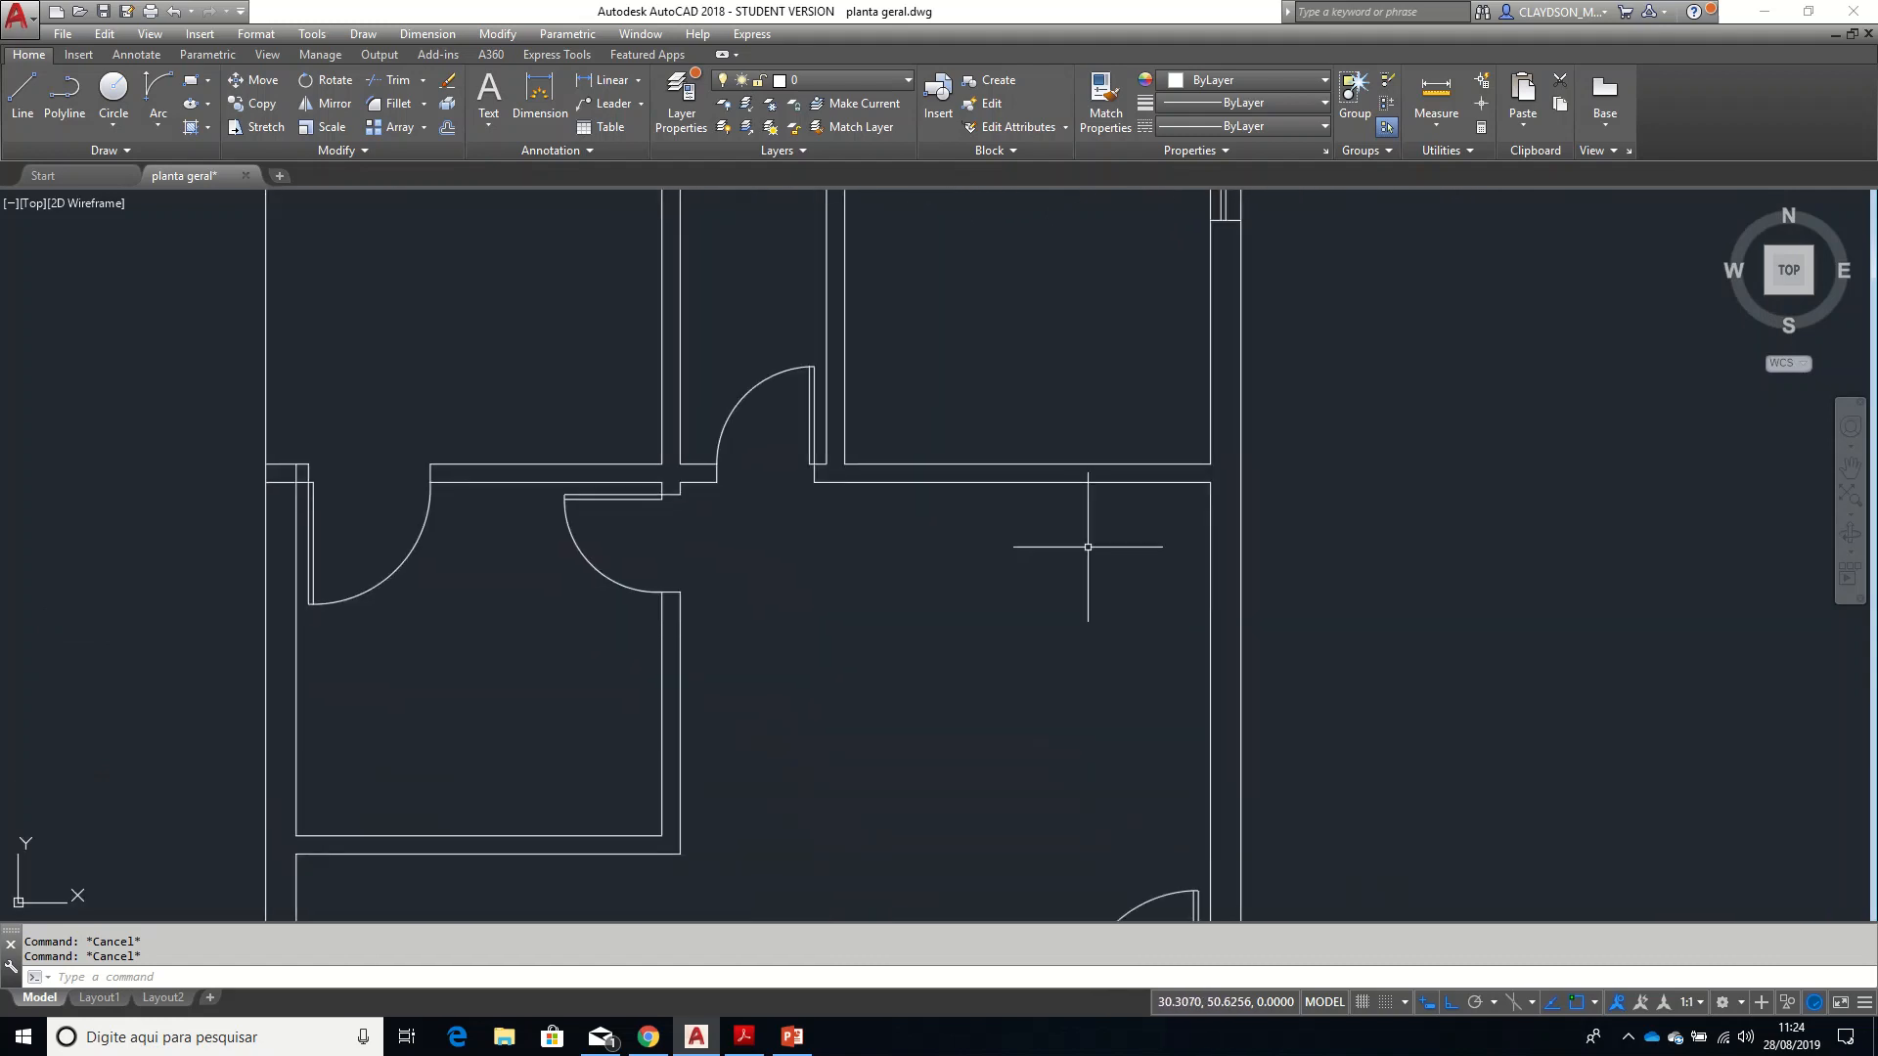
{"action": "middle_click_drag", "start_coordinate": [631, 526], "coordinate": [871, 743]}
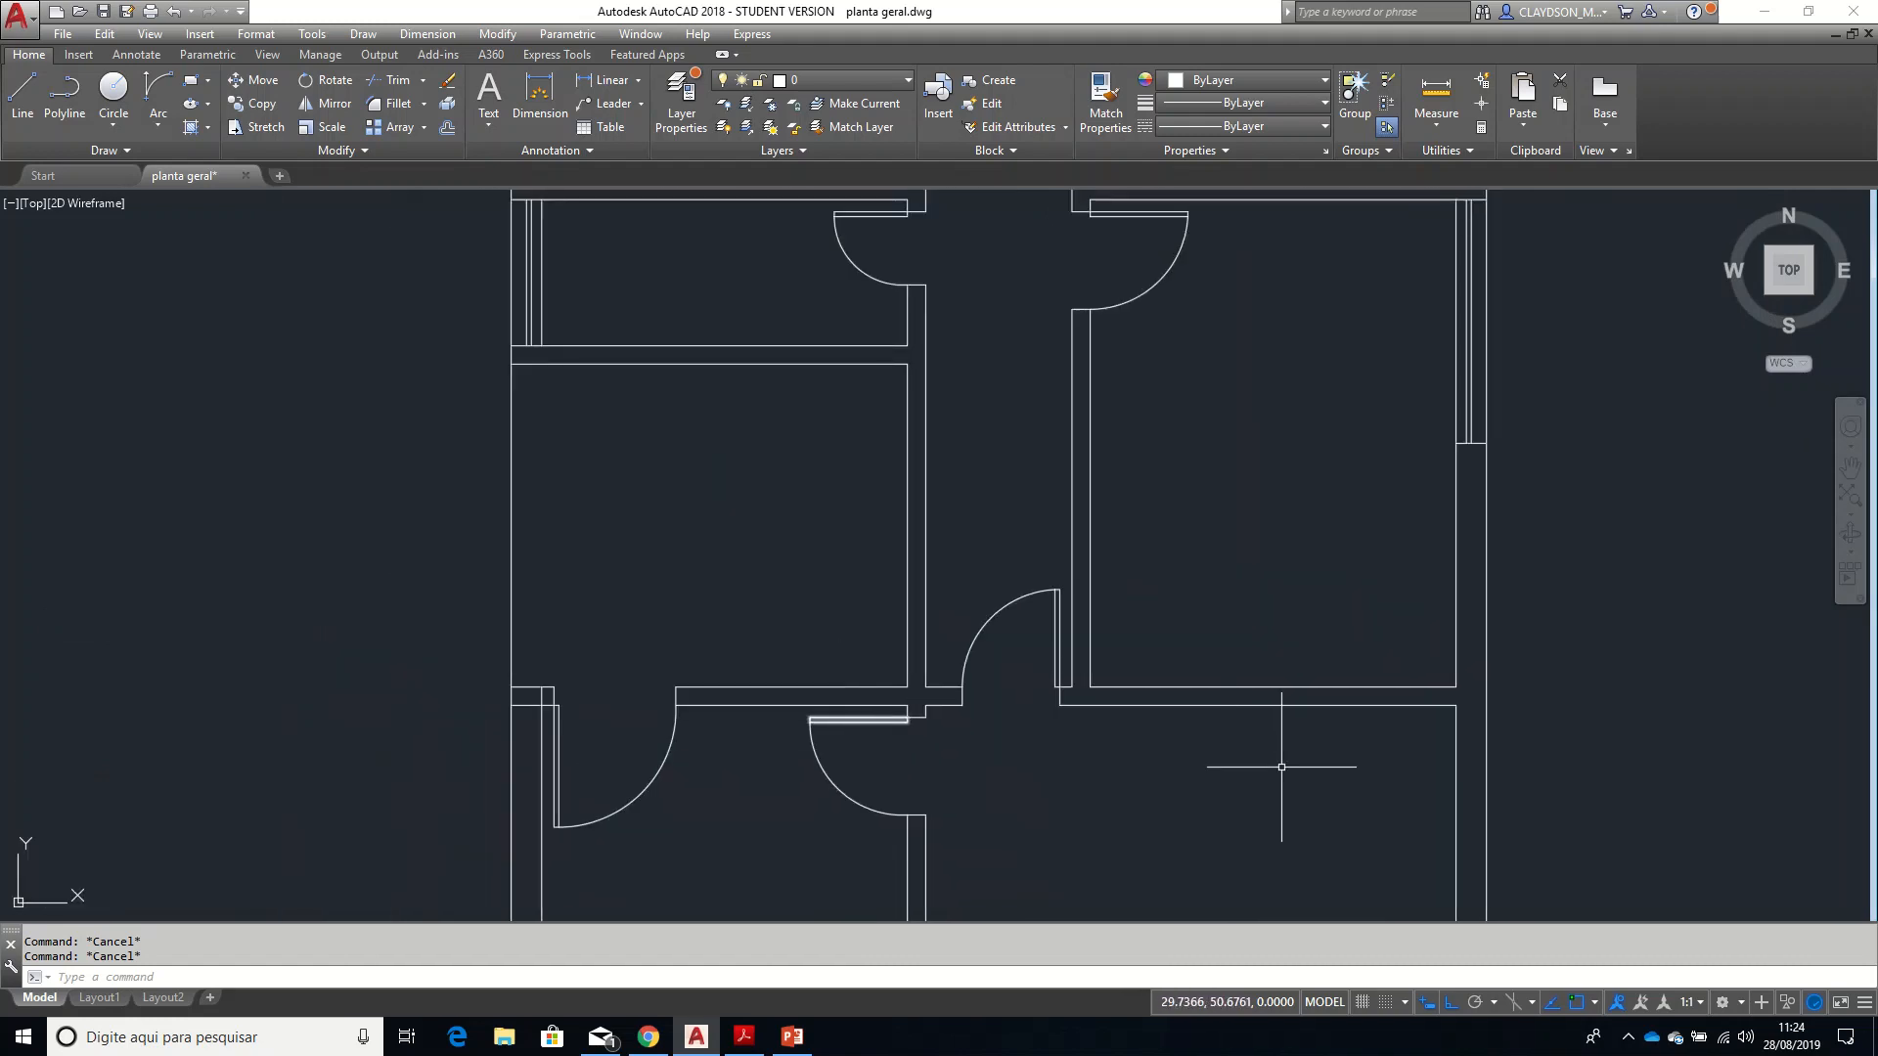
{"action": "scroll", "coordinate": [1416, 776], "scroll_direction": "up", "scroll_amount": 4}
{"action": "scroll", "coordinate": [1426, 750], "scroll_direction": "up", "scroll_amount": 2}
{"action": "middle_click_drag", "start_coordinate": [1425, 739], "coordinate": [934, 611]}
{"action": "scroll", "coordinate": [934, 612], "scroll_direction": "down", "scroll_amount": 4}
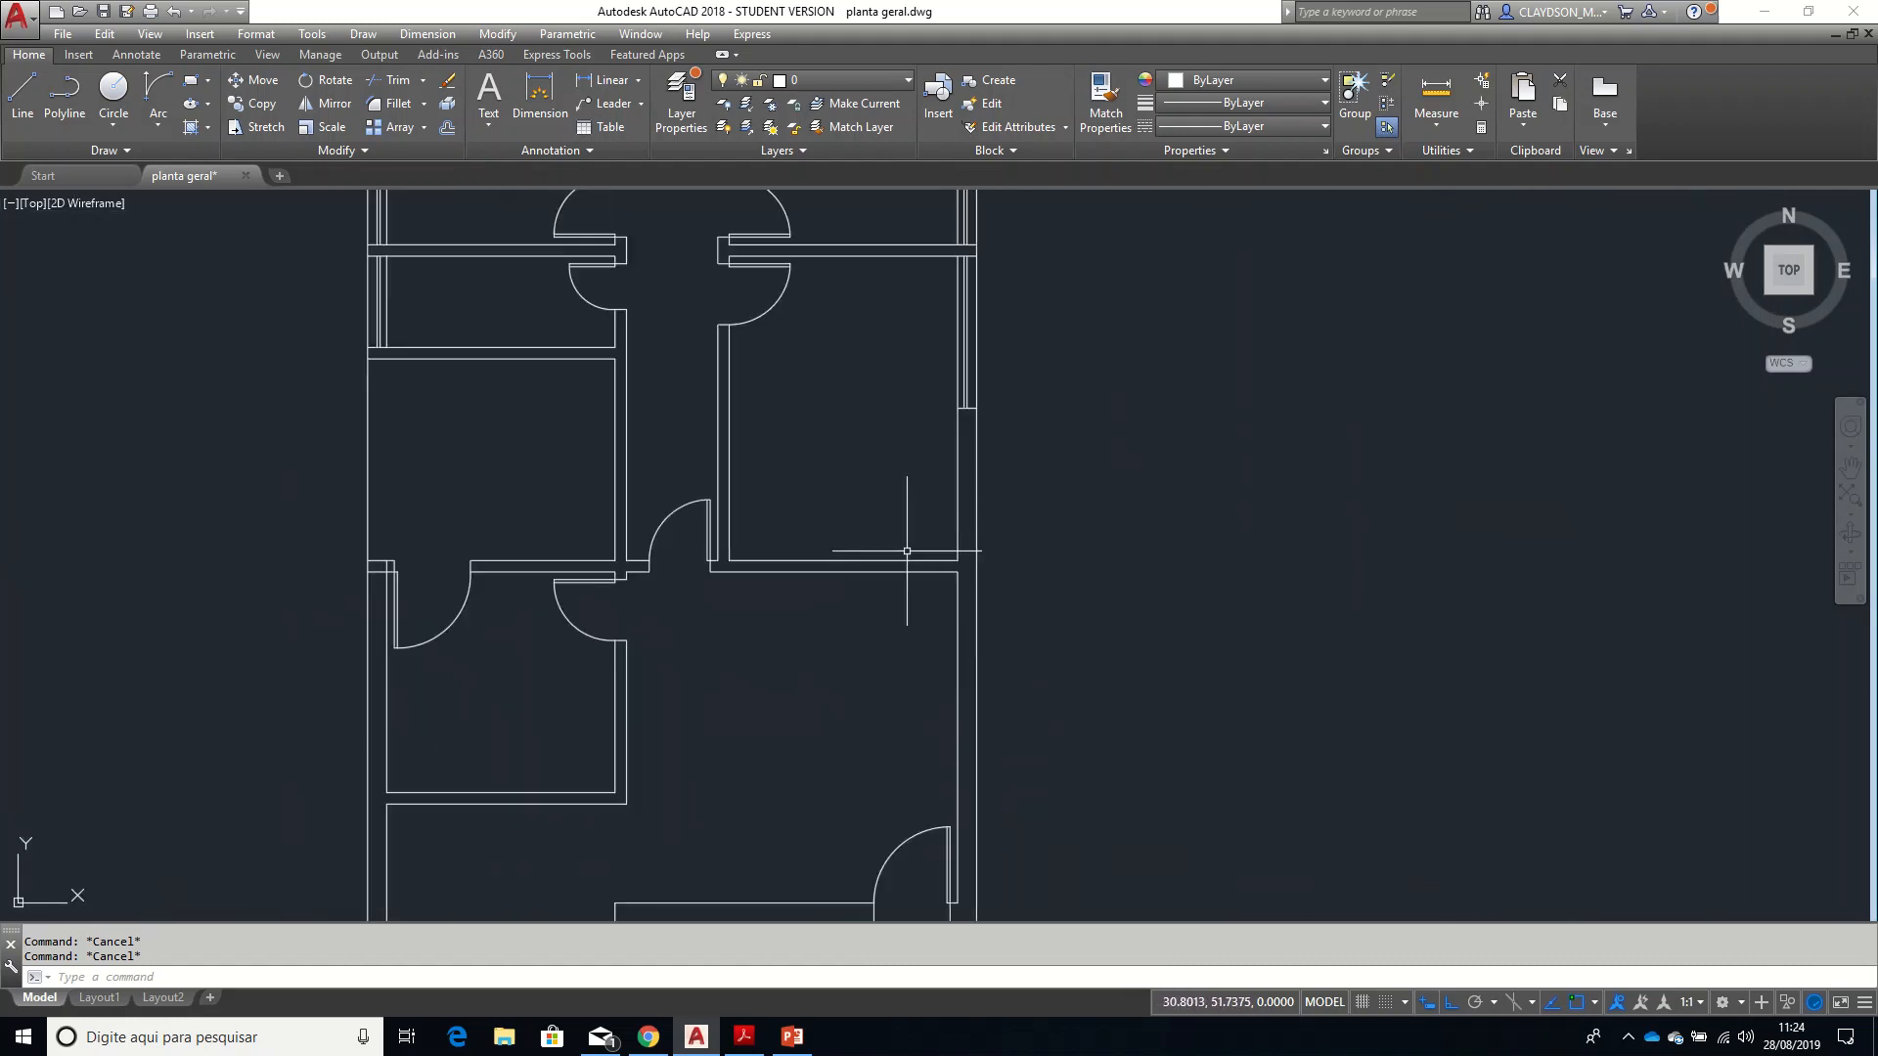
{"action": "scroll", "coordinate": [904, 621], "scroll_direction": "up", "scroll_amount": 2}
{"action": "key", "text": "Return"}
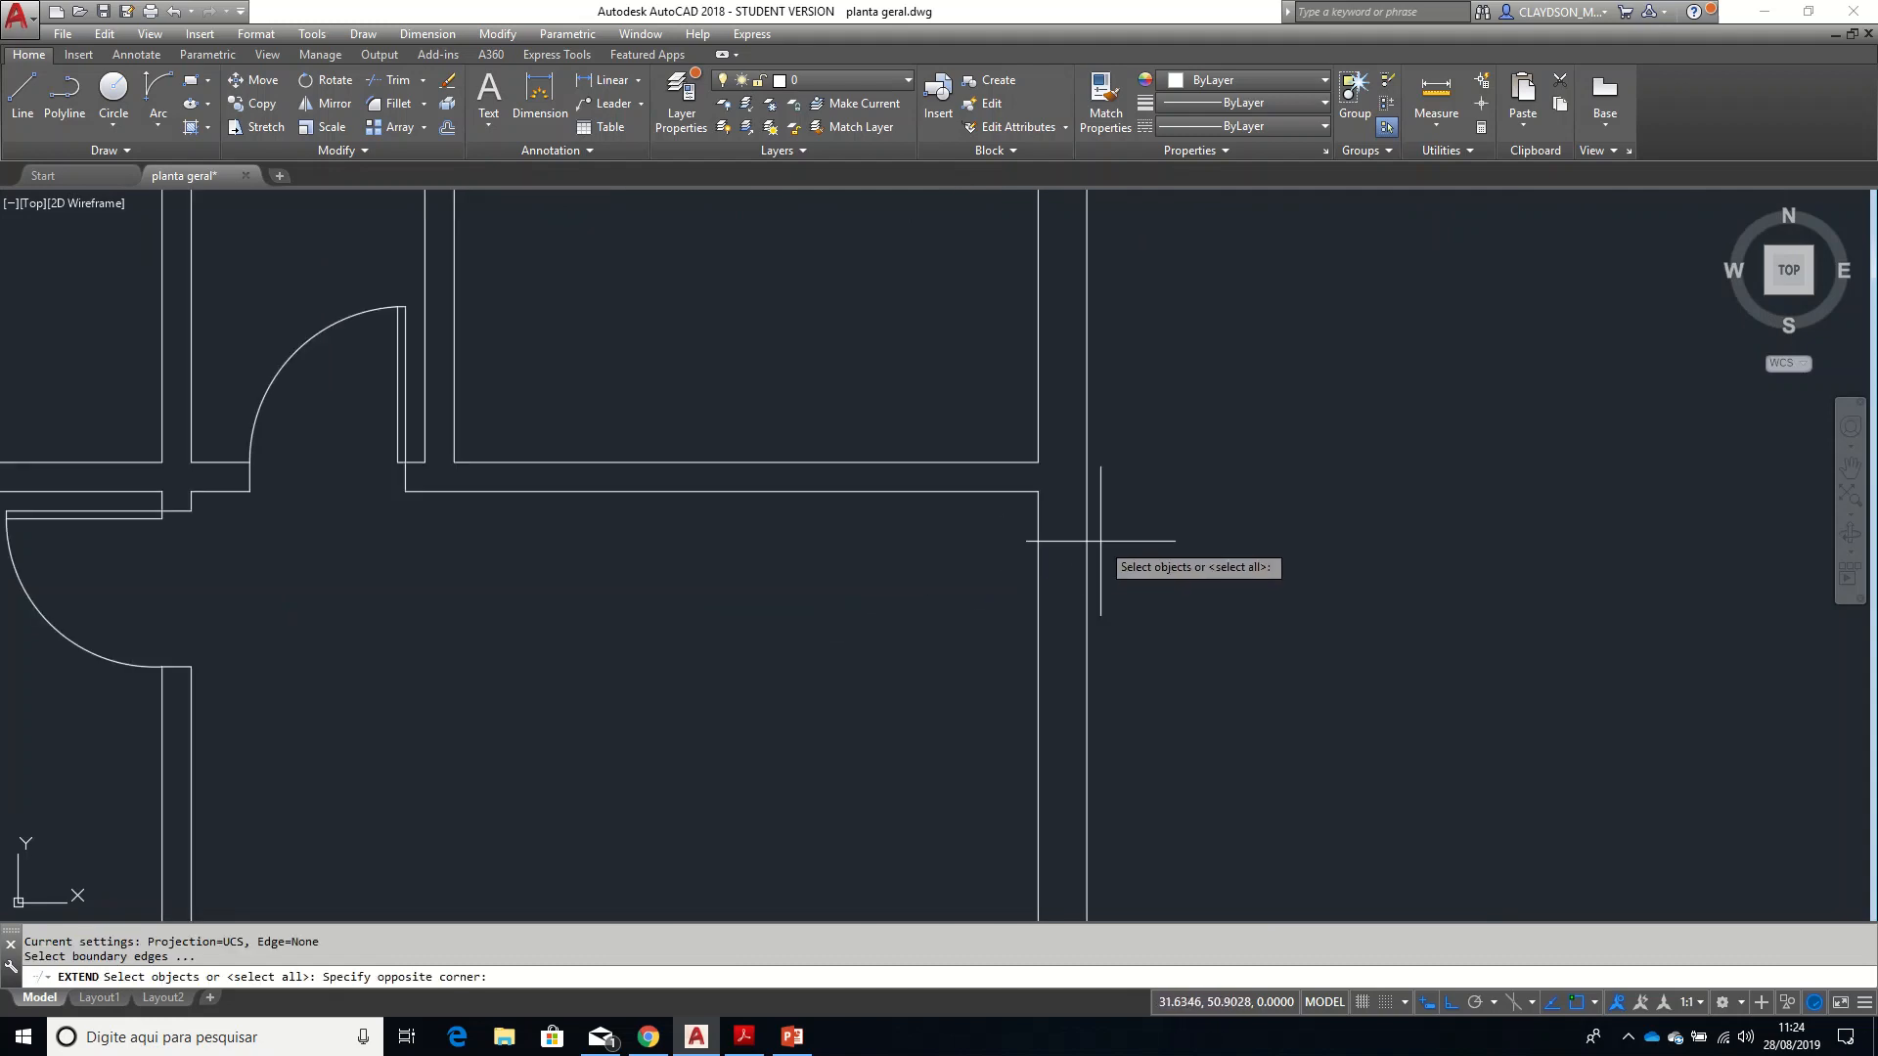
{"action": "left_click", "coordinate": [1086, 533]}
{"action": "key", "text": "Return"}
{"action": "left_click", "coordinate": [1018, 492]}
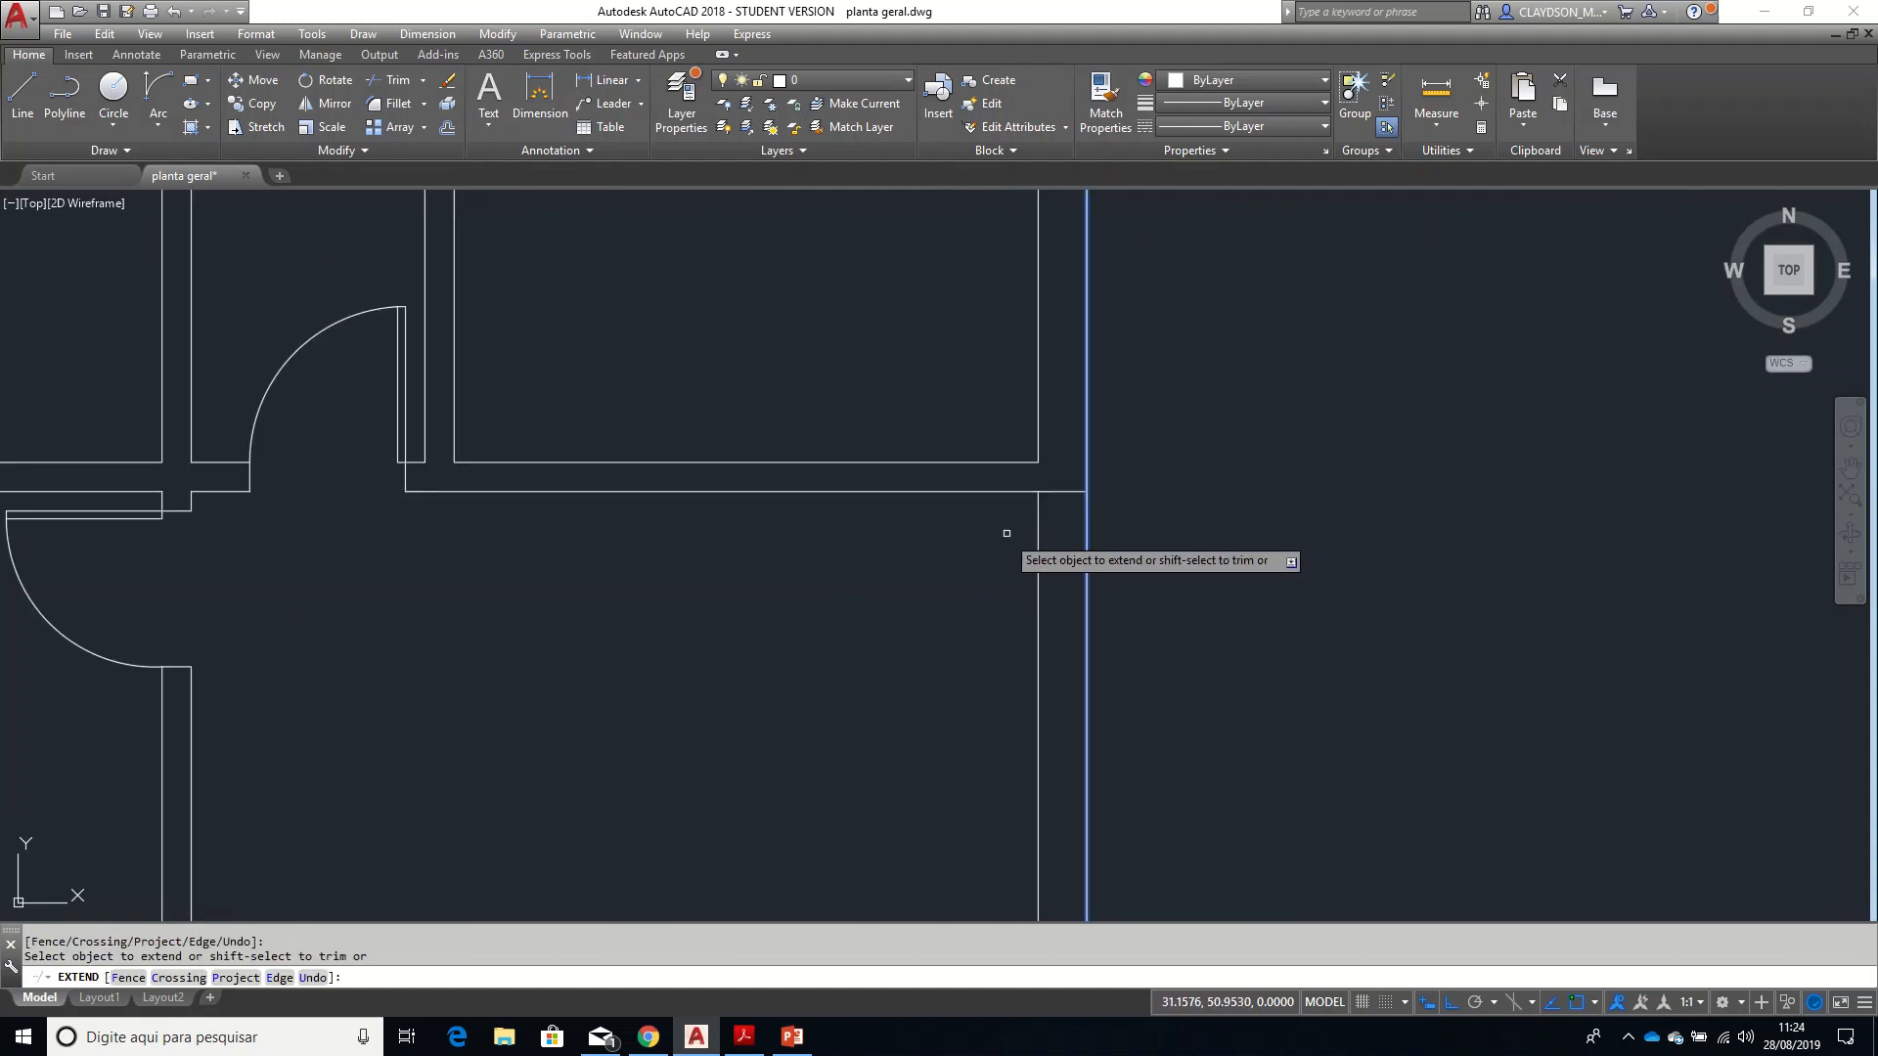
{"action": "left_click", "coordinate": [1008, 462]}
{"action": "key", "text": "Escape"}
- Offset the lower line of that extended partition wall by 2 downward into the large room
{"action": "mouse_move", "coordinate": [885, 703]}
{"action": "middle_mouse_down"}
{"action": "mouse_move", "coordinate": [953, 590]}
{"action": "mouse_move", "coordinate": [934, 453]}
{"action": "mouse_move", "coordinate": [969, 477]}
{"action": "middle_mouse_up"}
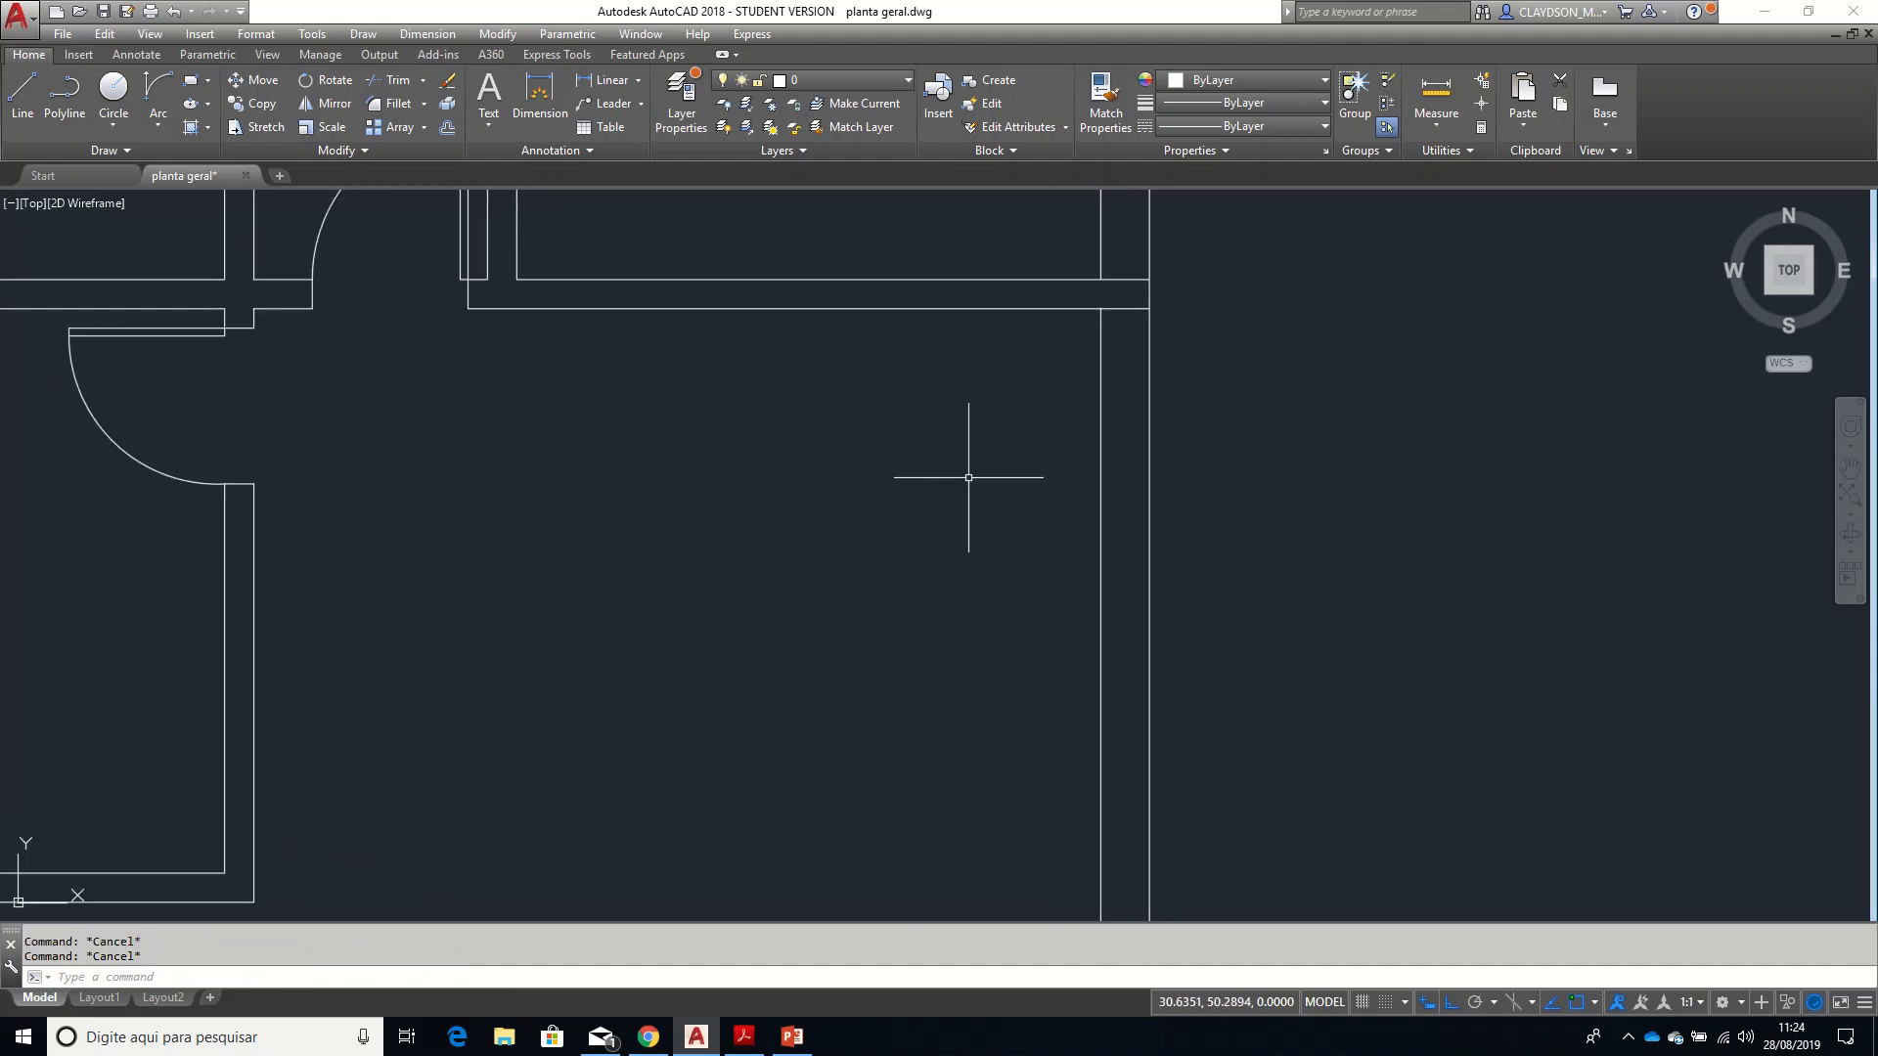
{"action": "key", "text": "Return"}
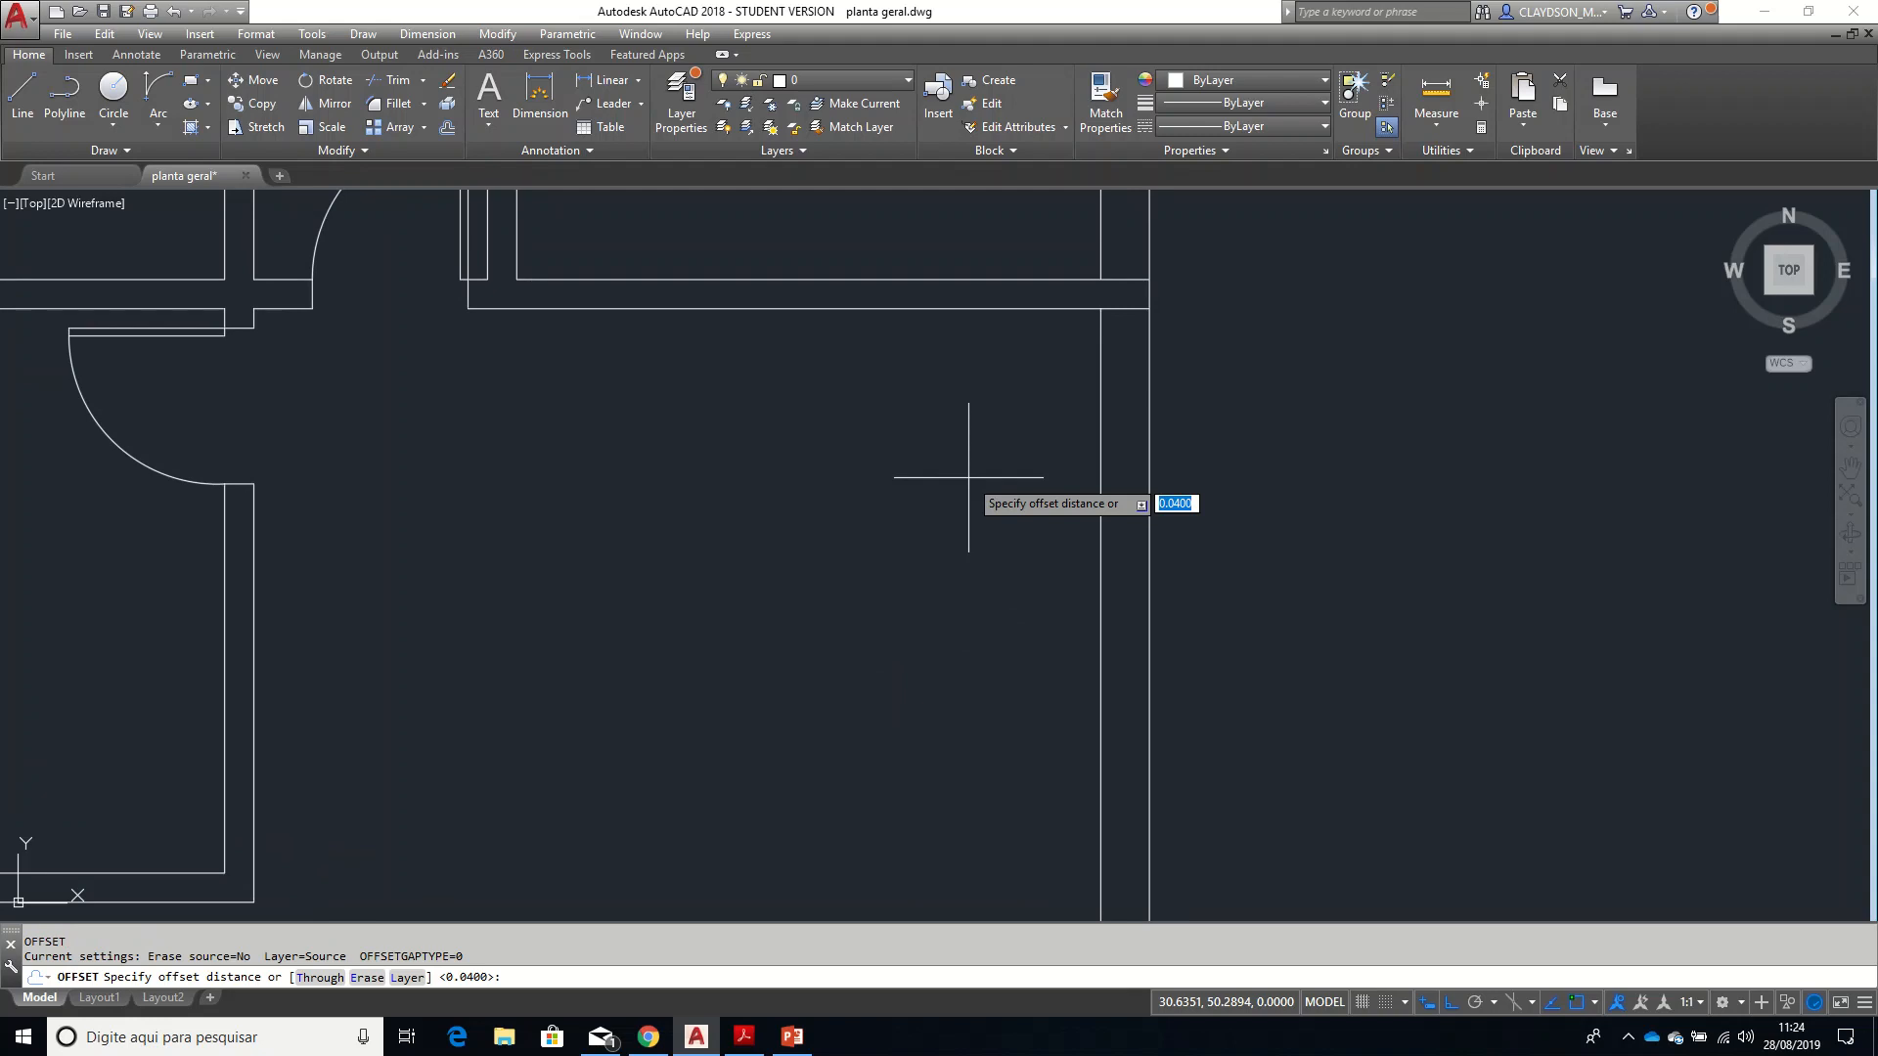
{"action": "type", "text": "2"}
{"action": "key", "text": "Return"}
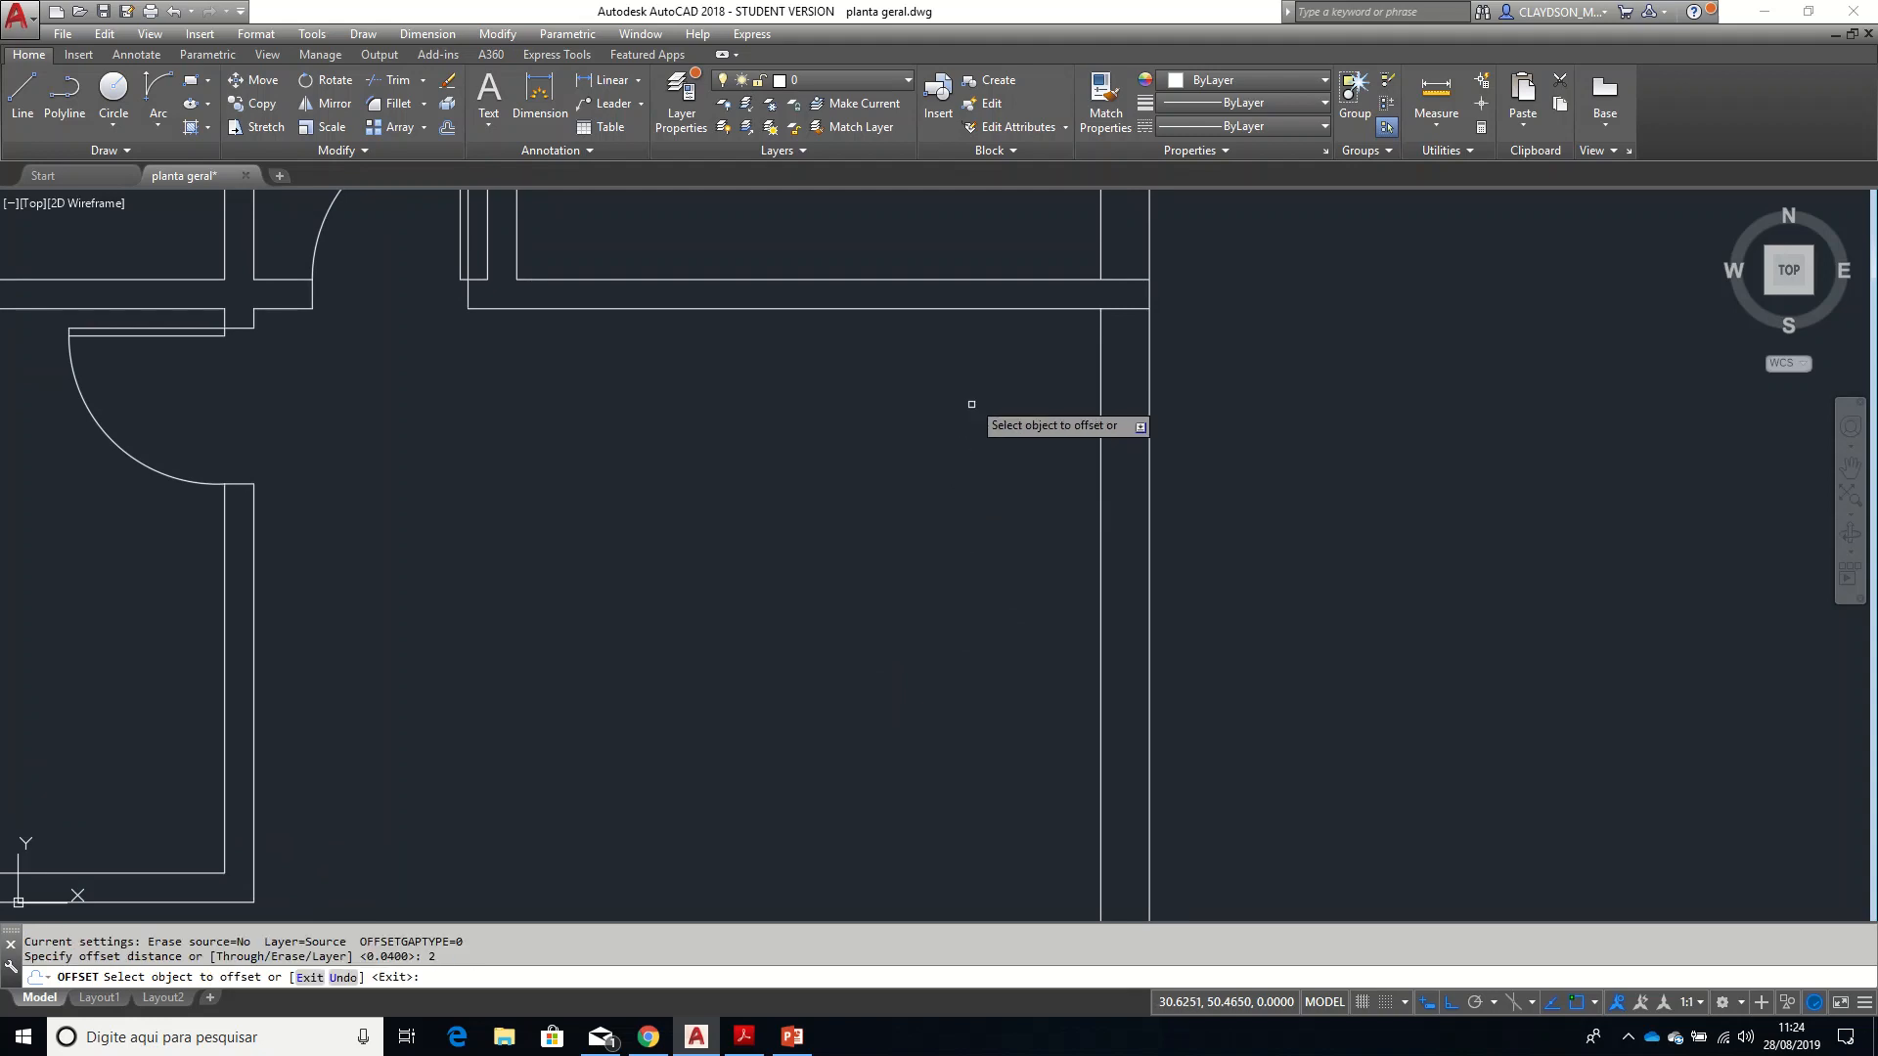
{"action": "left_click", "coordinate": [979, 307]}
{"action": "left_click", "coordinate": [976, 511]}
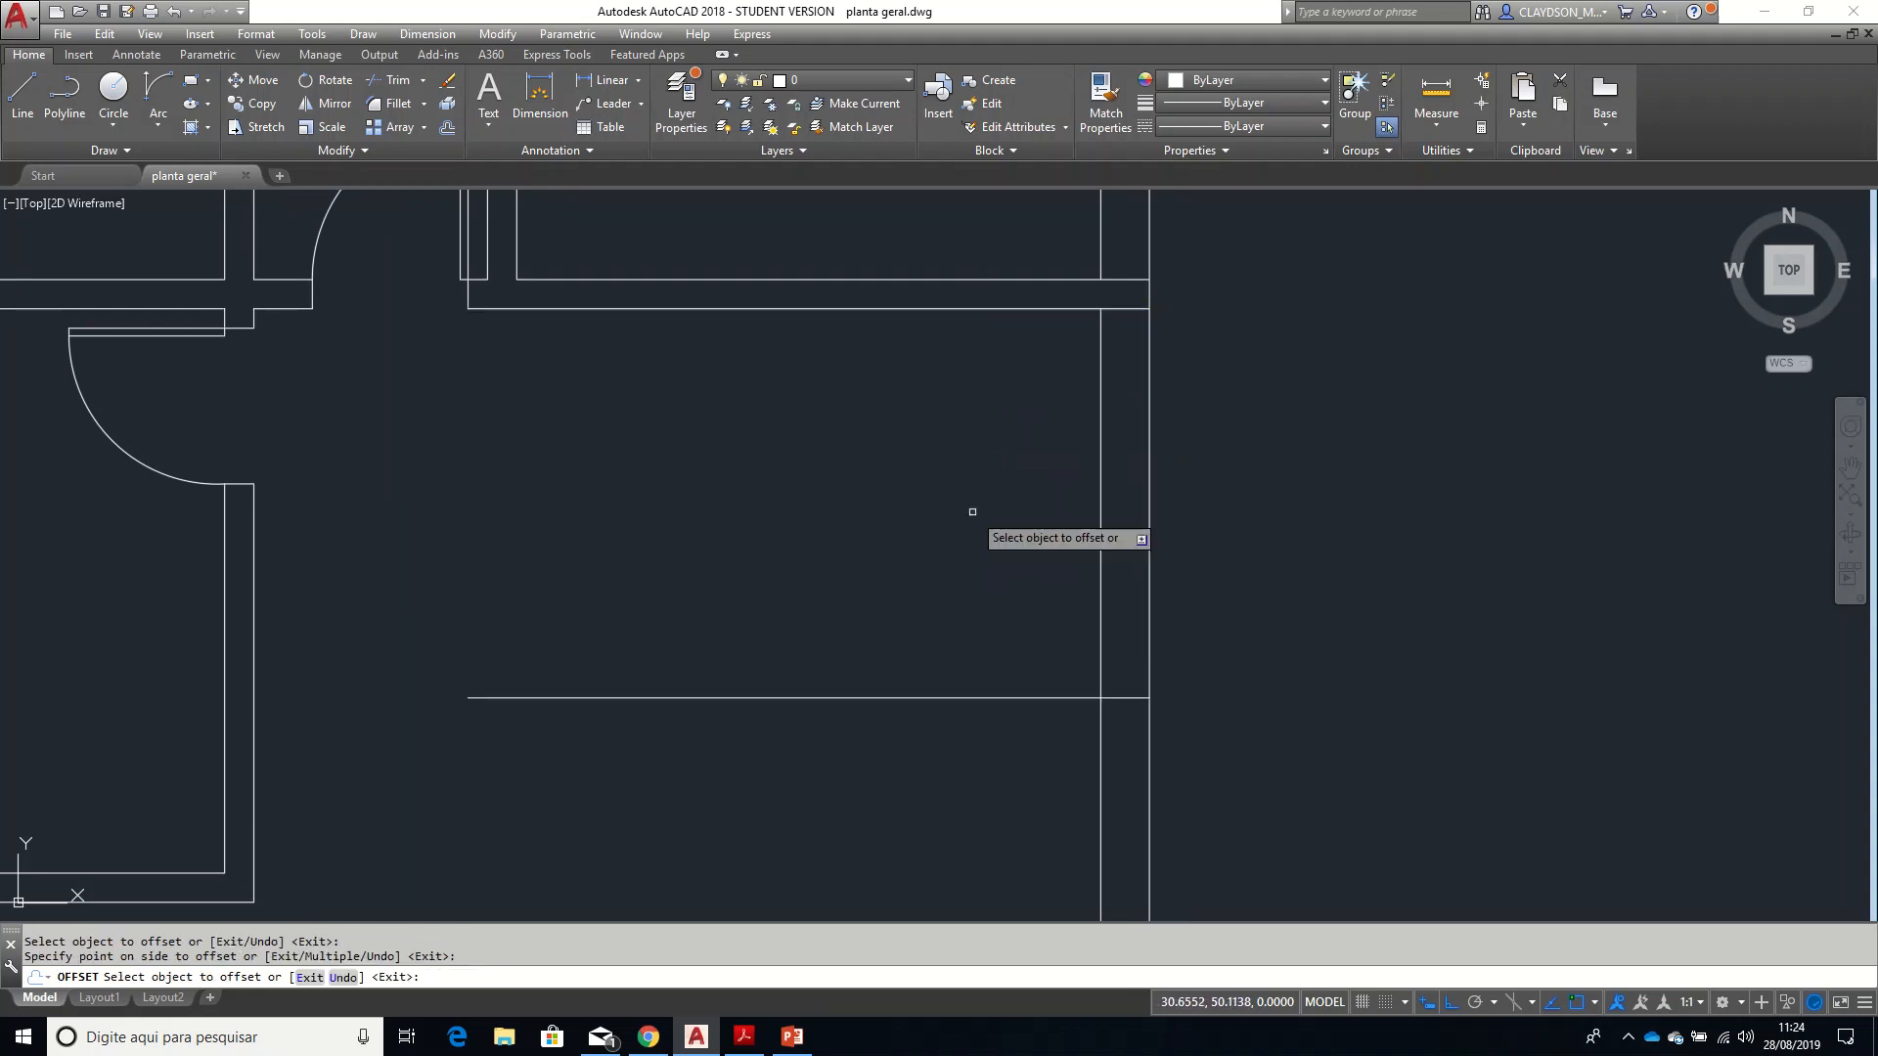
{"action": "key", "text": "Escape"}
{"action": "middle_click_drag", "start_coordinate": [912, 633], "coordinate": [841, 735]}
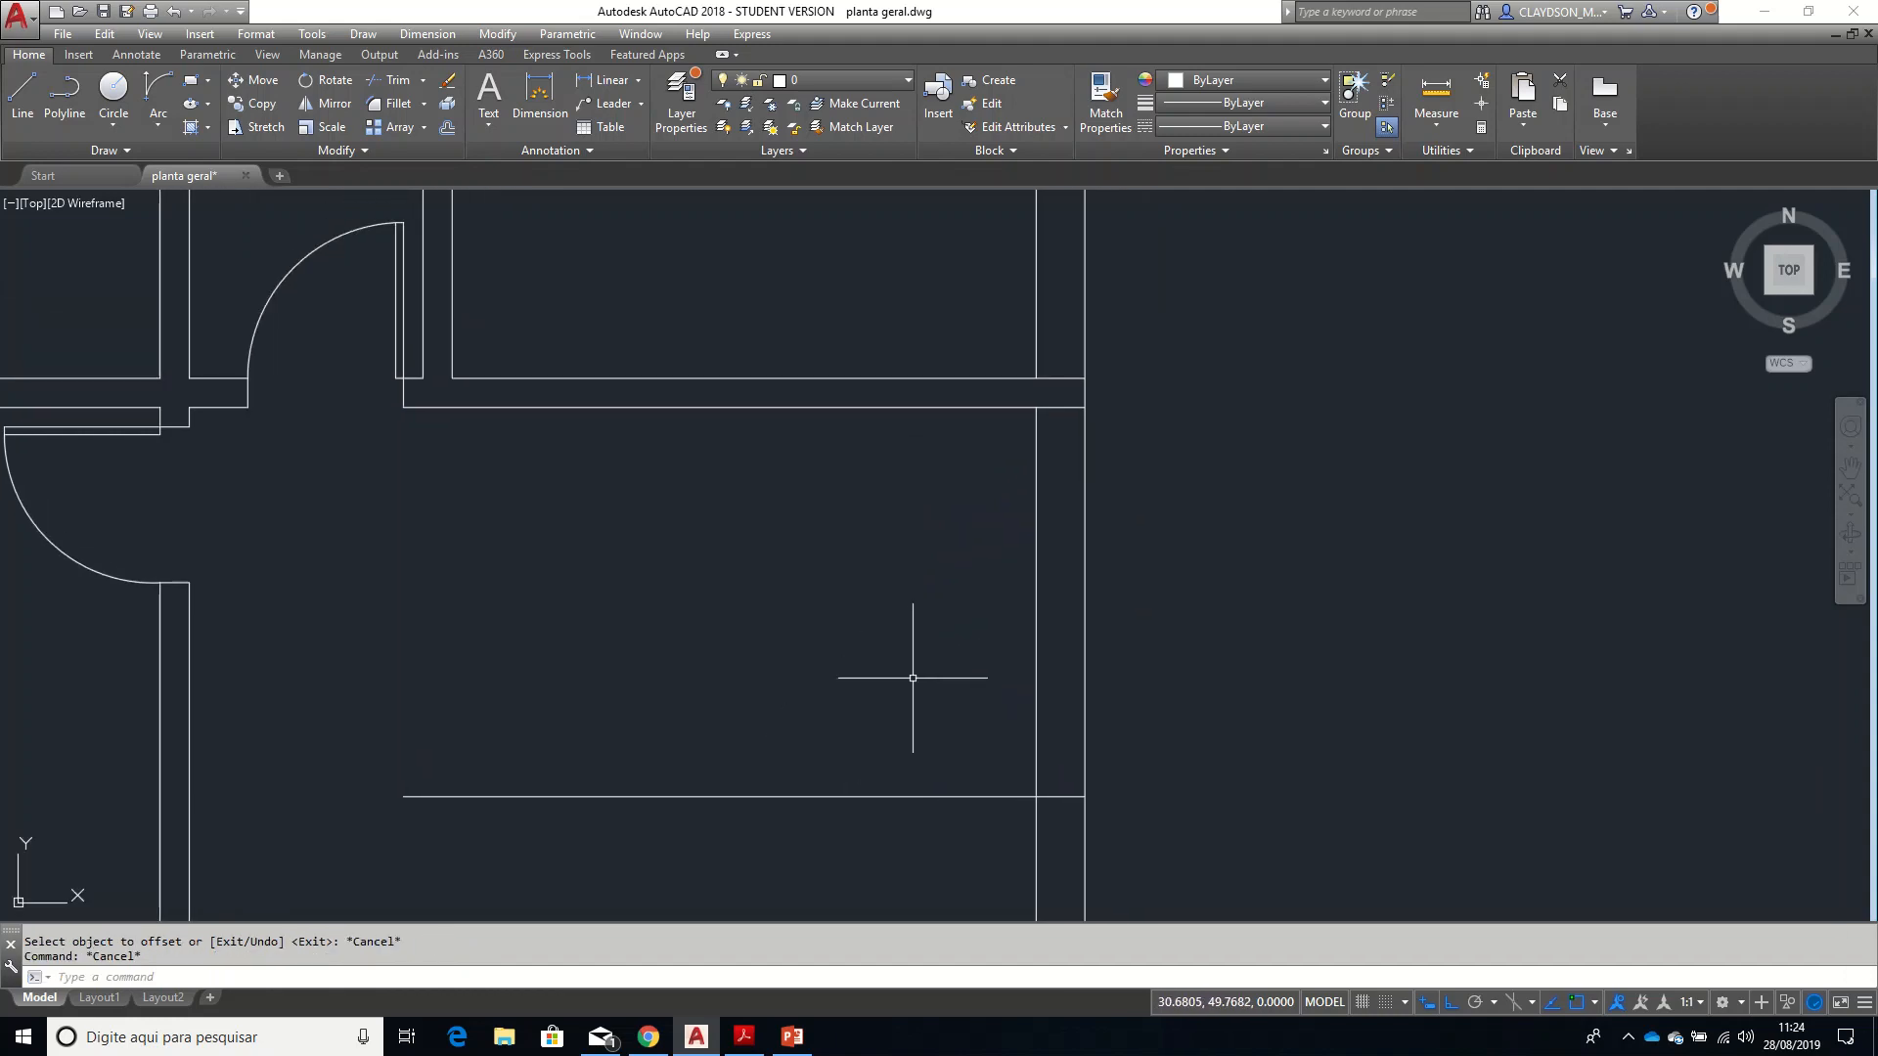
{"action": "type", "text": "L"}
{"action": "key", "text": "Return"}
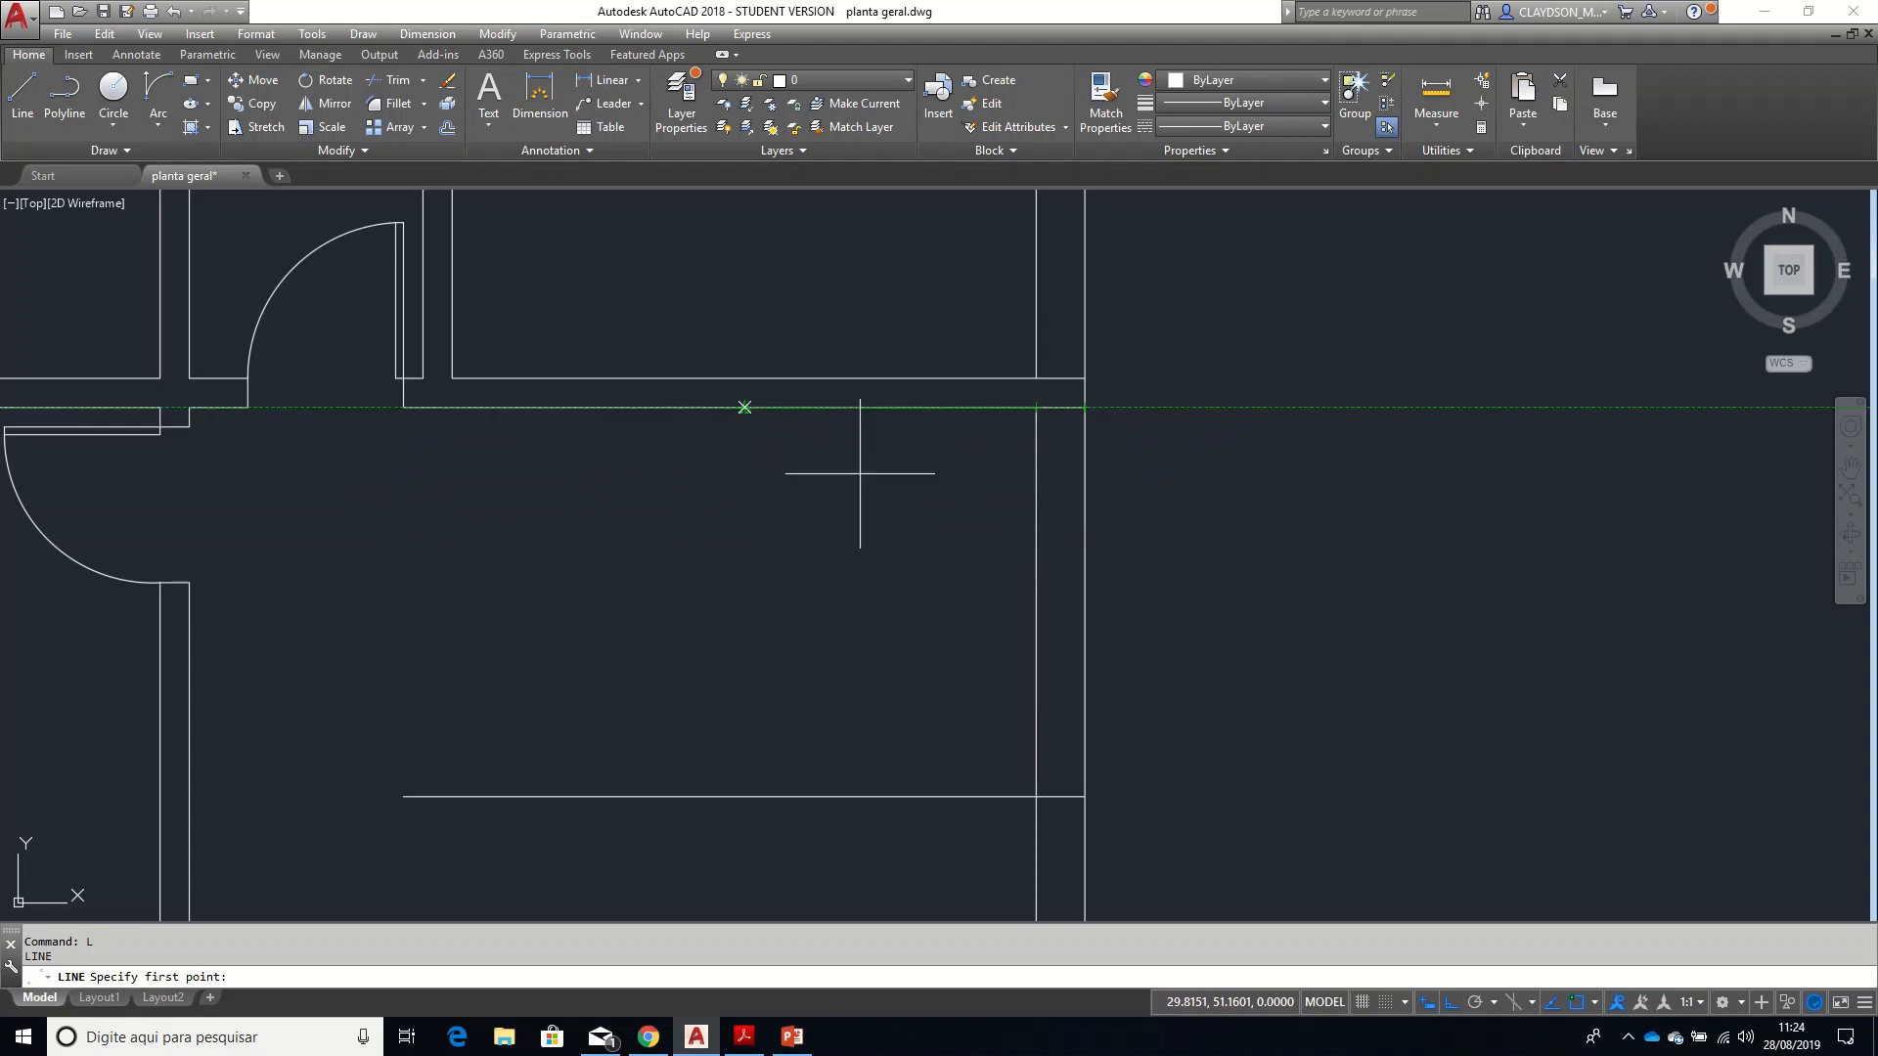
{"action": "key", "text": "Escape"}
{"action": "type", "text": "tr"}
{"action": "key", "text": "Return"}
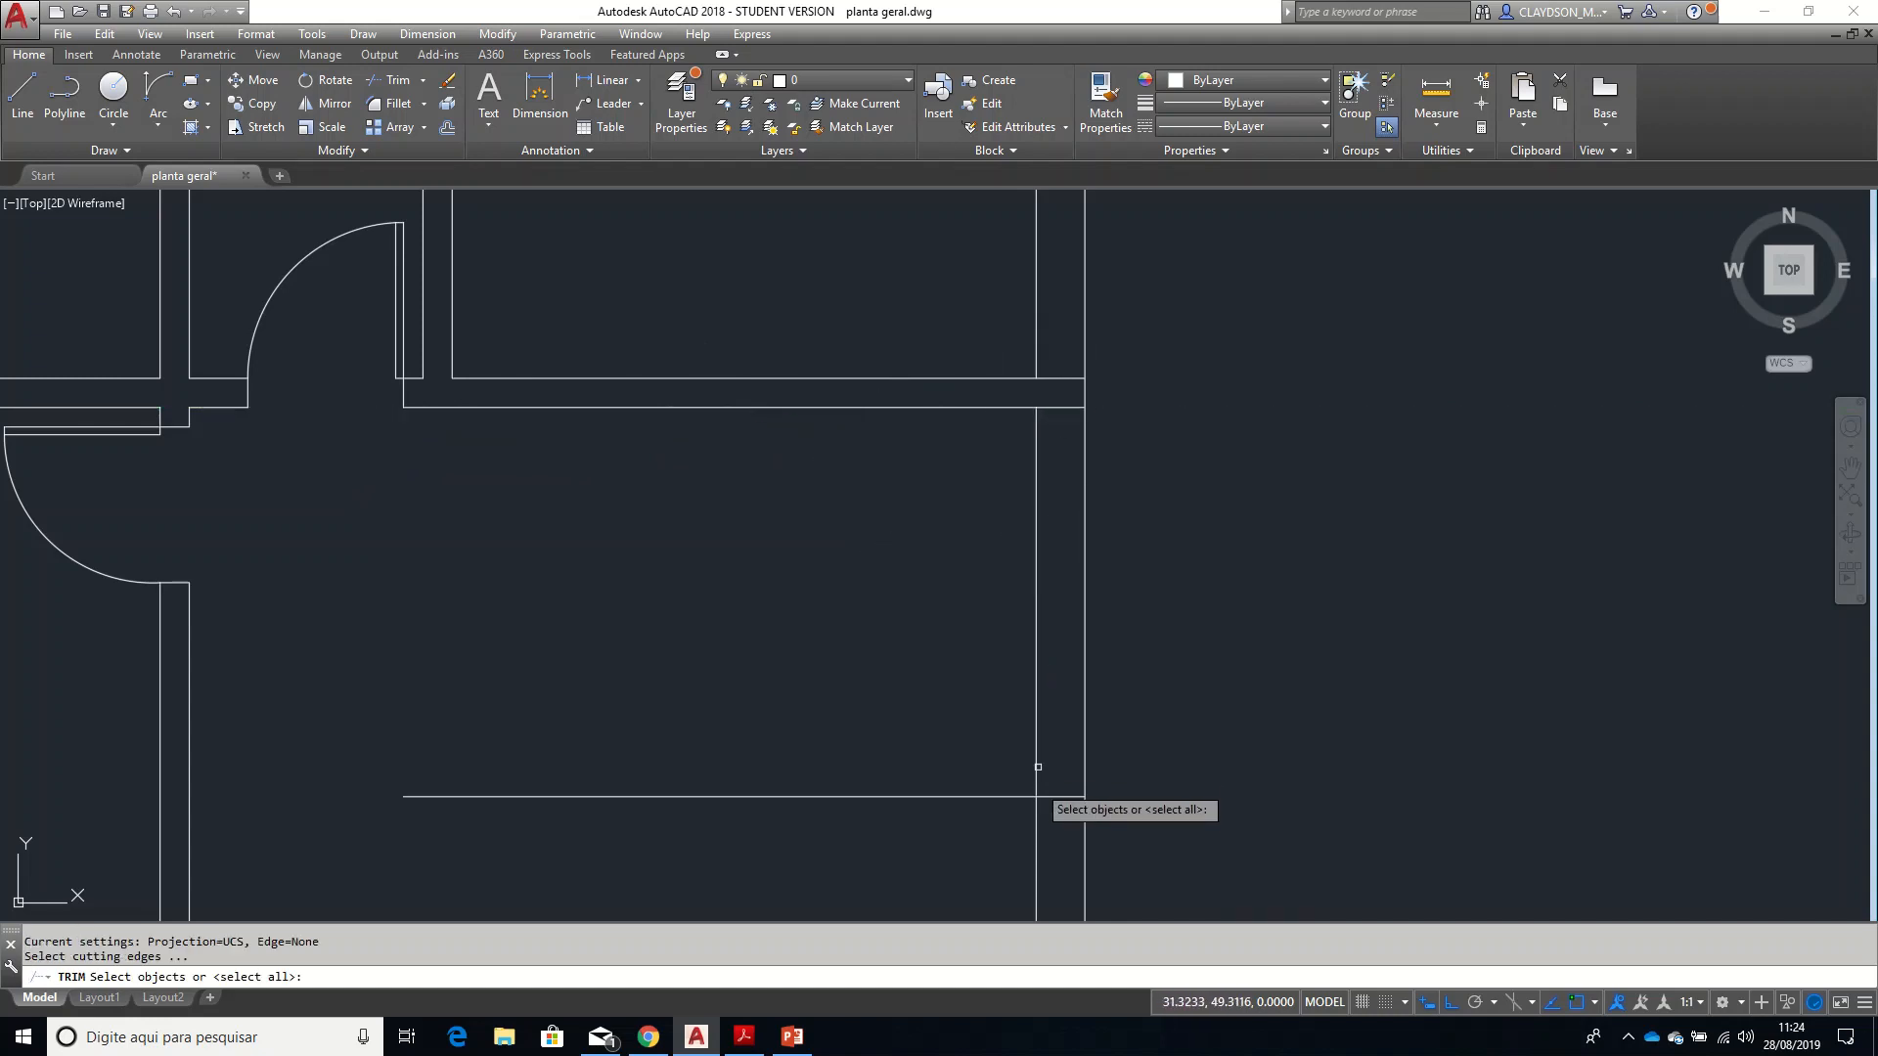
{"action": "left_click", "coordinate": [1060, 818]}
{"action": "left_click", "coordinate": [1018, 788]}
{"action": "key", "text": "Return"}
{"action": "left_click", "coordinate": [1006, 818]}
{"action": "left_click", "coordinate": [991, 798]}
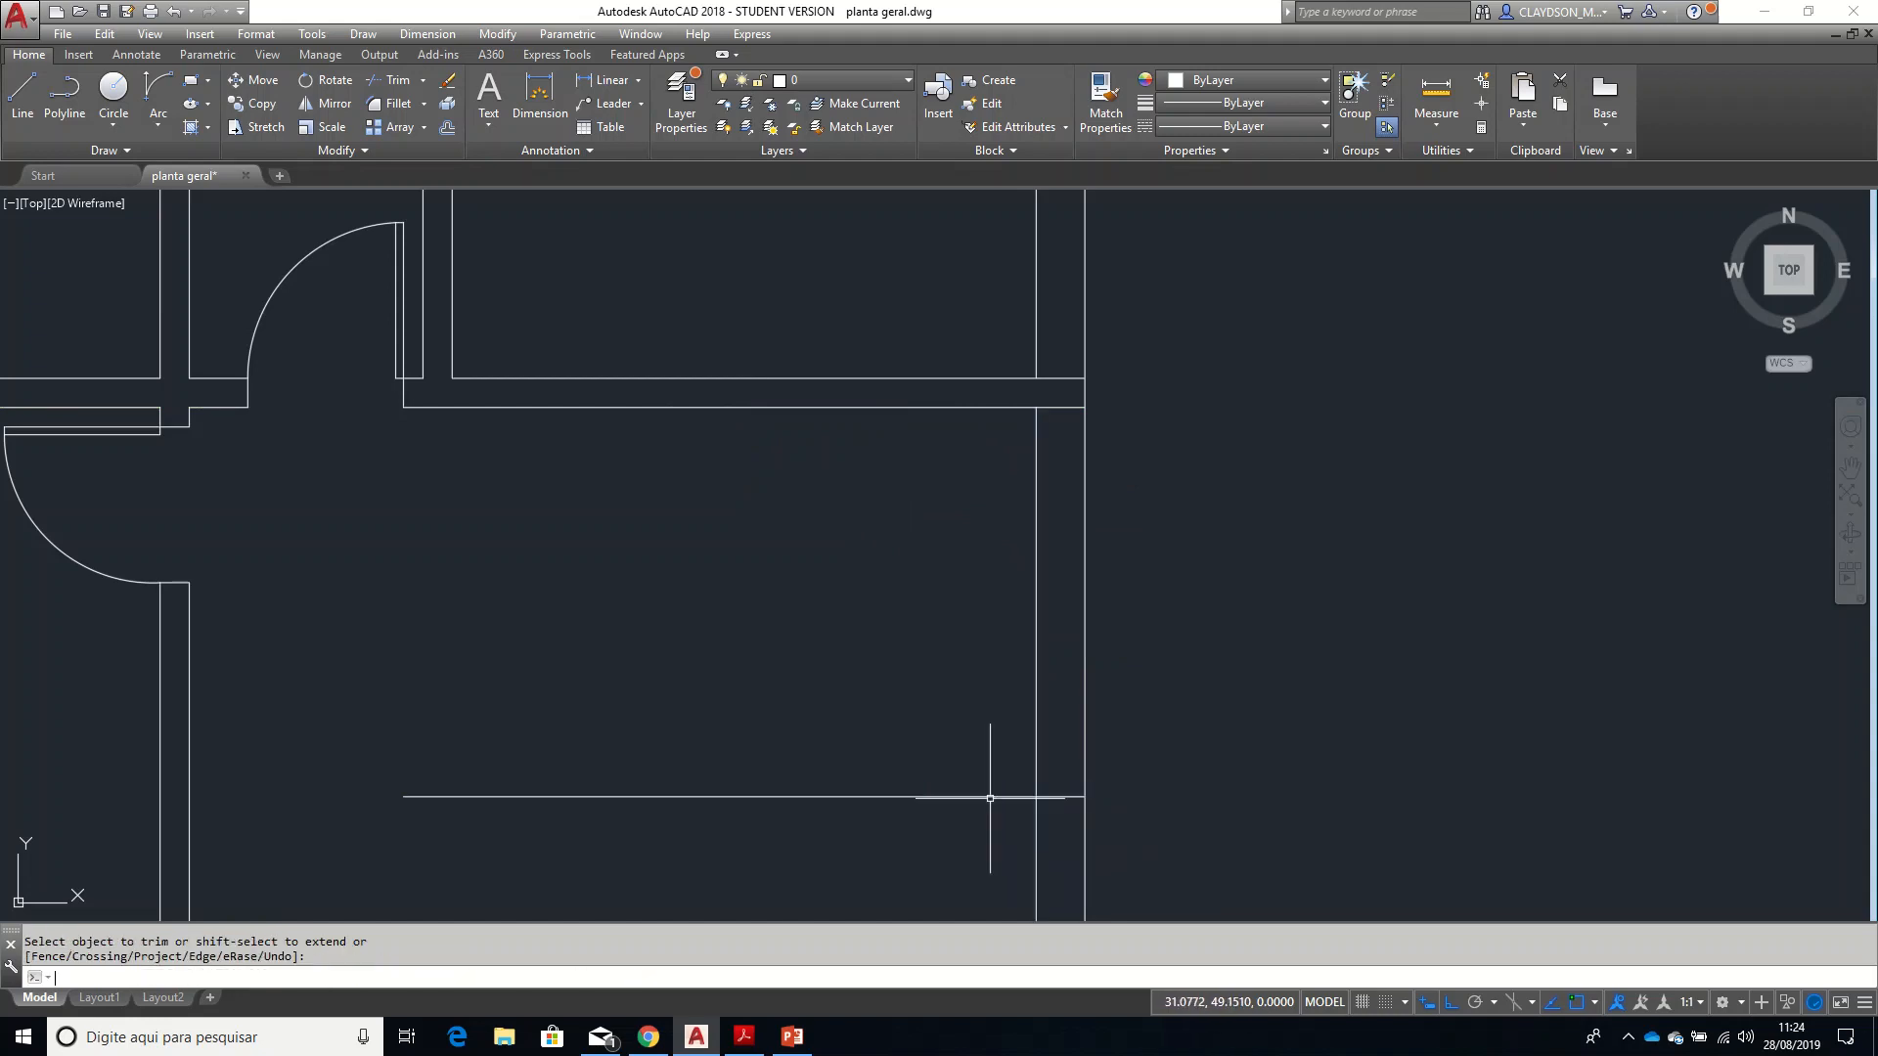
{"action": "type", "text": "l"}
{"action": "key", "text": "Return"}
{"action": "key", "text": "Escape"}
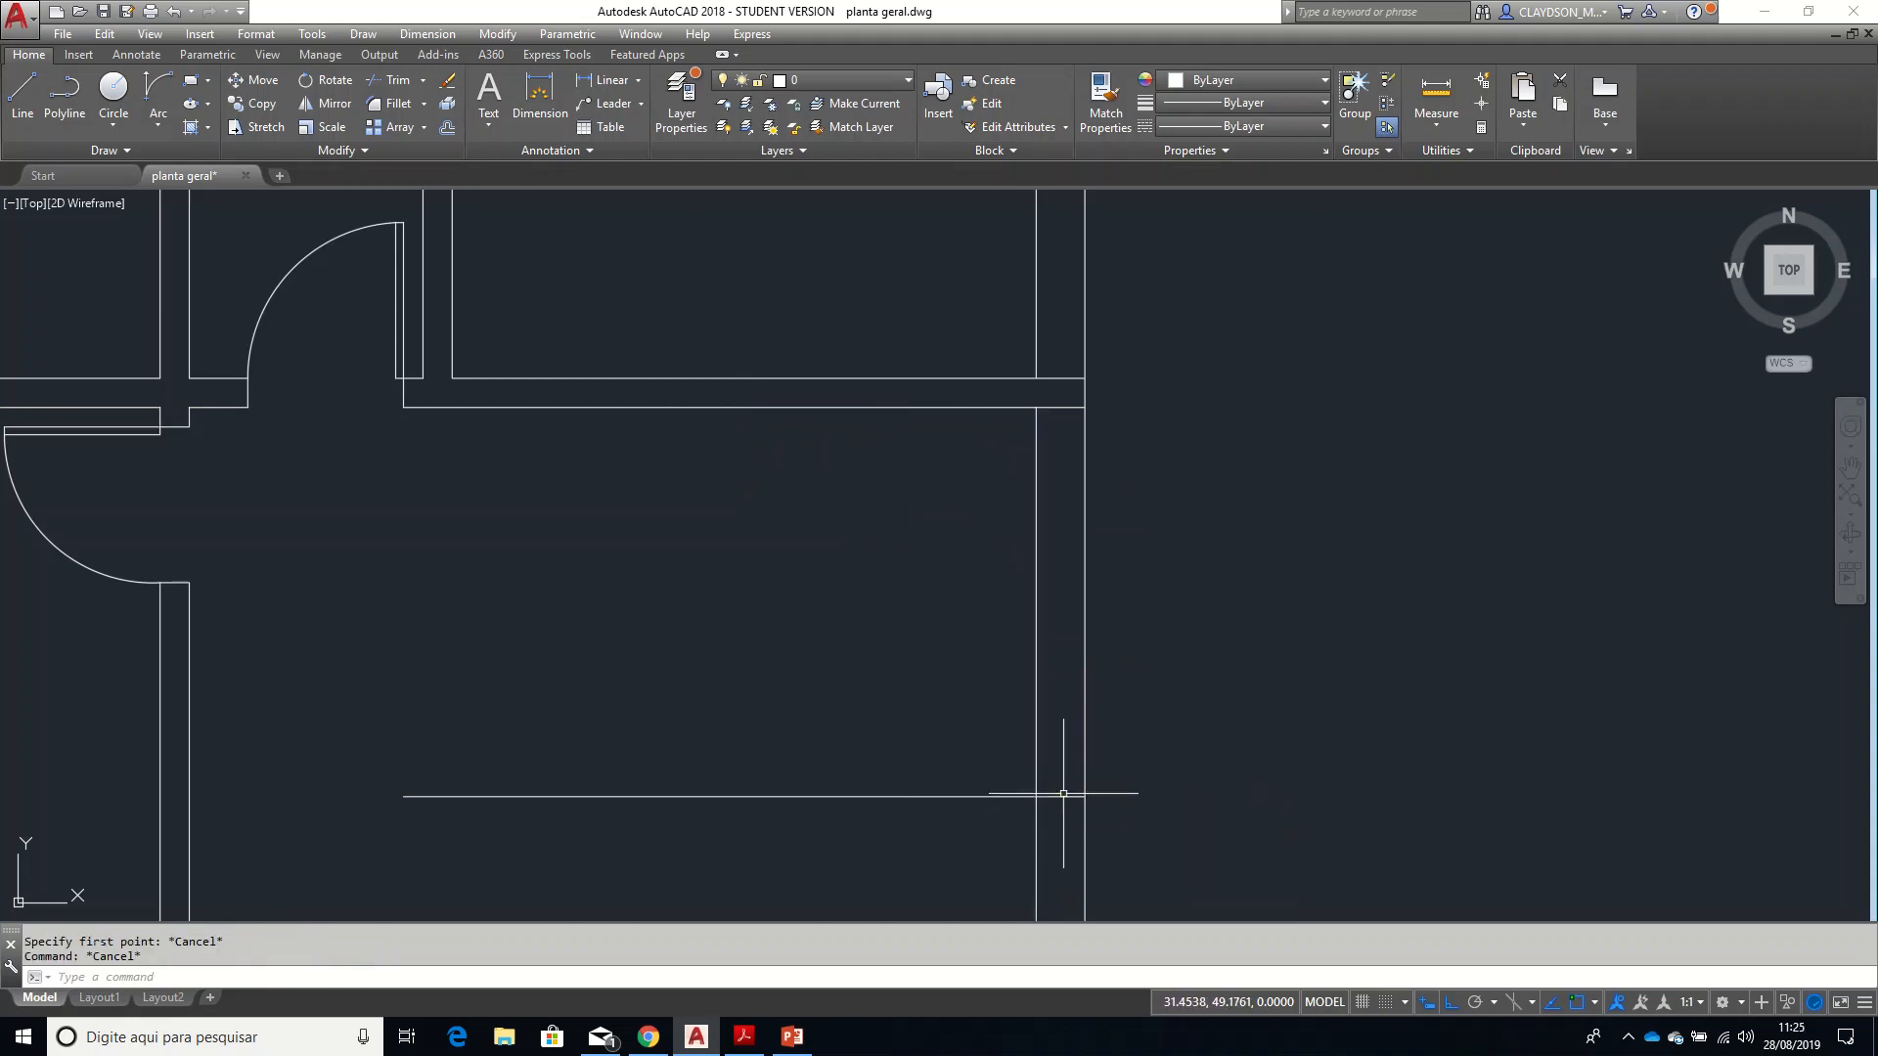
- Trim the horizontal line across the large room so only the piece inside the right outer wall remains
{"action": "type", "text": "tr"}
{"action": "key", "text": "Return"}
{"action": "left_click", "coordinate": [1053, 813]}
{"action": "left_click", "coordinate": [1019, 786]}
{"action": "key", "text": "Return"}
{"action": "left_click", "coordinate": [996, 825]}
{"action": "left_click", "coordinate": [949, 763]}
{"action": "key", "text": "Return"}
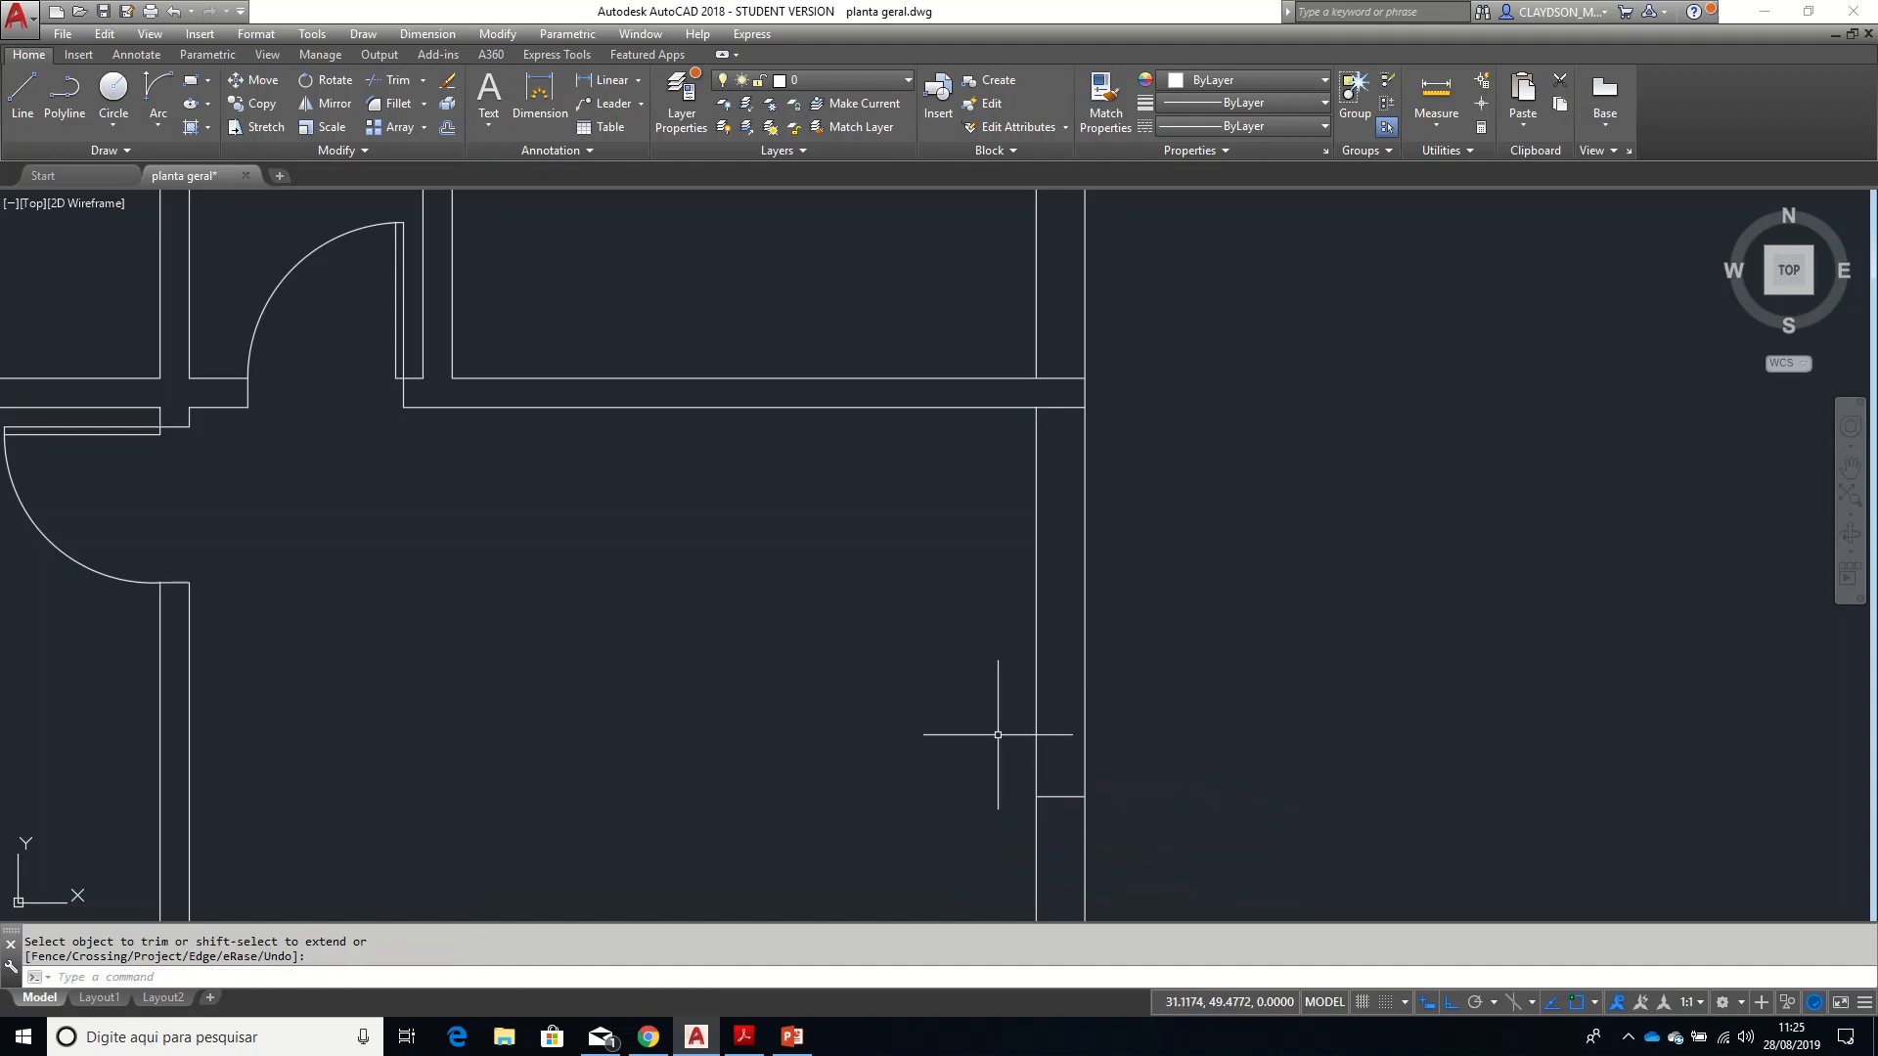
{"action": "type", "text": "l"}
{"action": "key", "text": "Return"}
{"action": "left_click", "coordinate": [1061, 797]}
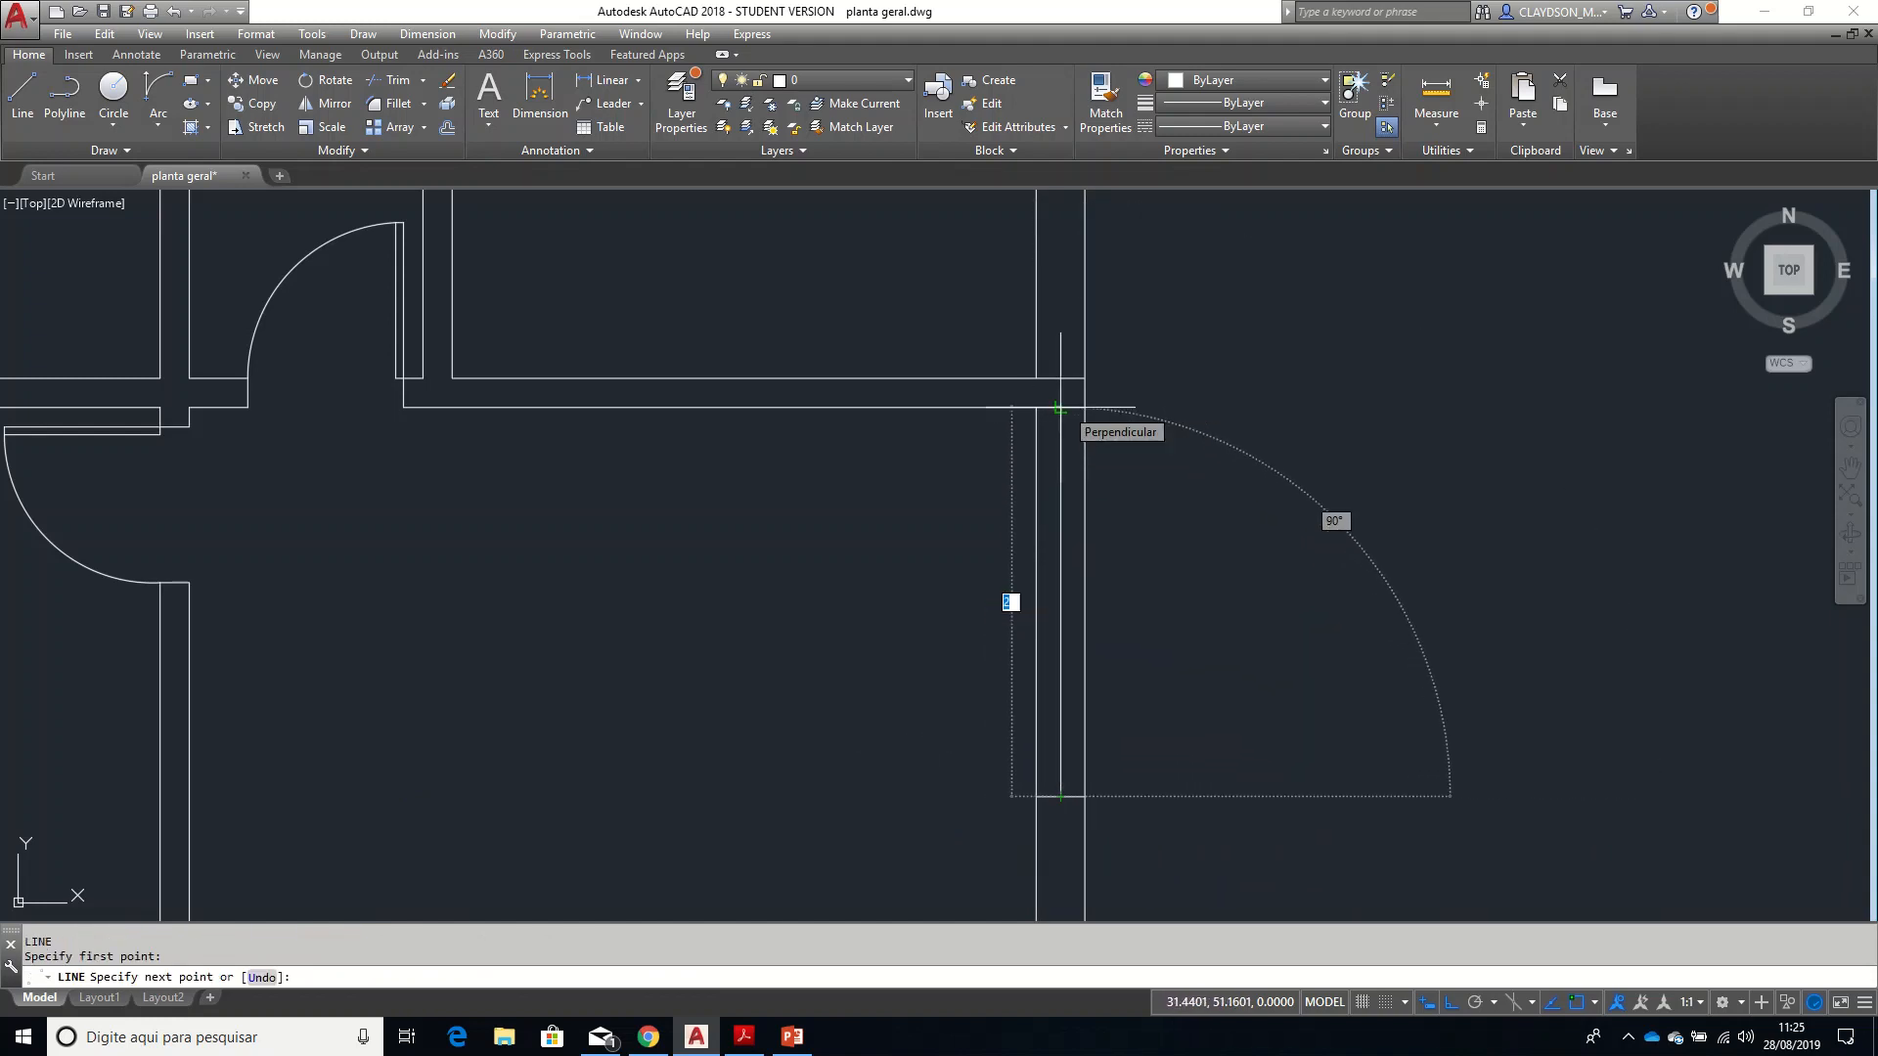
{"action": "key", "text": "Escape"}
- Trim the partition wall's lower line back to the inner line of the right outer wall
{"action": "type", "text": "tr"}
{"action": "key", "text": "Return"}
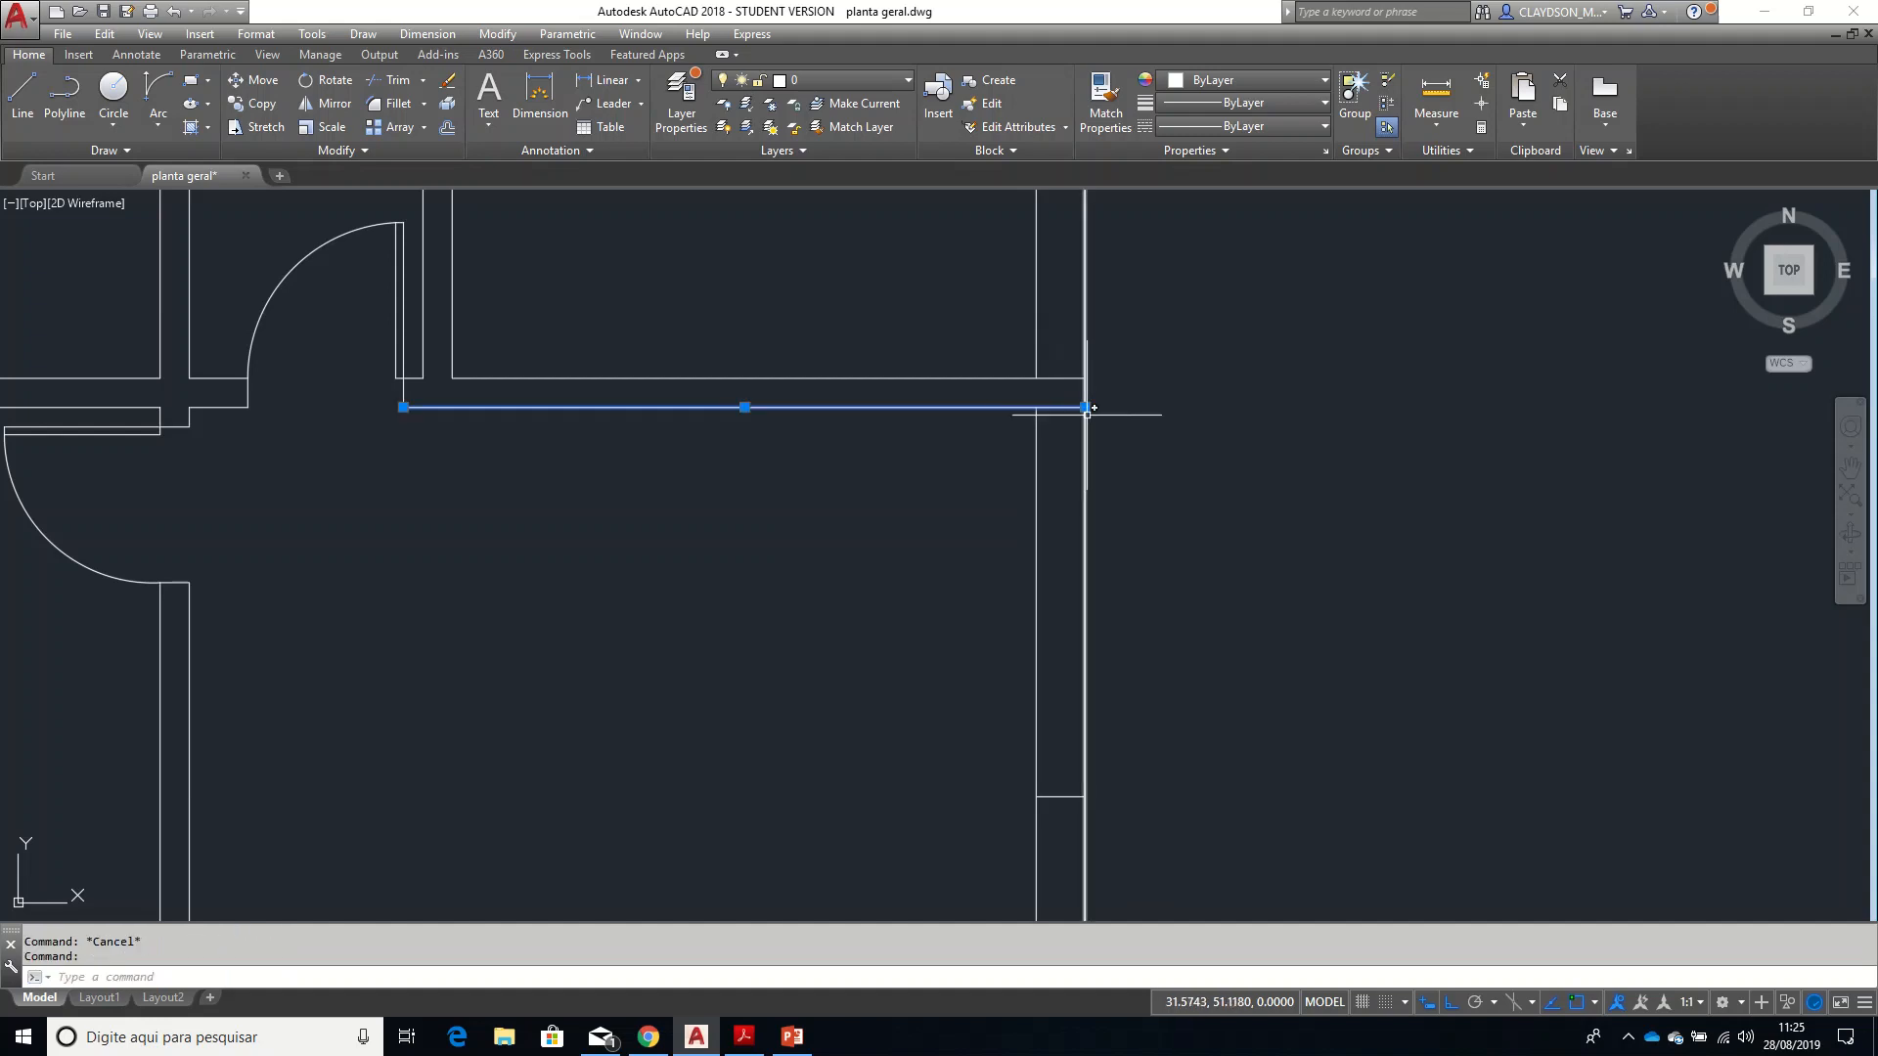
{"action": "left_click", "coordinate": [973, 407]}
{"action": "key", "text": "Return"}
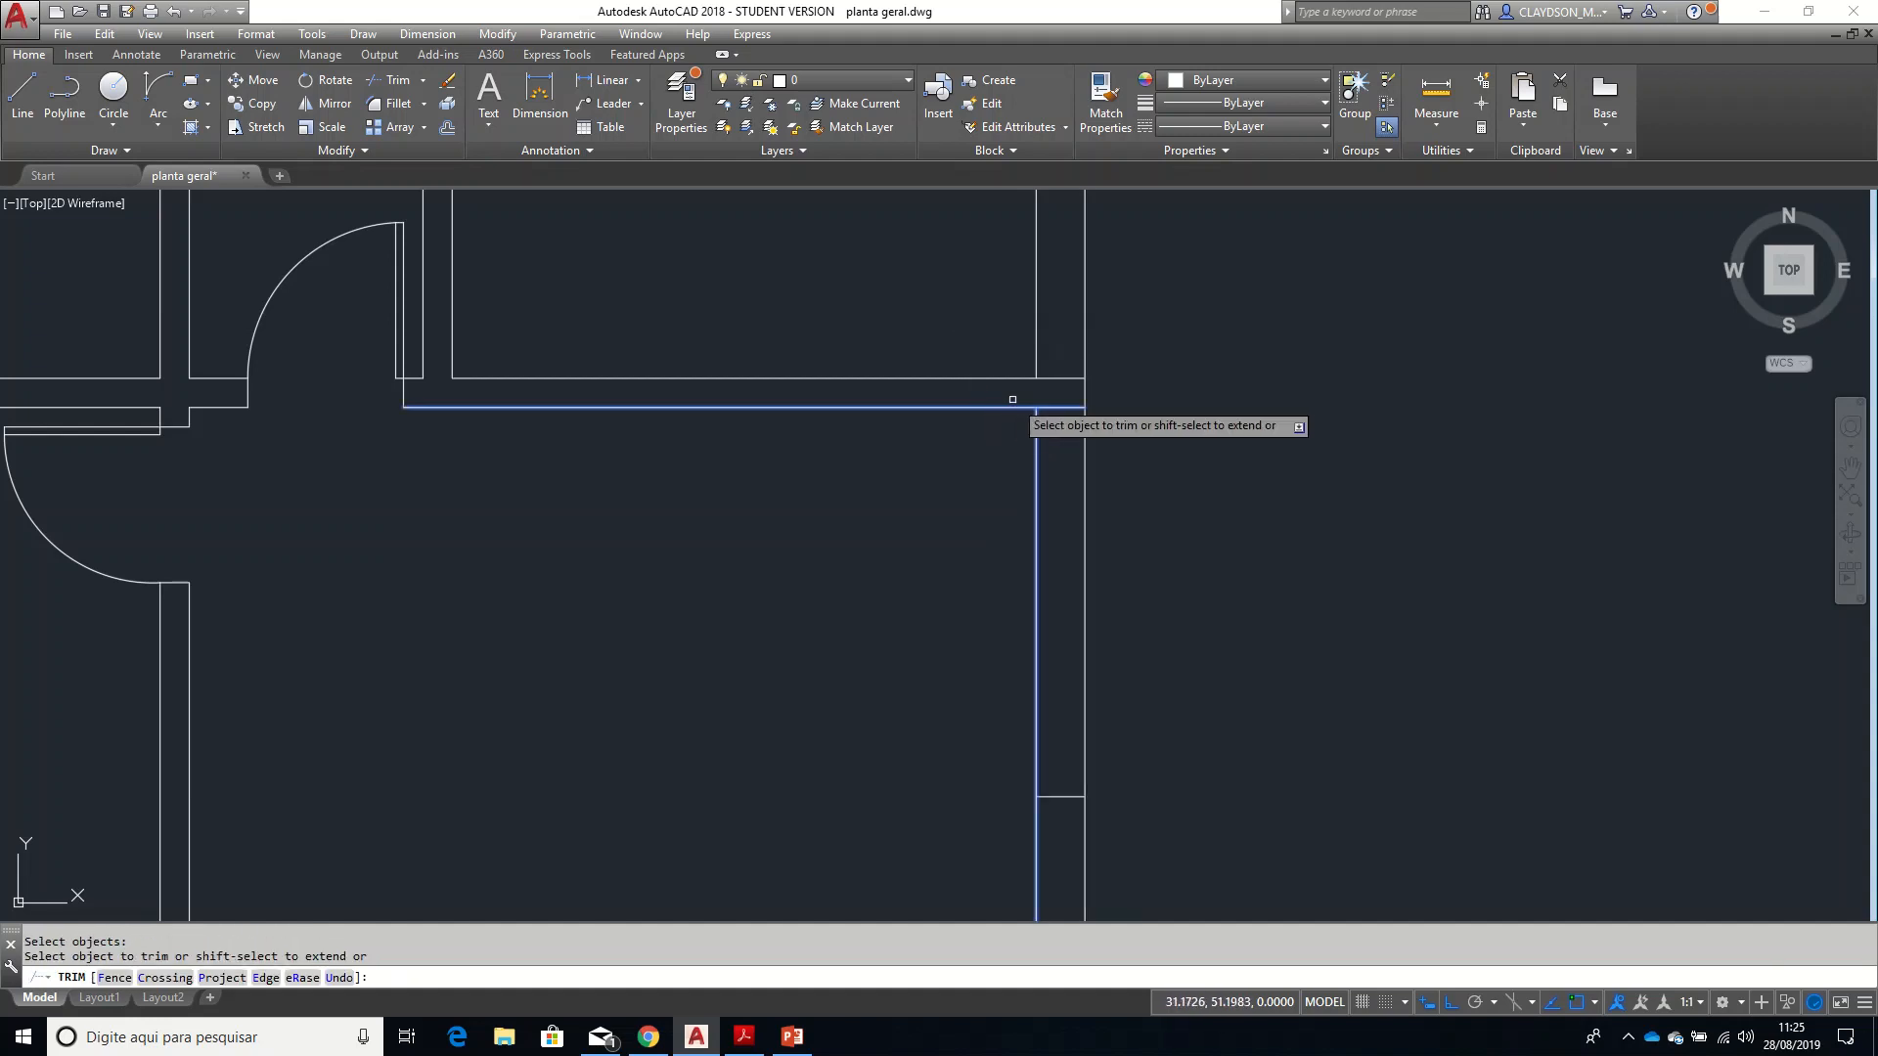
{"action": "key", "text": "Escape"}
- Draw a short line across the right outer wall at the end of the partition's lower line
{"action": "type", "text": "l"}
{"action": "key", "text": "Return"}
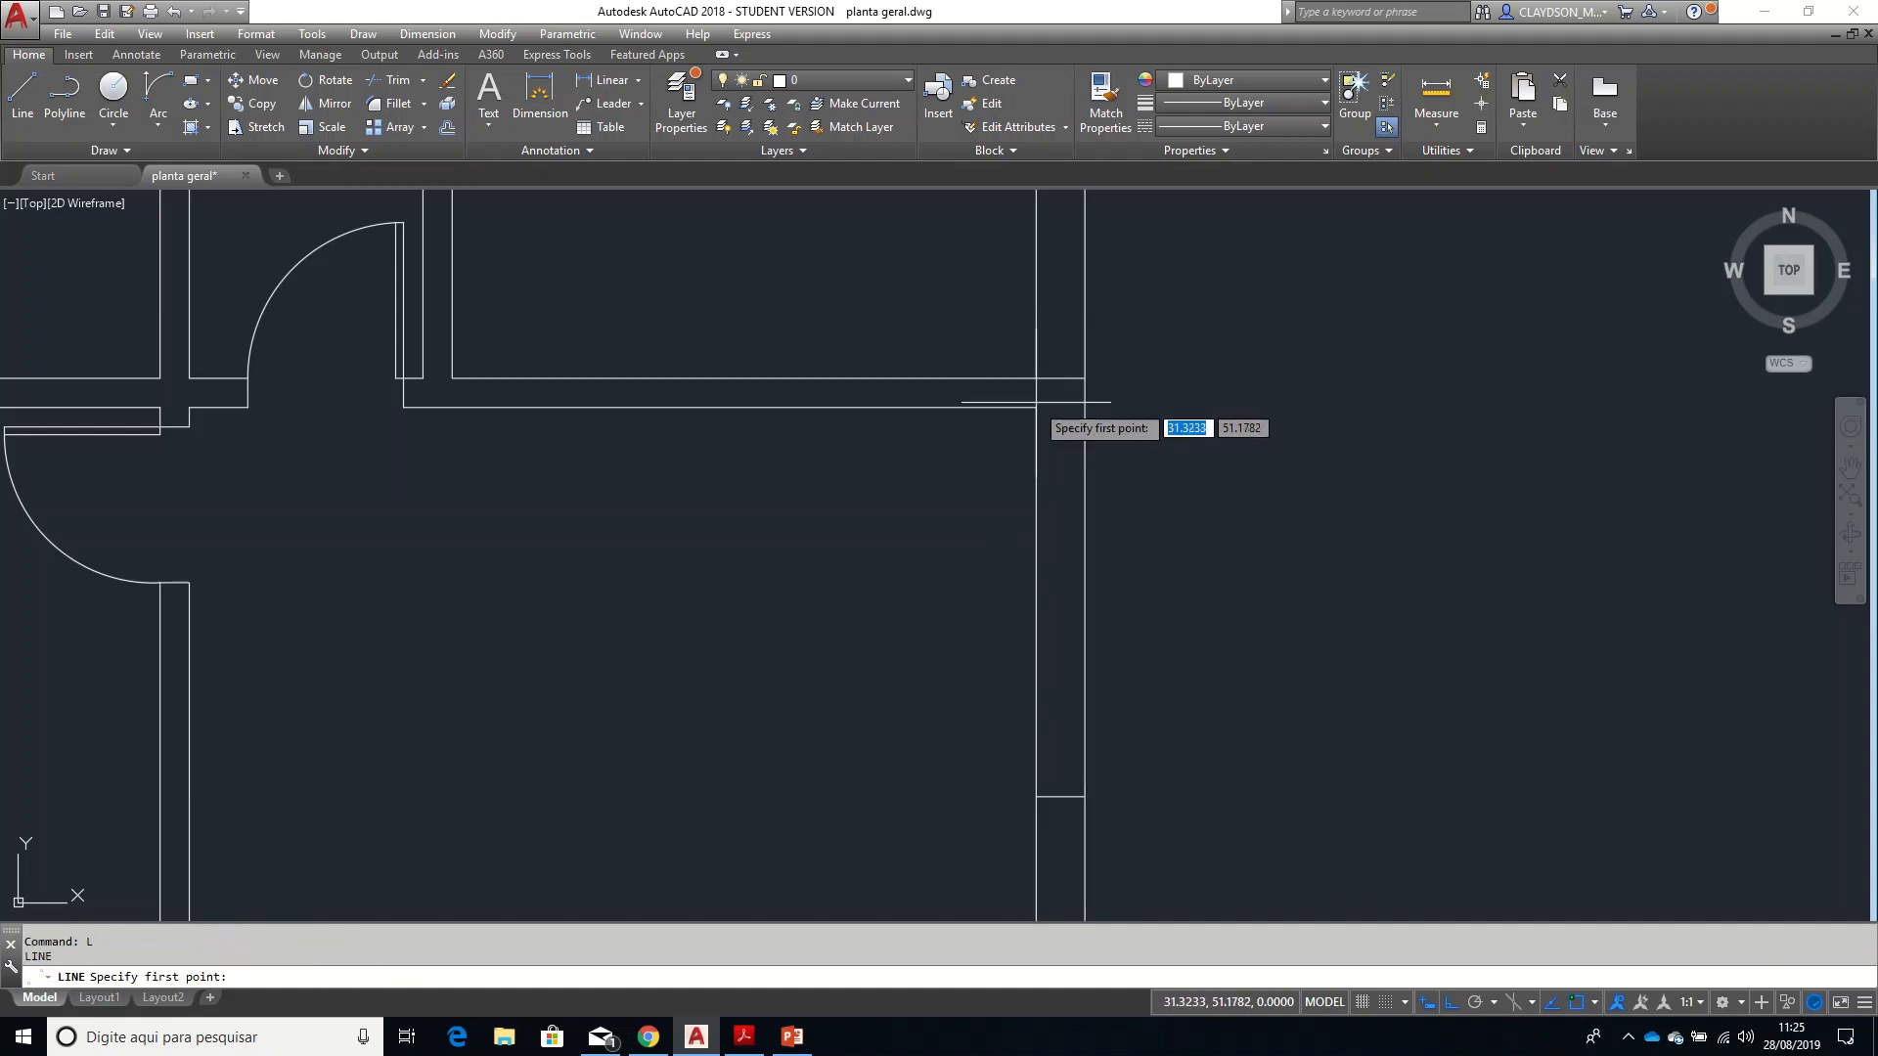
{"action": "left_click", "coordinate": [1084, 407]}
{"action": "key", "text": "Return"}
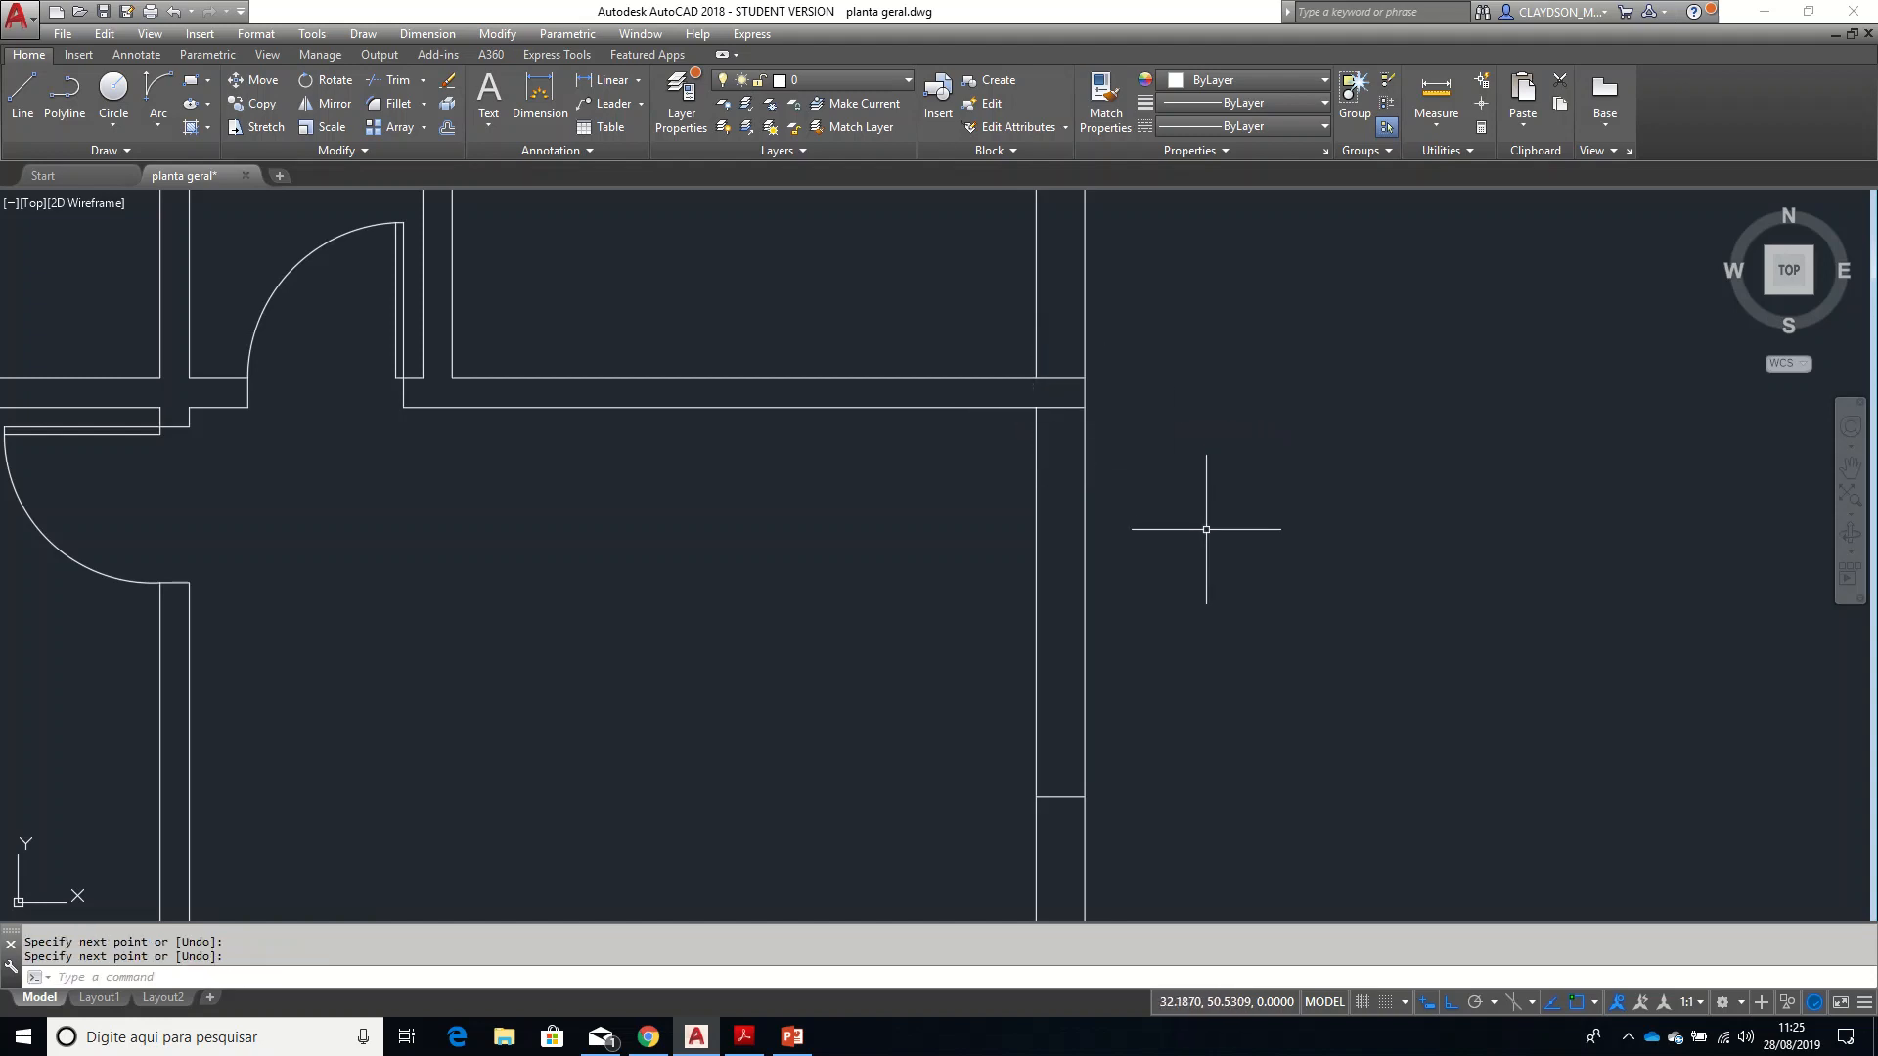
- Draw a vertical window line from the midpoint of the lower short line to the upper short line in the large room's right wall
{"action": "key", "text": "Return"}
{"action": "left_click", "coordinate": [1060, 797]}
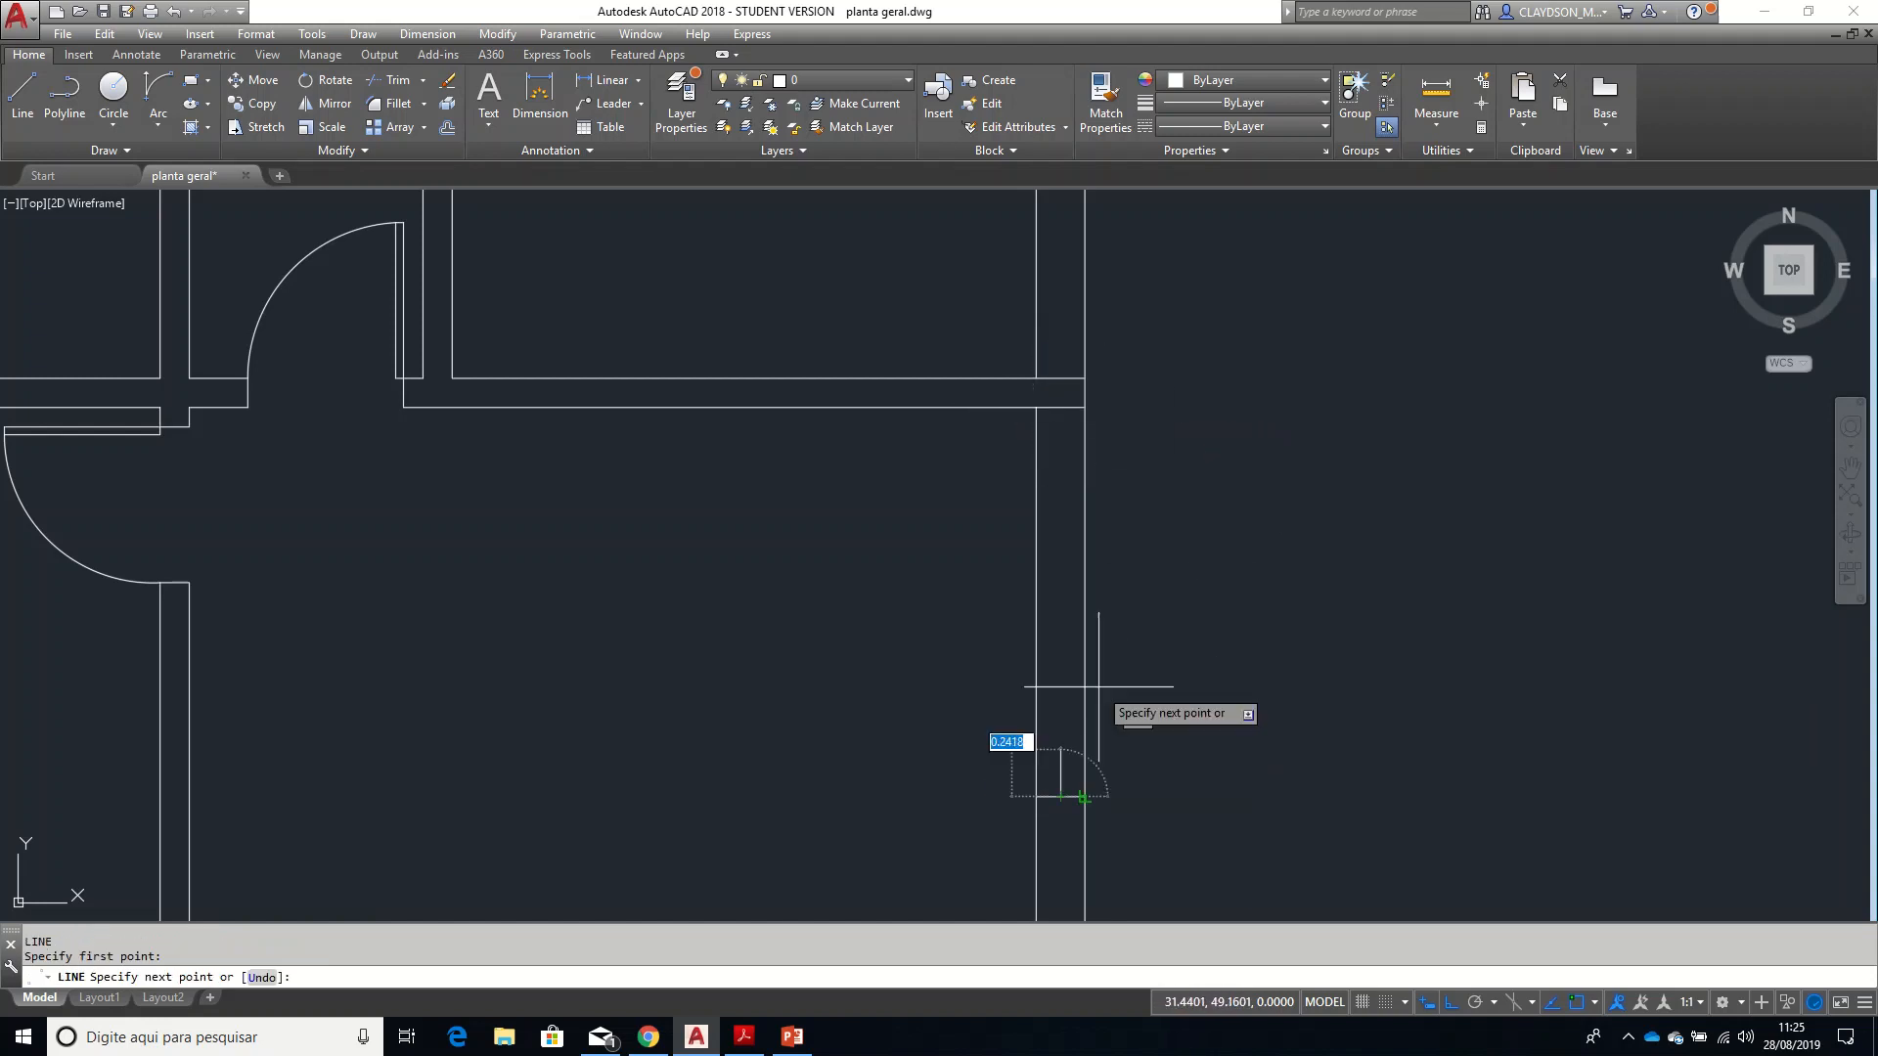
{"action": "left_click", "coordinate": [1063, 413]}
{"action": "key", "text": "Return"}
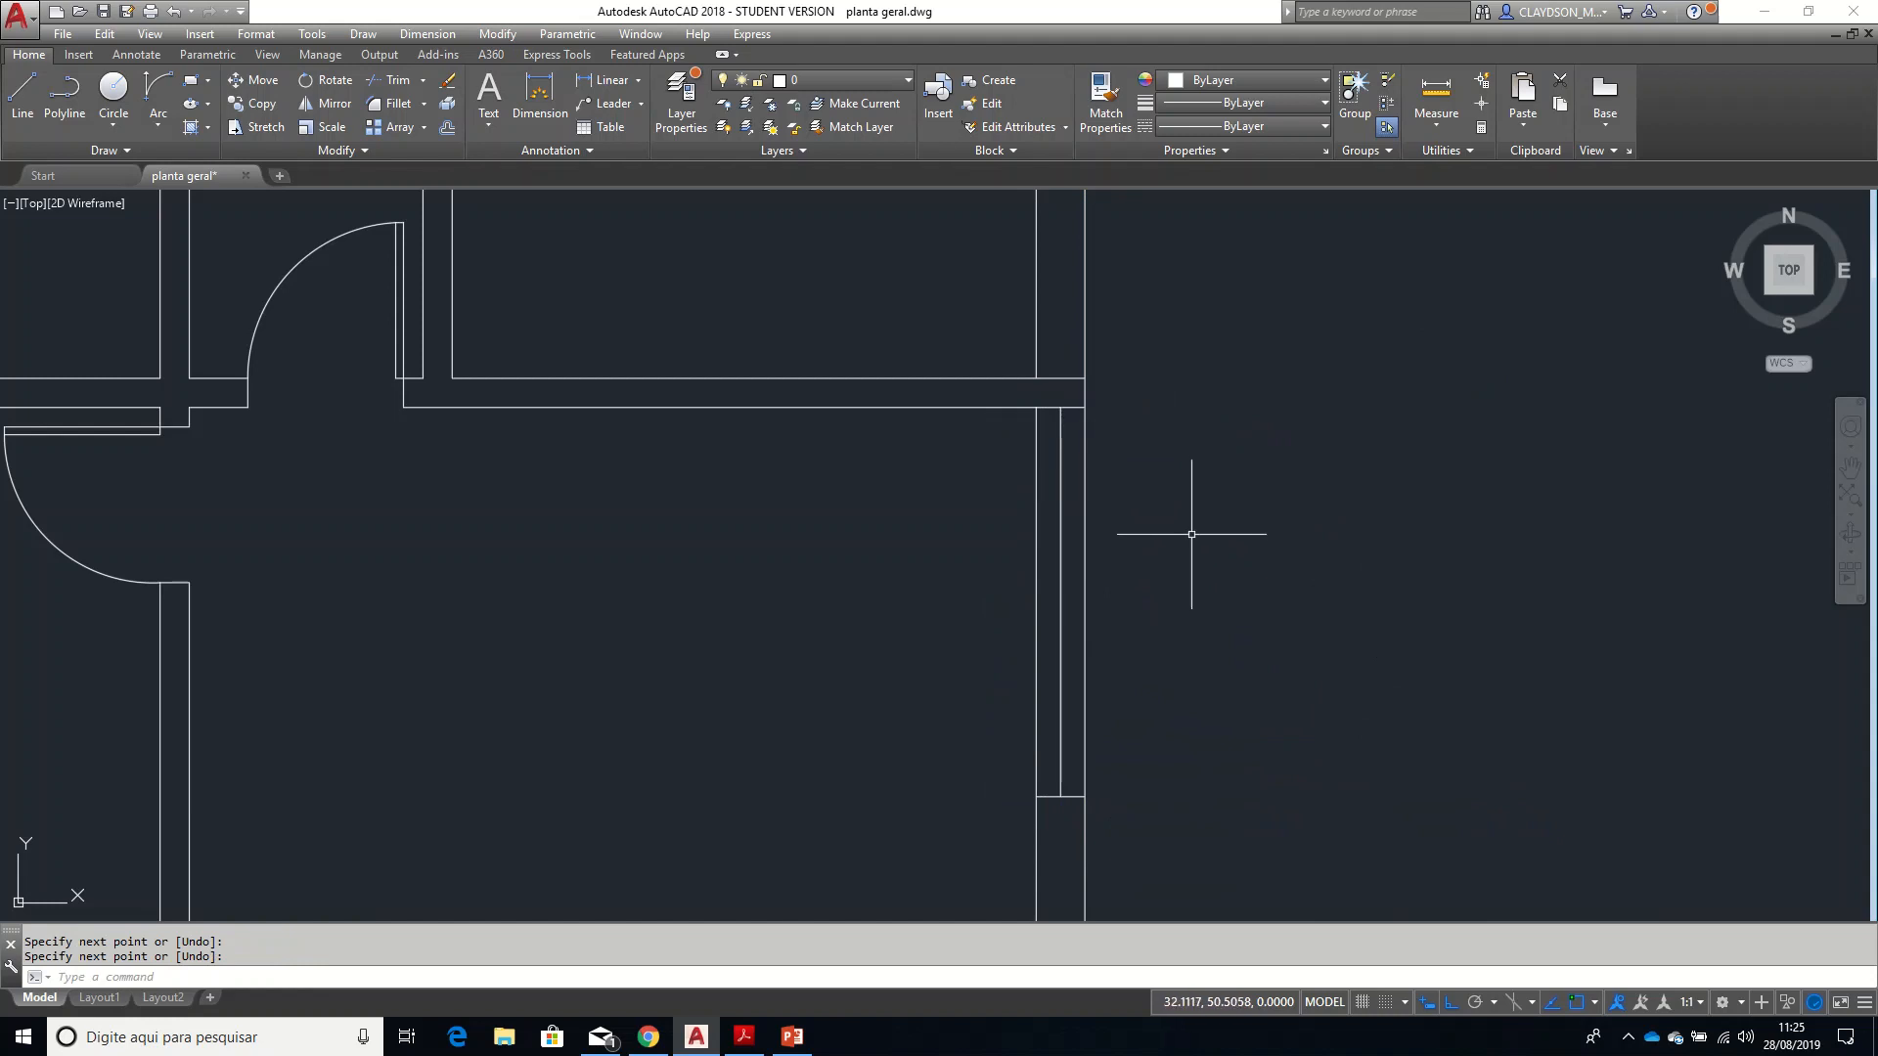
- Offset the large room's vertical window line by 0.04 toward the room interior
{"action": "key", "text": "Return"}
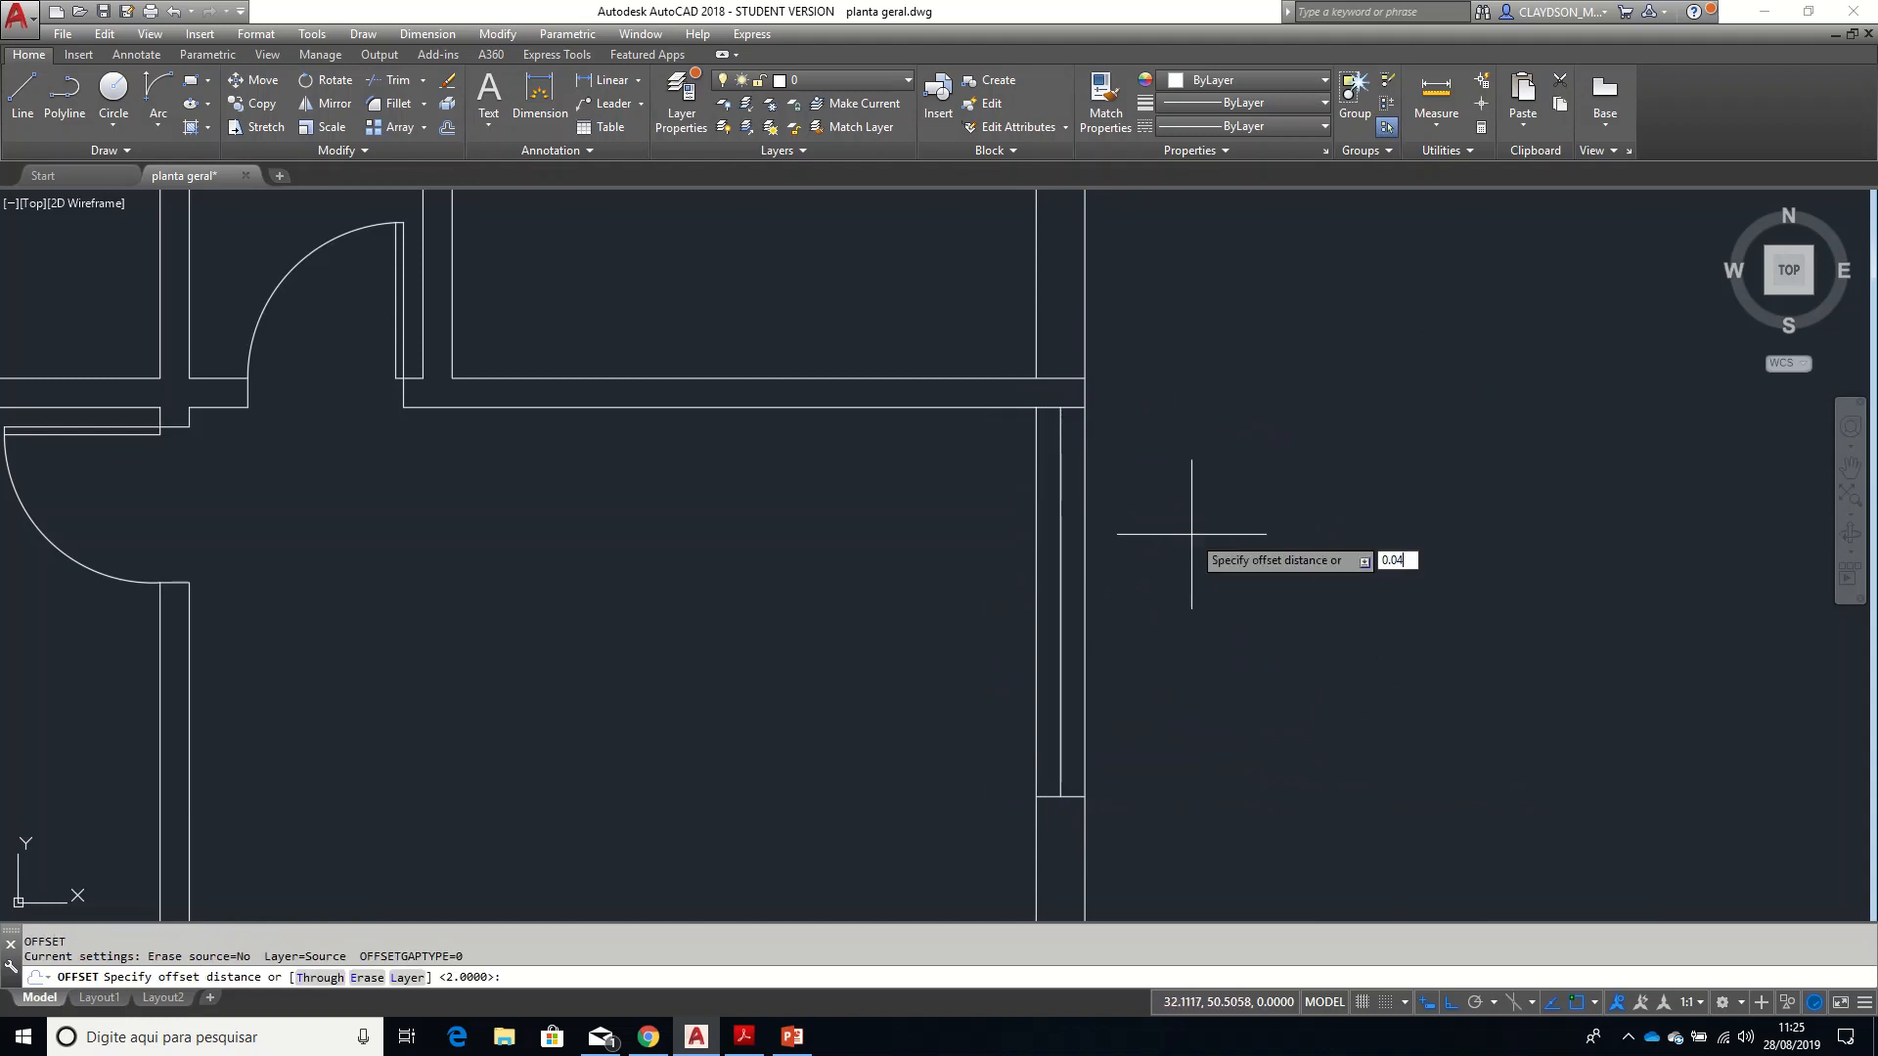
{"action": "key", "text": "Return"}
{"action": "left_click", "coordinate": [1061, 562]}
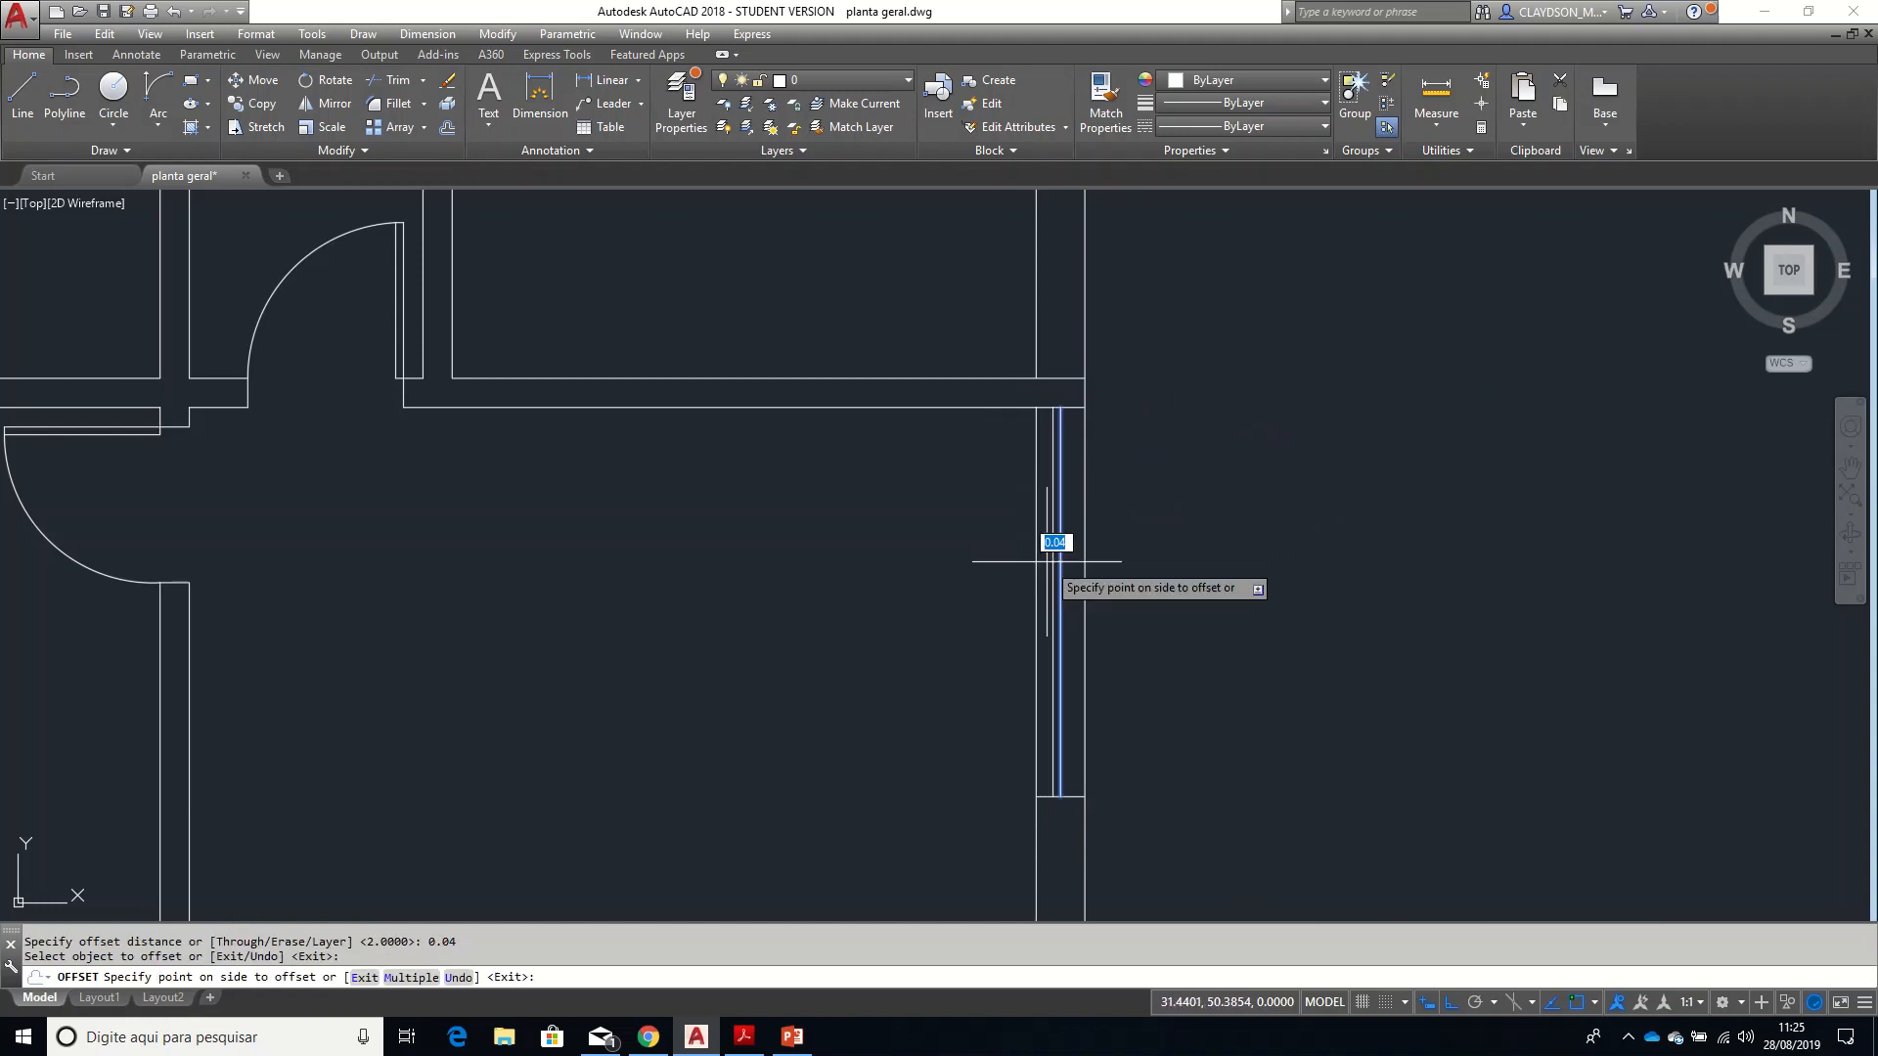
{"action": "left_click", "coordinate": [1037, 563]}
{"action": "key", "text": "Return"}
{"action": "scroll", "coordinate": [989, 548], "scroll_direction": "down", "scroll_amount": 5}
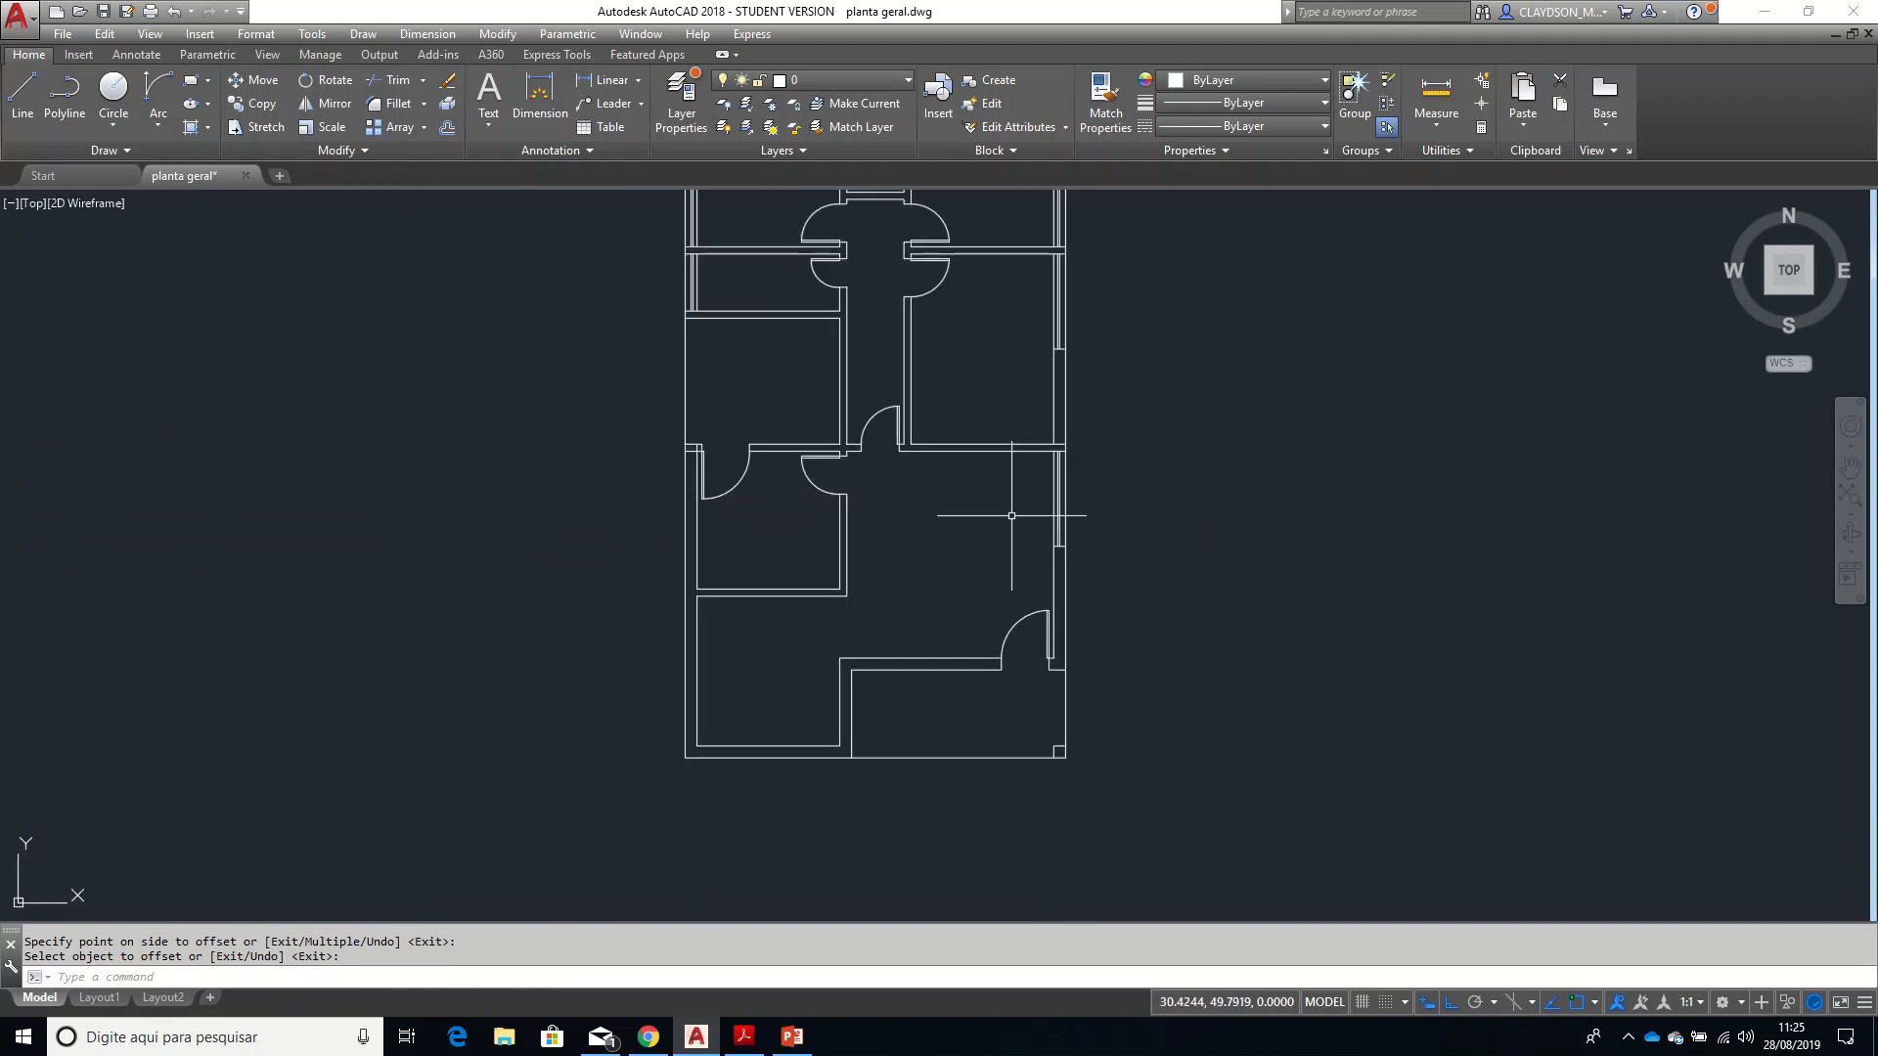
{"action": "key", "text": "Escape"}
- Examine the S. JANTAR window in the reference floor plan PDF in Acrobat Reader, and return to the AutoCAD drawing
{"action": "scroll", "coordinate": [952, 552], "scroll_direction": "up", "scroll_amount": 2}
{"action": "middle_click_drag", "start_coordinate": [953, 553], "coordinate": [932, 530]}
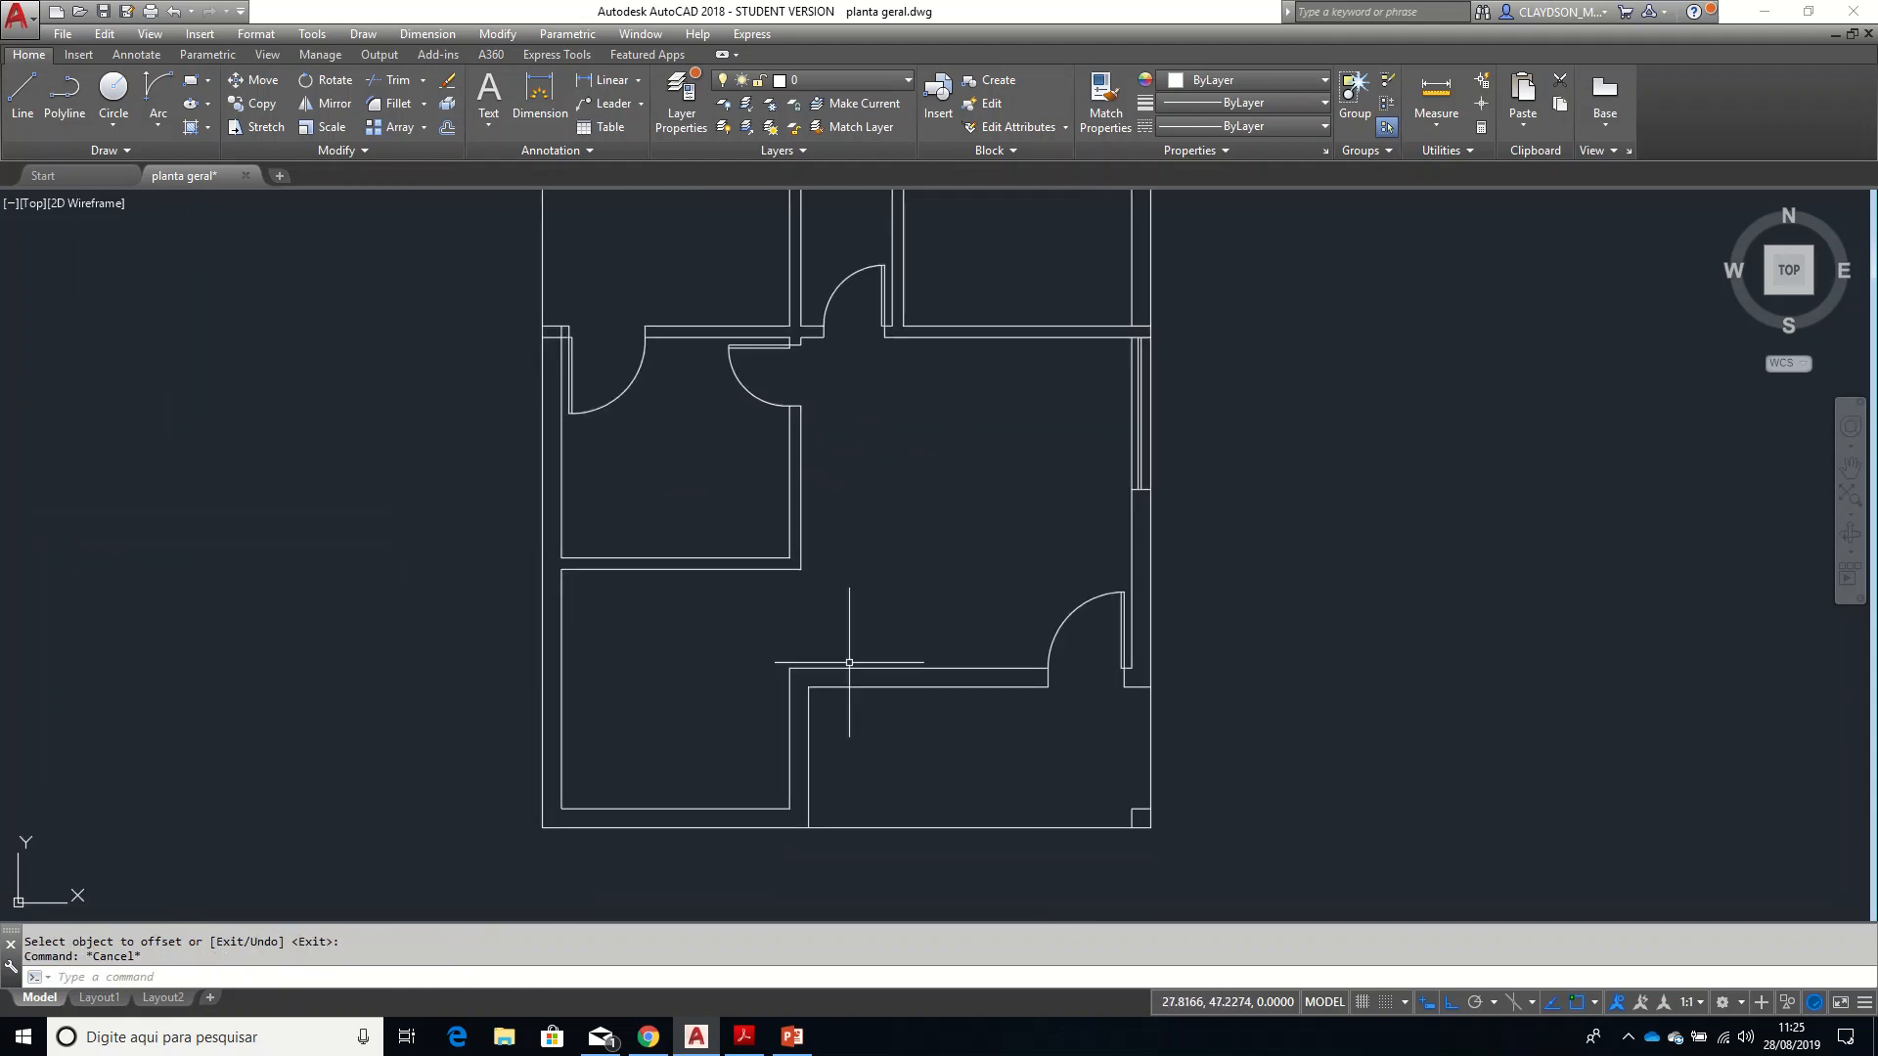
{"action": "scroll", "coordinate": [849, 662], "scroll_direction": "down", "scroll_amount": 3}
{"action": "scroll", "coordinate": [829, 706], "scroll_direction": "up", "scroll_amount": 1}
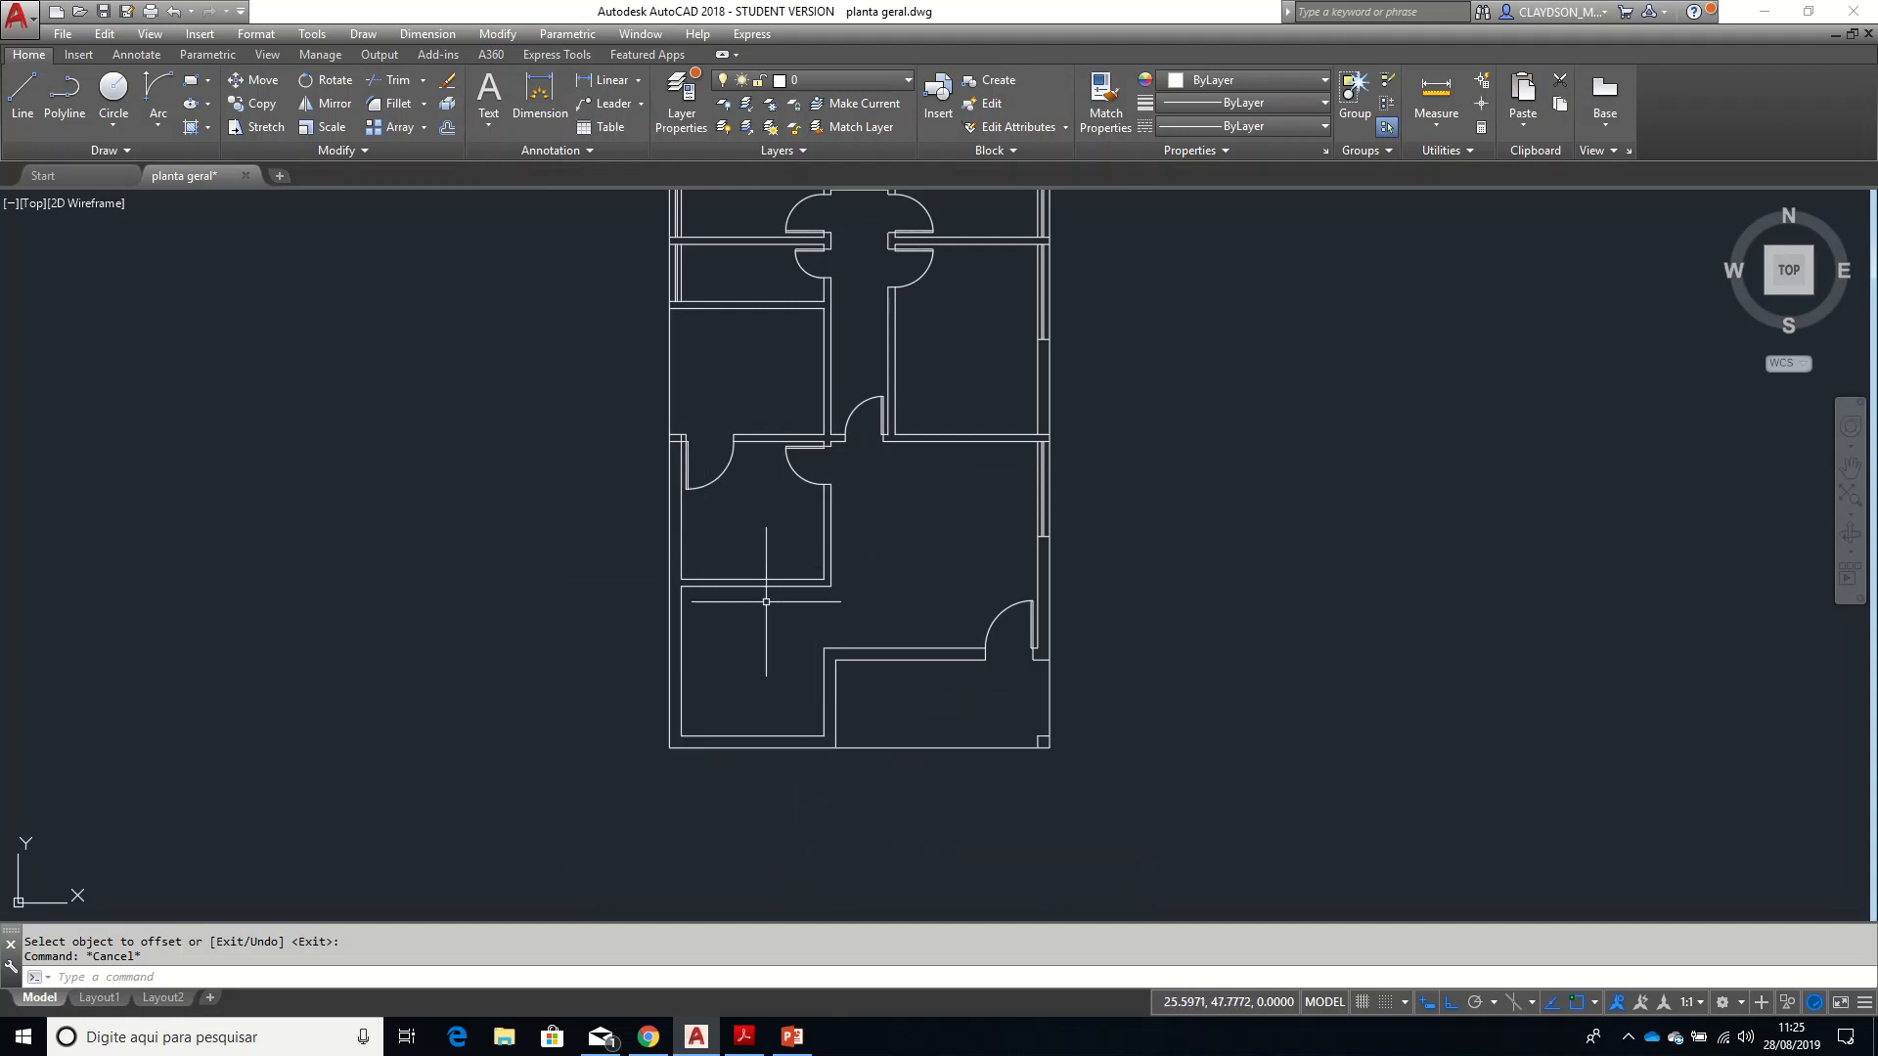
{"action": "middle_click_drag", "start_coordinate": [828, 486], "coordinate": [864, 528]}
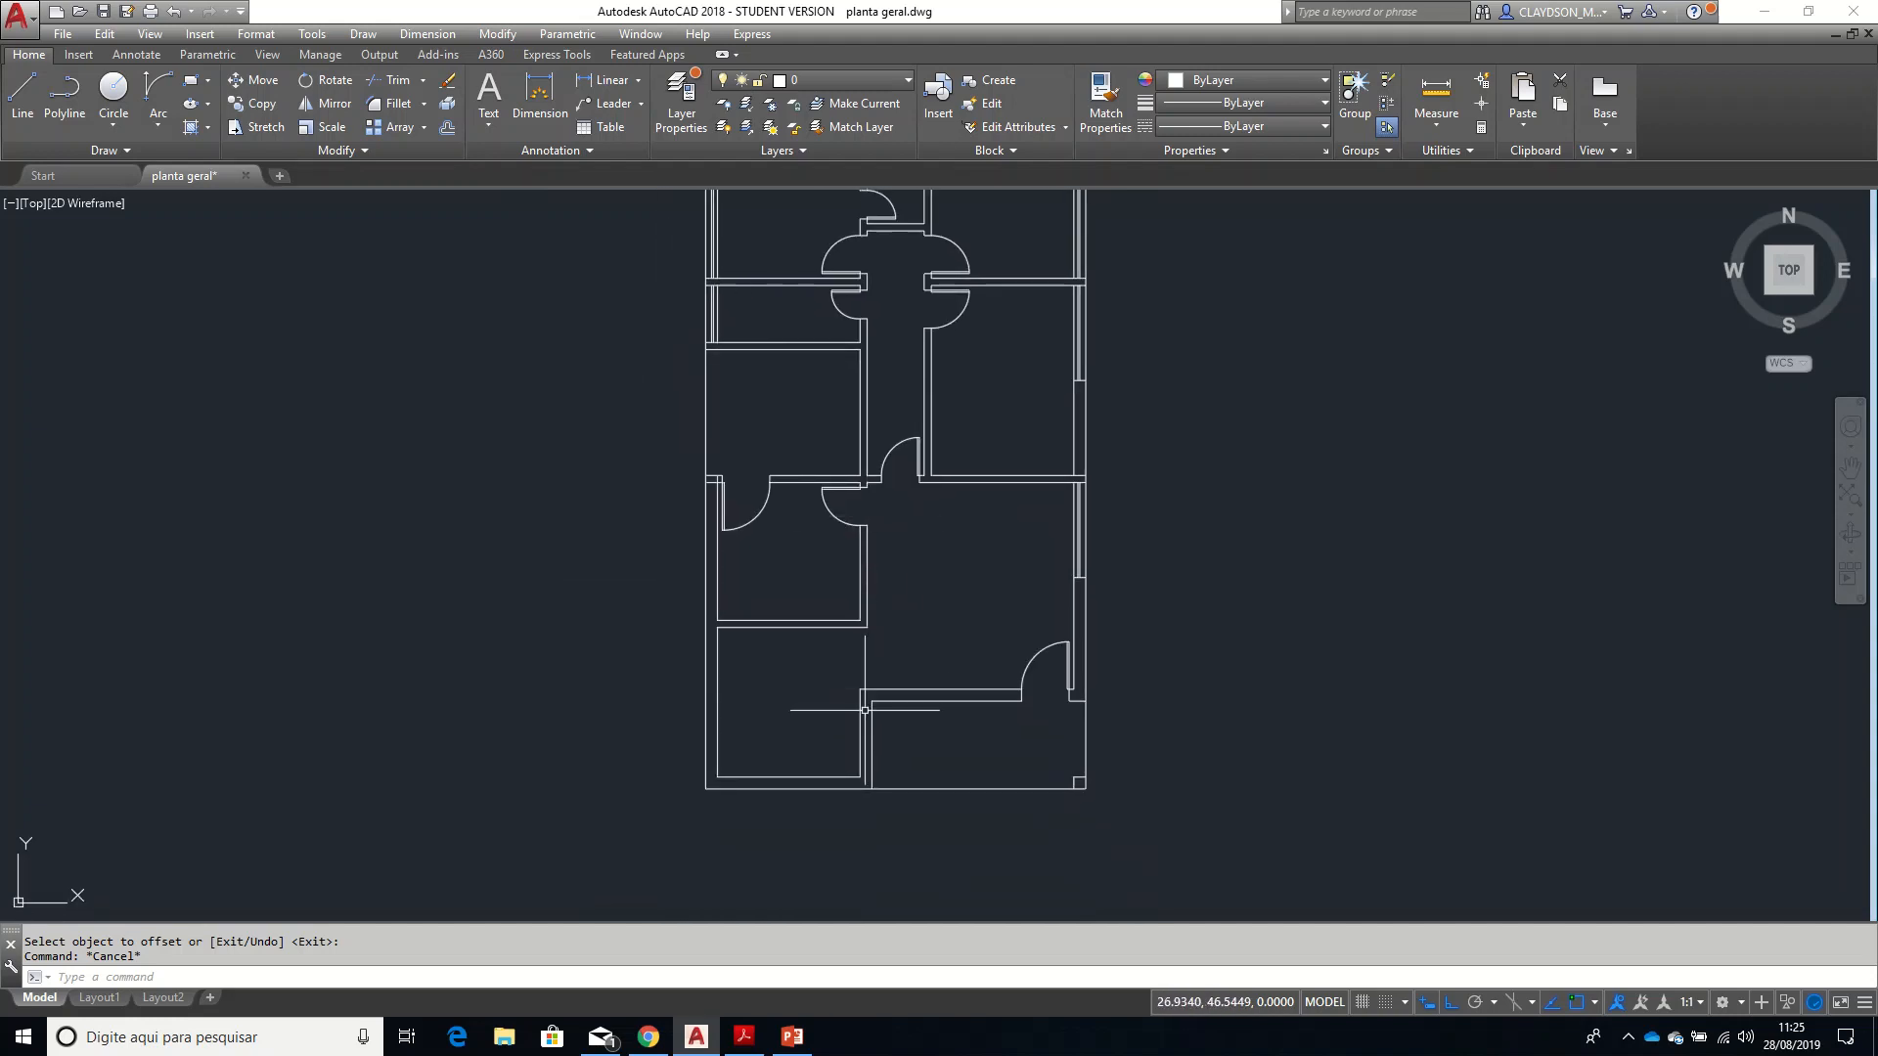
{"action": "key", "text": "alt+Tab"}
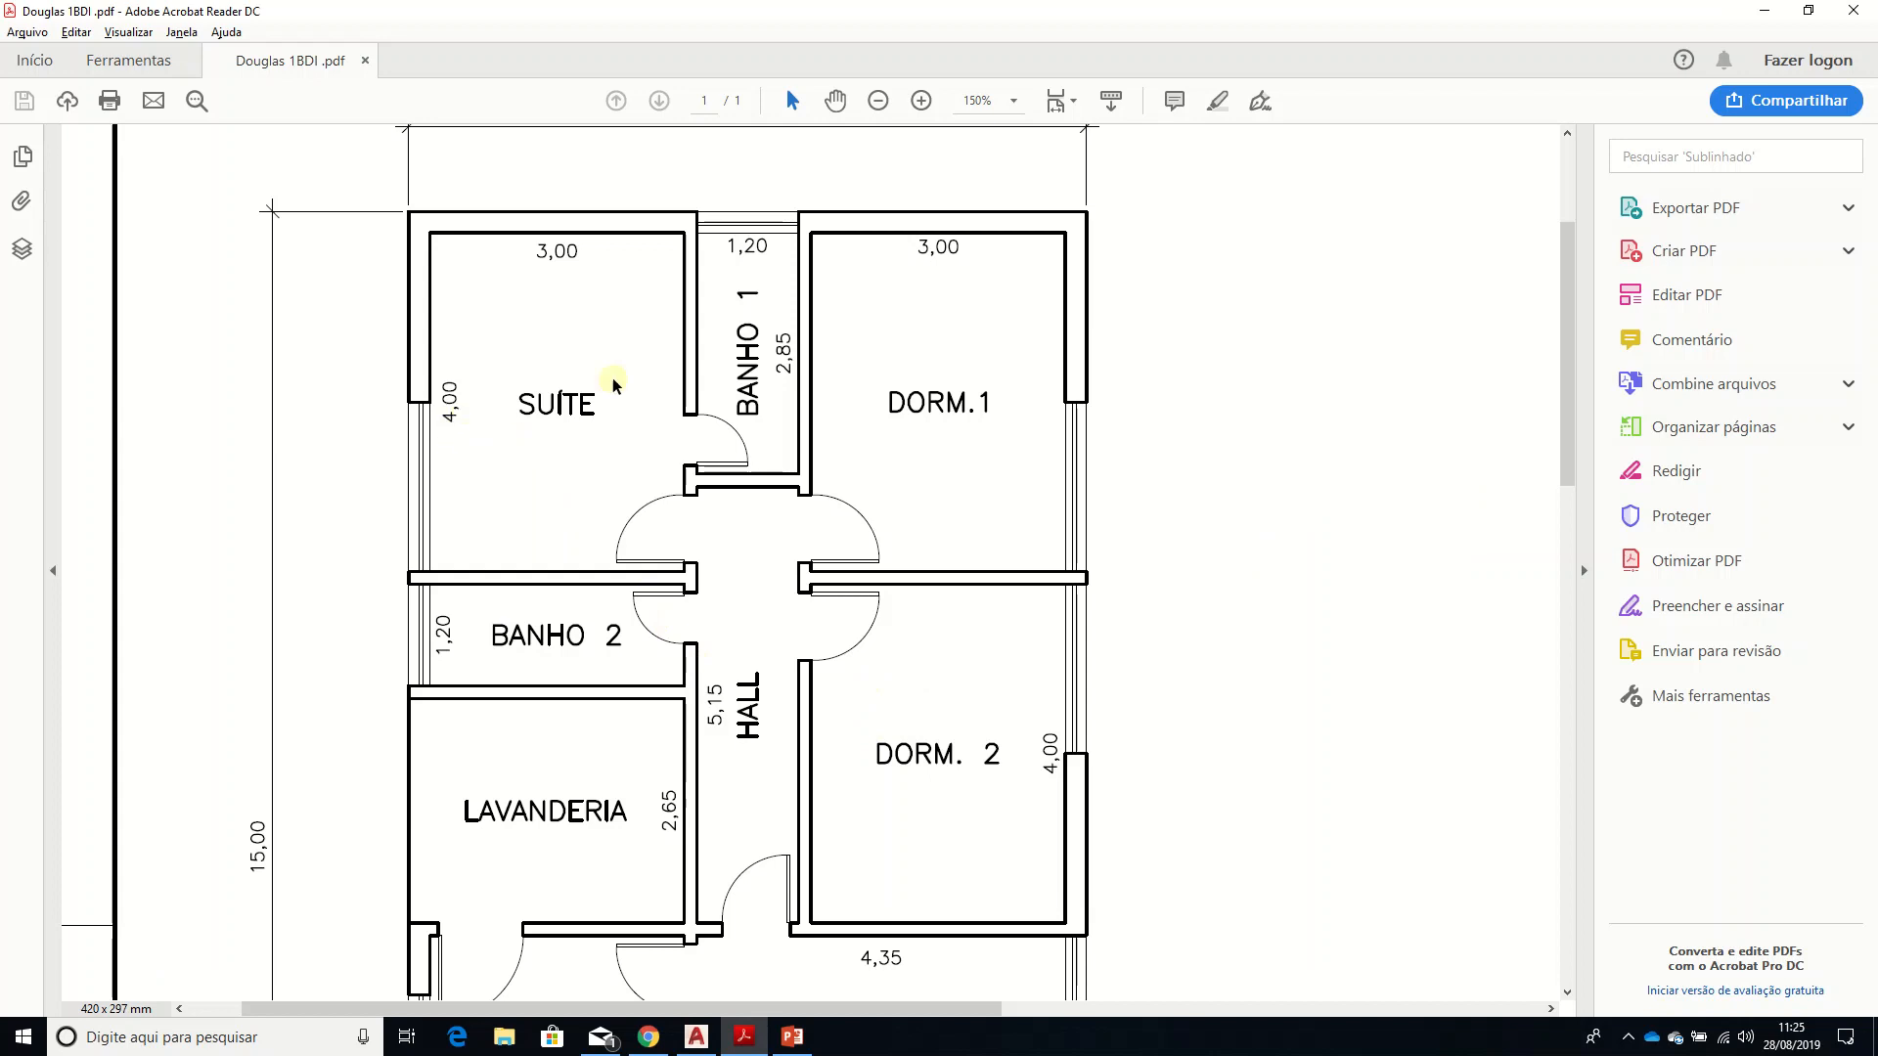
{"action": "scroll", "coordinate": [896, 629], "scroll_direction": "down", "scroll_amount": 10}
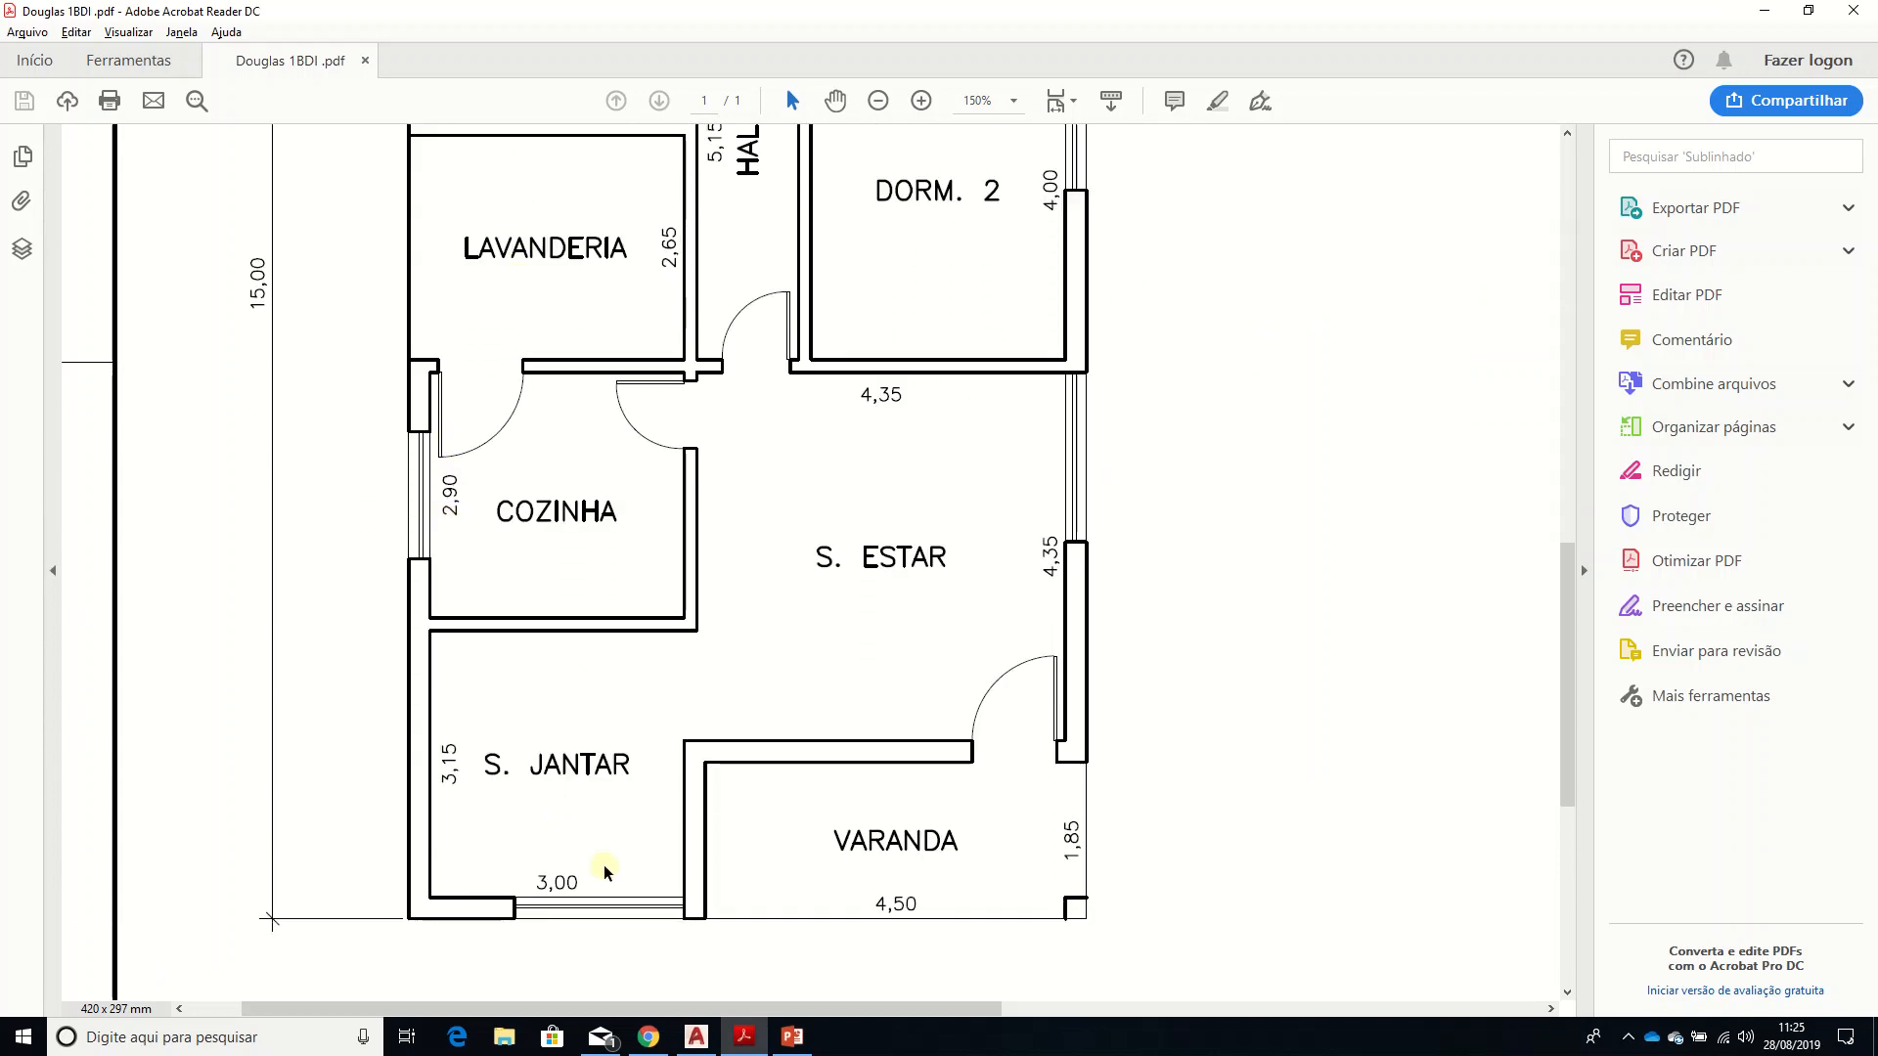
{"action": "key", "text": "alt+Tab"}
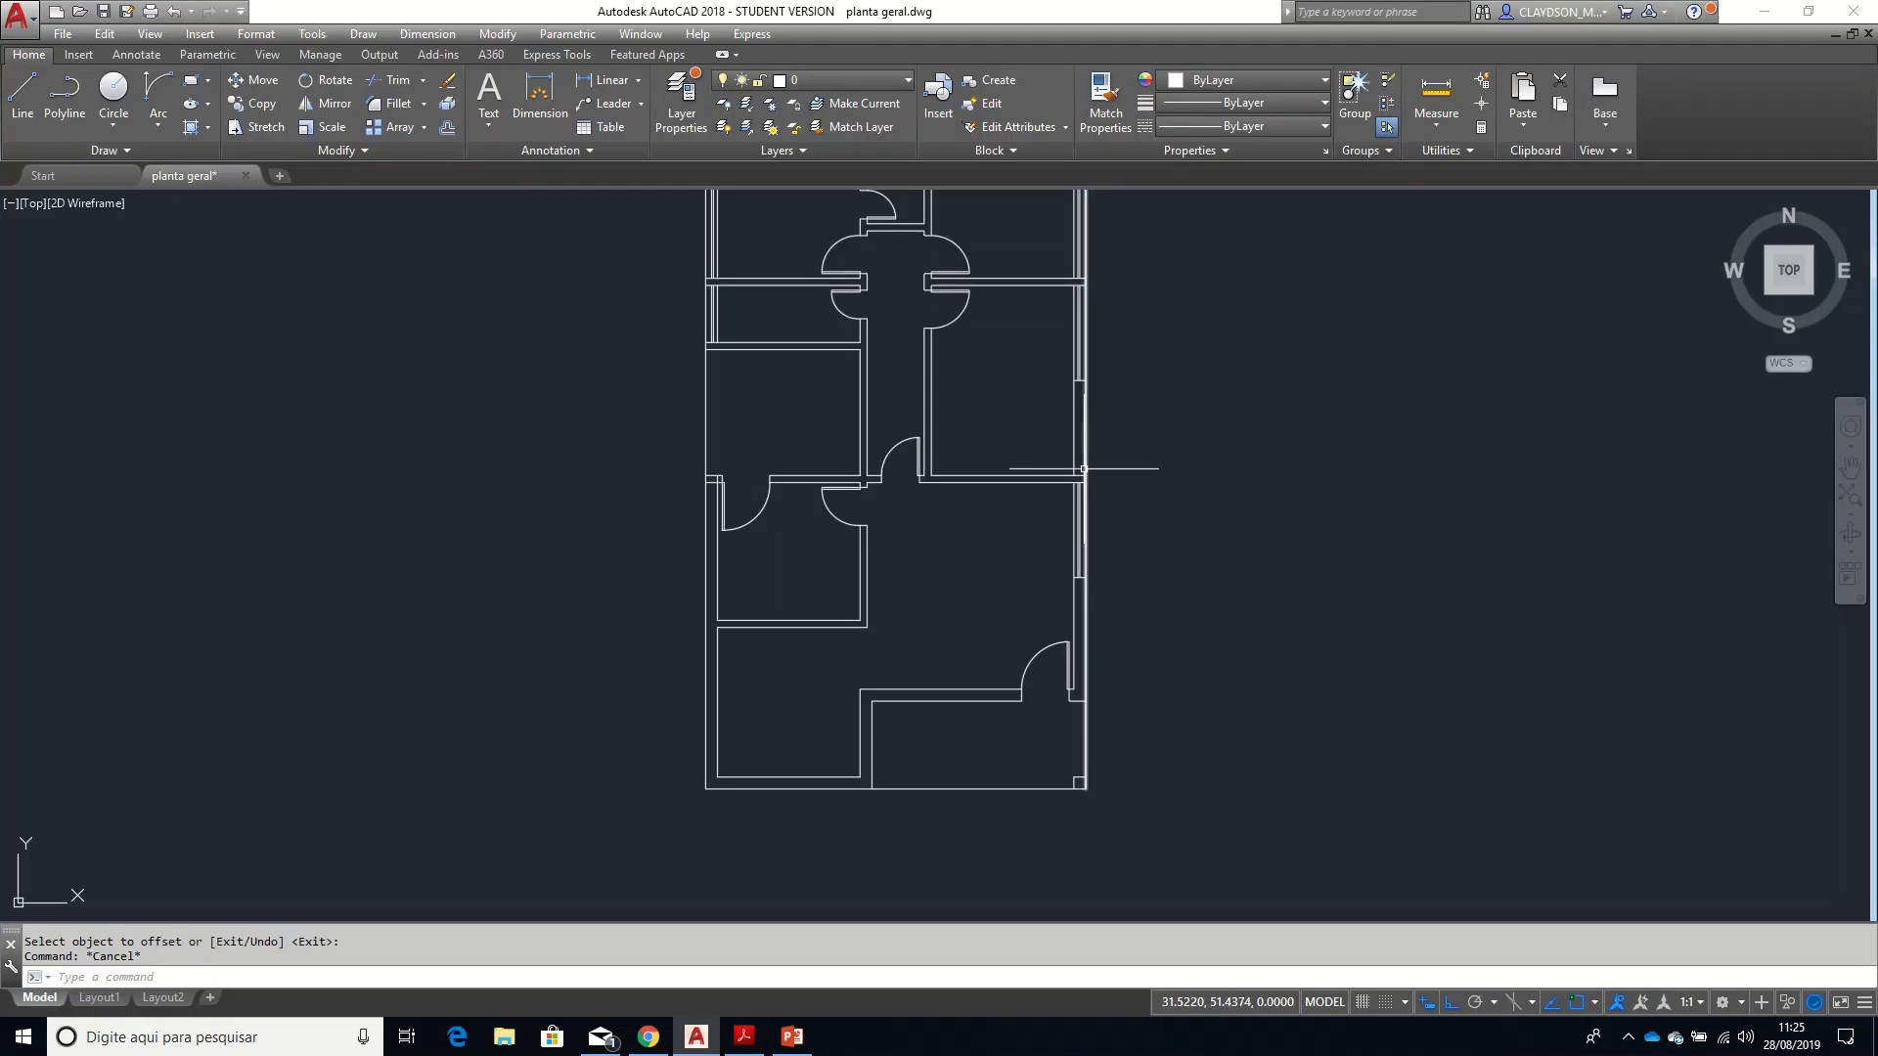
- Draw a short line across the bottom outer wall from the lower-left room's inner right corner, perpendicular to the outer wall line
{"action": "scroll", "coordinate": [842, 685], "scroll_direction": "up", "scroll_amount": 2}
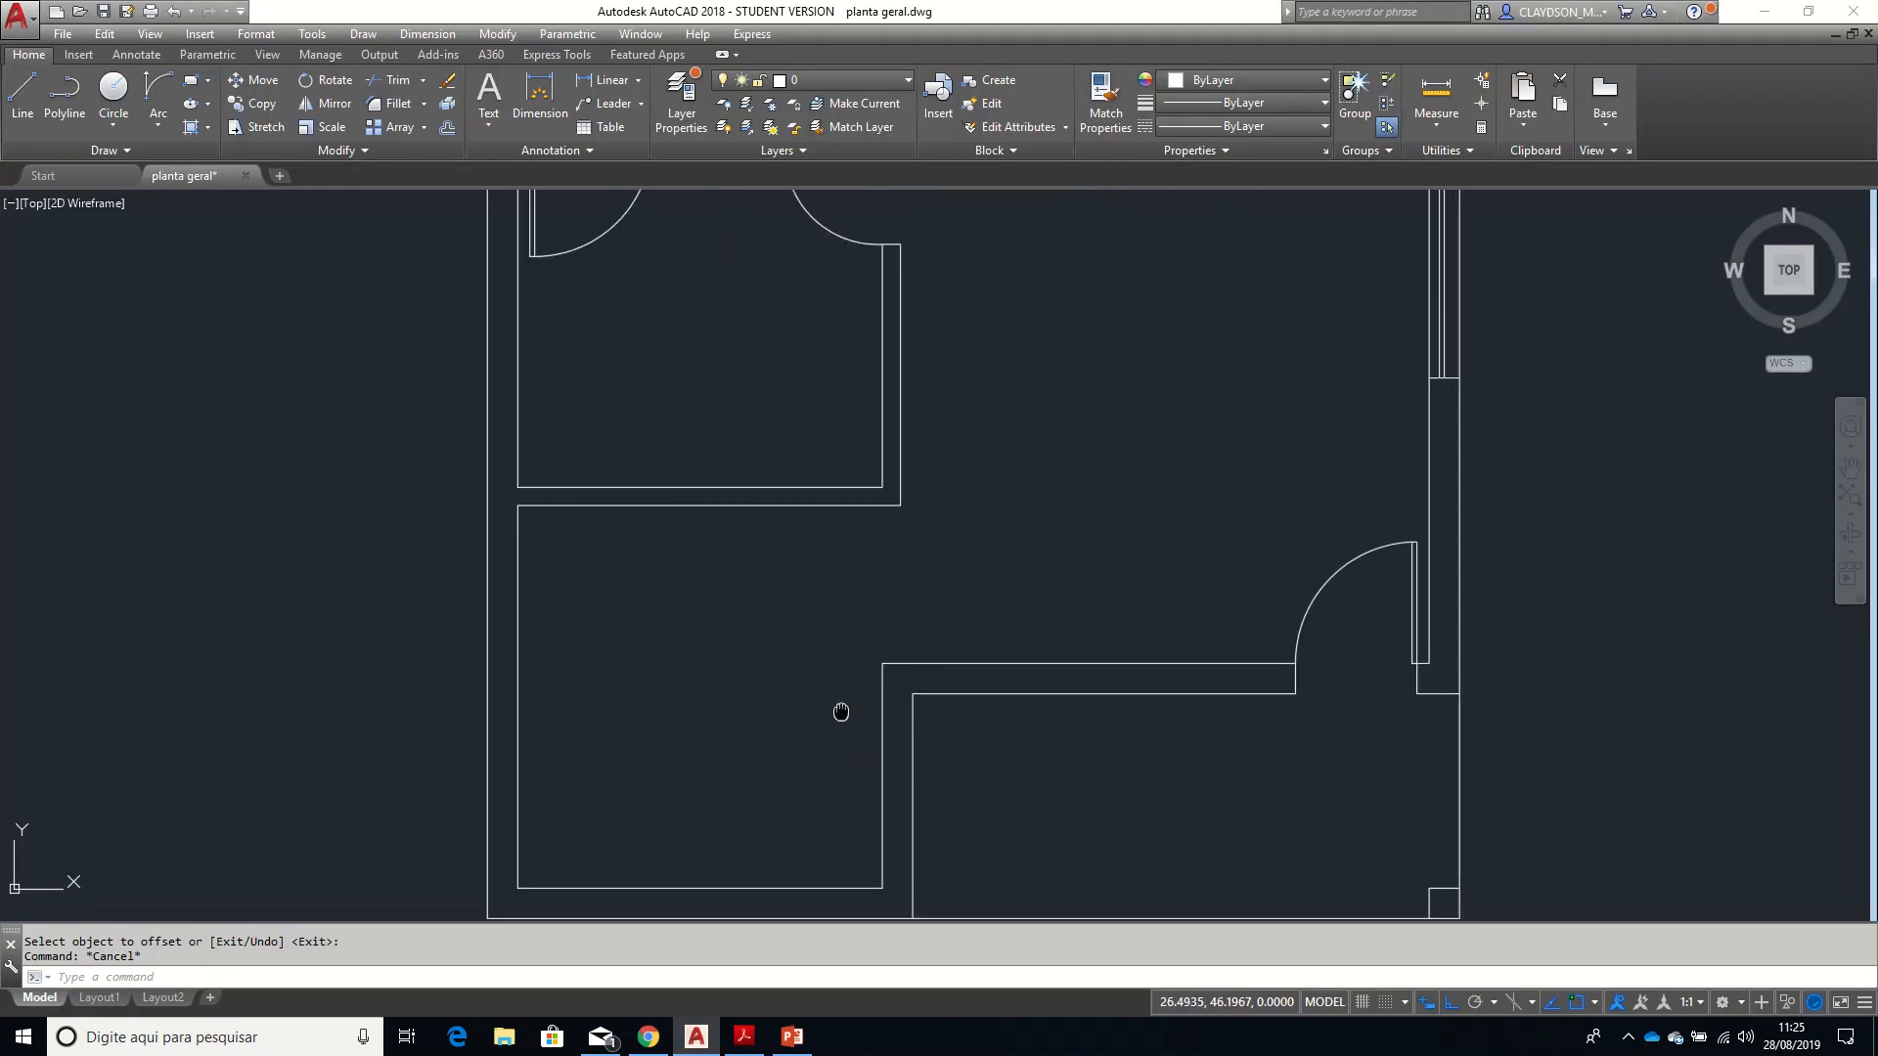
{"action": "scroll", "coordinate": [839, 713], "scroll_direction": "up", "scroll_amount": 2}
{"action": "type", "text": "l"}
{"action": "key", "text": "Return"}
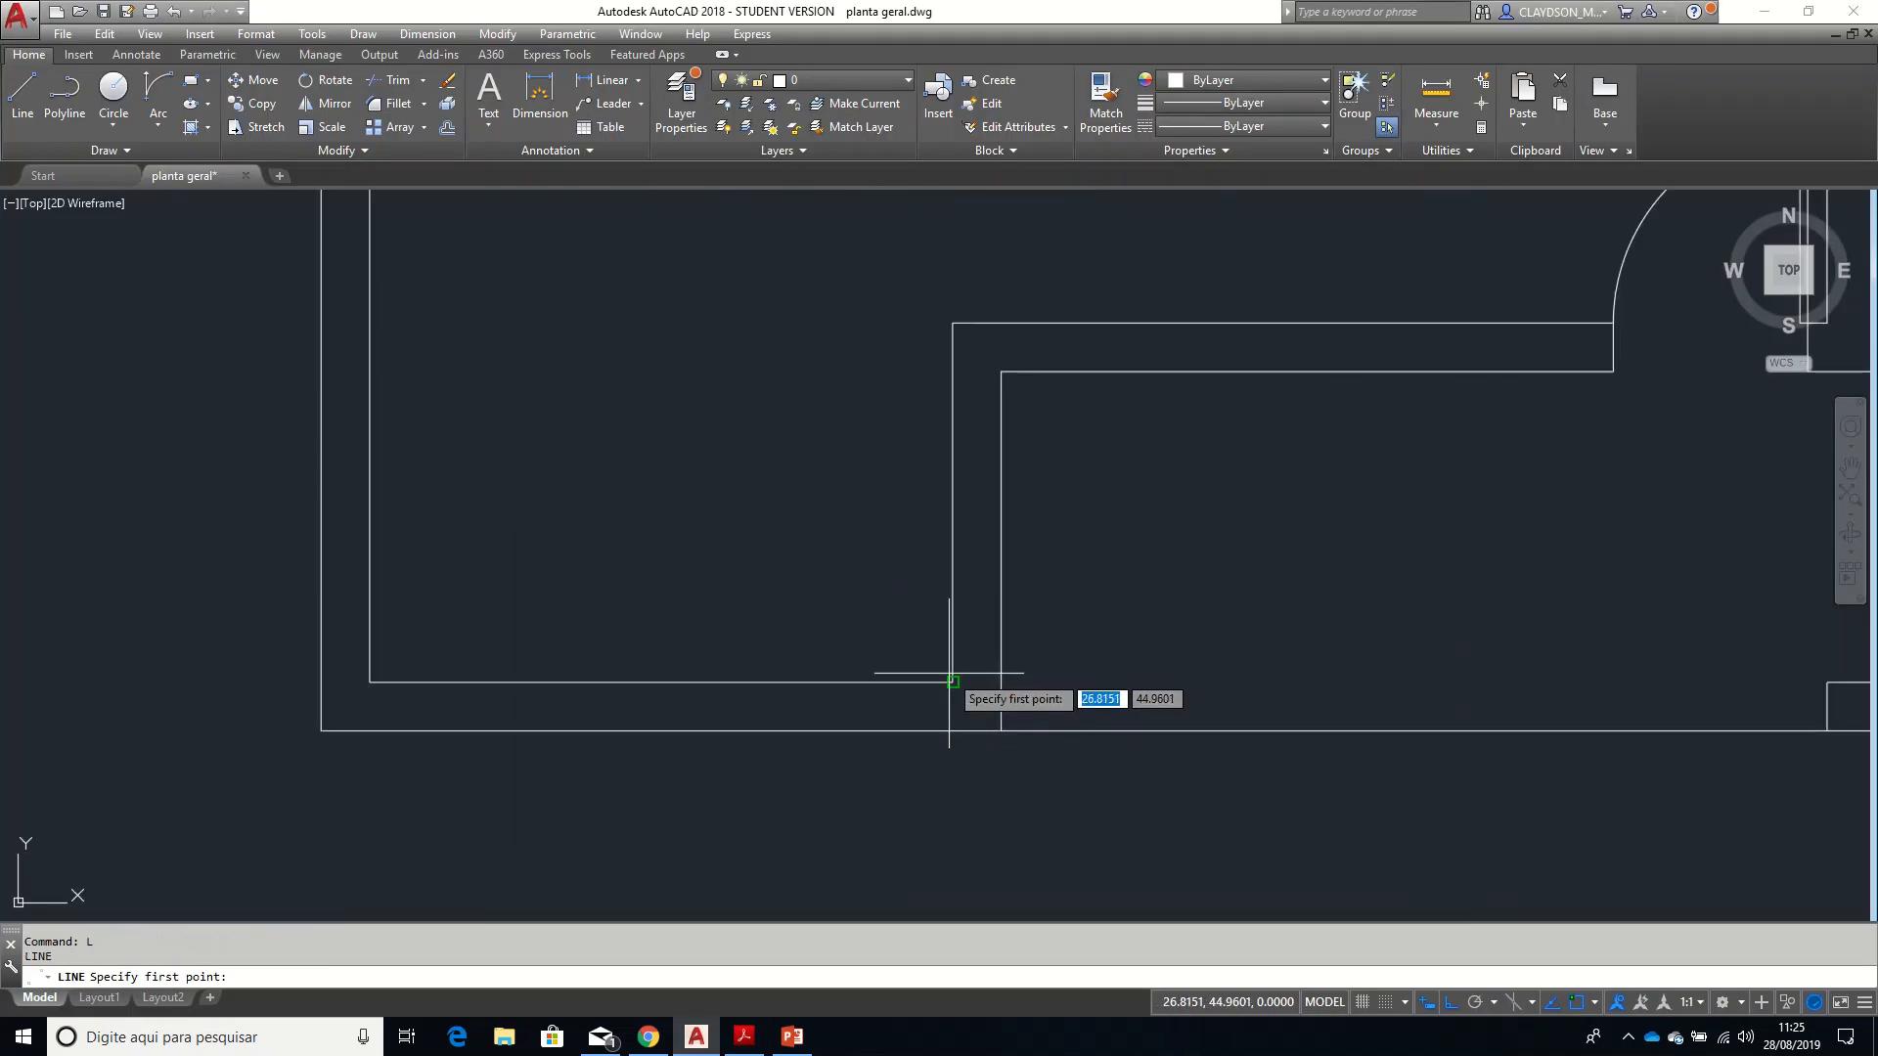
{"action": "left_click", "coordinate": [953, 682]}
{"action": "left_click", "coordinate": [960, 728]}
{"action": "key", "text": "Return"}
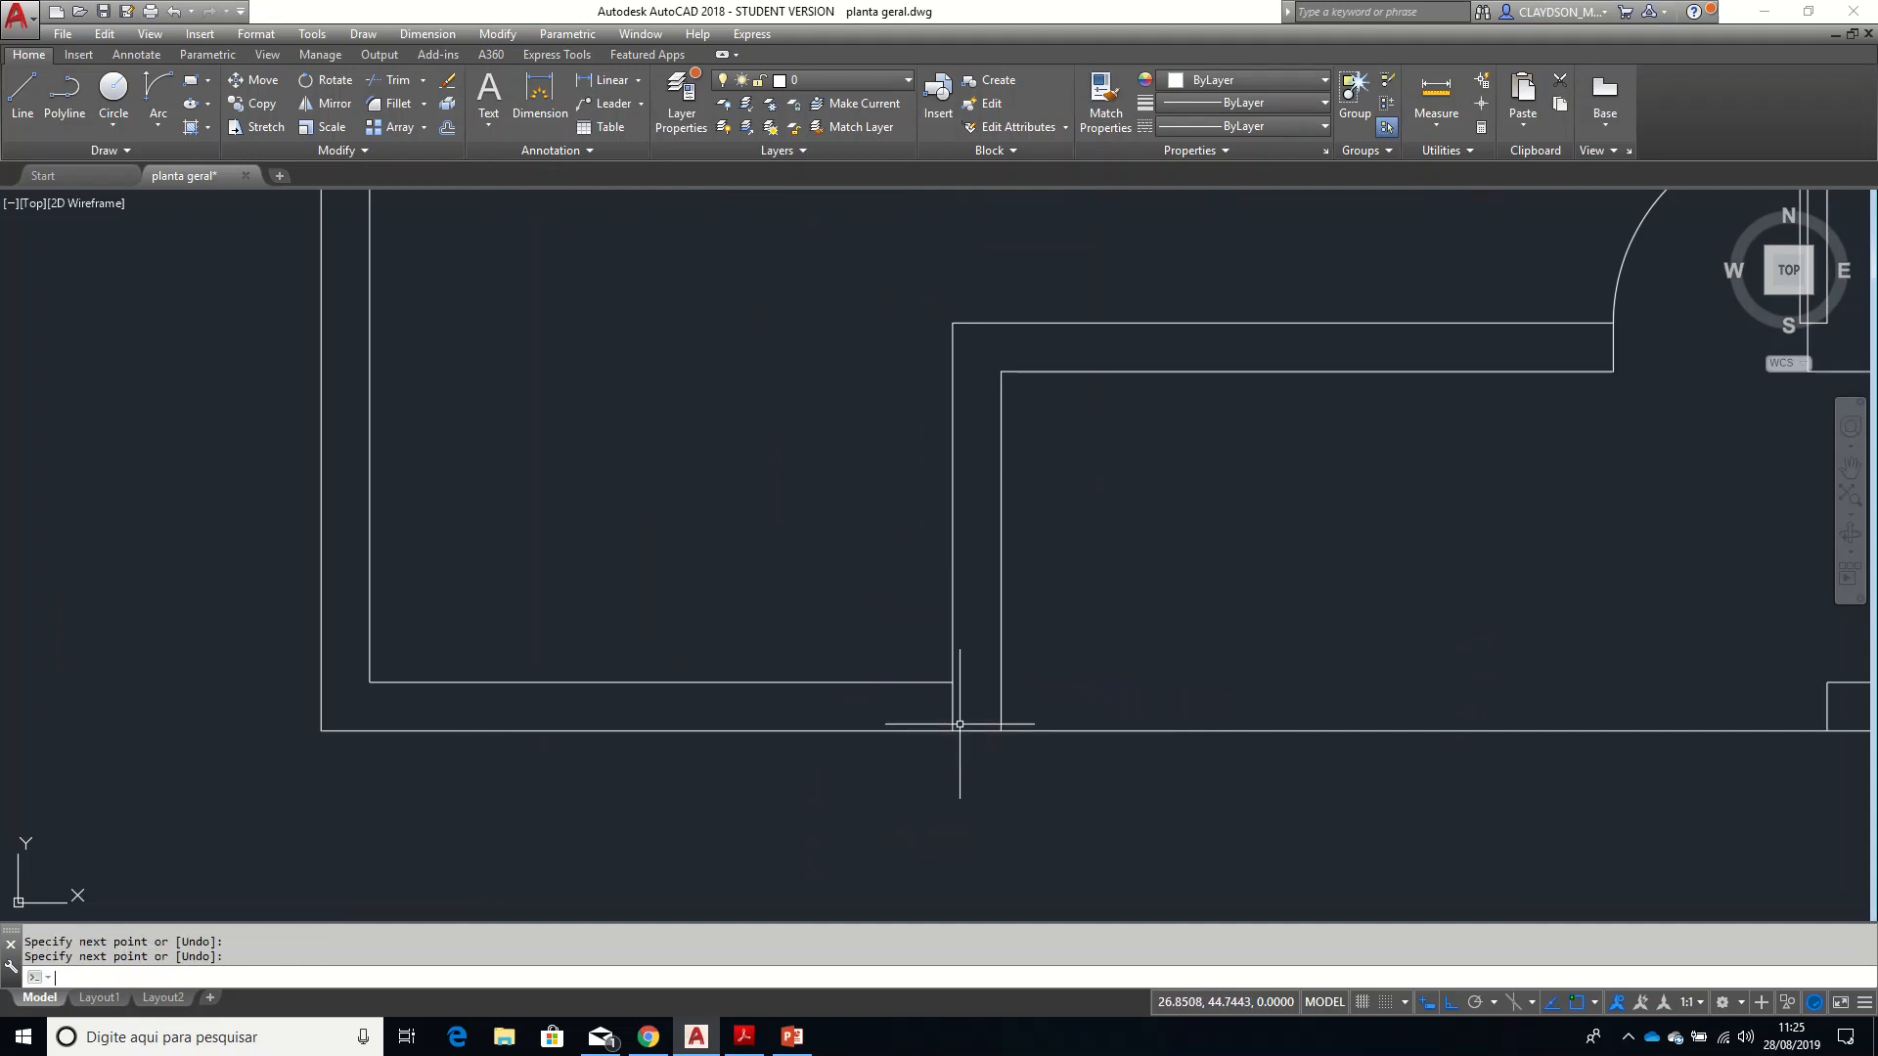
- Offset the short line across the bottom wall by 2 to the left
{"action": "key", "text": "Return"}
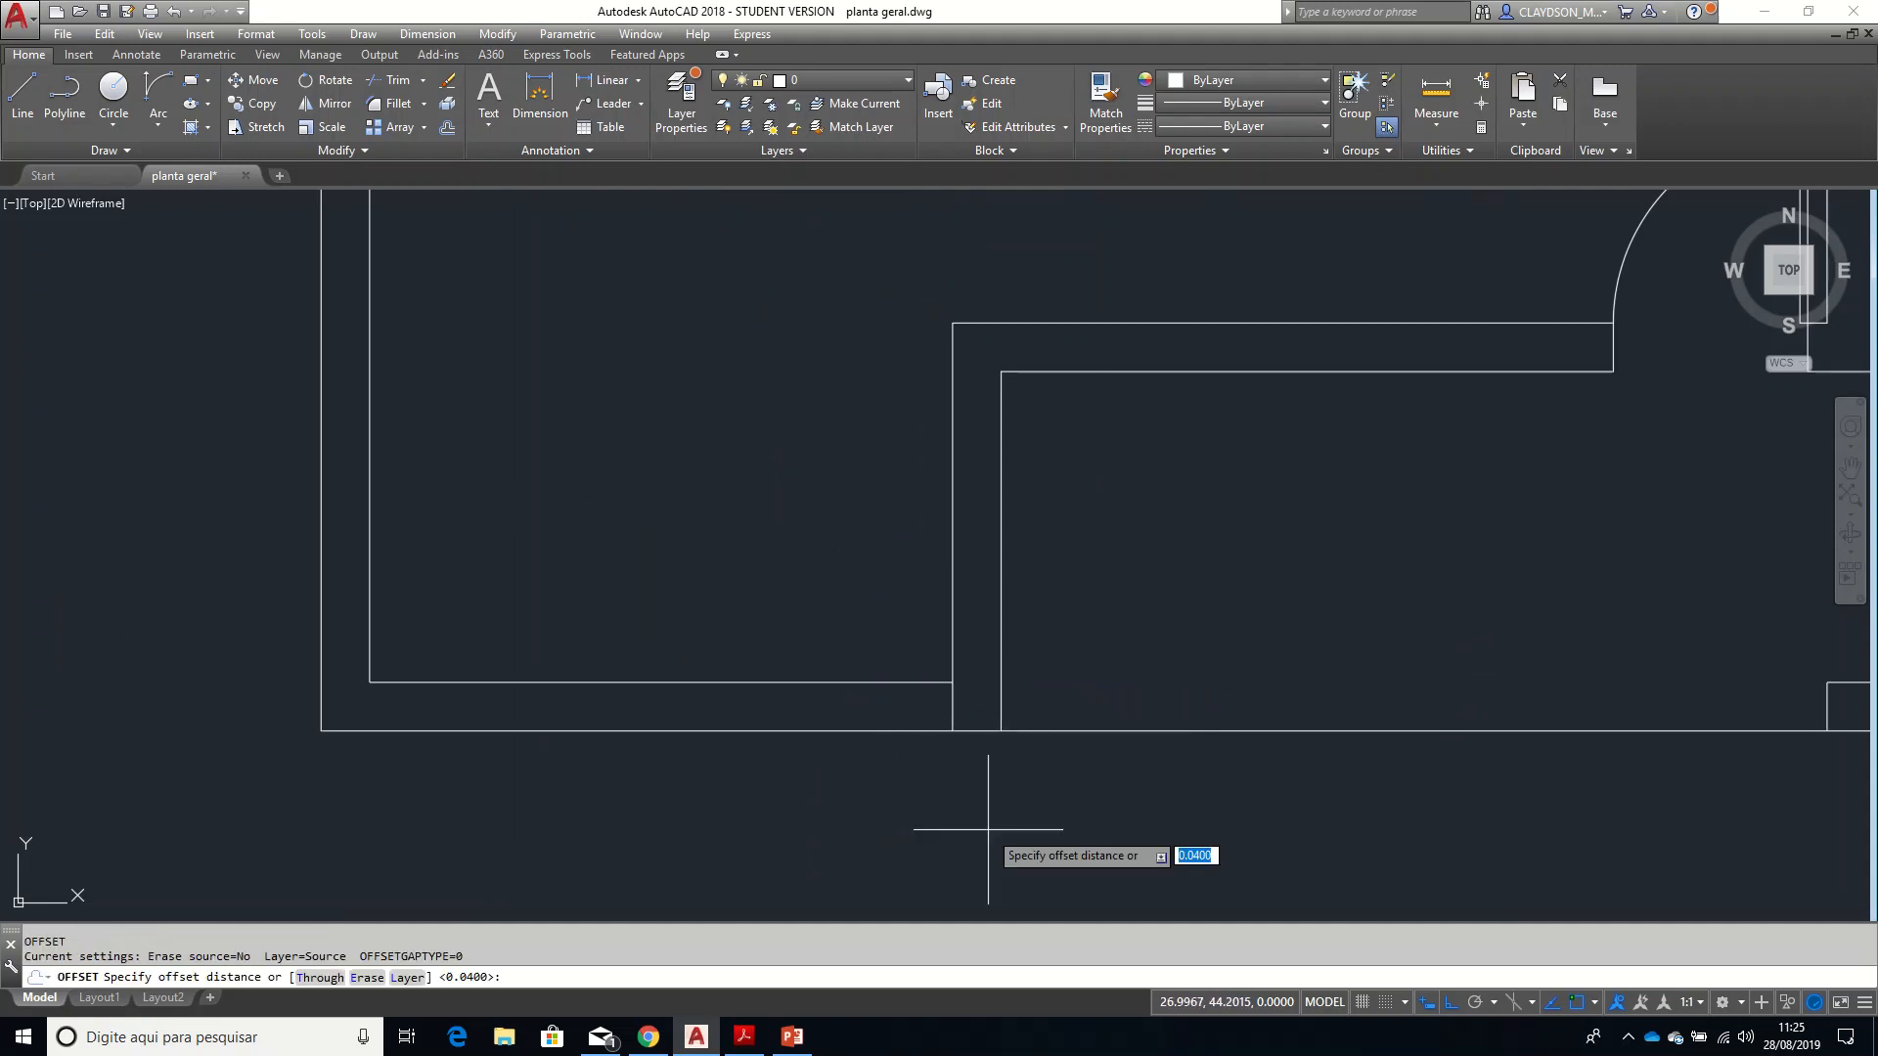
{"action": "type", "text": "2"}
{"action": "key", "text": "Return"}
{"action": "left_click", "coordinate": [954, 704]}
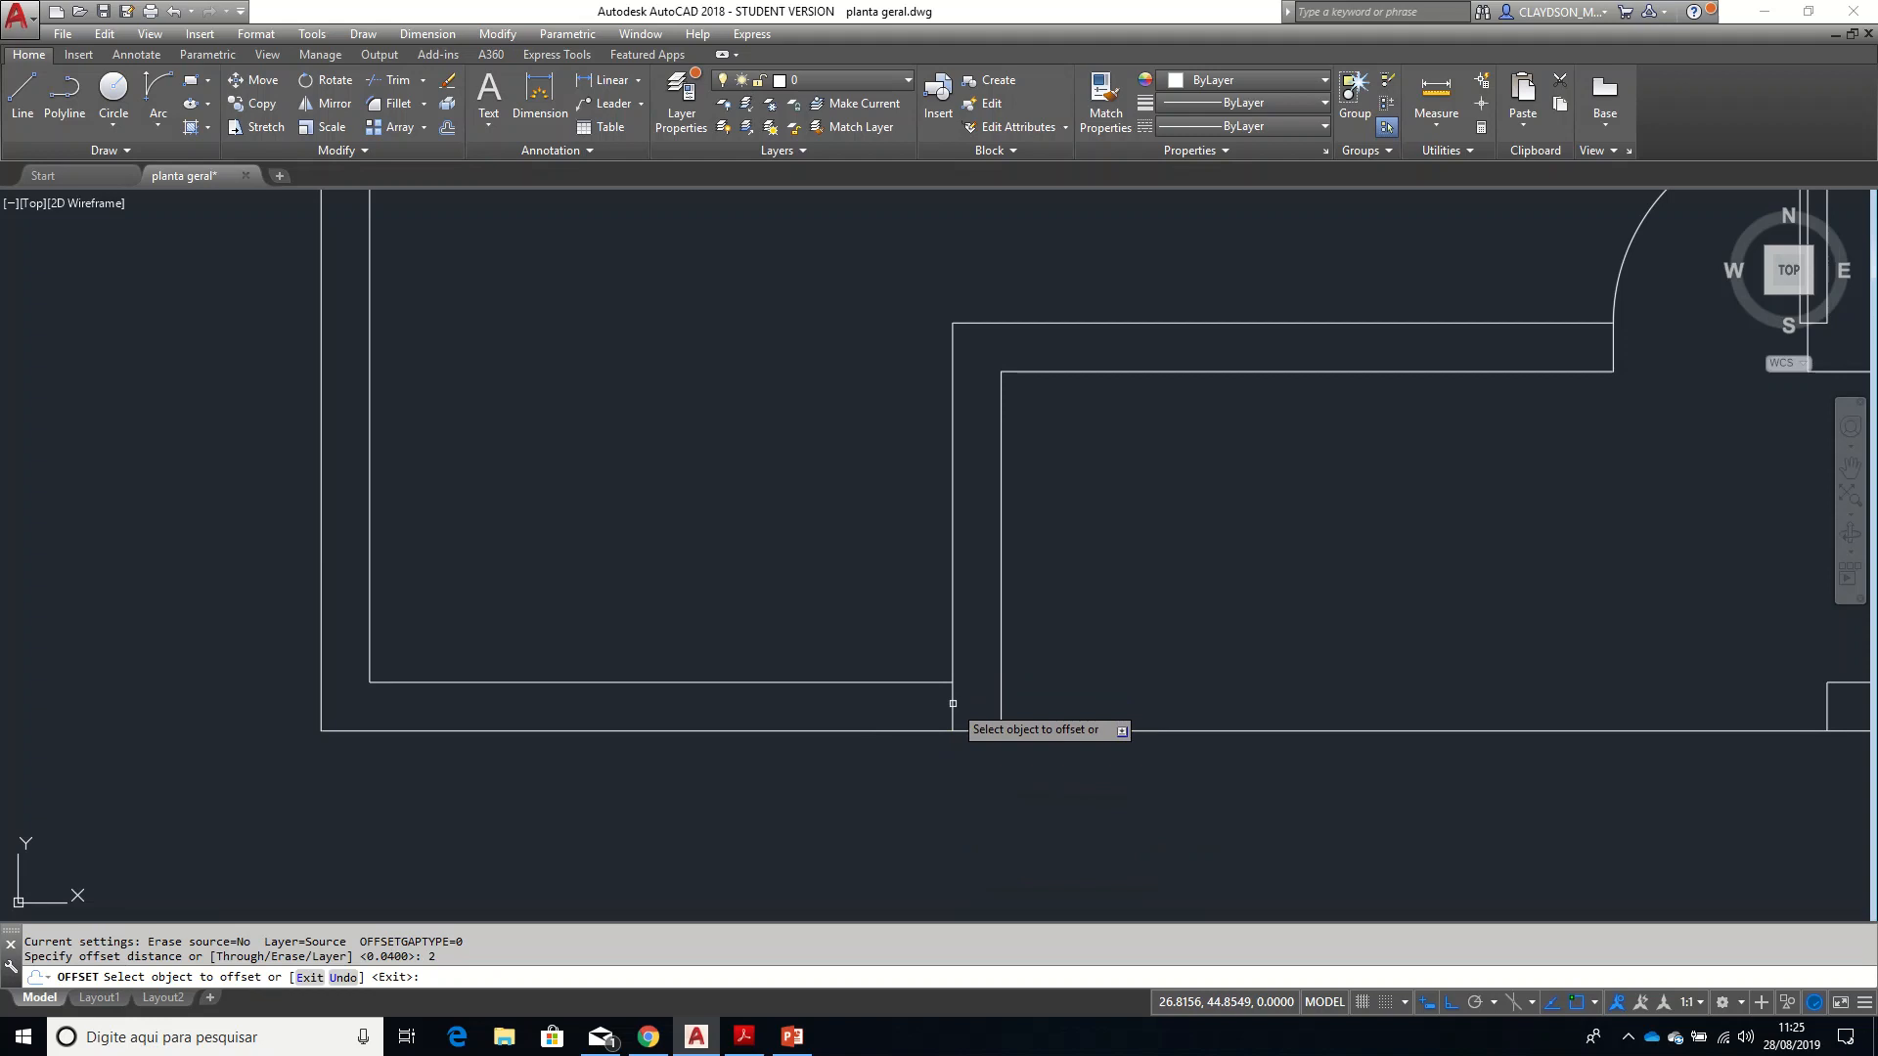
{"action": "left_click", "coordinate": [883, 716]}
{"action": "key", "text": "Return"}
- Draw a horizontal window line between the midpoints of the two short lines across the bottom wall
{"action": "type", "text": "l"}
{"action": "key", "text": "Return"}
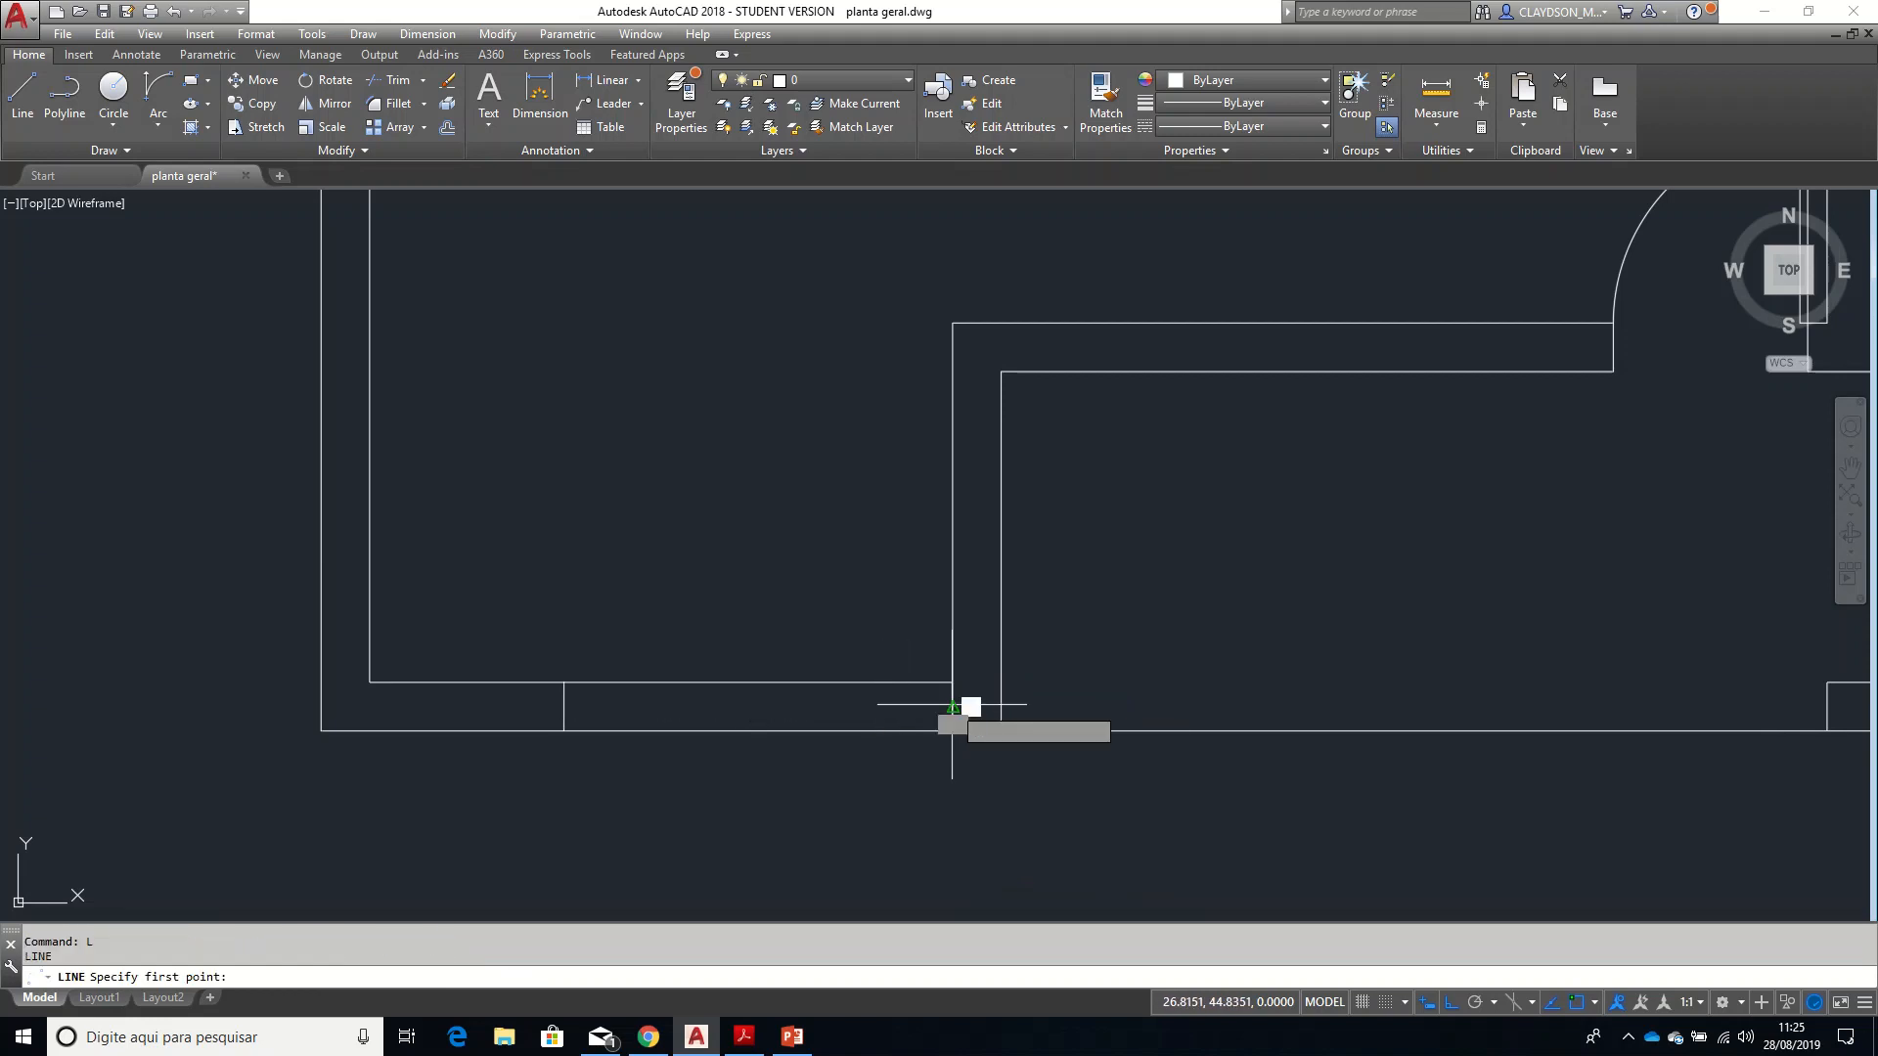
{"action": "left_click", "coordinate": [952, 705]}
{"action": "left_click", "coordinate": [565, 706]}
{"action": "key", "text": "Return"}
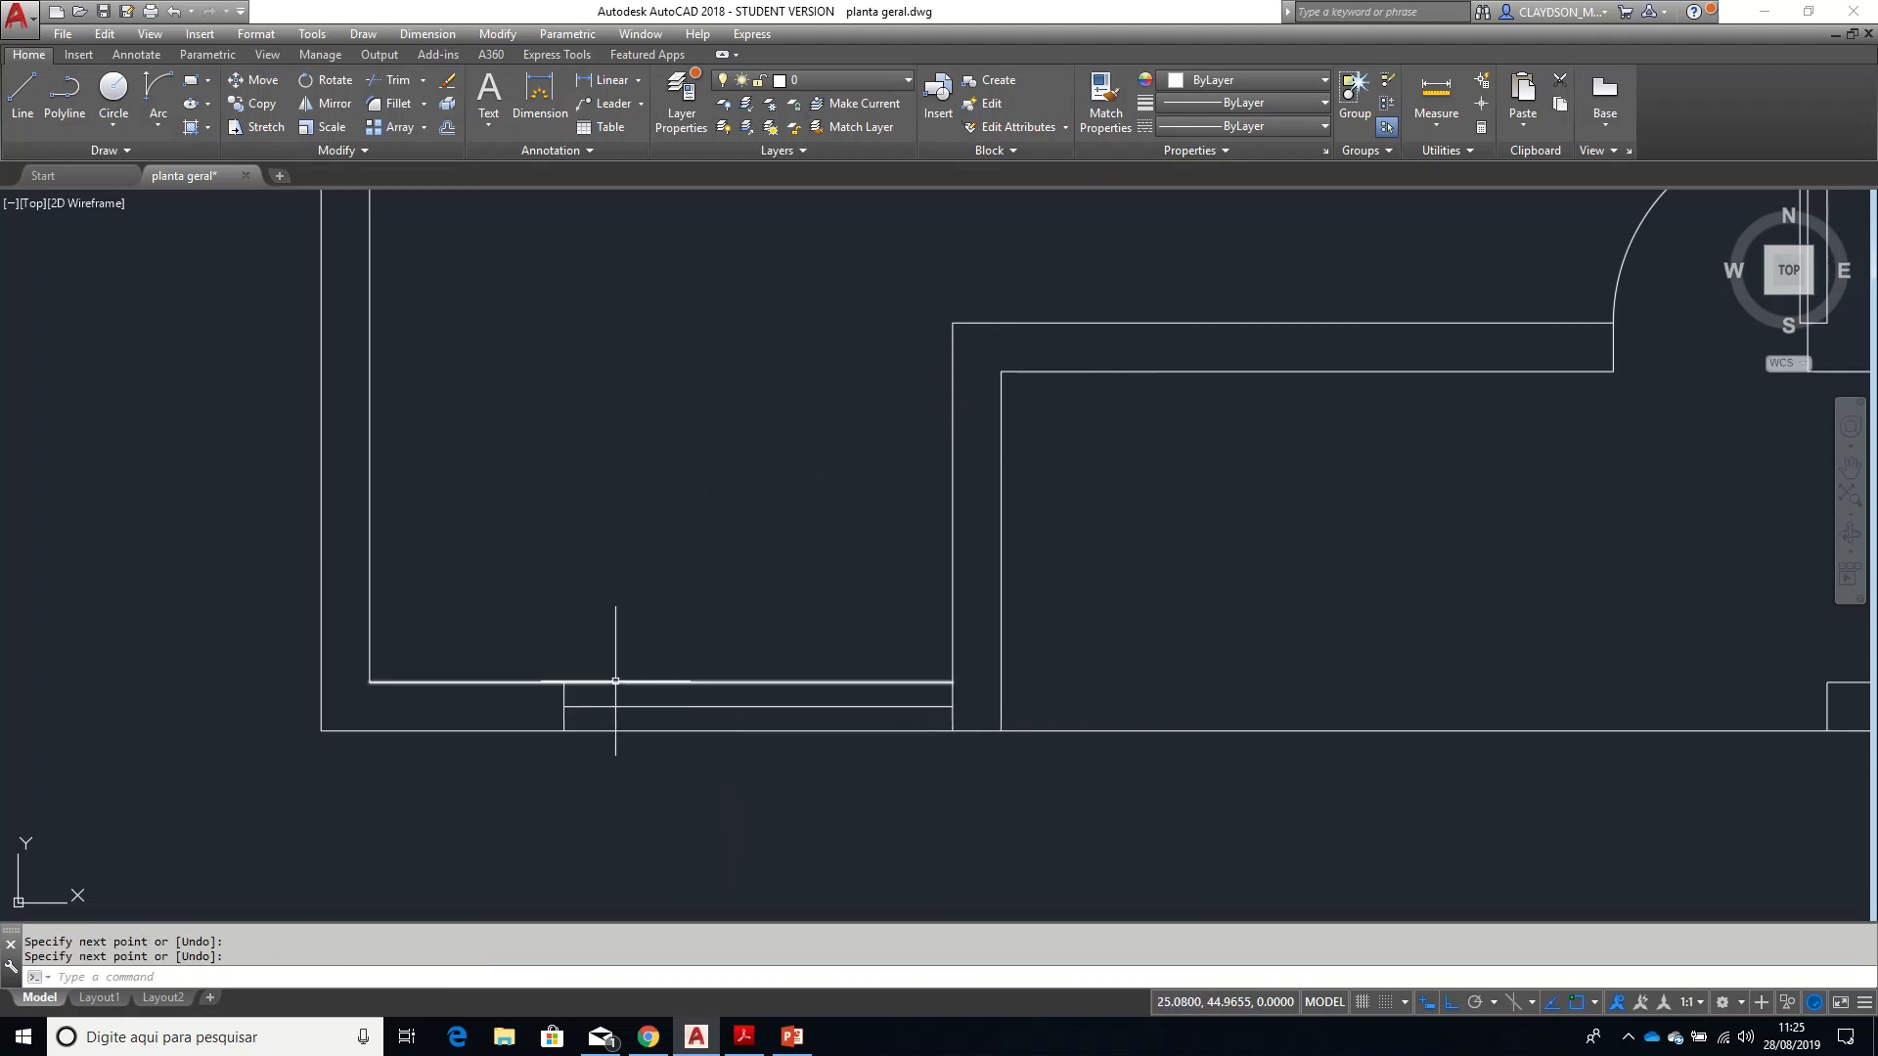
{"action": "key", "text": "Return"}
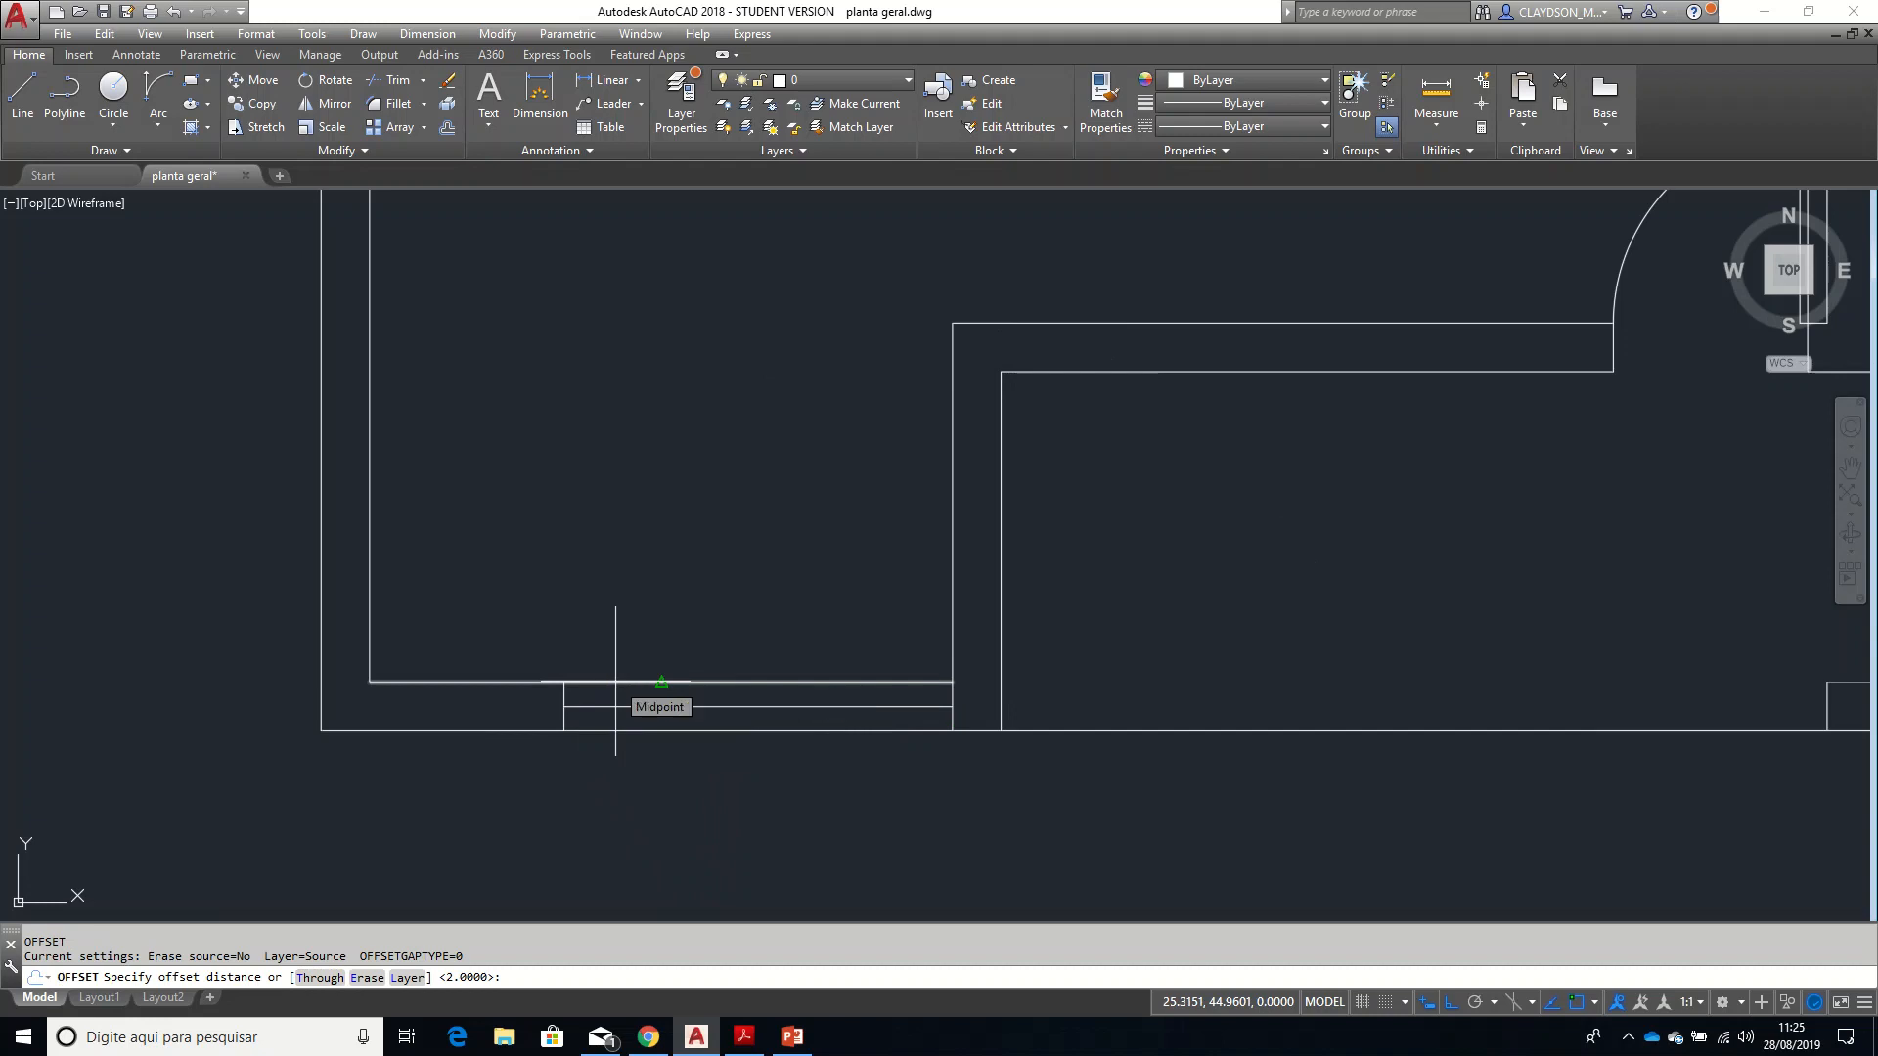
{"action": "type", "text": "0."}
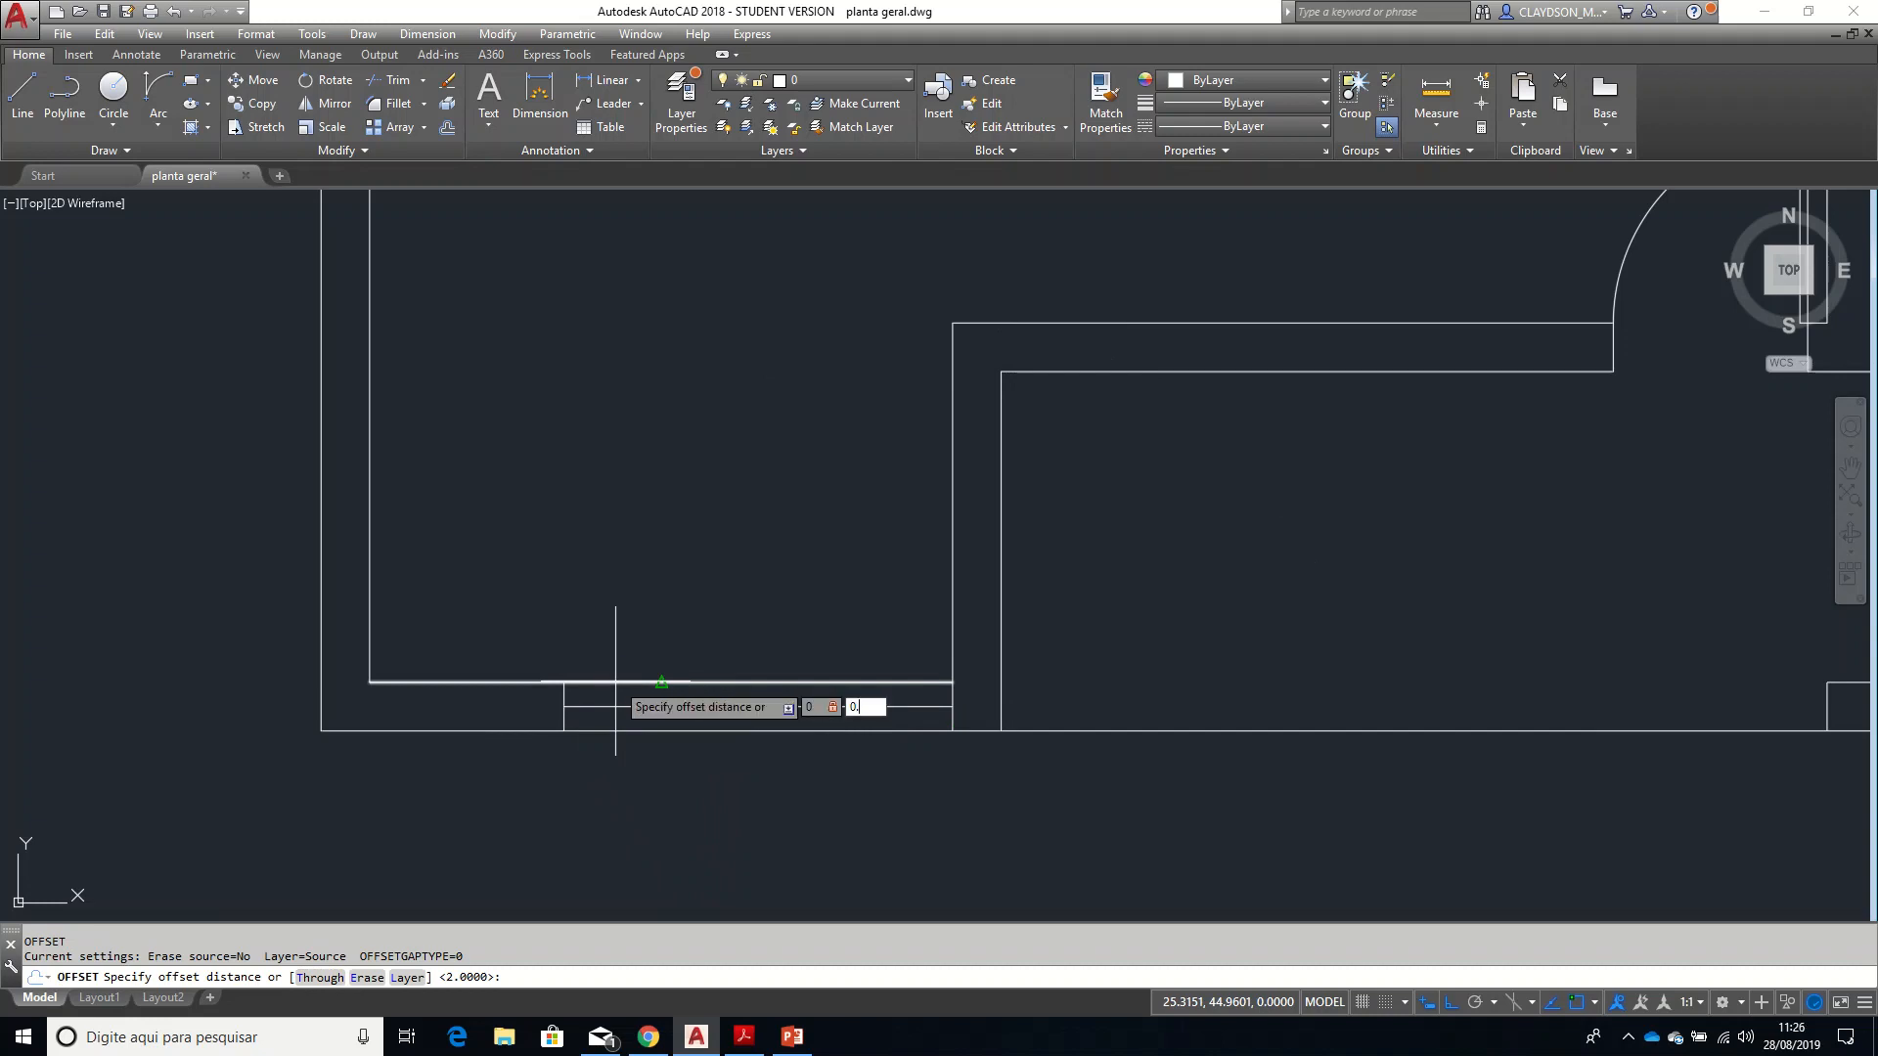
{"action": "key", "text": "Escape"}
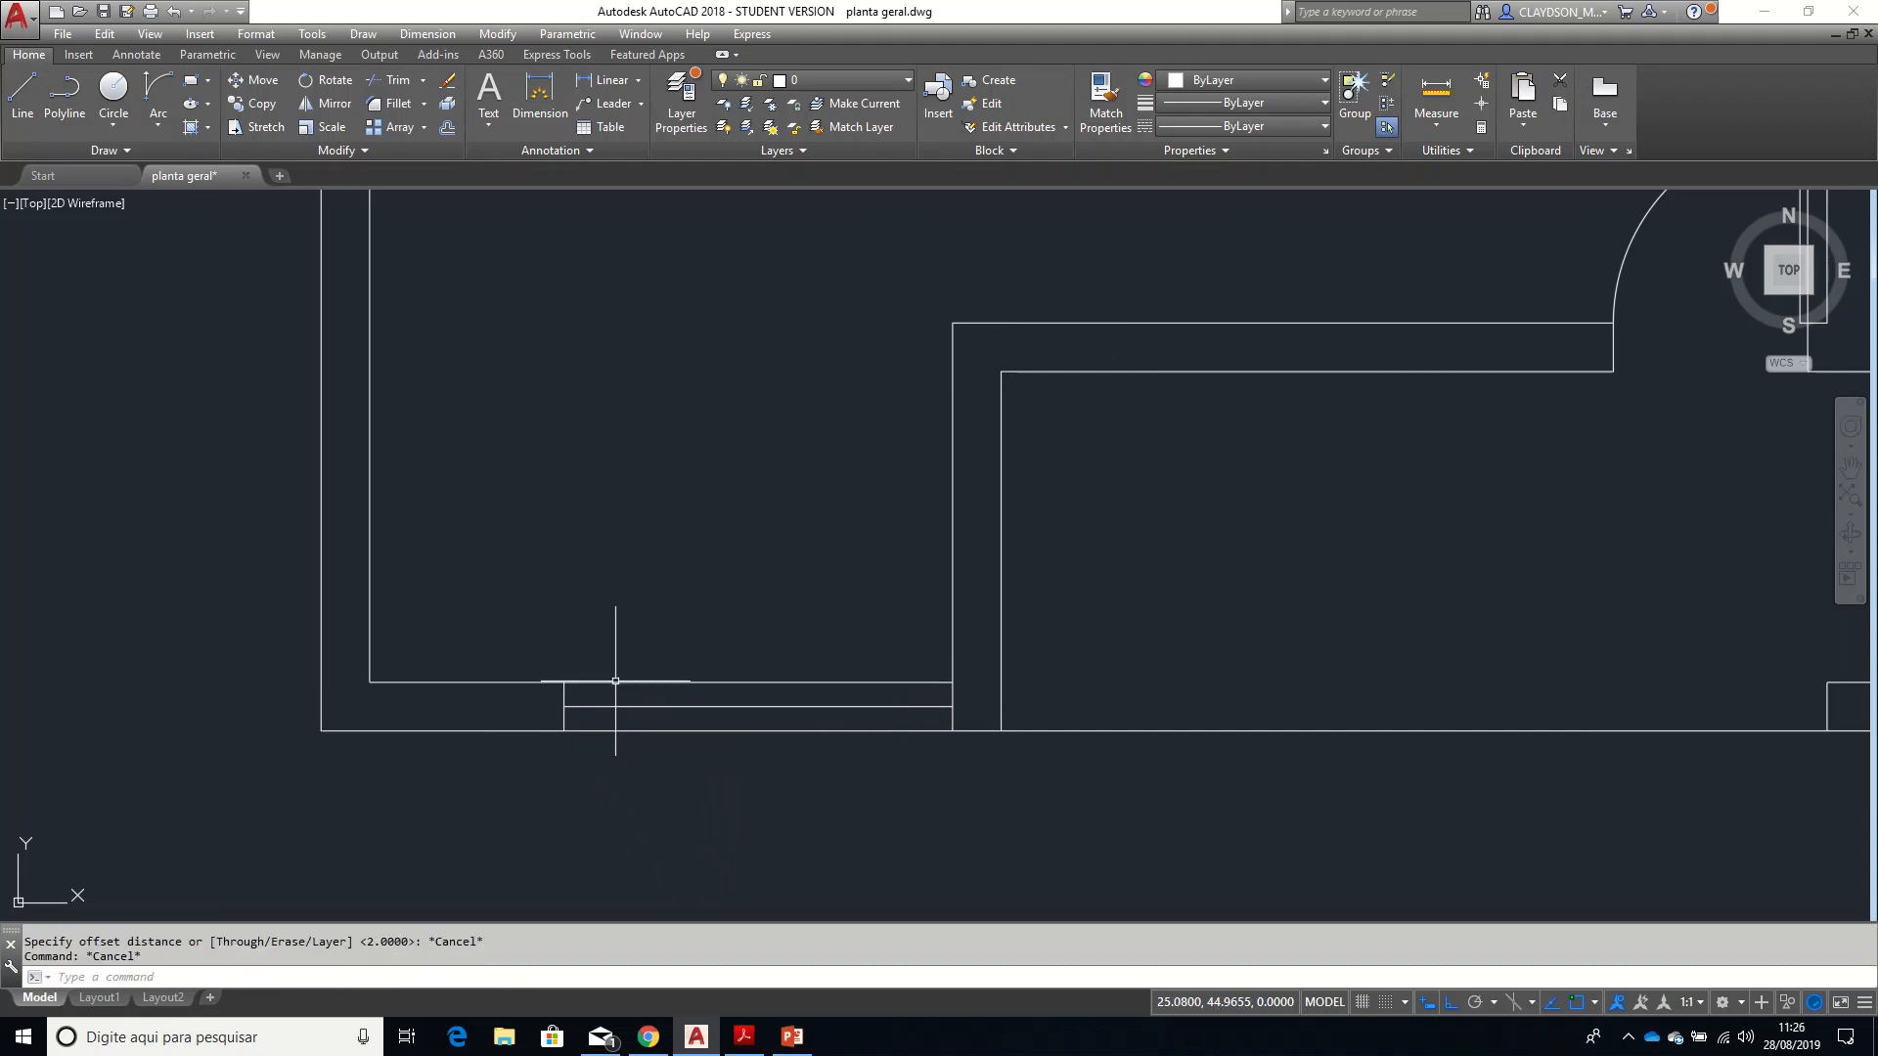
- Offset the bottom wall's horizontal window line by 0.04 upward toward the room interior
{"action": "key", "text": "Return"}
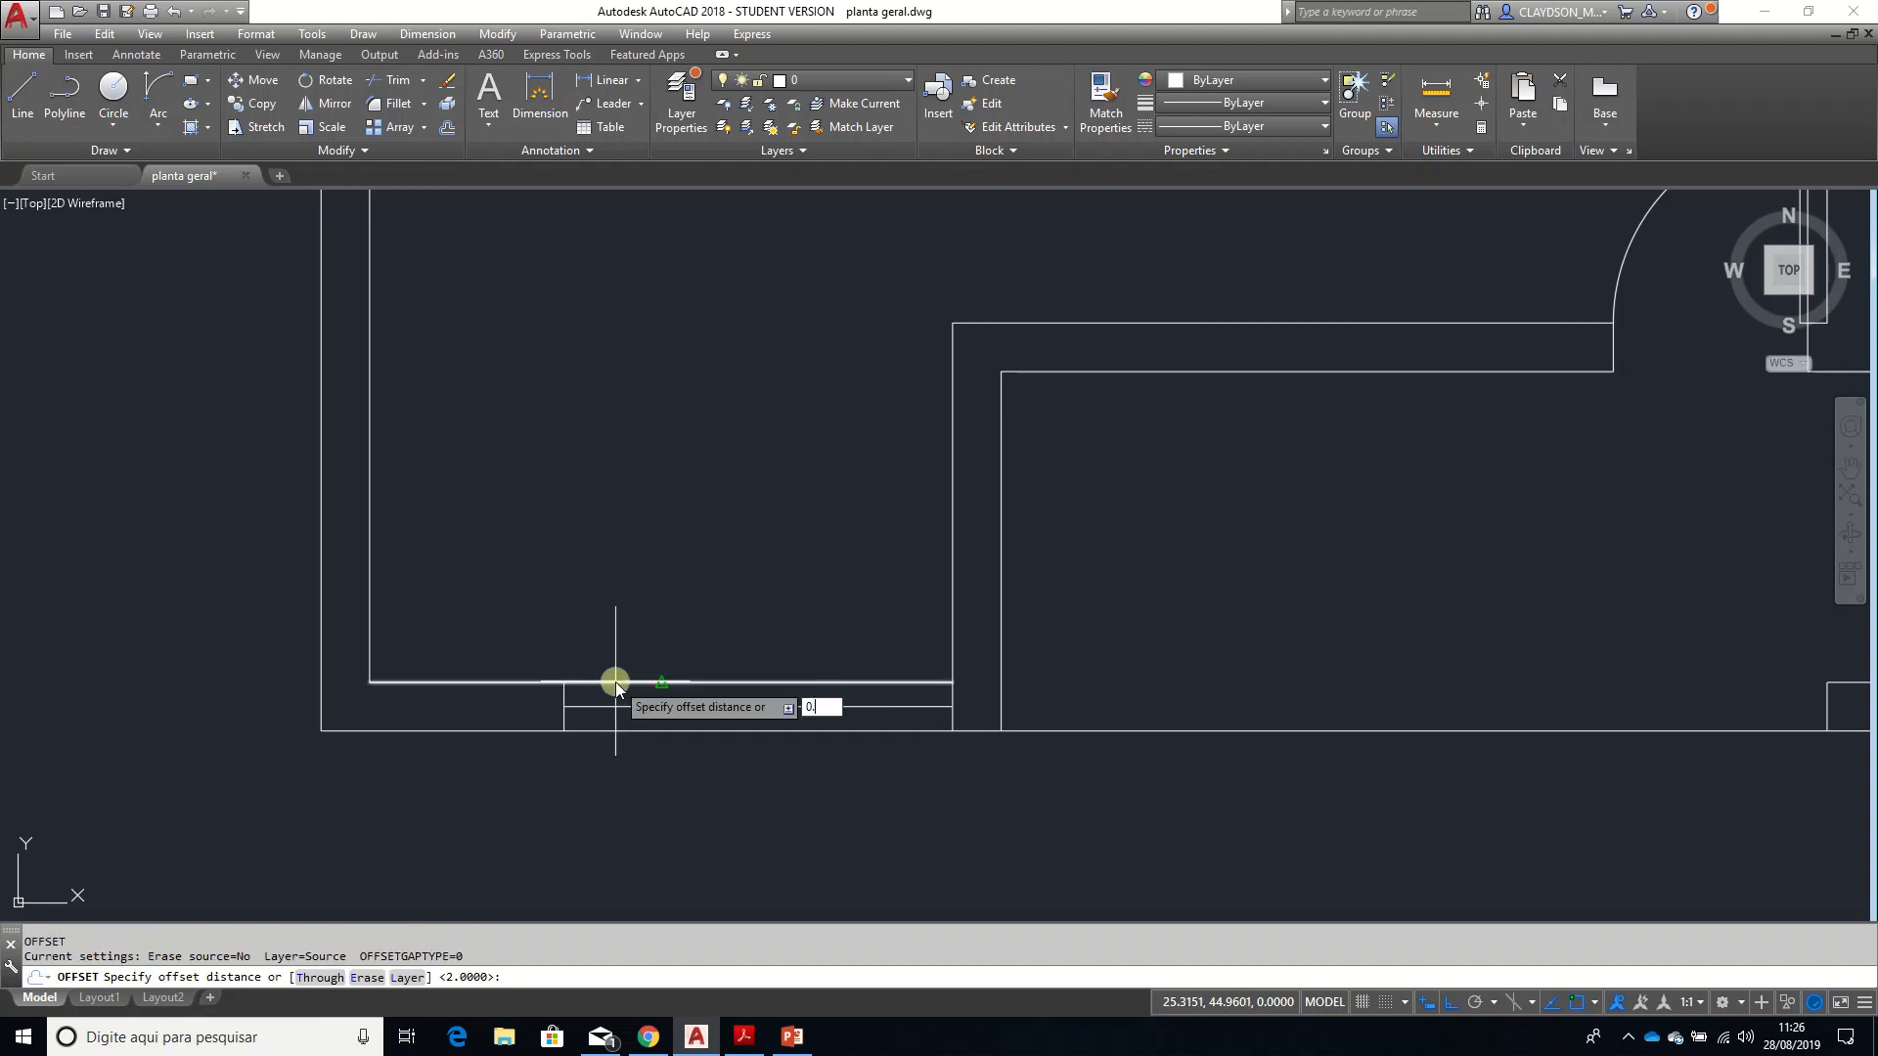
{"action": "type", "text": "0.04"}
{"action": "key", "text": "Return"}
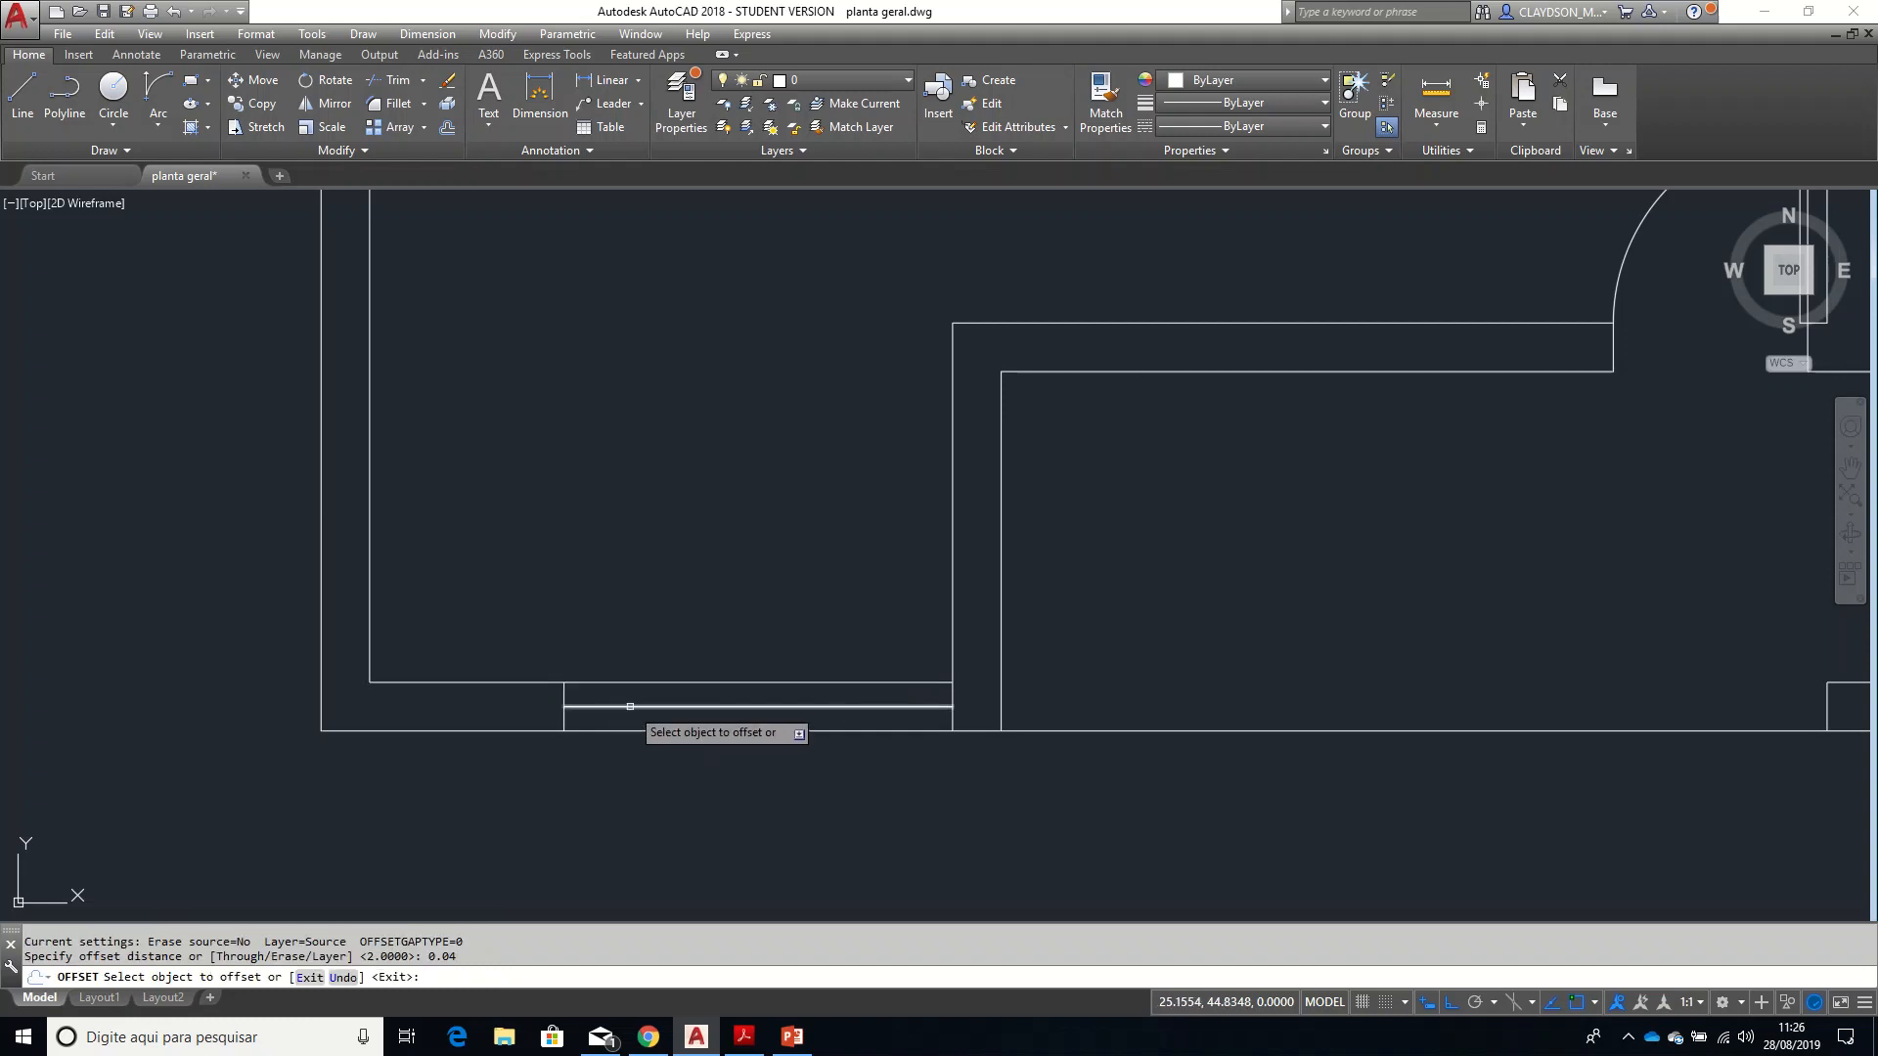
{"action": "left_click", "coordinate": [621, 703]}
{"action": "left_click", "coordinate": [624, 585]}
{"action": "key", "text": "Return"}
{"action": "scroll", "coordinate": [851, 524], "scroll_direction": "down", "scroll_amount": 3}
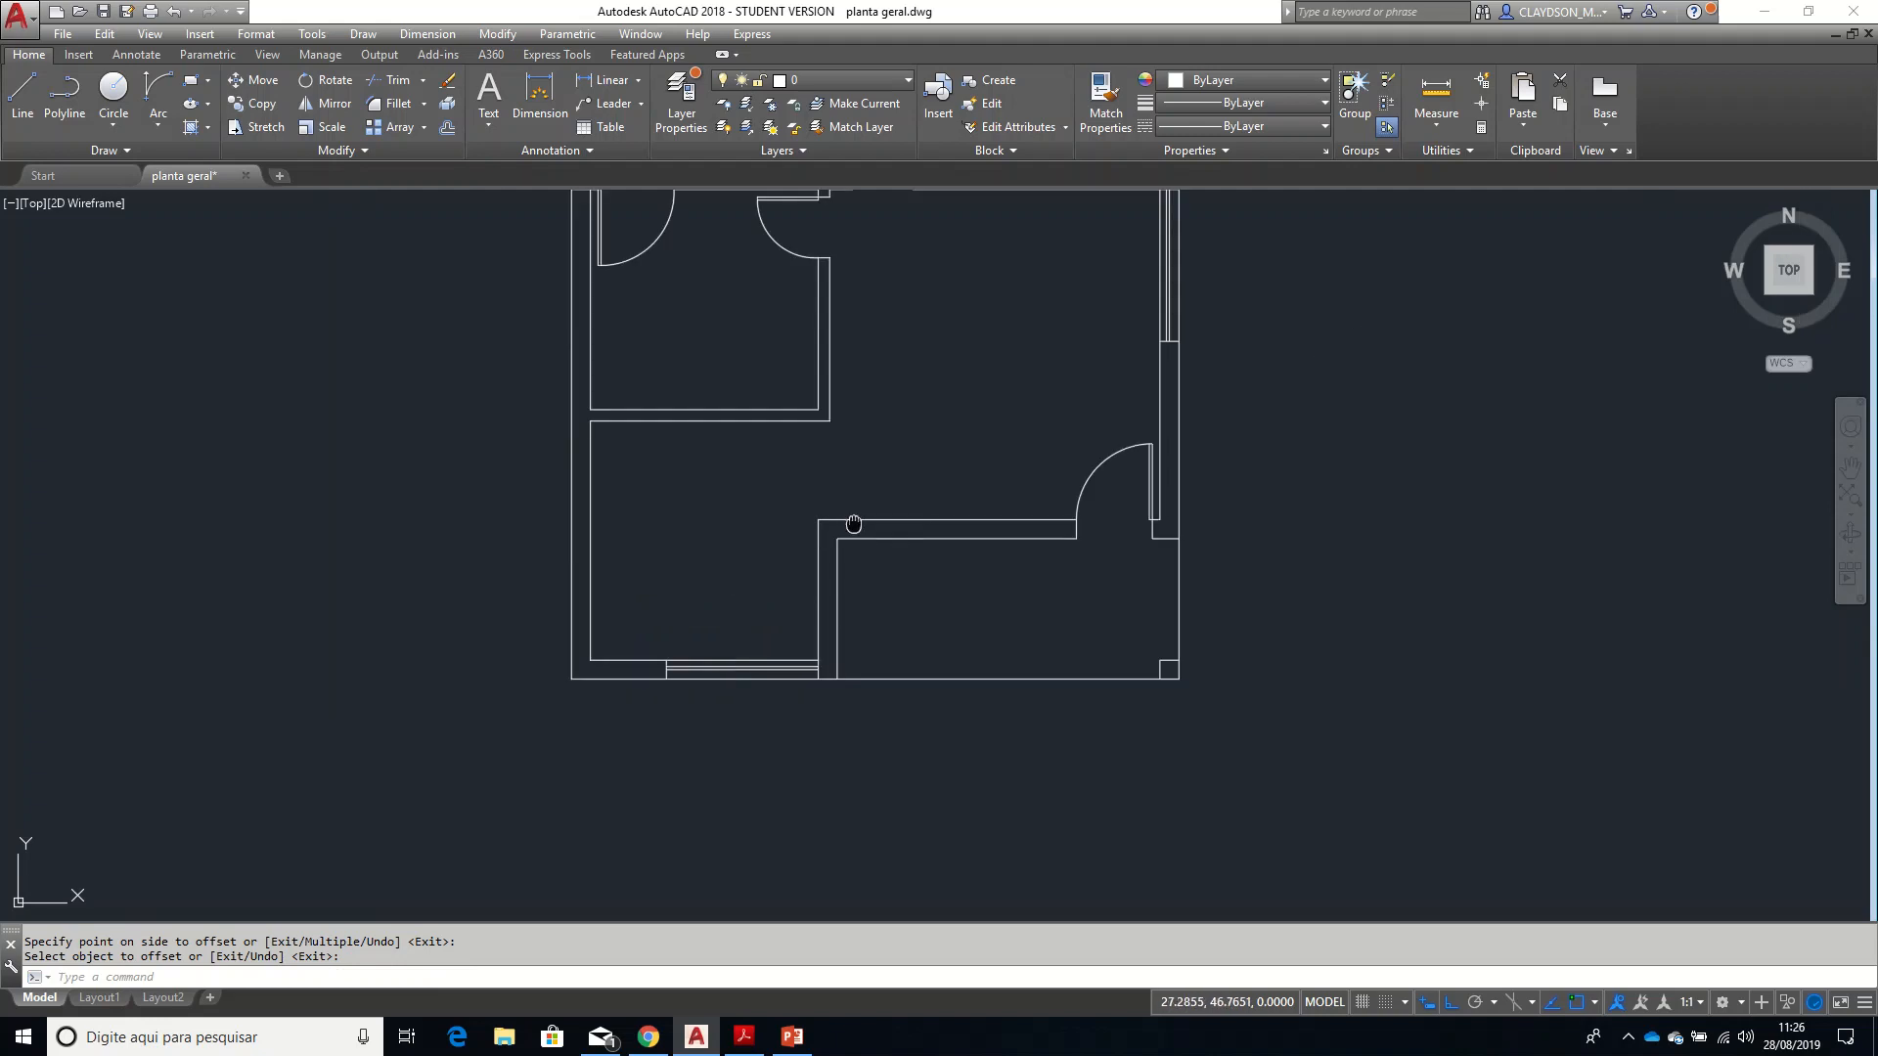
{"action": "scroll", "coordinate": [688, 387], "scroll_direction": "up", "scroll_amount": 2}
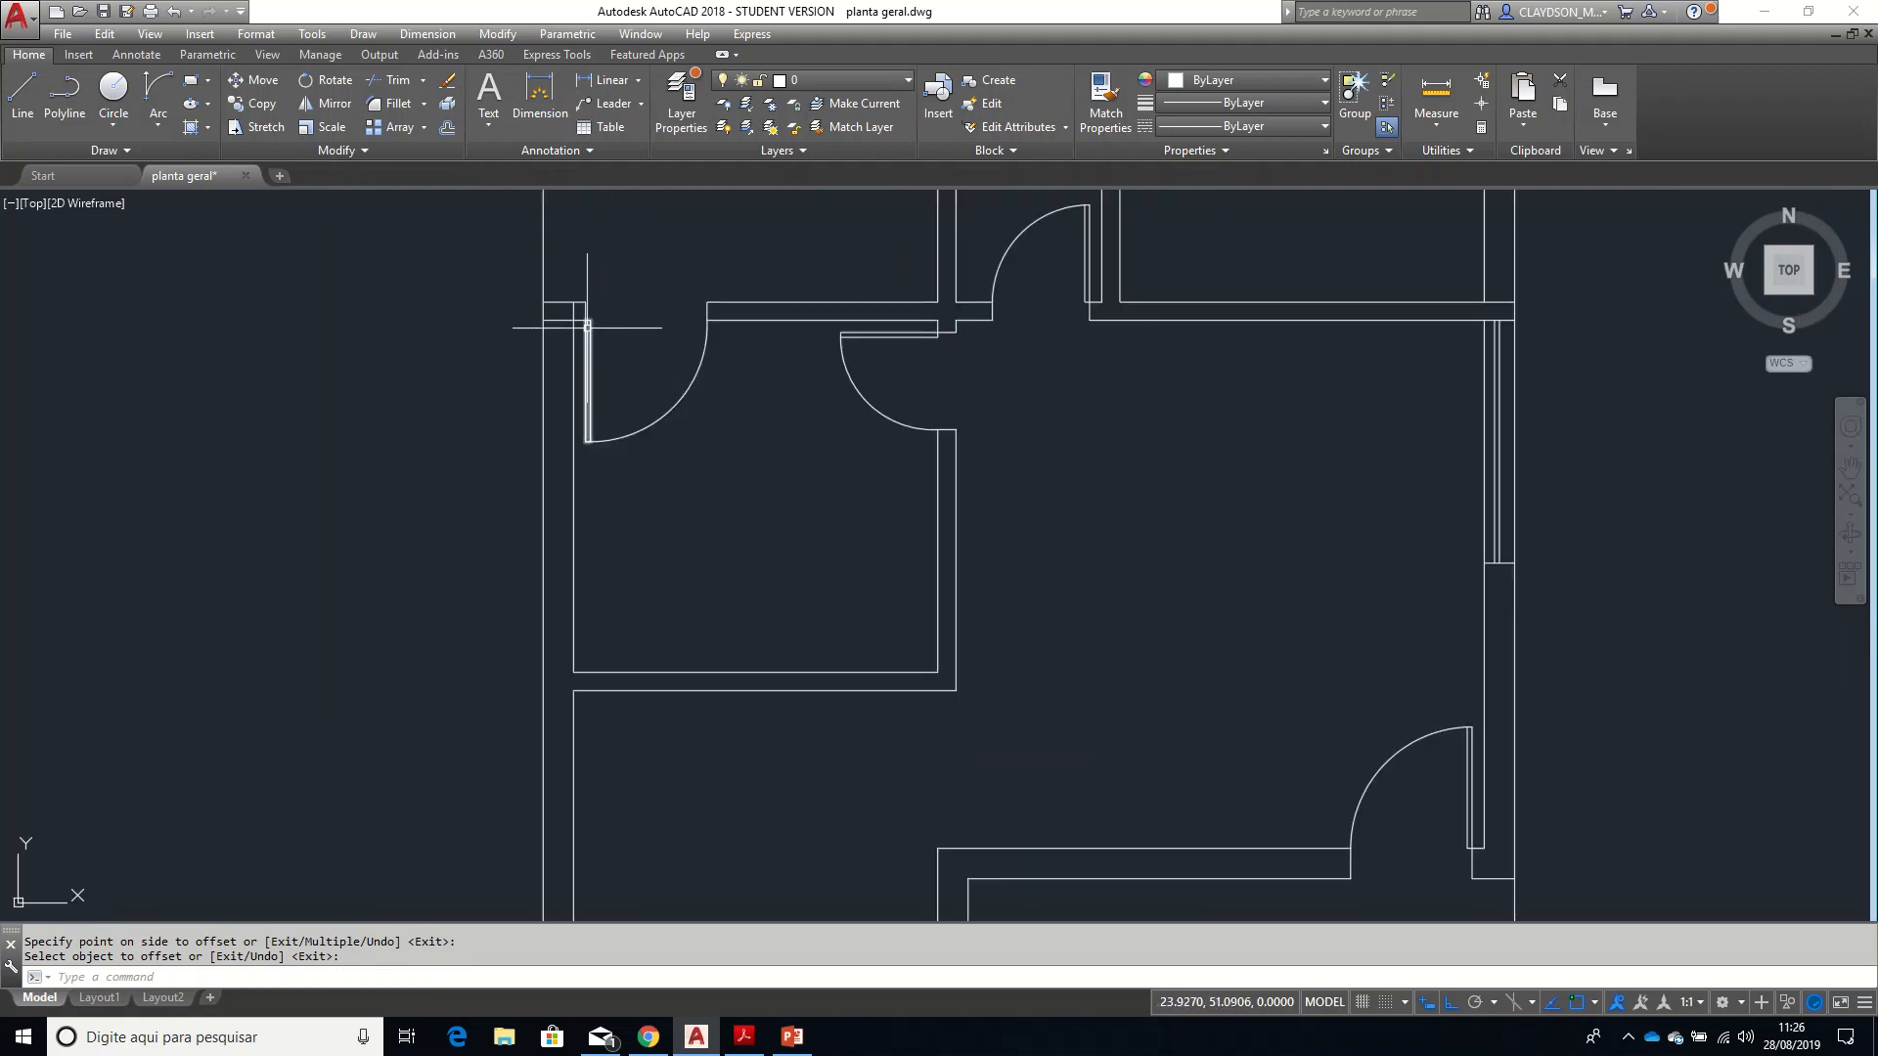
- Trim the overlapping wall line ends where the kitchen's left outer wall meets the short wall beside the upper-left door
{"action": "scroll", "coordinate": [587, 327], "scroll_direction": "up", "scroll_amount": 4}
{"action": "key", "text": "Escape"}
{"action": "type", "text": "tr"}
{"action": "left_click", "coordinate": [901, 558]}
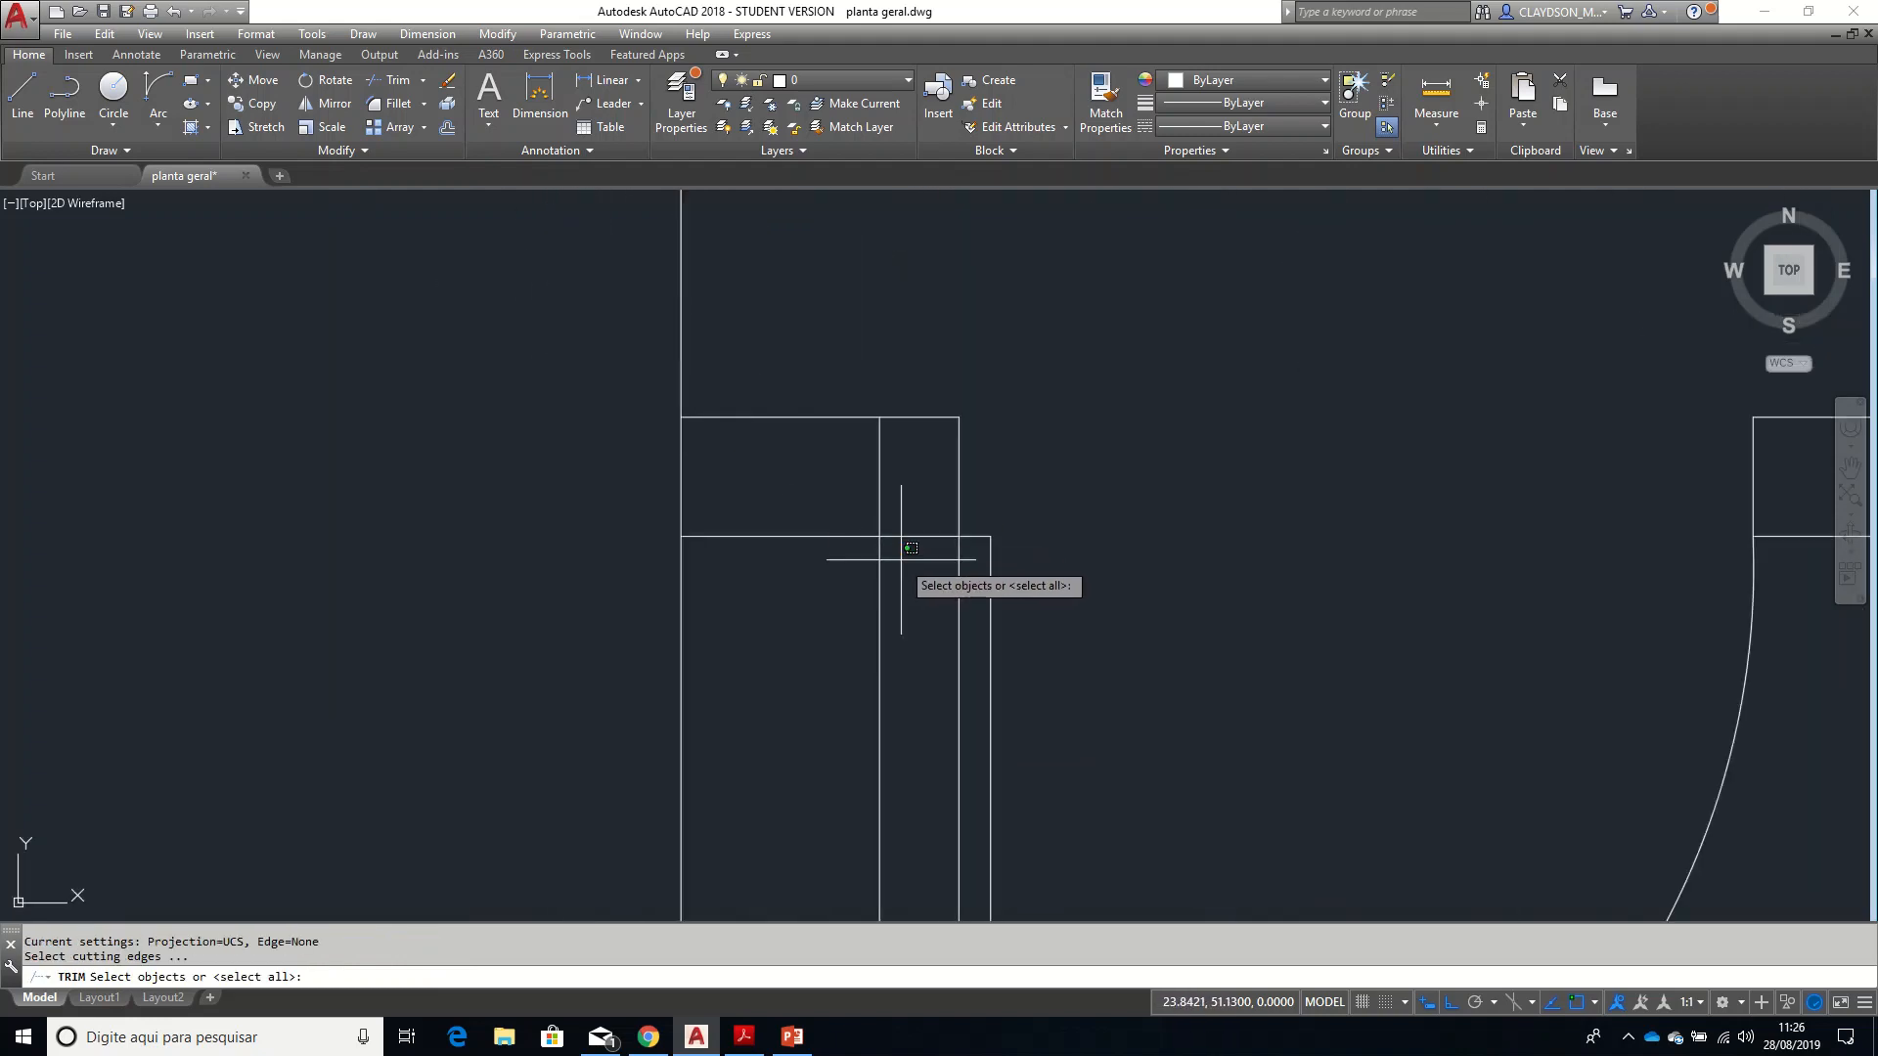
{"action": "left_click", "coordinate": [853, 511]}
{"action": "key", "text": "space"}
{"action": "left_click", "coordinate": [892, 508]}
{"action": "left_click", "coordinate": [864, 496]}
{"action": "left_click", "coordinate": [856, 491]}
{"action": "left_click", "coordinate": [828, 562]}
{"action": "scroll", "coordinate": [829, 562], "scroll_direction": "down", "scroll_amount": 3}
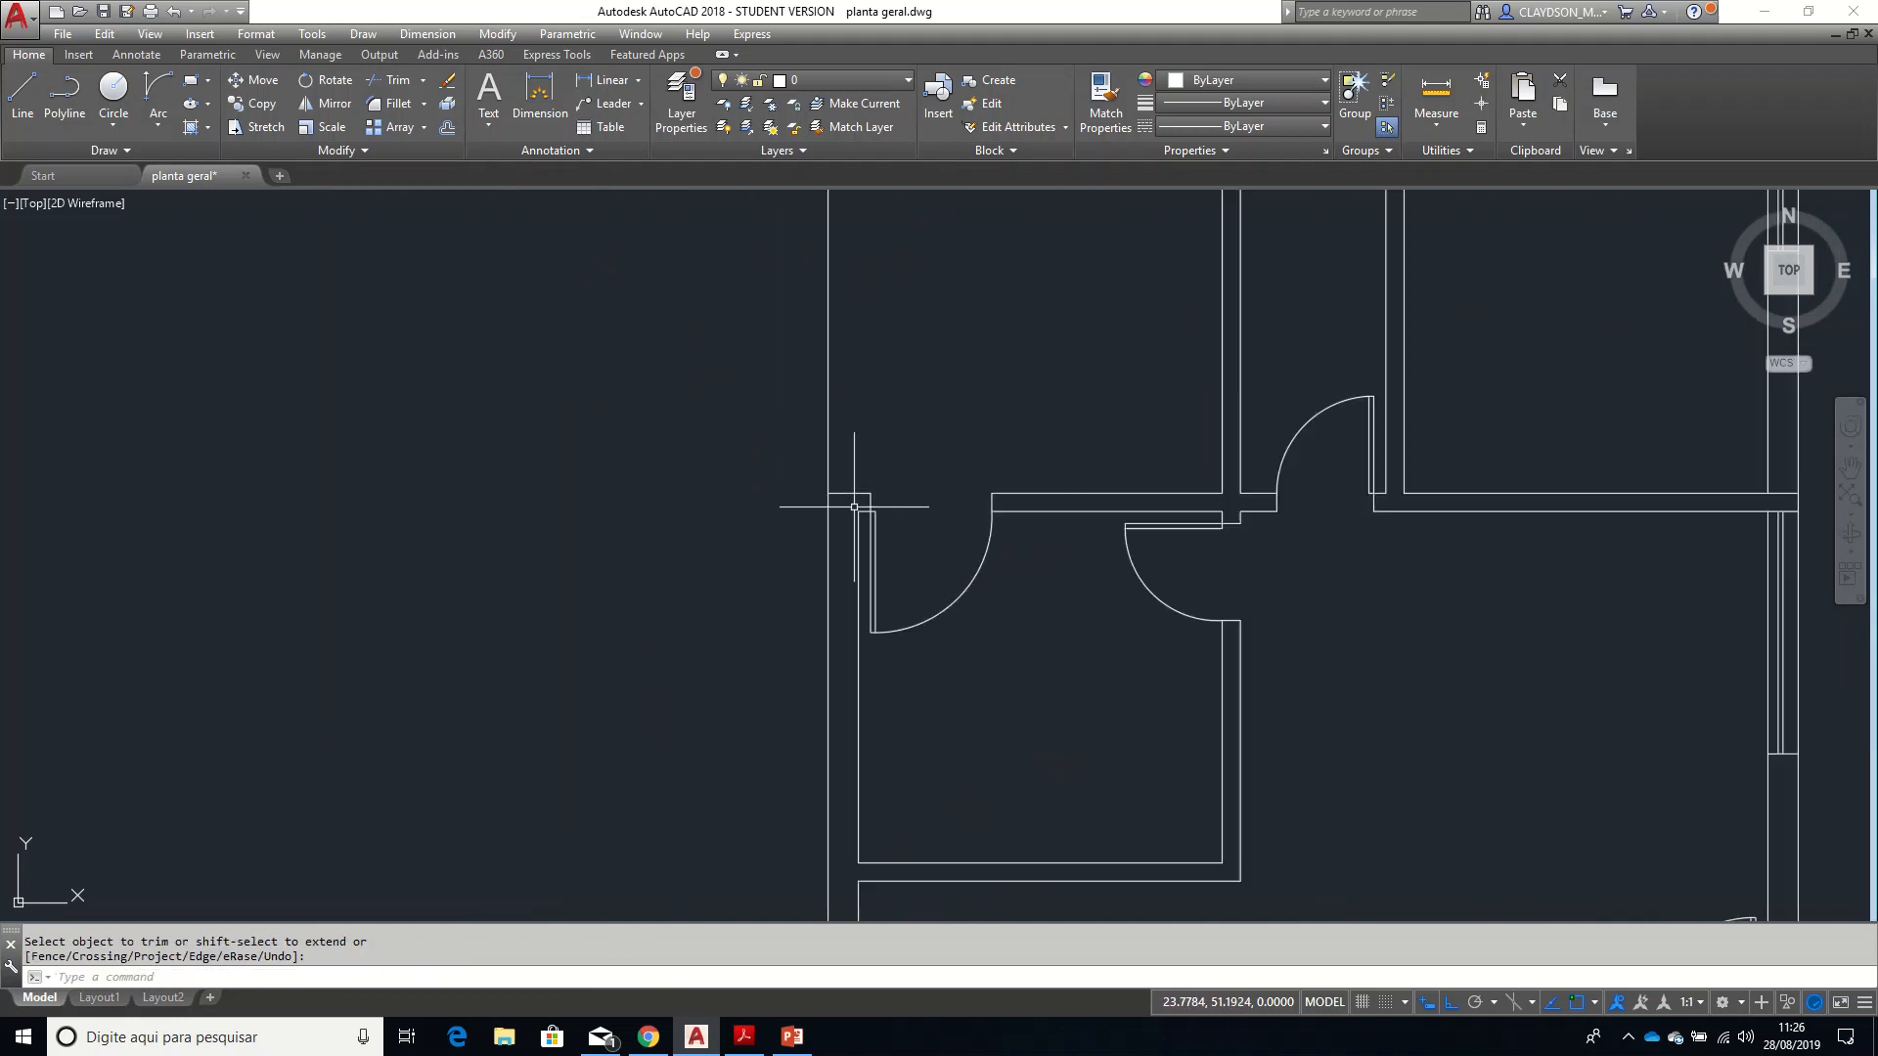
- Check the kitchen window in the reference PDF and draw a perpendicular line across the left outer wall from the midpoint of its inner line
{"action": "scroll", "coordinate": [893, 528], "scroll_direction": "up", "scroll_amount": 3}
{"action": "middle_click_drag", "start_coordinate": [962, 562], "coordinate": [945, 568]}
{"action": "key", "text": "space"}
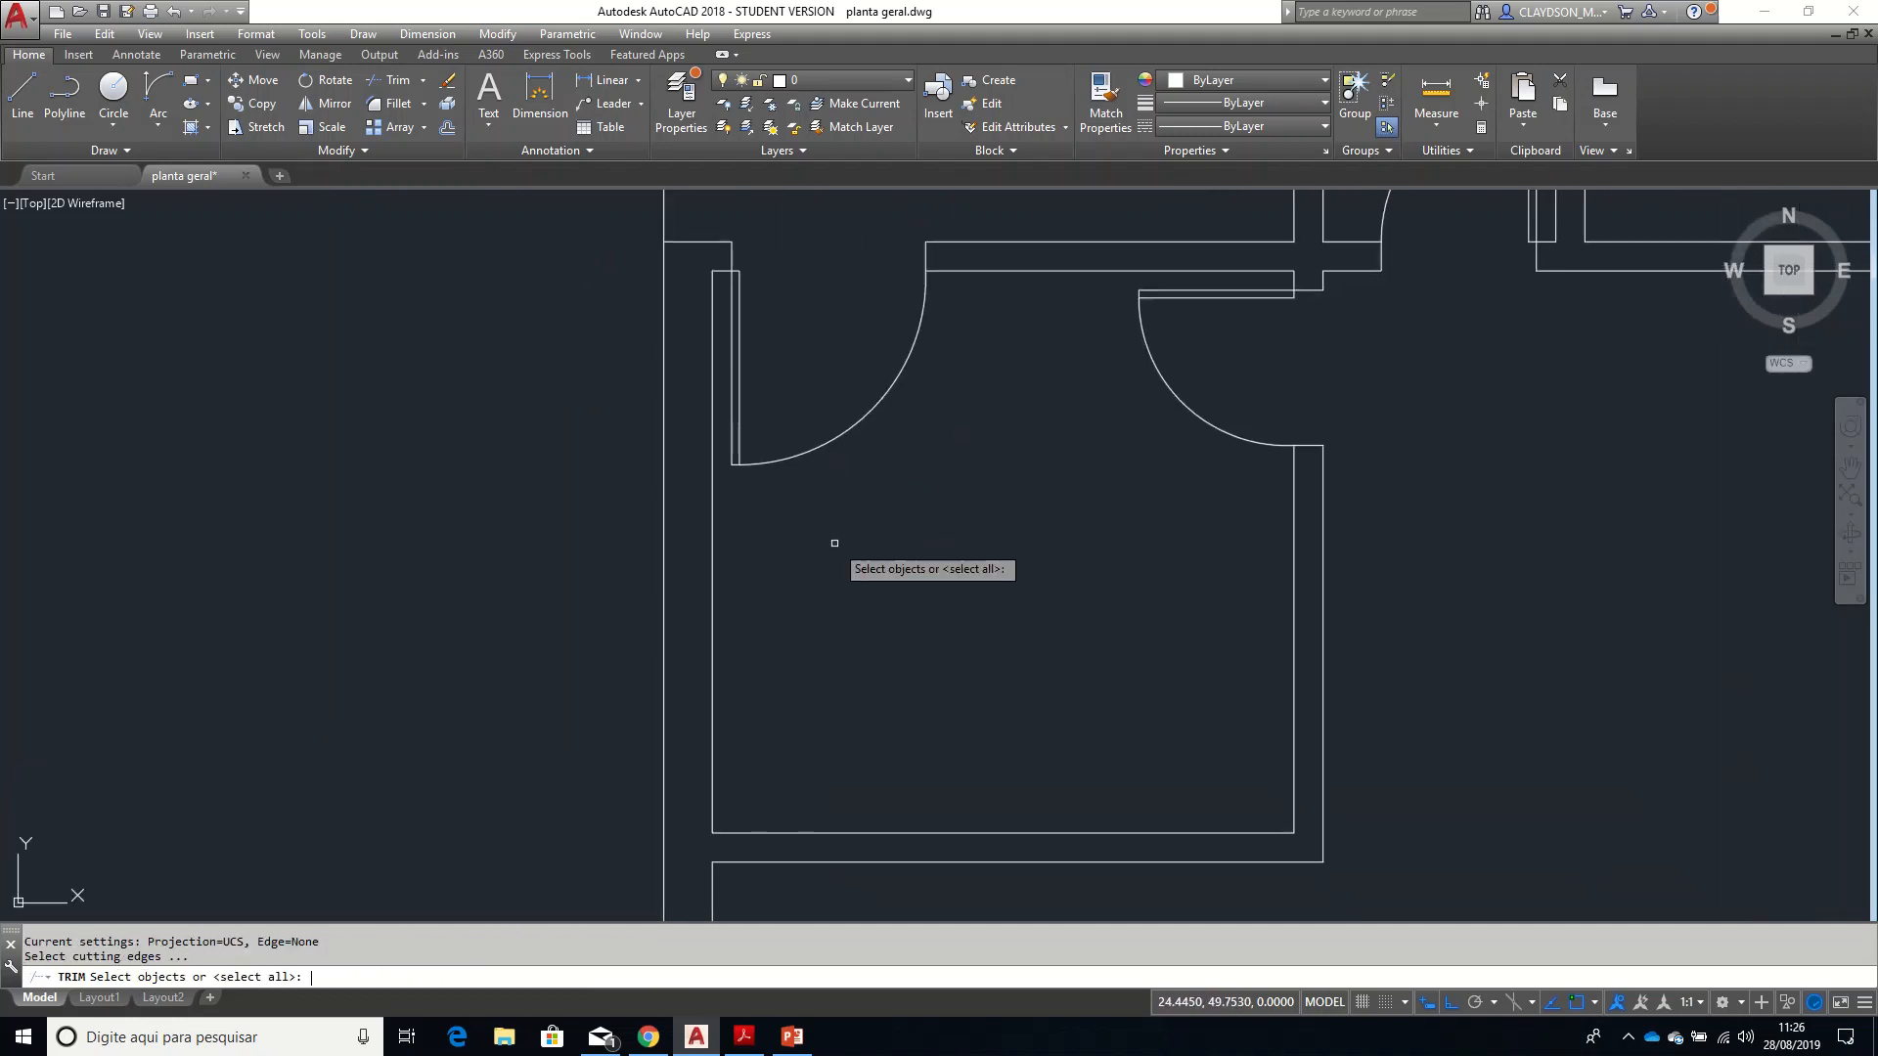
{"action": "key", "text": "Escape"}
{"action": "key", "text": "alt+Tab"}
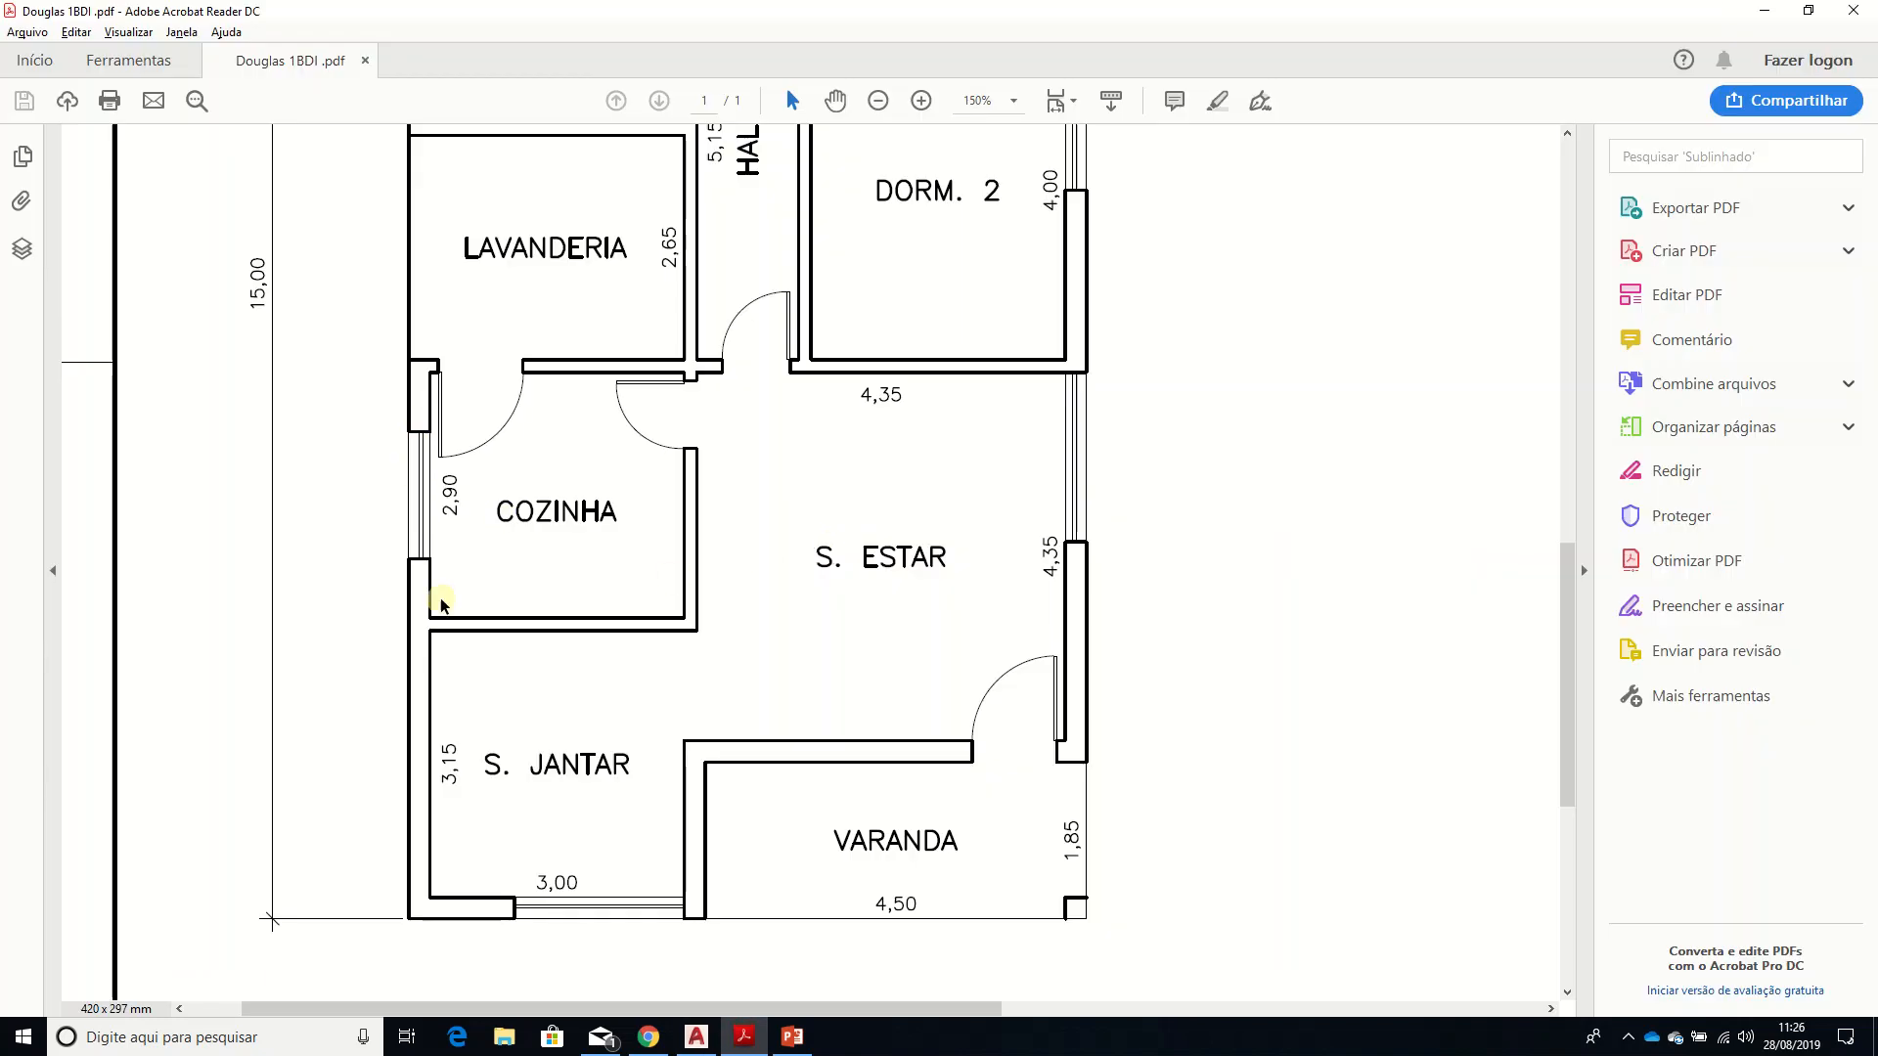
{"action": "key", "text": "alt+Tab"}
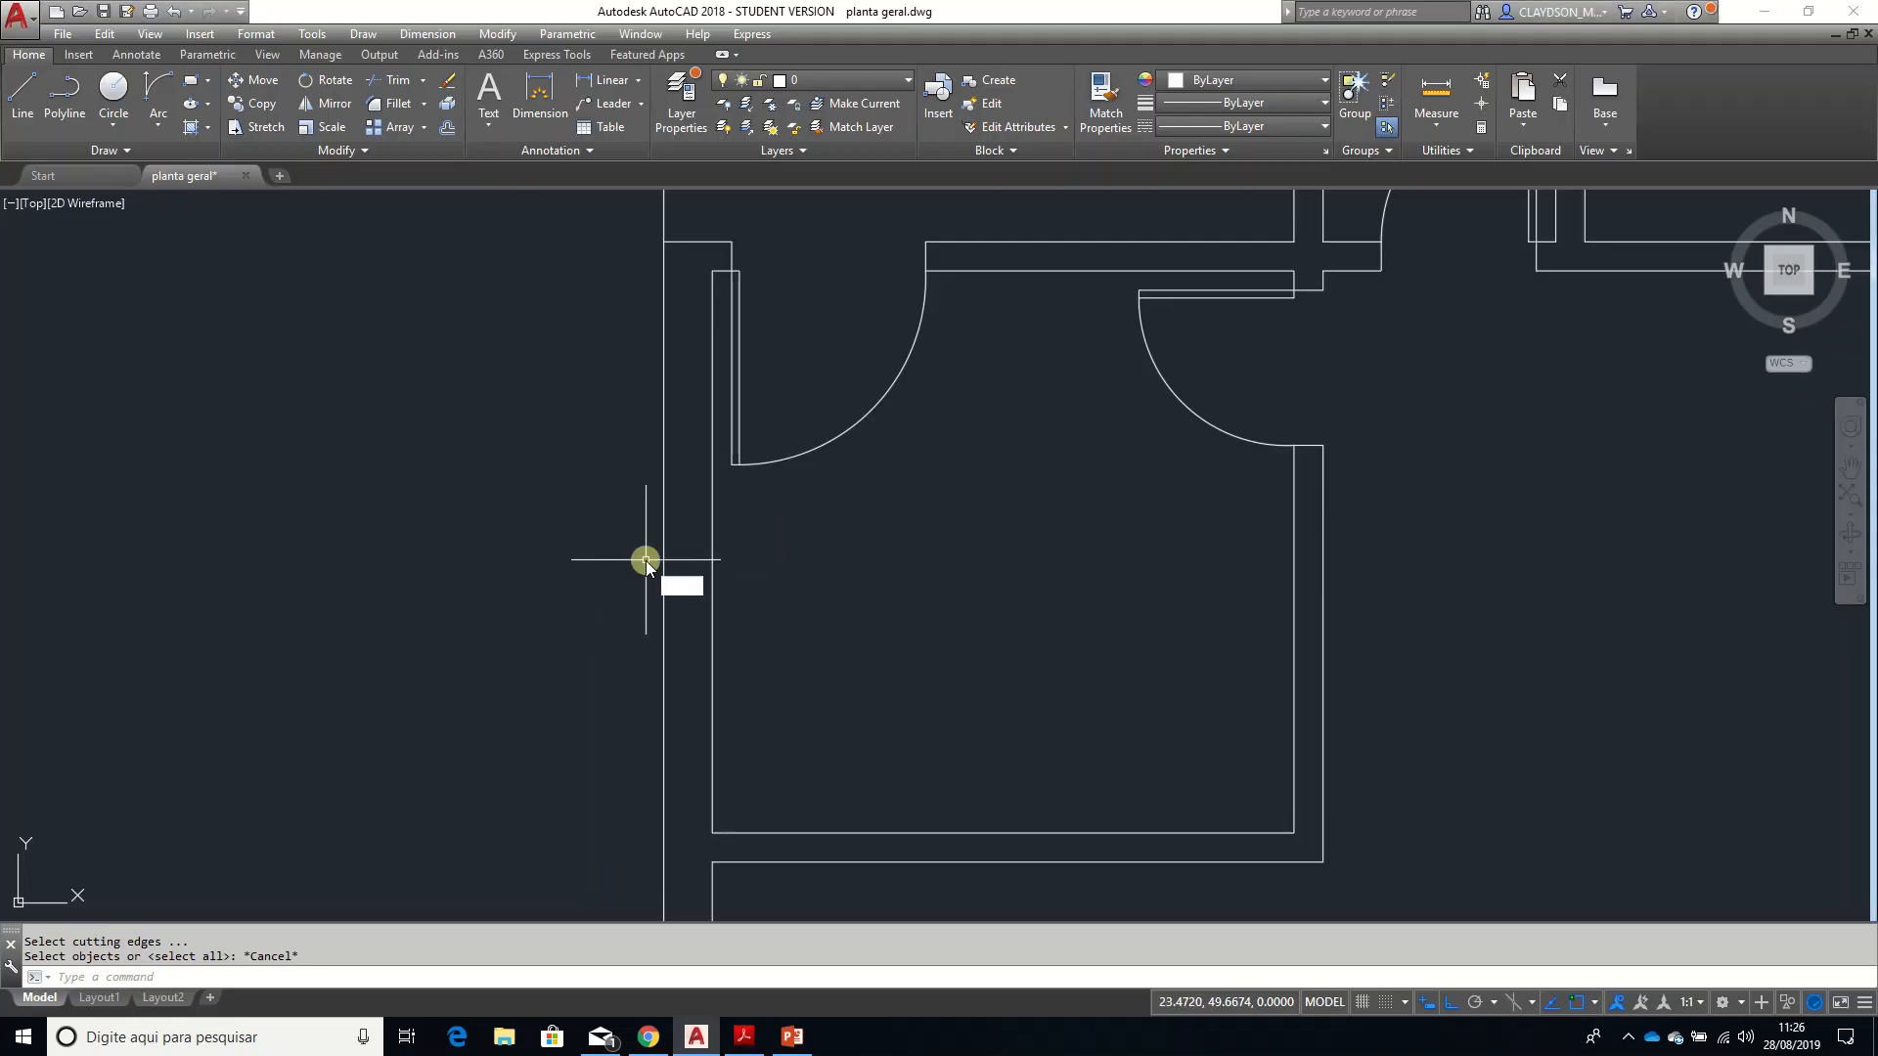
{"action": "type", "text": "L"}
{"action": "key", "text": "space"}
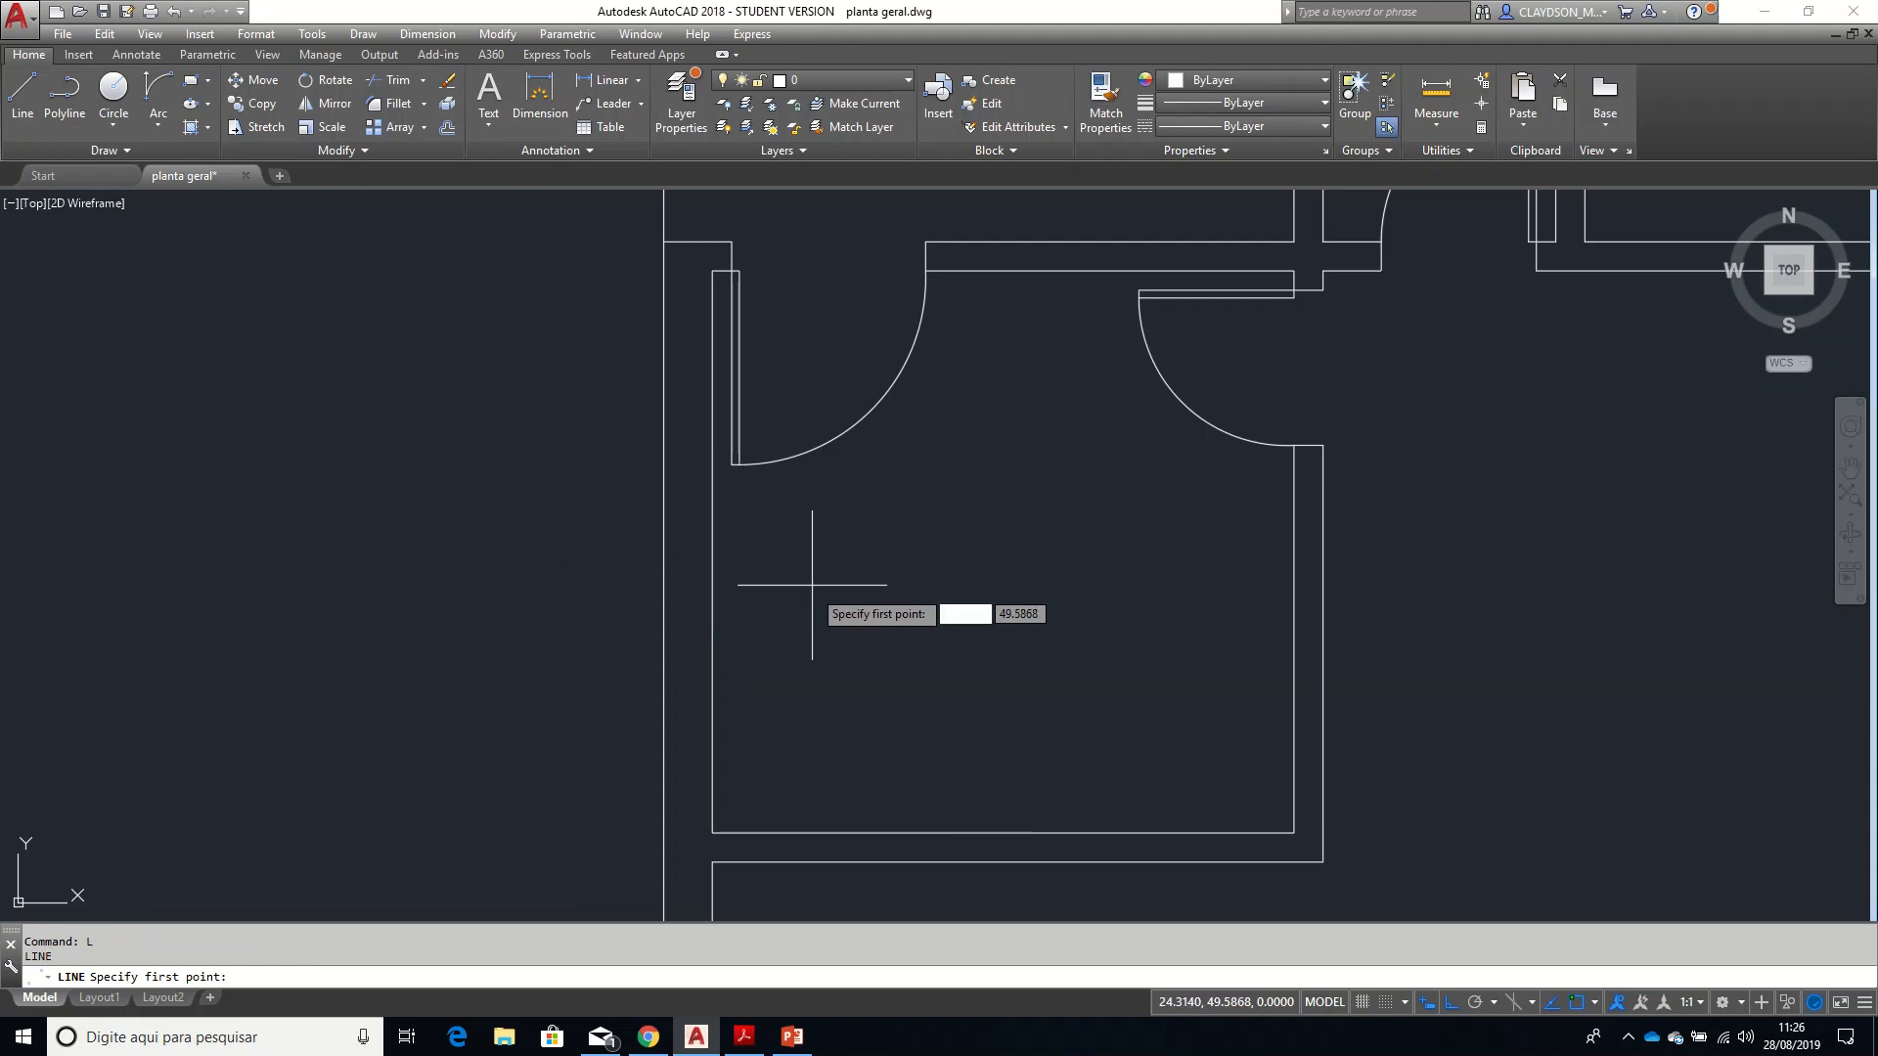
{"action": "left_click", "coordinate": [712, 552]}
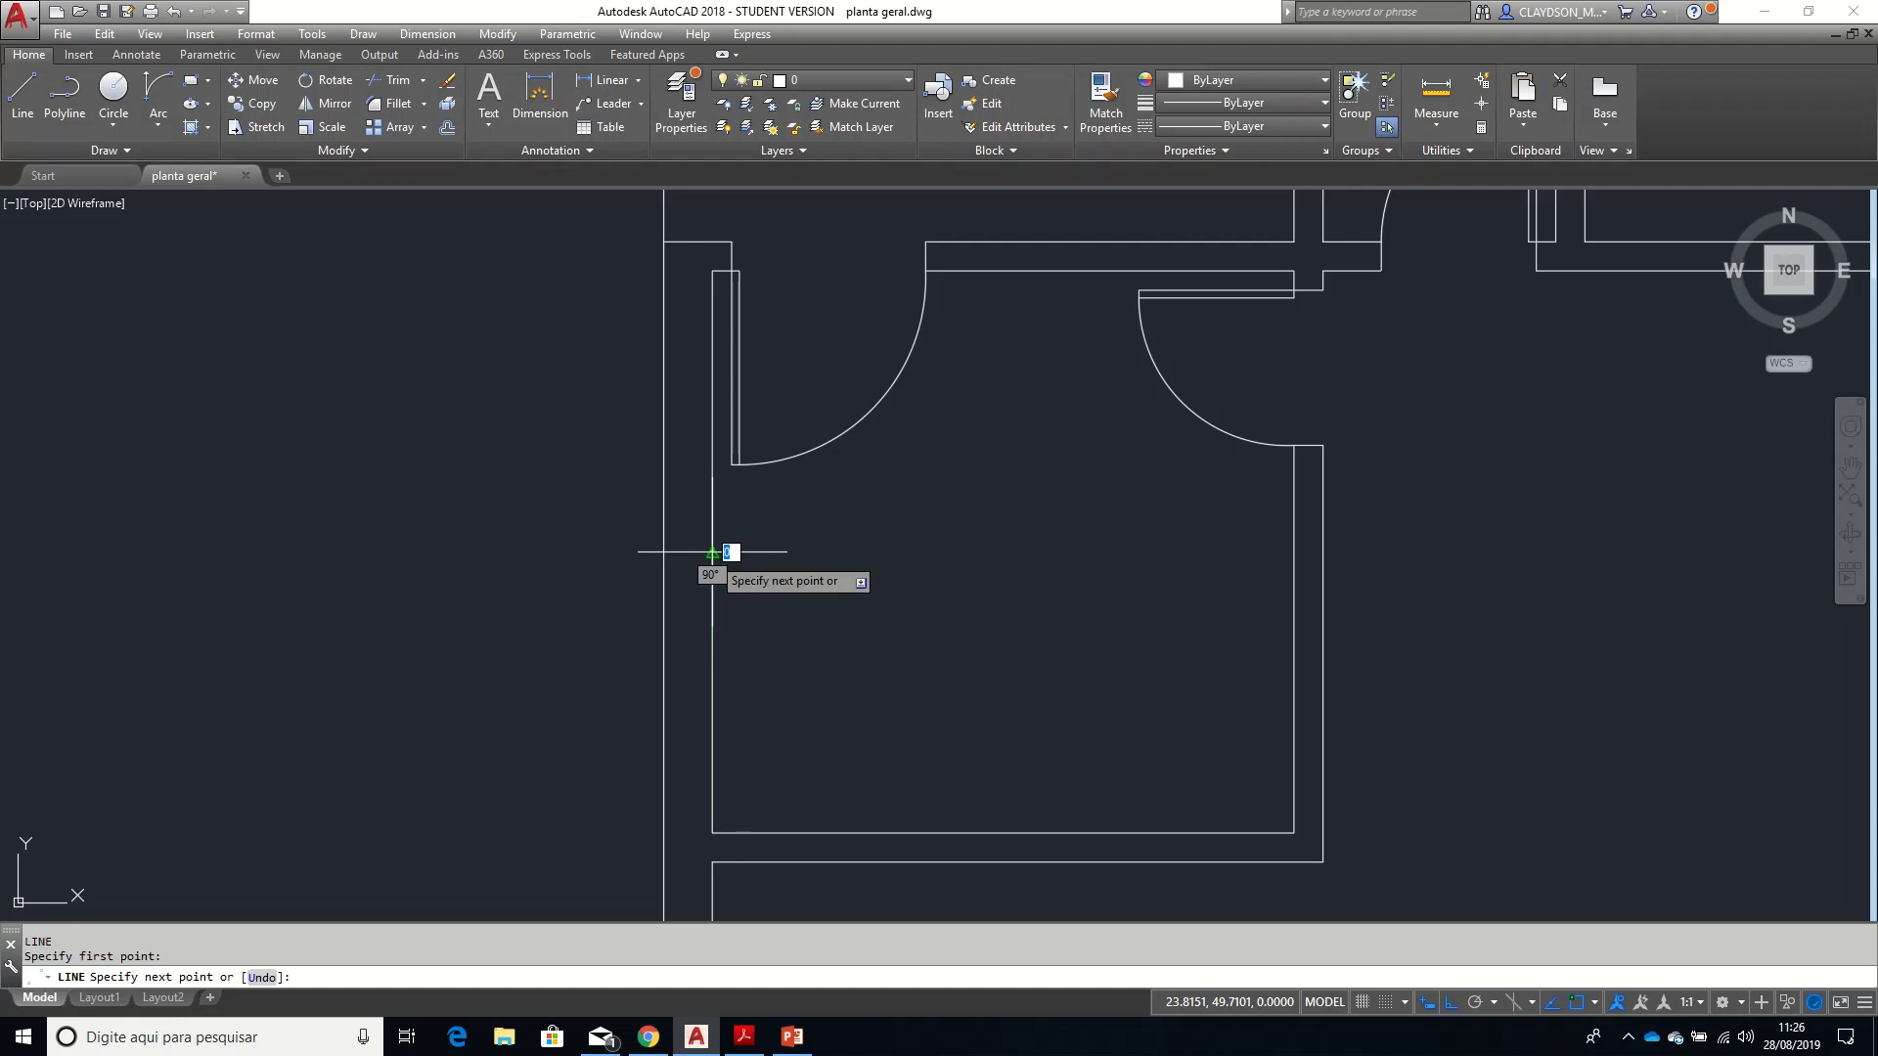
{"action": "left_click", "coordinate": [663, 552]}
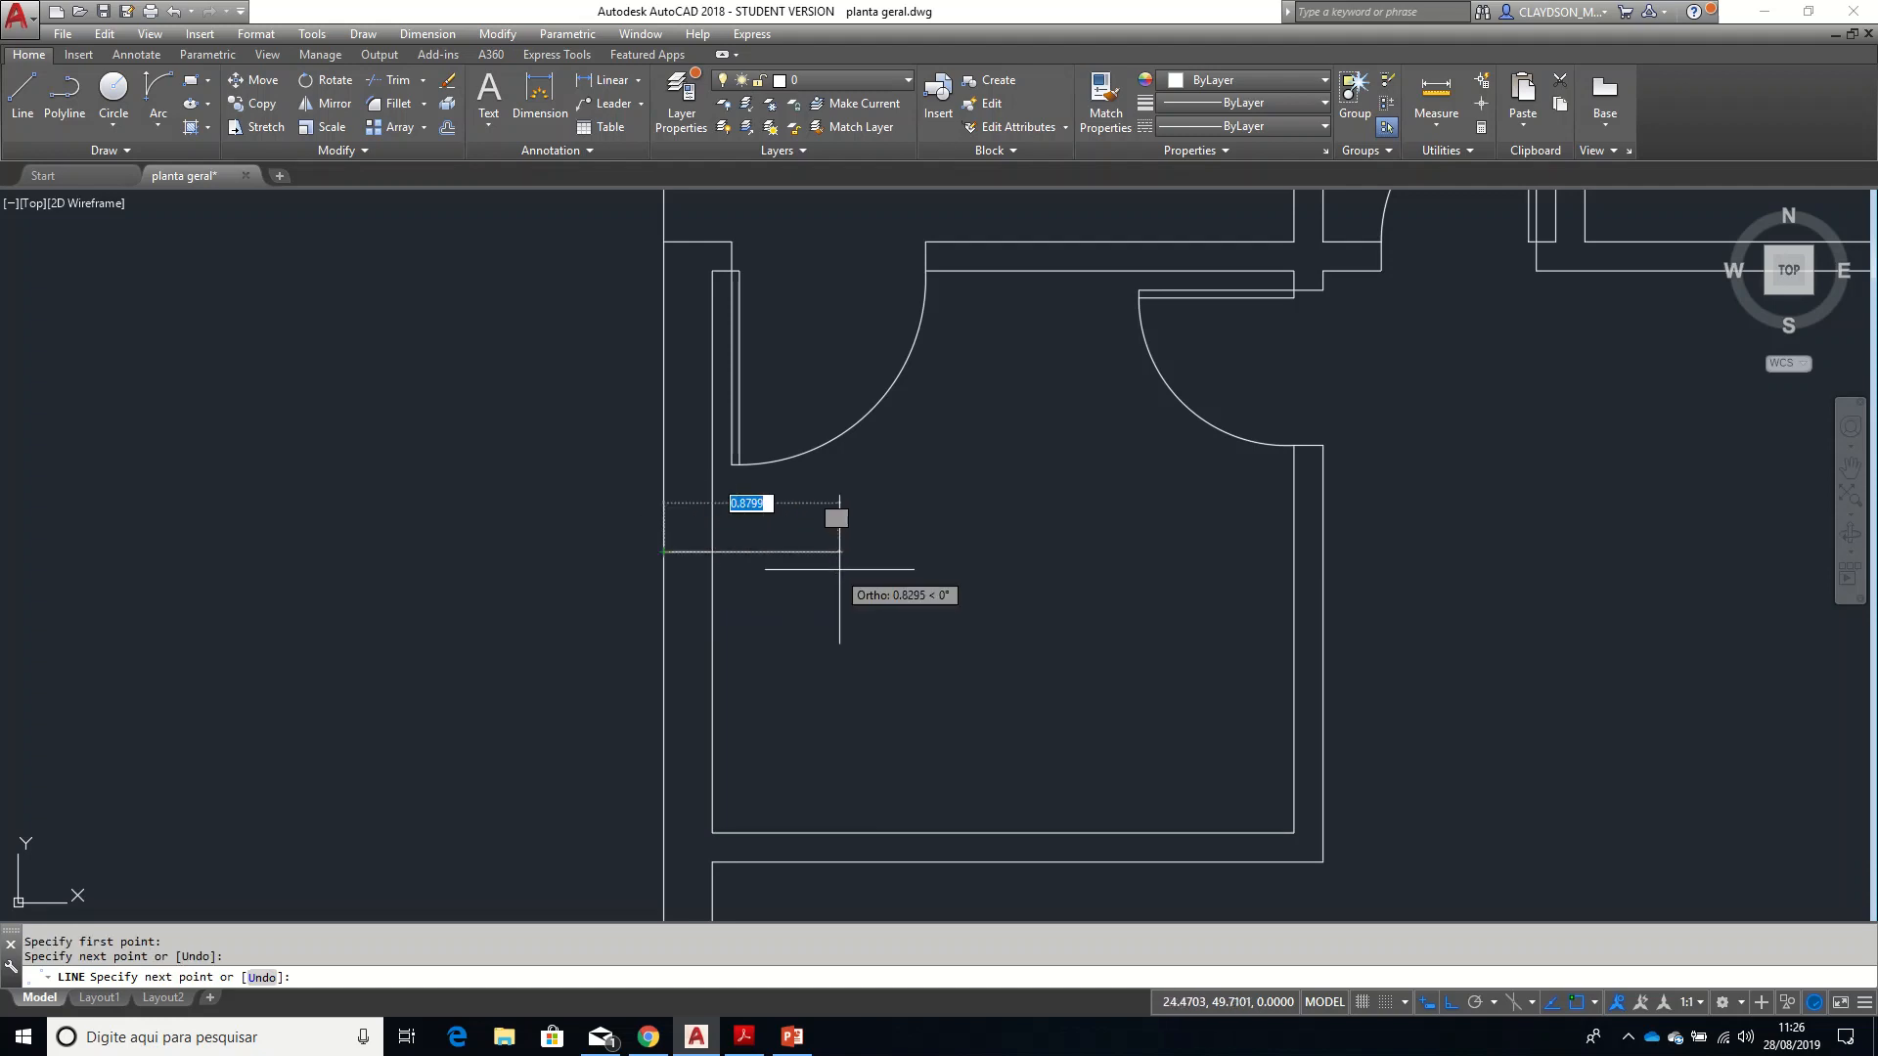
{"action": "key", "text": "Return"}
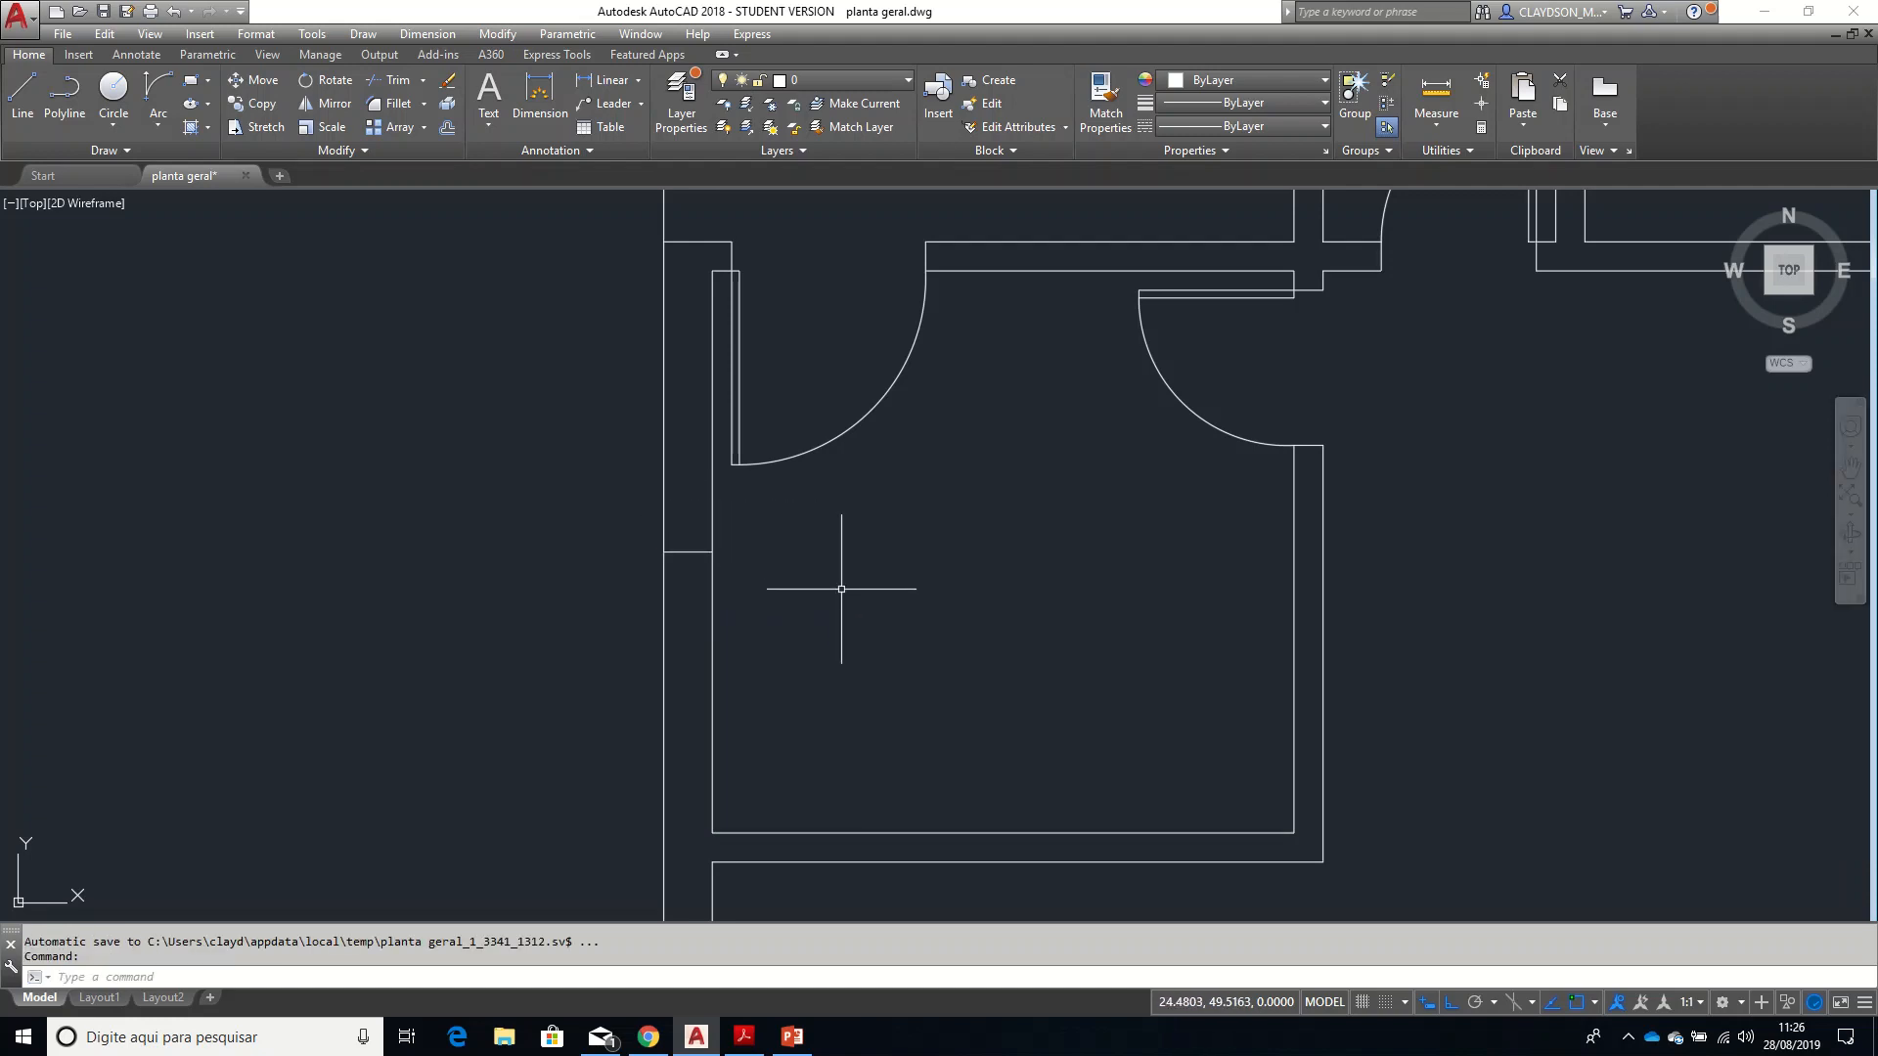
- Offset the short line across the kitchen's outer wall by 0.75 both upward and downward
{"action": "type", "text": "o"}
{"action": "key", "text": "Return"}
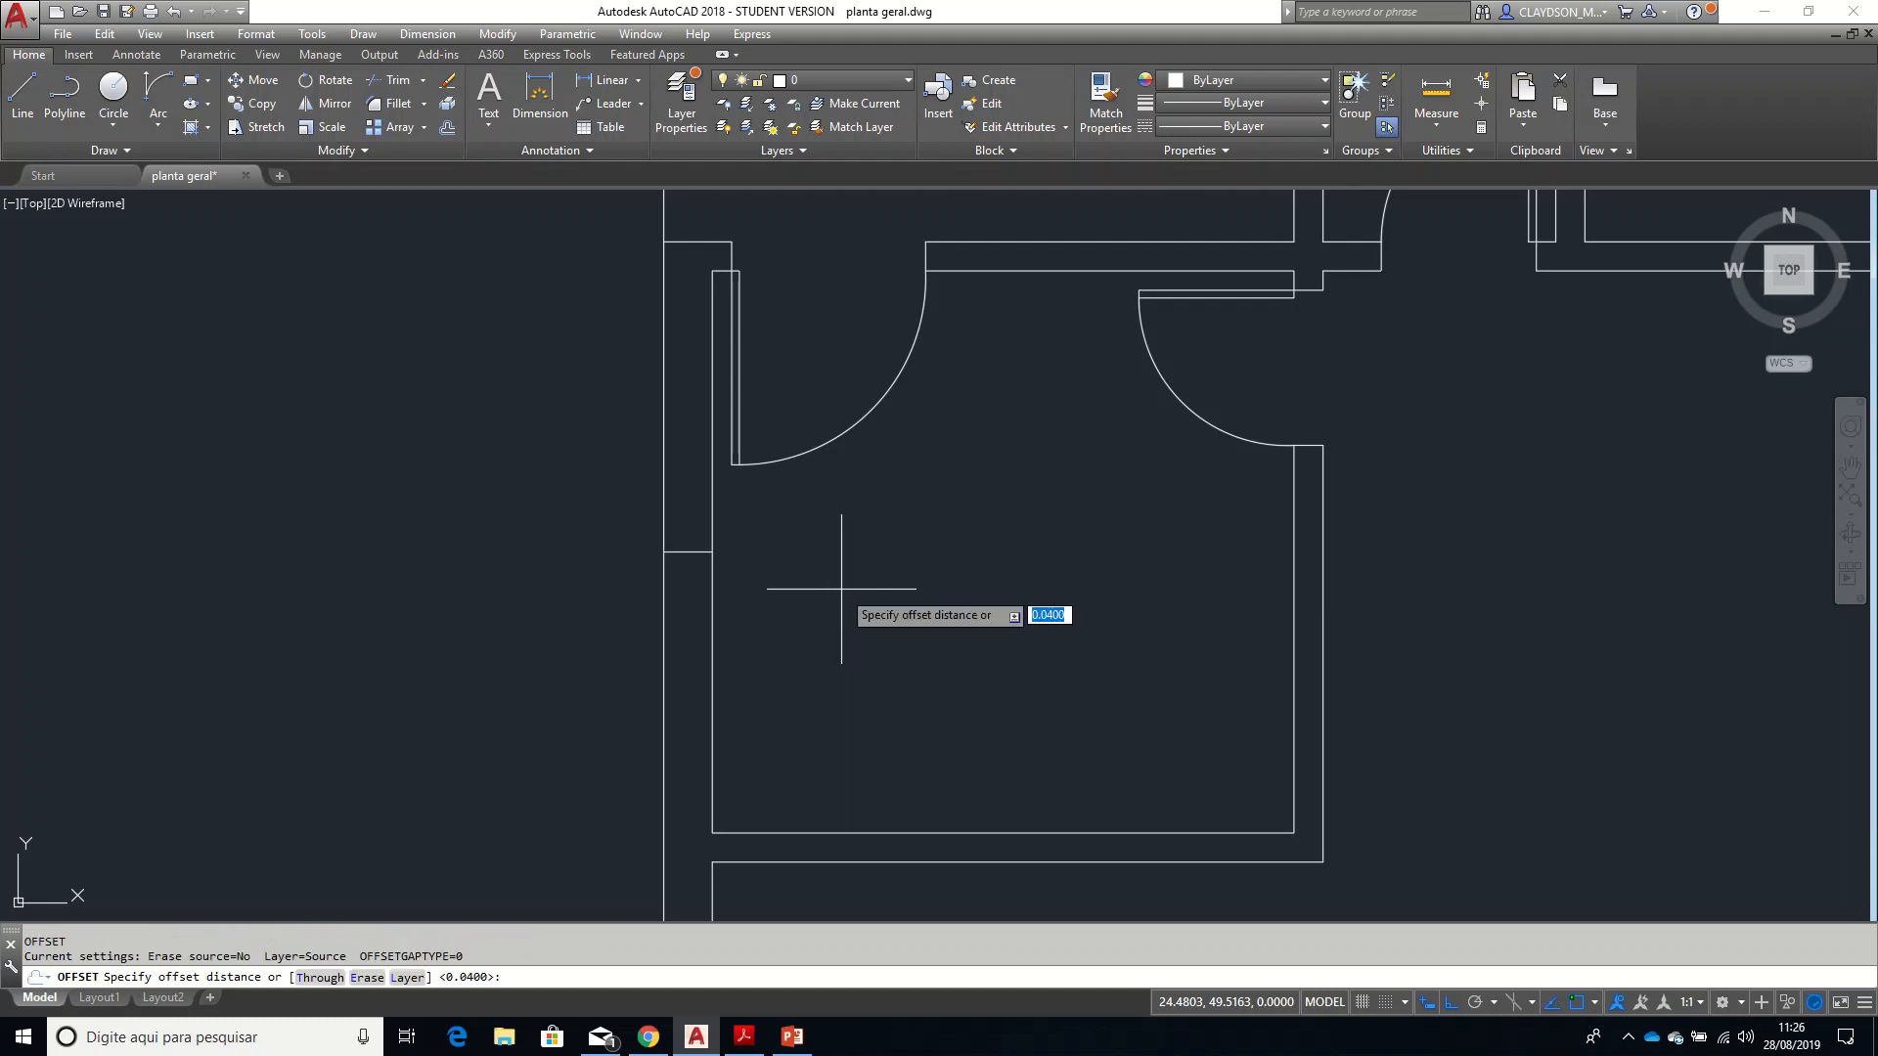
{"action": "type", "text": ".75"}
{"action": "key", "text": "Return"}
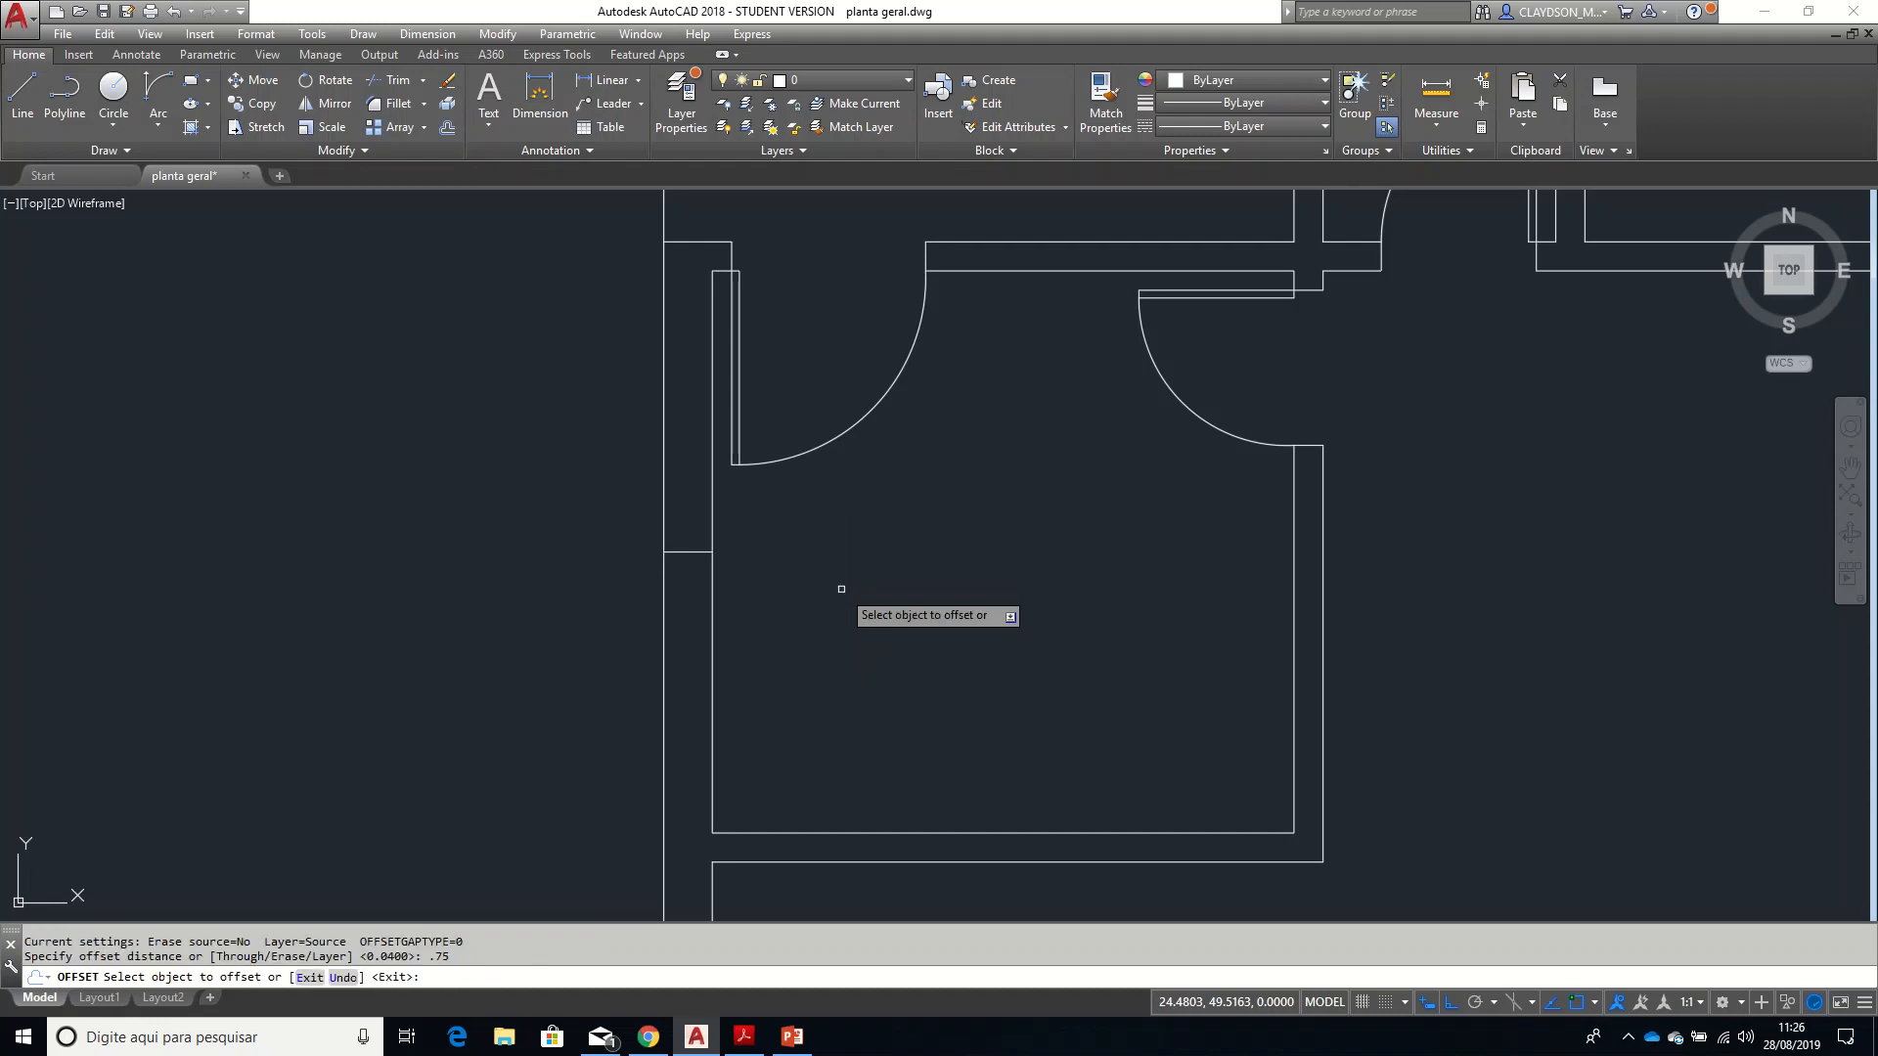
{"action": "left_click", "coordinate": [700, 552]}
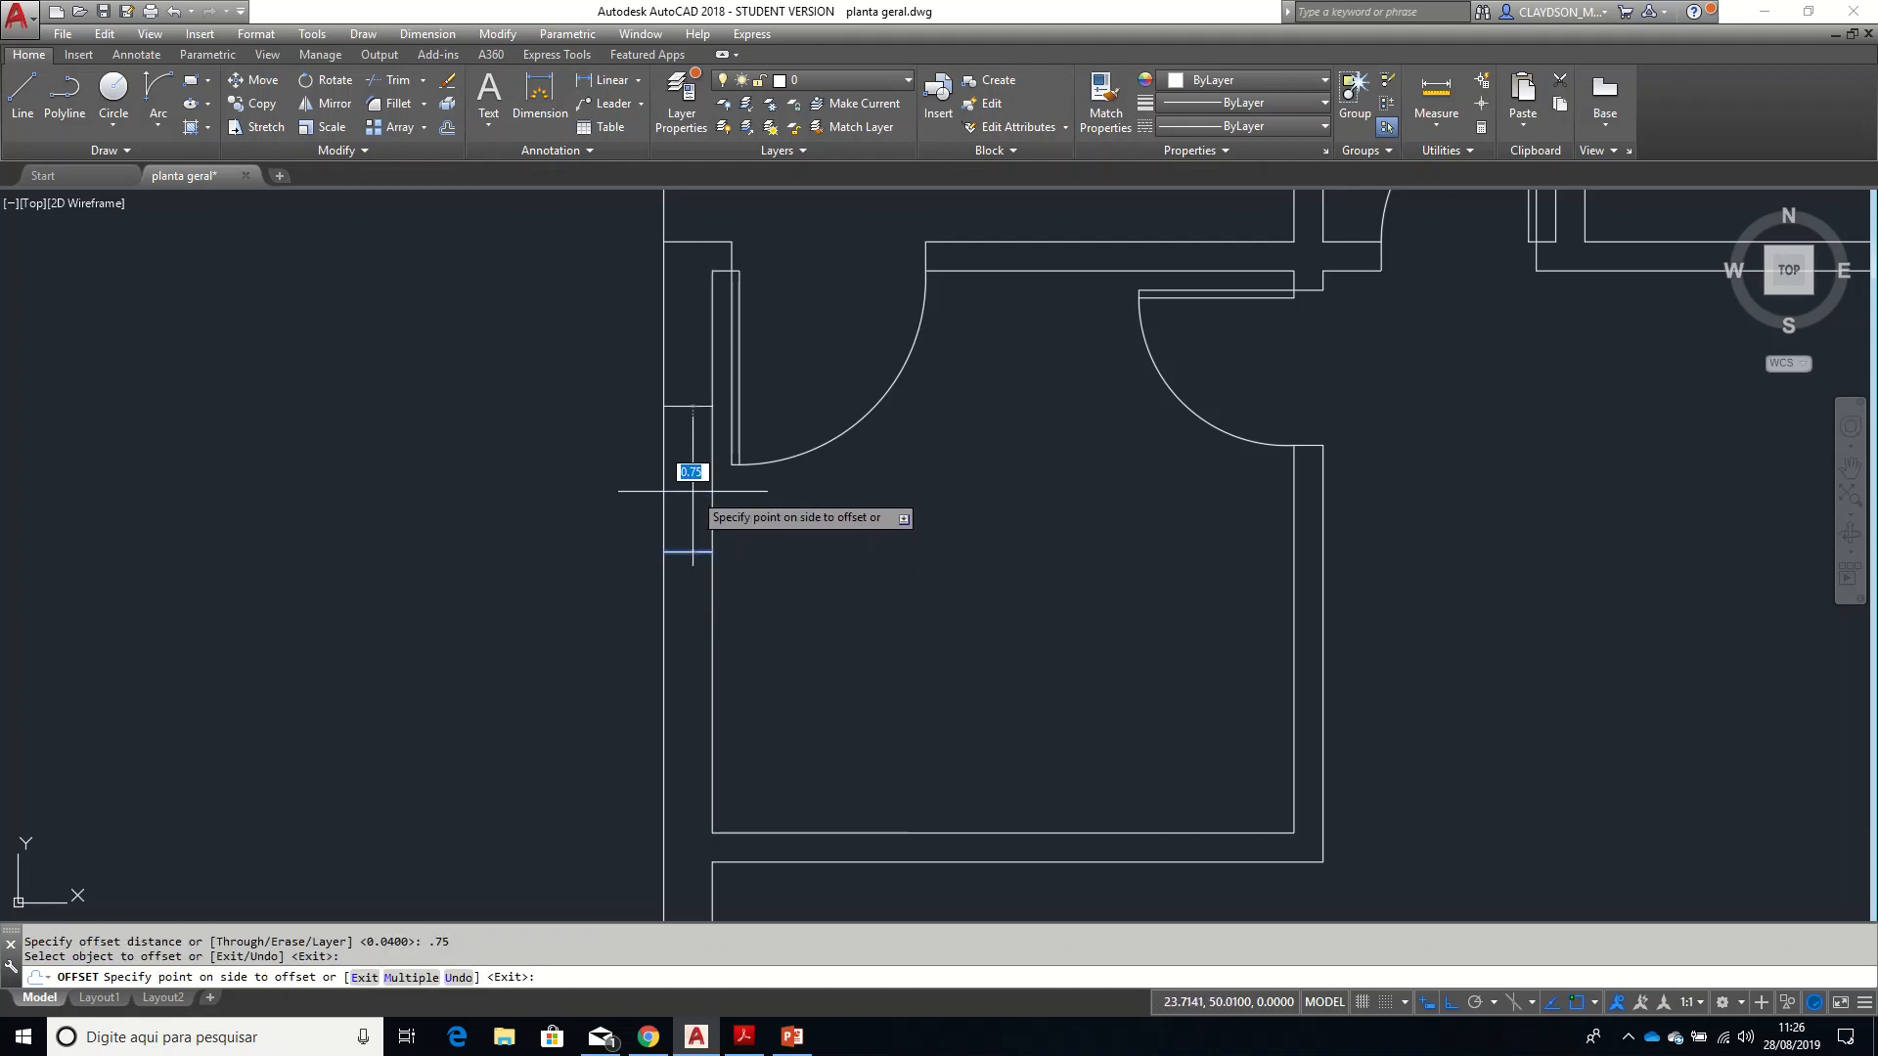
{"action": "left_click", "coordinate": [685, 475]}
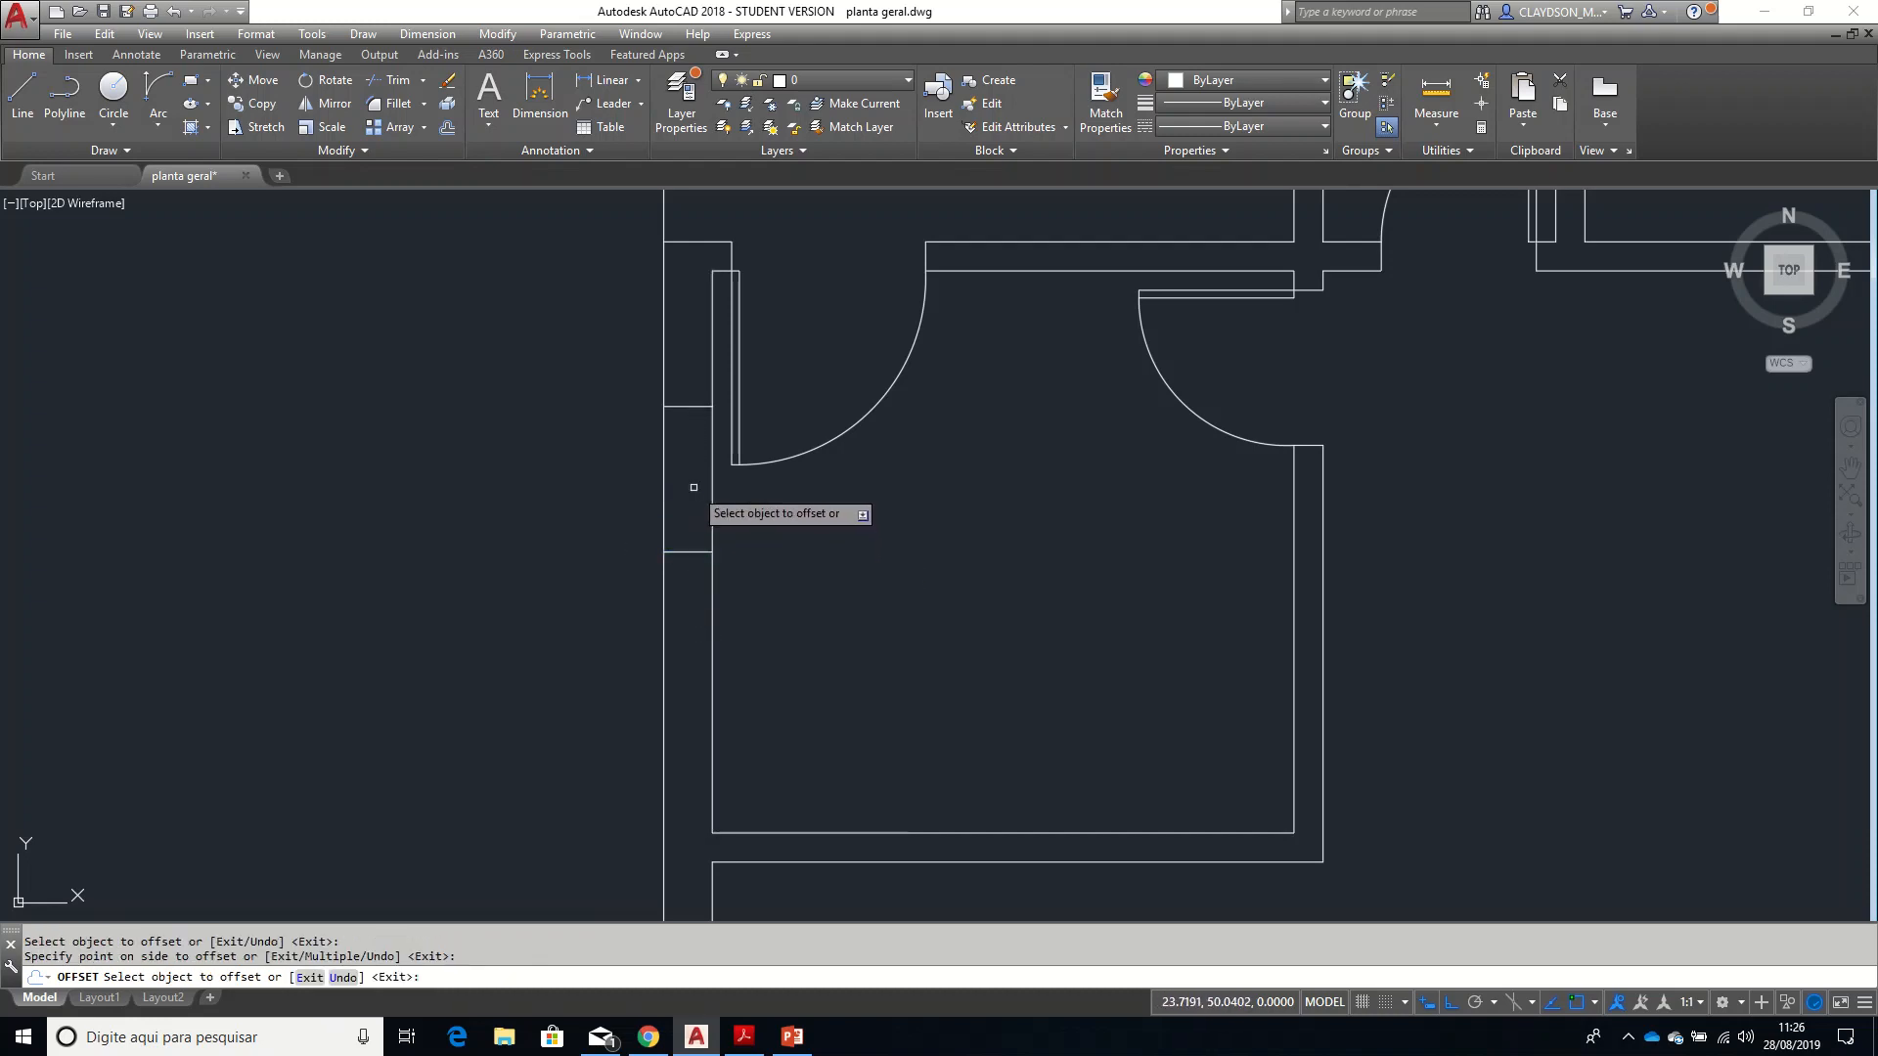
{"action": "left_click", "coordinate": [698, 551]}
{"action": "left_click", "coordinate": [703, 629]}
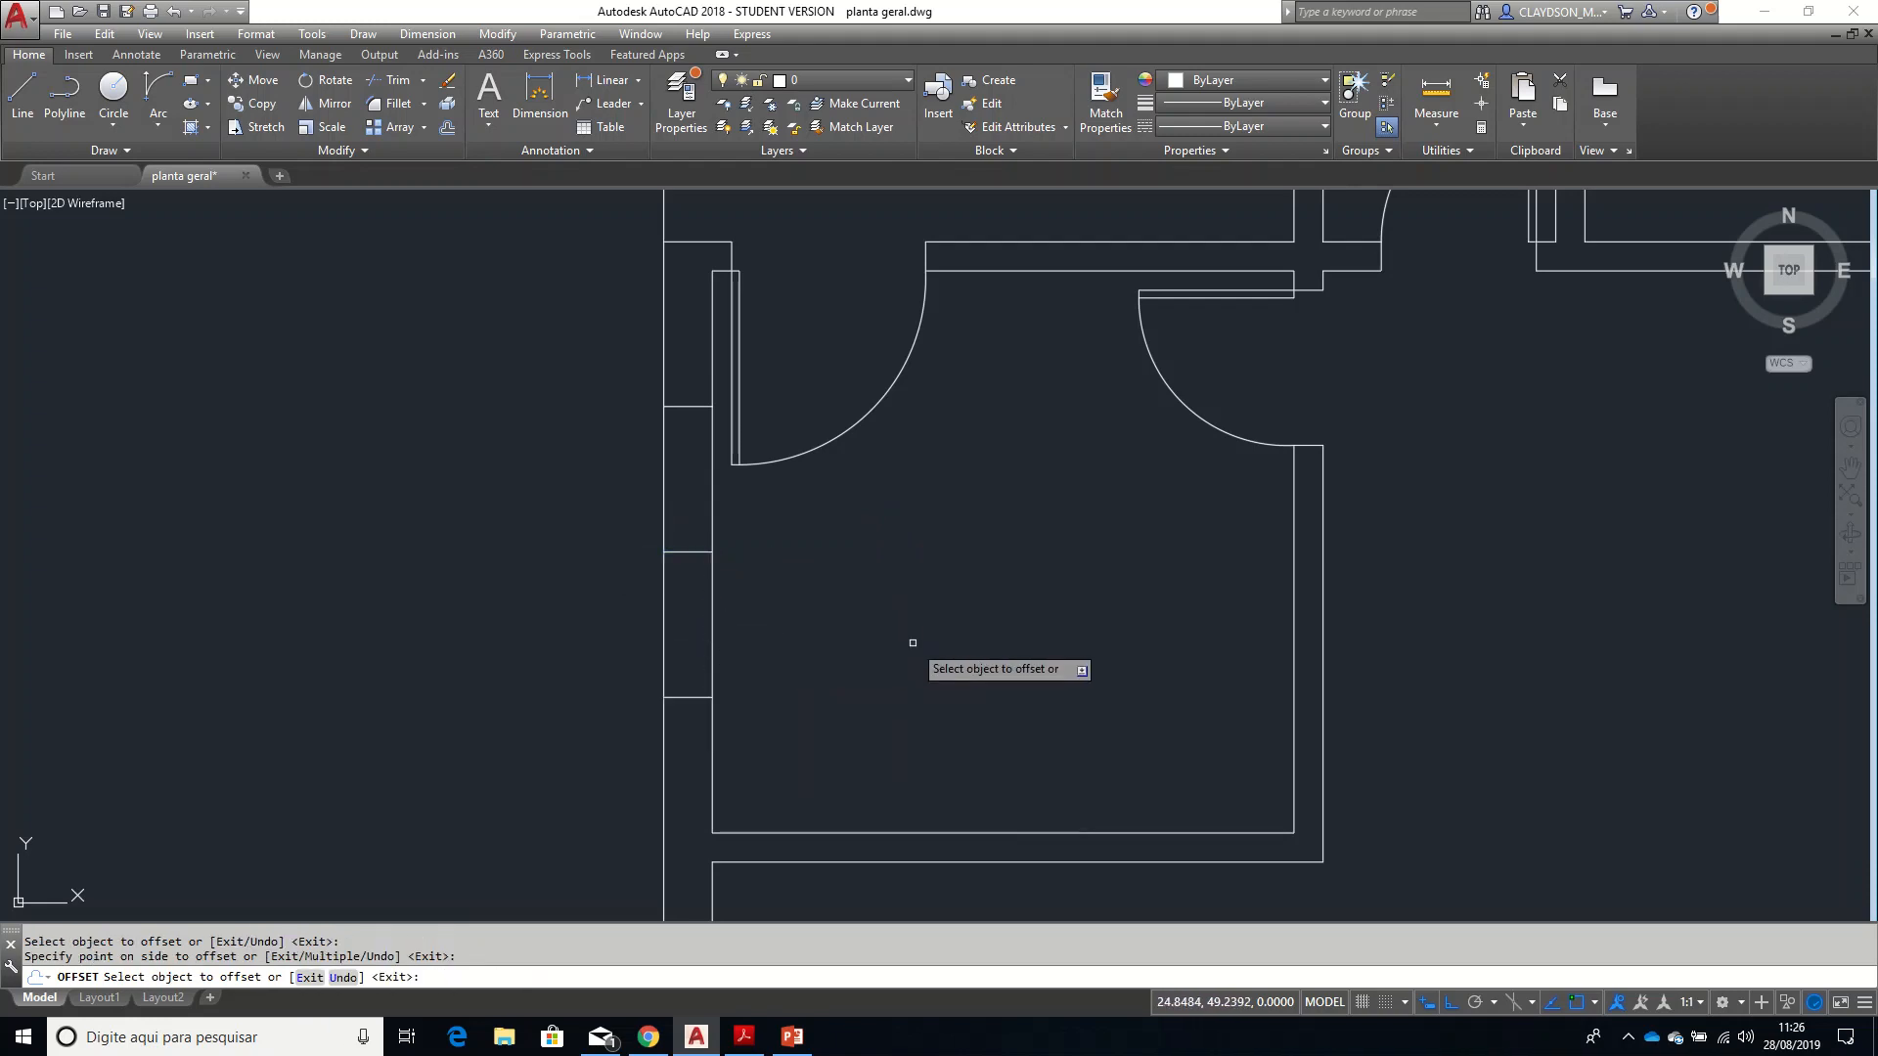
{"action": "key", "text": "Escape"}
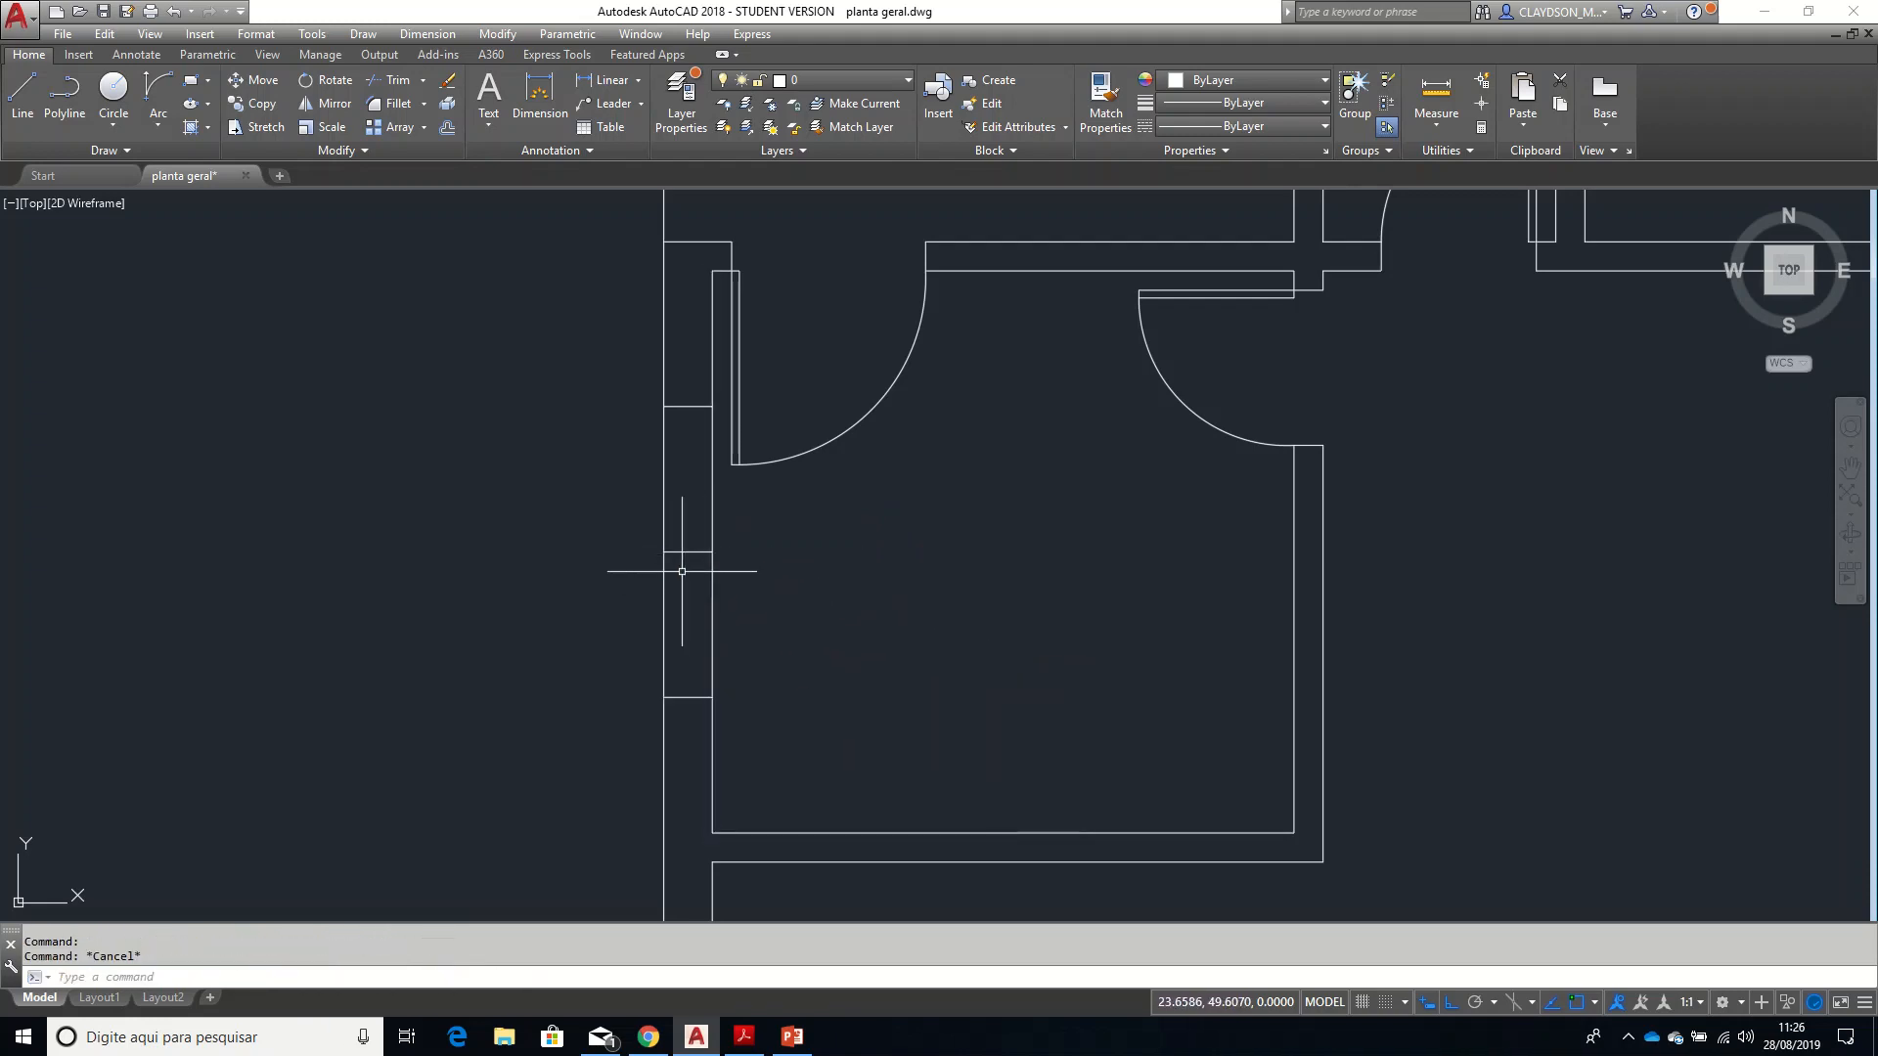
- Erase the middle short line across the kitchen's outer wall
{"action": "left_click", "coordinate": [681, 572]}
{"action": "left_click", "coordinate": [671, 545]}
{"action": "type", "text": "E"}
{"action": "key", "text": "Return"}
- Draw a vertical window line between the midpoints of the two short lines across the kitchen's outer wall
{"action": "type", "text": "l"}
{"action": "key", "text": "Return"}
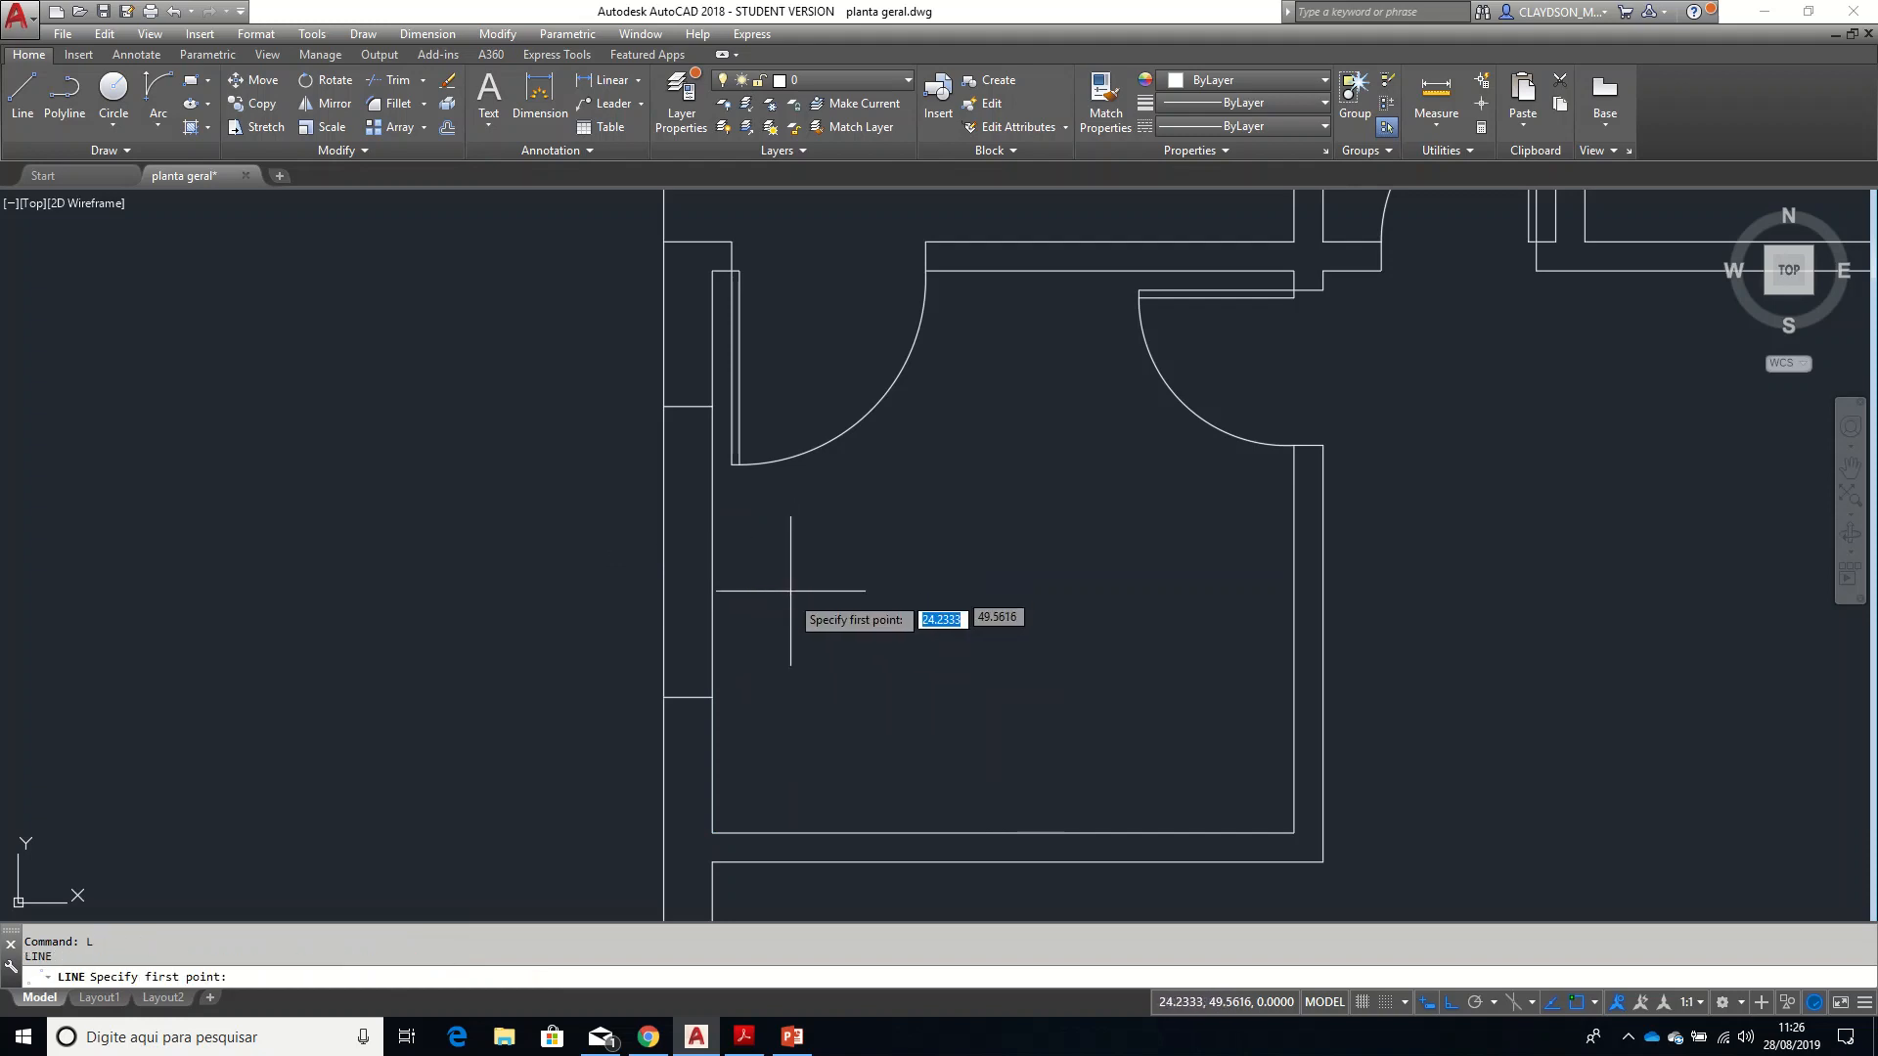
{"action": "left_click", "coordinate": [687, 697]}
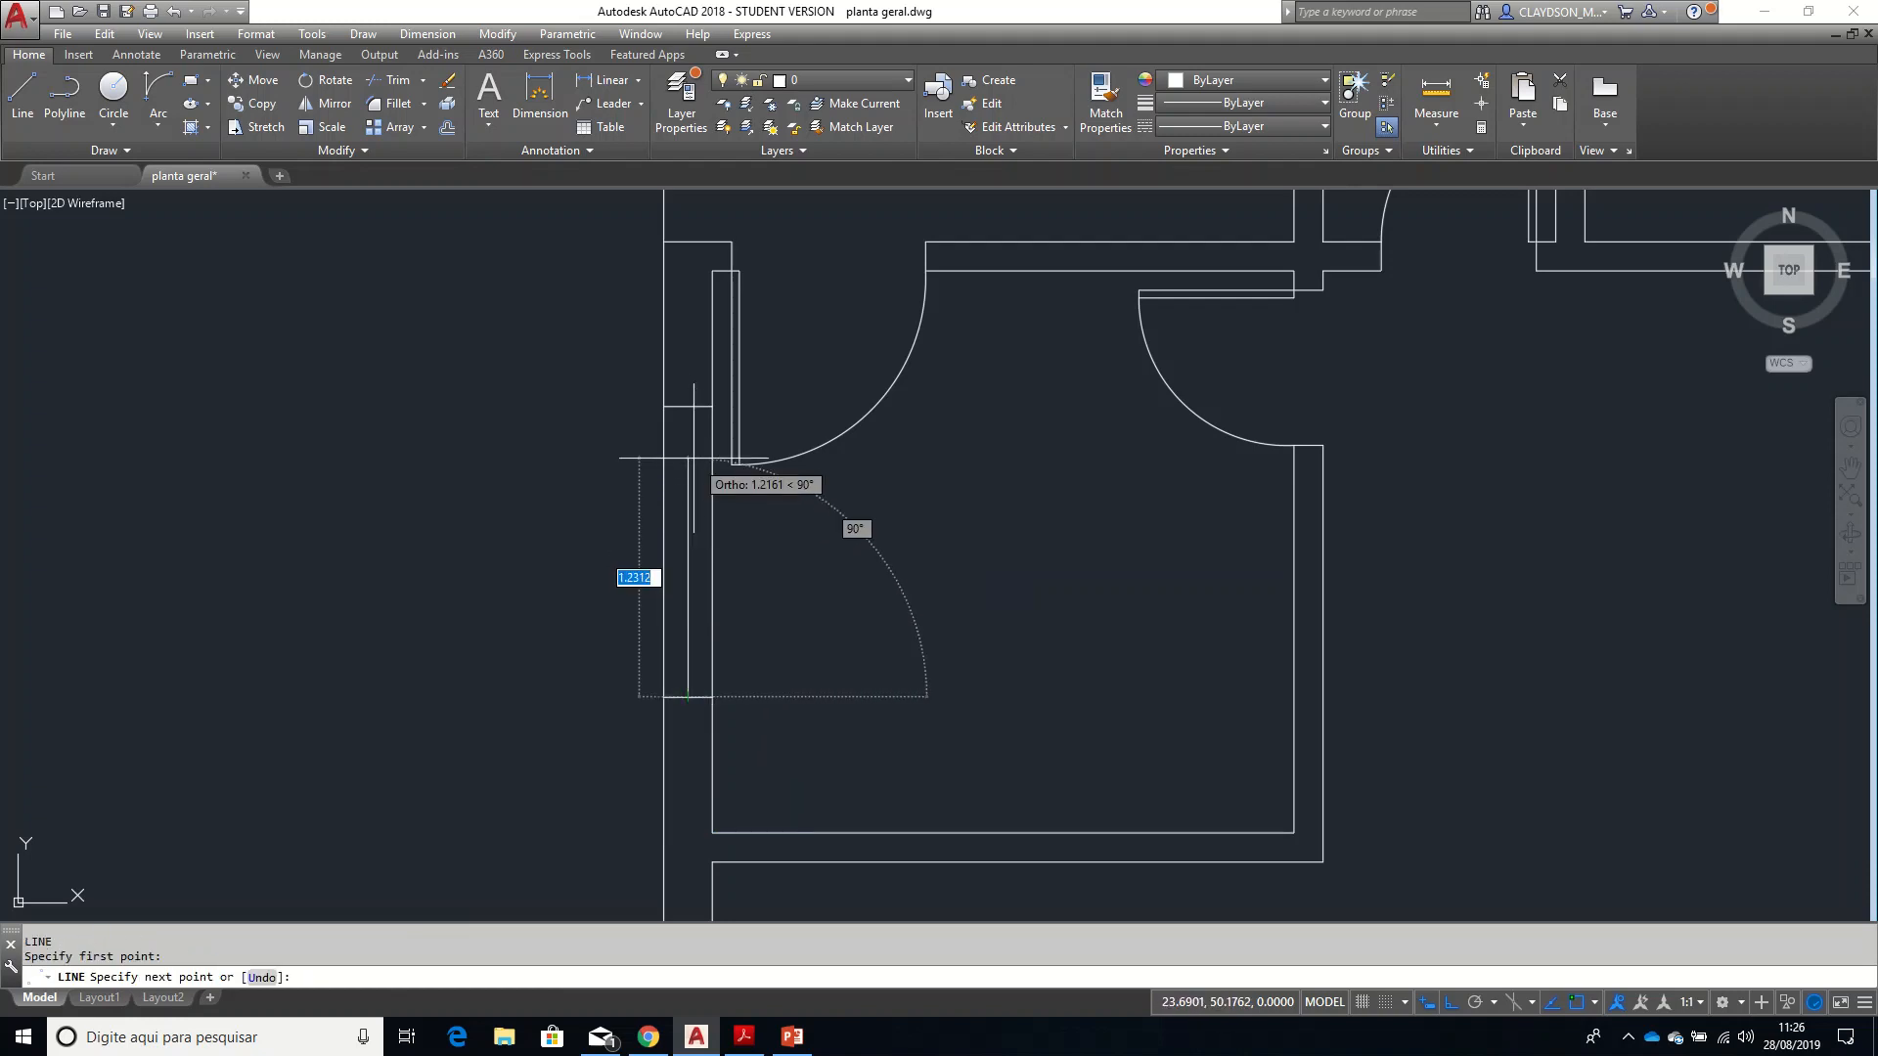
{"action": "left_click", "coordinate": [689, 406]}
{"action": "key", "text": "Return"}
- Offset the kitchen's vertical window line by 0.04 to the right, toward the room interior
{"action": "type", "text": "o"}
{"action": "key", "text": "Return"}
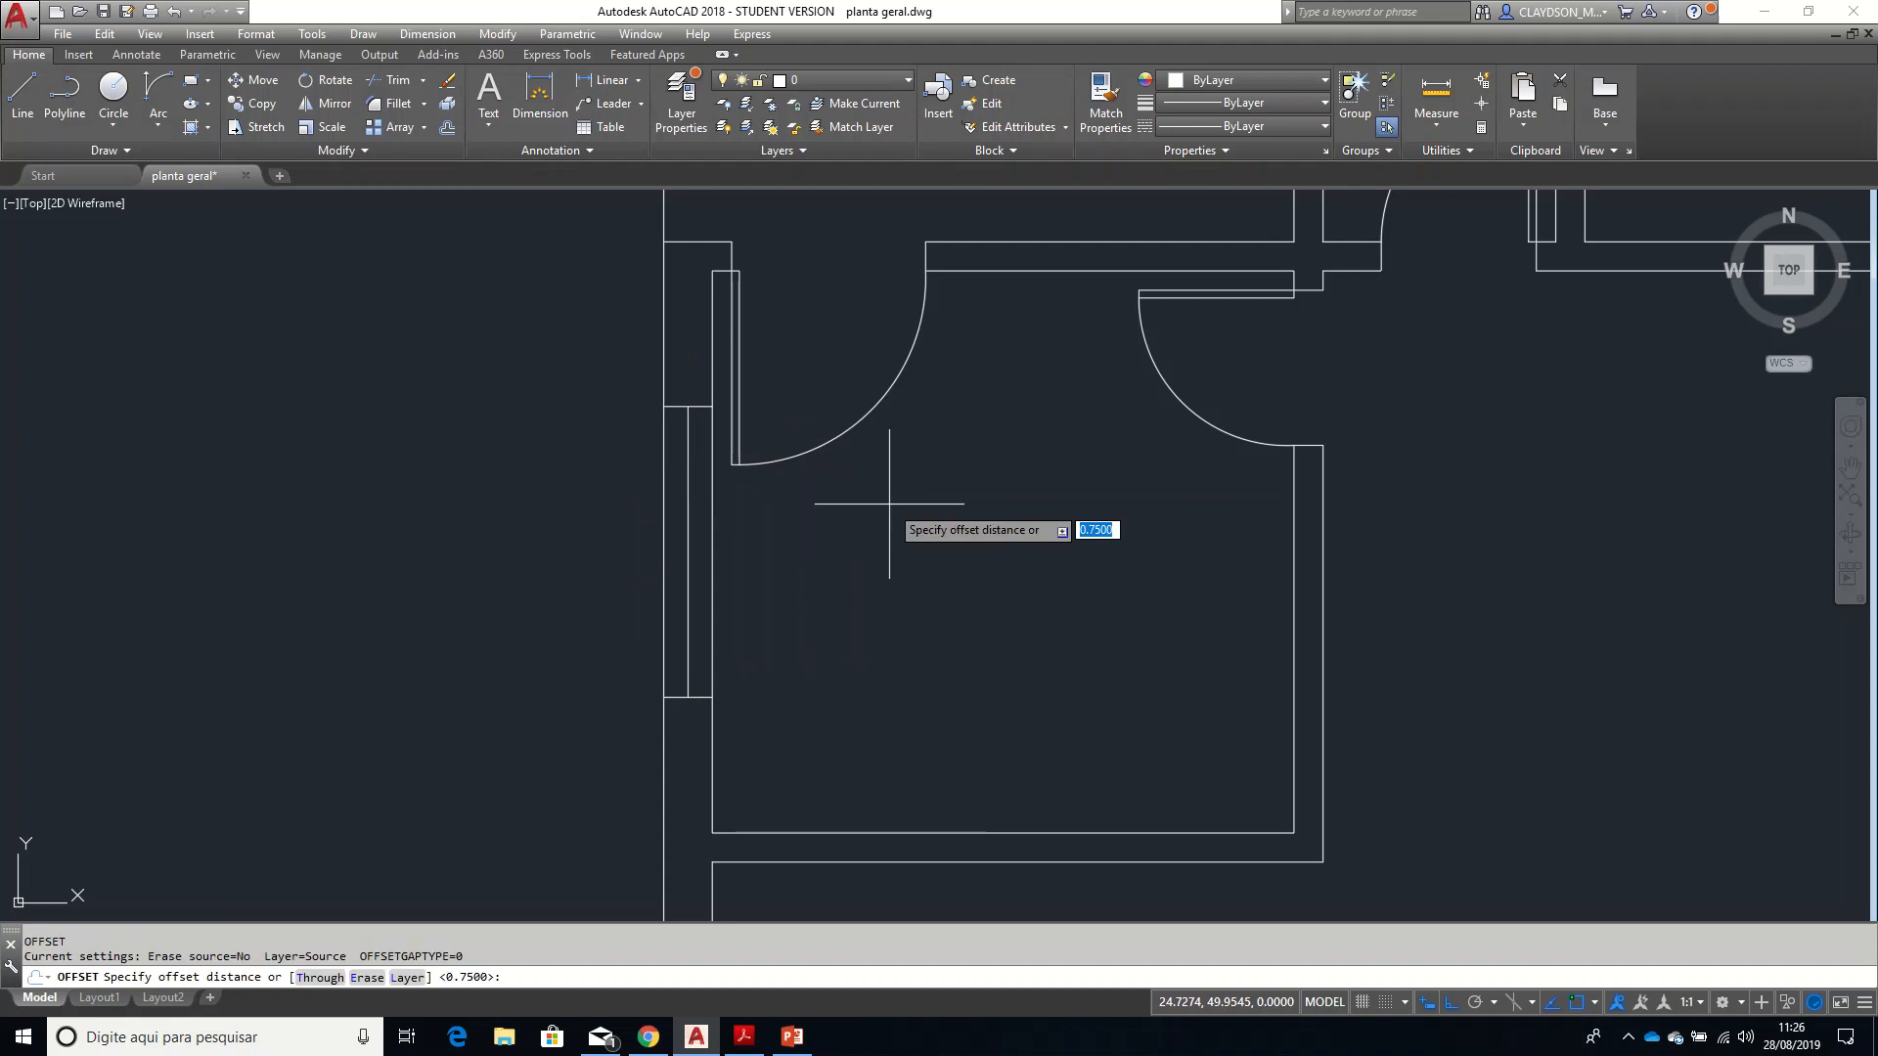
{"action": "type", "text": "0.04"}
{"action": "key", "text": "Return"}
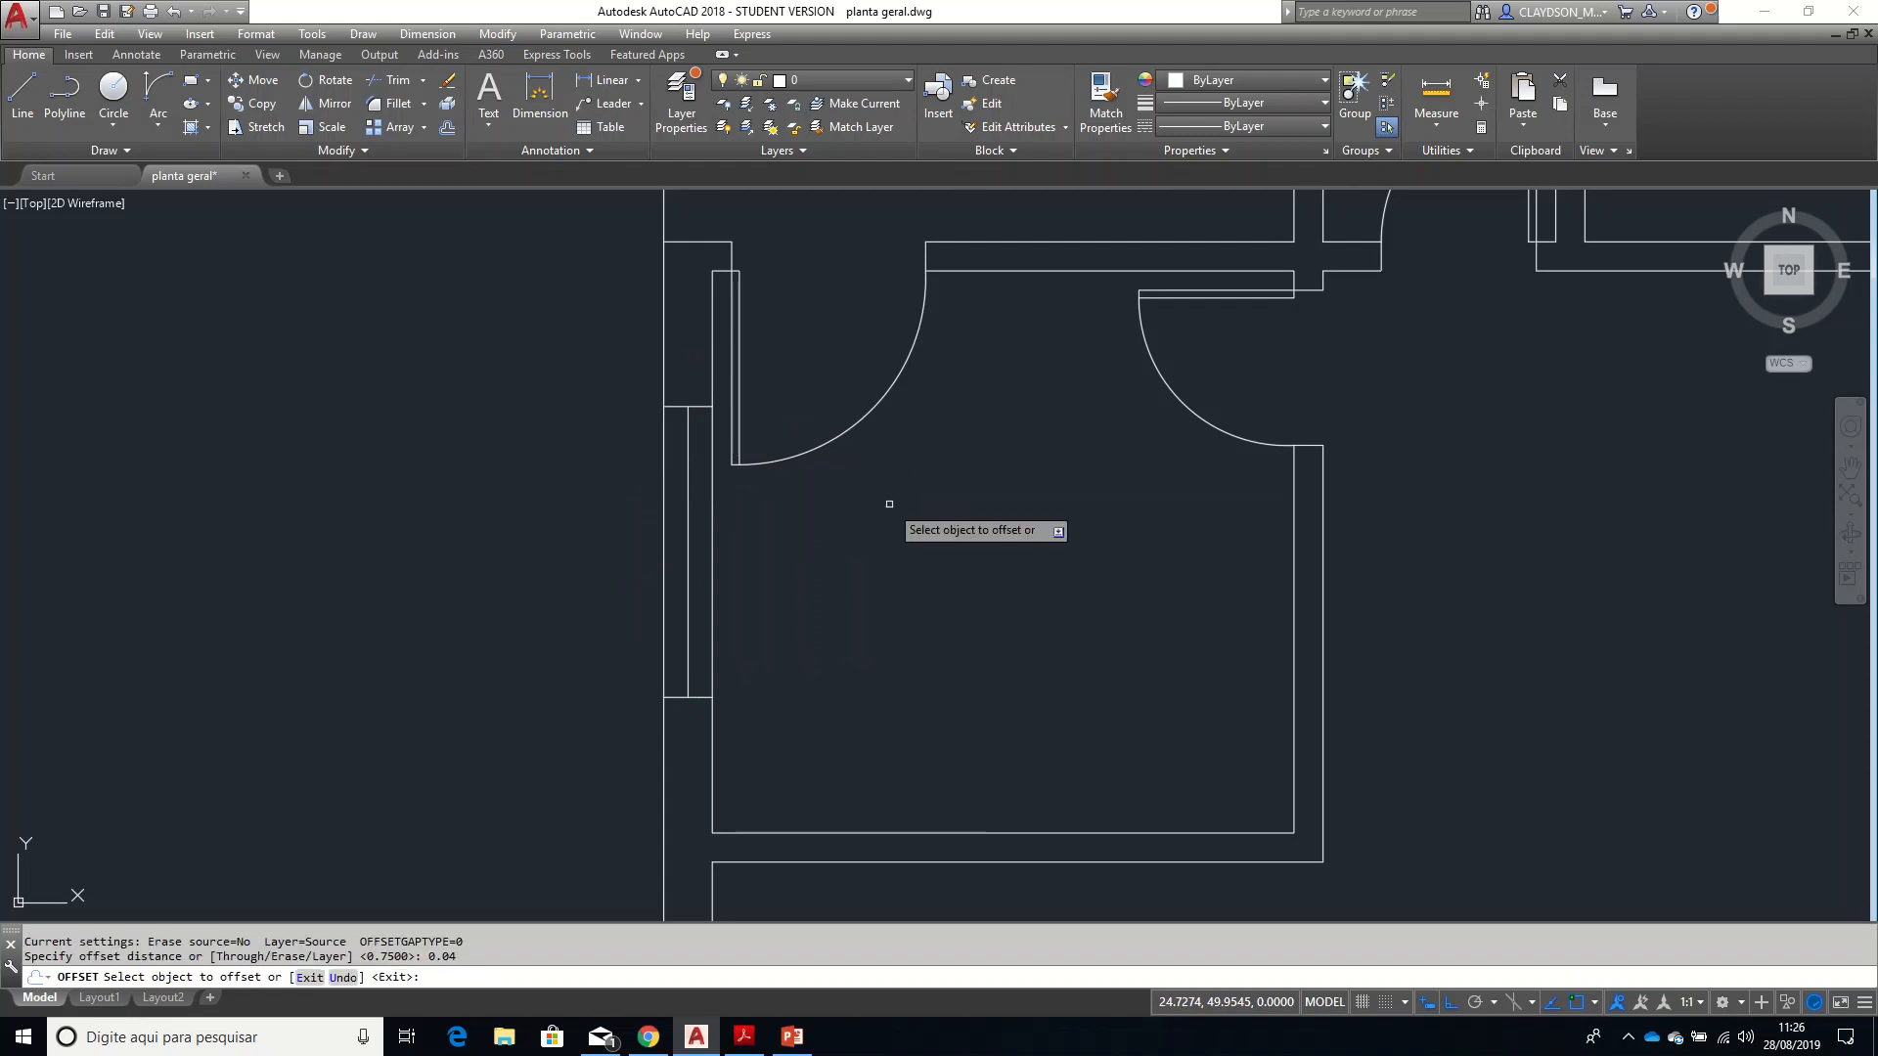
{"action": "left_click", "coordinate": [689, 548]}
{"action": "left_click", "coordinate": [714, 533]}
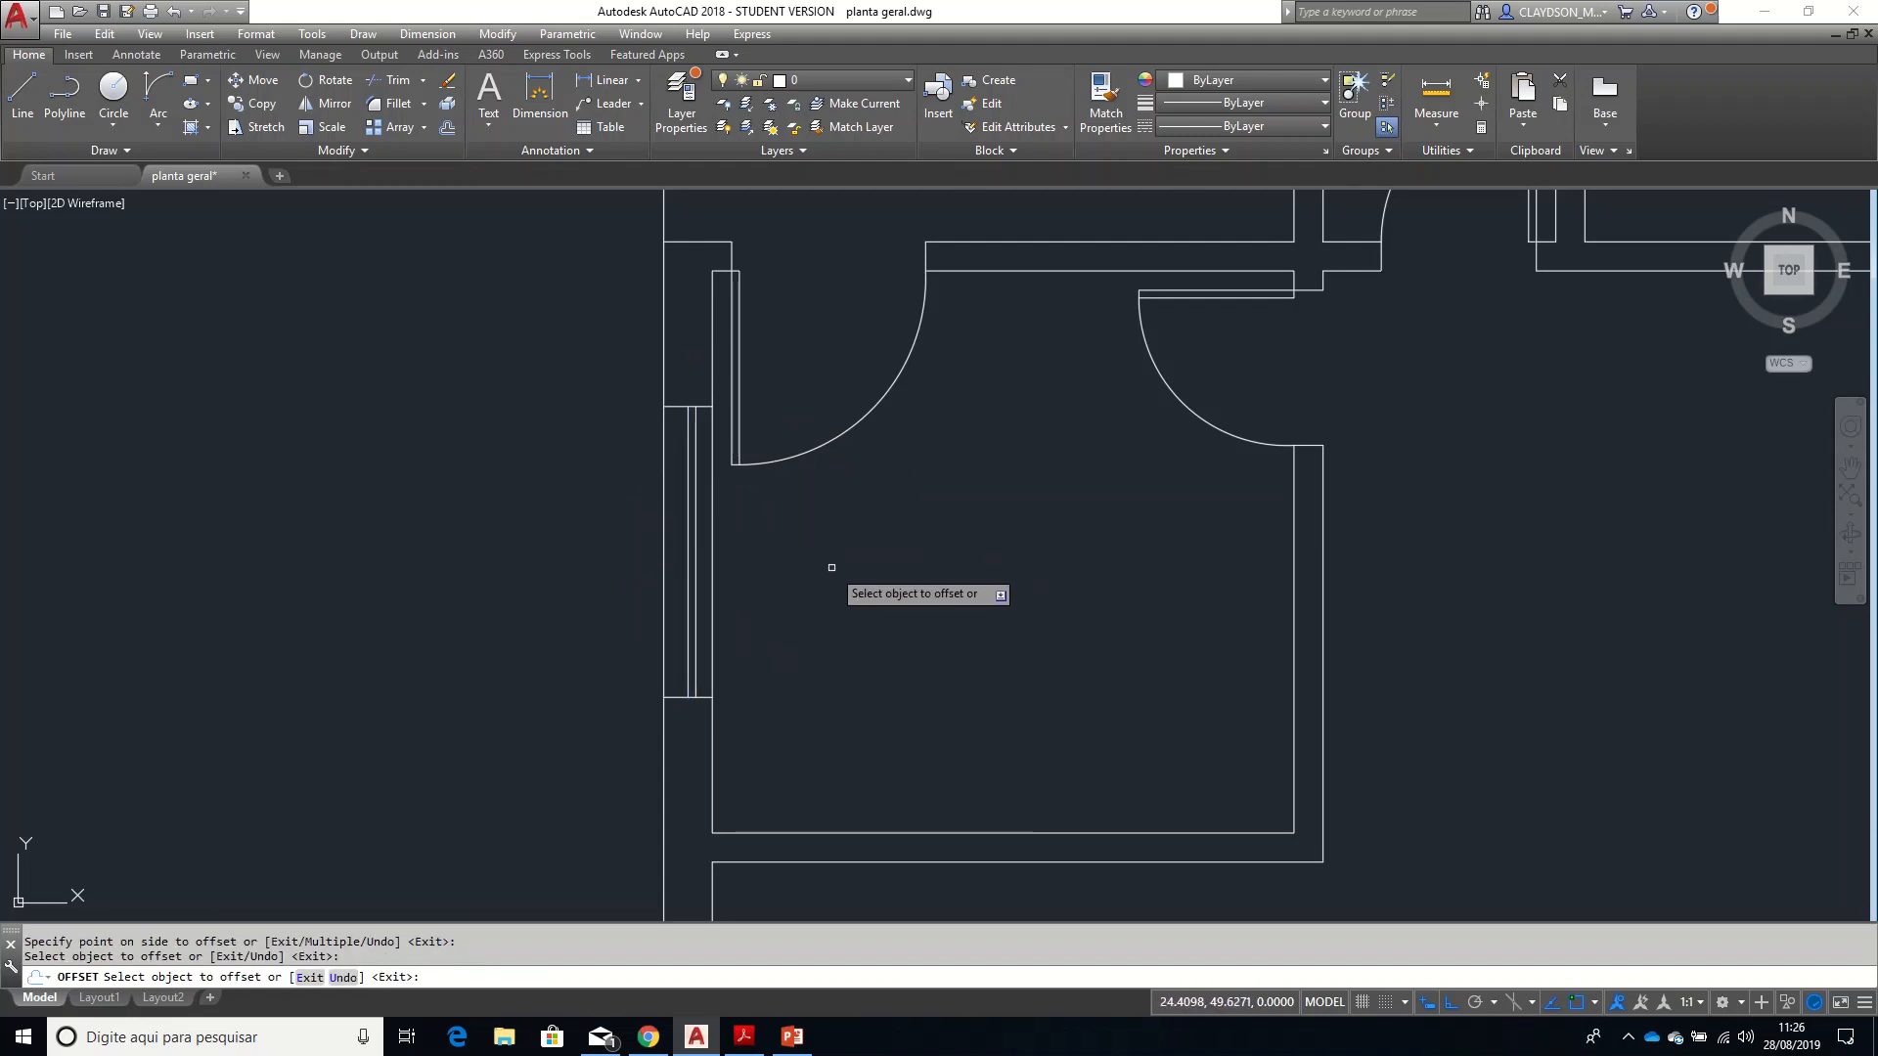
{"action": "right_click", "coordinate": [830, 566]}
{"action": "left_click", "coordinate": [880, 719]}
- Fit the whole floor plan in view and save the drawing
{"action": "type", "text": "e"}
{"action": "key", "text": "Return"}
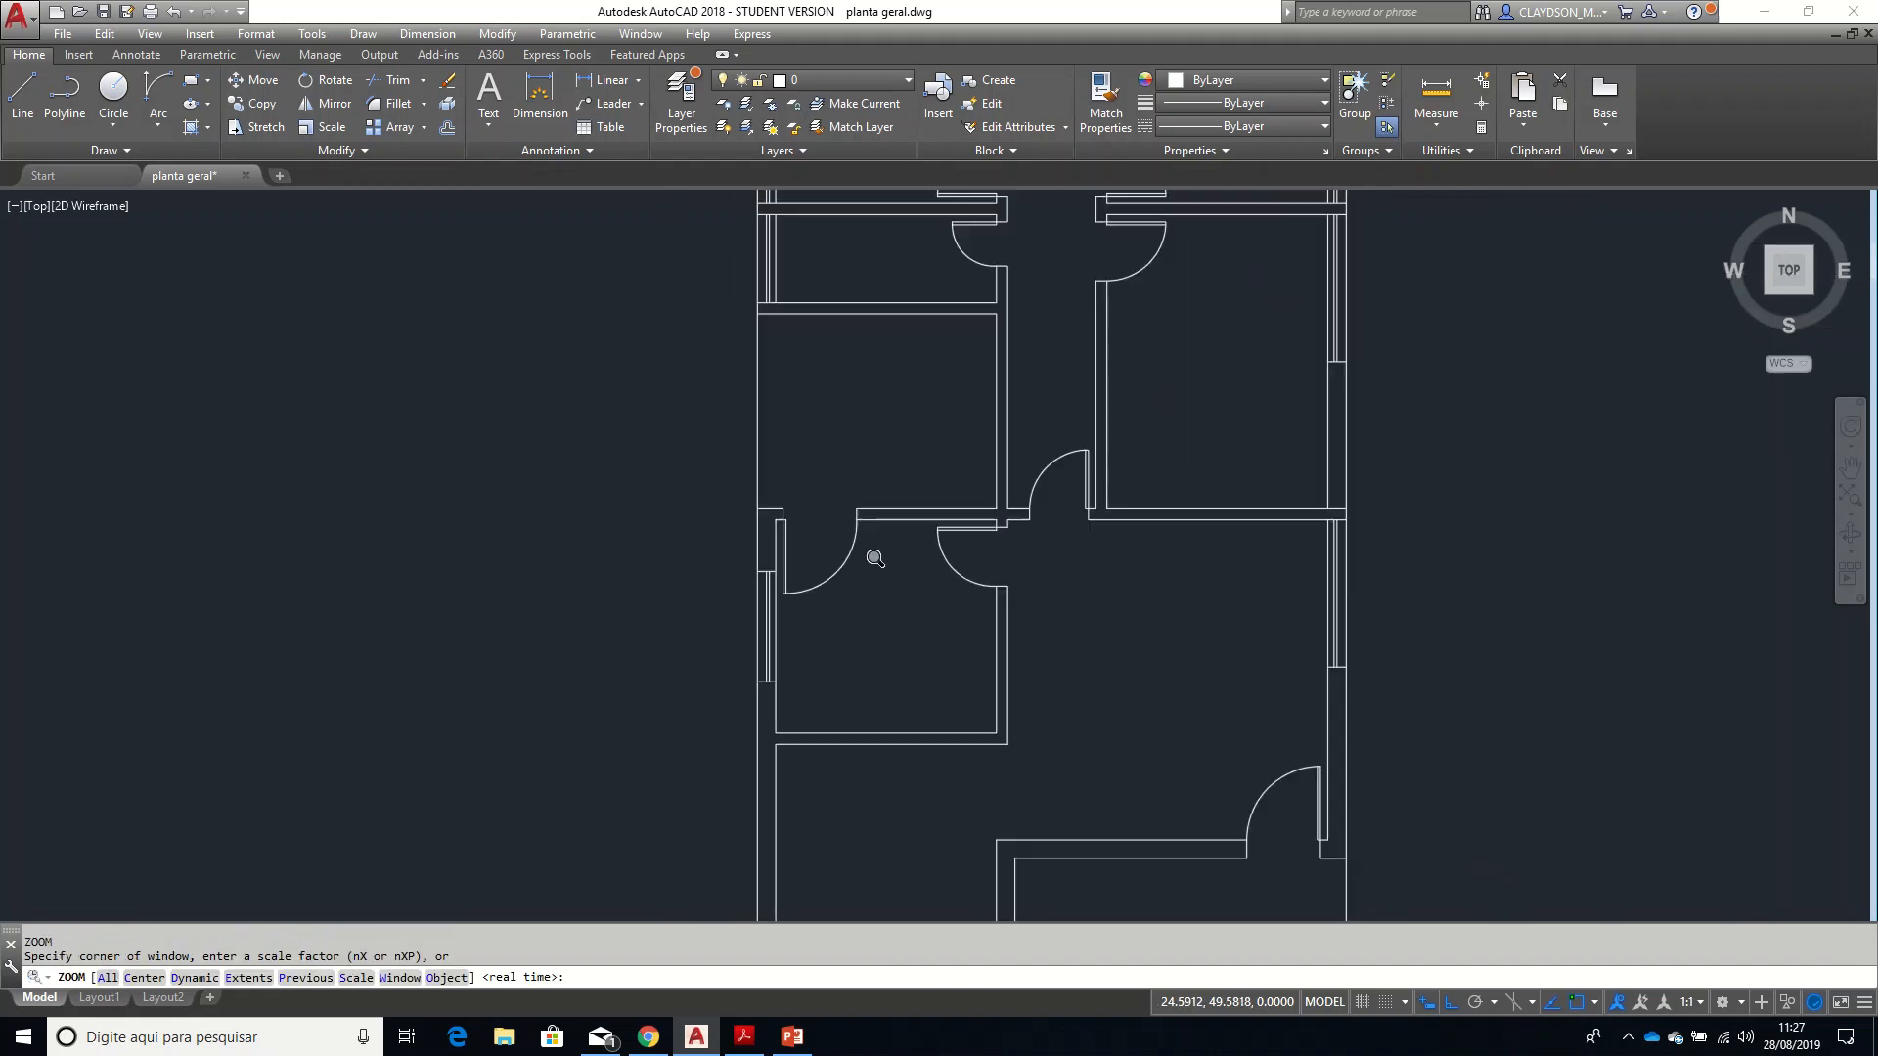
{"action": "type", "text": "qsa"}
{"action": "key", "text": "Return"}
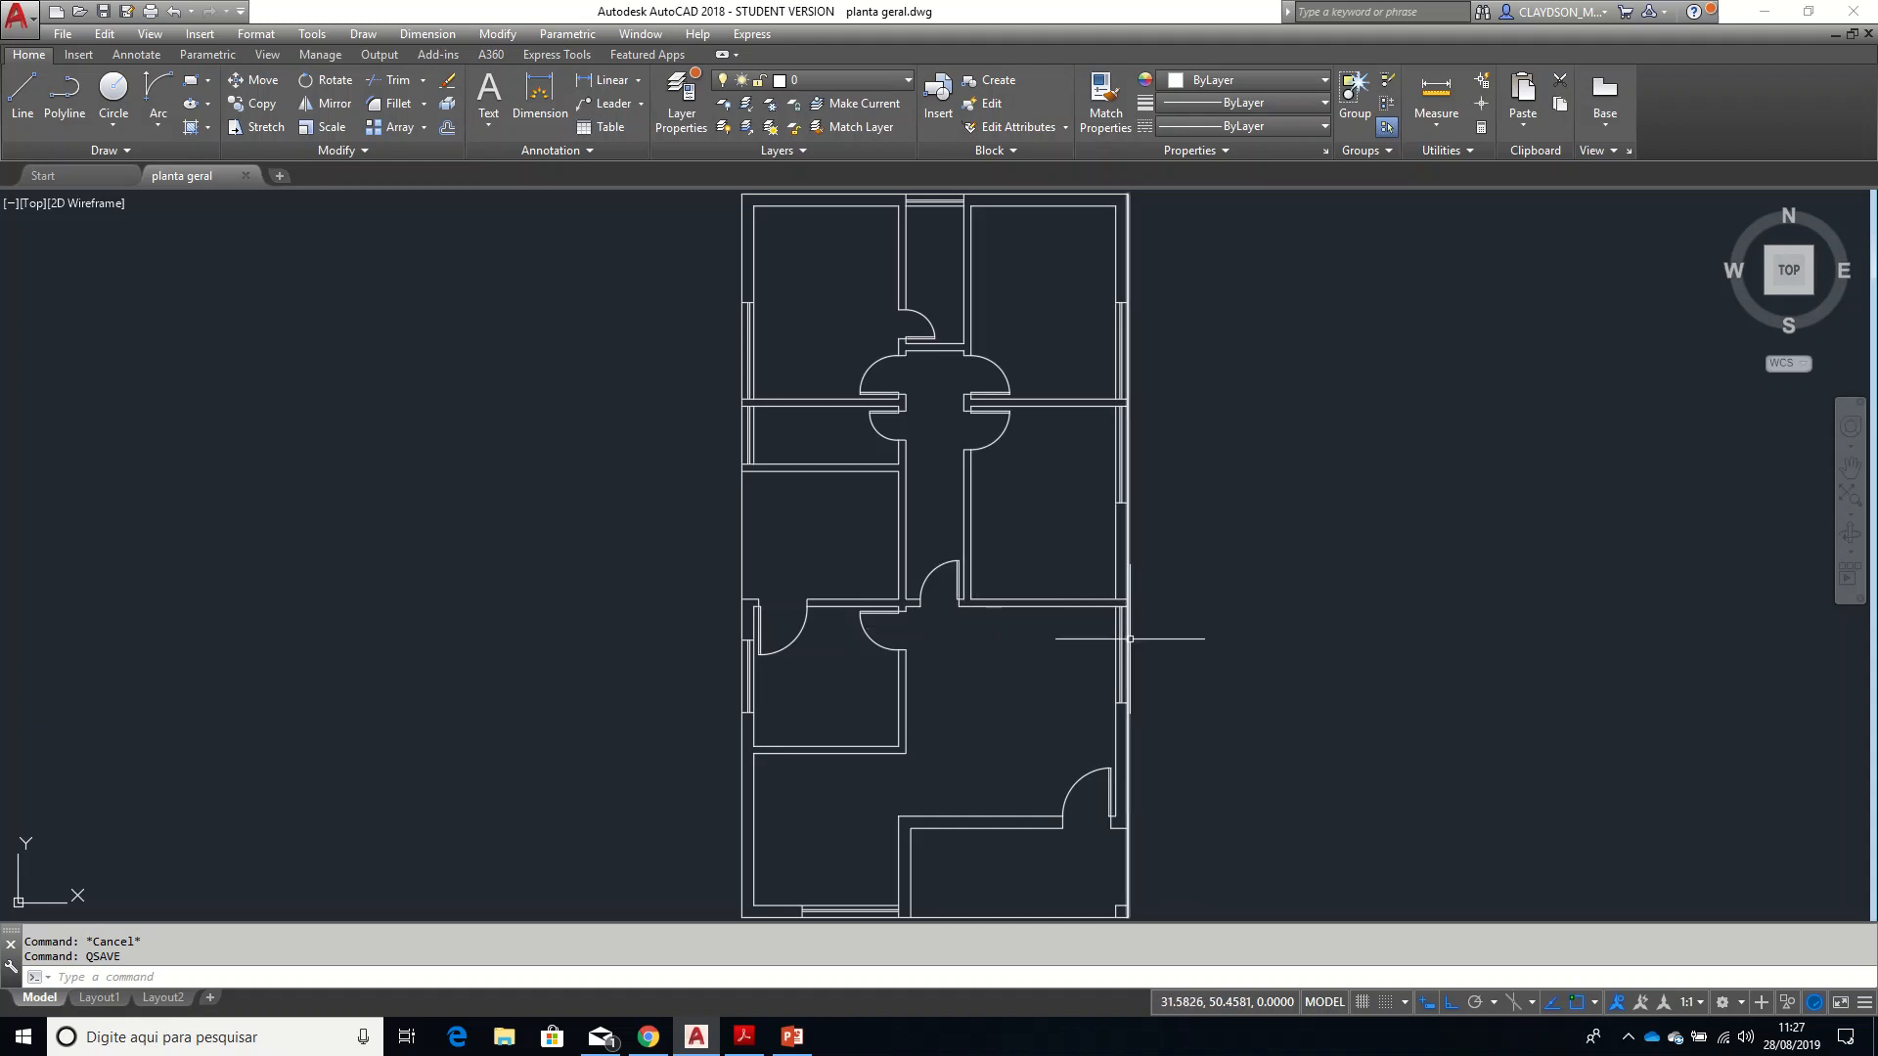
{"action": "left_click", "coordinate": [1594, 1005]}
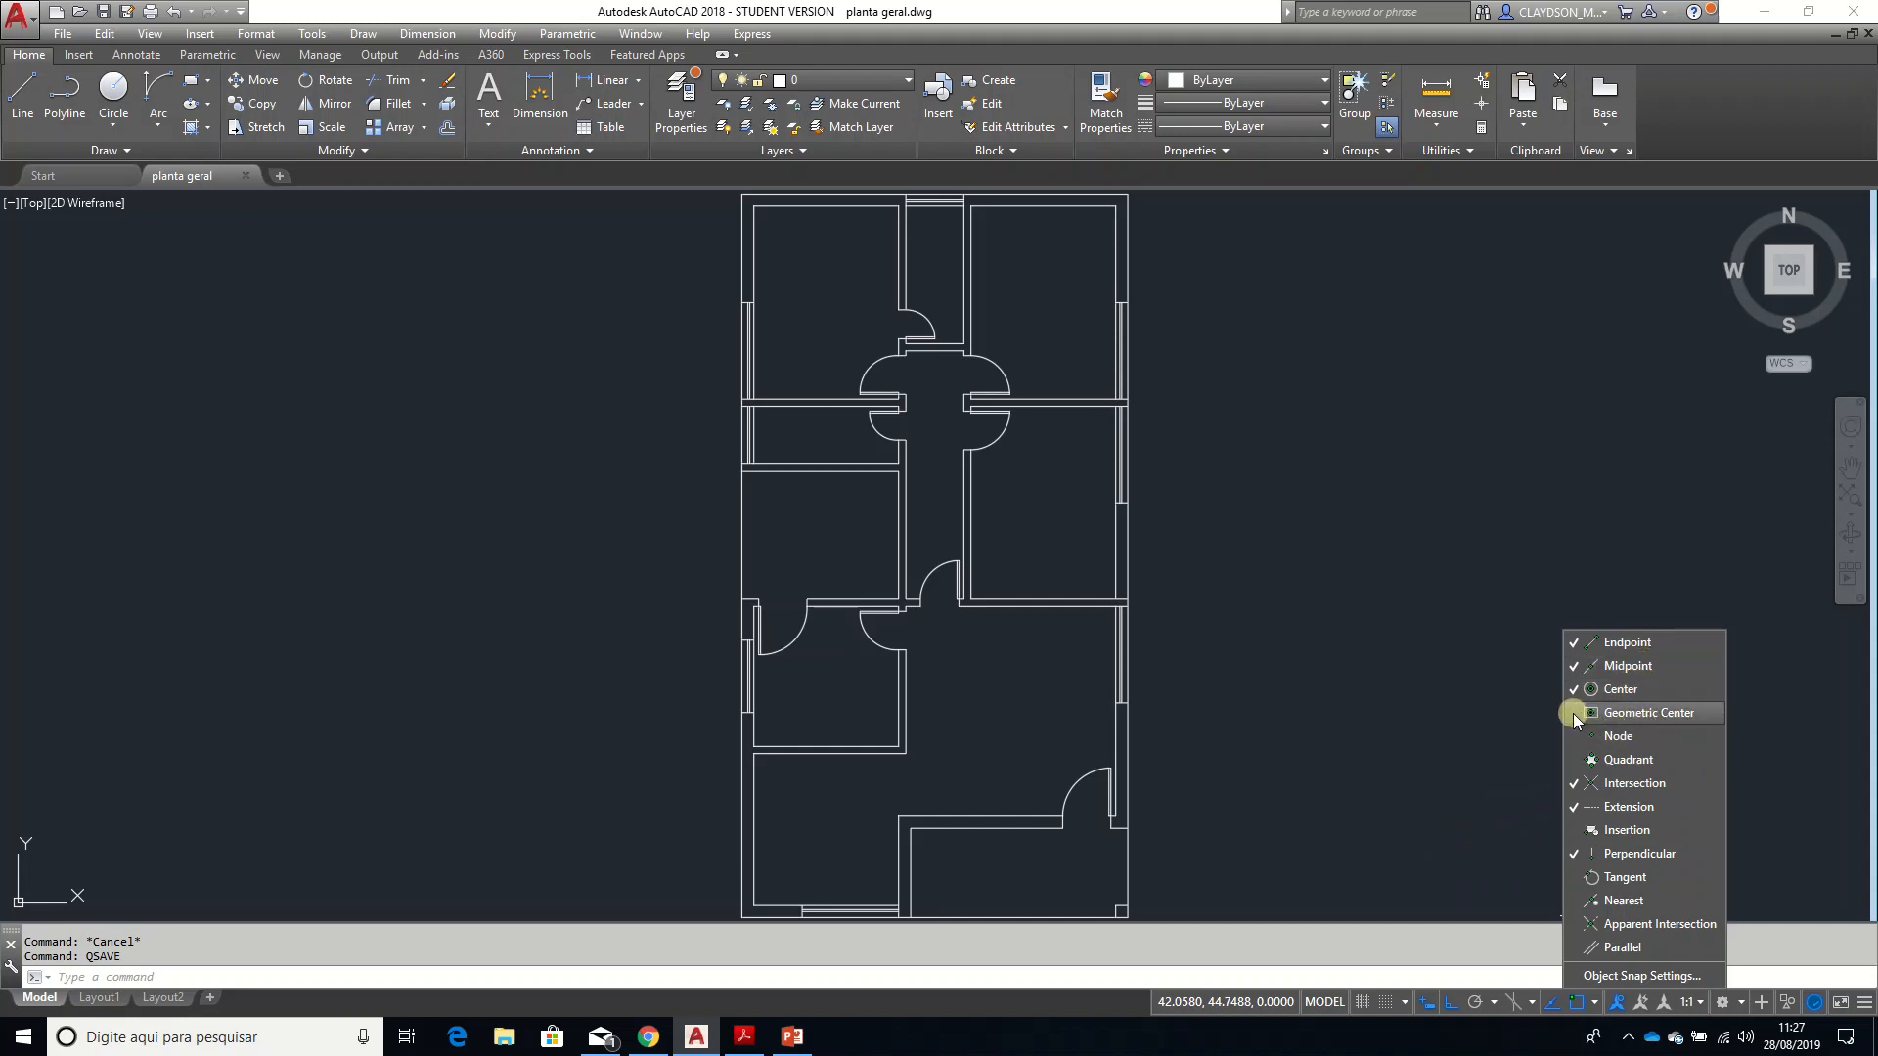
{"action": "left_click", "coordinate": [1416, 681]}
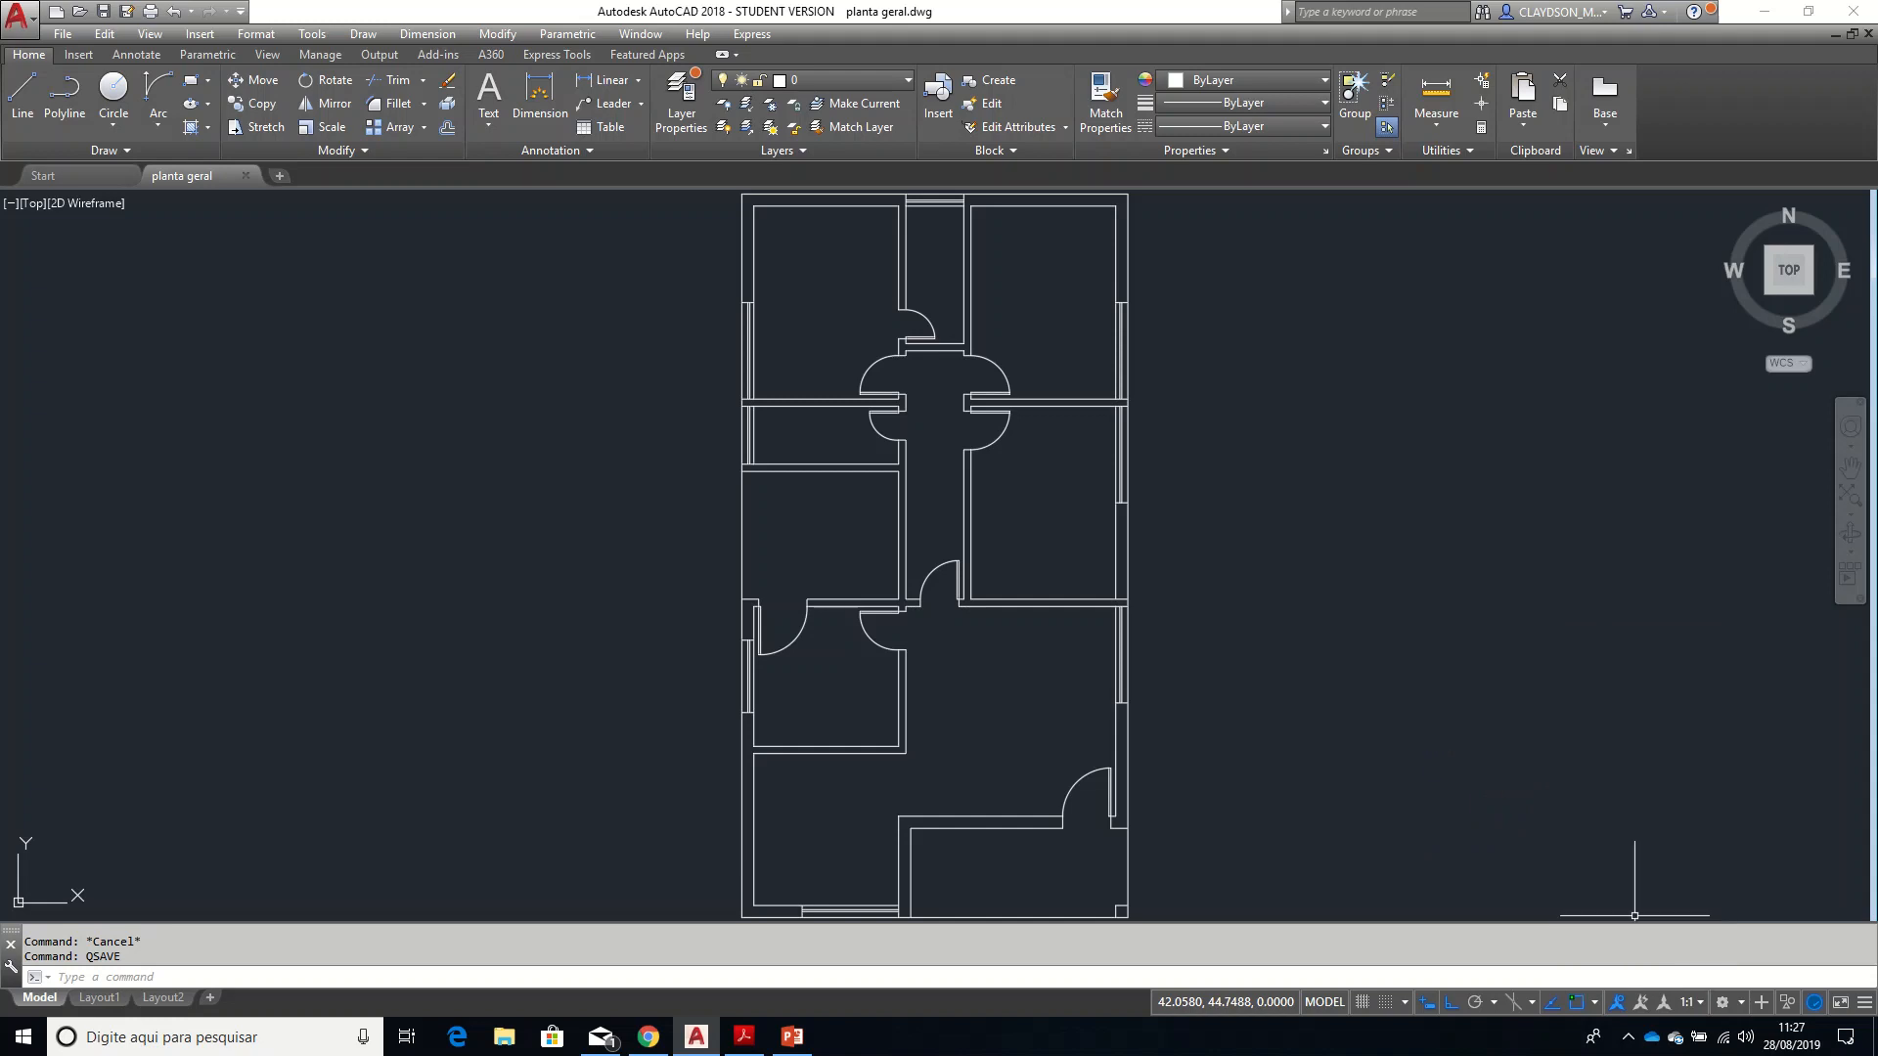
{"action": "left_click", "coordinate": [1309, 575]}
{"action": "key", "text": "Escape"}
{"action": "key", "text": "Escape"}
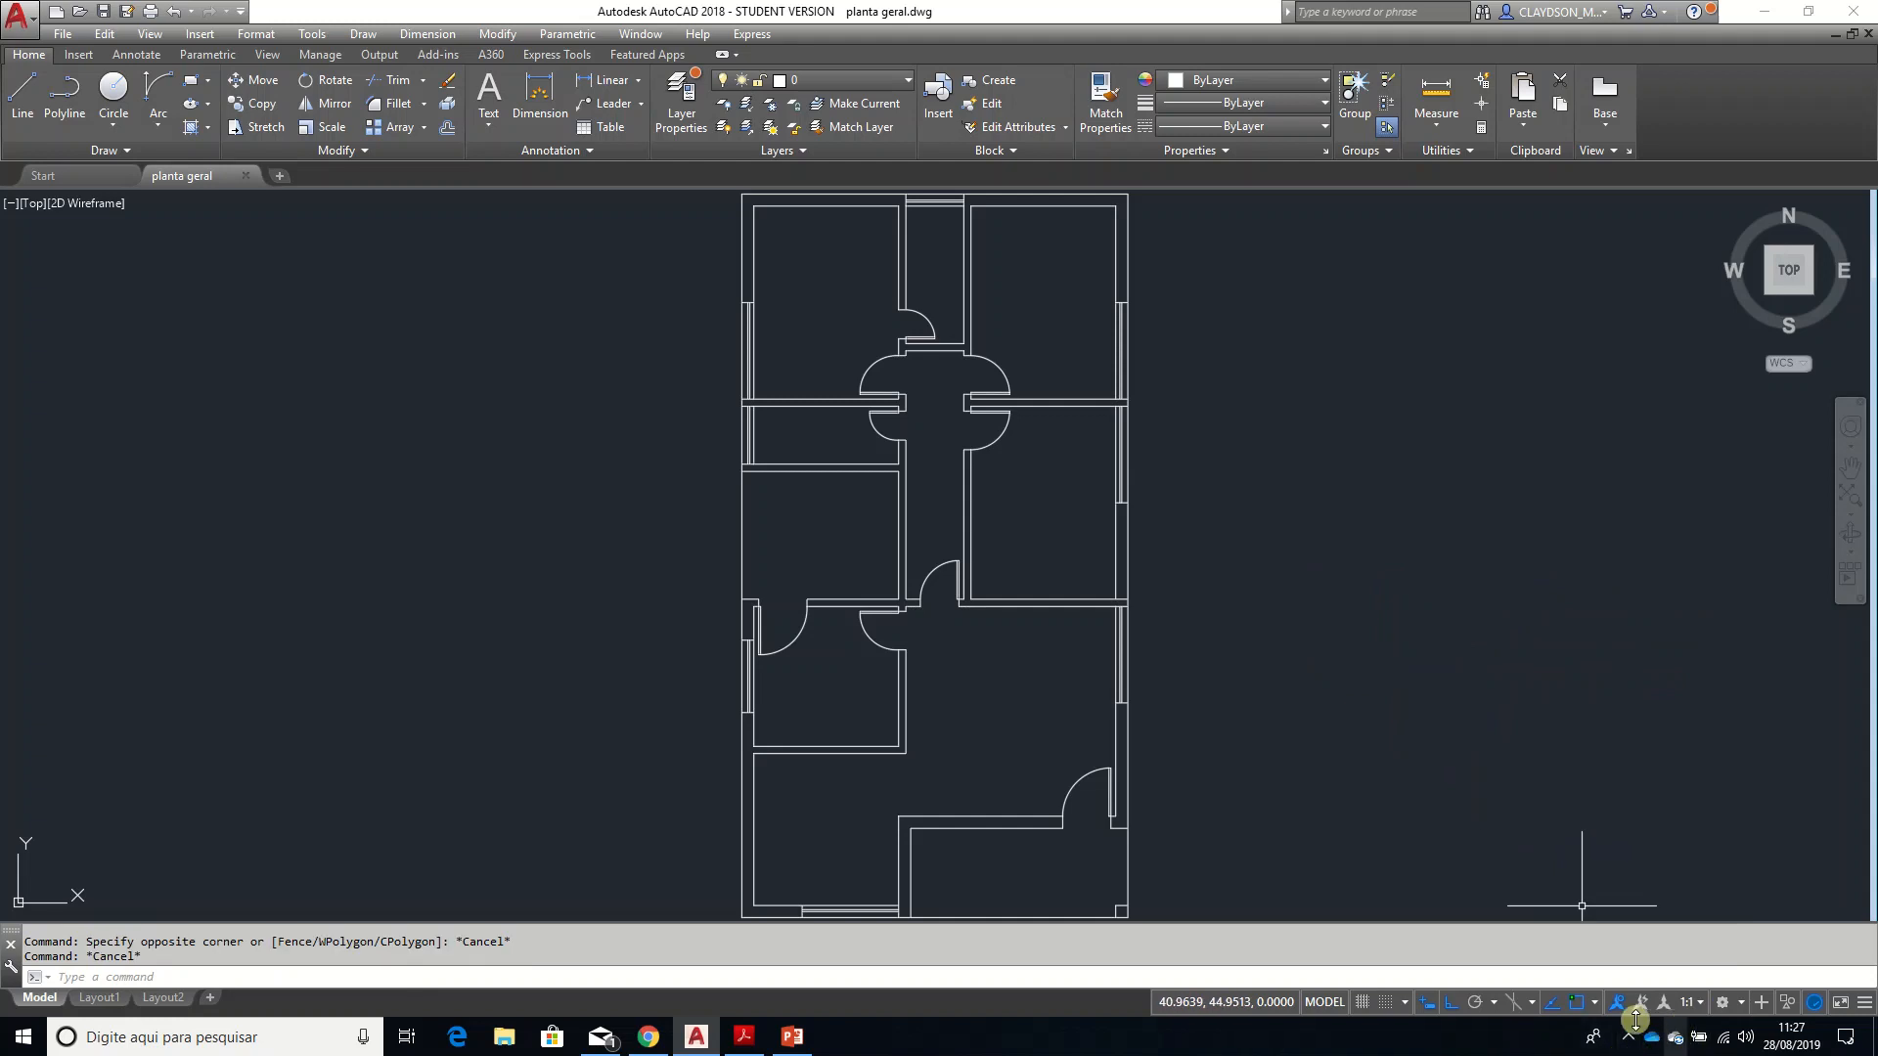
- Enable the Geometric Center, Node, Quadrant, Insertion, Tangent, Nearest, Apparent Intersection and Parallel object snaps so that every snap mode is active
{"action": "left_click", "coordinate": [1594, 1001]}
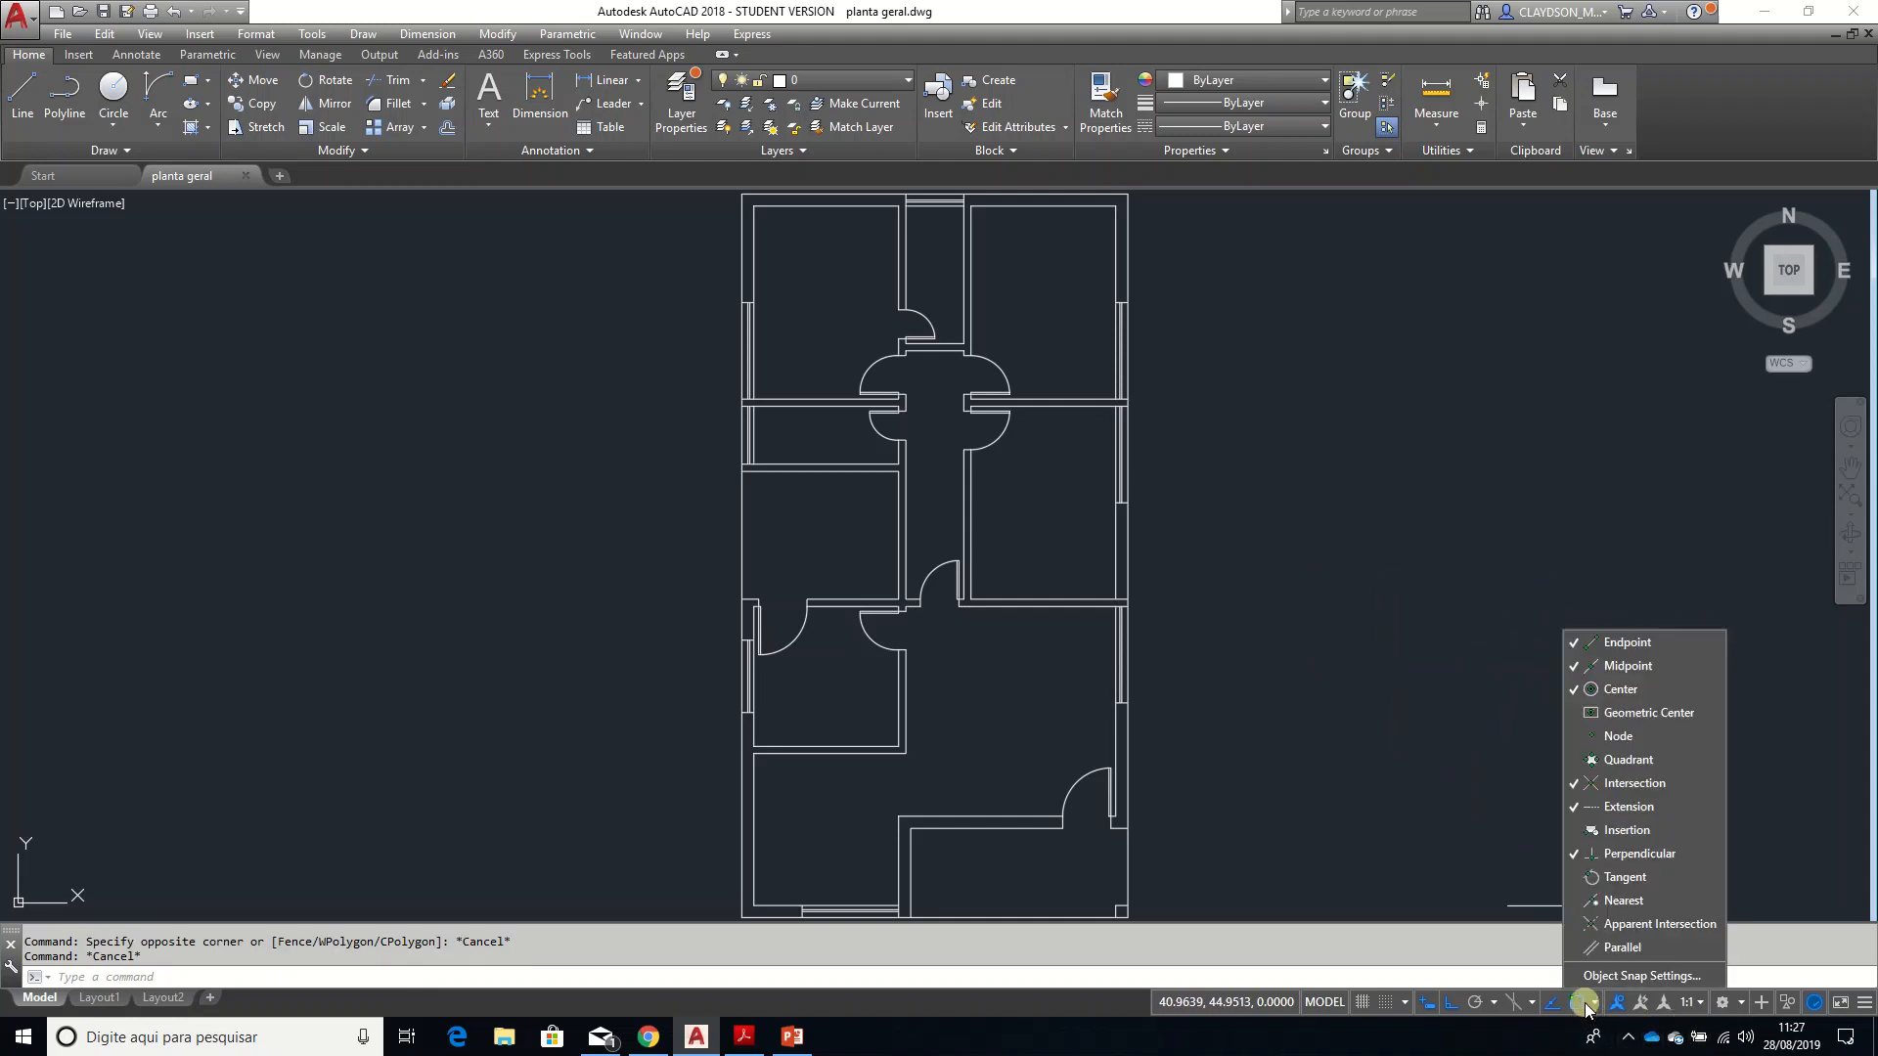
{"action": "left_click", "coordinate": [1571, 713]}
{"action": "left_click", "coordinate": [1573, 736]}
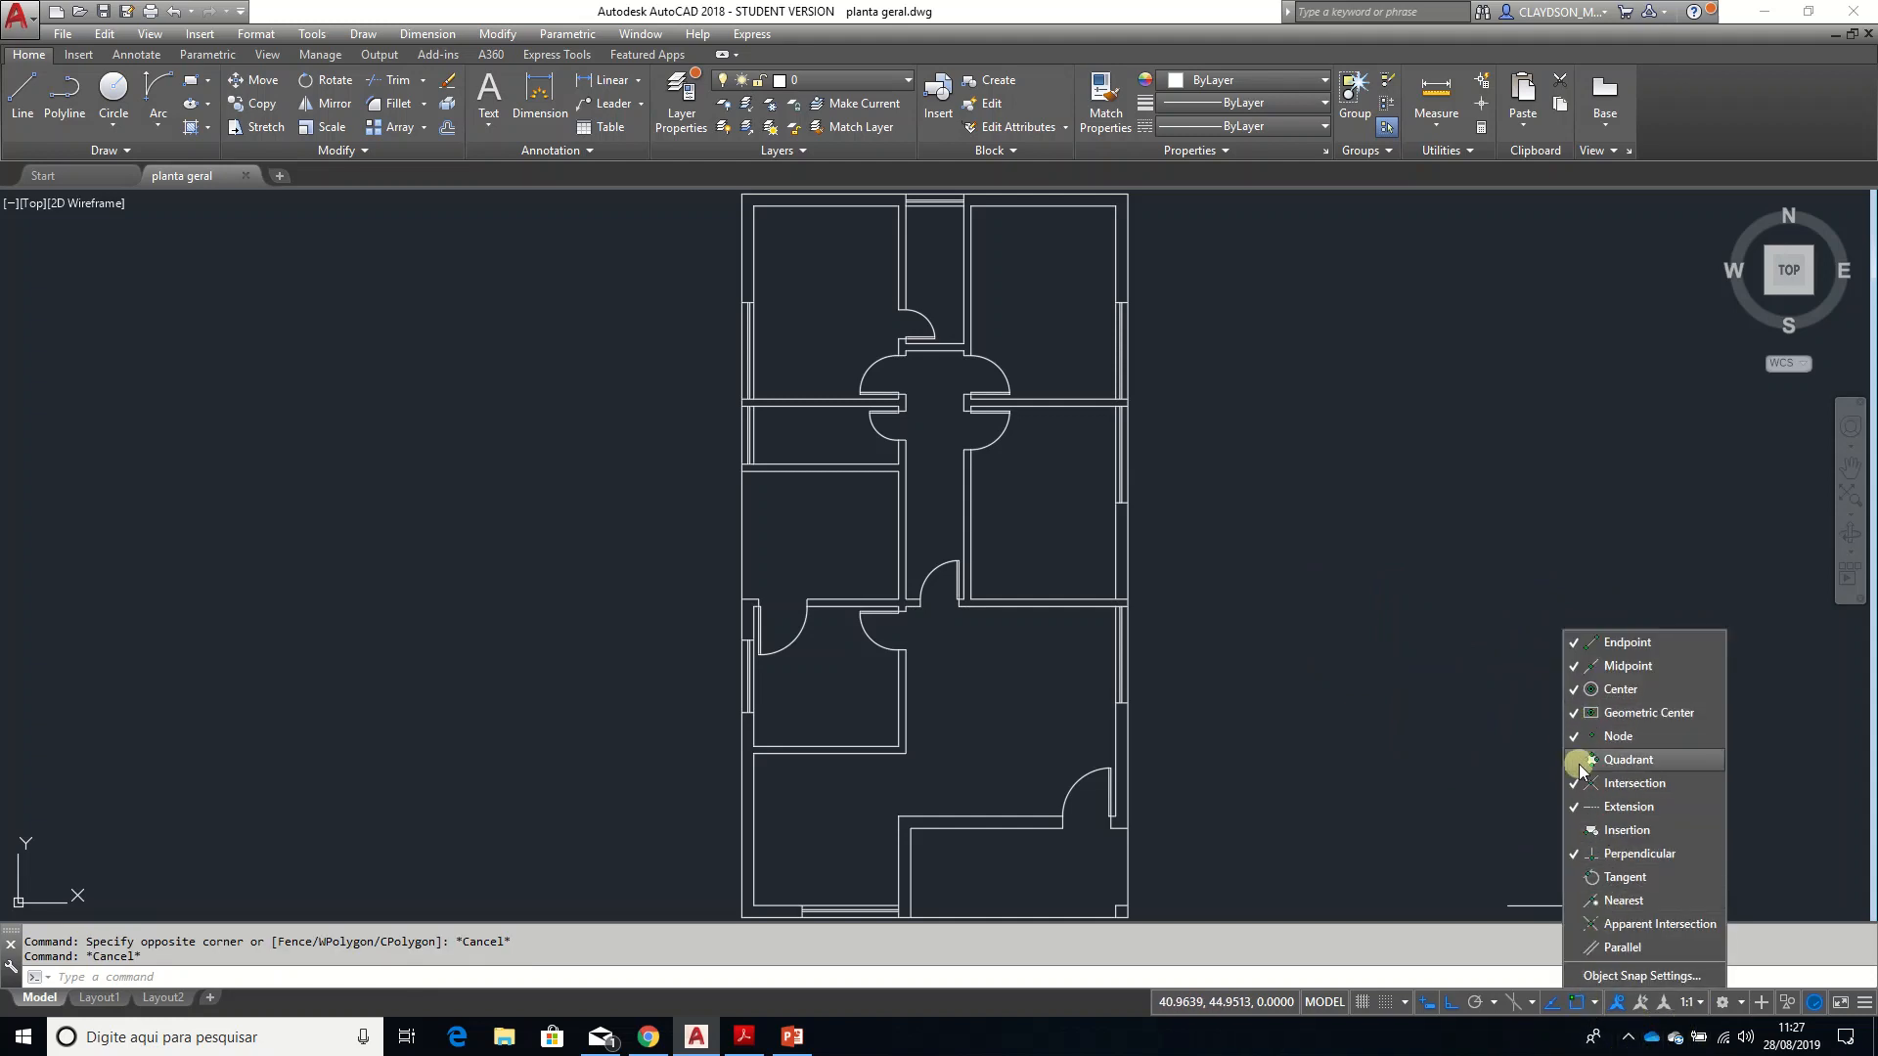
{"action": "left_click", "coordinate": [1580, 762]}
{"action": "left_click", "coordinate": [1576, 831]}
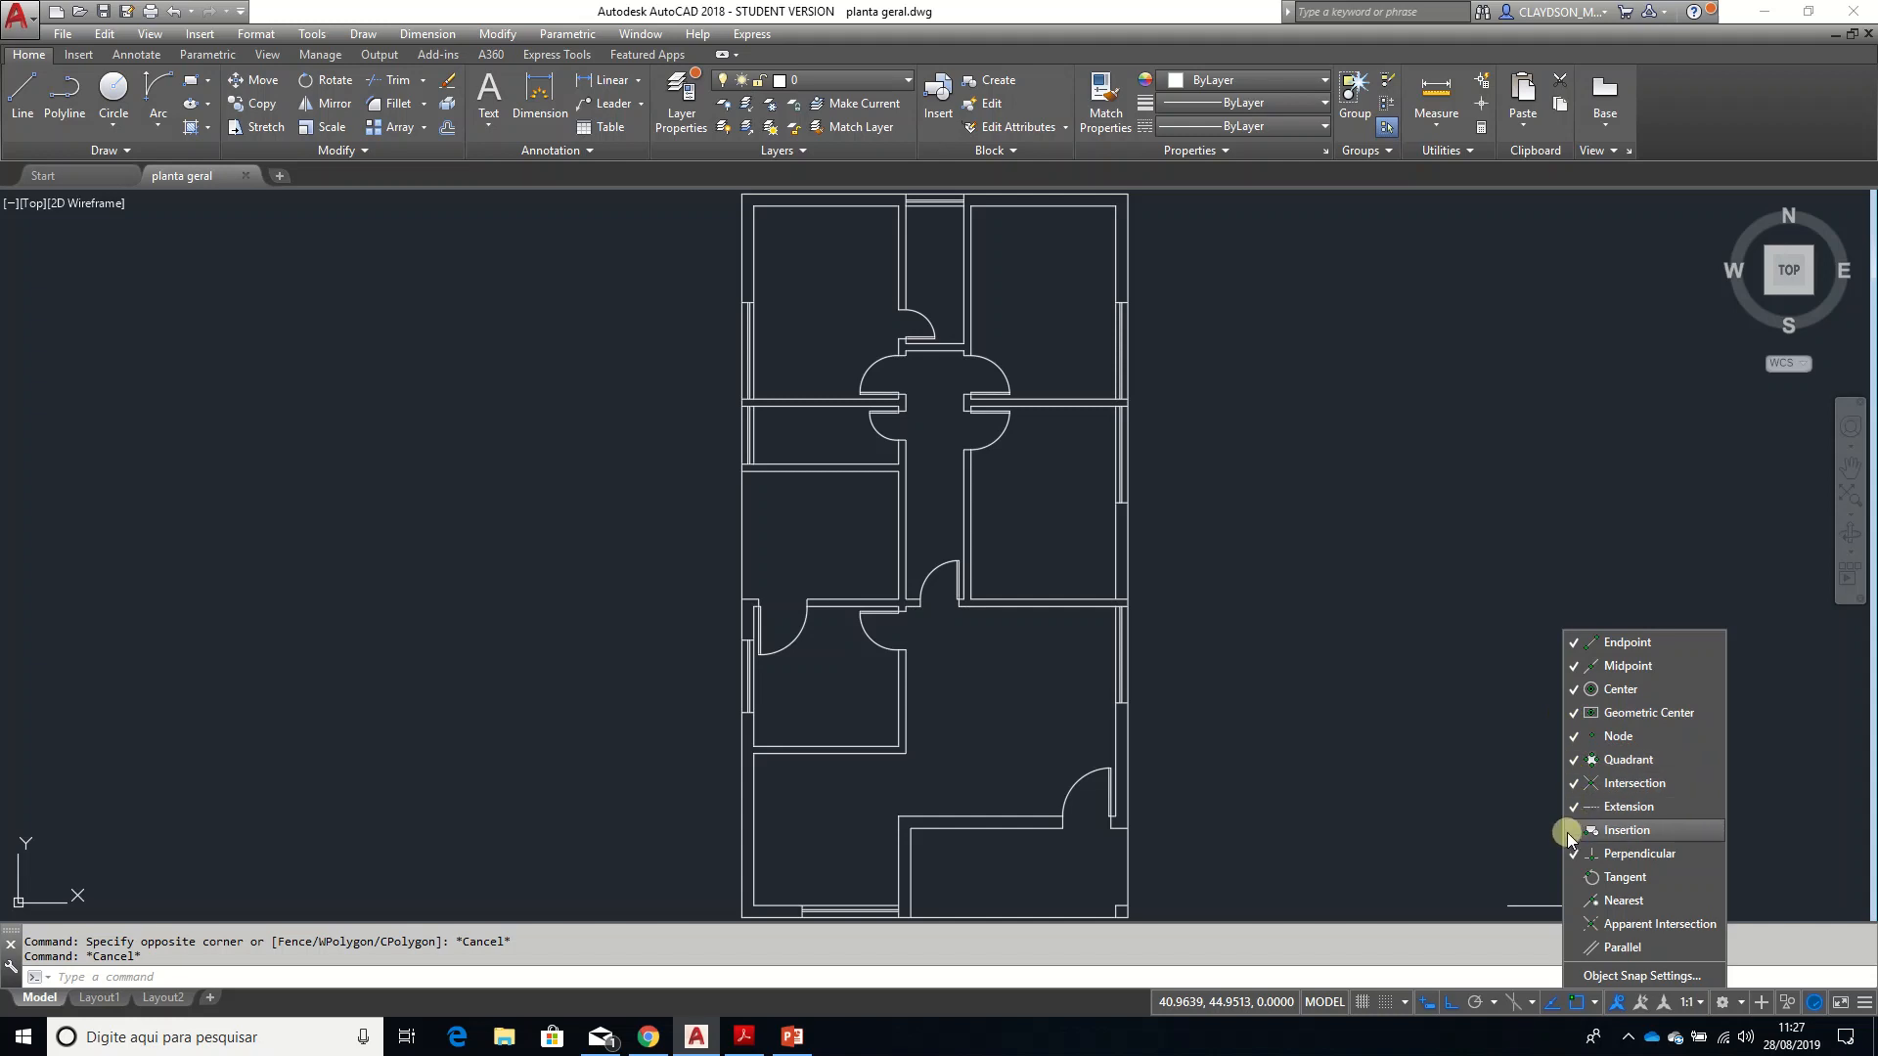
{"action": "left_click", "coordinate": [1582, 880]}
{"action": "left_click", "coordinate": [1578, 901]}
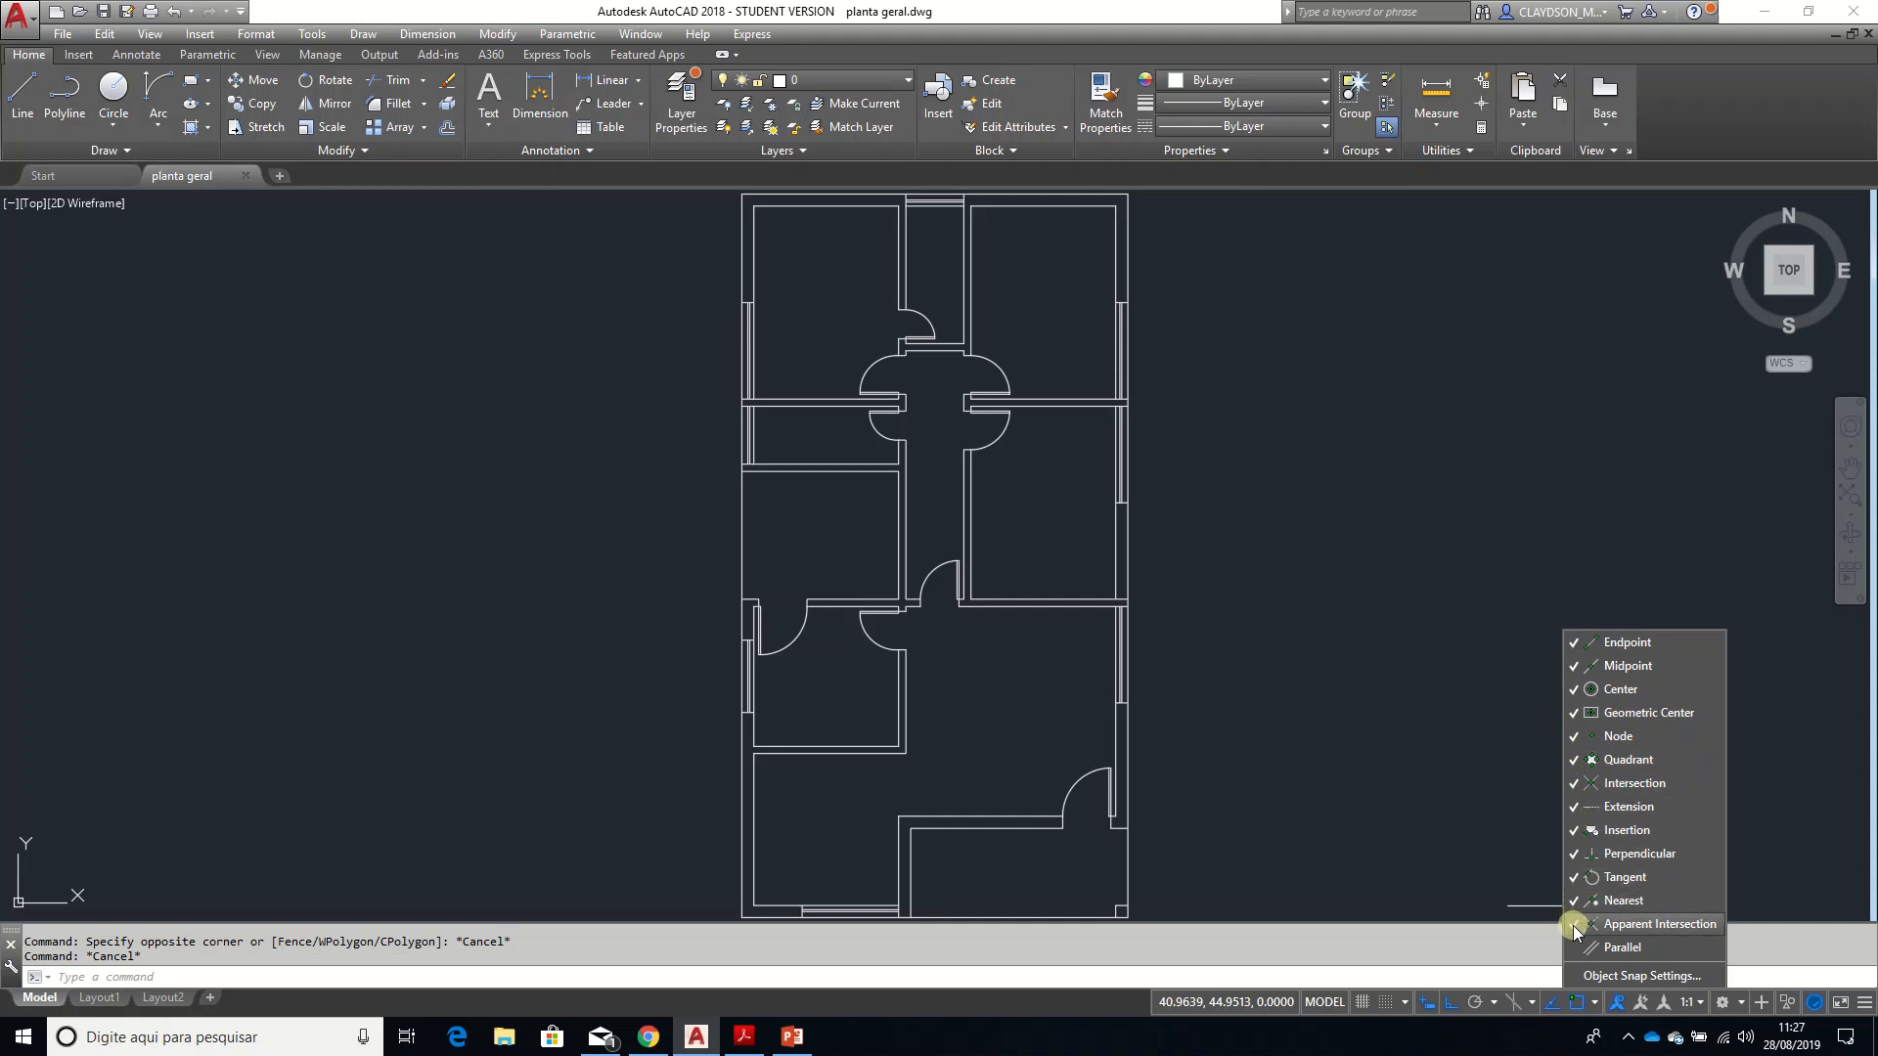
{"action": "left_click", "coordinate": [1573, 951]}
{"action": "left_click", "coordinate": [1488, 802]}
{"action": "key", "text": "Escape"}
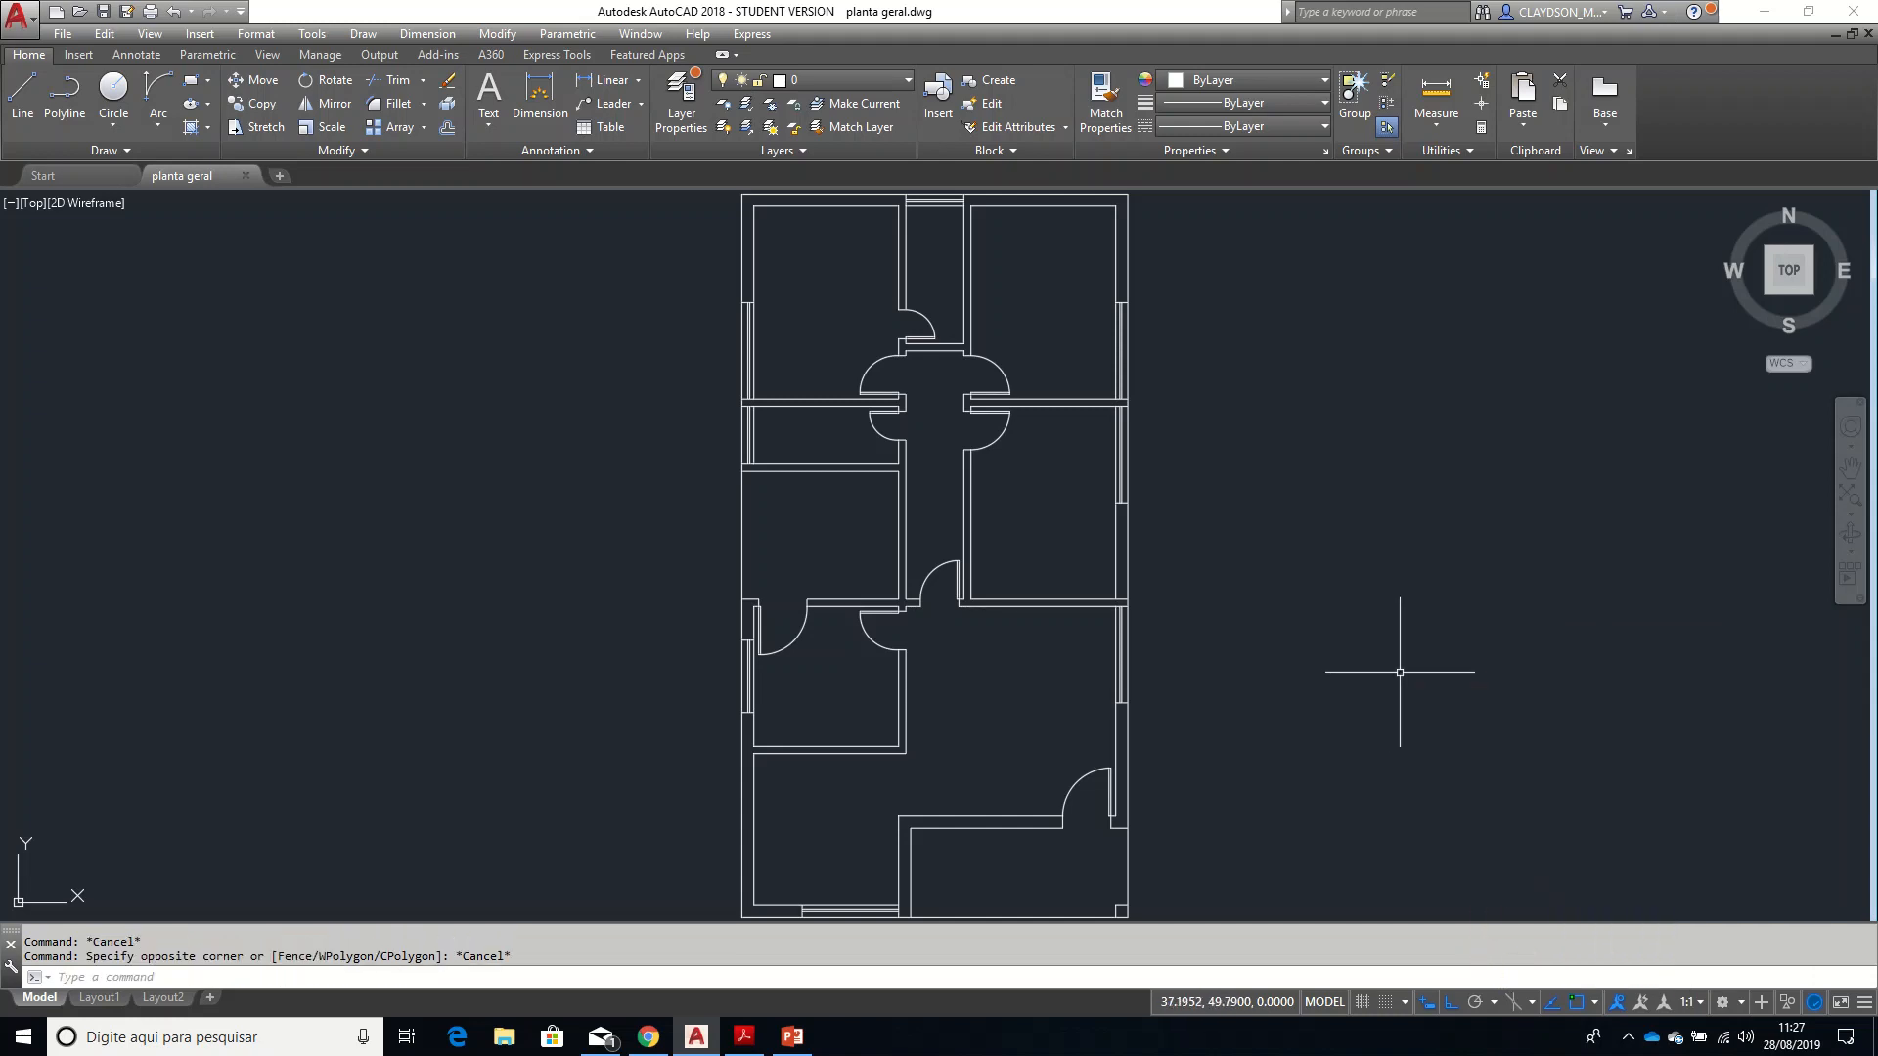
- Start the Line command and examine the competing snap markers around the plan's upper-right wall corner without placing a point
{"action": "scroll", "coordinate": [1076, 294], "scroll_direction": "up", "scroll_amount": 4}
{"action": "type", "text": "l"}
{"action": "key", "text": "Return"}
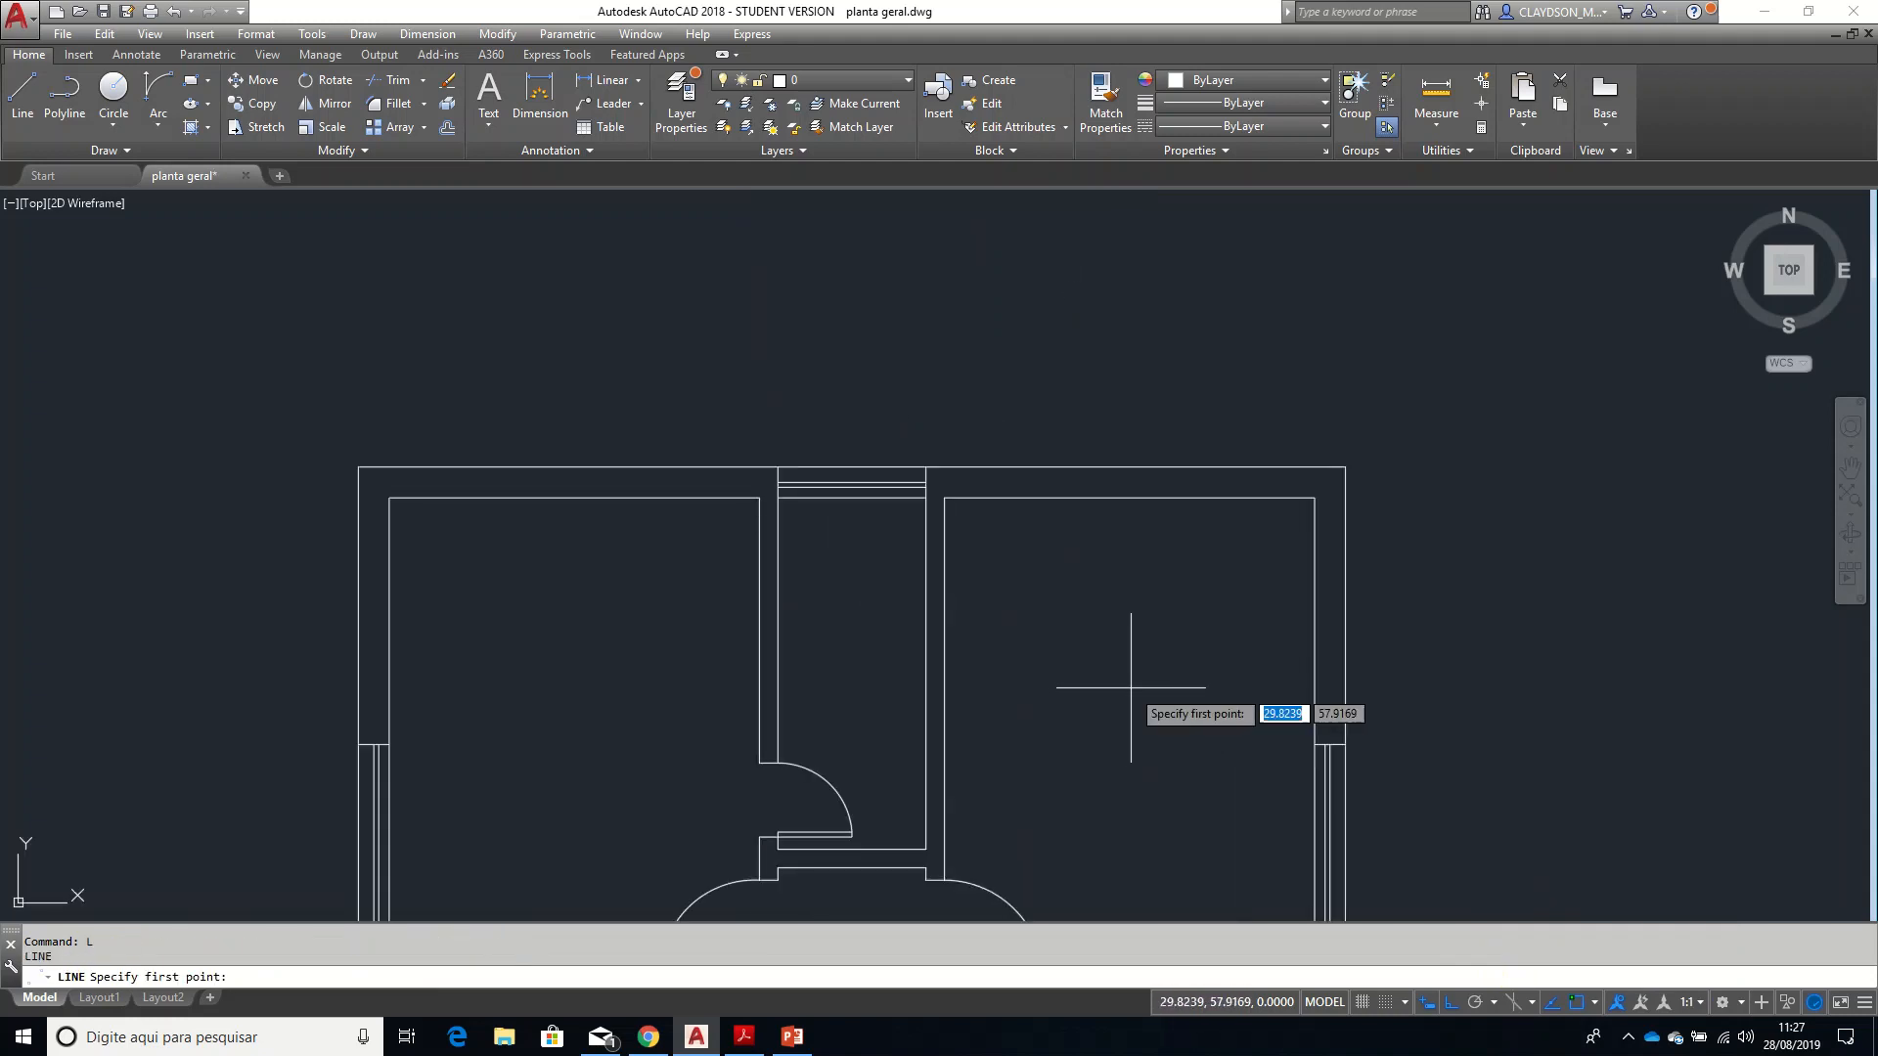
{"action": "scroll", "coordinate": [1321, 499], "scroll_direction": "up", "scroll_amount": 5}
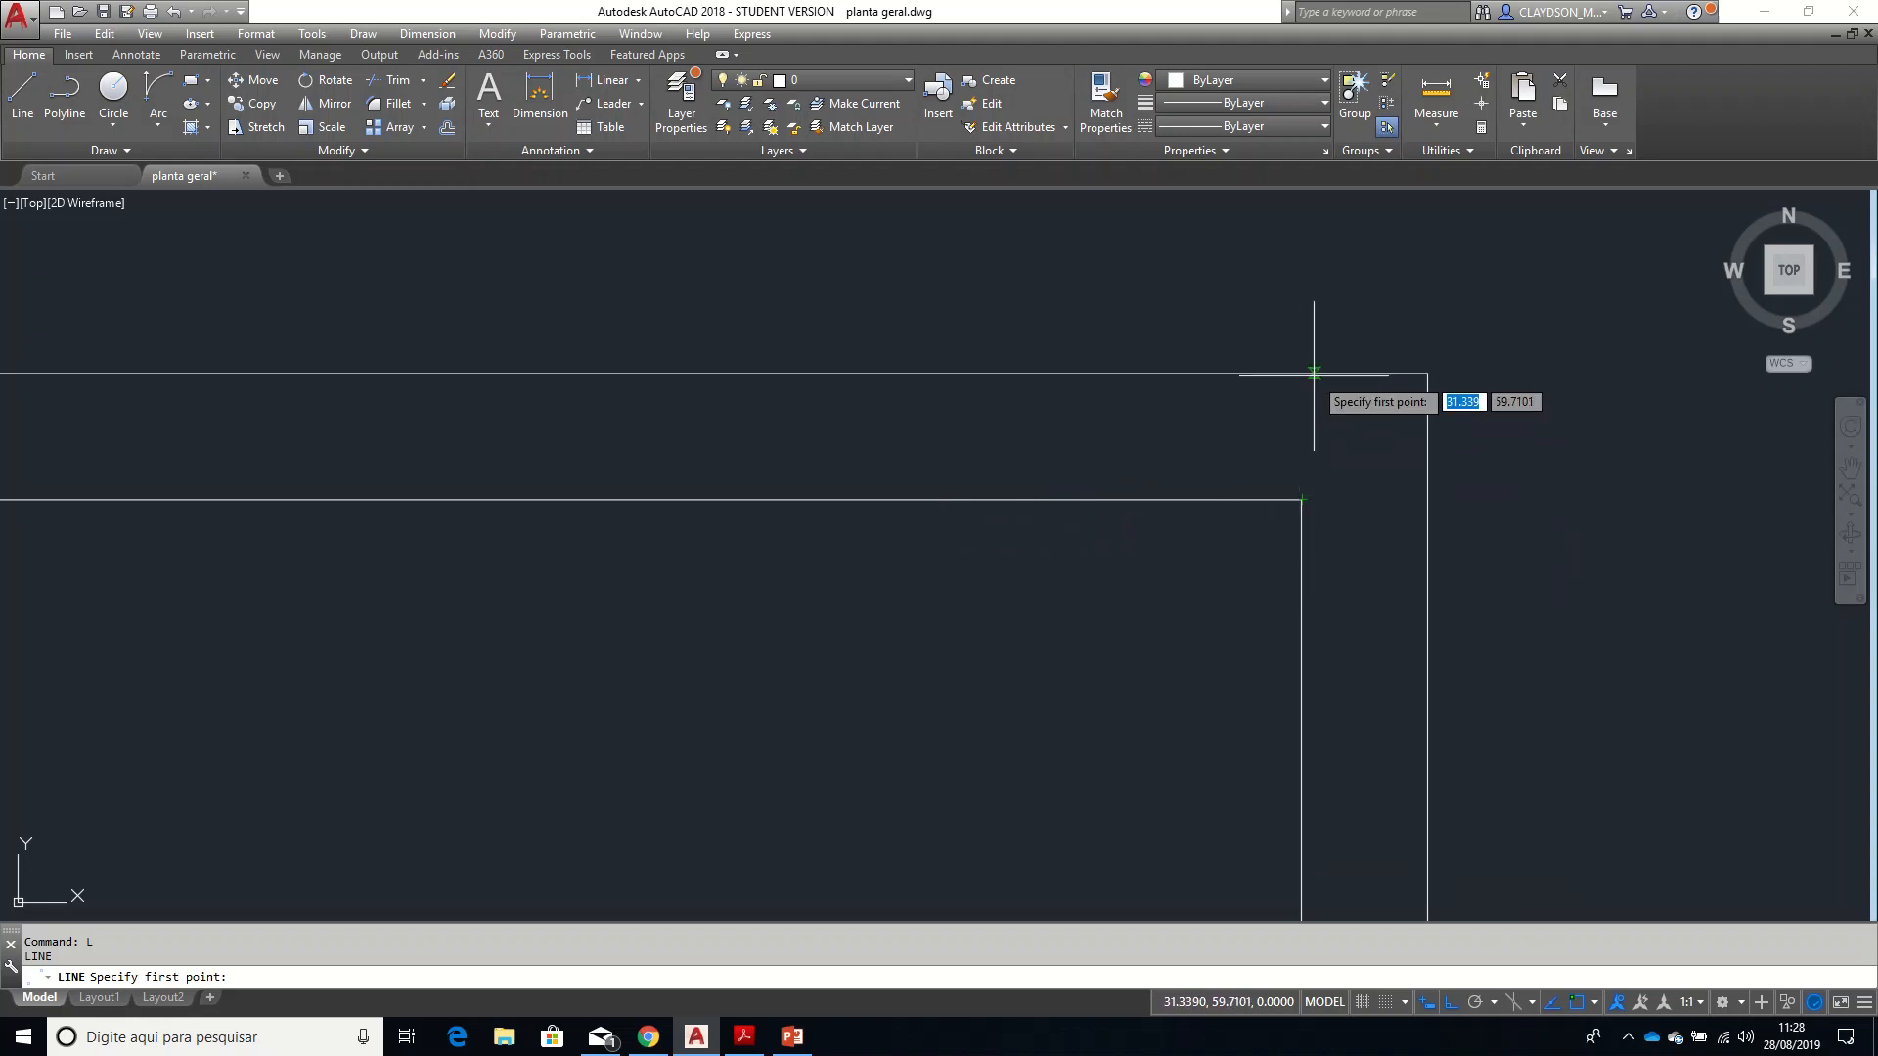
{"action": "scroll", "coordinate": [1287, 512], "scroll_direction": "down", "scroll_amount": 4}
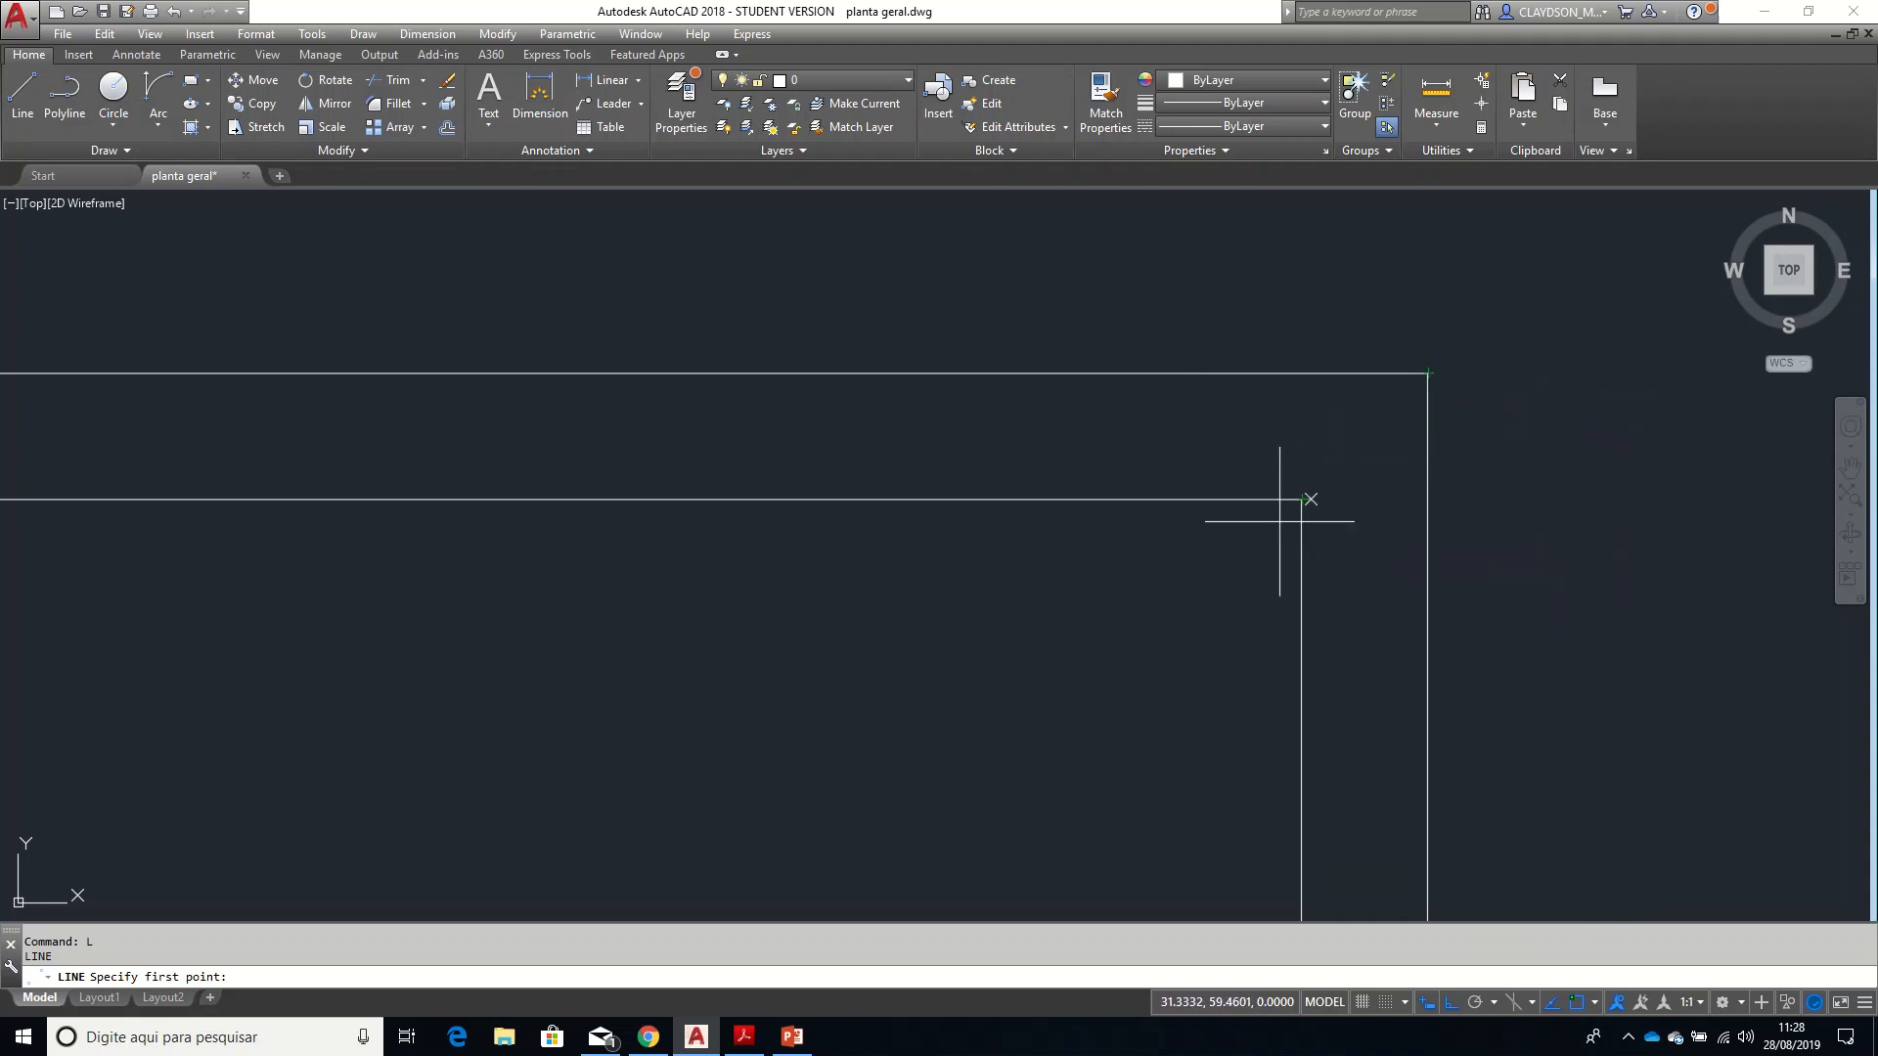
{"action": "scroll", "coordinate": [1253, 698], "scroll_direction": "up", "scroll_amount": 3}
{"action": "key", "text": "Escape"}
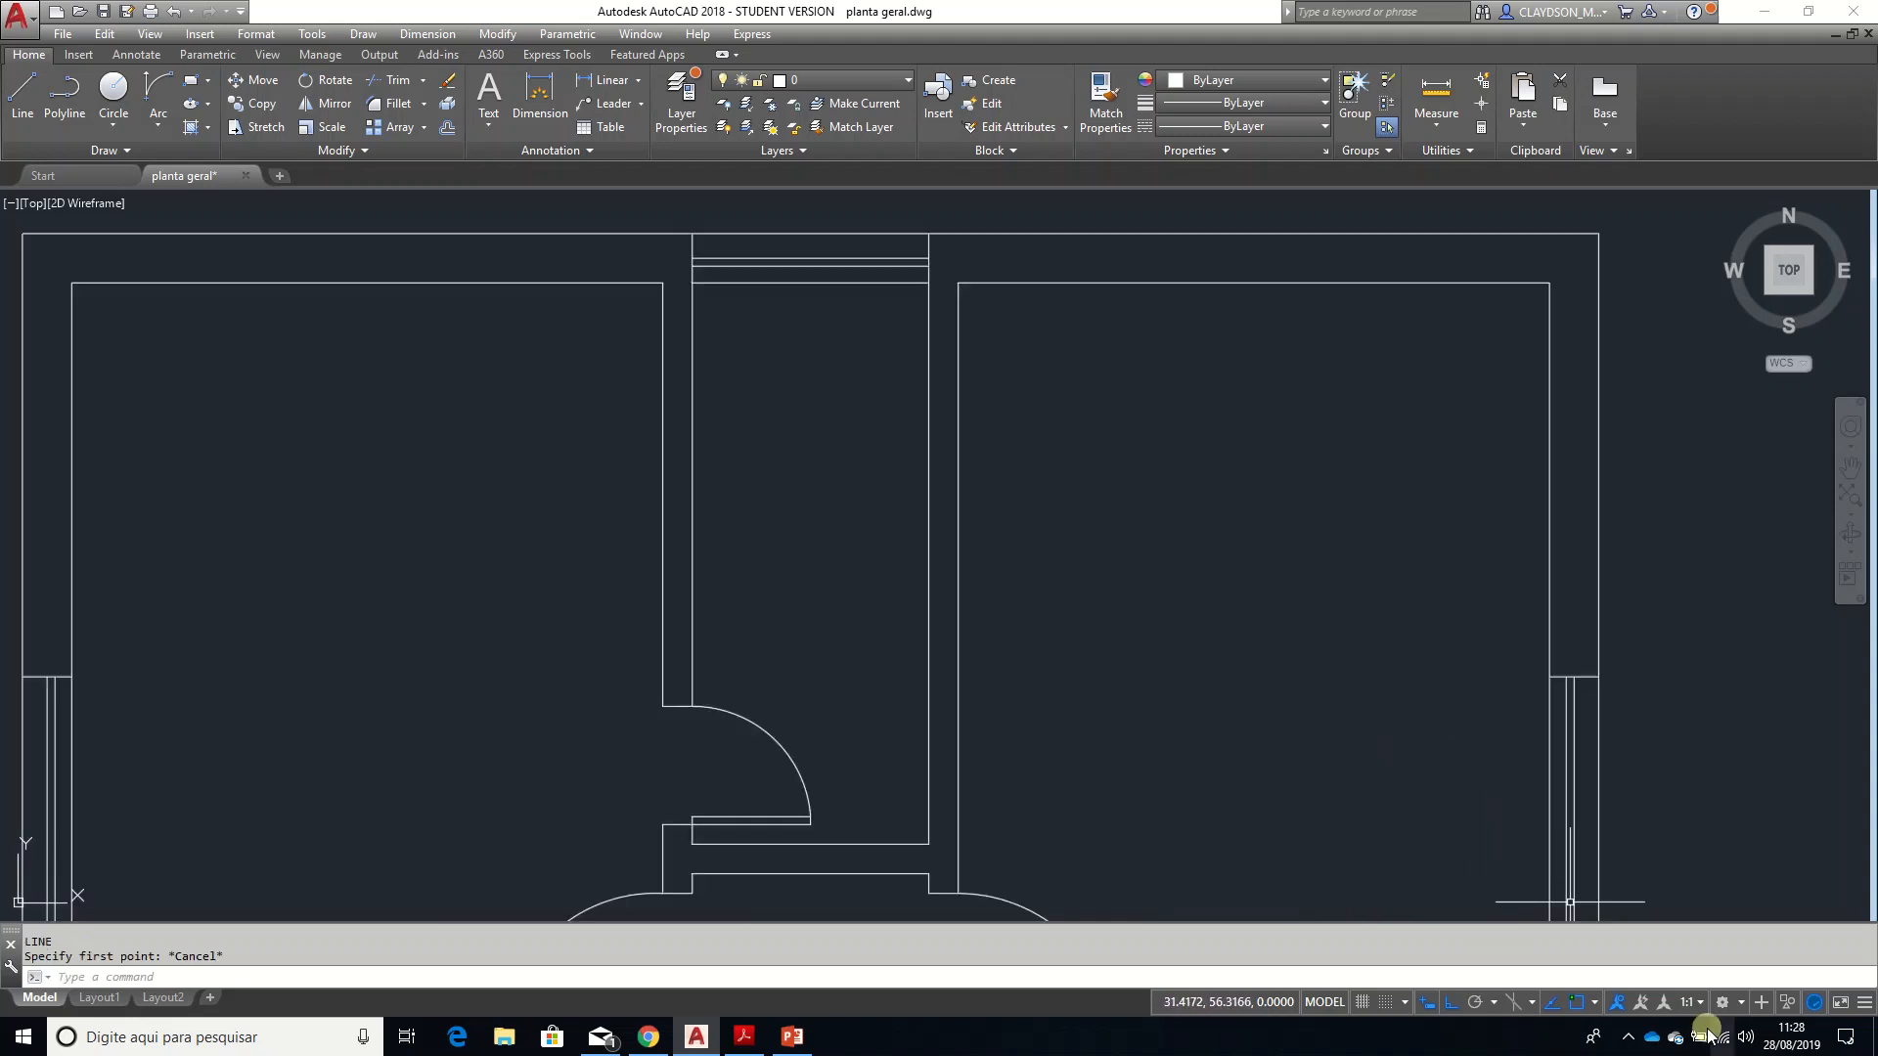
- Disable the Node, Quadrant, Geometric Center, Extension, Insertion, Tangent, Nearest, Apparent Intersection and Parallel object snaps
{"action": "left_click", "coordinate": [1595, 1002]}
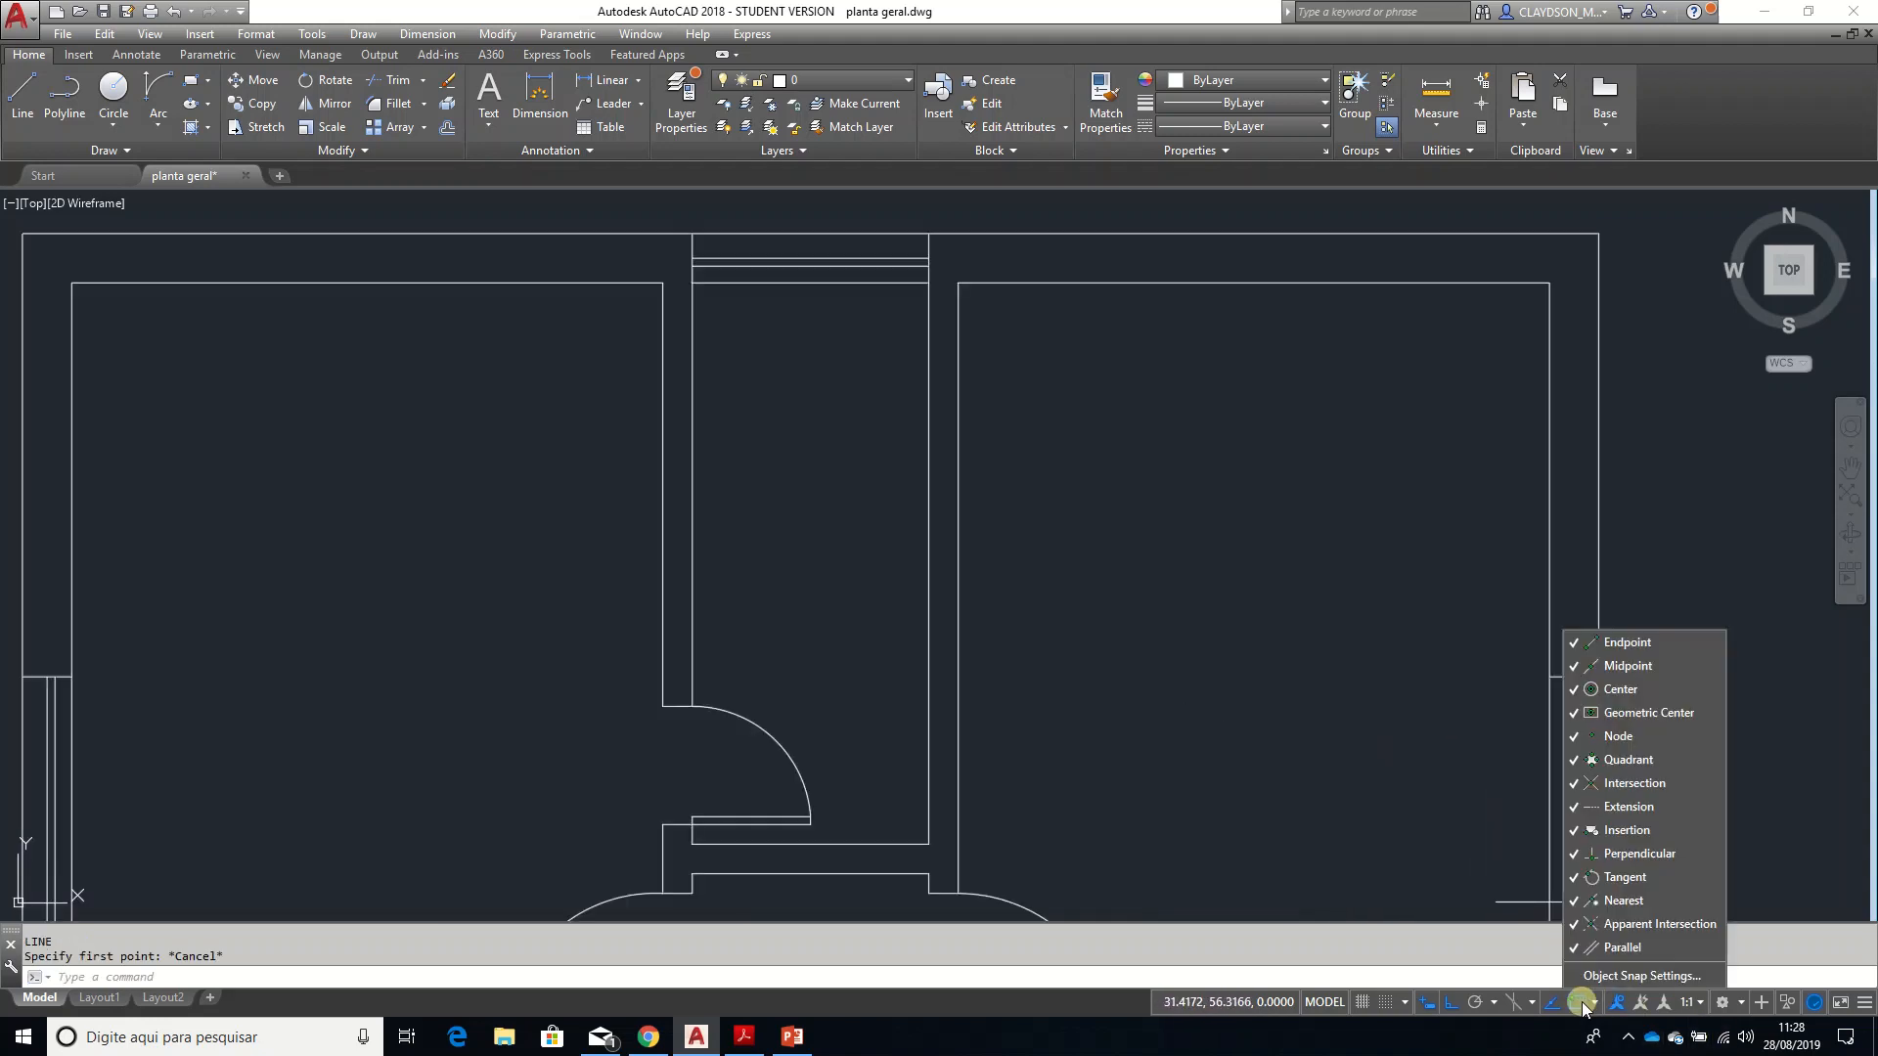
{"action": "left_click", "coordinate": [1575, 737]}
{"action": "left_click", "coordinate": [1578, 760]}
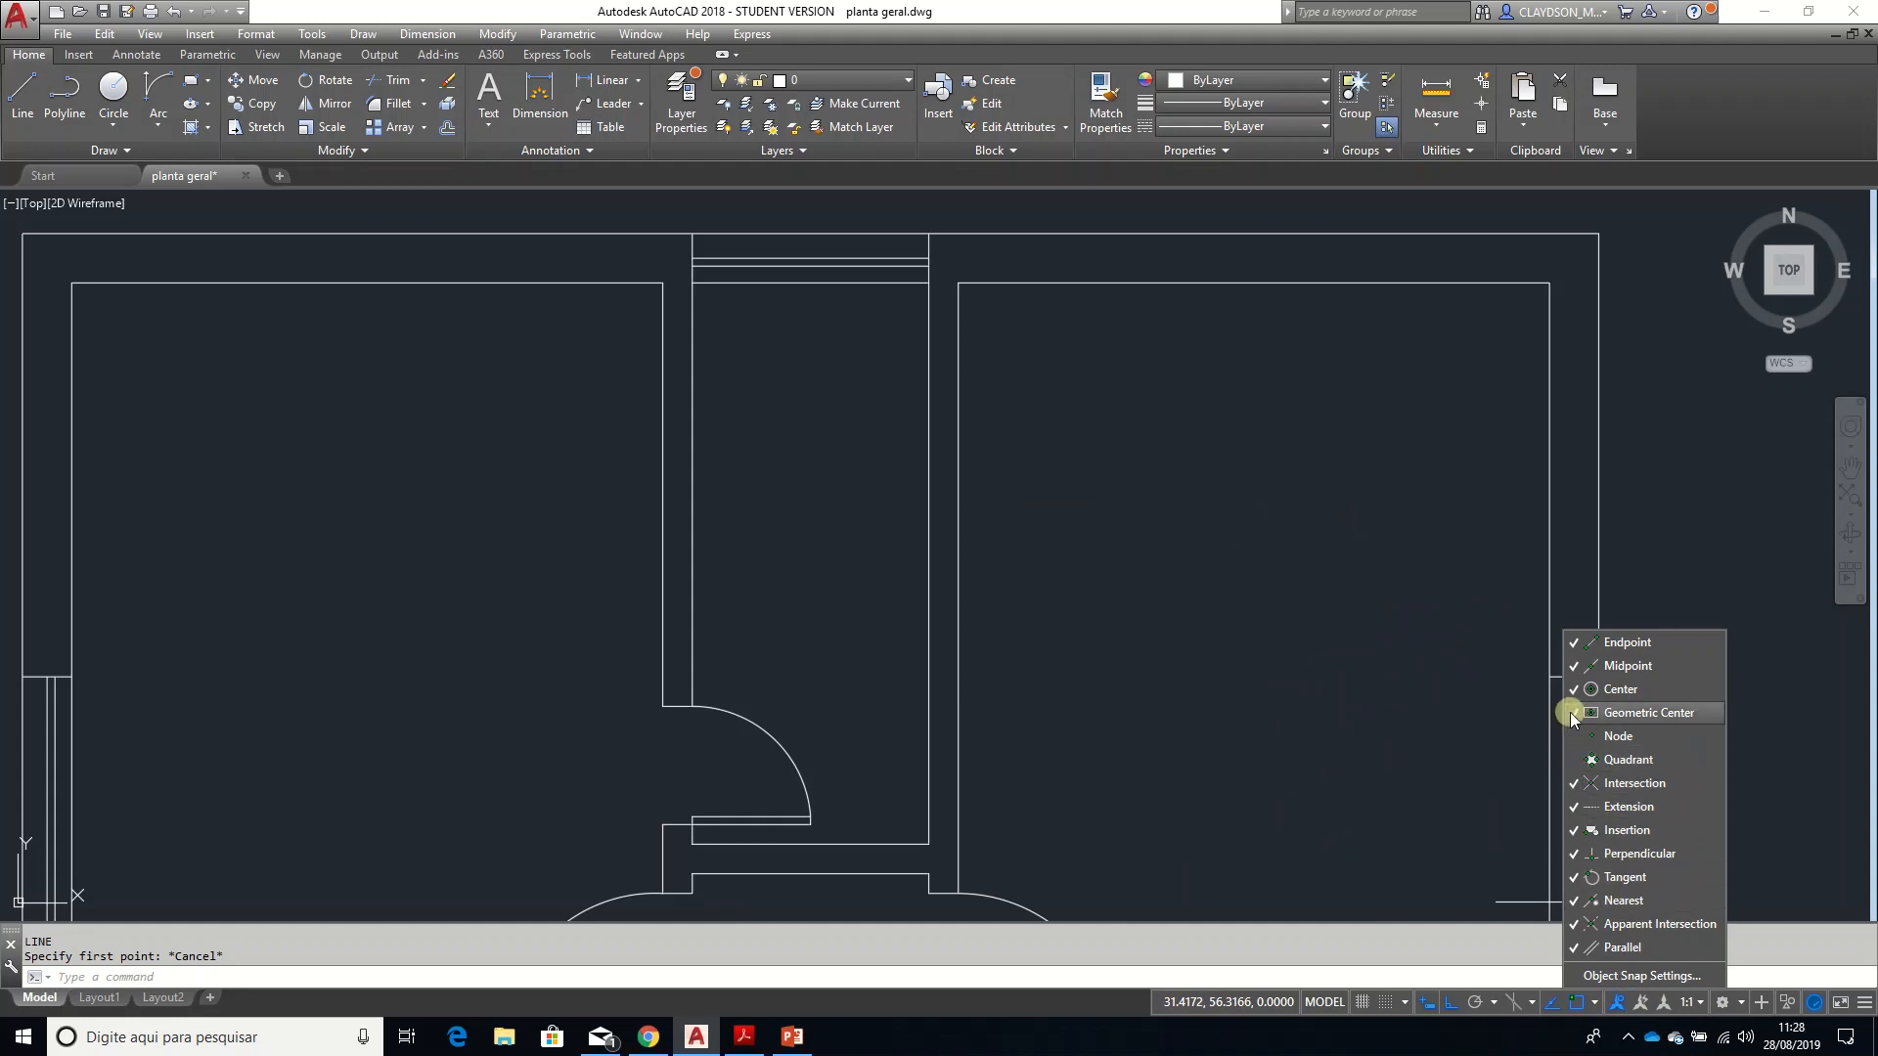
{"action": "left_click", "coordinate": [1572, 713]}
{"action": "left_click", "coordinate": [1574, 806]}
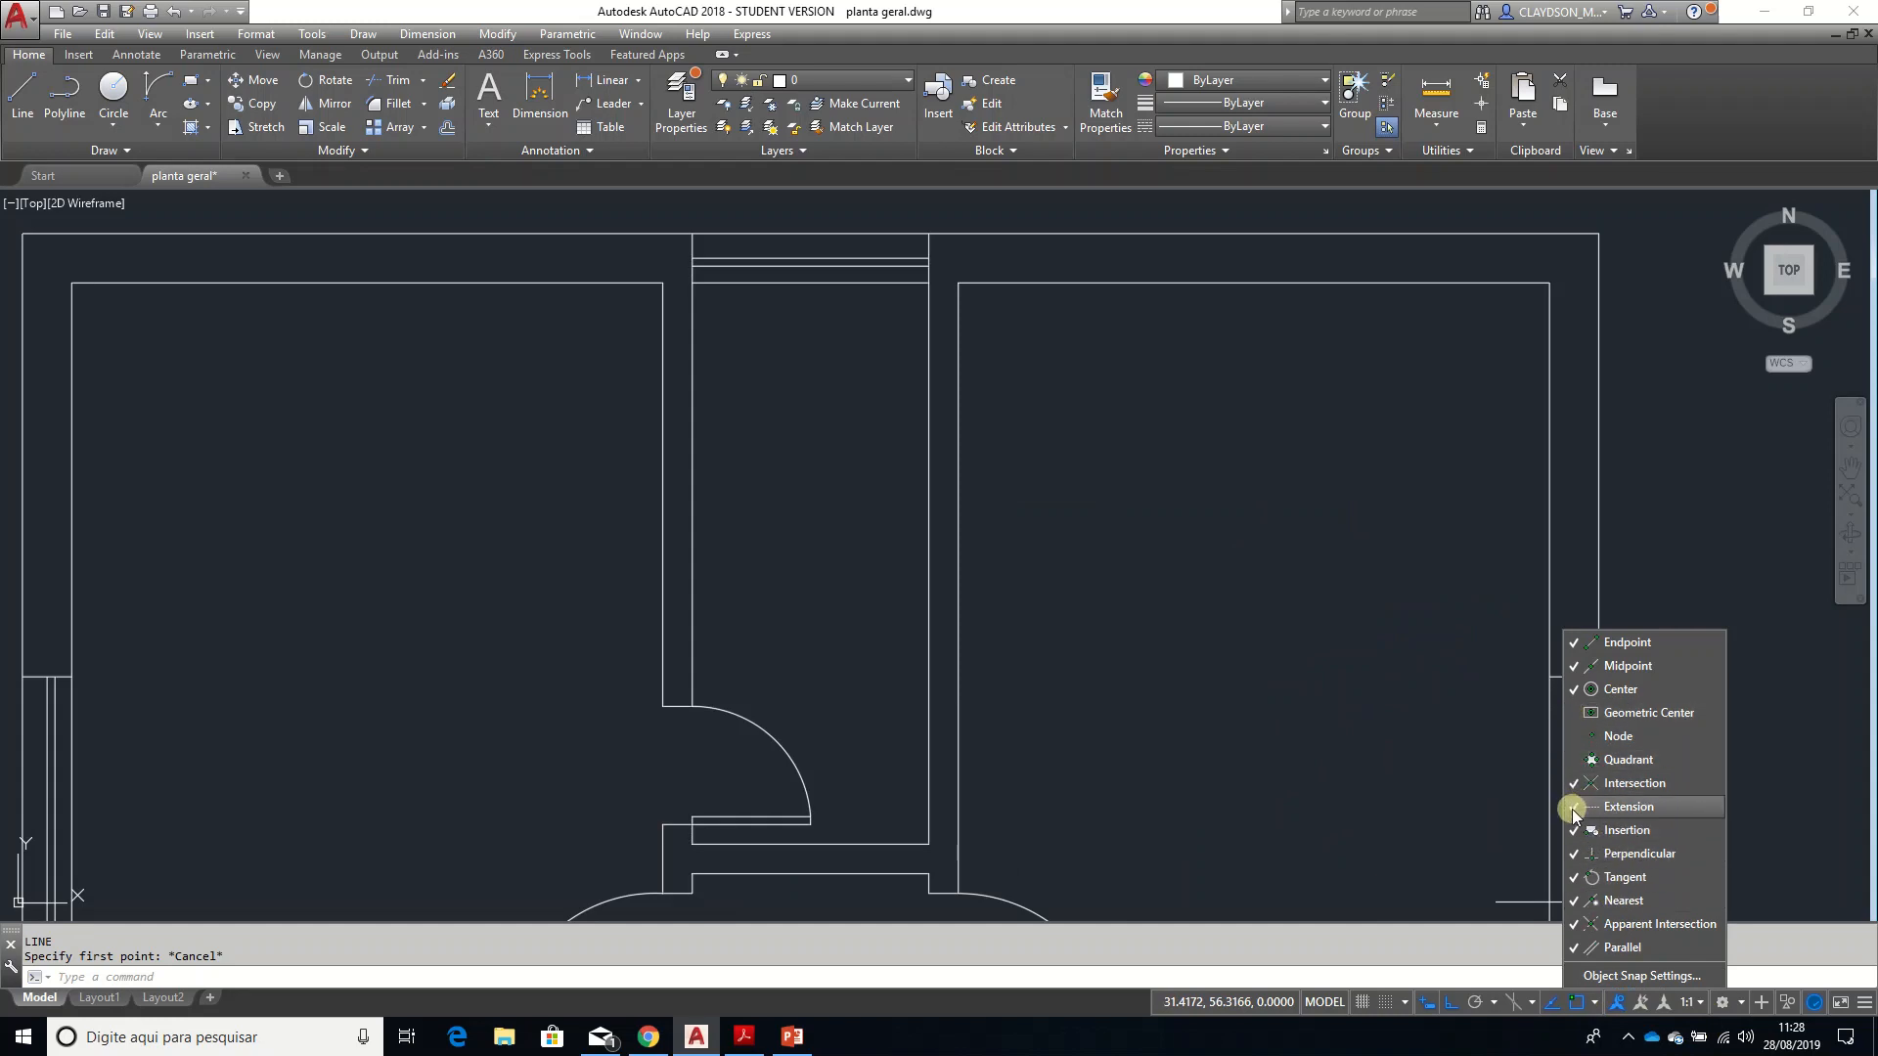
{"action": "left_click", "coordinate": [1573, 835]}
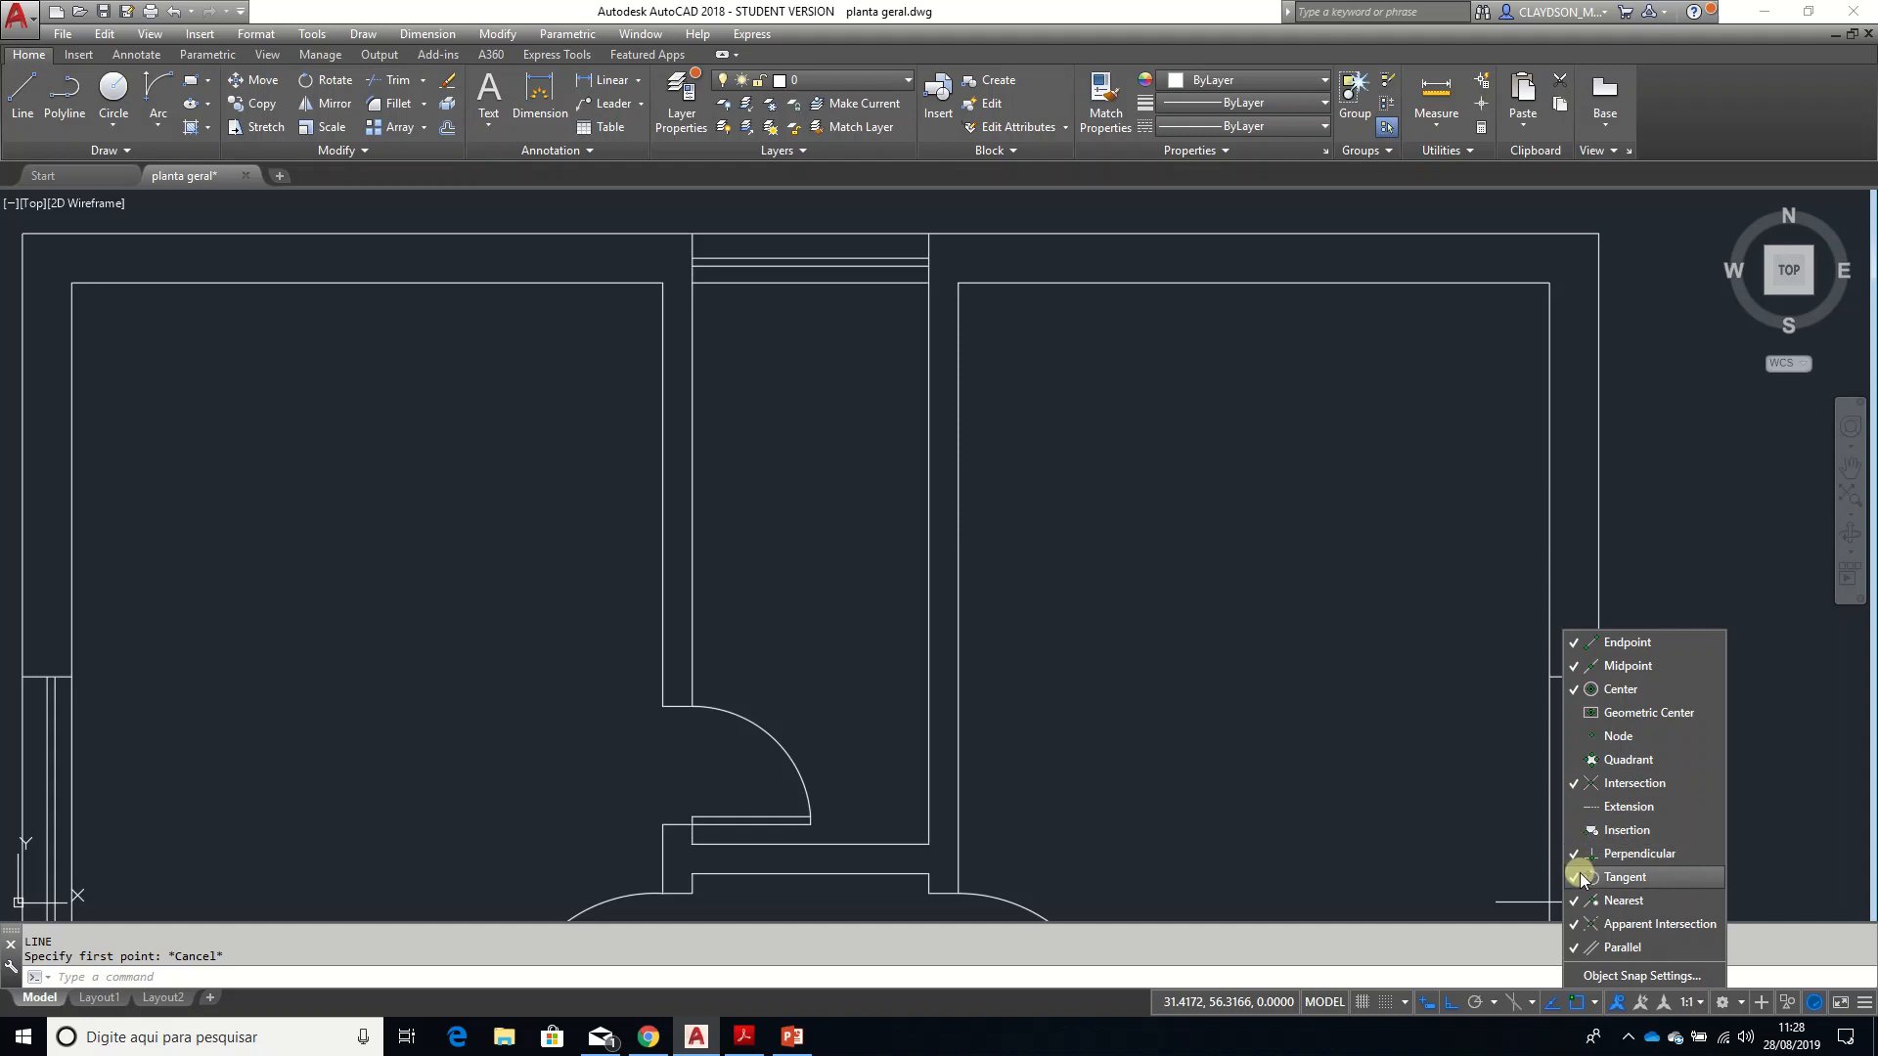
{"action": "left_click", "coordinate": [1575, 900]}
{"action": "left_click", "coordinate": [1571, 925]}
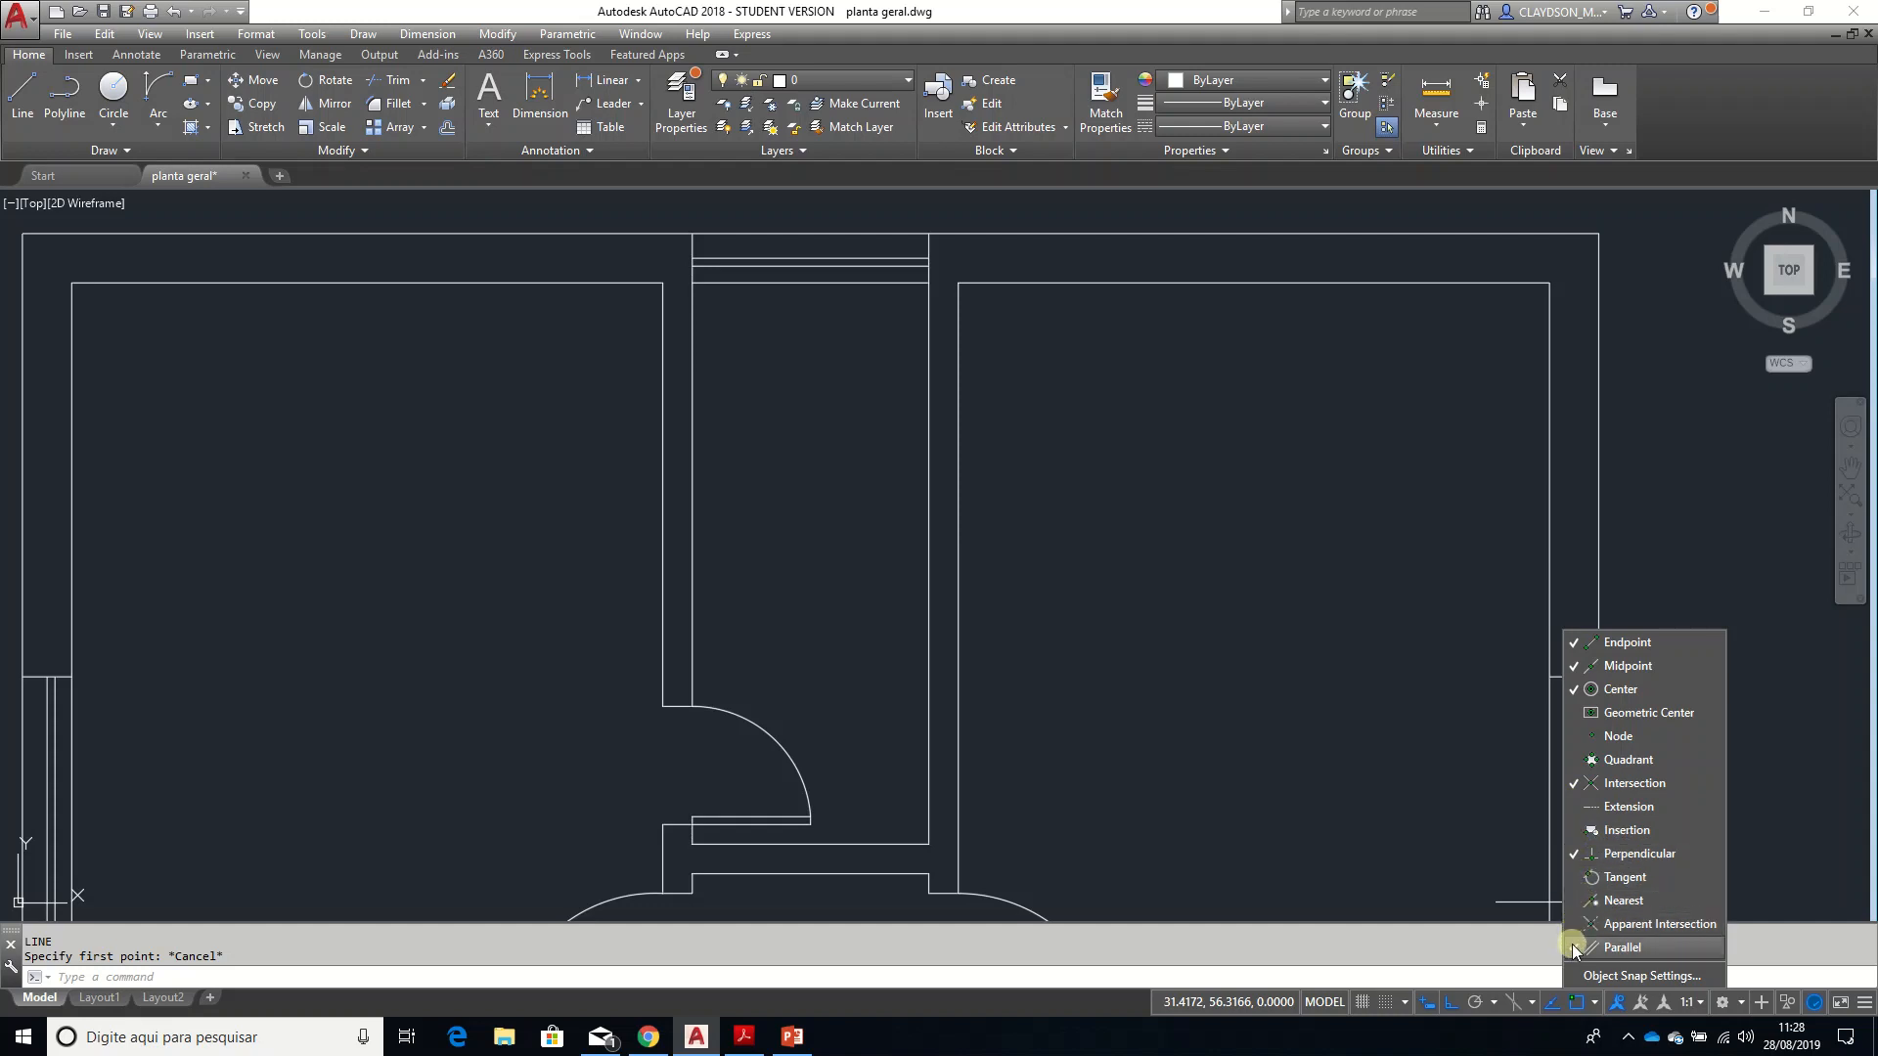
{"action": "left_click", "coordinate": [1571, 947]}
{"action": "left_click", "coordinate": [1314, 654]}
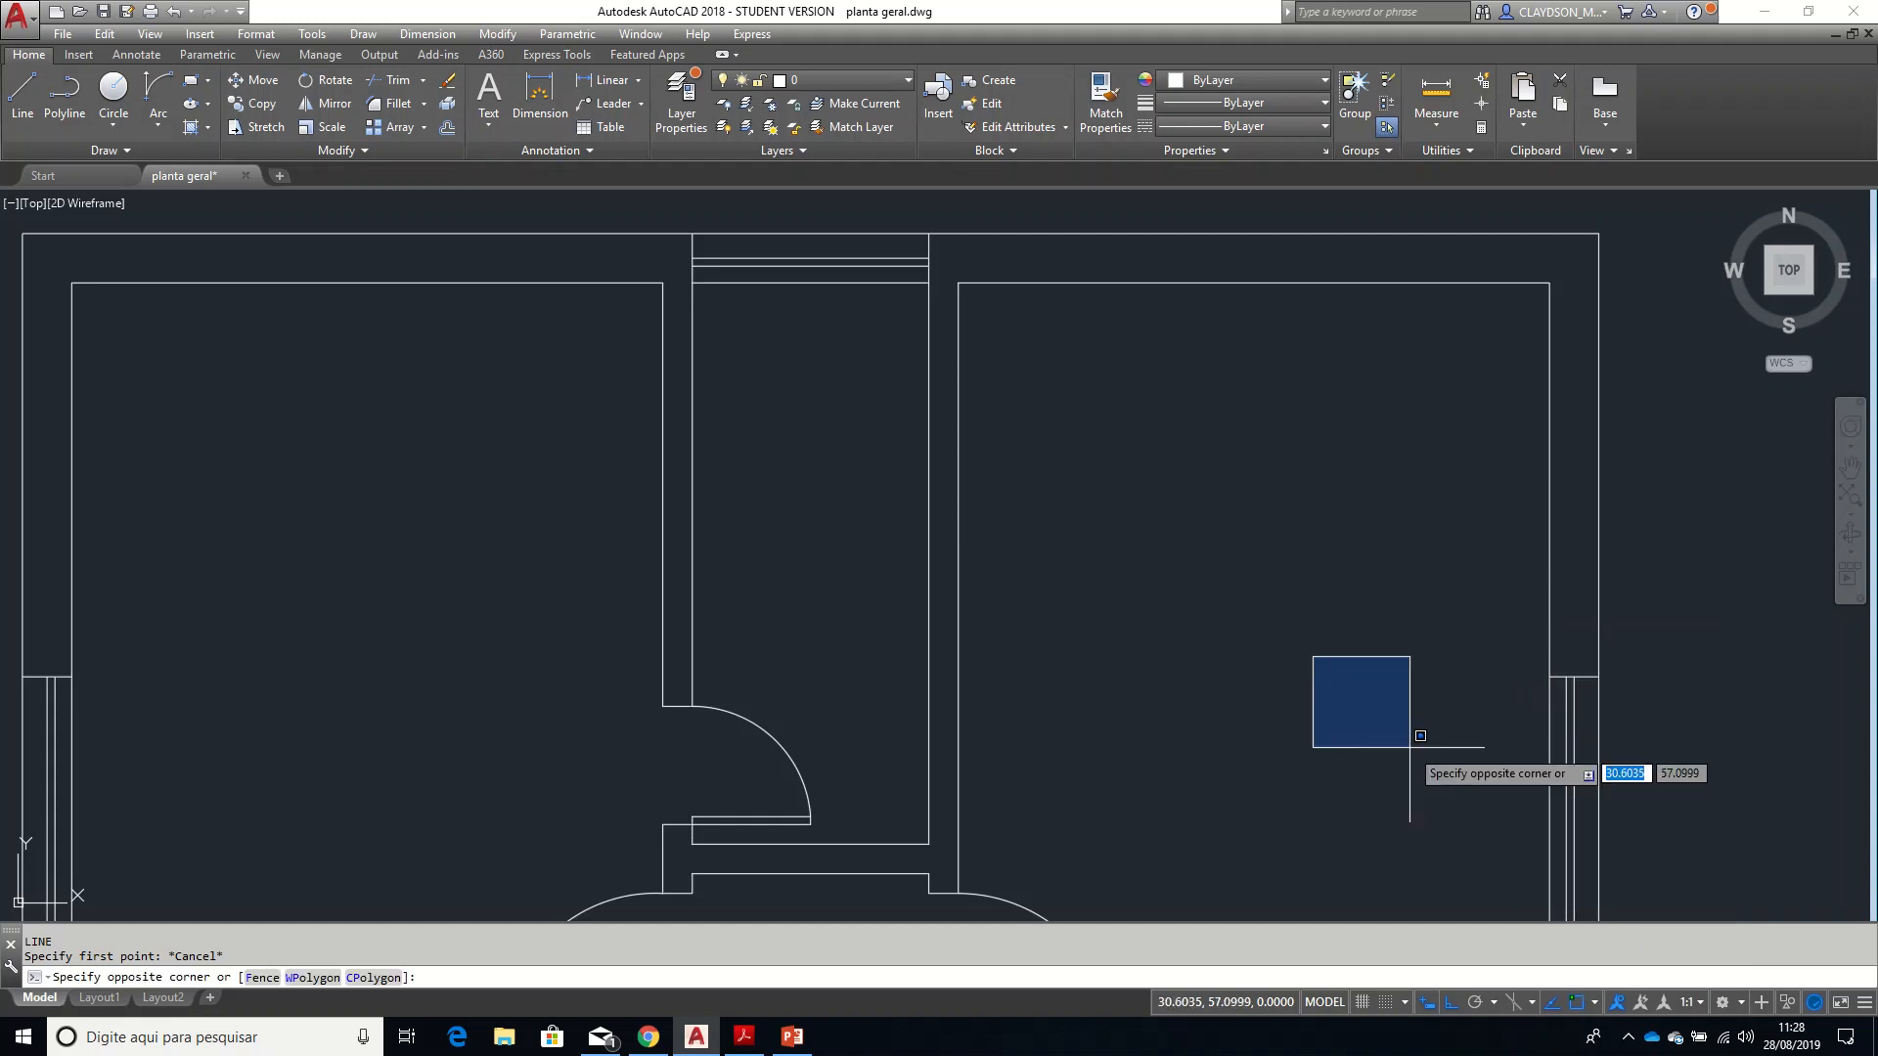
{"action": "key", "text": "Escape"}
{"action": "key", "text": "Escape"}
- Zoom out from the upper rooms and fit the whole floor plan in view
{"action": "scroll", "coordinate": [1410, 748], "scroll_direction": "down", "scroll_amount": 1}
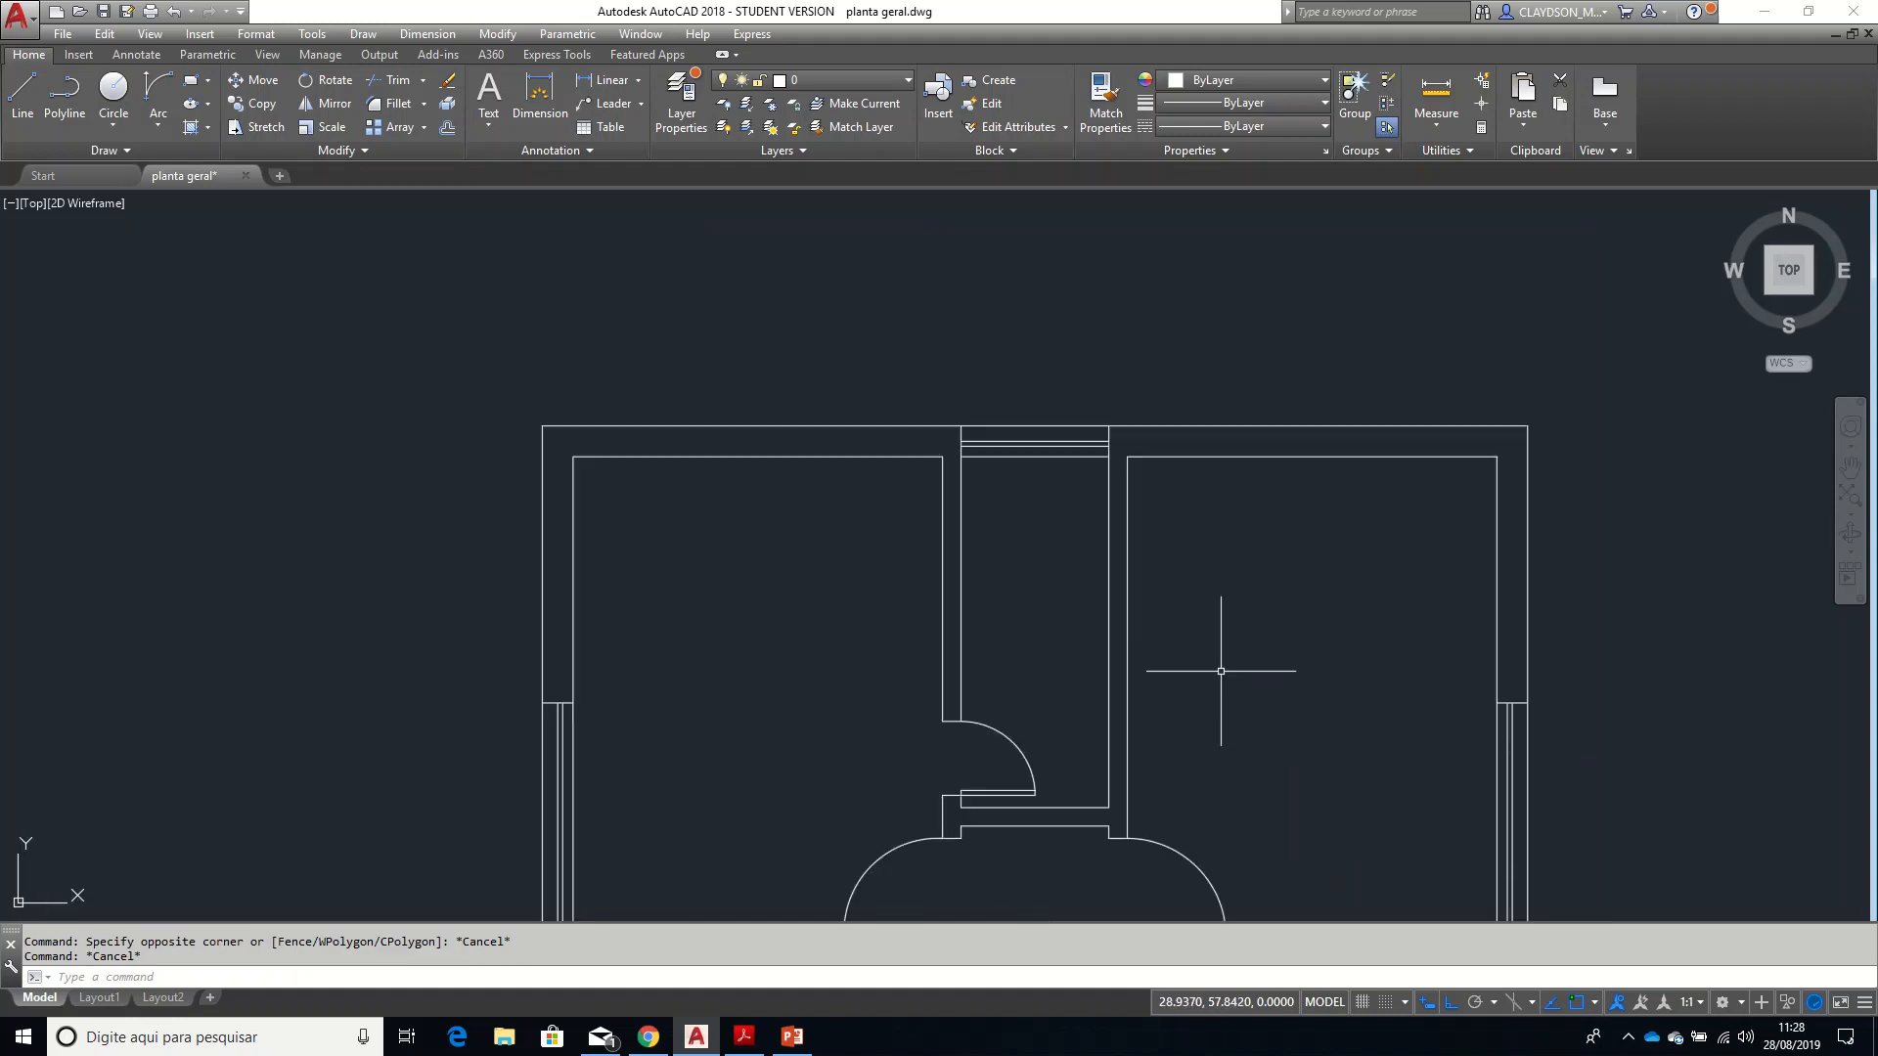
{"action": "scroll", "coordinate": [1278, 554], "scroll_direction": "down", "scroll_amount": 2}
{"action": "middle_click", "coordinate": [1281, 556]}
{"action": "middle_click", "coordinate": [1281, 556]}
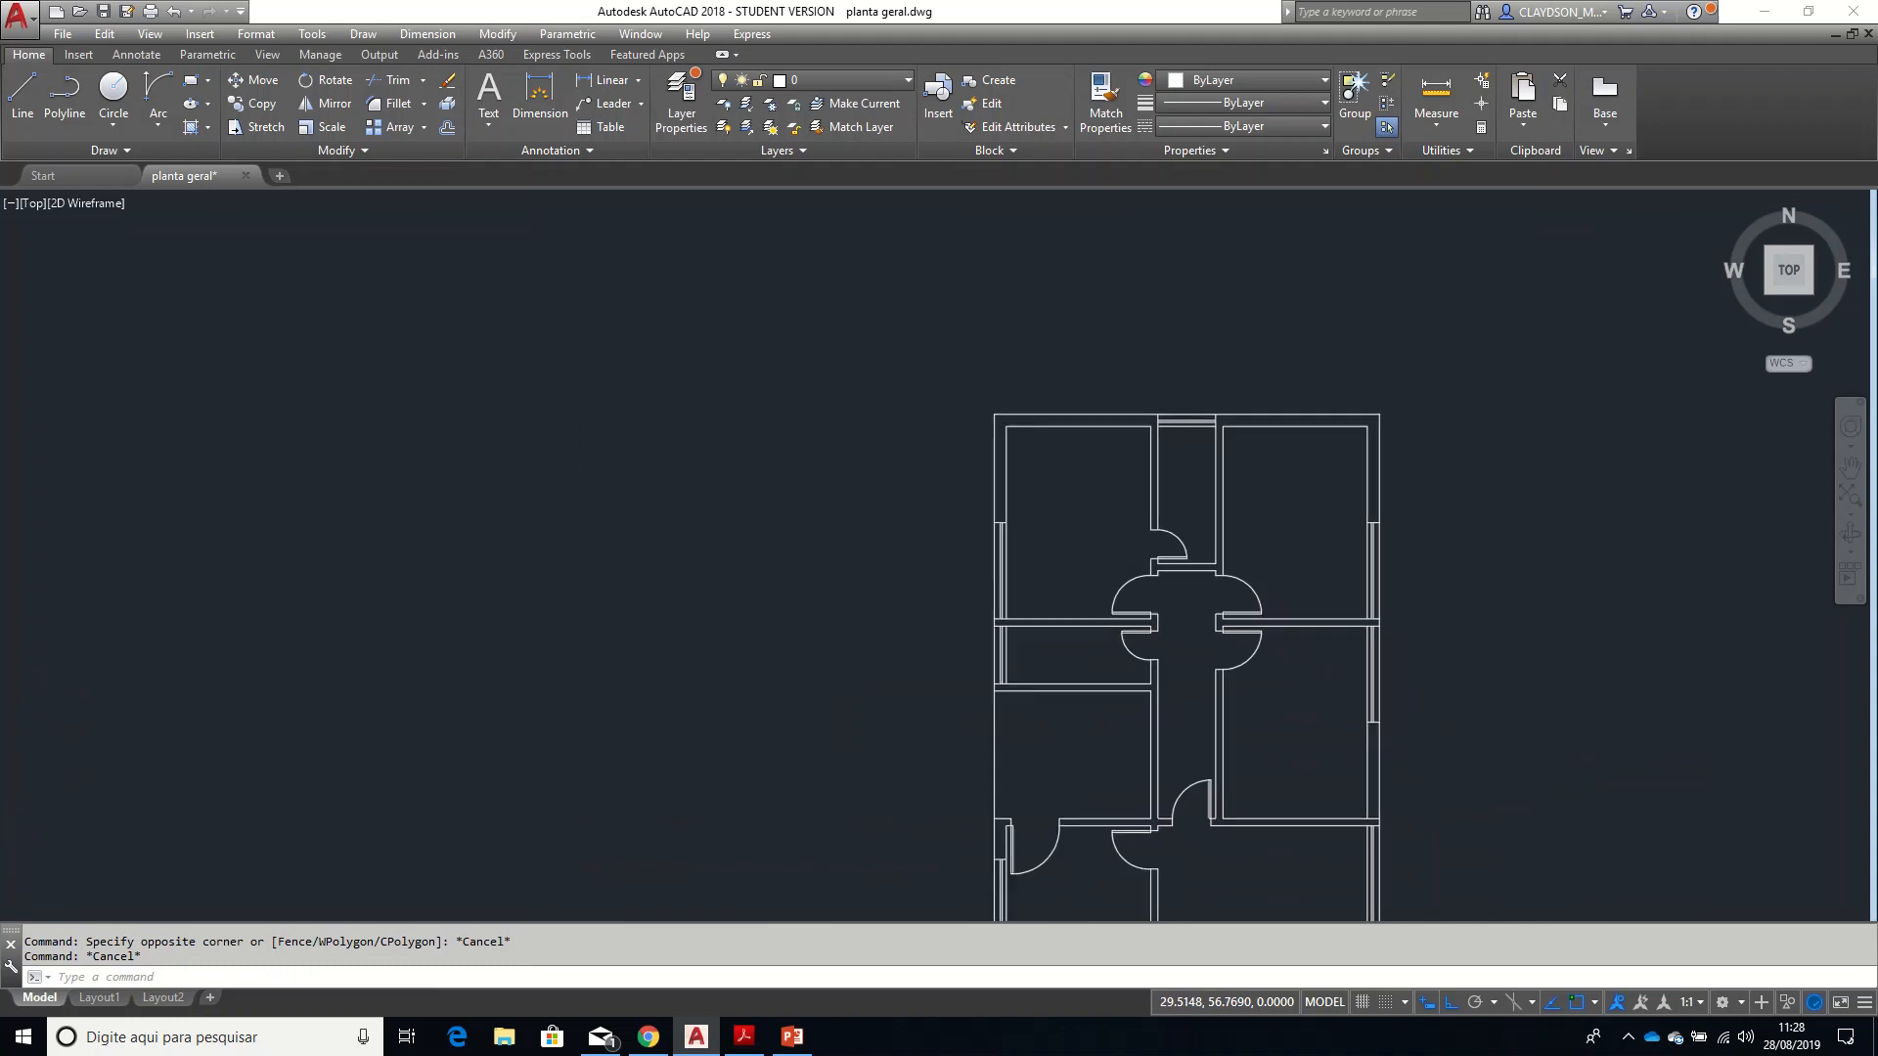